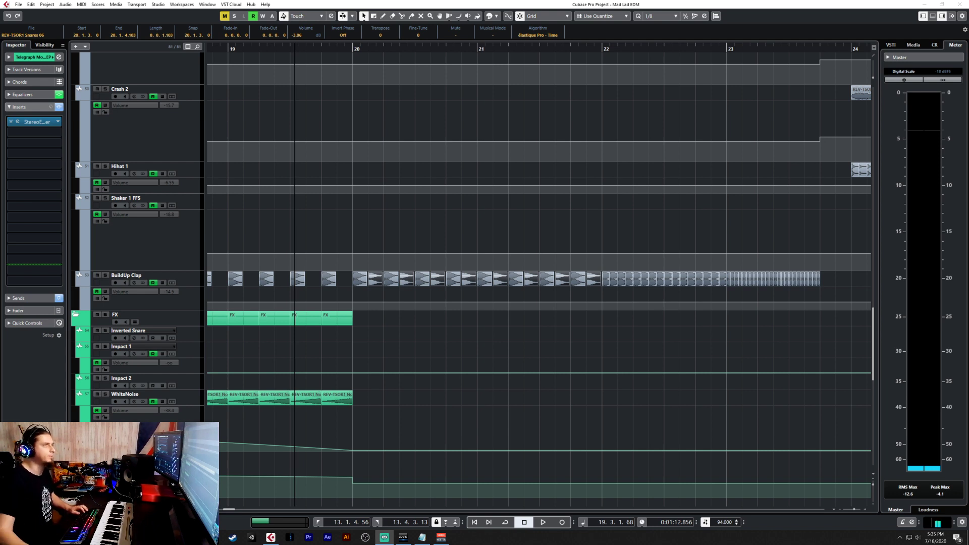
- Play back the build-up clap roll from bar 19 to bar 23, and stop playback
{"action": "left_click", "coordinate": [712, 3]}
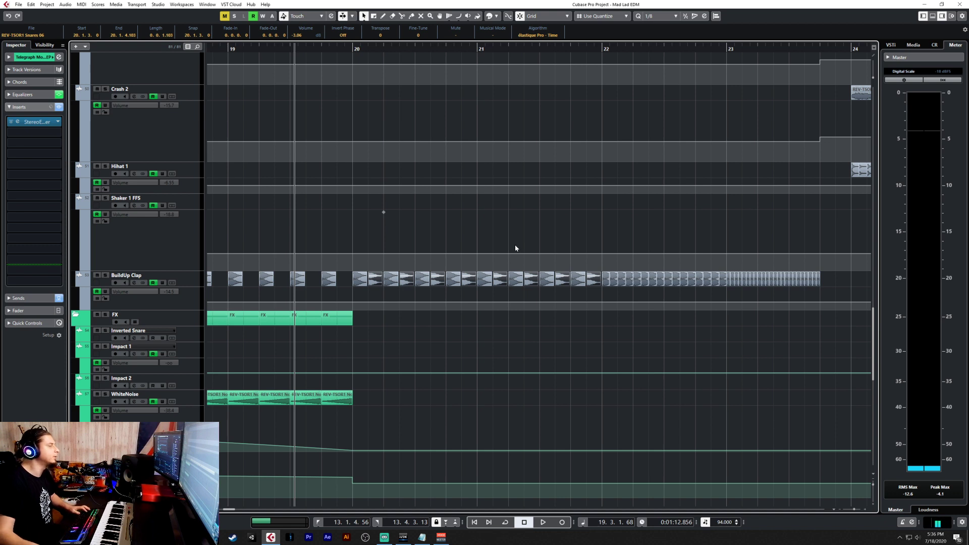
{"action": "key", "text": "space"}
{"action": "left_click", "coordinate": [482, 360]}
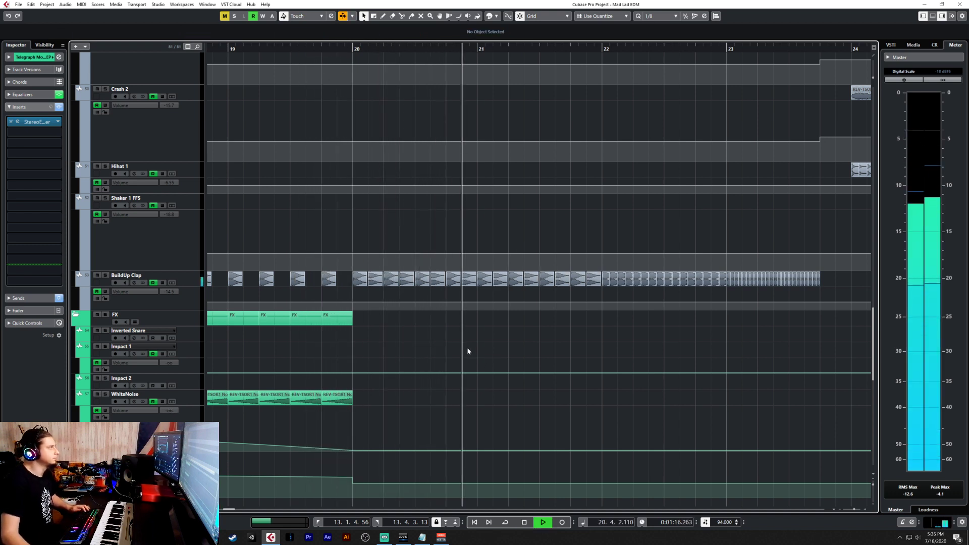
{"action": "scroll", "coordinate": [467, 351], "scroll_direction": "right", "scroll_amount": 4}
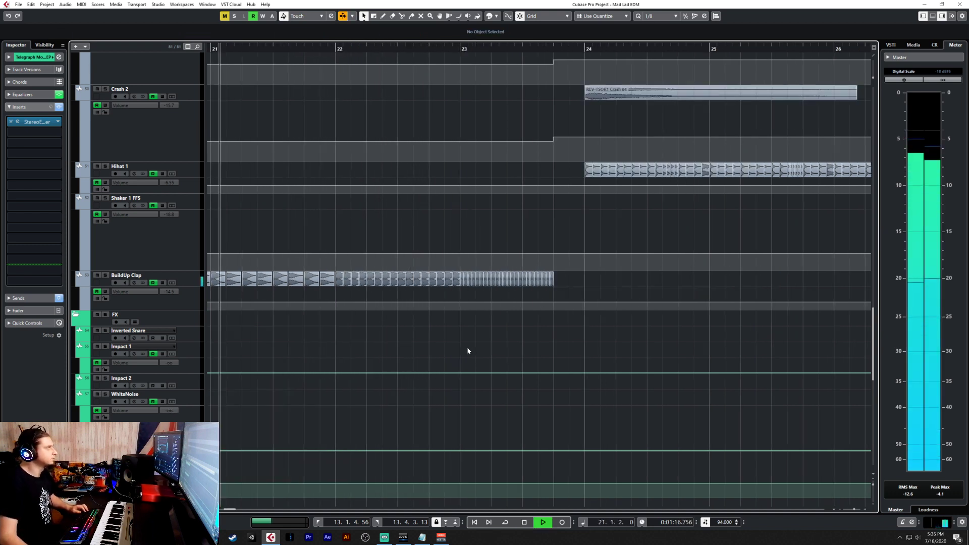
{"action": "left_click", "coordinate": [350, 280]}
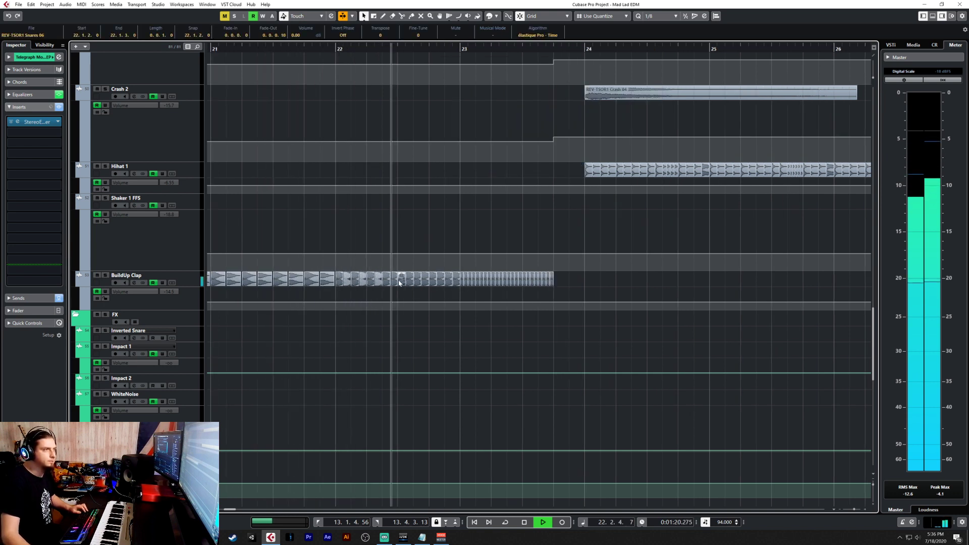
{"action": "left_click_drag", "start_coordinate": [399, 283], "coordinate": [409, 281]}
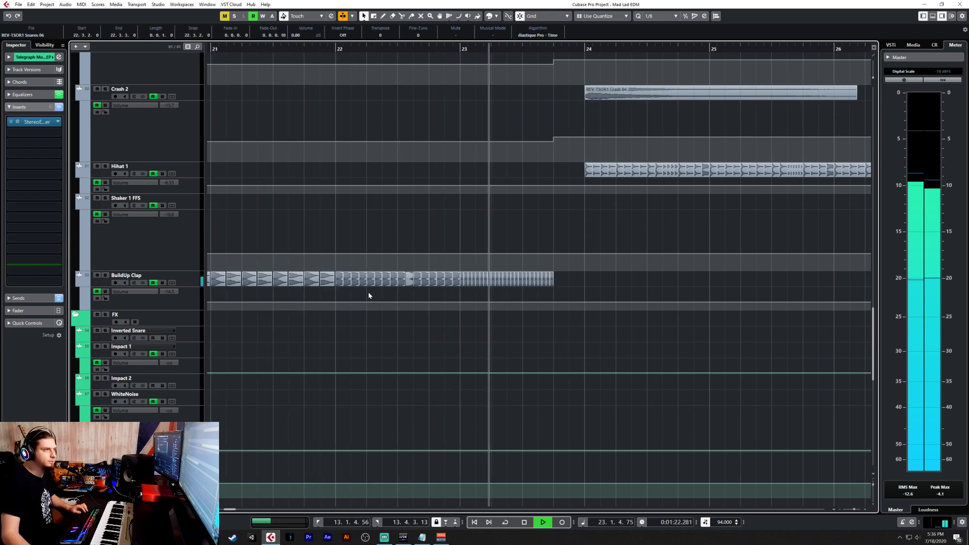
{"action": "scroll", "coordinate": [368, 296], "scroll_direction": "up", "scroll_amount": 2}
{"action": "key", "text": "space"}
- Select every second clap in bar 22 of the BuildUp Clap track and lower the volume of those clips
{"action": "left_click", "coordinate": [325, 281]}
{"action": "left_click", "coordinate": [358, 282], "text": "shift"}
{"action": "left_click", "coordinate": [396, 284], "text": "shift"}
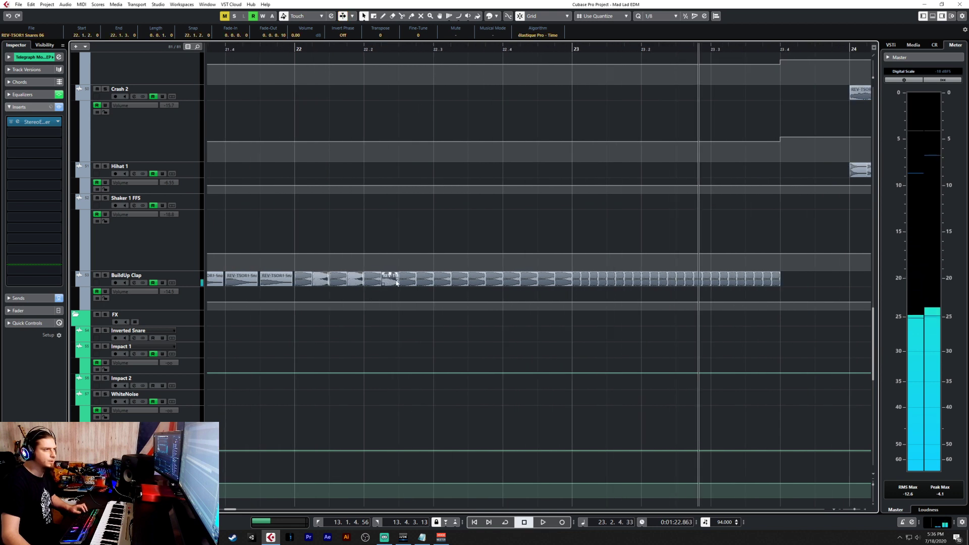
{"action": "left_click", "coordinate": [424, 282], "text": "shift"}
{"action": "left_click", "coordinate": [461, 285], "text": "shift"}
{"action": "left_click", "coordinate": [494, 285], "text": "shift"}
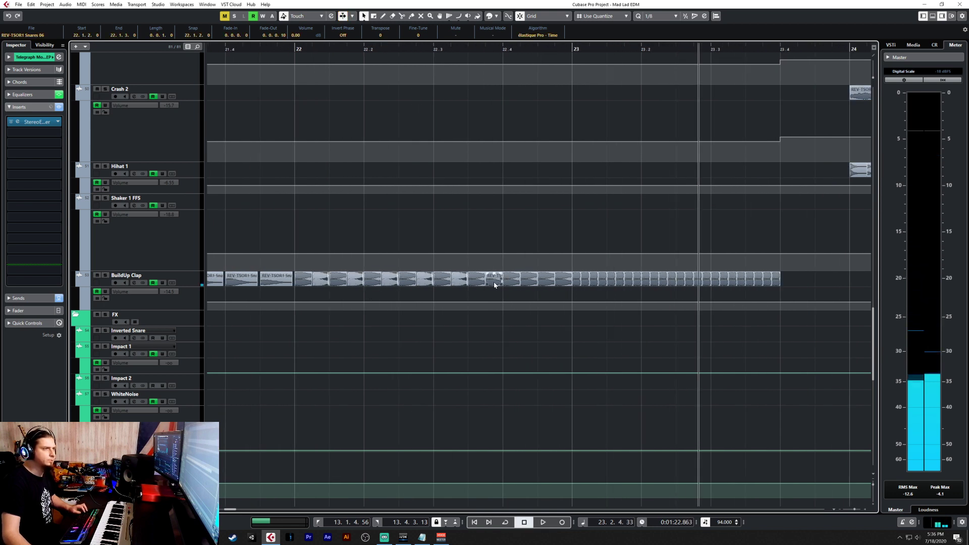
{"action": "left_click", "coordinate": [530, 281], "text": "shift"}
{"action": "left_click", "coordinate": [564, 277], "text": "shift"}
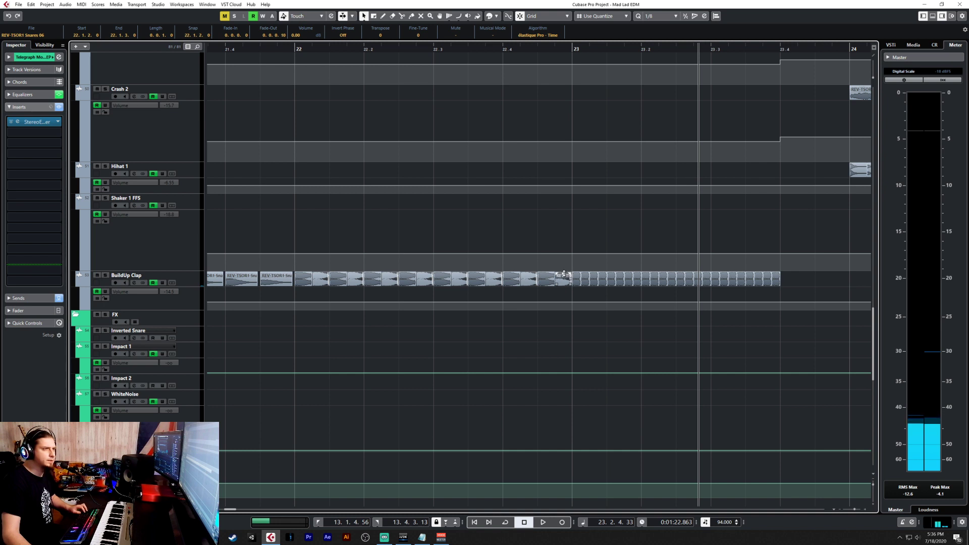
{"action": "left_click_drag", "start_coordinate": [563, 274], "coordinate": [376, 282]}
{"action": "scroll", "coordinate": [541, 298], "scroll_direction": "right", "scroll_amount": 3}
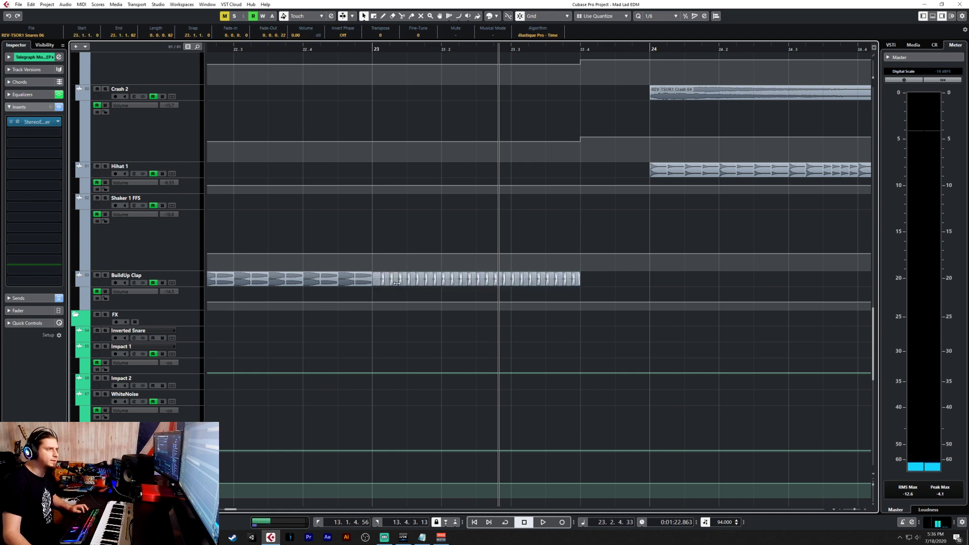
- Play back the end of the build-up from bar 22 into bar 24
{"action": "key", "text": "space"}
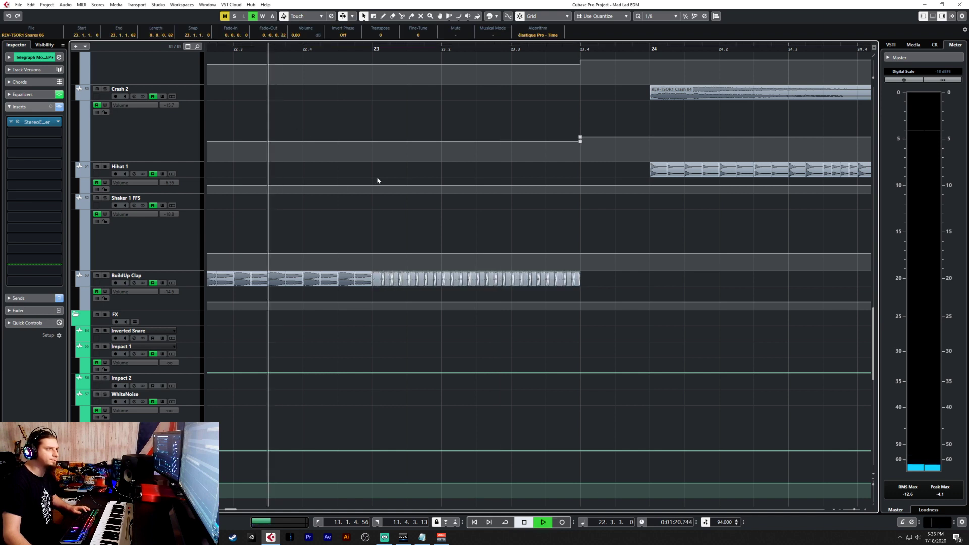
{"action": "left_click", "coordinate": [398, 222]}
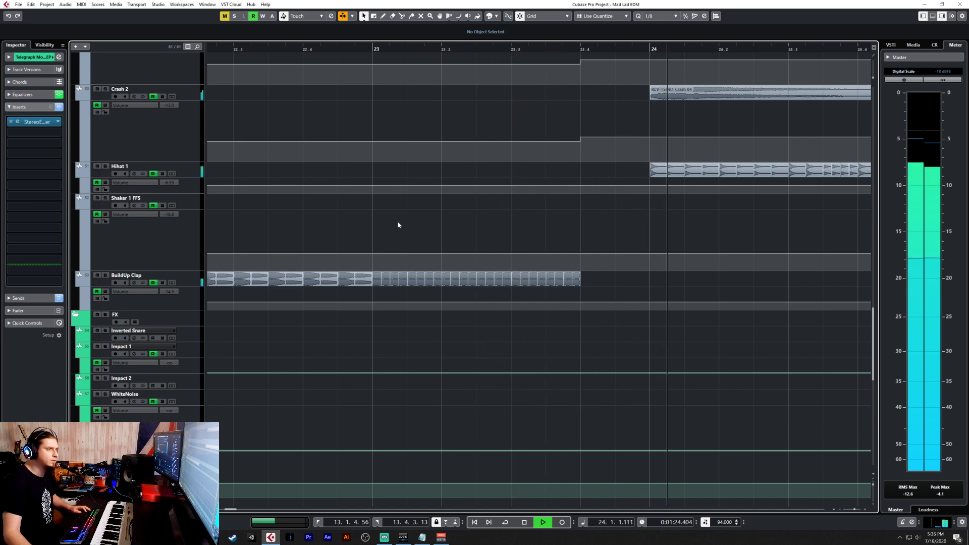
{"action": "key", "text": "space"}
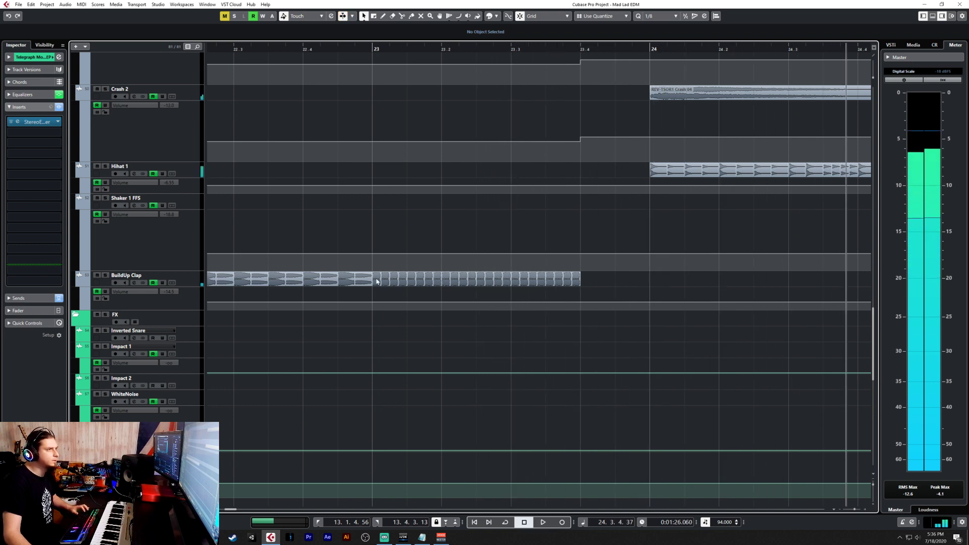
- Select all claps in bar 23 of the BuildUp Clap track and set the quantize preset to 1/64
{"action": "left_click_drag", "start_coordinate": [602, 294], "coordinate": [376, 280]}
{"action": "scroll", "coordinate": [384, 298], "scroll_direction": "up", "scroll_amount": 5}
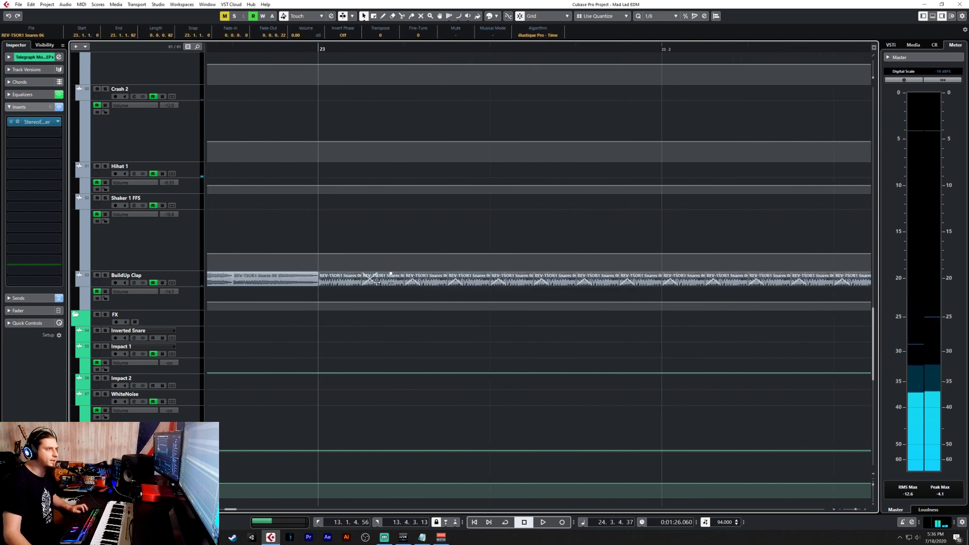
{"action": "left_click", "coordinate": [656, 16]}
{"action": "left_click", "coordinate": [656, 70]}
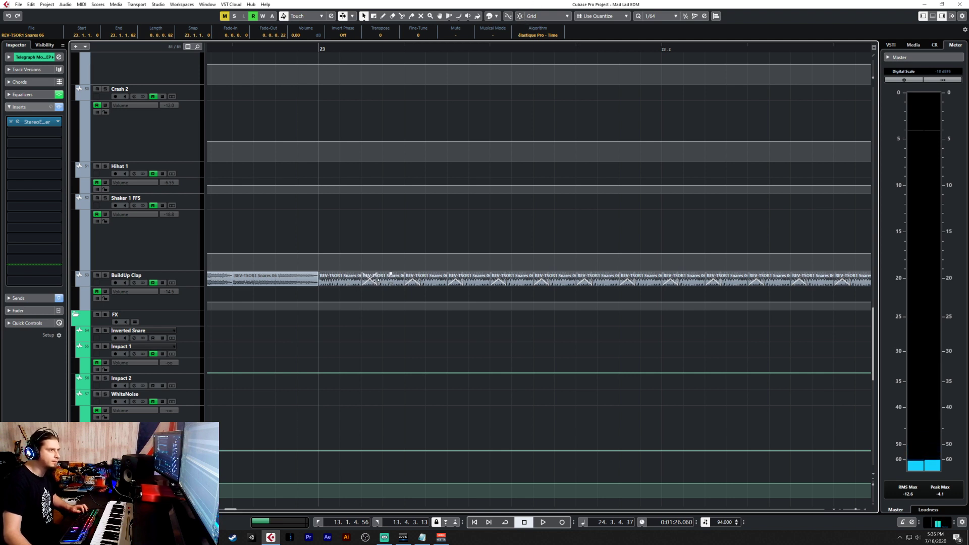
- Try to shorten all the bar 23 claps together, and undo the last two changes
{"action": "left_click_drag", "start_coordinate": [376, 278], "coordinate": [356, 281]}
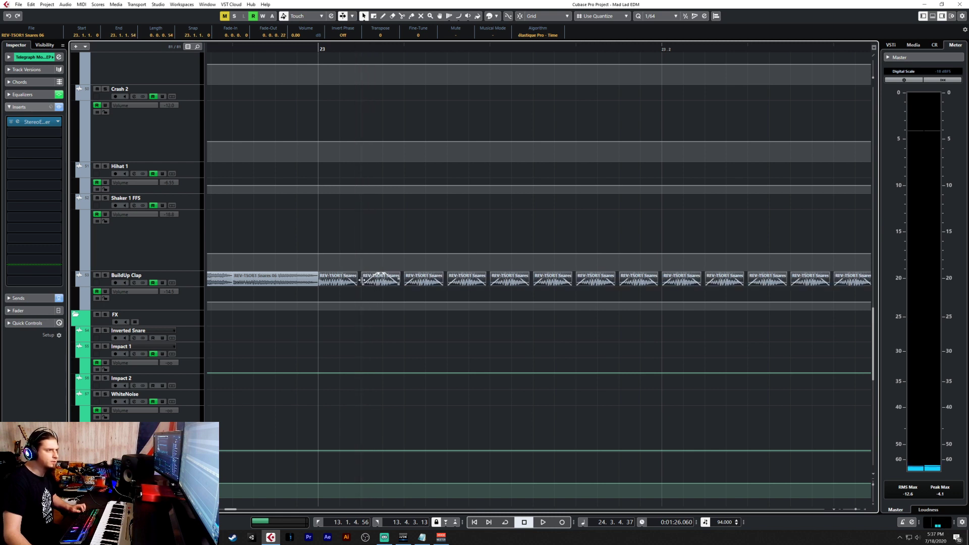
{"action": "key", "text": "ctrl+z"}
{"action": "key", "text": "ctrl+z"}
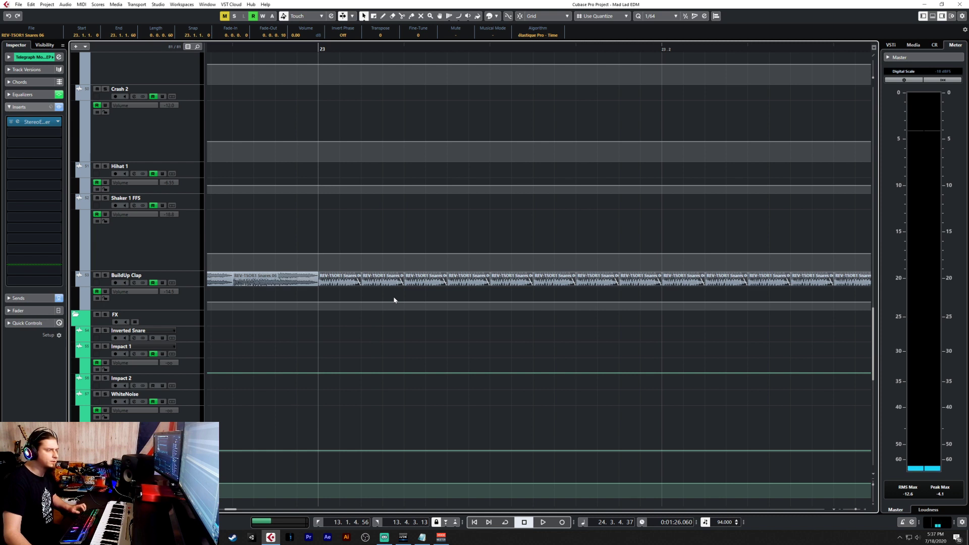
- Redo the undone volume reduction on every second clap in bar 22
{"action": "scroll", "coordinate": [394, 300], "scroll_direction": "down", "scroll_amount": 3}
{"action": "left_click", "coordinate": [33, 5]}
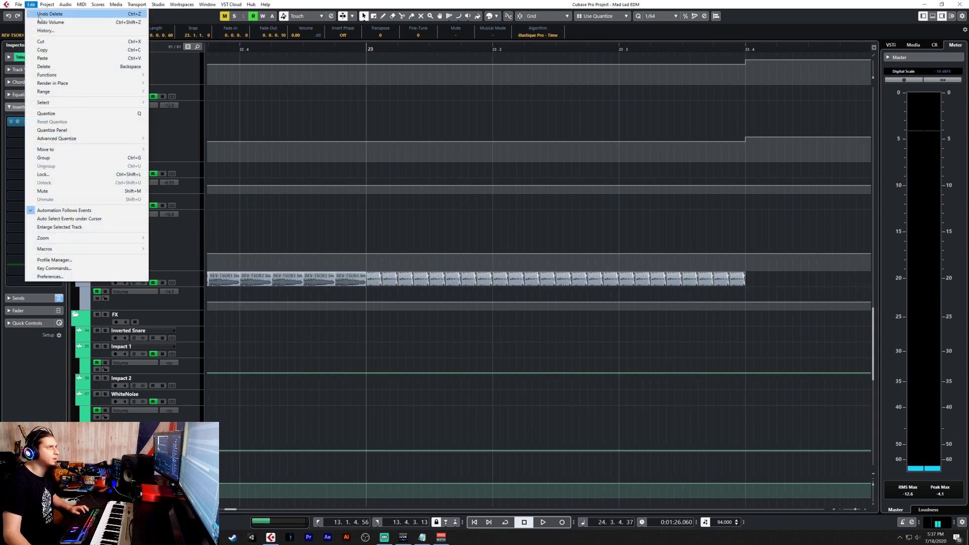
{"action": "left_click", "coordinate": [42, 14]}
{"action": "left_click", "coordinate": [32, 5]}
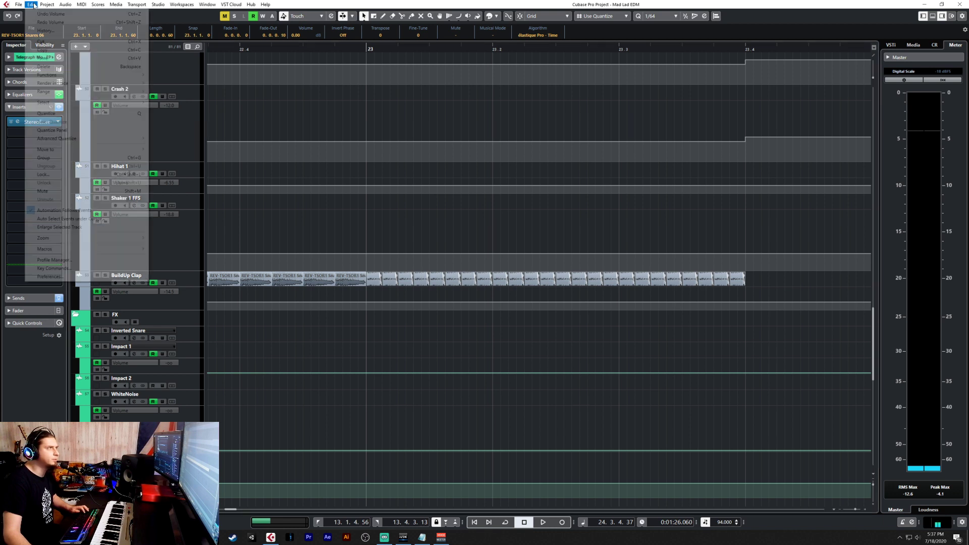
{"action": "left_click", "coordinate": [42, 26]}
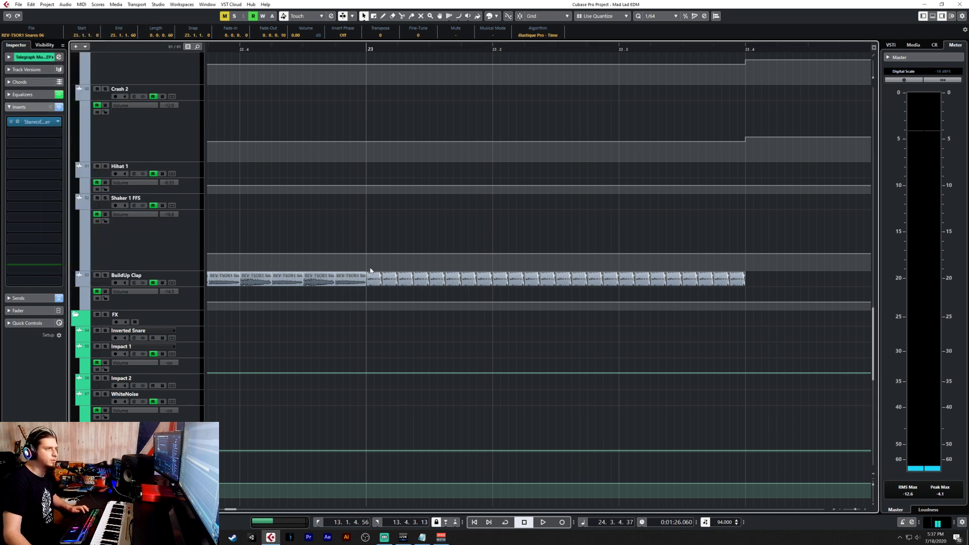
- Select all the bar 23 claps and try to trim their overlapping ends together
{"action": "left_click_drag", "start_coordinate": [370, 270], "coordinate": [740, 291]}
{"action": "scroll", "coordinate": [340, 295], "scroll_direction": "up", "scroll_amount": 3}
{"action": "scroll", "coordinate": [380, 288], "scroll_direction": "up", "scroll_amount": 1}
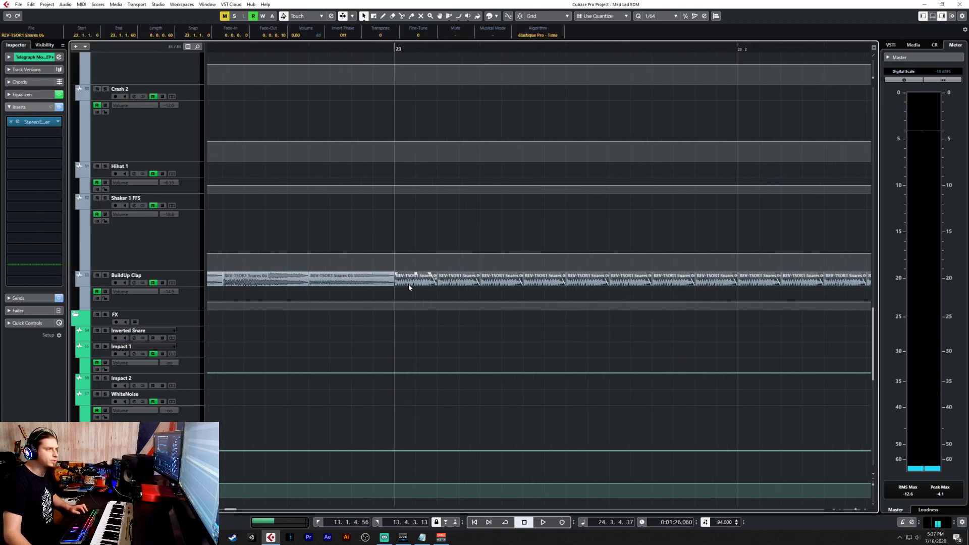
{"action": "left_click_drag", "start_coordinate": [438, 282], "coordinate": [431, 282]}
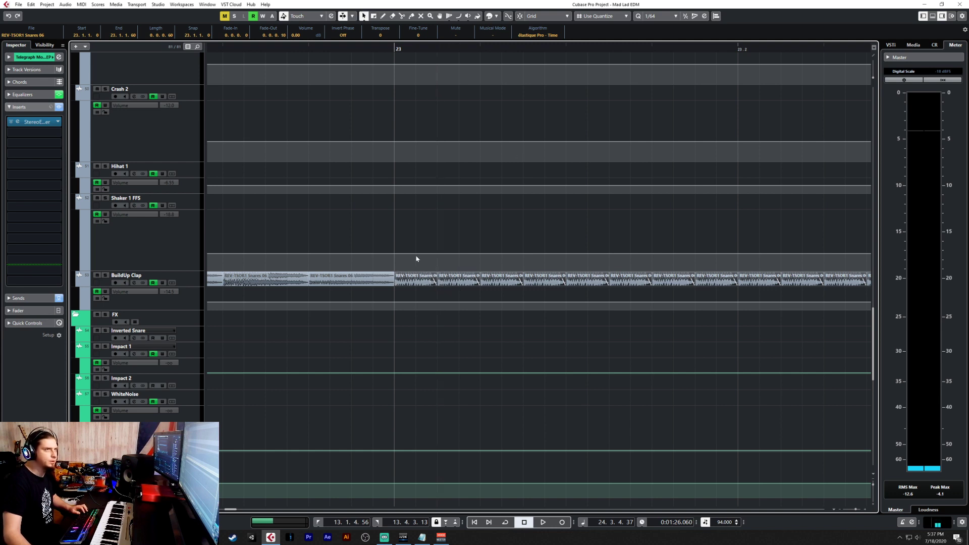
{"action": "left_click", "coordinate": [444, 286]}
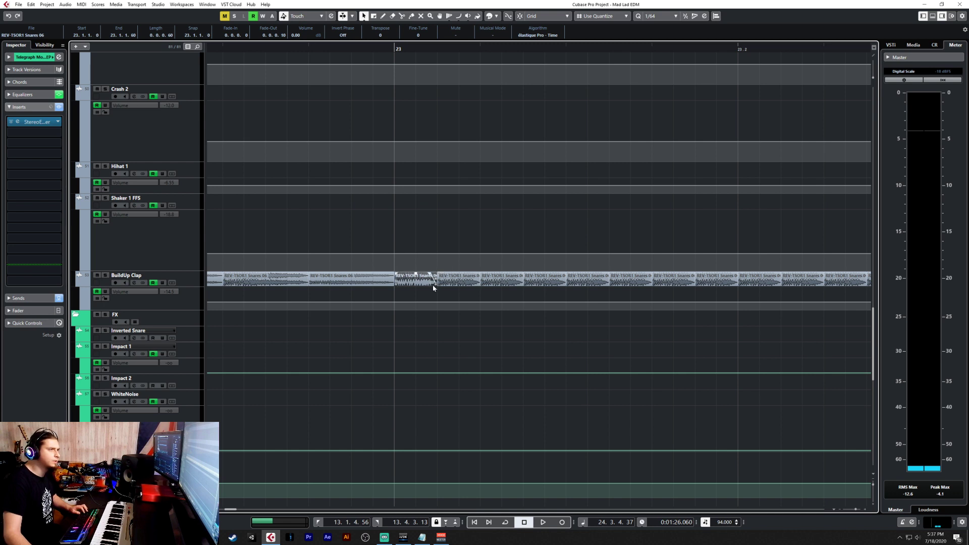
{"action": "left_click", "coordinate": [440, 283]}
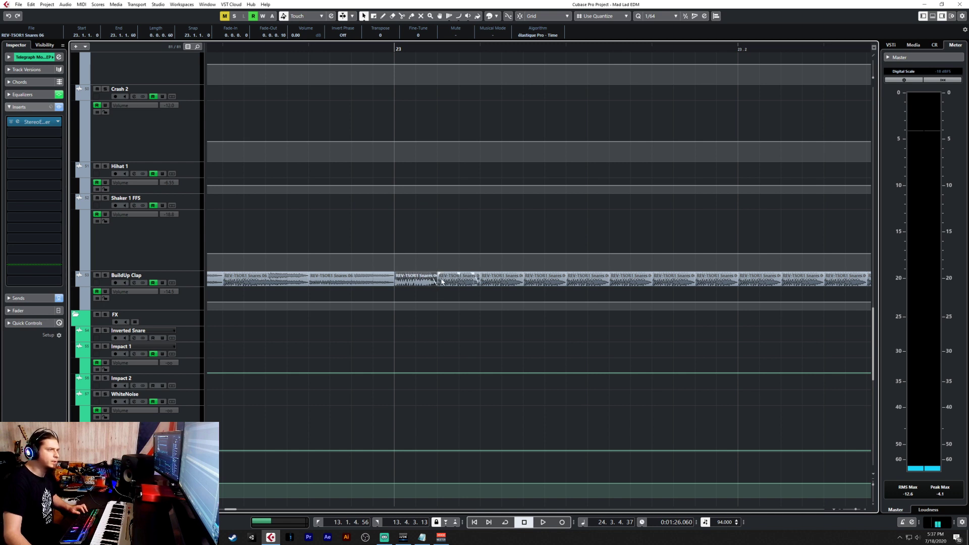
{"action": "scroll", "coordinate": [496, 309], "scroll_direction": "down", "scroll_amount": 3}
{"action": "scroll", "coordinate": [494, 308], "scroll_direction": "right", "scroll_amount": 3}
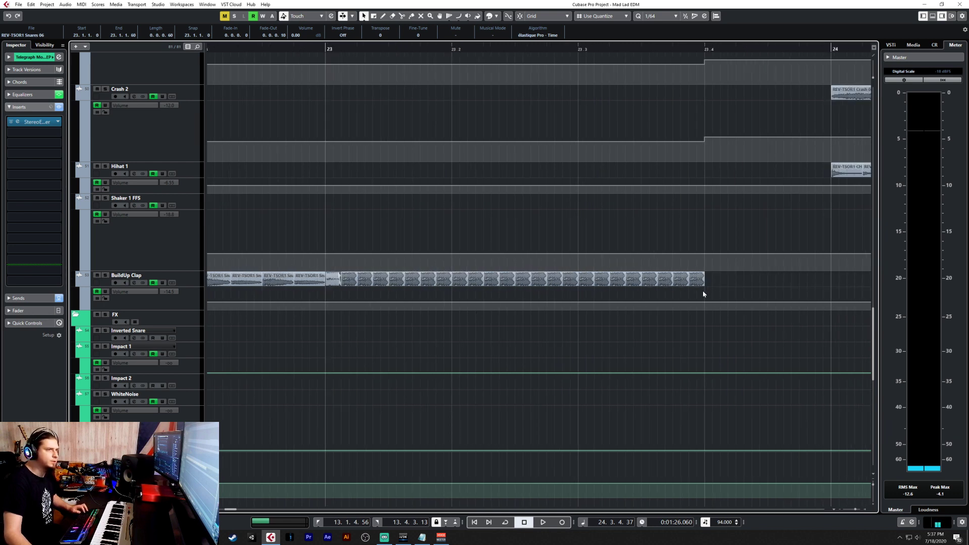
{"action": "left_click_drag", "start_coordinate": [702, 290], "coordinate": [329, 275]}
{"action": "scroll", "coordinate": [328, 276], "scroll_direction": "up", "scroll_amount": 3}
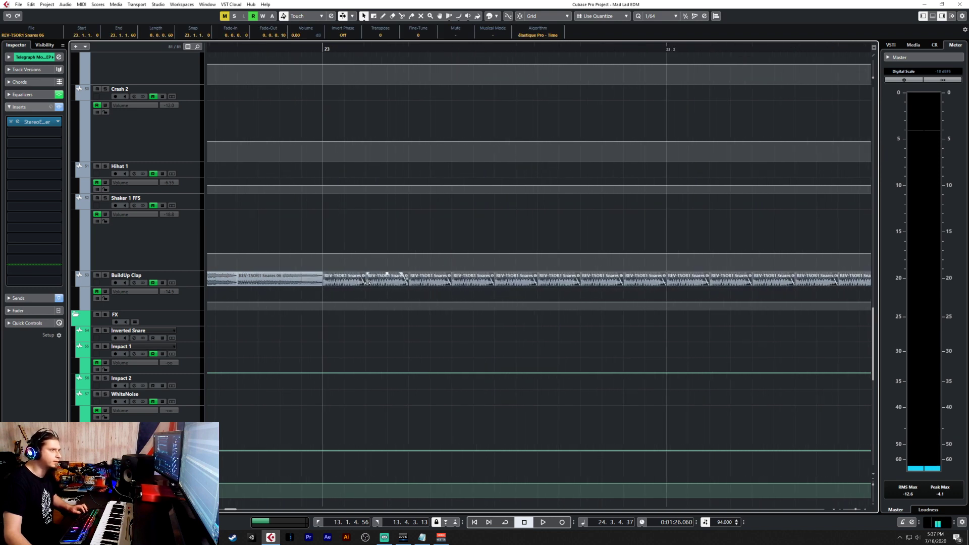
{"action": "left_click_drag", "start_coordinate": [365, 283], "coordinate": [318, 283]}
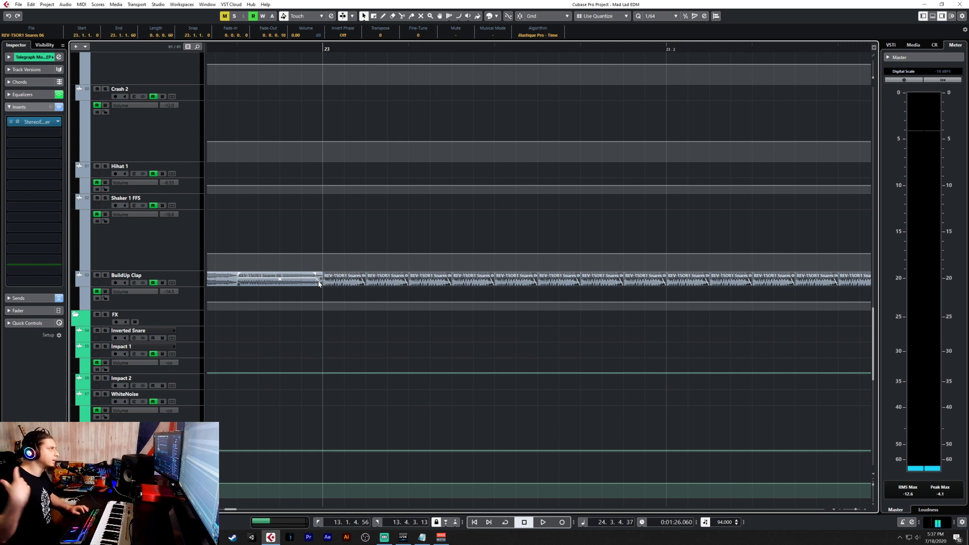
{"action": "left_click", "coordinate": [387, 331]}
{"action": "scroll", "coordinate": [390, 333], "scroll_direction": "down", "scroll_amount": 3}
{"action": "left_click", "coordinate": [389, 279]}
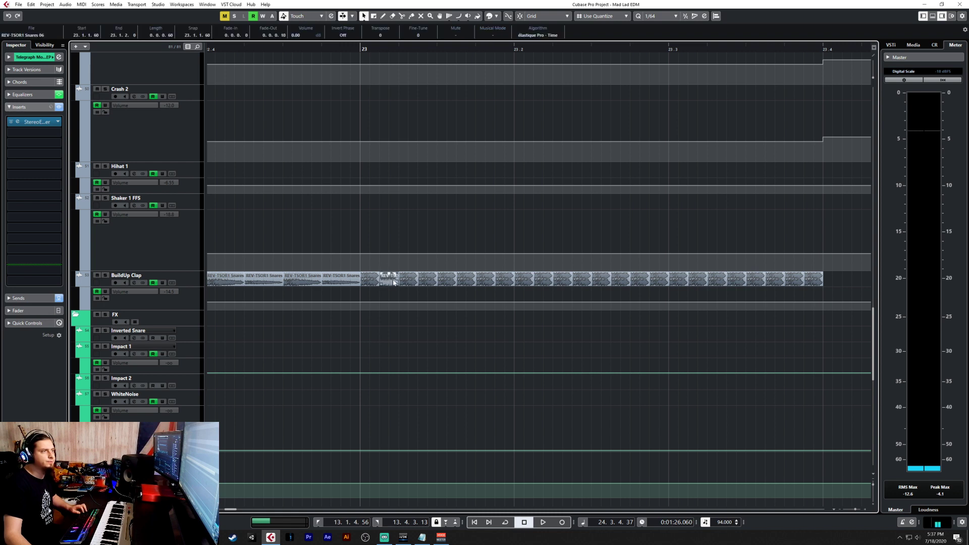
{"action": "left_click", "coordinate": [428, 279], "text": "shift"}
{"action": "left_click", "coordinate": [464, 279], "text": "shift"}
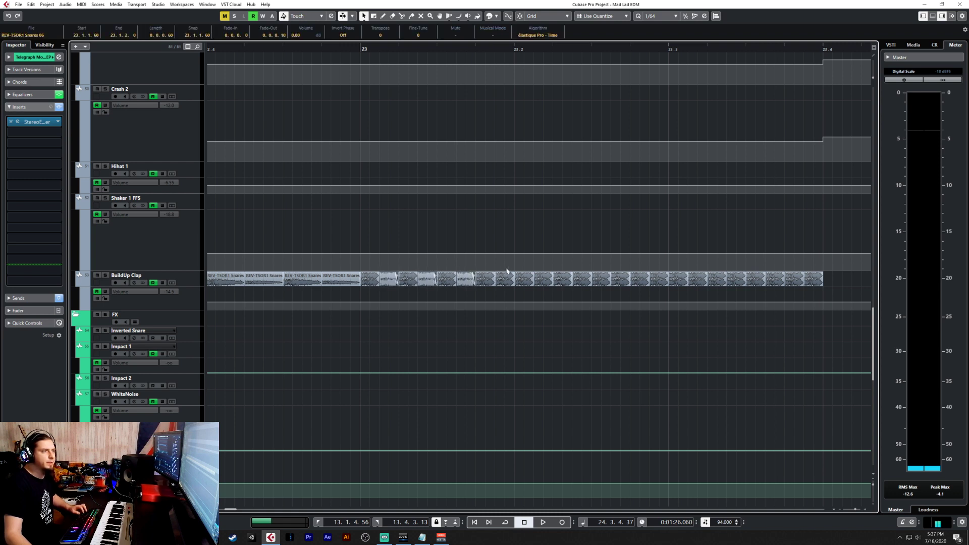
{"action": "left_click", "coordinate": [503, 278], "text": "shift"}
{"action": "left_click", "coordinate": [543, 278], "text": "shift"}
{"action": "left_click", "coordinate": [581, 277], "text": "shift"}
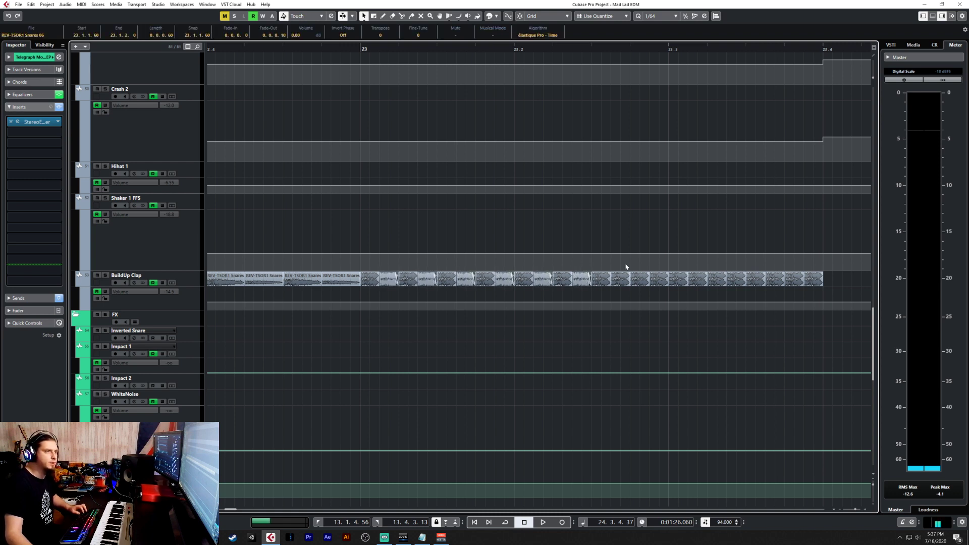
{"action": "left_click", "coordinate": [620, 277], "text": "shift"}
{"action": "left_click", "coordinate": [659, 278], "text": "shift"}
{"action": "left_click", "coordinate": [698, 275], "text": "shift"}
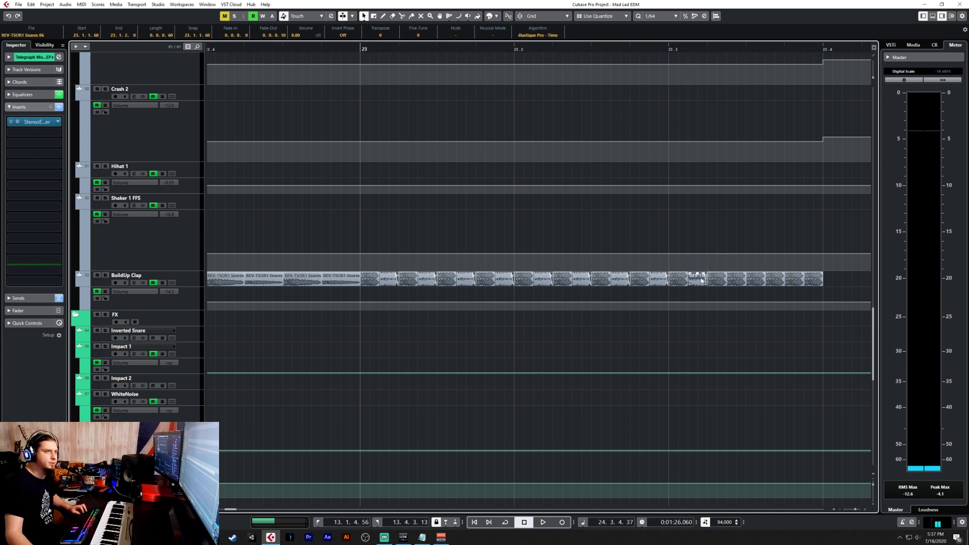
{"action": "left_click", "coordinate": [737, 278], "text": "shift"}
{"action": "left_click", "coordinate": [774, 282], "text": "shift"}
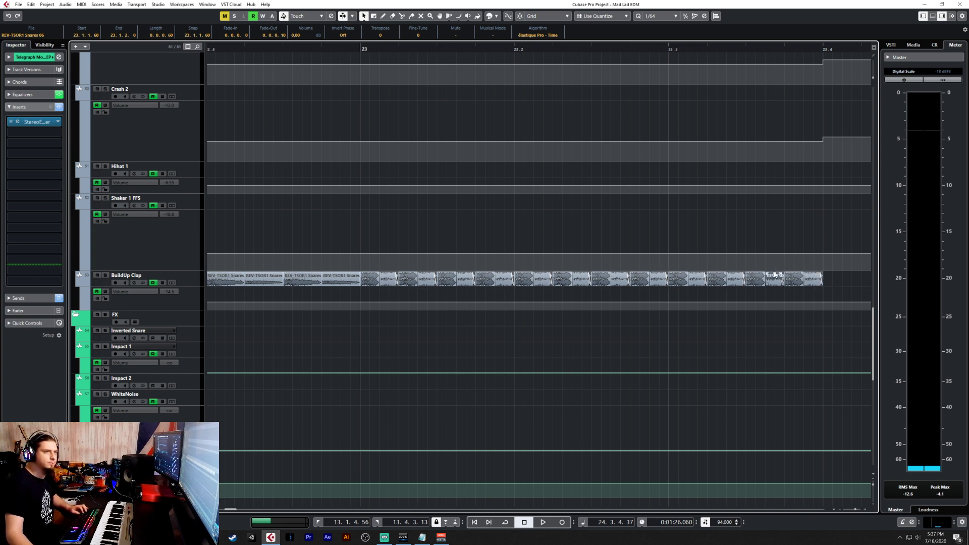
- Select every second clap in bar 23 of the BuildUp Clap track and lower their volume together to -4.92 dB
{"action": "left_click", "coordinate": [809, 277], "text": "shift"}
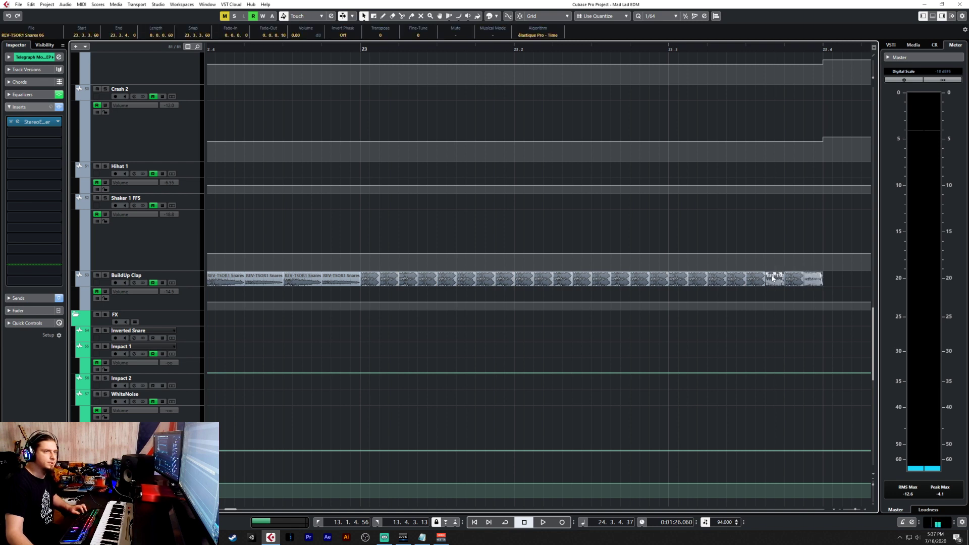
{"action": "left_click", "coordinate": [736, 277], "text": "shift"}
{"action": "left_click", "coordinate": [697, 277], "text": "shift"}
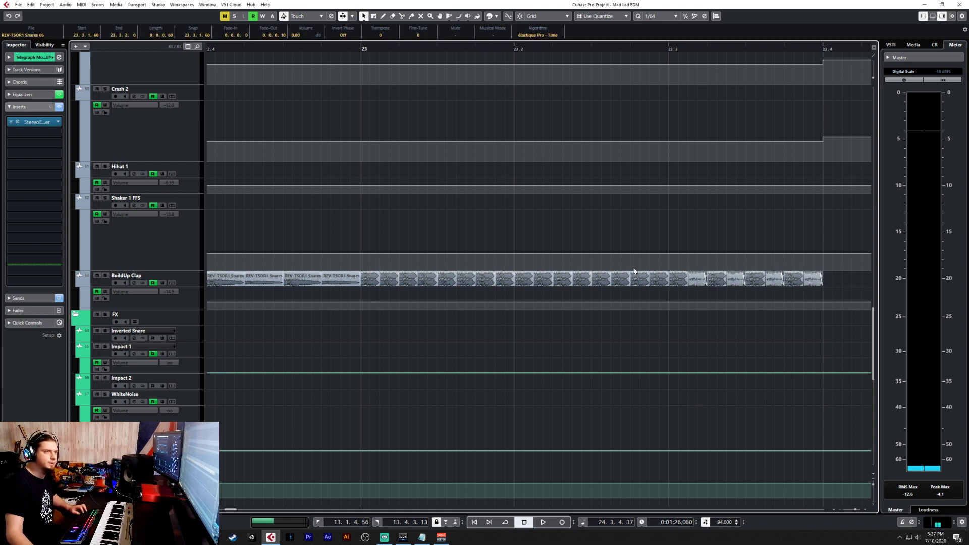
{"action": "left_click", "coordinate": [659, 277], "text": "shift"}
{"action": "left_click", "coordinate": [621, 281], "text": "shift"}
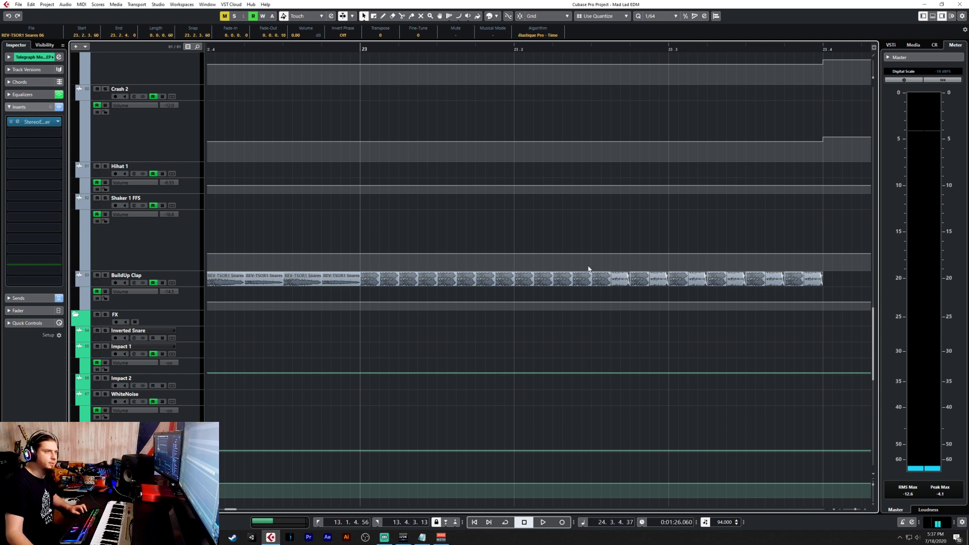
{"action": "left_click", "coordinate": [579, 277], "text": "shift"}
{"action": "left_click", "coordinate": [543, 279], "text": "shift"}
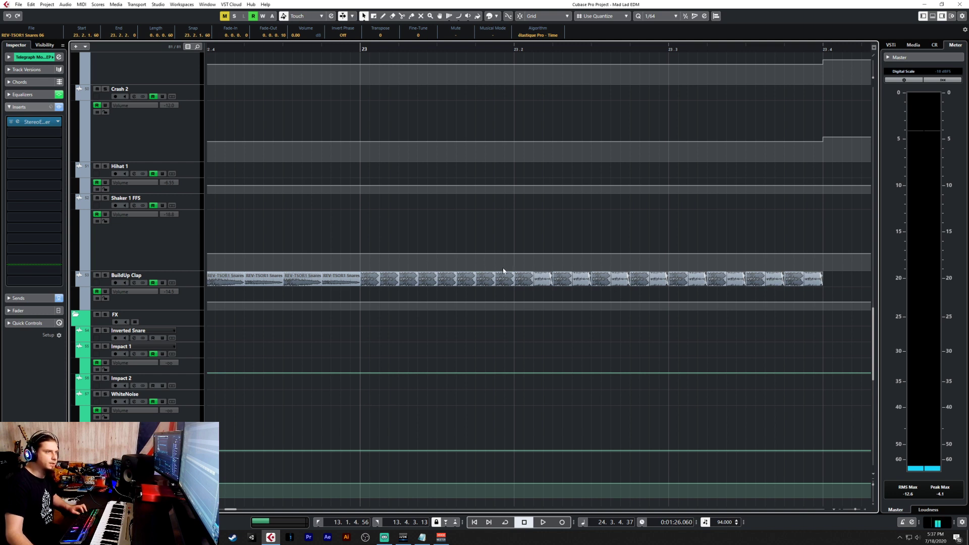
{"action": "left_click", "coordinate": [503, 275], "text": "shift"}
{"action": "left_click", "coordinate": [465, 277], "text": "shift"}
{"action": "left_click", "coordinate": [427, 276], "text": "shift"}
{"action": "left_click", "coordinate": [389, 277], "text": "shift"}
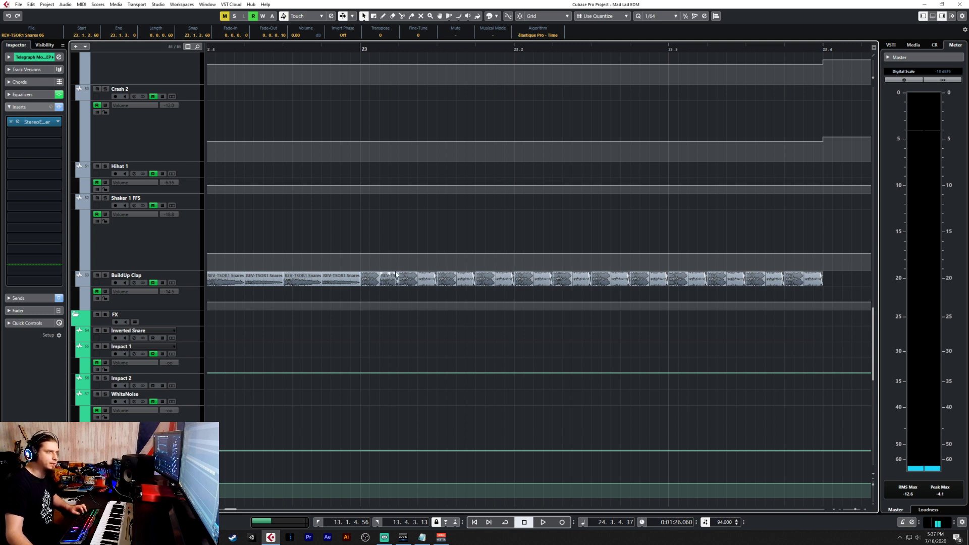
{"action": "left_click_drag", "start_coordinate": [425, 273], "coordinate": [430, 280]}
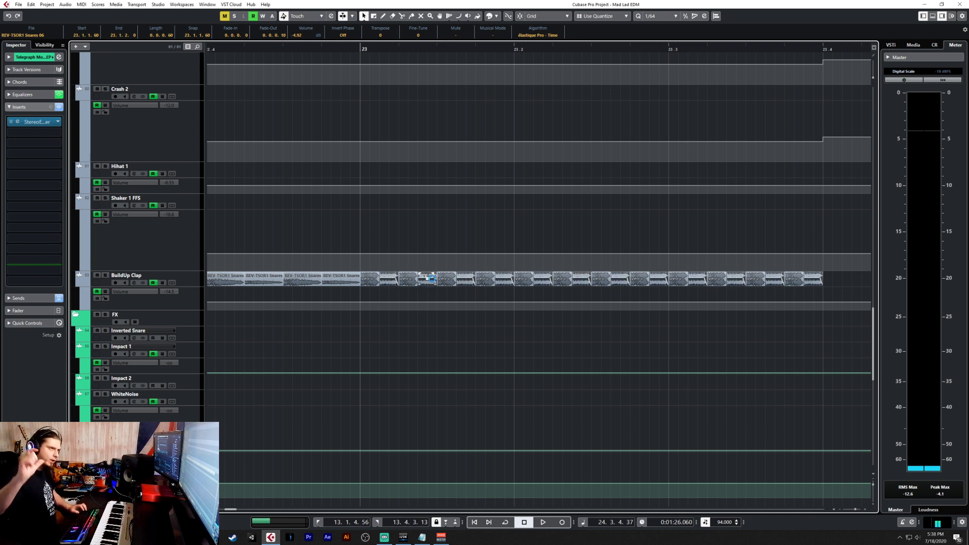
- Play back the end of the clap roll through bar 23 to check the alternating volumes
{"action": "scroll", "coordinate": [412, 281], "scroll_direction": "down", "scroll_amount": 5}
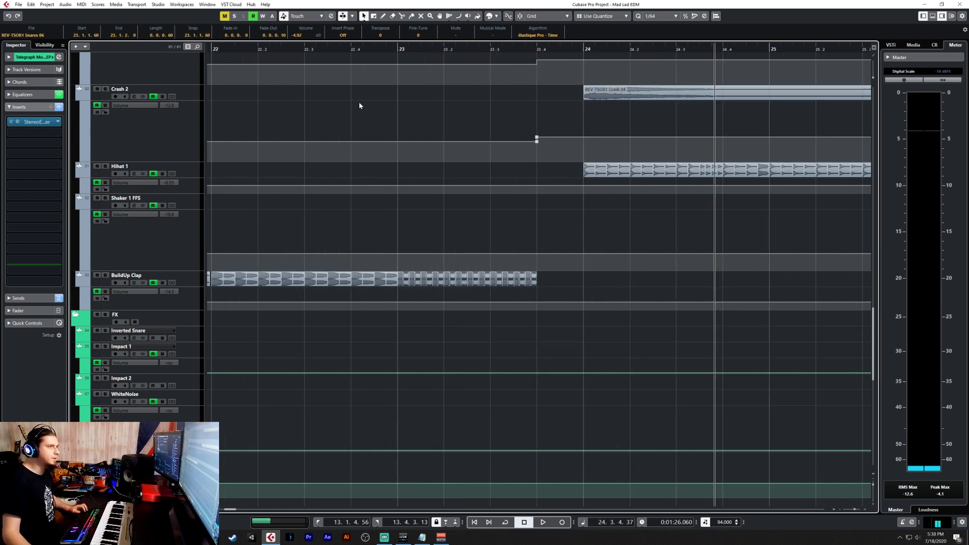
{"action": "left_click", "coordinate": [362, 50]}
{"action": "left_click", "coordinate": [640, 296]}
{"action": "key", "text": "space"}
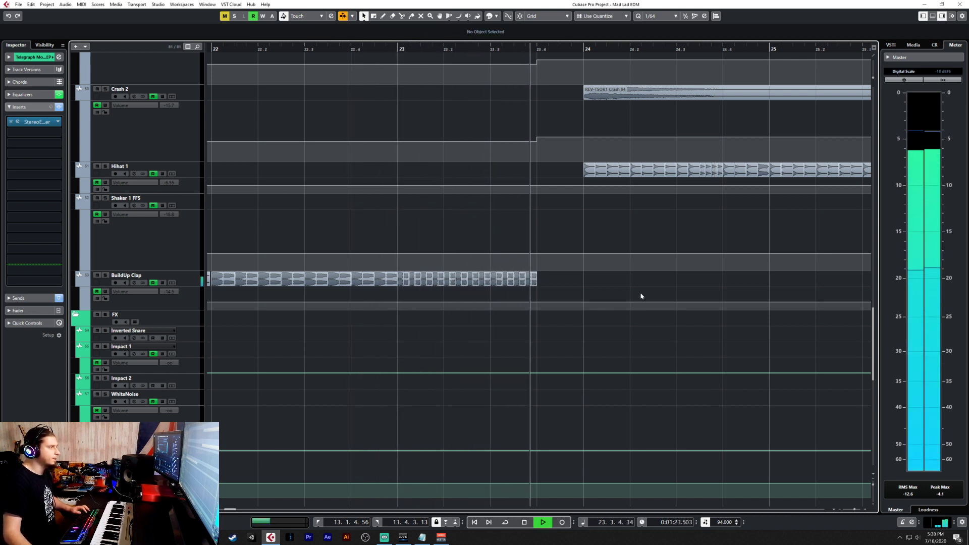
{"action": "key", "text": "space"}
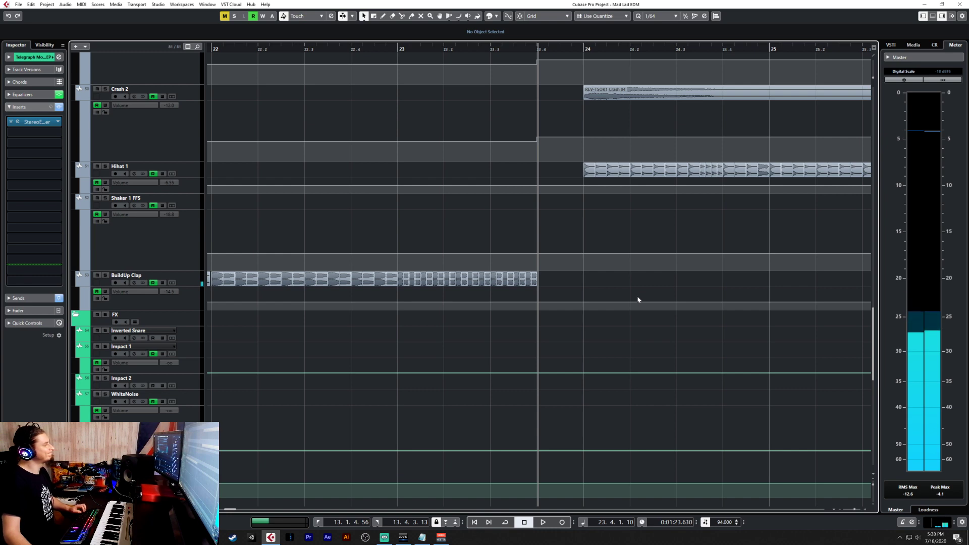
{"action": "key", "text": "super"}
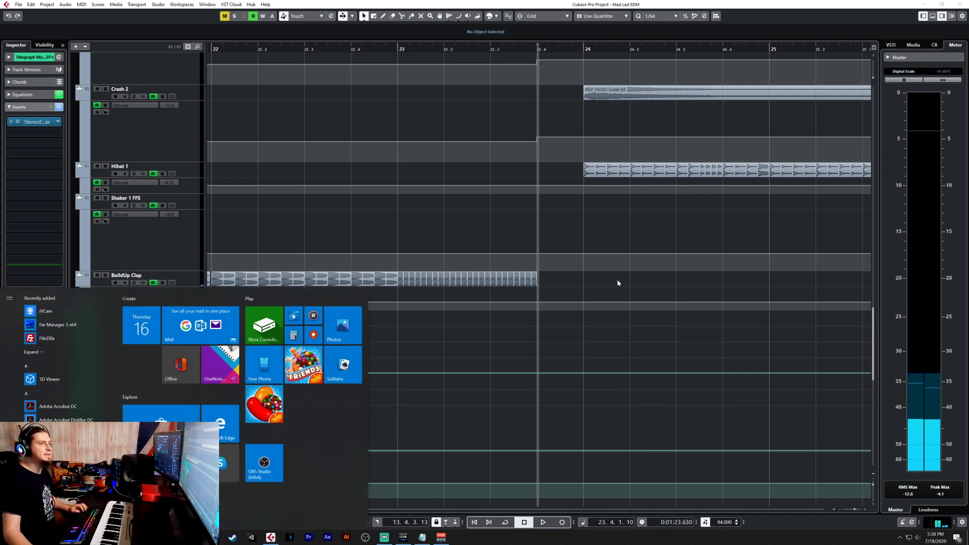
{"action": "key", "text": "super"}
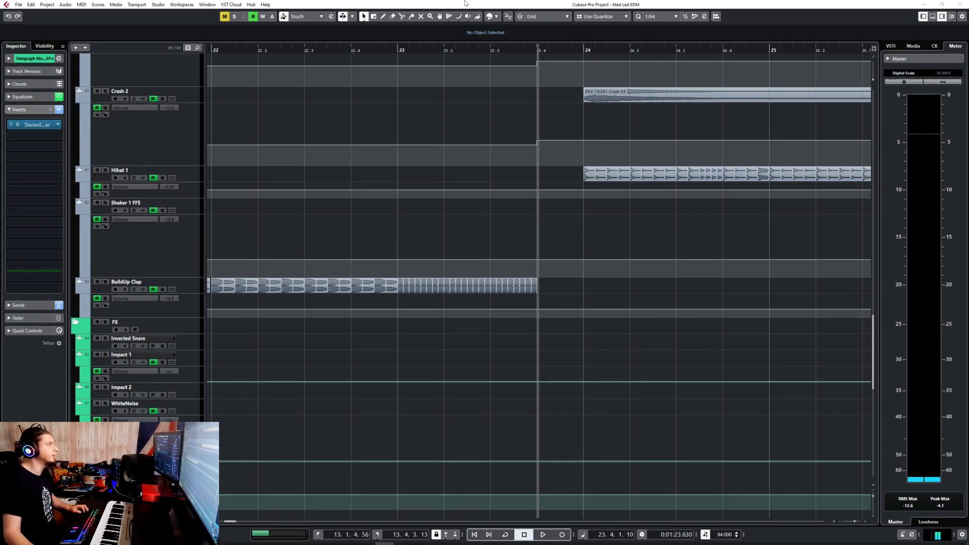
{"action": "left_click", "coordinate": [591, 6]}
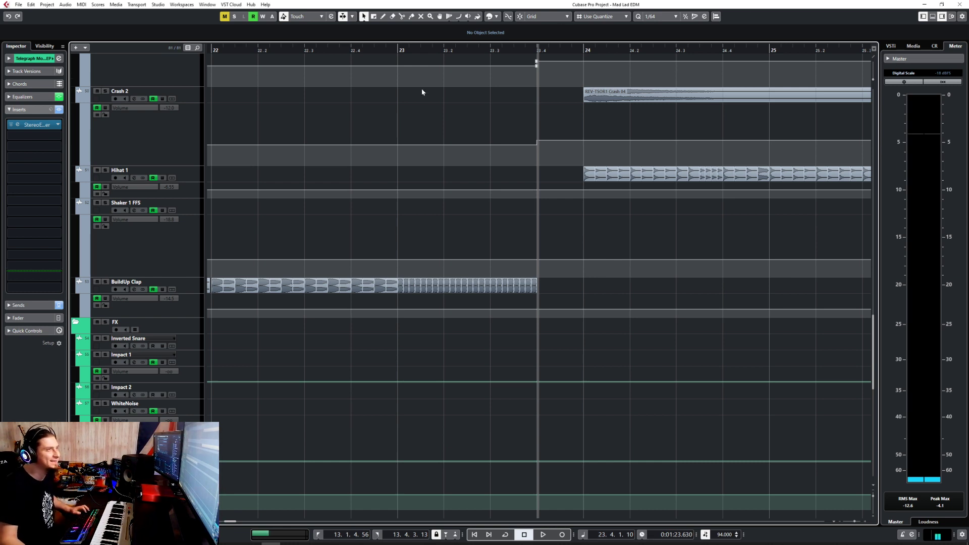
- Play back the transition into bar 24 from late bar 22, and again from the middle of bar 19
{"action": "scroll", "coordinate": [432, 210], "scroll_direction": "down", "scroll_amount": 4}
{"action": "left_click", "coordinate": [406, 51]}
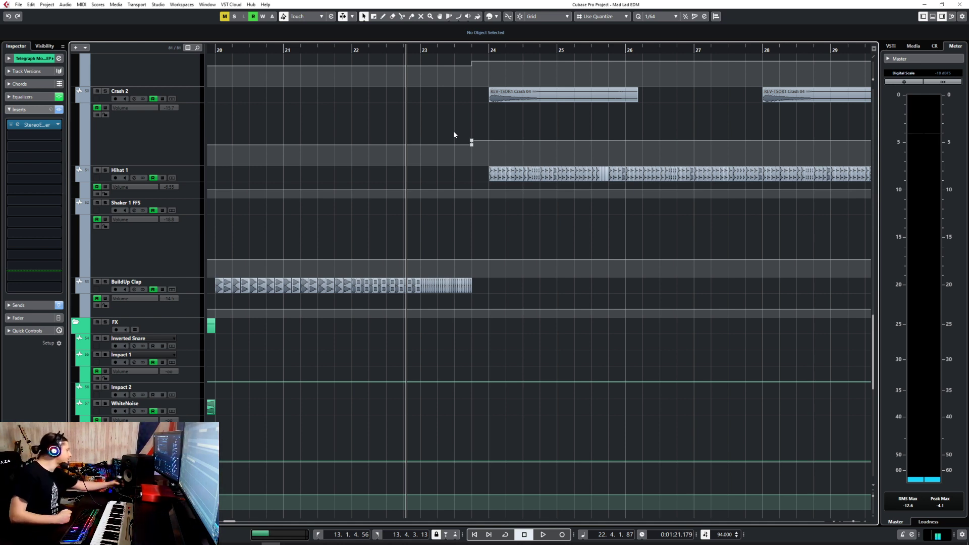
{"action": "key", "text": "space"}
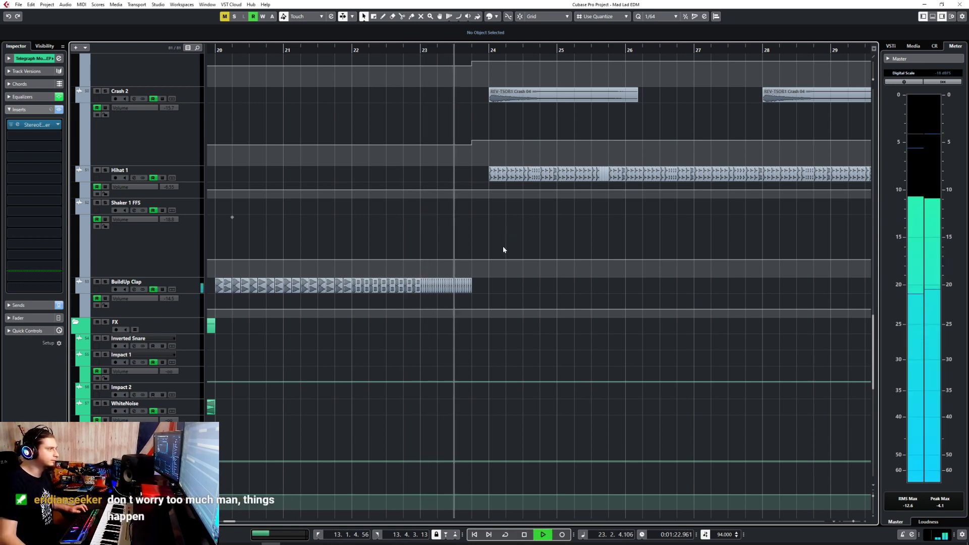
{"action": "key", "text": "f"}
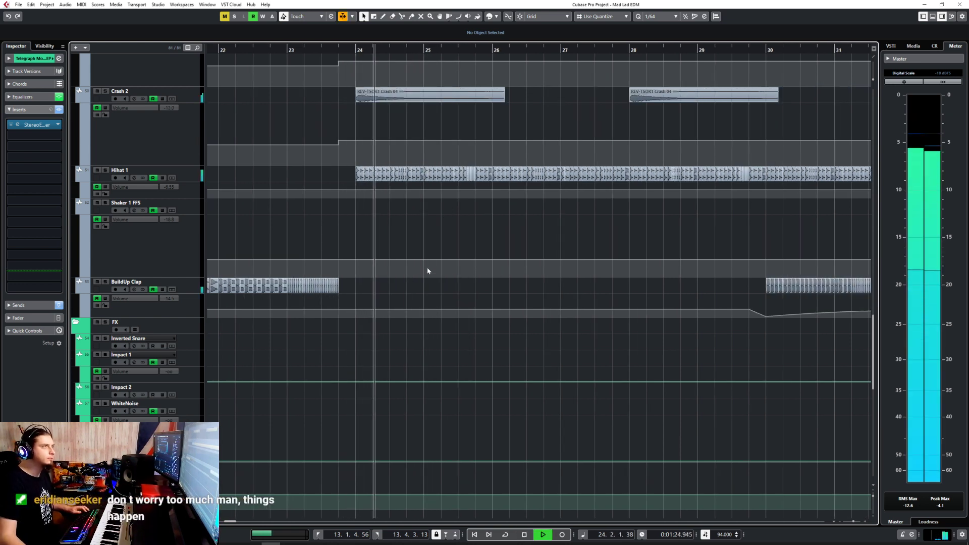
{"action": "scroll", "coordinate": [393, 272], "scroll_direction": "down", "scroll_amount": 2}
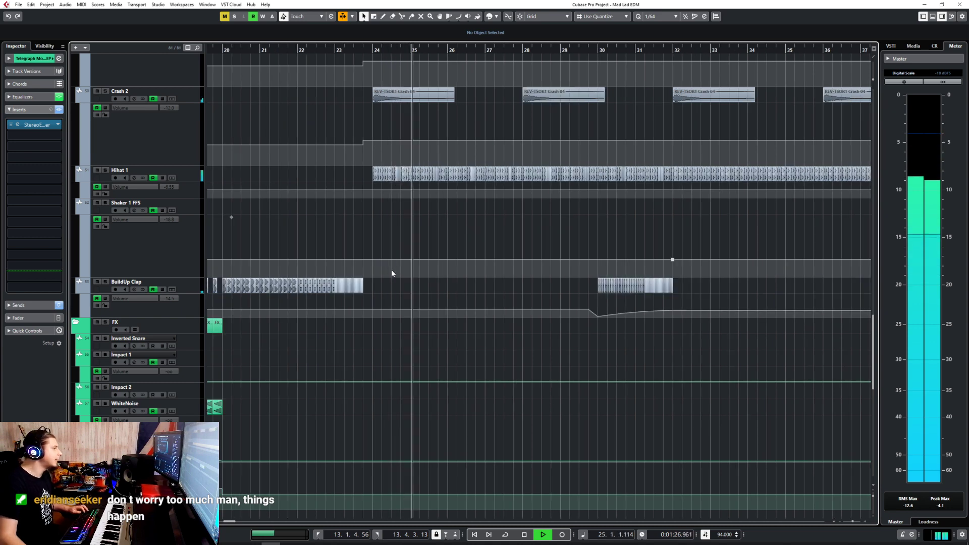
{"action": "scroll", "coordinate": [389, 268], "scroll_direction": "left", "scroll_amount": 5}
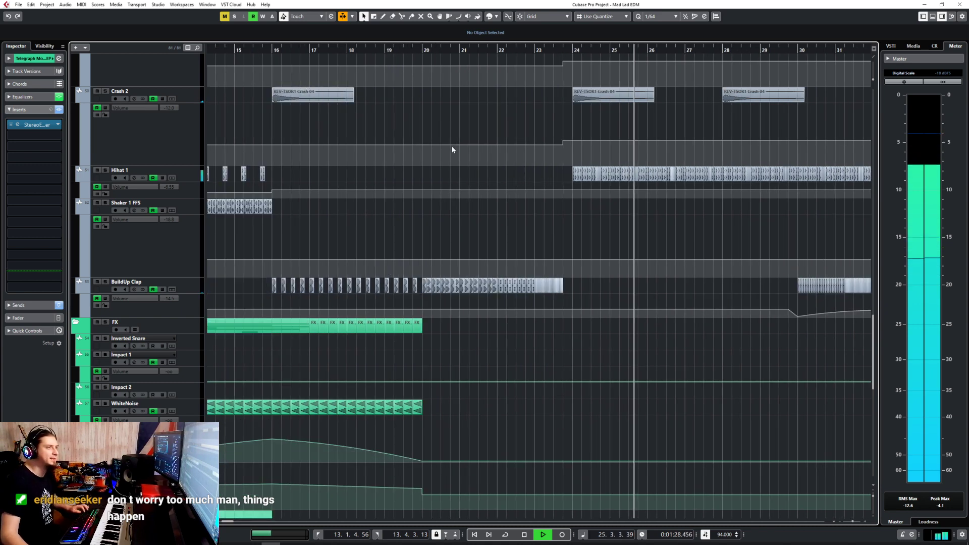
{"action": "left_click", "coordinate": [405, 50]}
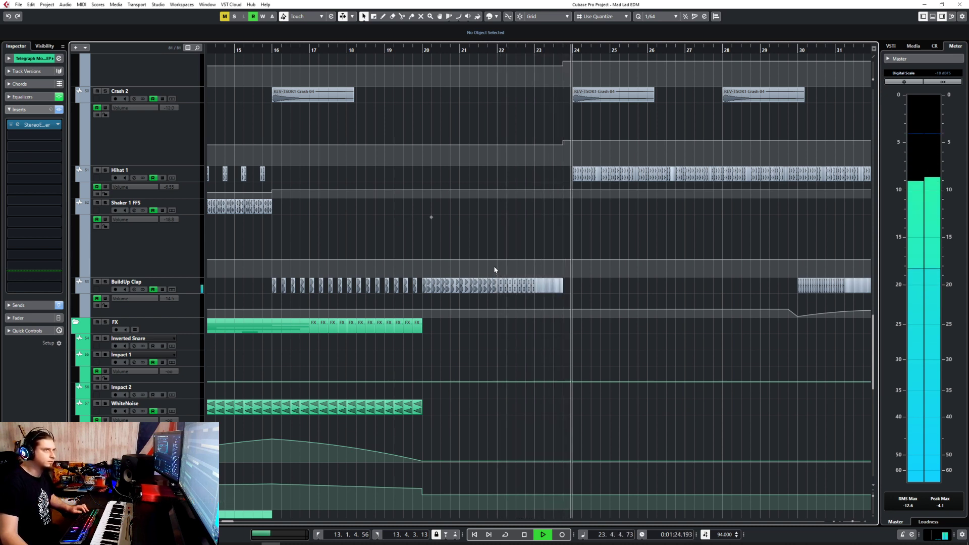
{"action": "key", "text": "space"}
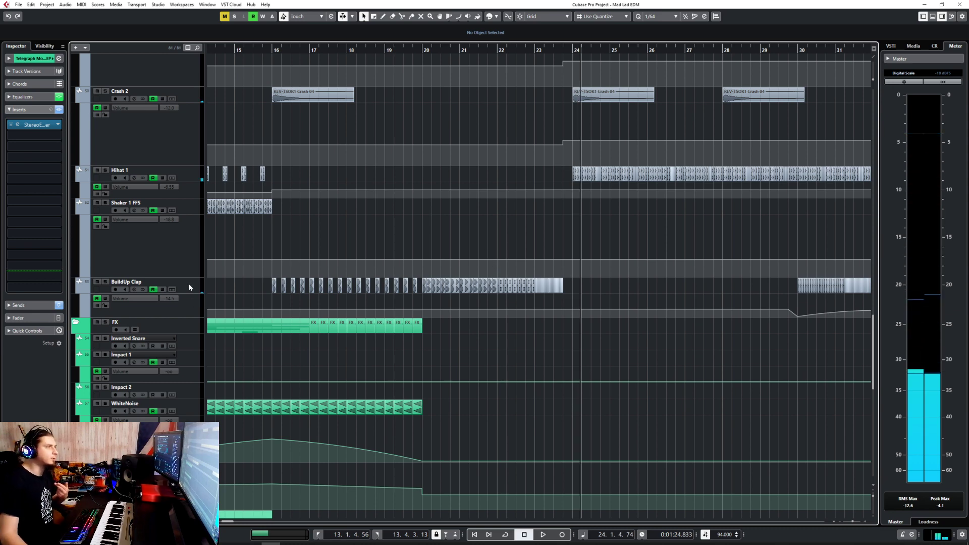
- Expand the Pad Synths folder to reach the Breakdown Arp track
{"action": "left_click", "coordinate": [192, 287]}
{"action": "scroll", "coordinate": [313, 285], "scroll_direction": "up", "scroll_amount": 10}
{"action": "scroll", "coordinate": [341, 275], "scroll_direction": "up", "scroll_amount": 8}
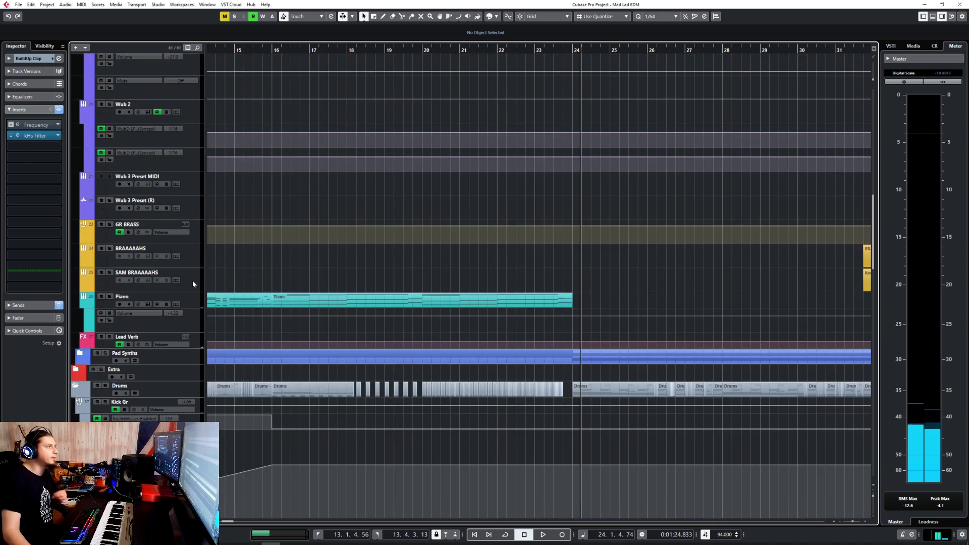
{"action": "left_click", "coordinate": [82, 355]}
{"action": "scroll", "coordinate": [387, 302], "scroll_direction": "down", "scroll_amount": 8}
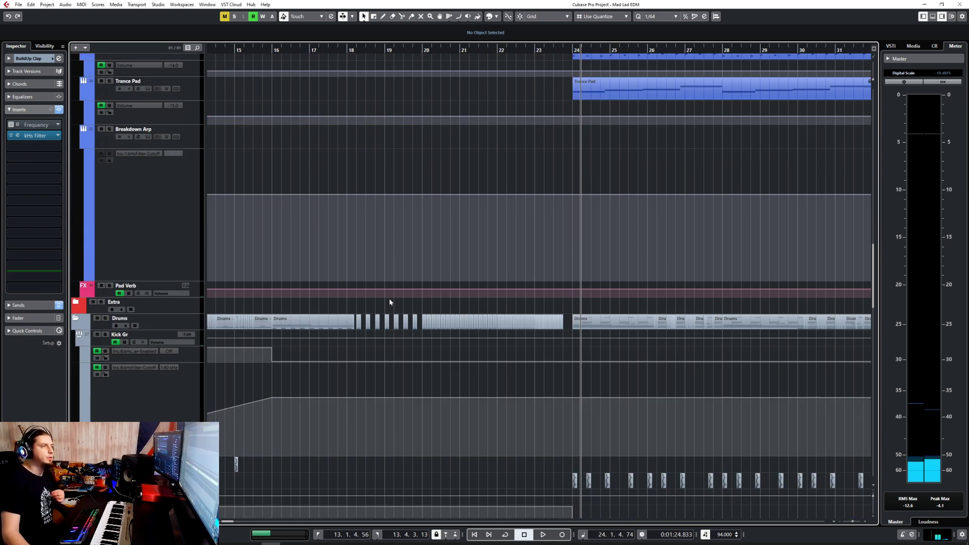
{"action": "scroll", "coordinate": [393, 297], "scroll_direction": "down", "scroll_amount": 2}
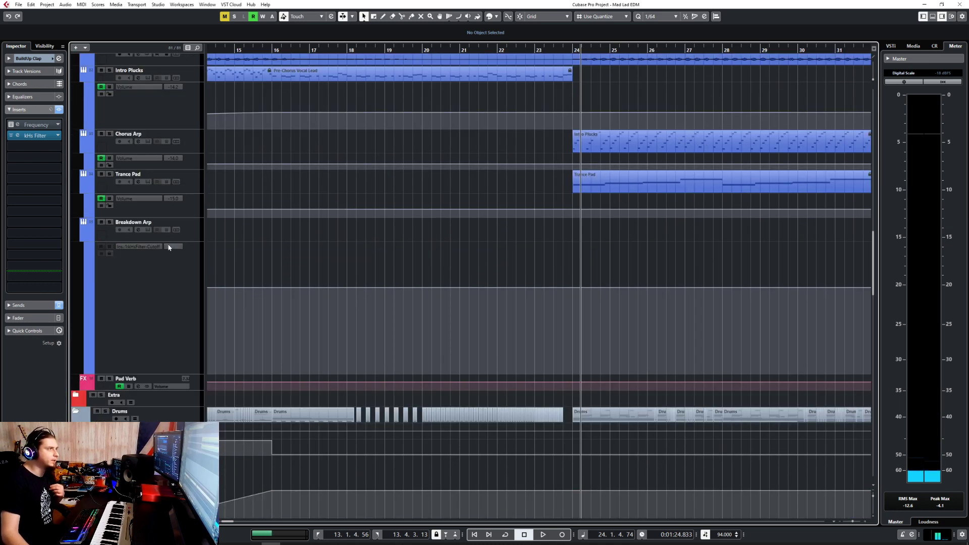
- Start adding an instrument track after Breakdown Arp, with the synth ANA2 x64 as its instrument
{"action": "left_click", "coordinate": [194, 235]}
{"action": "right_click", "coordinate": [195, 235]}
{"action": "mouse_move", "coordinate": [287, 241]}
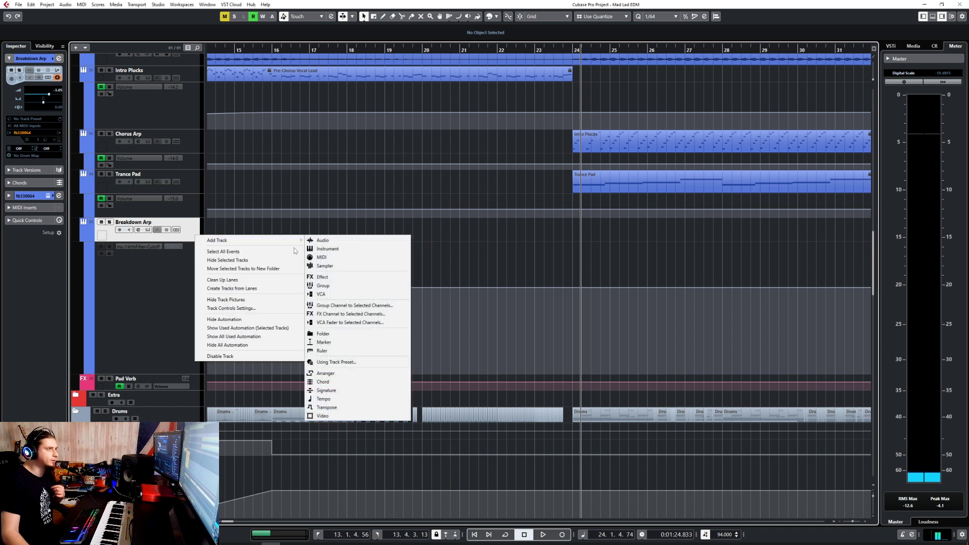
{"action": "left_click", "coordinate": [337, 249]}
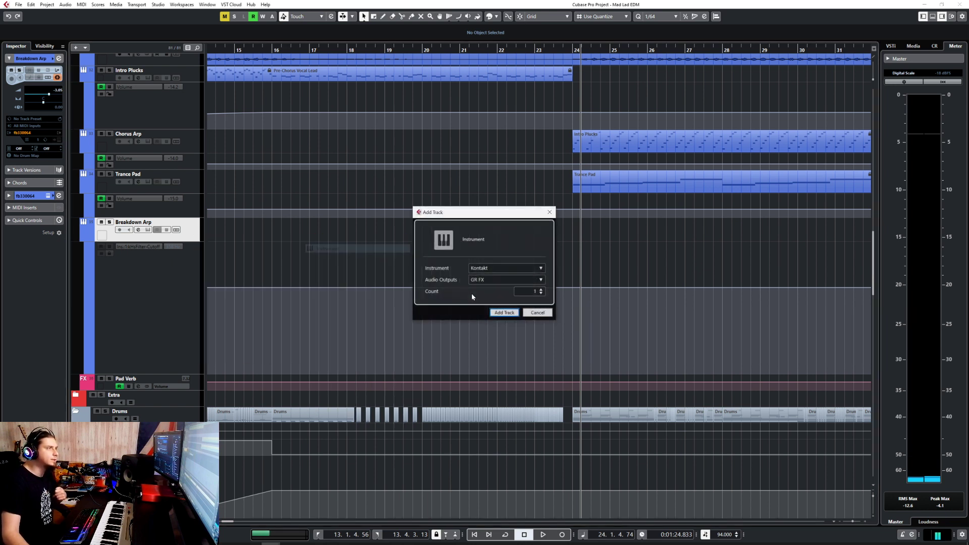
{"action": "left_click", "coordinate": [489, 268]}
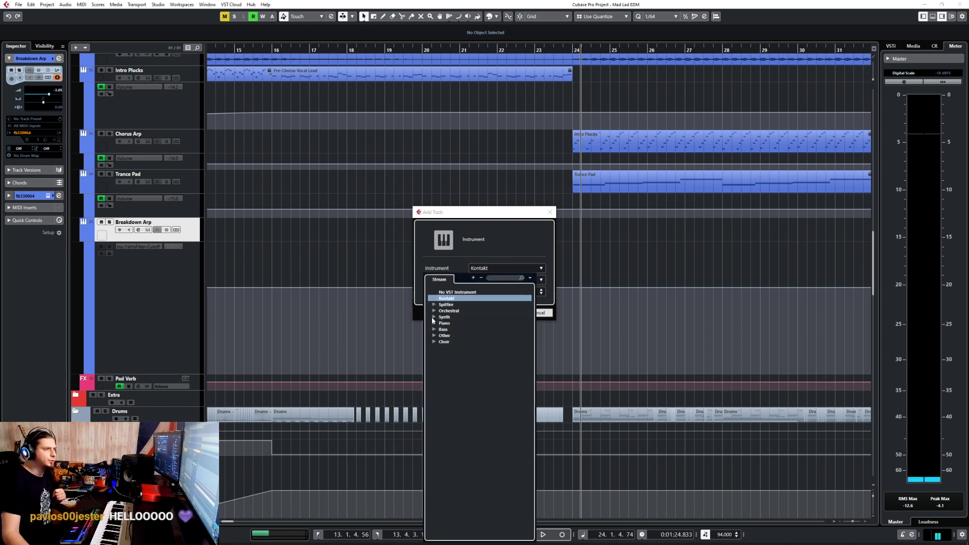
{"action": "left_click", "coordinate": [433, 317]}
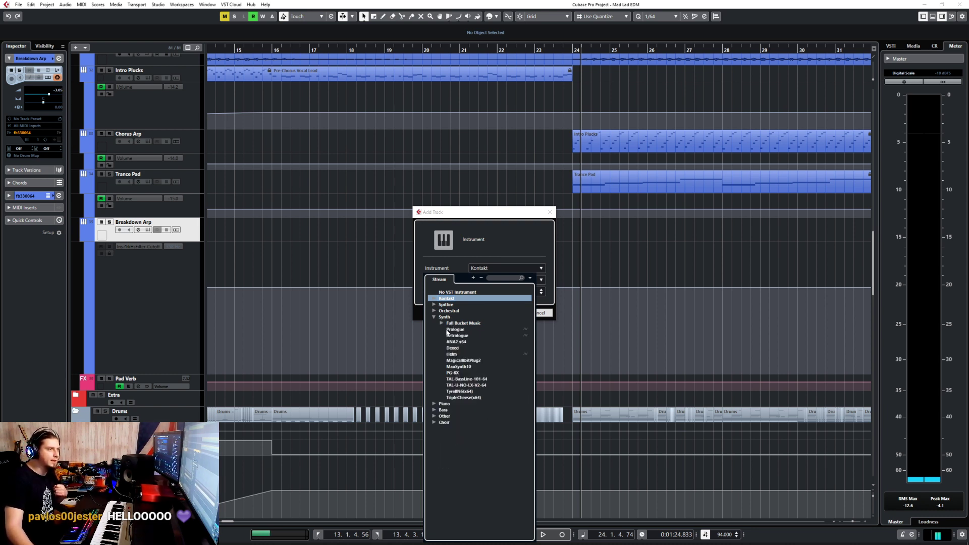
{"action": "left_click", "coordinate": [453, 342]}
- Route the new instrument track's audio output to the GR PAD SYNTHS group and add the track
{"action": "left_click", "coordinate": [477, 281]}
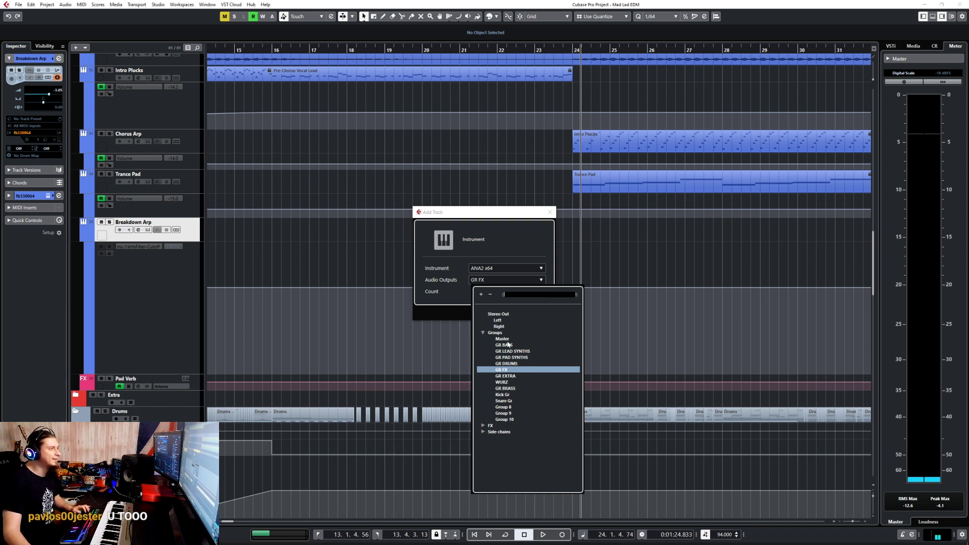
{"action": "left_click", "coordinate": [514, 351]}
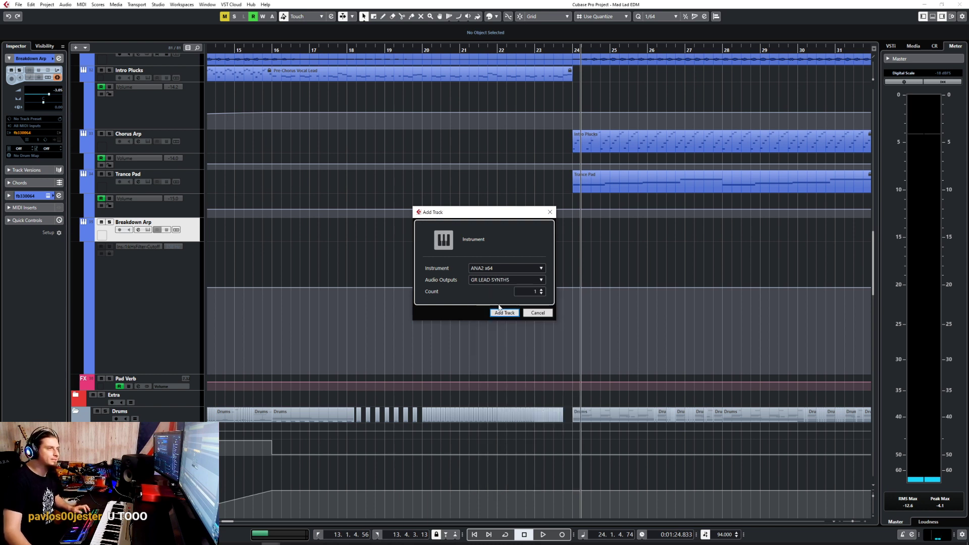
{"action": "left_click", "coordinate": [499, 279]}
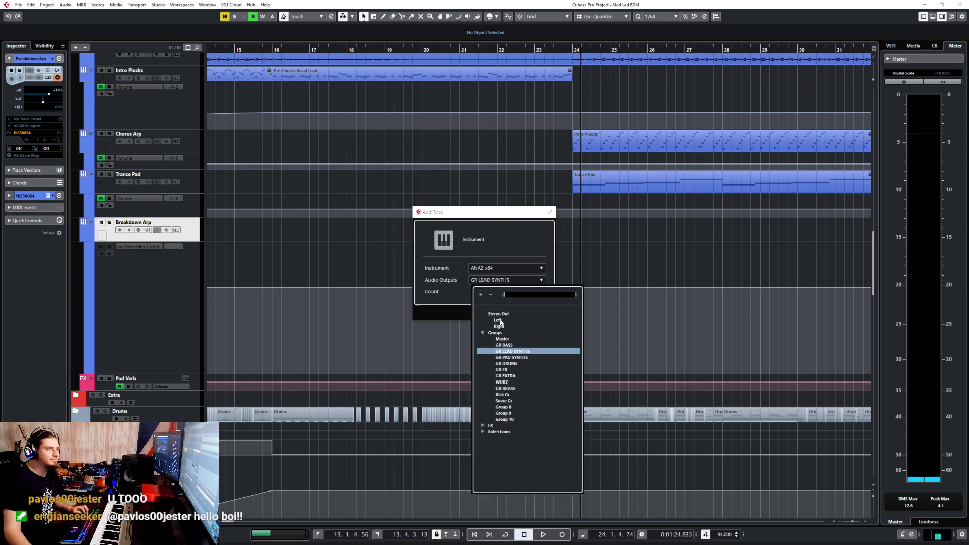
{"action": "left_click", "coordinate": [505, 354]}
{"action": "left_click", "coordinate": [499, 280]}
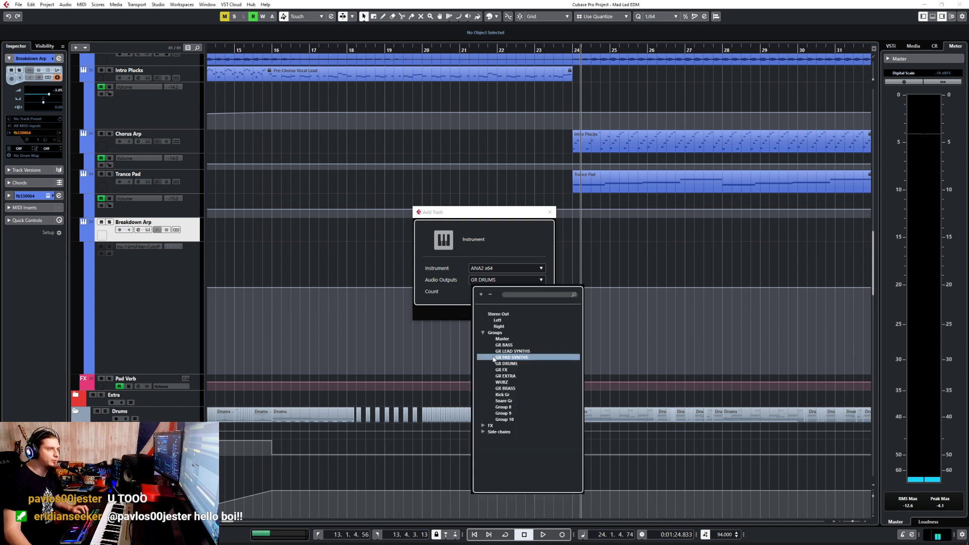
{"action": "left_click", "coordinate": [502, 354]}
{"action": "left_click", "coordinate": [500, 312]}
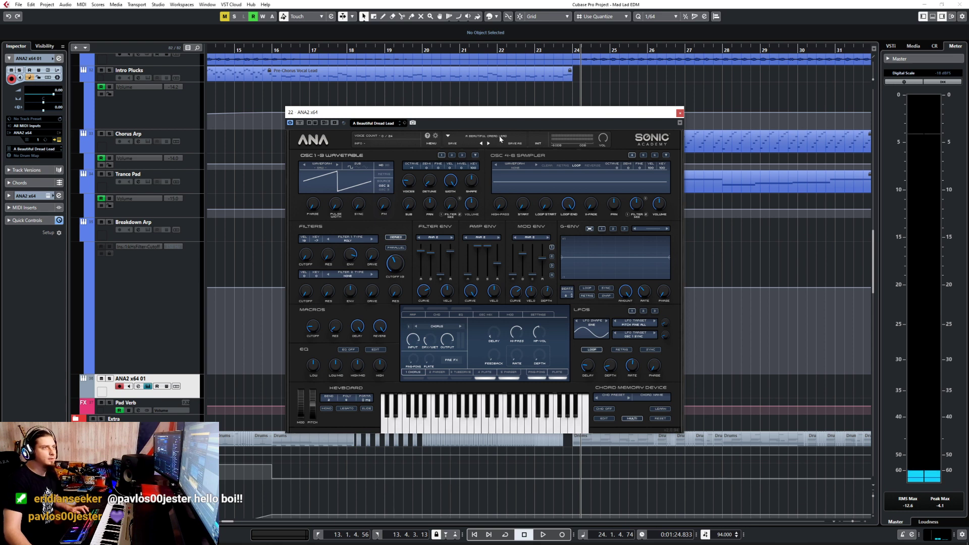
- Reset ANA2 to its Init patch and close the synth's window
{"action": "left_click", "coordinate": [500, 139]}
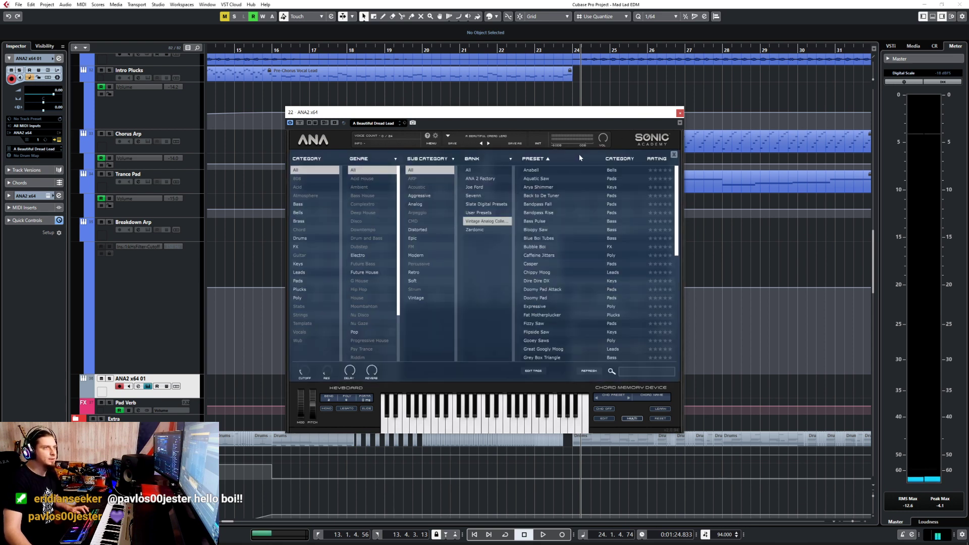
{"action": "left_click", "coordinate": [538, 143]}
{"action": "left_click", "coordinate": [673, 154]}
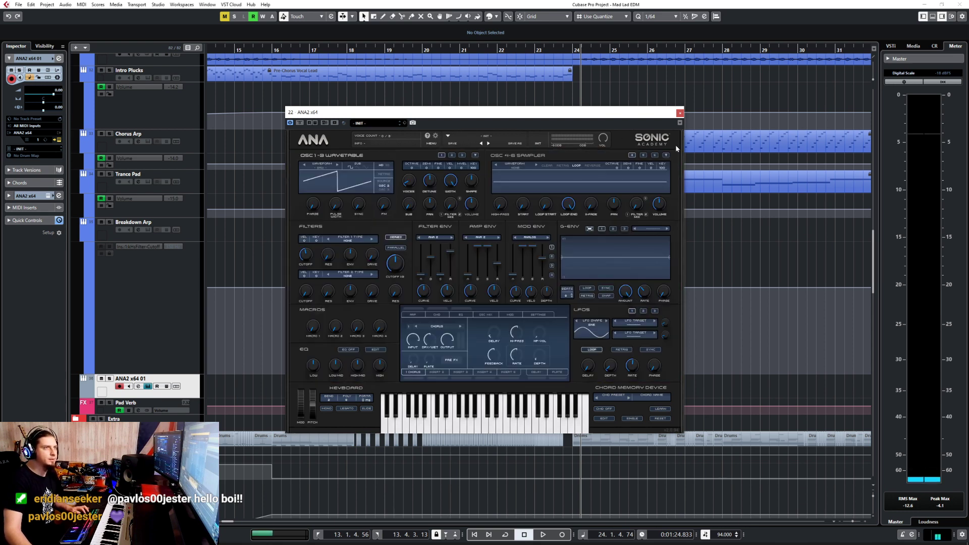
{"action": "left_click", "coordinate": [679, 113]}
- Colour the new ANA2 instrument track green and rename it Pre-Chorus Pad Riser
{"action": "left_click", "coordinate": [92, 394]}
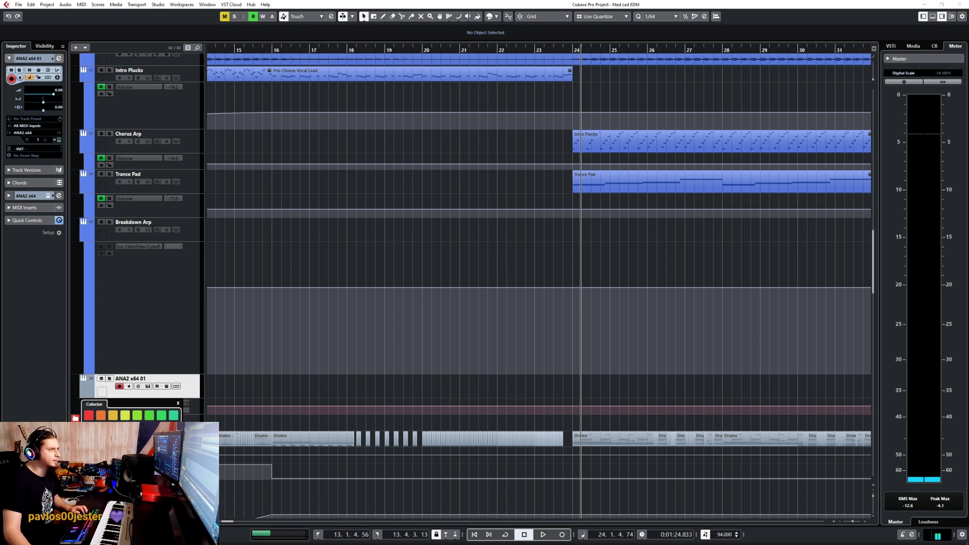
{"action": "left_click", "coordinate": [175, 415]}
{"action": "double_click", "coordinate": [130, 378]}
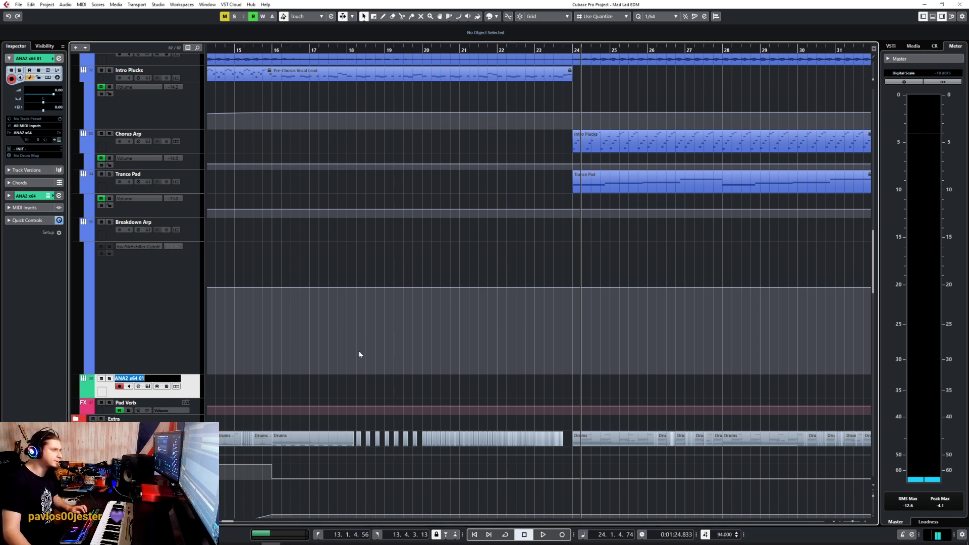
{"action": "type", "text": "Pre-Chorus Pad Riser"}
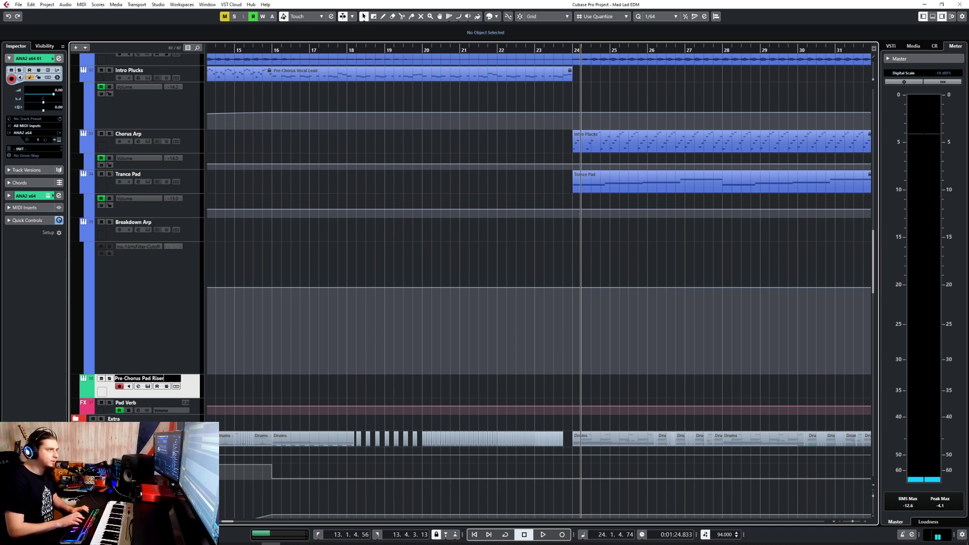
{"action": "key", "text": "Return"}
- Prepare to draw on the Pre-Chorus Pad Riser track with the grid quantize at 1/1 and snapping turned on
{"action": "scroll", "coordinate": [358, 350], "scroll_direction": "down", "scroll_amount": 2}
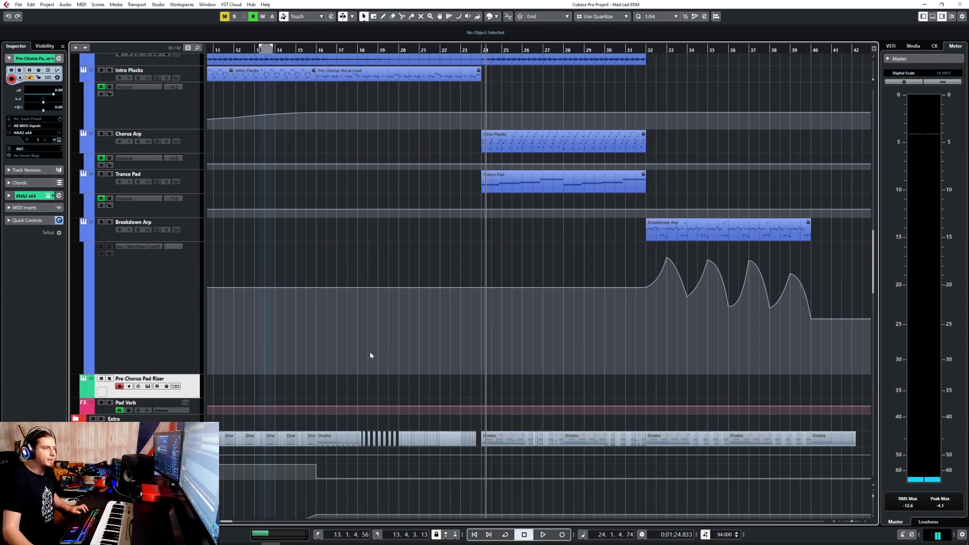
{"action": "right_click", "coordinate": [302, 393]}
{"action": "left_click", "coordinate": [322, 393]}
{"action": "scroll", "coordinate": [320, 389], "scroll_direction": "up", "scroll_amount": 3}
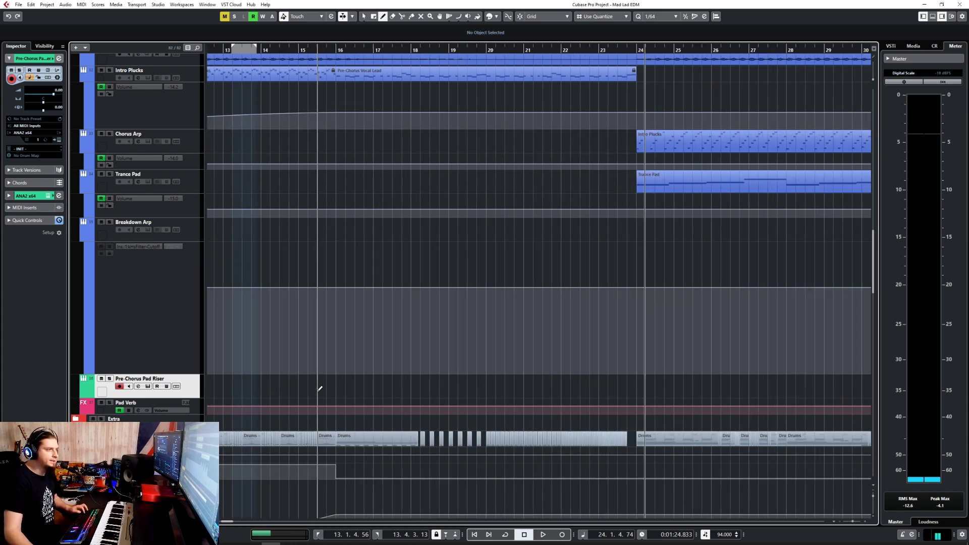
{"action": "left_click", "coordinate": [656, 16]}
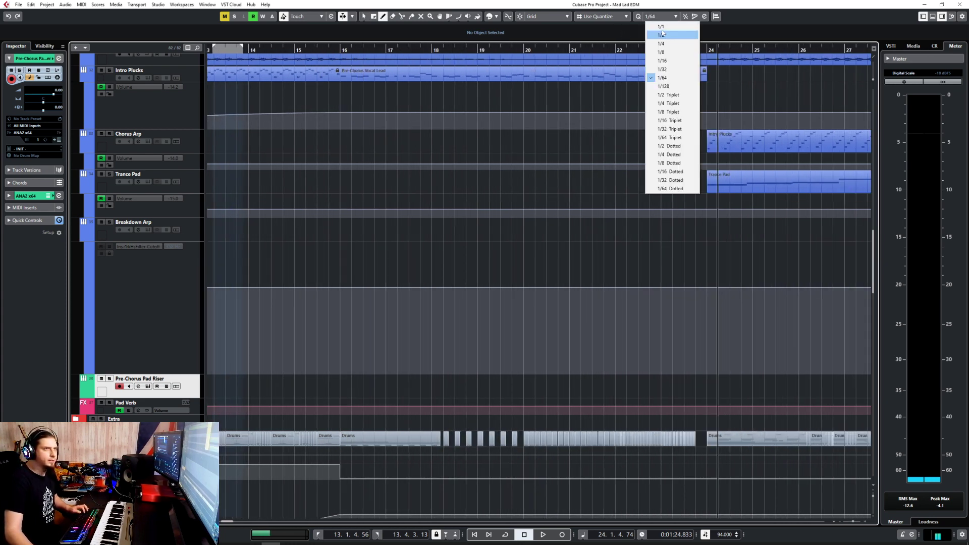
{"action": "left_click", "coordinate": [653, 25]}
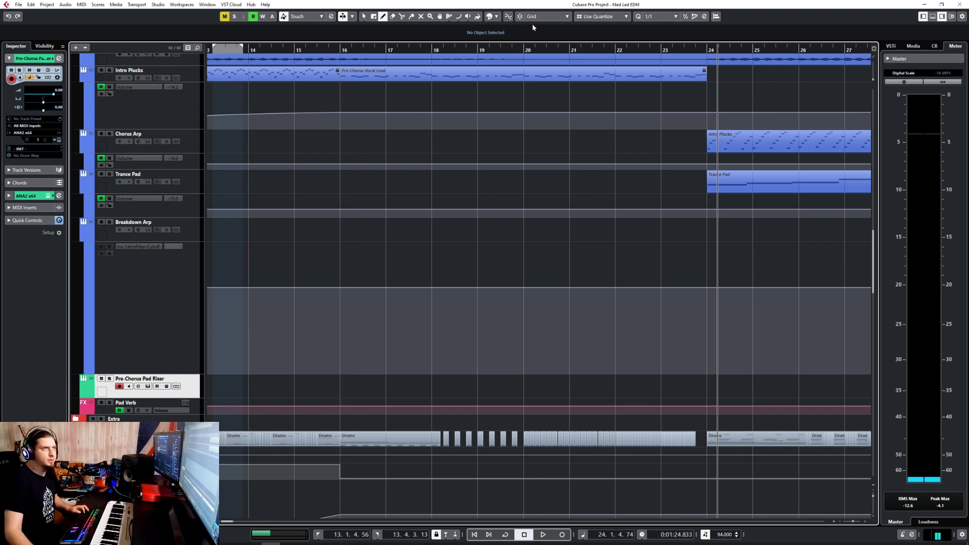
{"action": "left_click", "coordinate": [518, 17]}
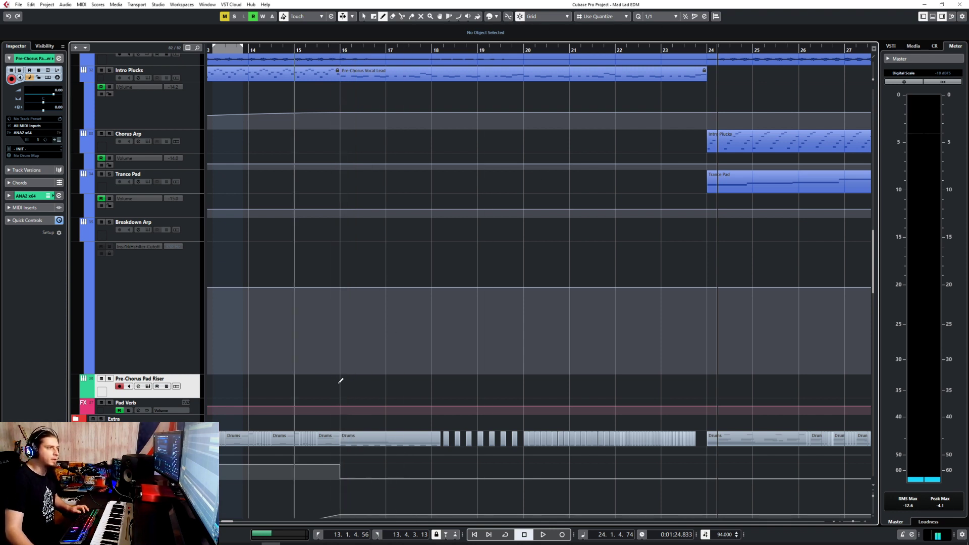
- Draw a MIDI part from bar 16 to bar 24 on the Pre-Chorus Pad Riser track and trim its start to bar 18
{"action": "left_click_drag", "start_coordinate": [339, 382], "coordinate": [724, 392]}
{"action": "key", "text": "1"}
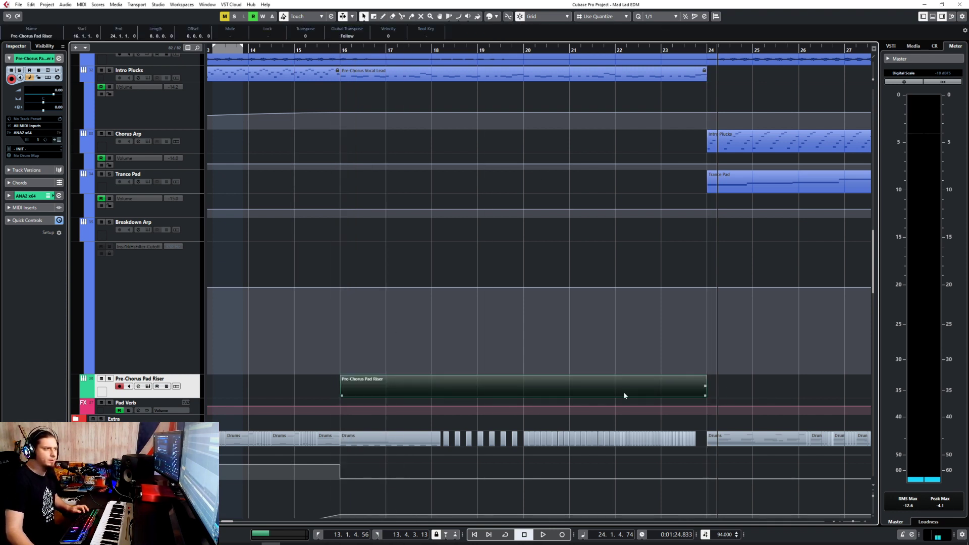
{"action": "scroll", "coordinate": [403, 398], "scroll_direction": "up", "scroll_amount": 2}
{"action": "left_click_drag", "start_coordinate": [277, 396], "coordinate": [472, 397]}
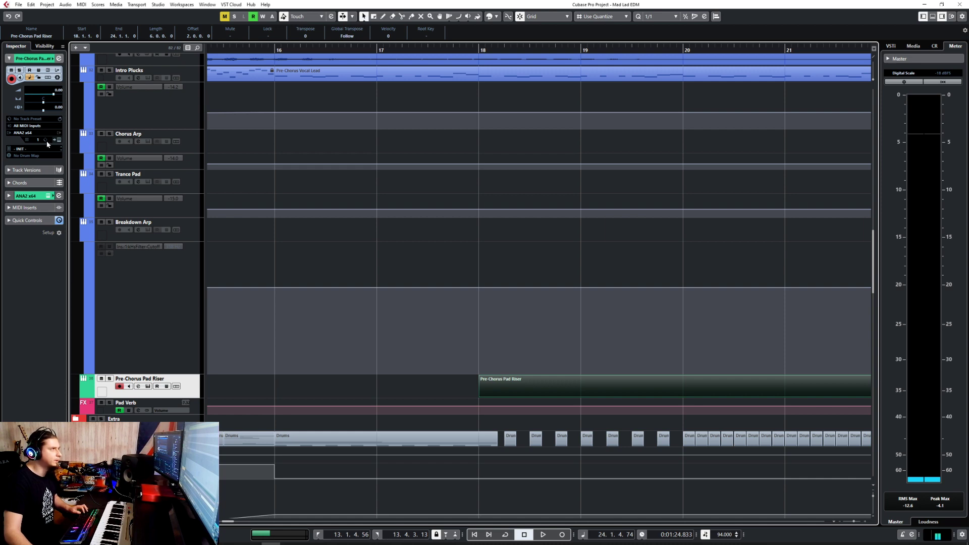
- Add a send to Pad Verb on the Pre-Chorus Pad Riser channel in the MixConsole
{"action": "key", "text": "F3"}
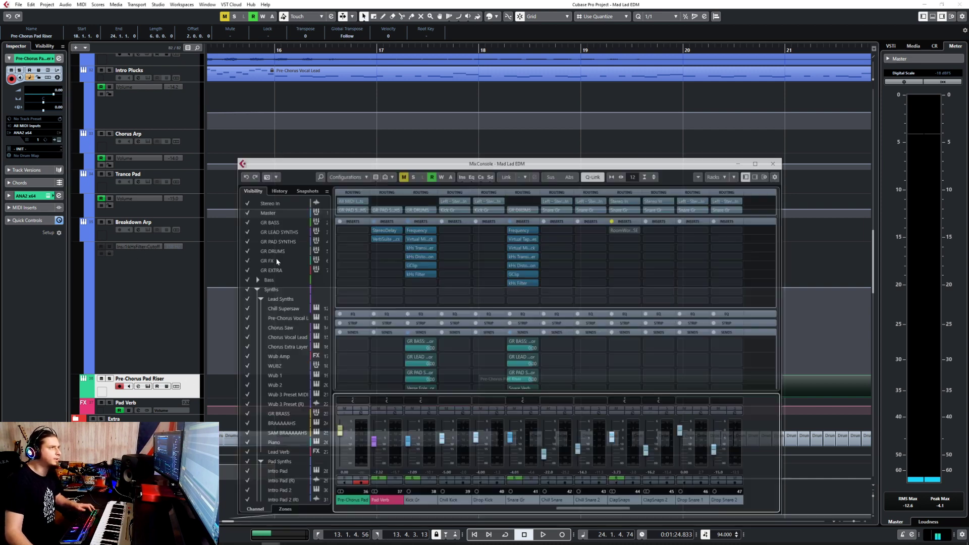
{"action": "left_click", "coordinate": [361, 344]}
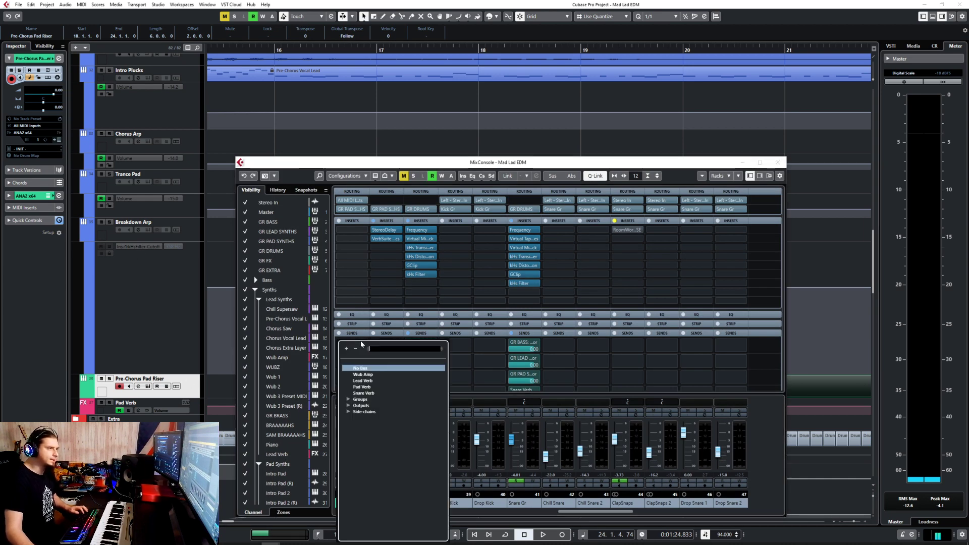
{"action": "type", "text": "pad verb"}
{"action": "key", "text": "Return"}
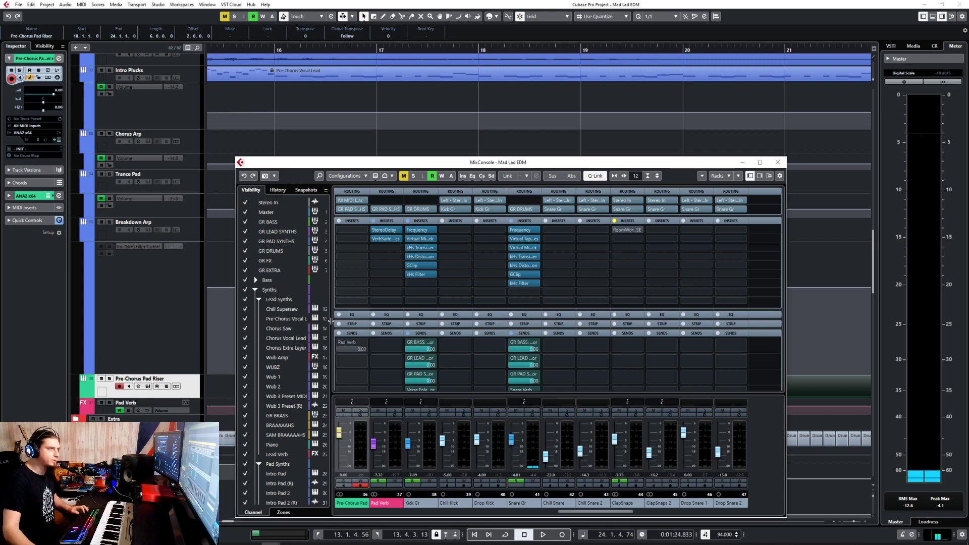
- Insert ValhallaSupermassive on the Pre-Chorus Pad Riser channel, load its medium reverb preset LostSaucer, and close the plug-in and mixer windows
{"action": "left_click", "coordinate": [352, 233]}
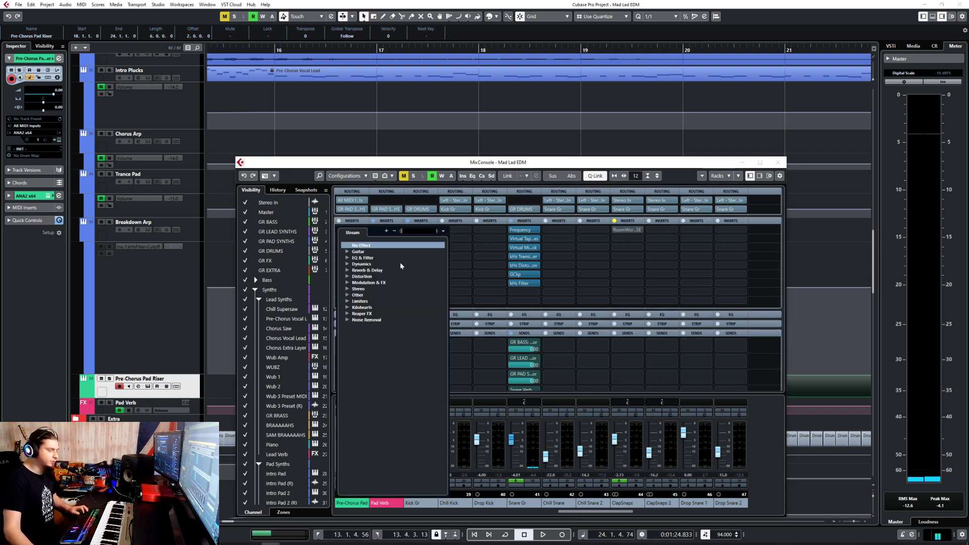
{"action": "type", "text": "sup"}
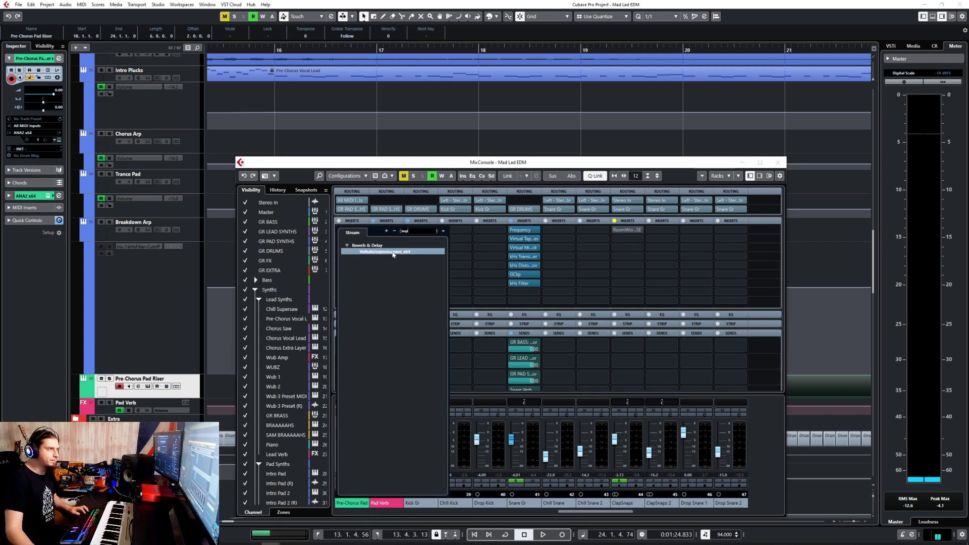
{"action": "left_click", "coordinate": [393, 252]}
{"action": "left_click", "coordinate": [527, 333]}
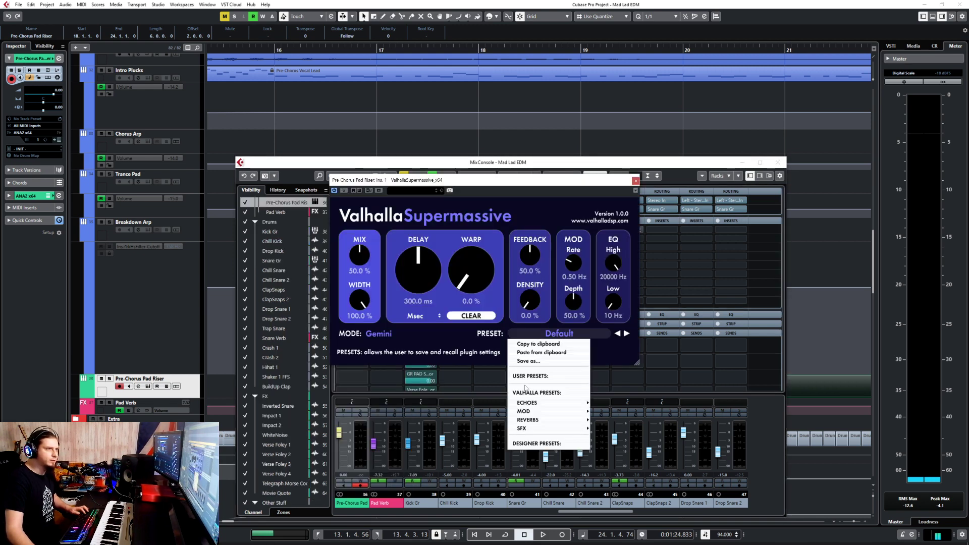
{"action": "mouse_move", "coordinate": [537, 419]}
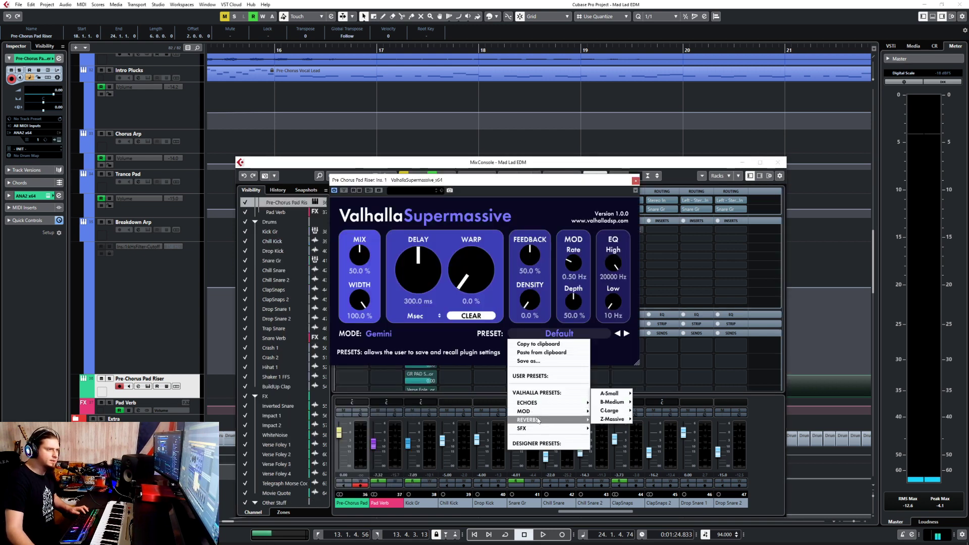
{"action": "mouse_move", "coordinate": [614, 411]}
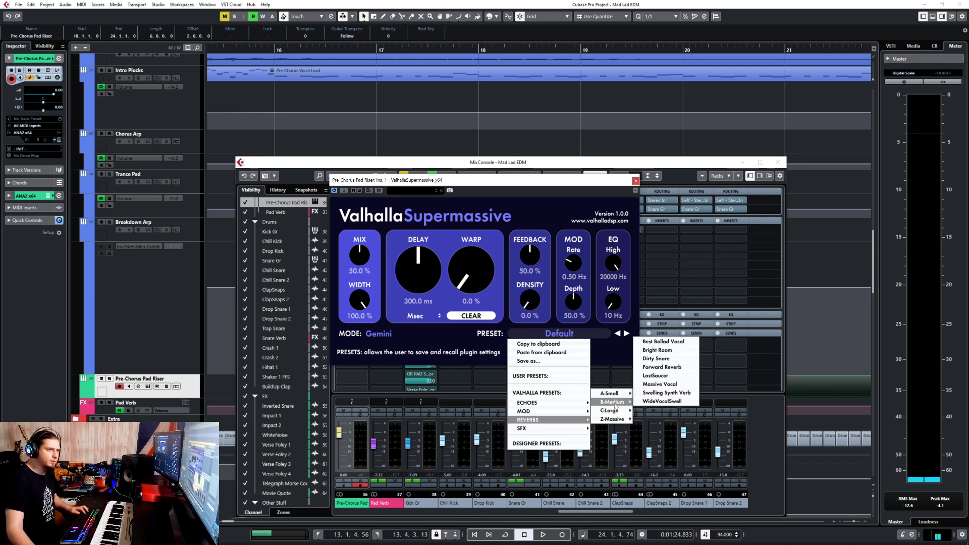
{"action": "left_click", "coordinate": [653, 376]}
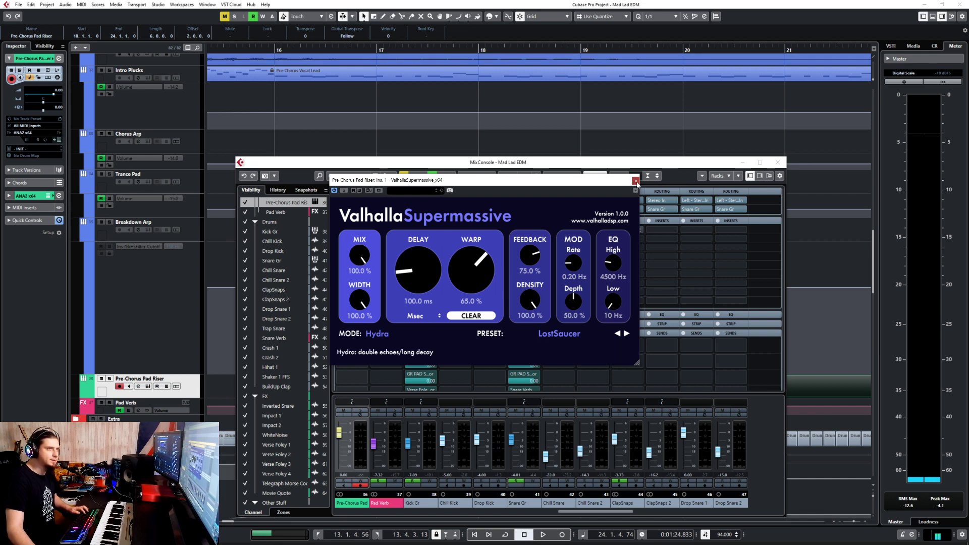
{"action": "left_click", "coordinate": [635, 180]}
{"action": "left_click", "coordinate": [778, 162]}
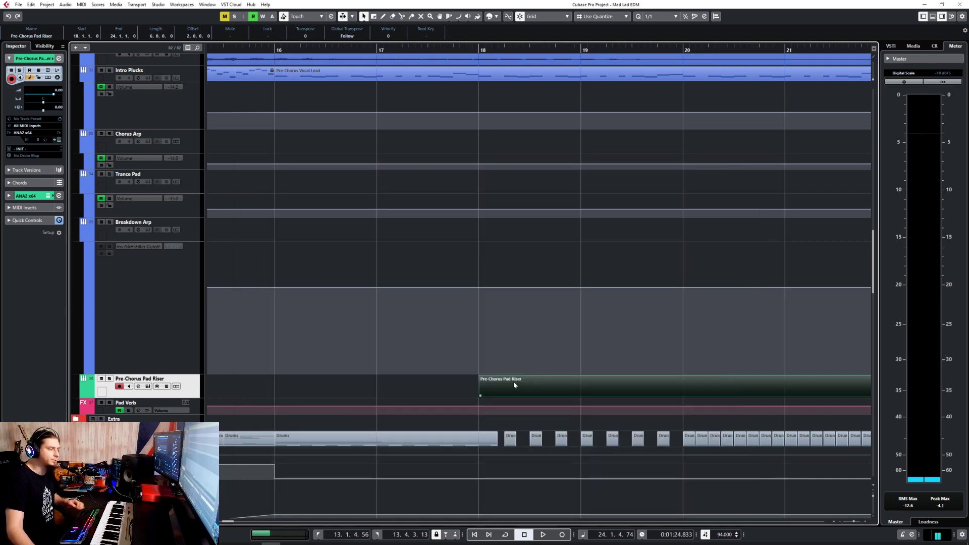
- Show the Pre-Chorus Pad Riser's volume automation and add points at about -8.31 dB on bar 18 and full silence on bar 24
{"action": "key", "text": "g"}
{"action": "key", "text": "g"}
{"action": "key", "text": "g"}
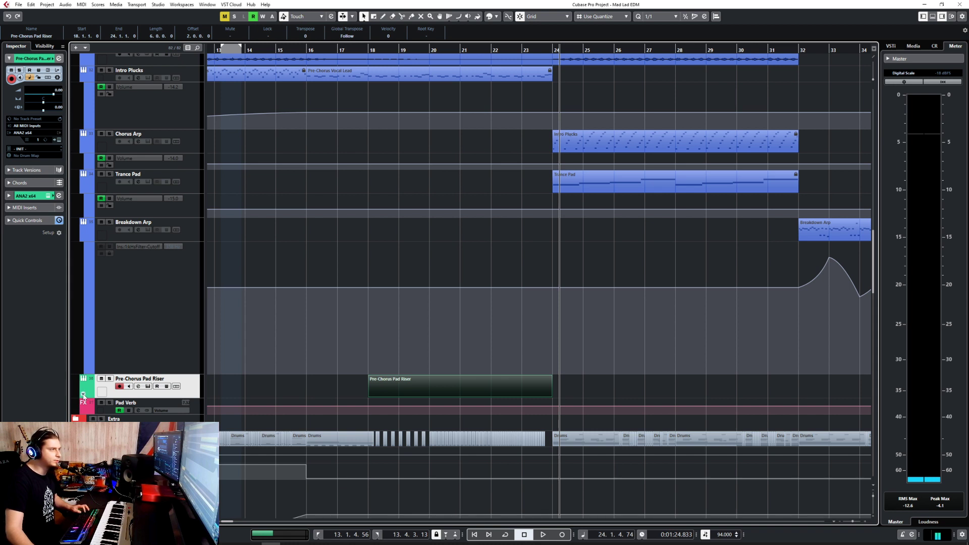
{"action": "left_click", "coordinate": [84, 396]}
{"action": "mouse_move", "coordinate": [370, 402]}
{"action": "left_mouse_down"}
{"action": "mouse_move", "coordinate": [377, 442]}
{"action": "mouse_move", "coordinate": [370, 415]}
{"action": "left_mouse_up"}
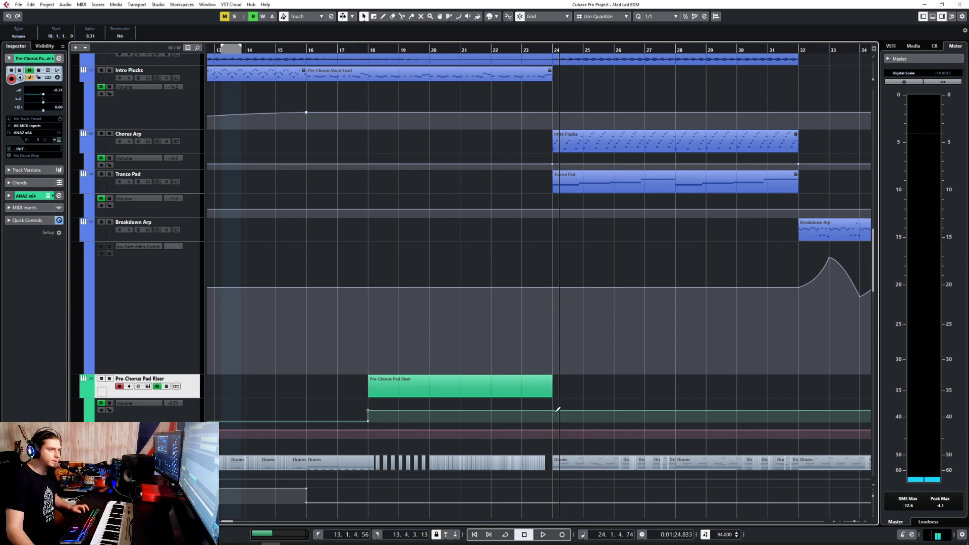
{"action": "left_click_drag", "start_coordinate": [560, 409], "coordinate": [555, 446]}
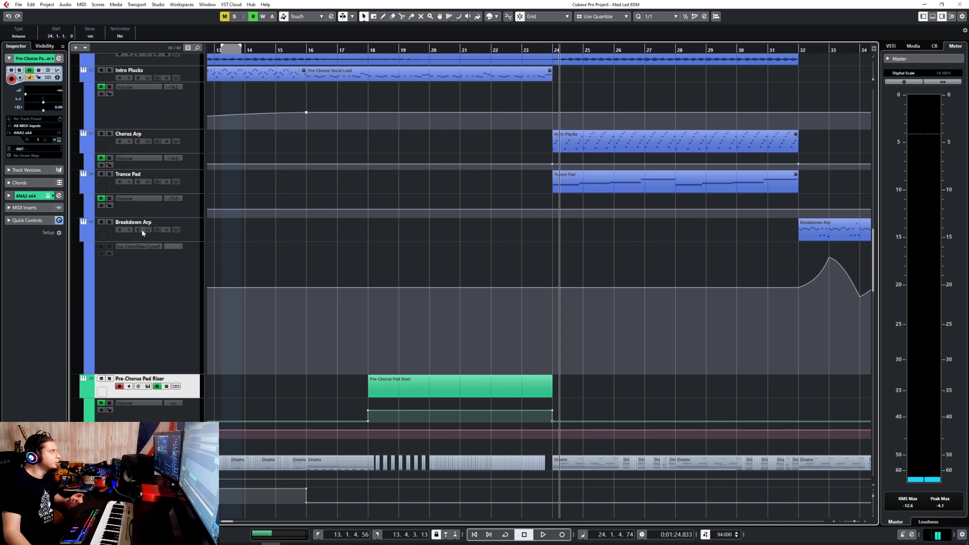
- Lower the raised section of the riser's volume automation between bars 18 and 24 to about -19.1 dB
{"action": "left_click", "coordinate": [390, 392]}
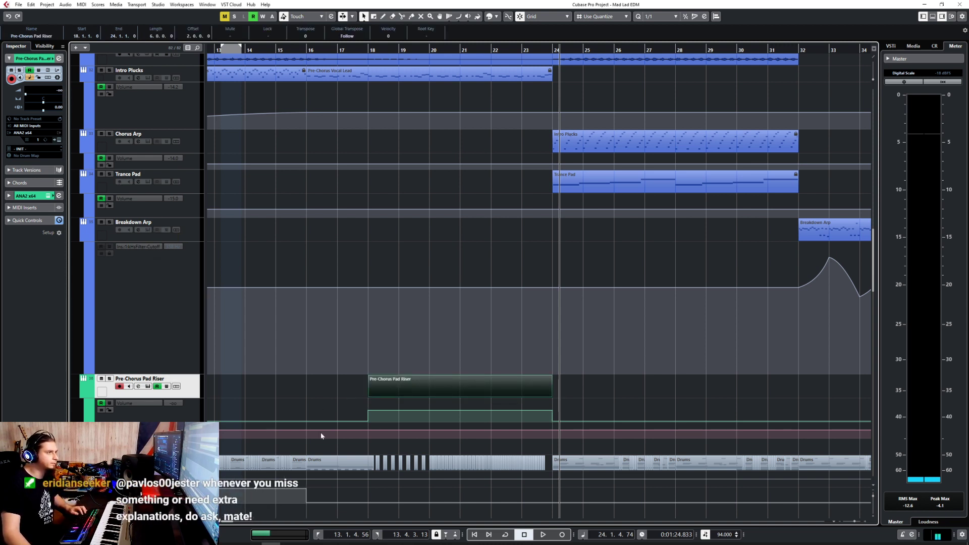
{"action": "left_click_drag", "start_coordinate": [364, 407], "coordinate": [582, 416]}
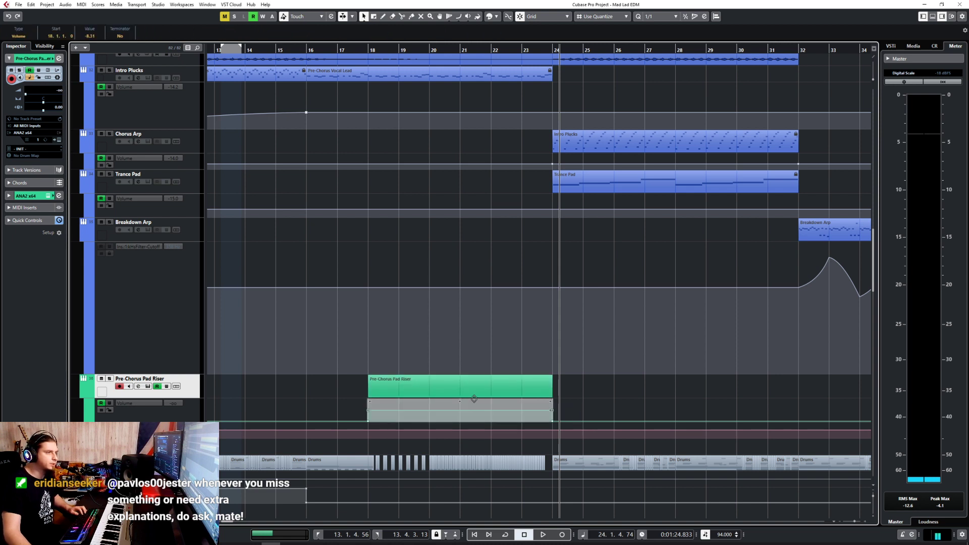
{"action": "mouse_move", "coordinate": [460, 400]}
{"action": "left_mouse_down"}
{"action": "mouse_move", "coordinate": [439, 409]}
{"action": "mouse_move", "coordinate": [460, 404]}
{"action": "left_mouse_up"}
{"action": "left_click", "coordinate": [444, 407]}
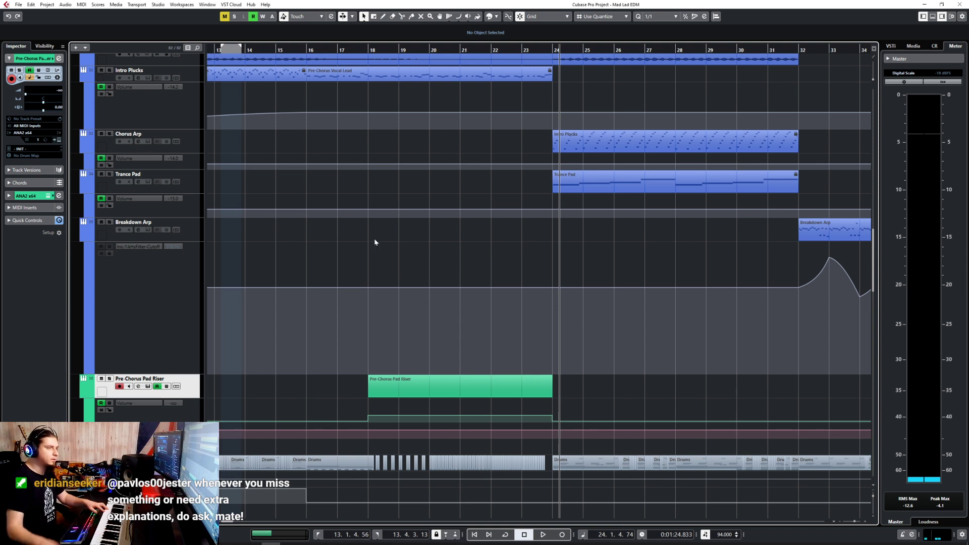
- Open the Piano part spanning bars 16 to 24 for note editing and examine its lower notes
{"action": "left_click", "coordinate": [493, 50]}
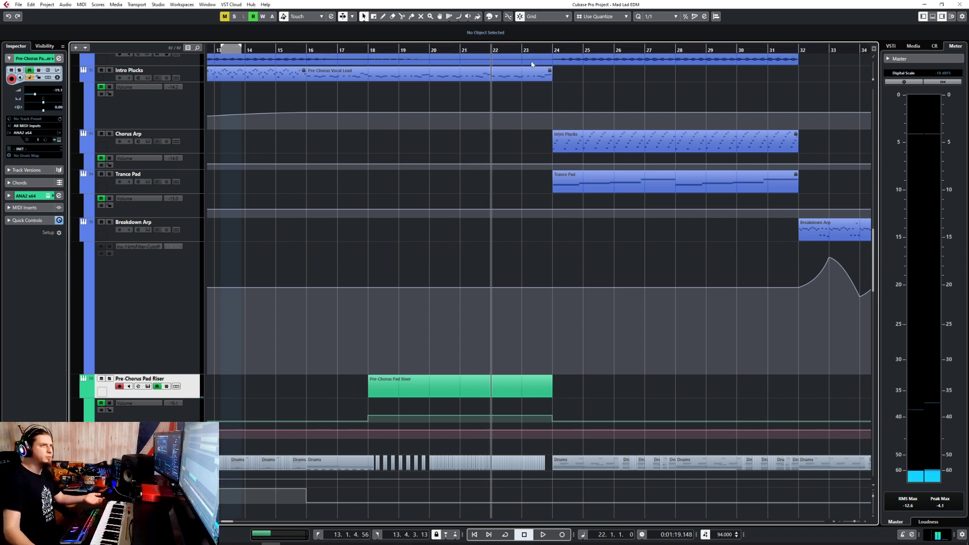
{"action": "left_click", "coordinate": [580, 179]}
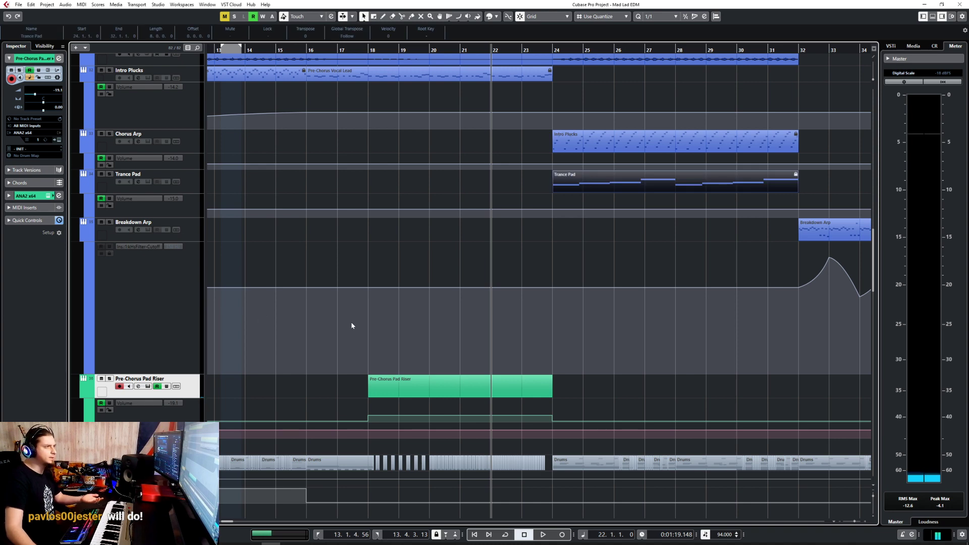
{"action": "left_click", "coordinate": [497, 195]}
{"action": "scroll", "coordinate": [497, 195], "scroll_direction": "up", "scroll_amount": 5}
{"action": "scroll", "coordinate": [542, 303], "scroll_direction": "up", "scroll_amount": 3}
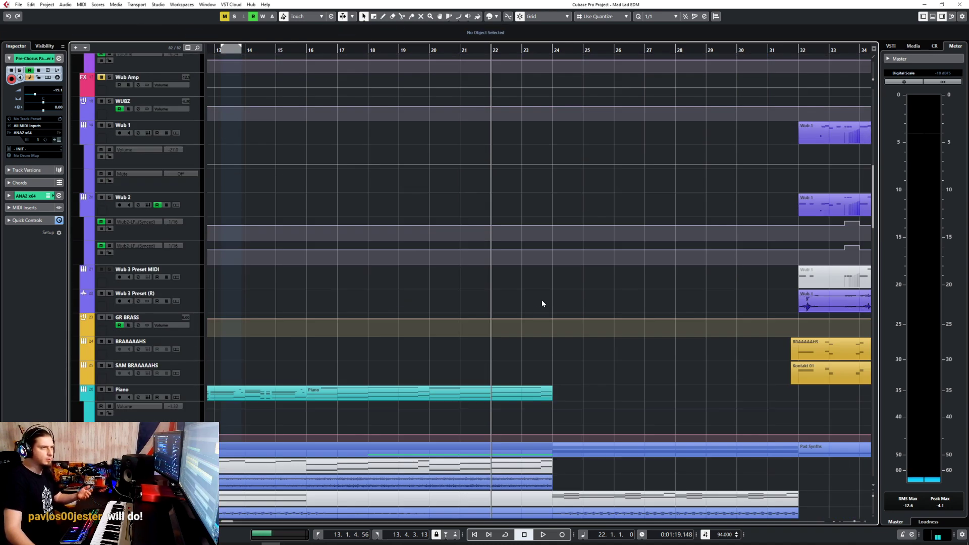
{"action": "double_click", "coordinate": [497, 393]}
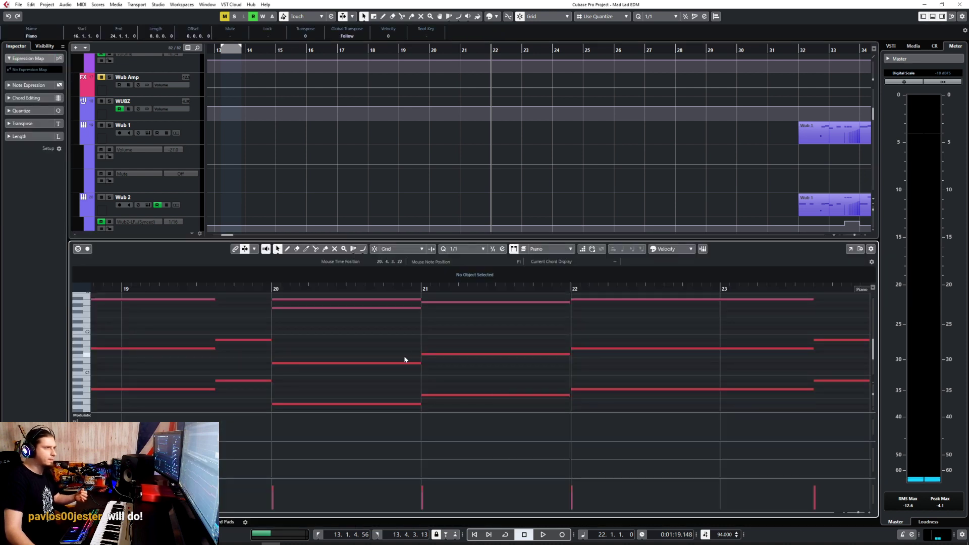
{"action": "scroll", "coordinate": [404, 359], "scroll_direction": "down", "scroll_amount": 4}
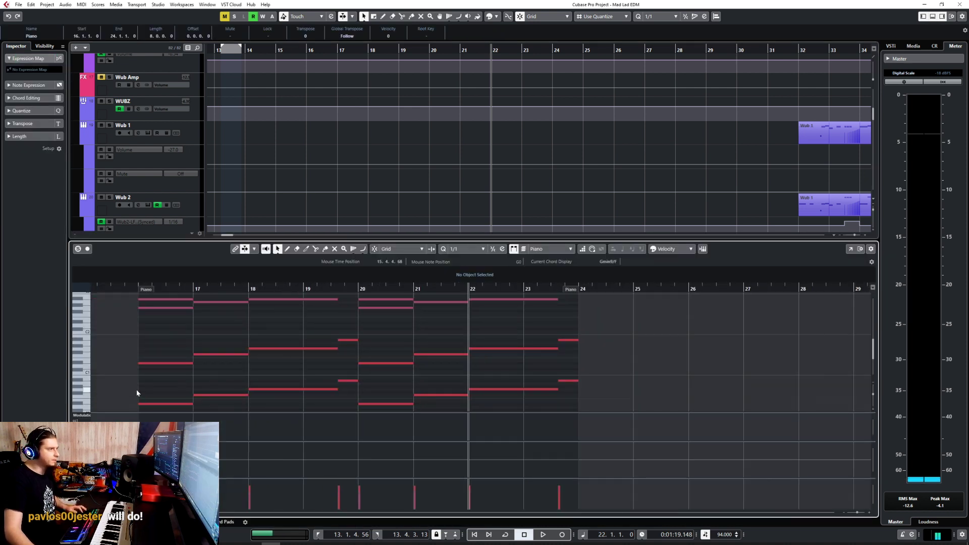
{"action": "scroll", "coordinate": [143, 388], "scroll_direction": "down", "scroll_amount": 2}
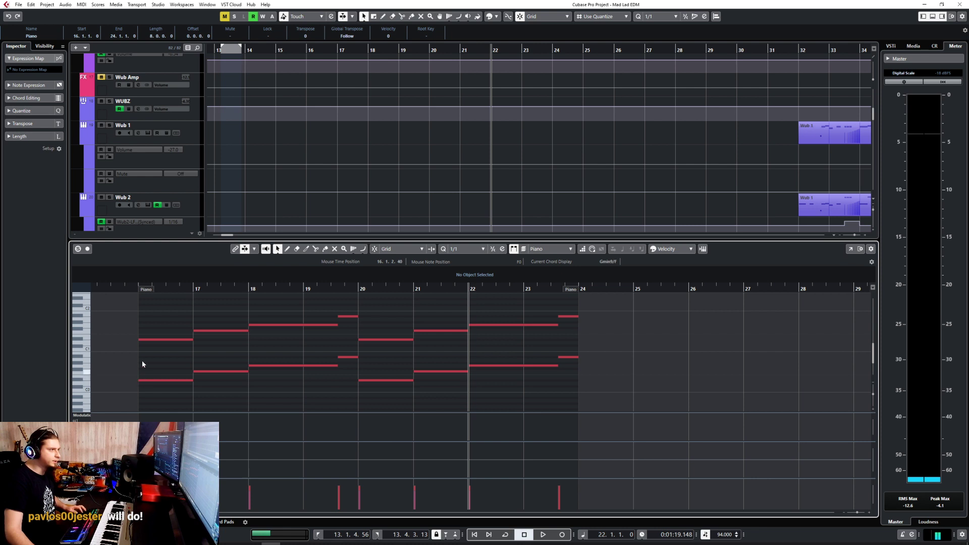
- Move the playhead to the start of the Piano part's G1 note at bar 18, close the note editor, and return to the Pre-Chorus Pad Riser track
{"action": "left_click", "coordinate": [267, 325]}
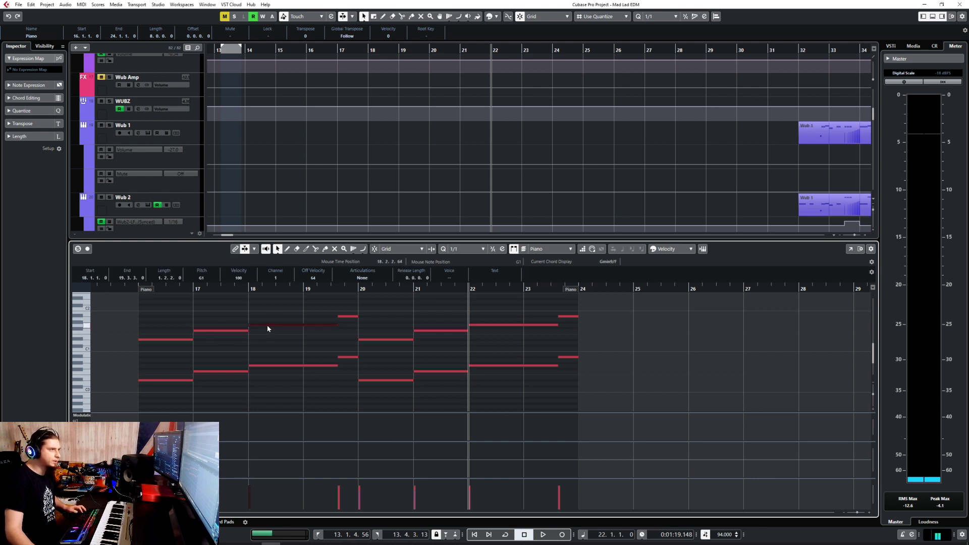
{"action": "key", "text": "l"}
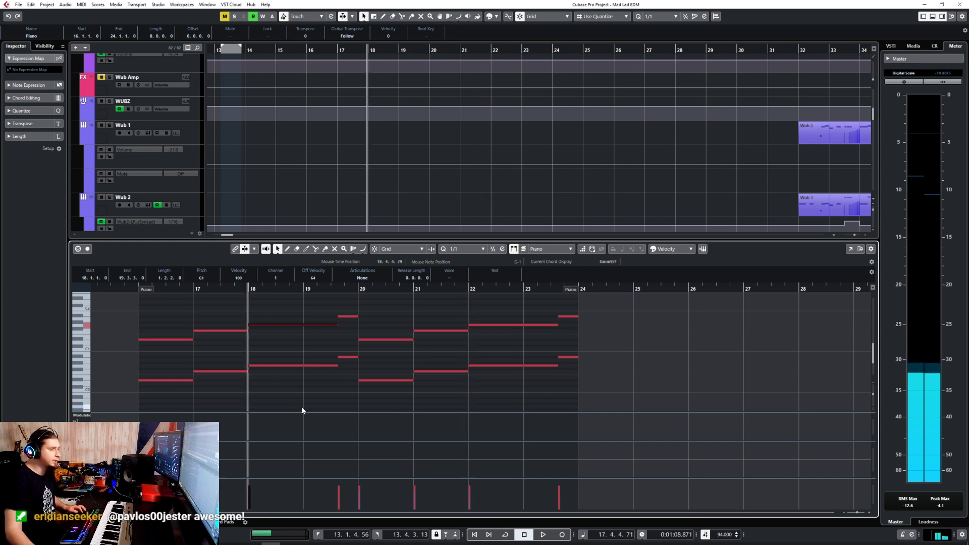
{"action": "key", "text": "Return"}
{"action": "scroll", "coordinate": [373, 333], "scroll_direction": "down", "scroll_amount": 10}
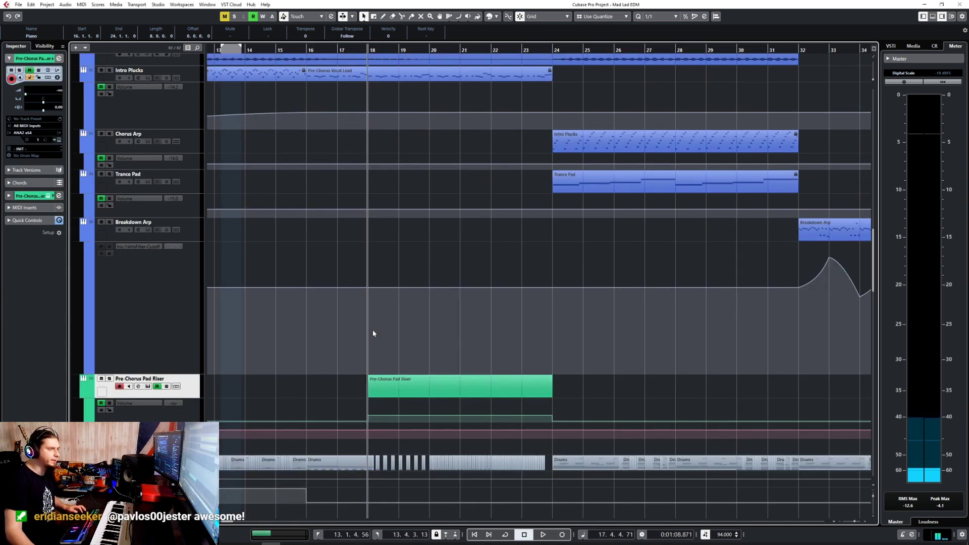
{"action": "scroll", "coordinate": [374, 329], "scroll_direction": "up", "scroll_amount": 2}
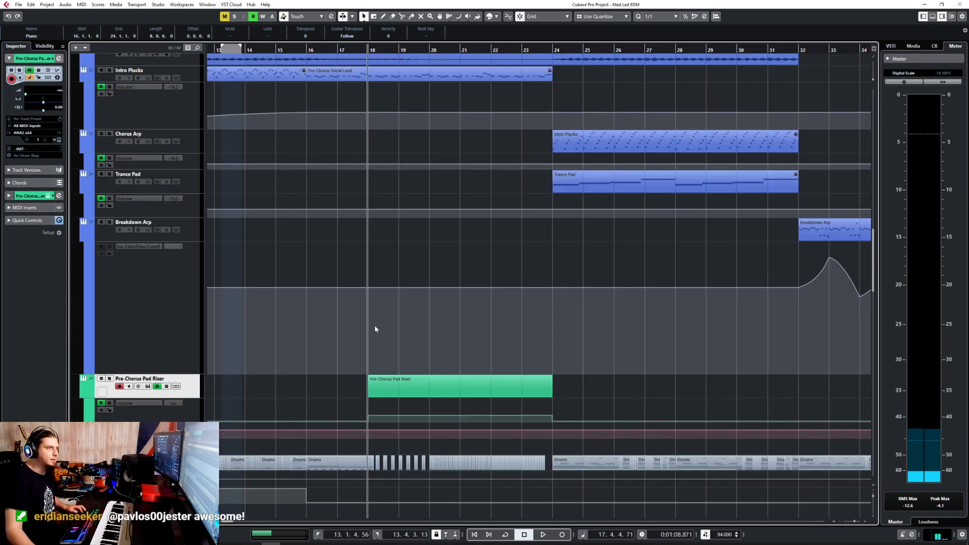
{"action": "left_click", "coordinate": [414, 383]}
{"action": "key", "text": "Return"}
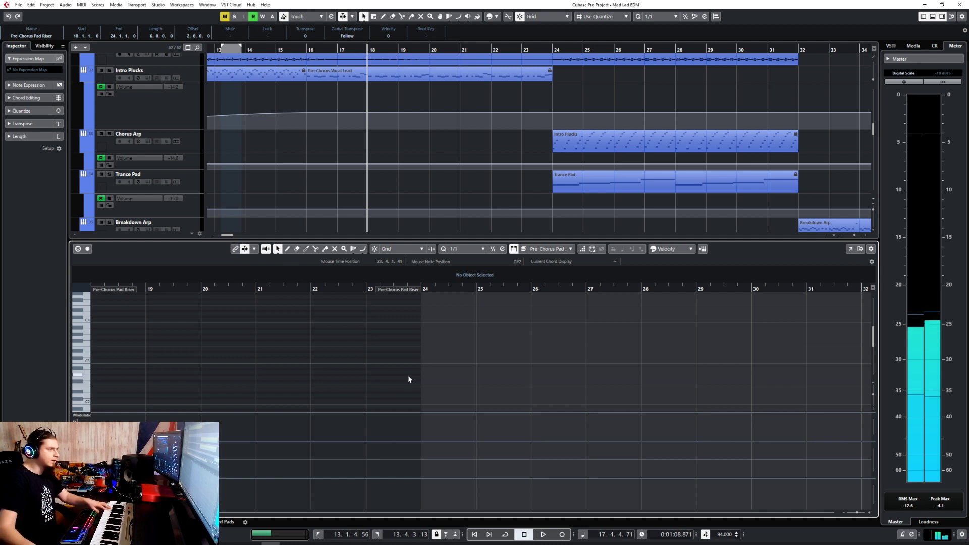
{"action": "key", "text": "ctrl+e"}
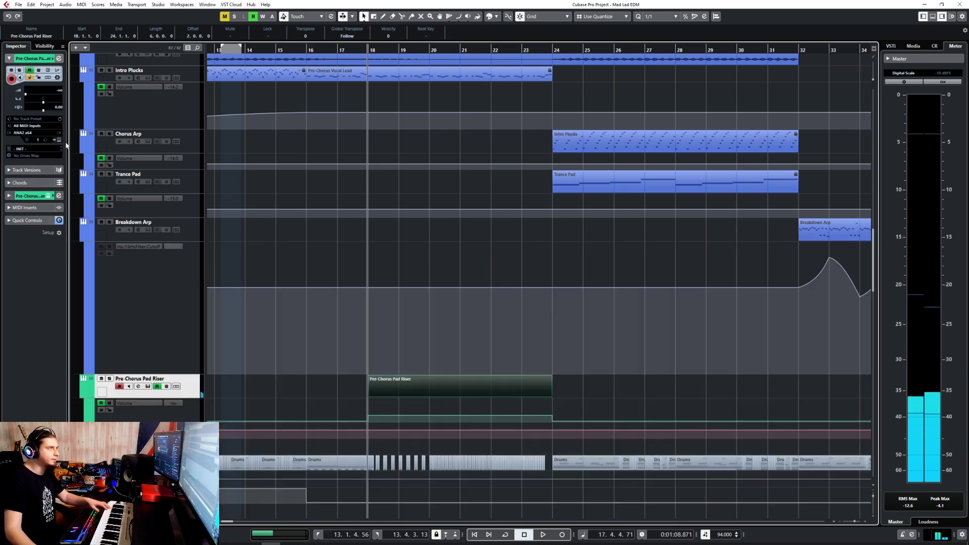
- Open the Pre-Chorus Pad Riser's ANA2 instrument and set oscillator 1 to the factory analog Sine waveform
{"action": "key", "text": "ctrl+e"}
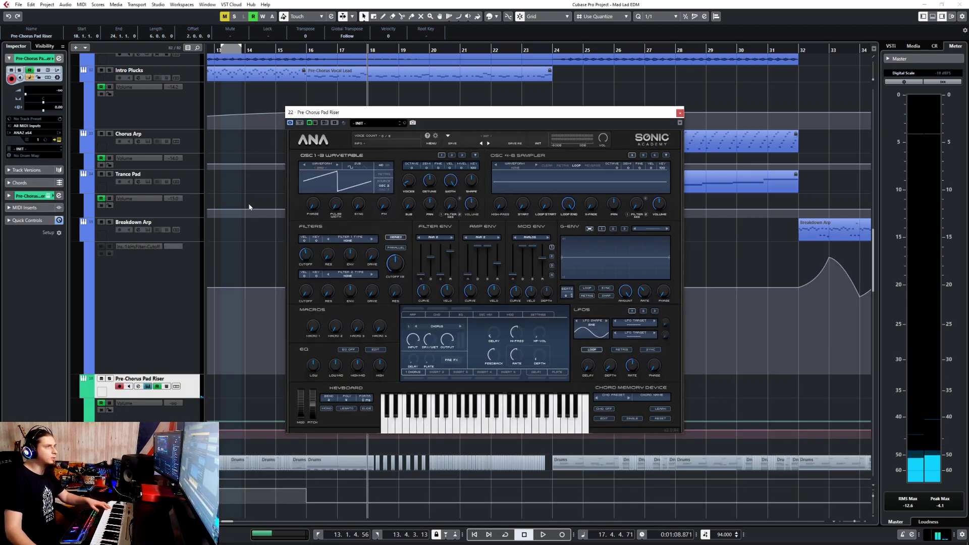
{"action": "left_click", "coordinate": [325, 169]}
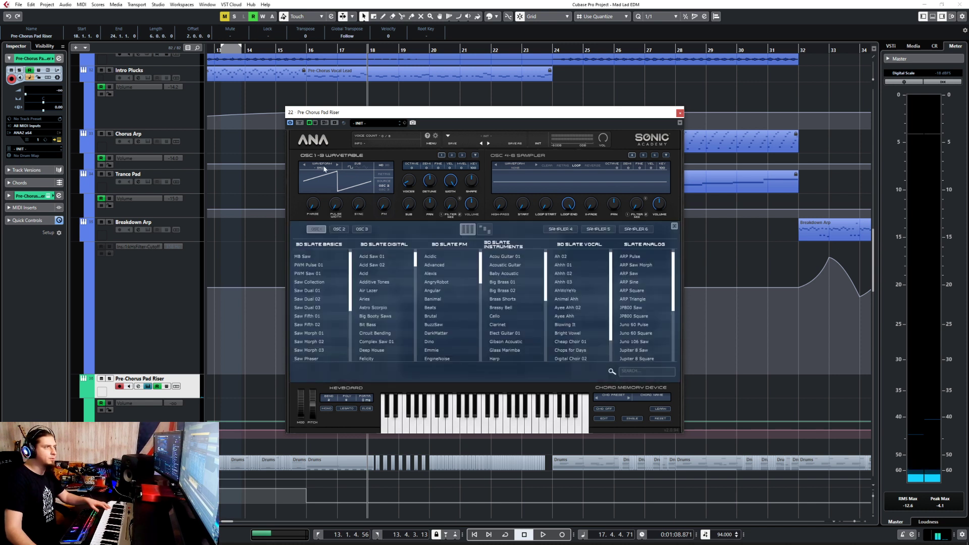
{"action": "left_click", "coordinate": [485, 229]}
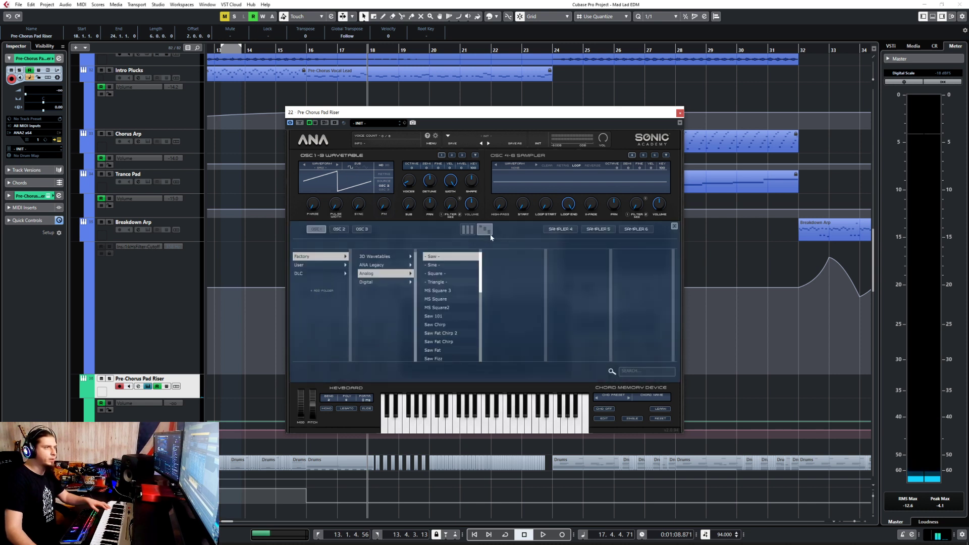
{"action": "left_click", "coordinate": [434, 266]}
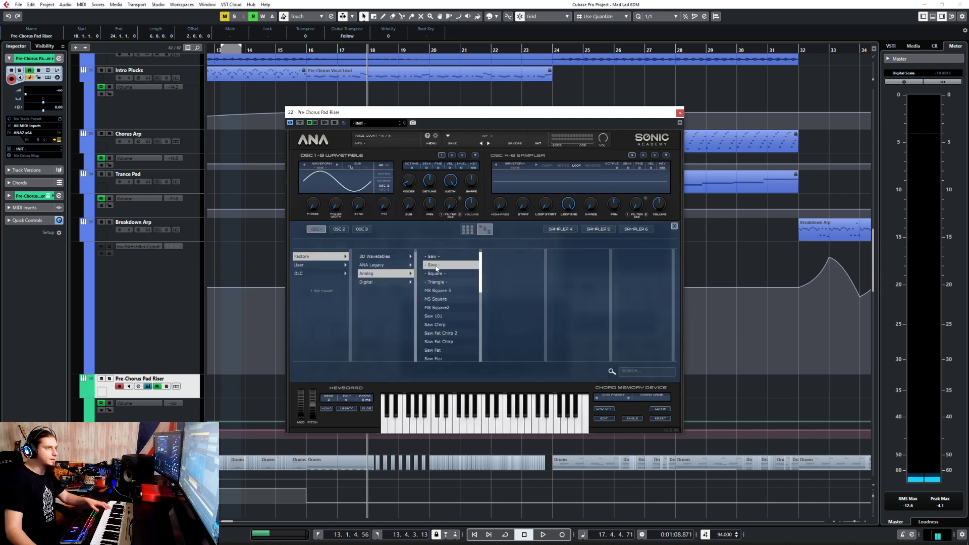
{"action": "left_click", "coordinate": [673, 226]}
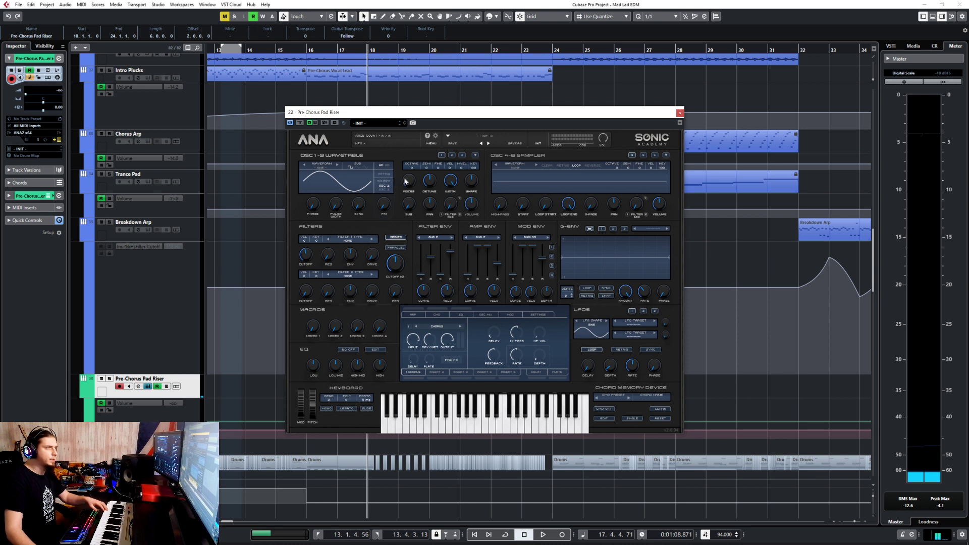
- Set ANA2's oscillator 2 to the factory analog Sine waveform and close the instrument window
{"action": "left_click", "coordinate": [453, 155]}
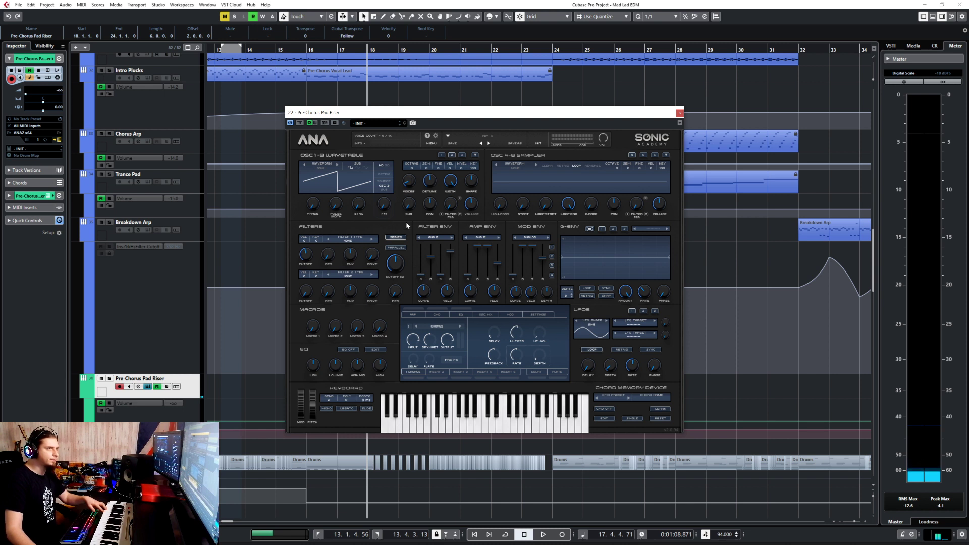
{"action": "left_click", "coordinate": [442, 156]}
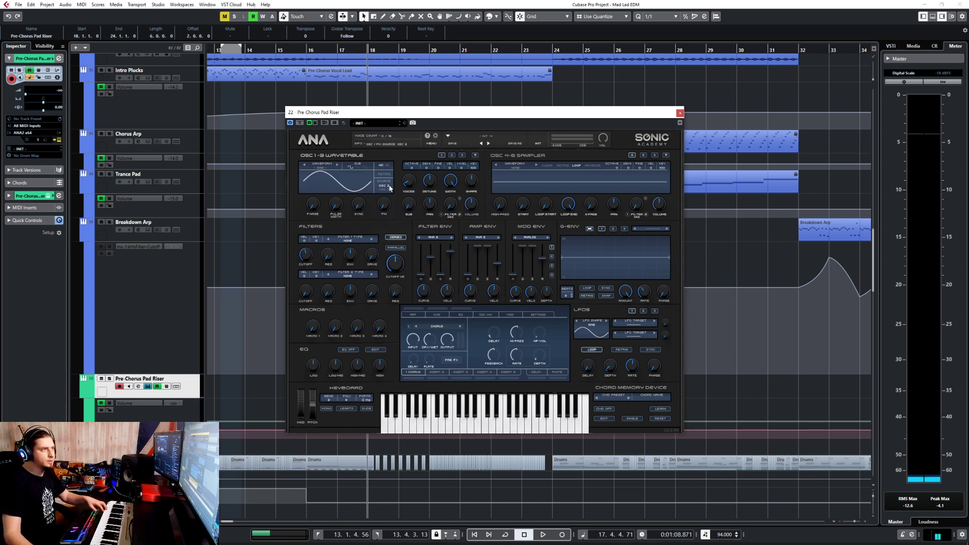
{"action": "left_click", "coordinate": [452, 156]}
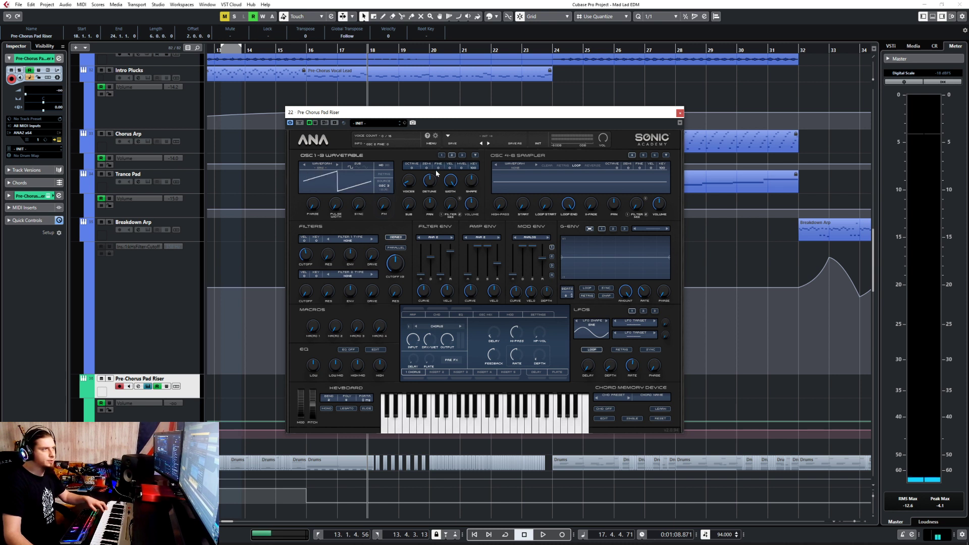
{"action": "left_click", "coordinate": [321, 168]}
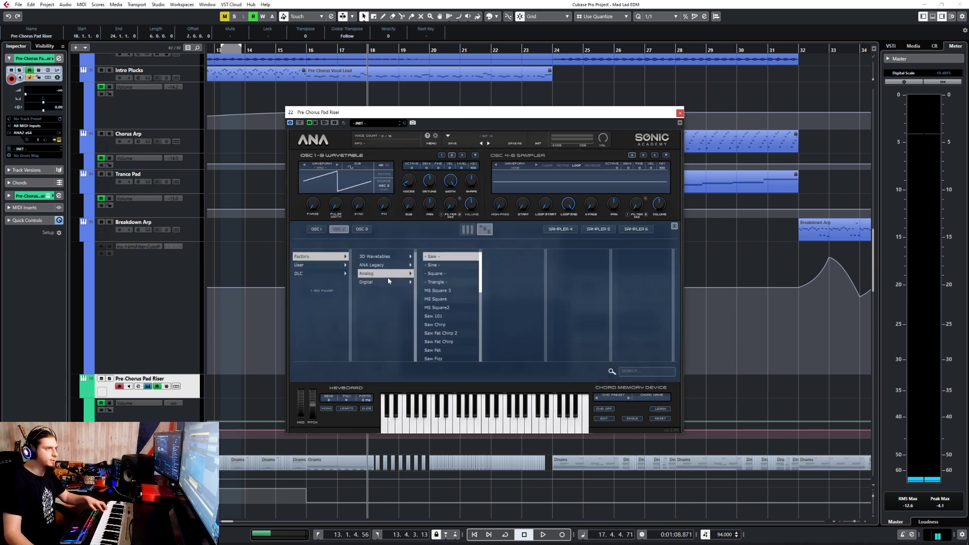
{"action": "left_click", "coordinate": [445, 264]}
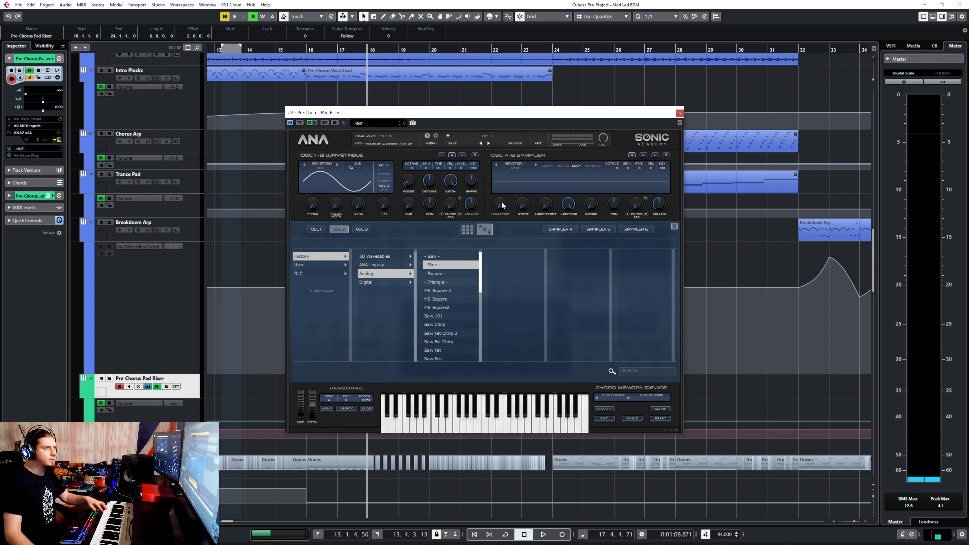
{"action": "left_click", "coordinate": [675, 226]}
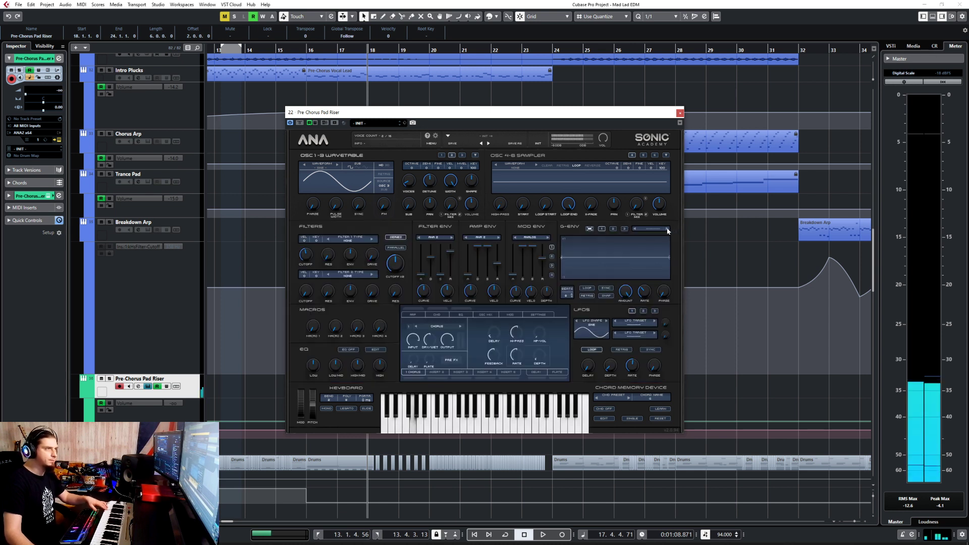
{"action": "left_click", "coordinate": [679, 113]}
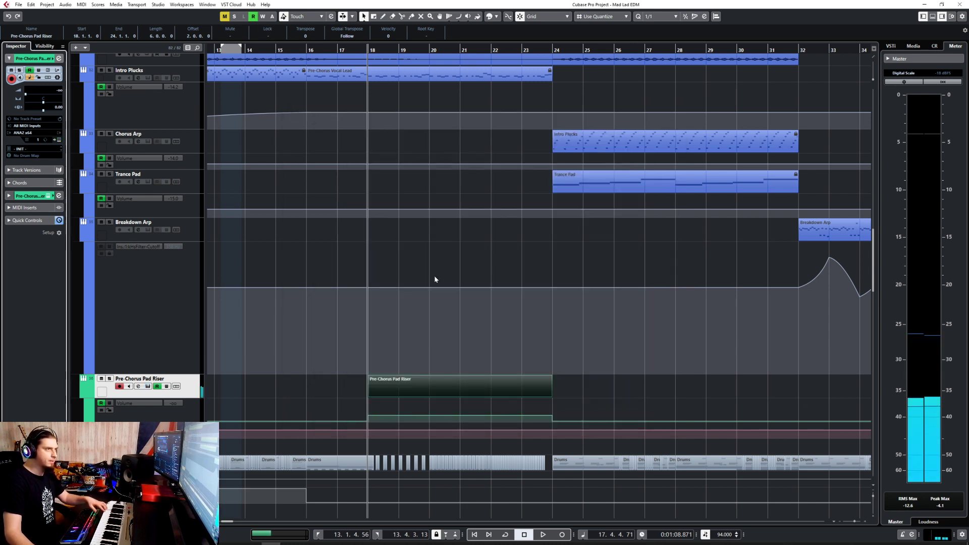
- Add an automation lane for the instrument's Osc 2 Semi parameter under the Pre-Chorus Pad Riser track
{"action": "left_click", "coordinate": [90, 419]}
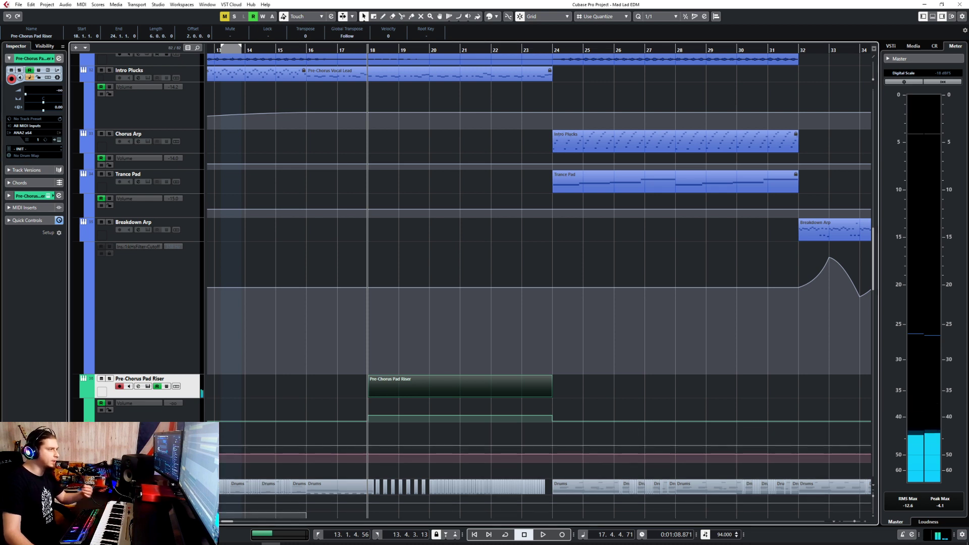
{"action": "left_click", "coordinate": [138, 246]}
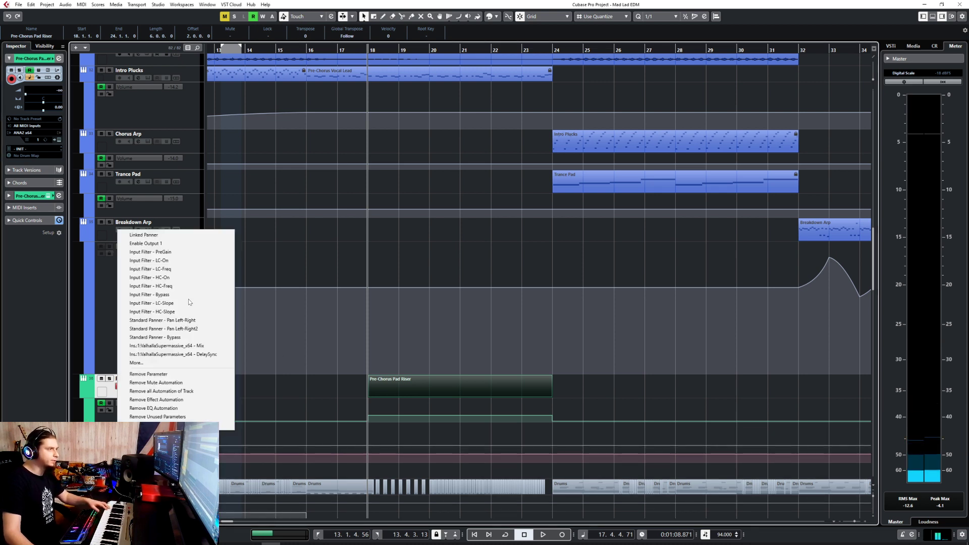
{"action": "left_click", "coordinate": [180, 362]}
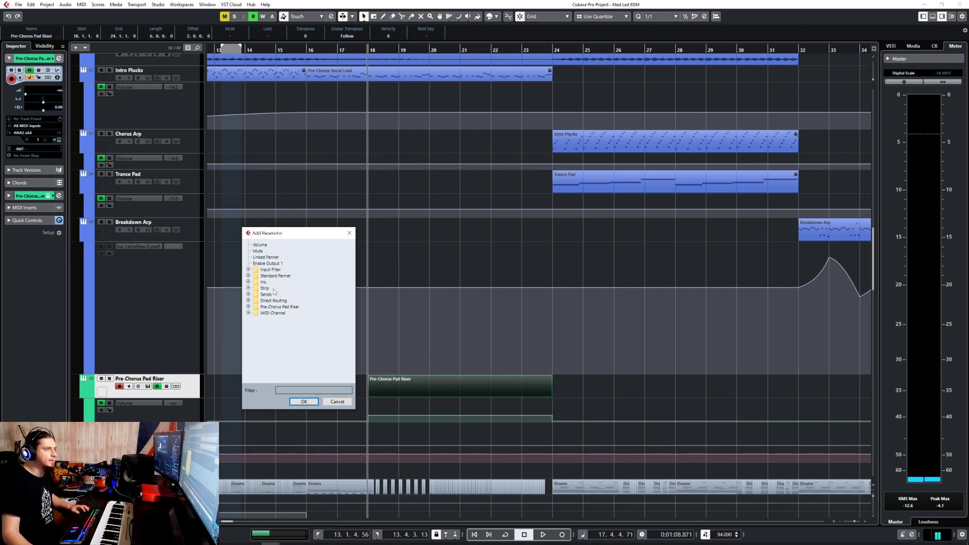
{"action": "left_click", "coordinate": [249, 282]}
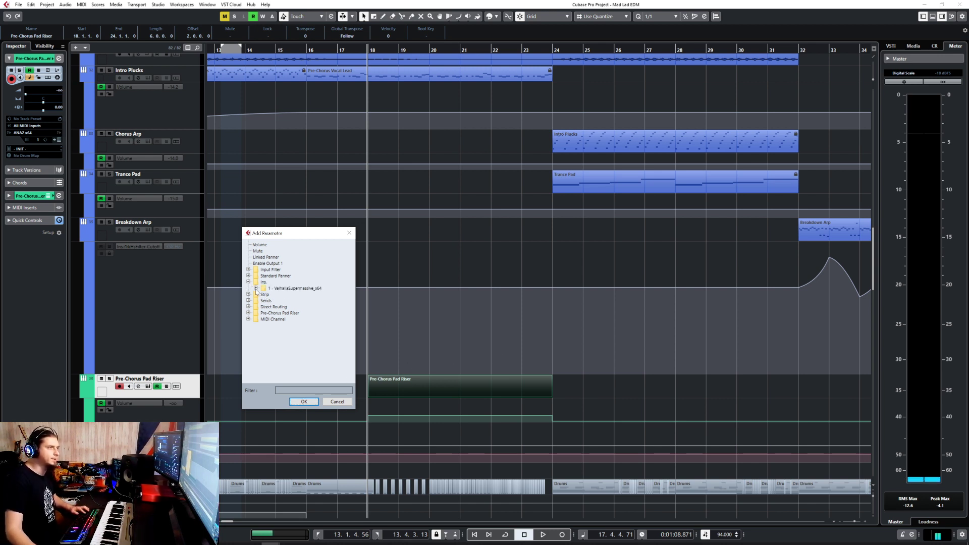
{"action": "left_click", "coordinate": [248, 282]}
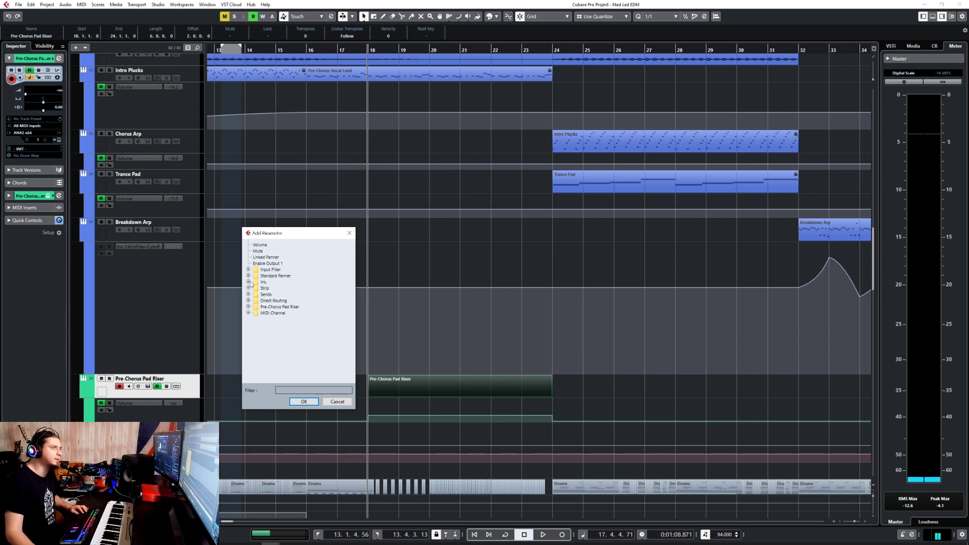
{"action": "left_click", "coordinate": [248, 307]}
{"action": "scroll", "coordinate": [275, 338], "scroll_direction": "down", "scroll_amount": 9}
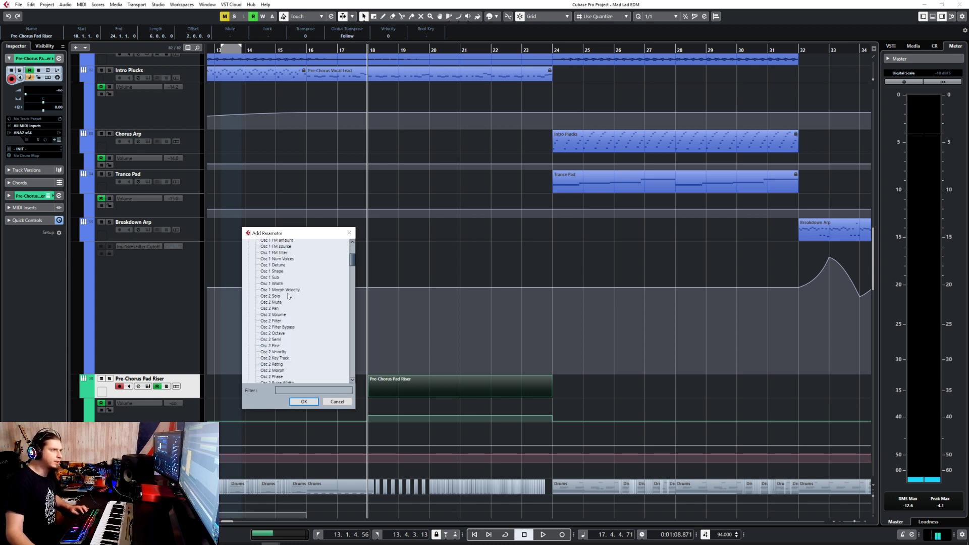
{"action": "left_click", "coordinate": [277, 340]}
{"action": "left_click", "coordinate": [305, 402]}
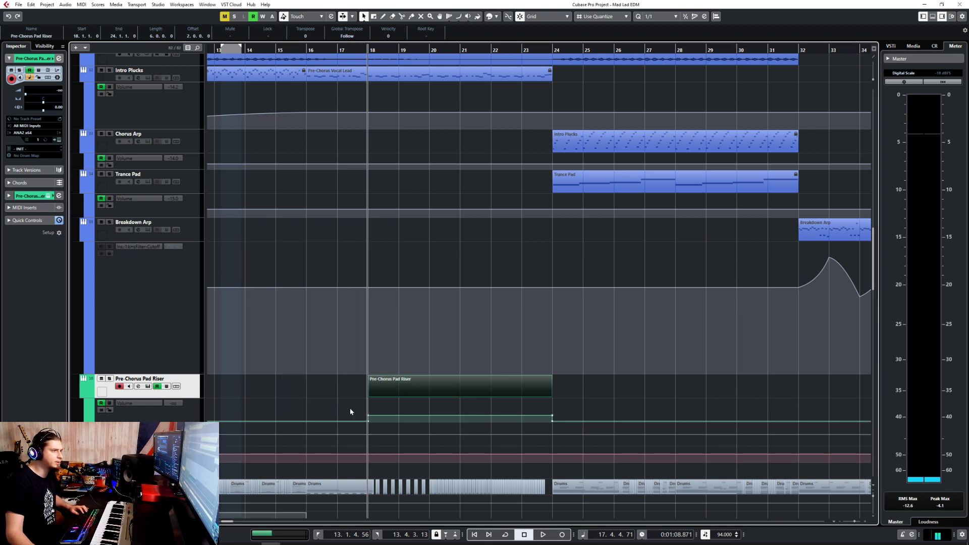
- Draw an Osc 2 Semi automation ramp rising from 50 at bar 18 to 100 at bar 24
{"action": "left_click", "coordinate": [368, 438]}
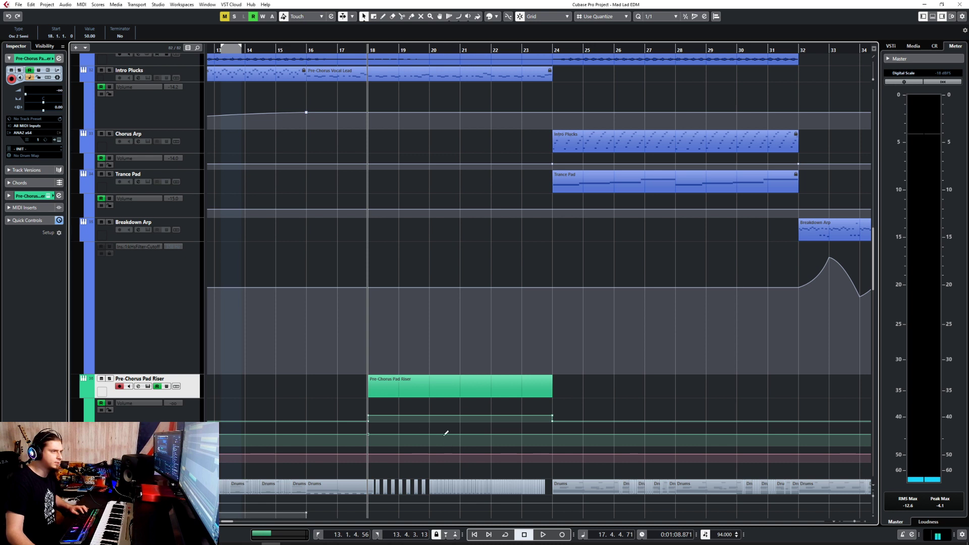
{"action": "left_click_drag", "start_coordinate": [444, 435], "coordinate": [552, 382]}
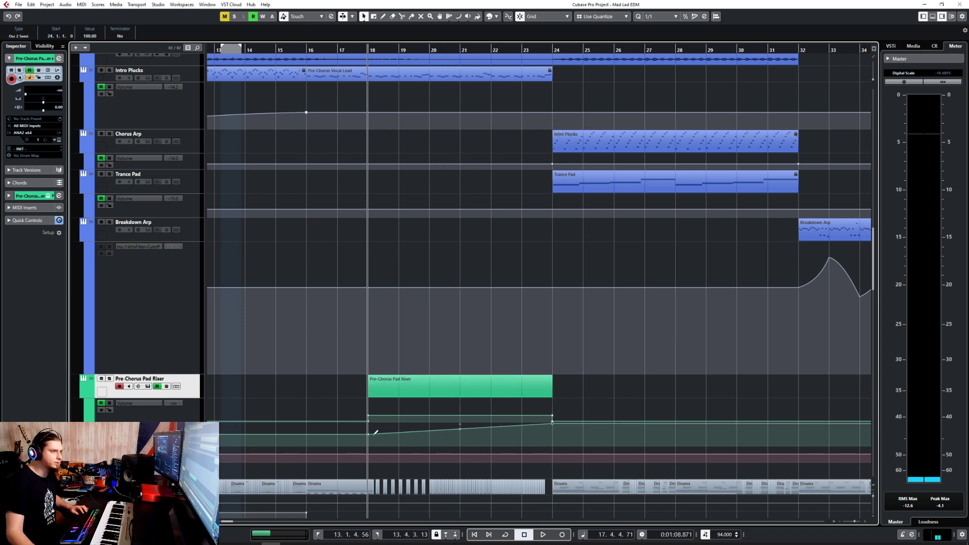
{"action": "left_click_drag", "start_coordinate": [369, 438], "coordinate": [368, 437]}
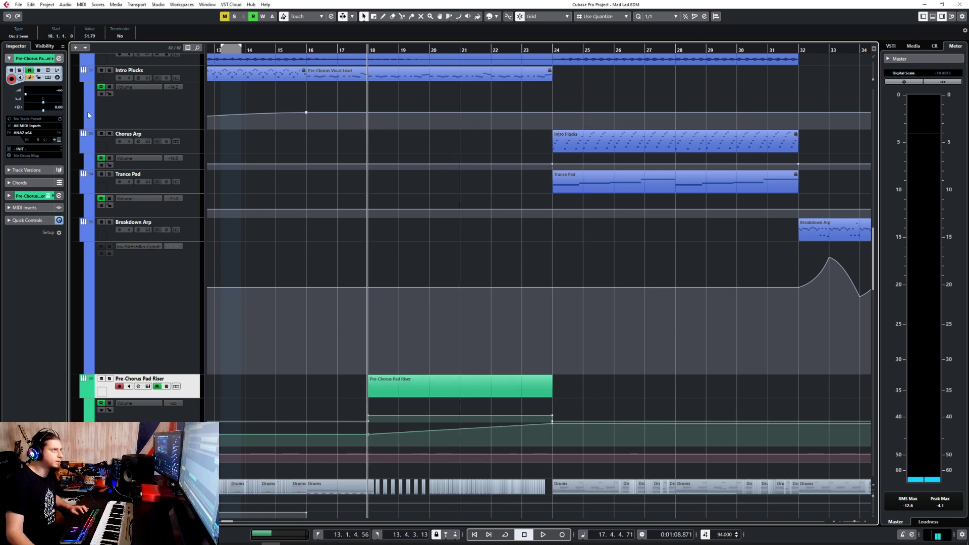
{"action": "type", "text": "50"}
{"action": "key", "text": "Return"}
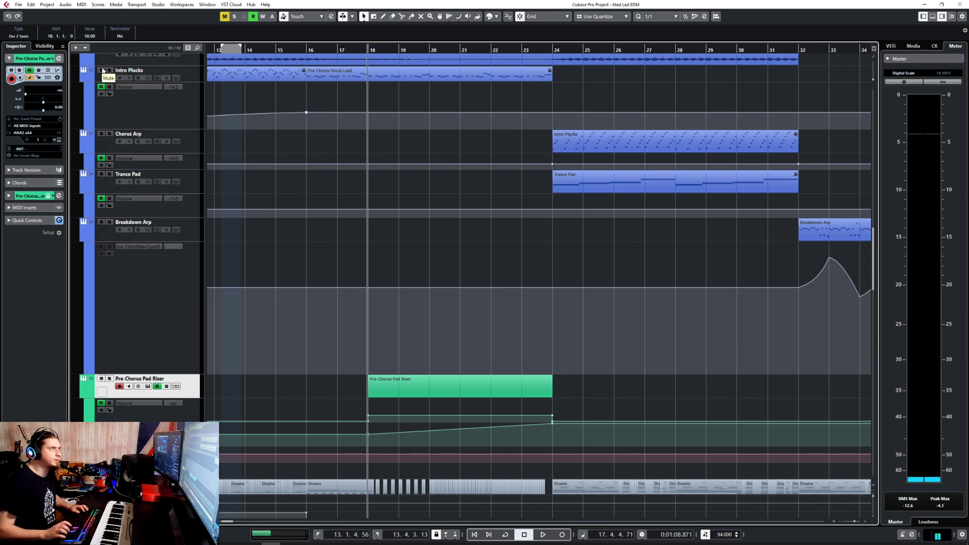
- Play the build-up with the riser soloed and raise its volume automation between bars 18 and 24 to about -9.59 dB
{"action": "key", "text": "space"}
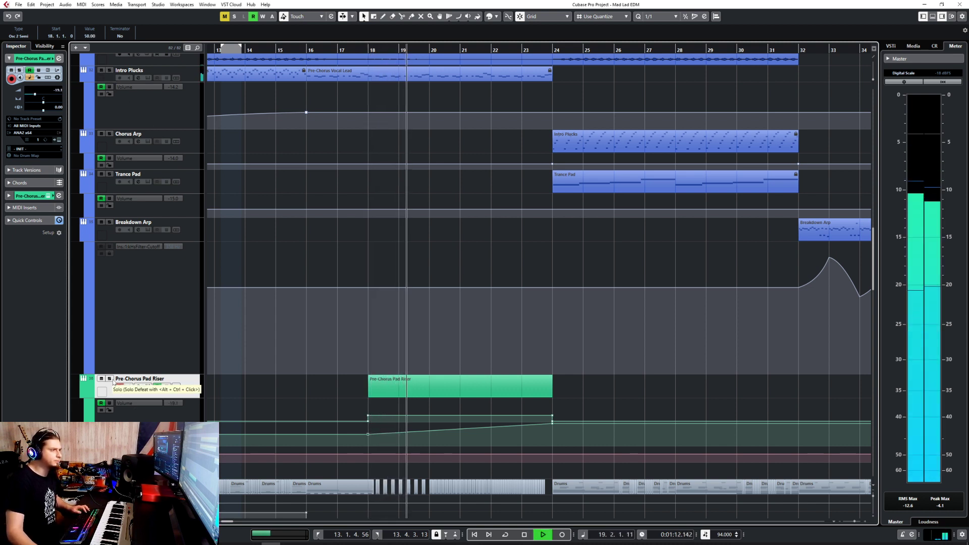
{"action": "left_click_drag", "start_coordinate": [460, 400], "coordinate": [460, 395]}
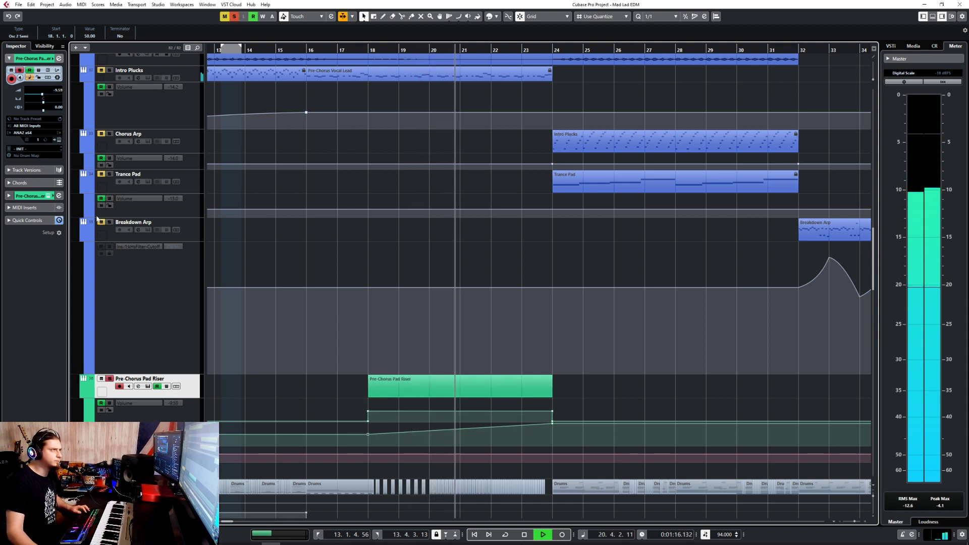
{"action": "key", "text": "s"}
{"action": "left_click", "coordinate": [59, 140]}
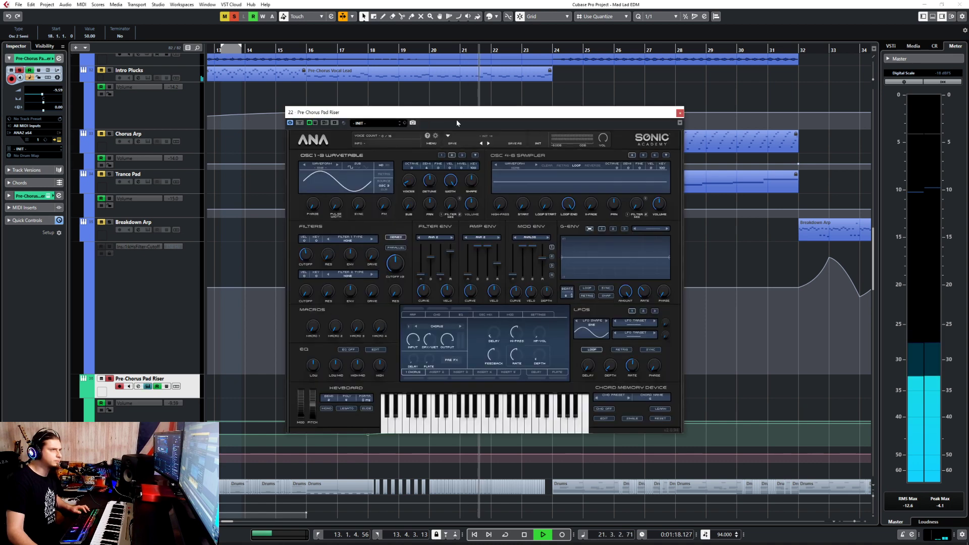
{"action": "key", "text": "space"}
{"action": "left_click", "coordinate": [679, 113]}
- Draw a six-bar G0 note spanning bars 18 to 24 in the Pre-Chorus Pad Riser part
{"action": "double_click", "coordinate": [404, 387]}
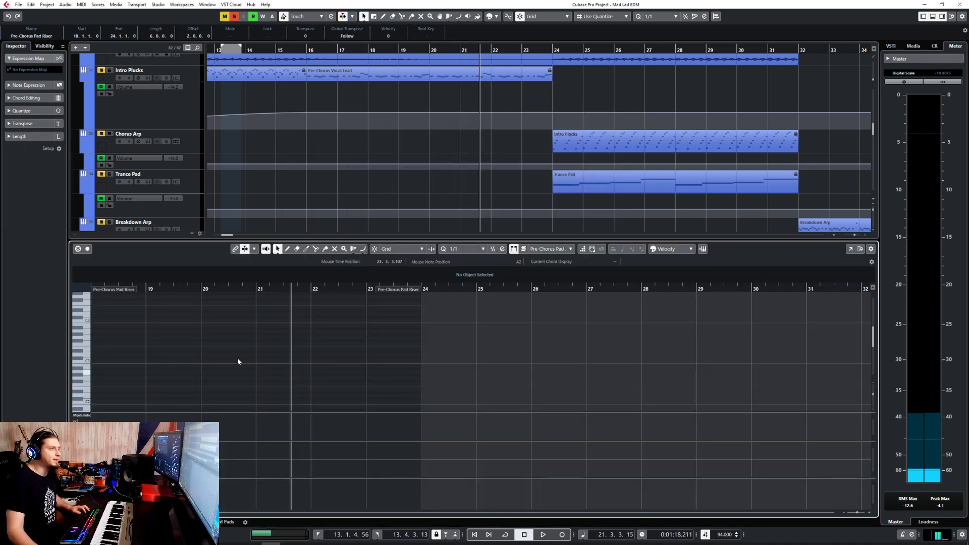
{"action": "right_click", "coordinate": [130, 371]}
{"action": "left_click", "coordinate": [131, 370]}
{"action": "scroll", "coordinate": [114, 361], "scroll_direction": "down", "scroll_amount": 5}
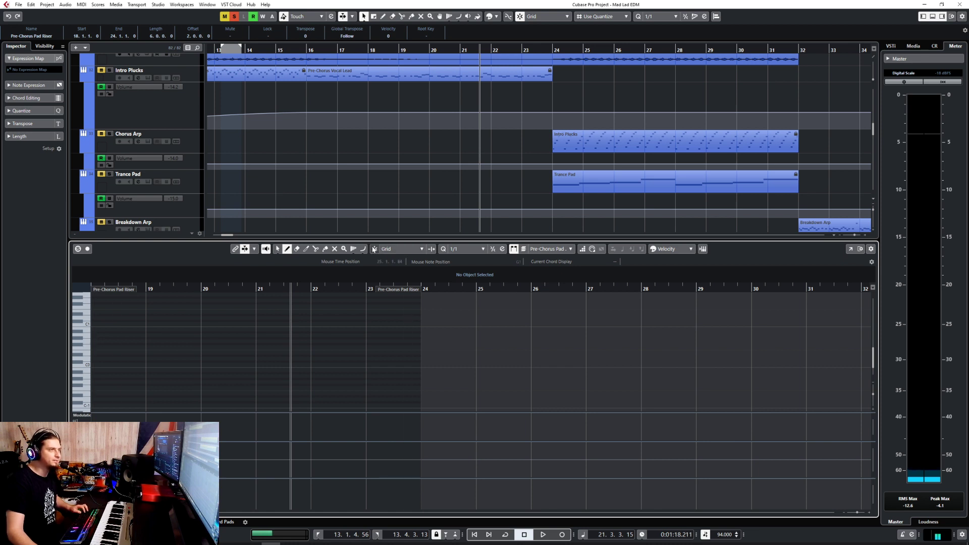
{"action": "left_click_drag", "start_coordinate": [107, 339], "coordinate": [425, 348]}
{"action": "scroll", "coordinate": [422, 350], "scroll_direction": "left", "scroll_amount": 1}
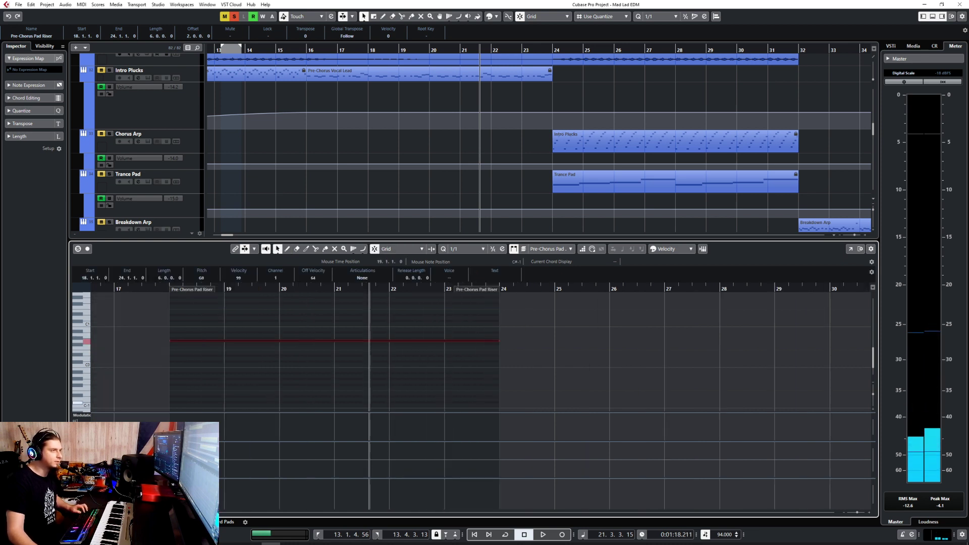
{"action": "key", "text": "Return"}
- Play the soloed riser from bar 17 and shift its silent volume automation point to bar 17 to fade in towards bar 18
{"action": "left_click", "coordinate": [338, 50]}
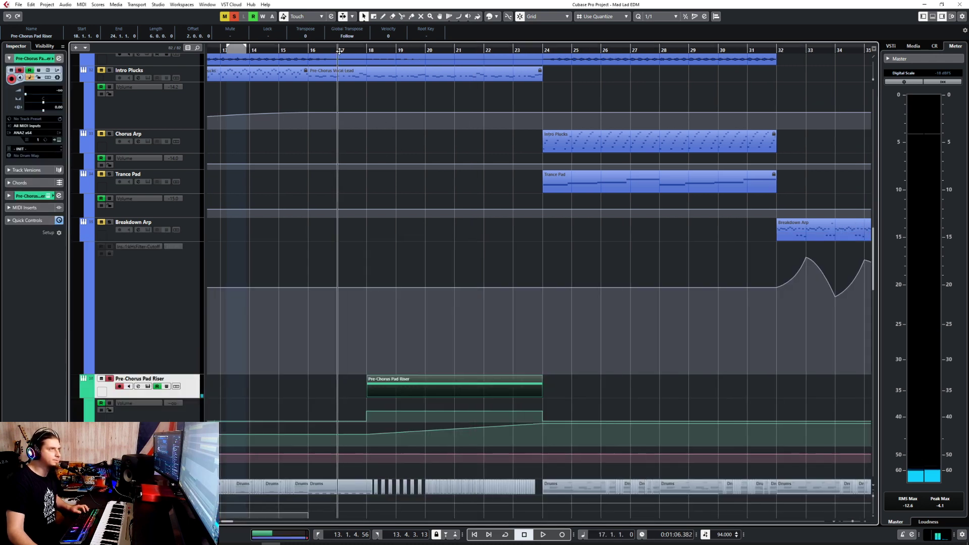
{"action": "key", "text": "space"}
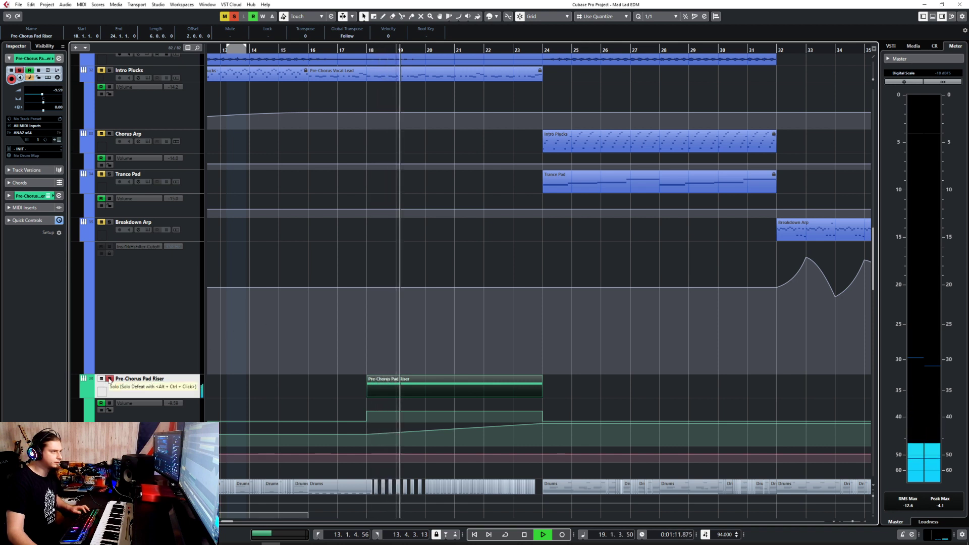
{"action": "left_click", "coordinate": [367, 427]}
{"action": "left_click_drag", "start_coordinate": [352, 427], "coordinate": [349, 428]}
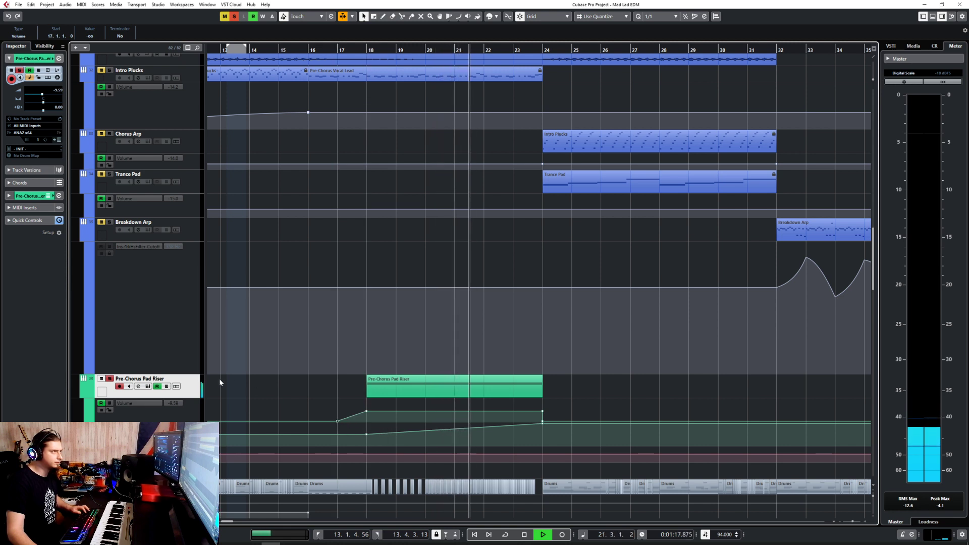
- Play the end of the riser with its ANA2 synth open and review the oscillator settings
{"action": "key", "text": "space"}
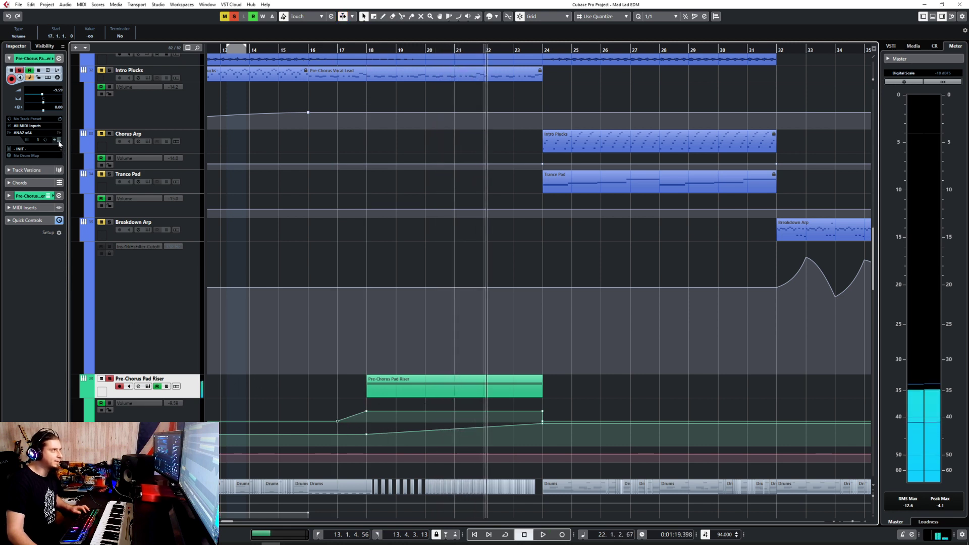
{"action": "key", "text": "ctrl+e"}
{"action": "left_click_drag", "start_coordinate": [473, 113], "coordinate": [388, 114]}
{"action": "key", "text": "space"}
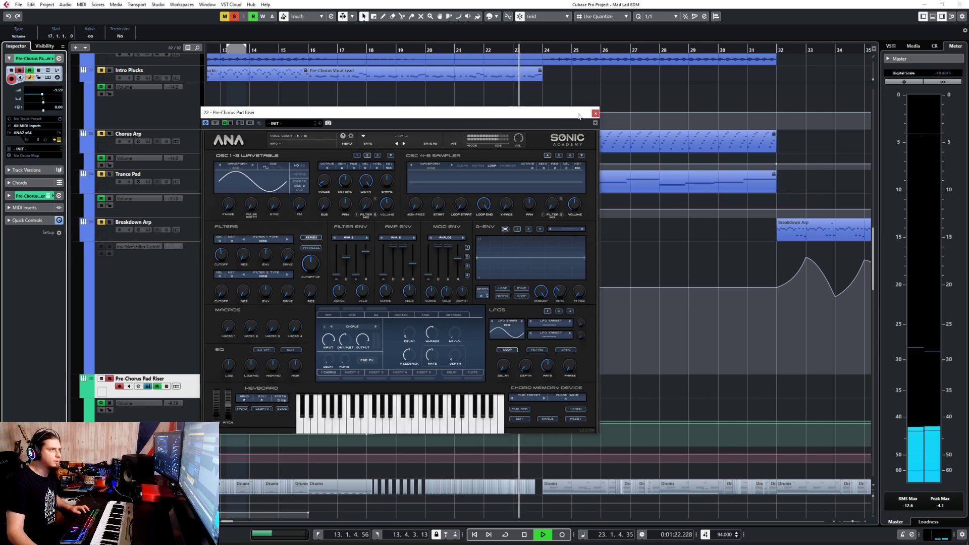
{"action": "left_click_drag", "start_coordinate": [505, 112], "coordinate": [526, 81]}
{"action": "key", "text": "space"}
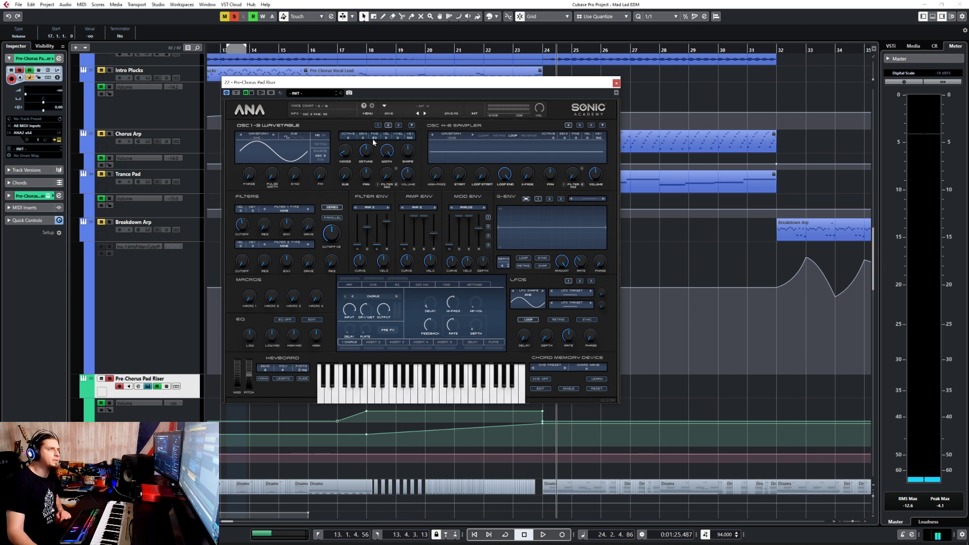
{"action": "left_click", "coordinate": [616, 83]}
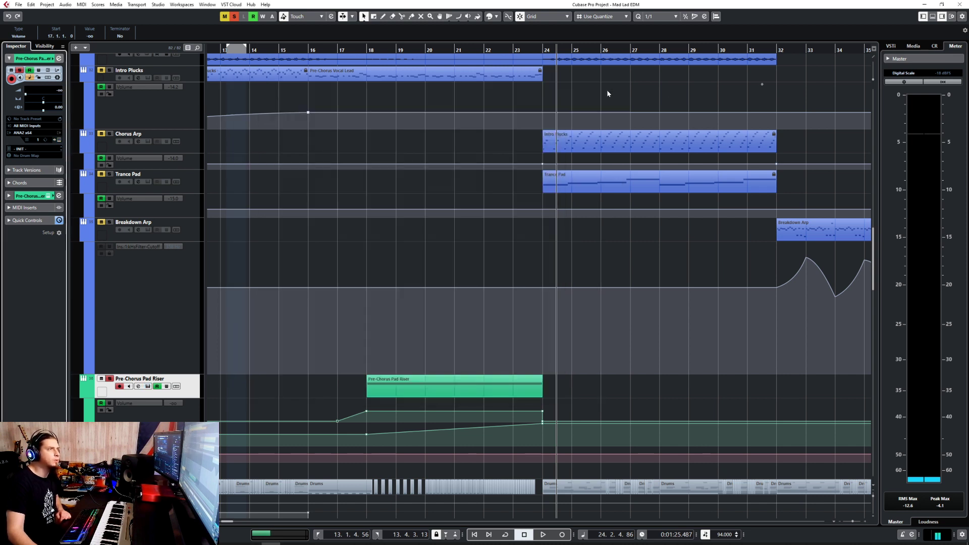
- Open the riser part and draw a curve in the middle controller lane rising from centre at bar 18 to maximum at bar 24
{"action": "double_click", "coordinate": [405, 392]}
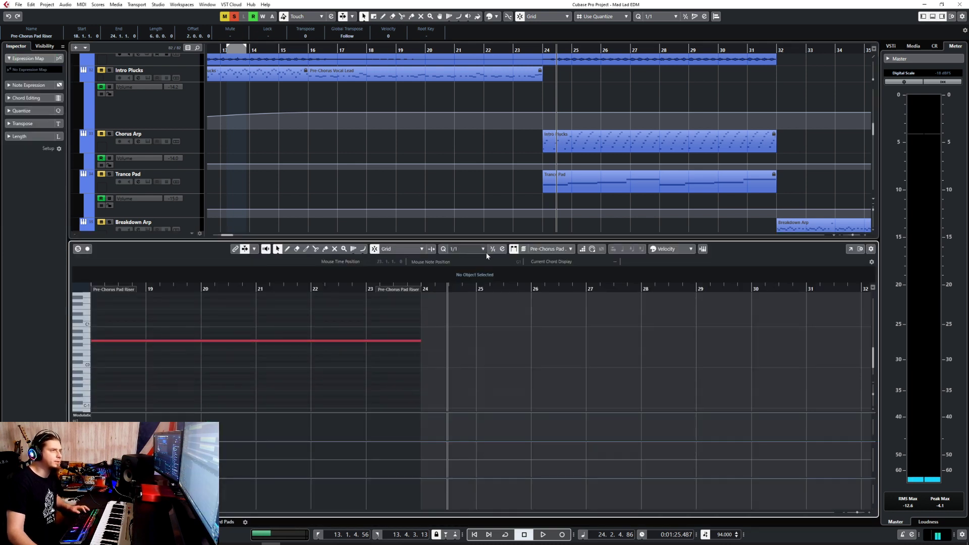
{"action": "scroll", "coordinate": [481, 398], "scroll_direction": "left", "scroll_amount": 2}
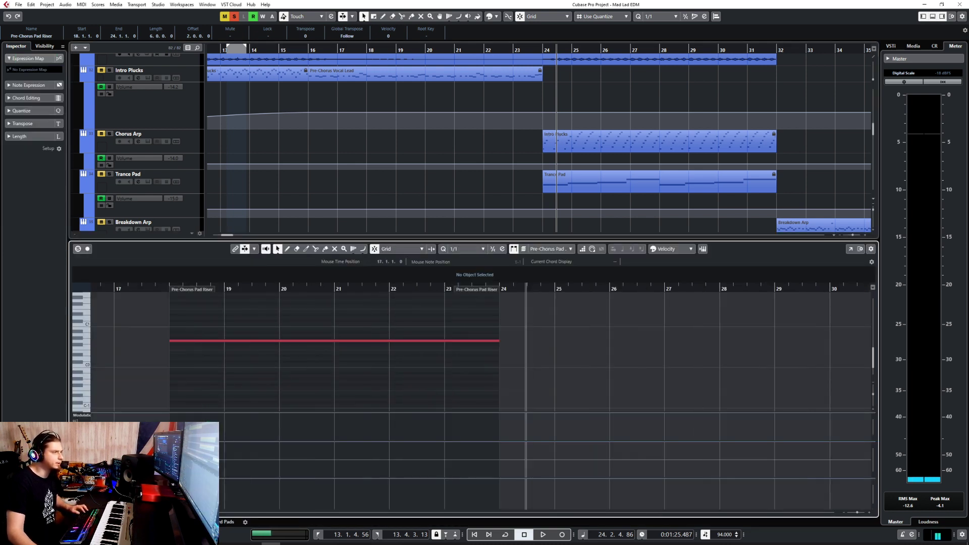
{"action": "key", "text": "8"}
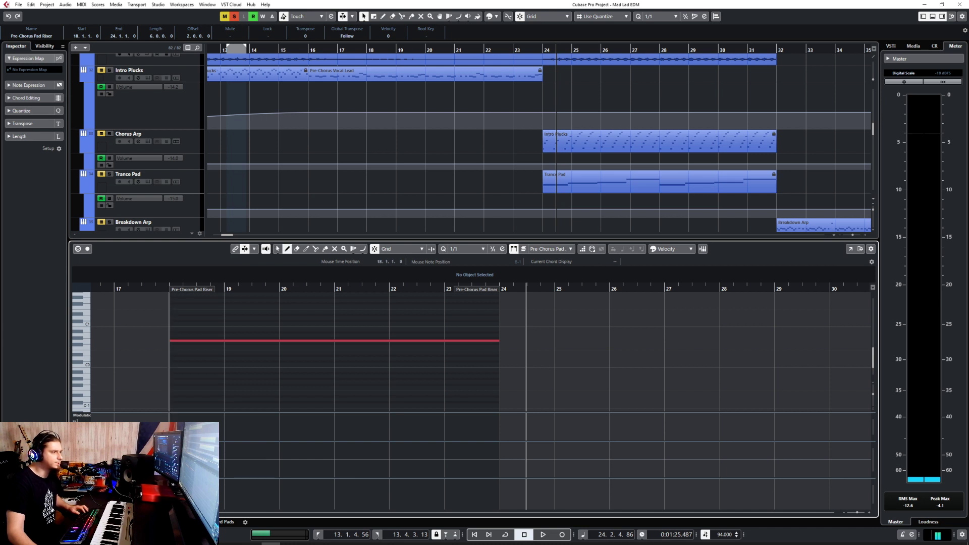
{"action": "key", "text": "1"}
{"action": "right_click", "coordinate": [534, 469]}
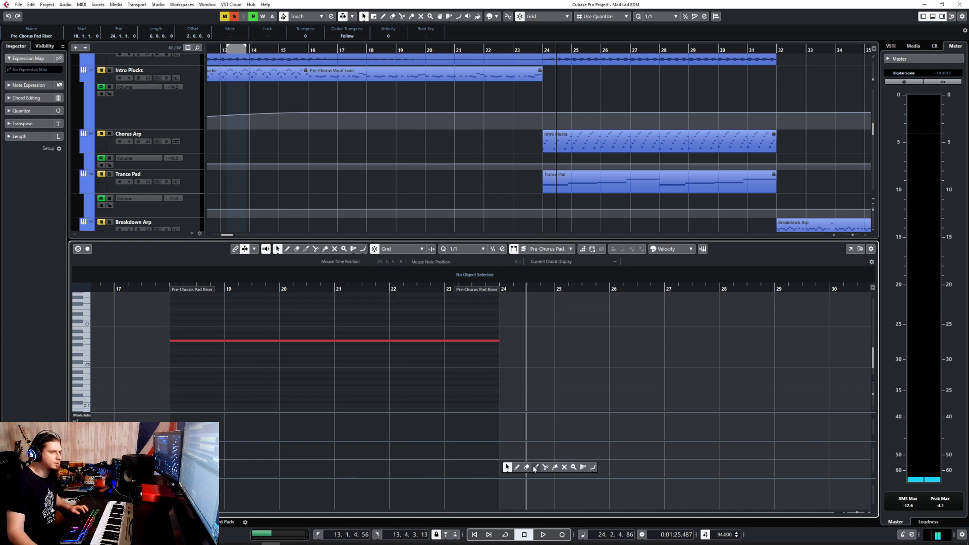
{"action": "left_click", "coordinate": [518, 468]}
{"action": "key", "text": "1"}
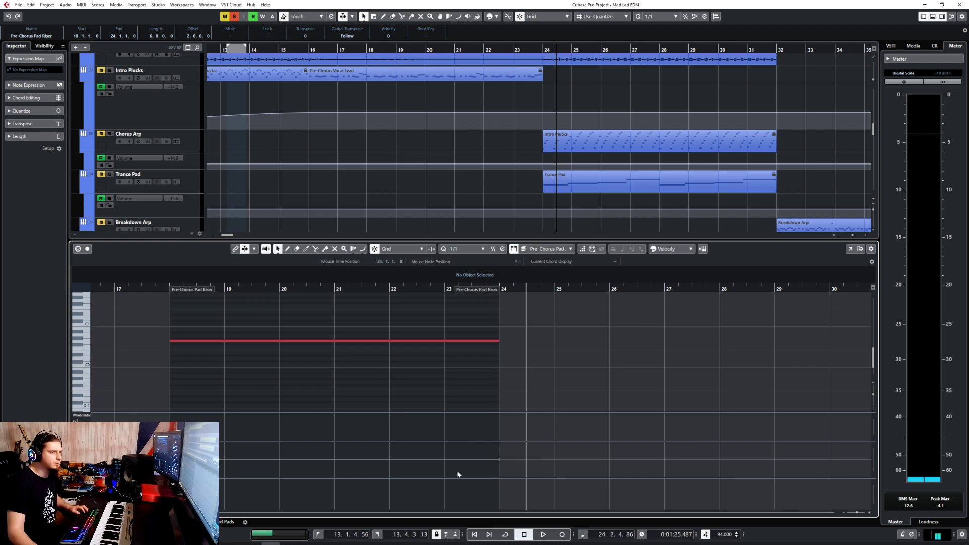
{"action": "left_click", "coordinate": [363, 249]}
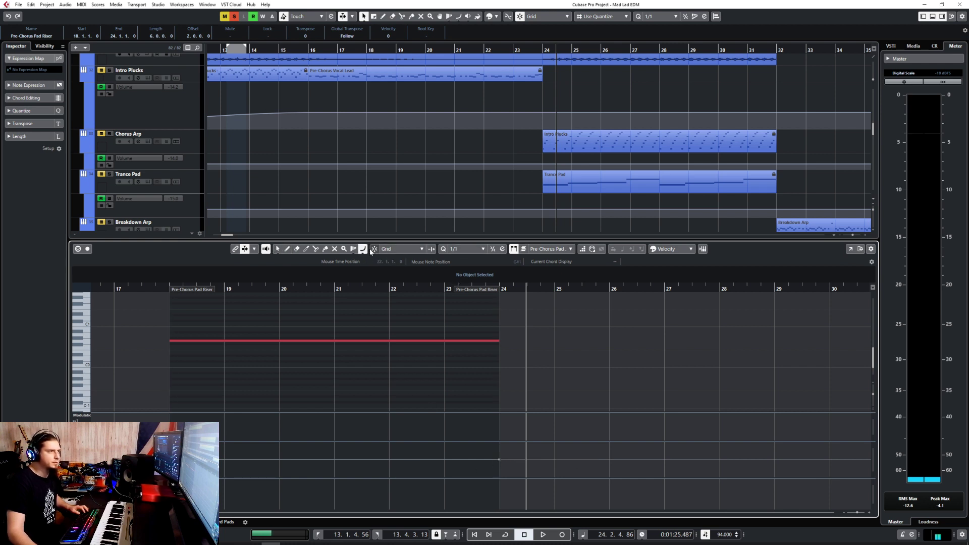
{"action": "left_click_drag", "start_coordinate": [169, 463], "coordinate": [499, 442]}
{"action": "key", "text": "1"}
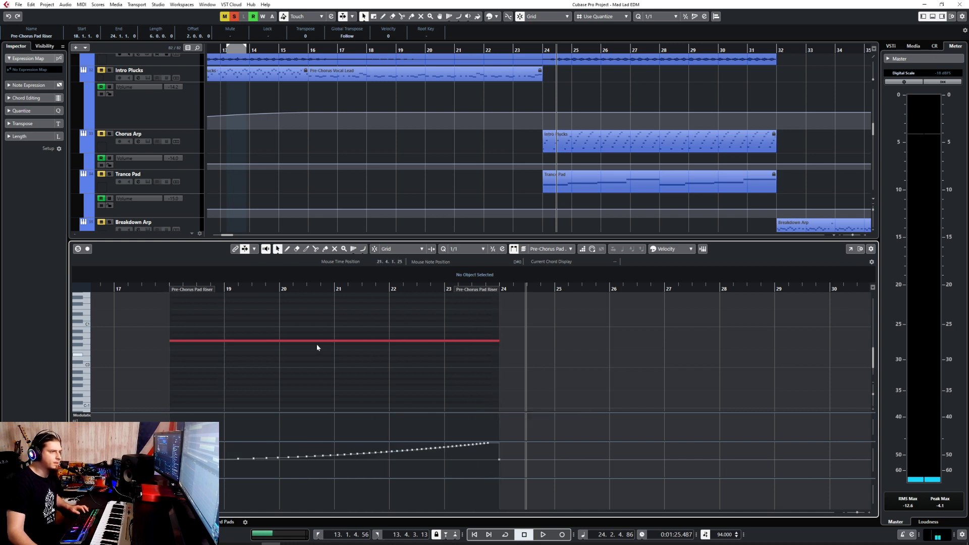
- Transpose the riser note up one octave to G1 and play it from bar 17
{"action": "key", "text": "ctrl+a"}
{"action": "key", "text": "shift+Up"}
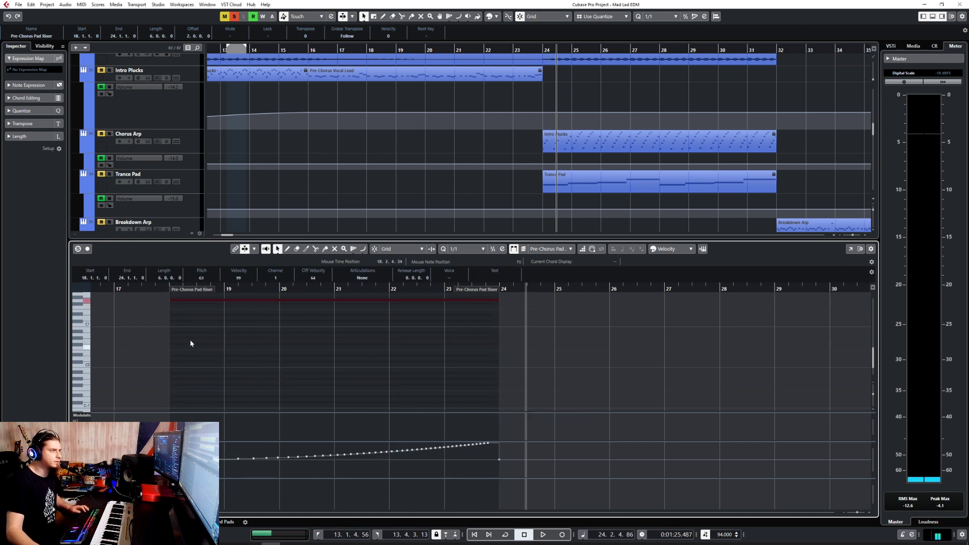
{"action": "left_click", "coordinate": [111, 288]}
{"action": "key", "text": "space"}
{"action": "key", "text": "Return"}
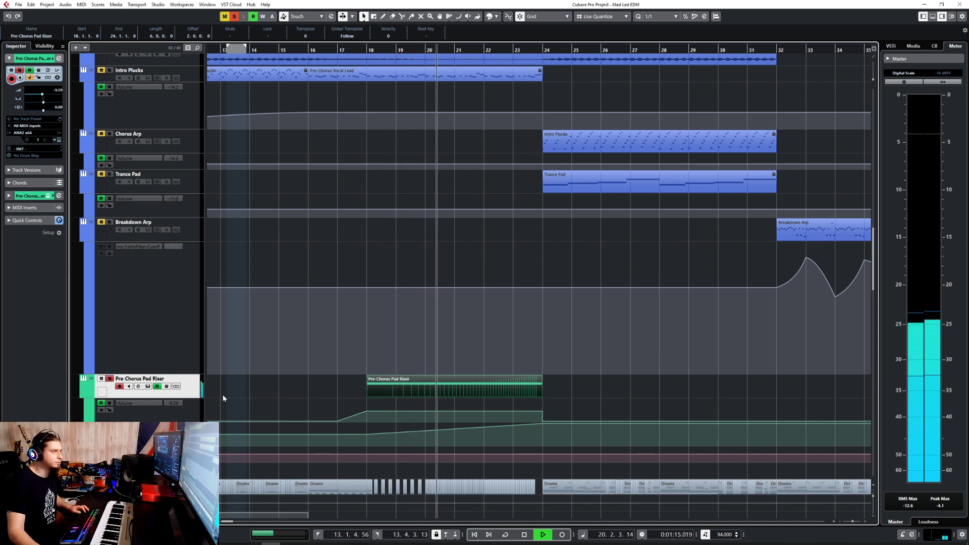
- Raise oscillator 2's octave setting to 1 in the riser's ANA2 synth during playback
{"action": "left_click", "coordinate": [147, 386]}
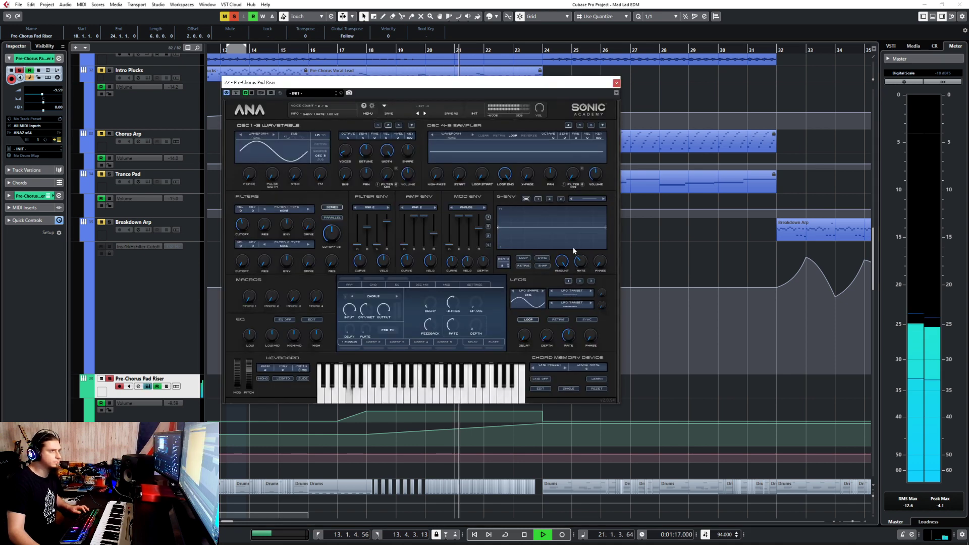
{"action": "left_click_drag", "start_coordinate": [350, 139], "coordinate": [351, 130]}
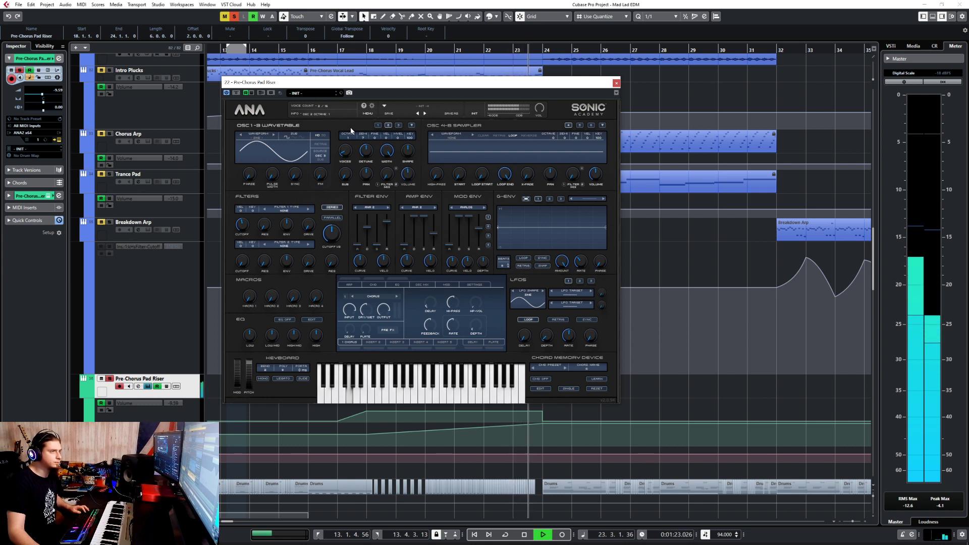
{"action": "key", "text": "space"}
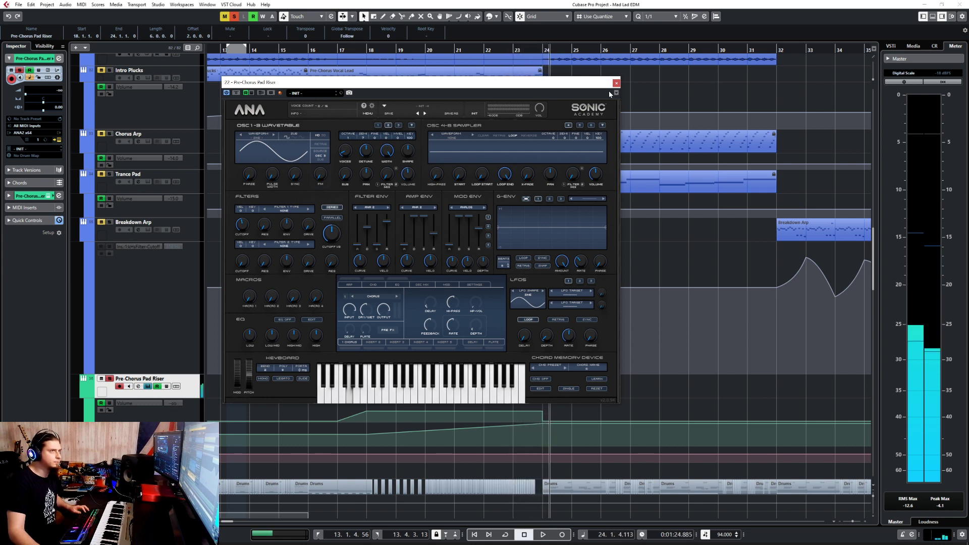
{"action": "left_click", "coordinate": [616, 84]}
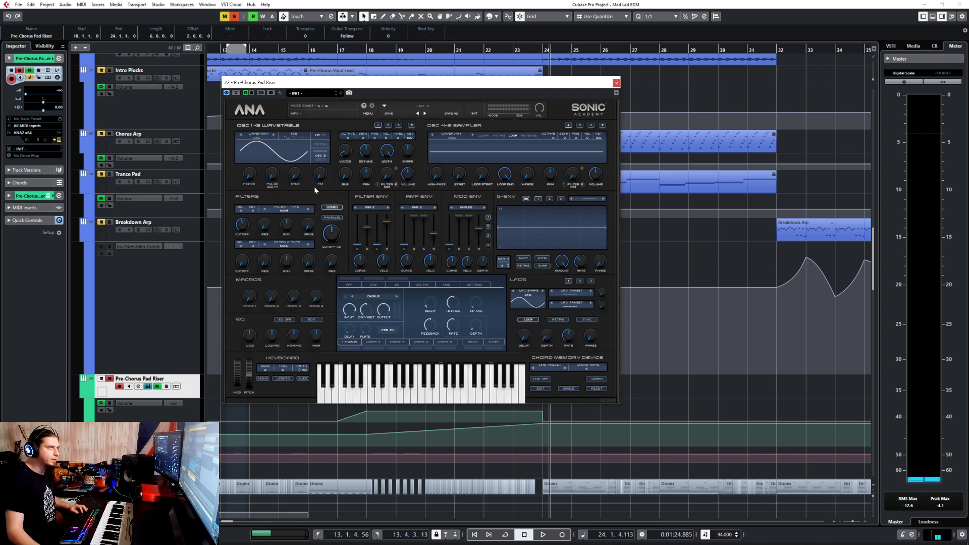
- Adjust oscillator 1's FM and raise its Sync in ANA2 while playing the riser from bar 18
{"action": "left_click_drag", "start_coordinate": [323, 180], "coordinate": [335, 42]}
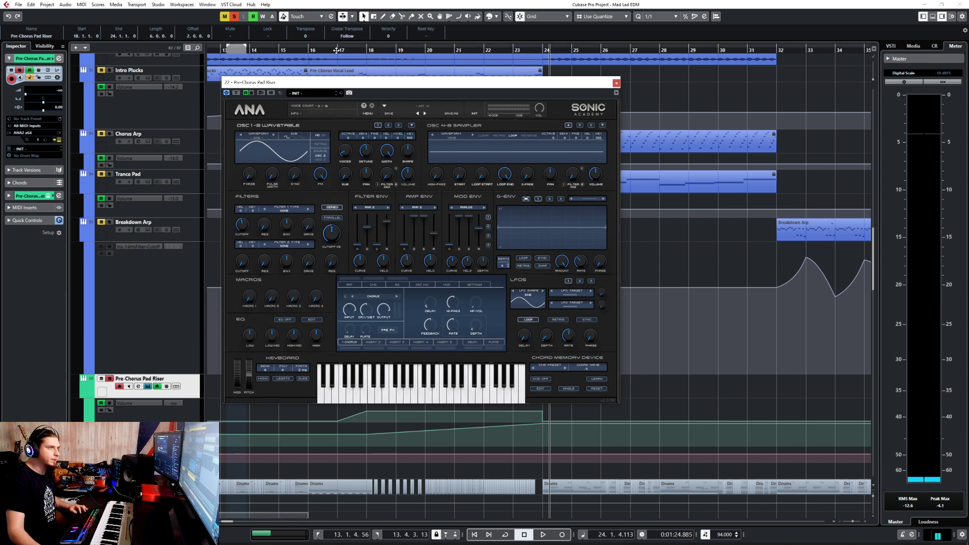
{"action": "left_click", "coordinate": [364, 50]}
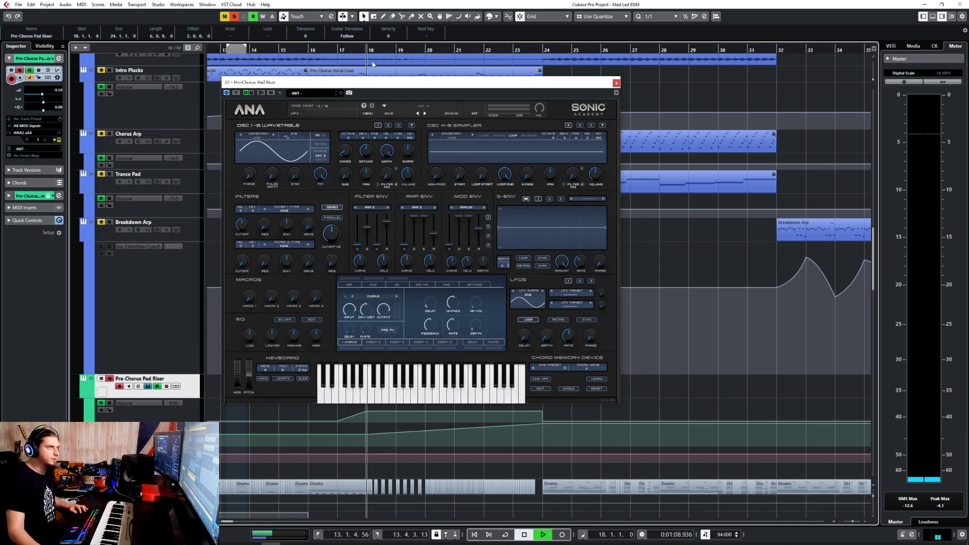
{"action": "key", "text": "space"}
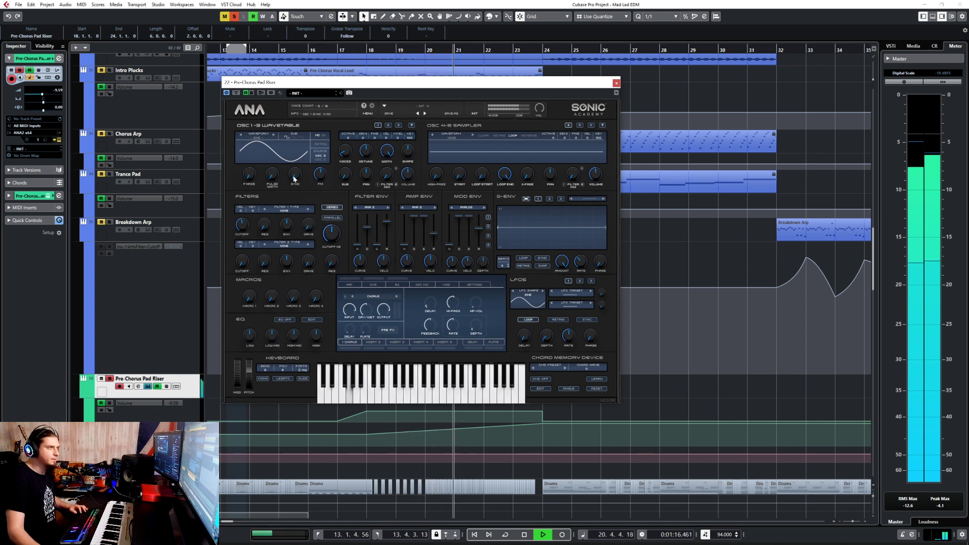
{"action": "left_click_drag", "start_coordinate": [294, 173], "coordinate": [301, 154]}
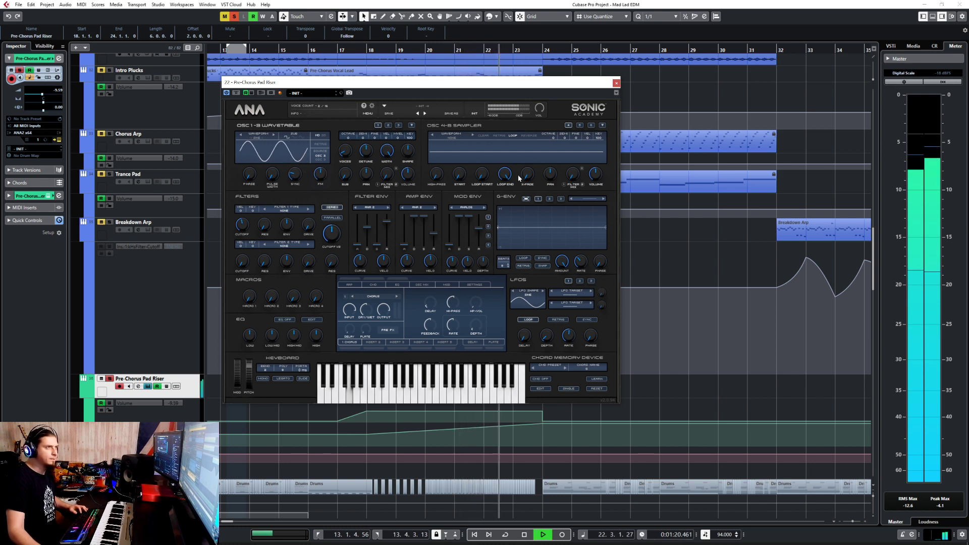
{"action": "key", "text": "space"}
{"action": "left_click", "coordinate": [616, 83]}
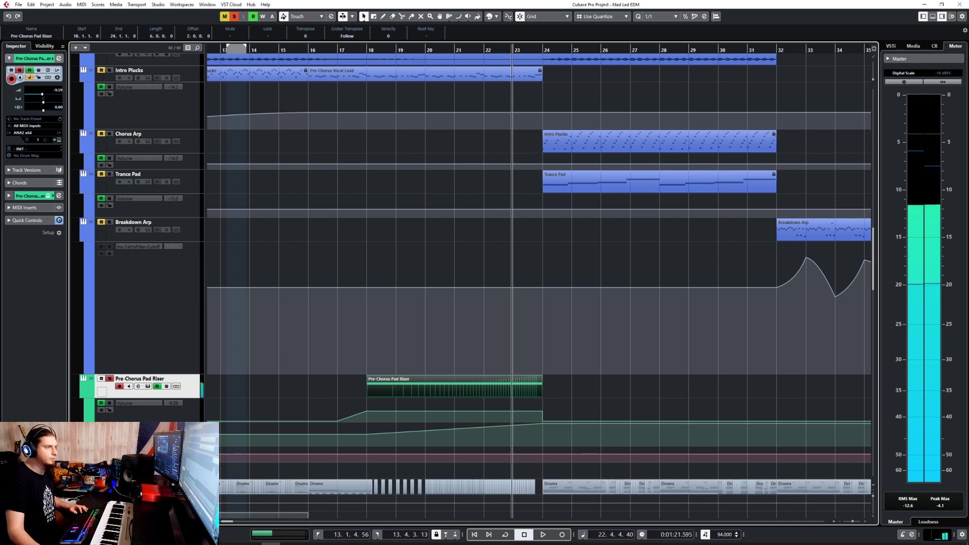
- Show another automation lane on the riser track and browse the ValhallaSupermassive parameters available for it
{"action": "left_click", "coordinate": [89, 442]}
{"action": "left_click", "coordinate": [139, 451]}
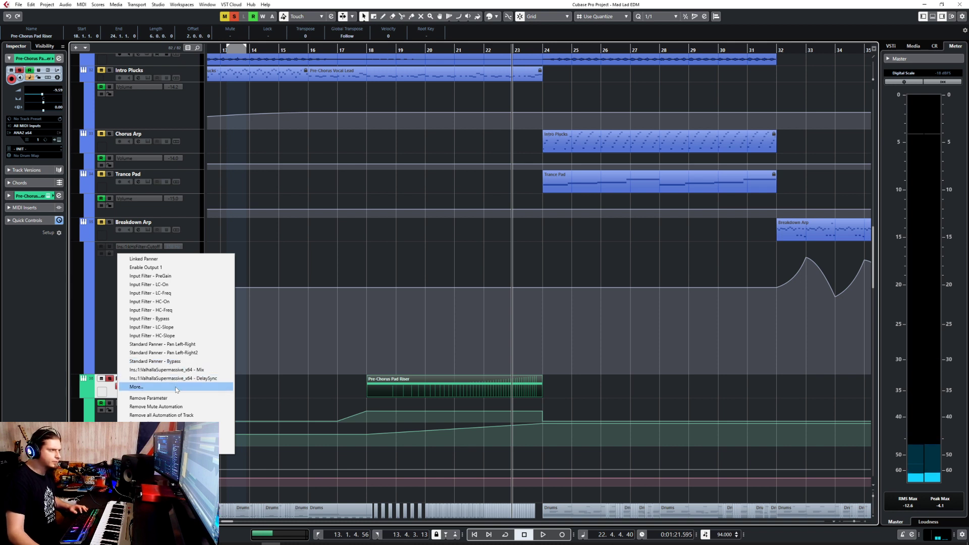
{"action": "left_click", "coordinate": [141, 386]}
{"action": "left_click", "coordinate": [248, 282]}
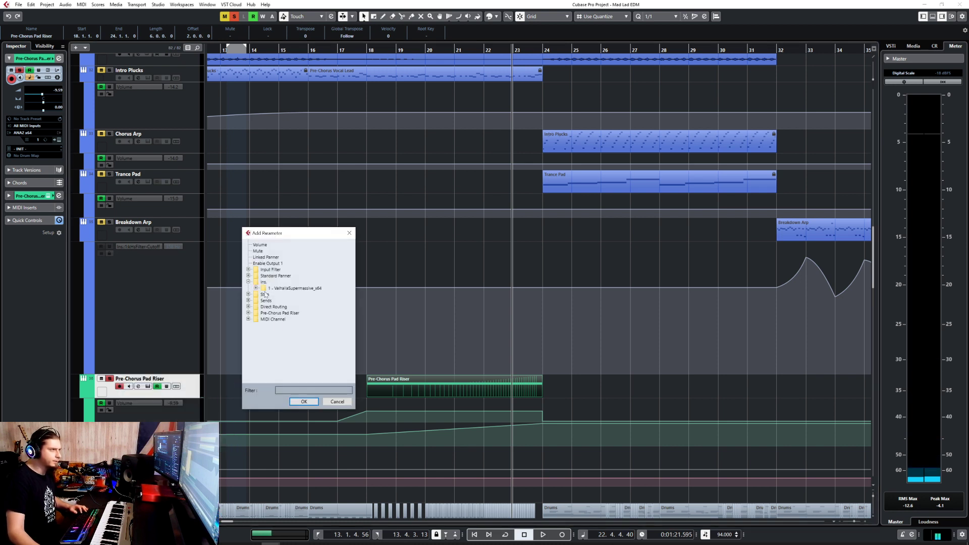
{"action": "left_click", "coordinate": [256, 288]}
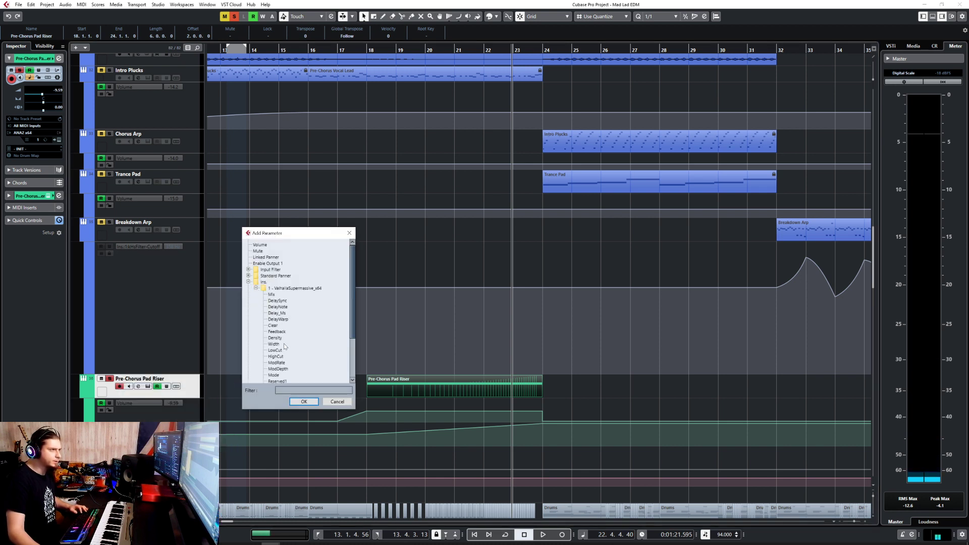
{"action": "left_click", "coordinate": [337, 402]}
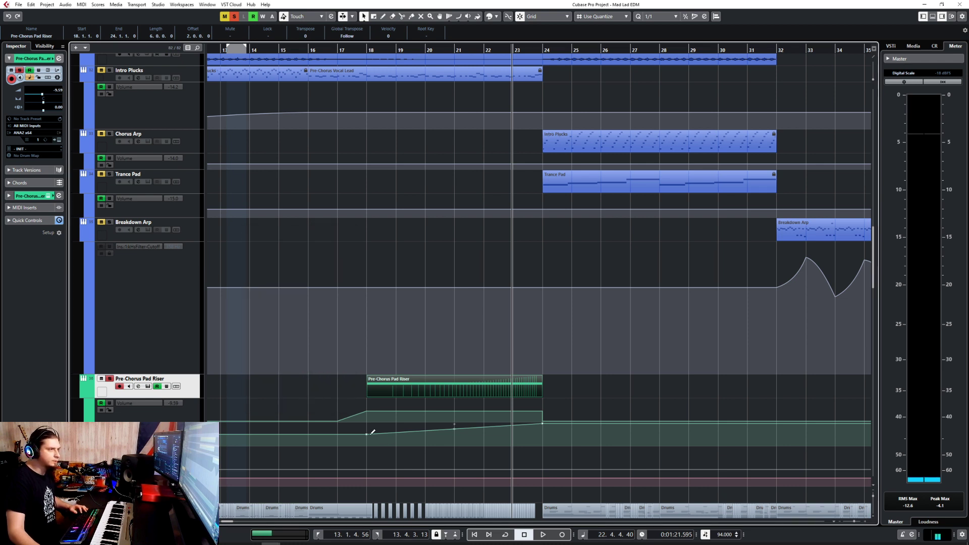
- Lower the Osc 2 Semi automation point at bar 18 to 0 and assign Osc 2 Octave to the new automation lane
{"action": "left_click_drag", "start_coordinate": [366, 435], "coordinate": [367, 445]}
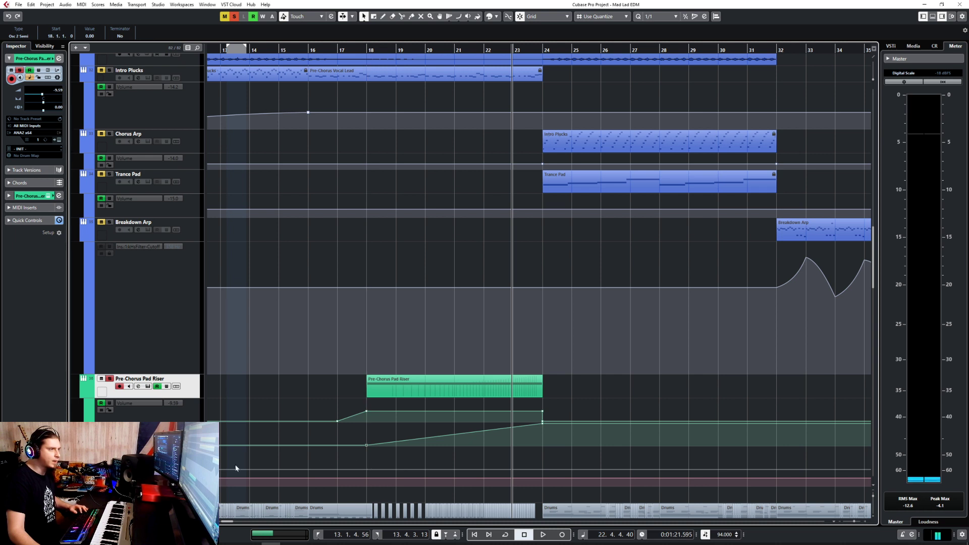
{"action": "left_click", "coordinate": [139, 402]}
{"action": "left_click", "coordinate": [152, 385]}
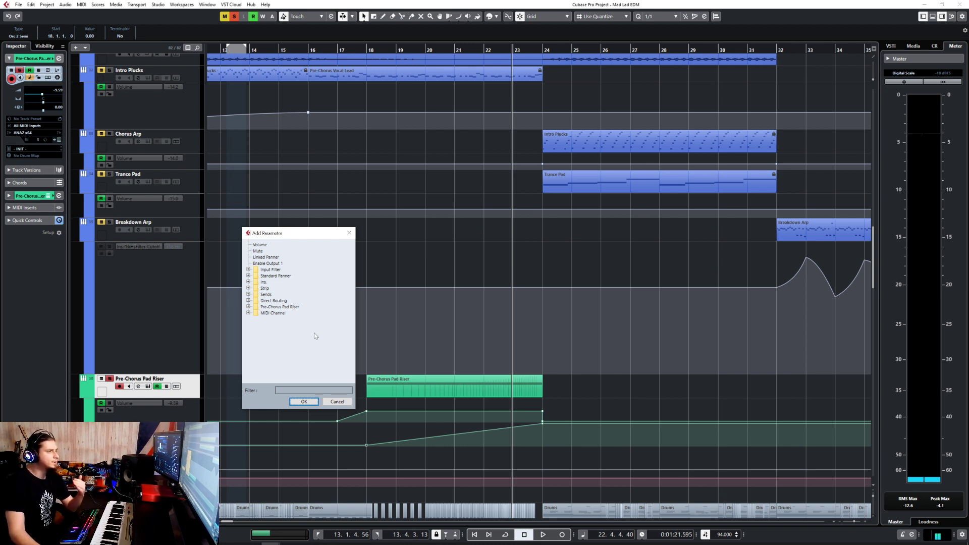
{"action": "left_click", "coordinate": [248, 282]}
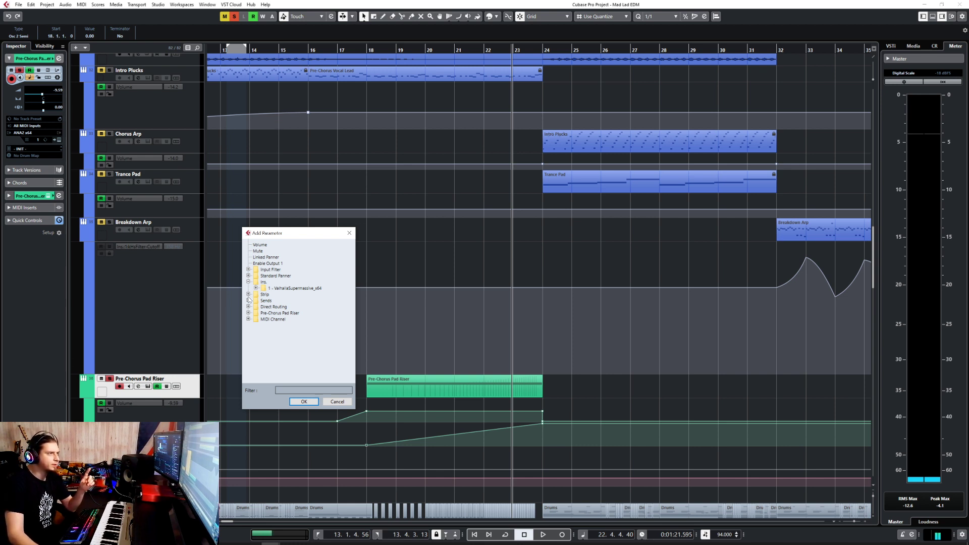
{"action": "left_click", "coordinate": [248, 313]}
{"action": "scroll", "coordinate": [281, 358], "scroll_direction": "down", "scroll_amount": 12}
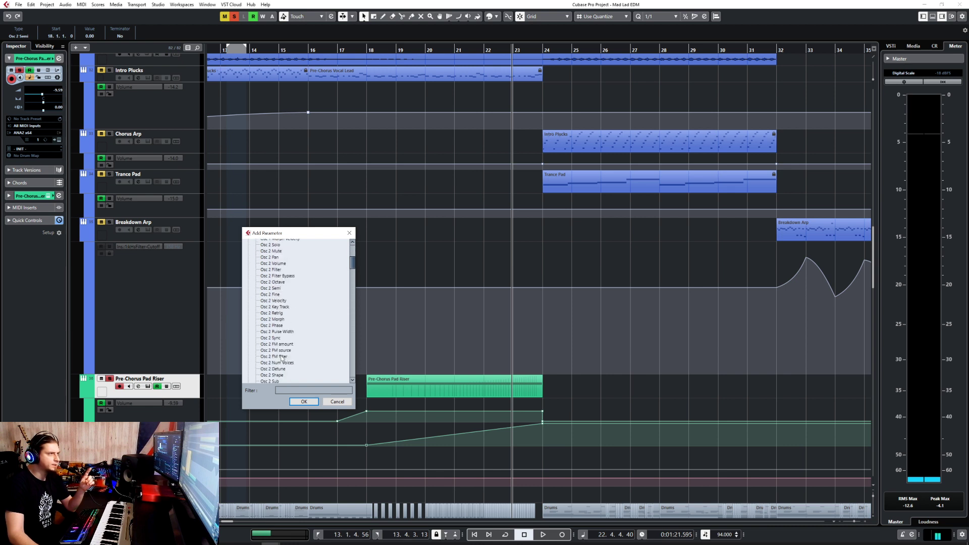
{"action": "double_click", "coordinate": [279, 289]}
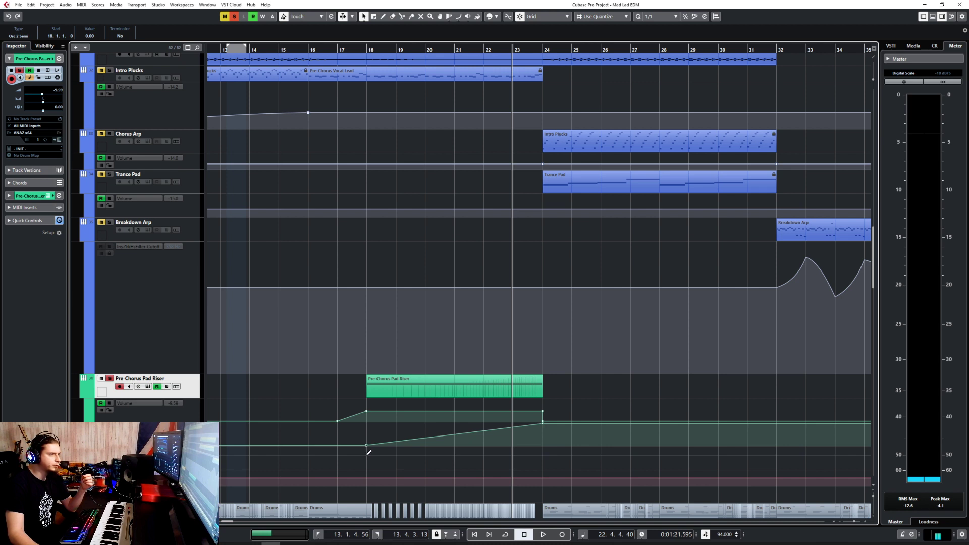
- Add an Osc 2 Octave automation point at bar 18 and set its value to 50
{"action": "left_click", "coordinate": [366, 454]}
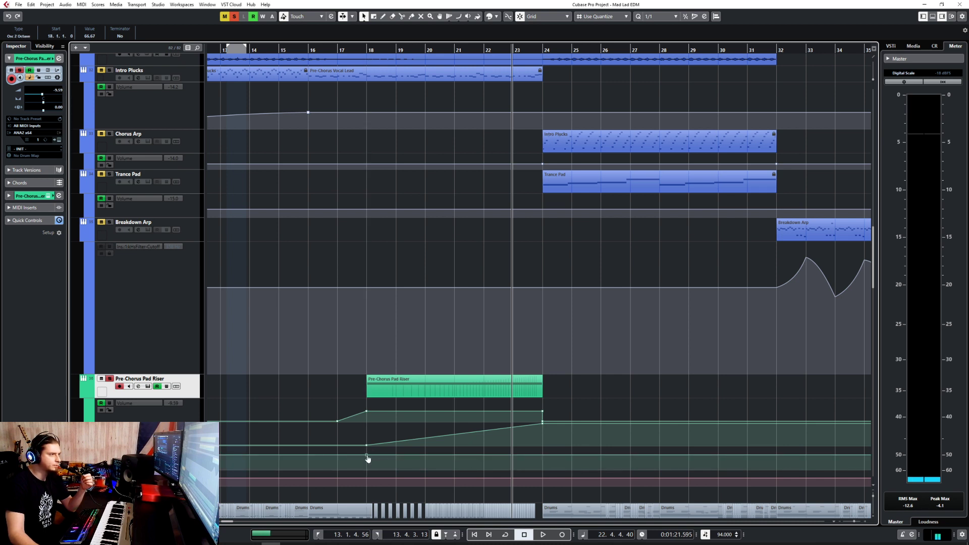
{"action": "left_click", "coordinate": [139, 452]}
{"action": "left_click_drag", "start_coordinate": [366, 454], "coordinate": [367, 461]}
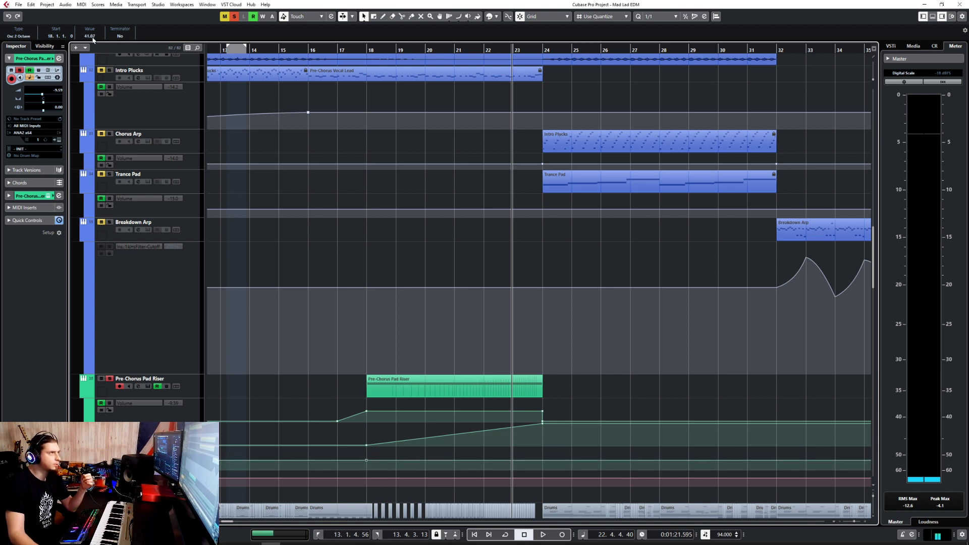
{"action": "left_click", "coordinate": [90, 37]}
{"action": "type", "text": "50"}
{"action": "key", "text": "Return"}
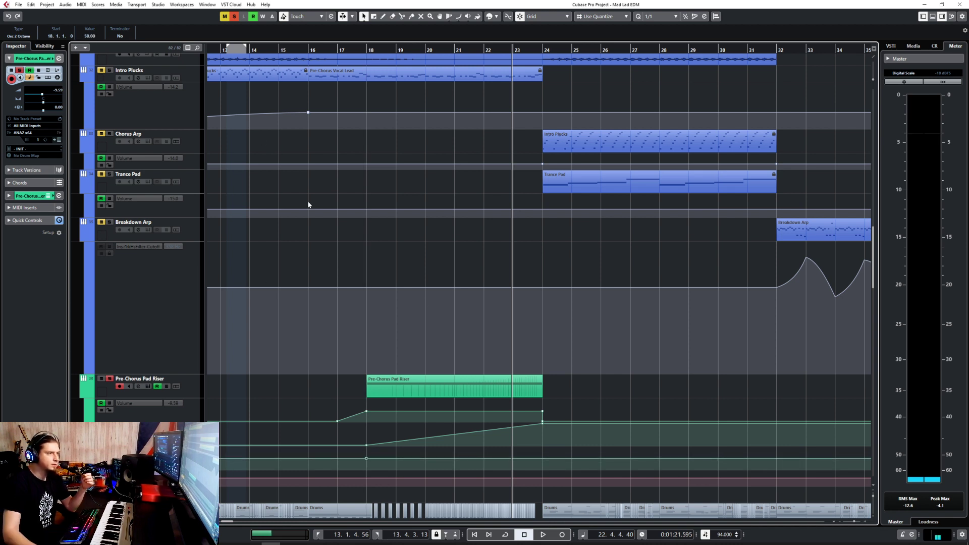
{"action": "scroll", "coordinate": [455, 416], "scroll_direction": "up", "scroll_amount": 3}
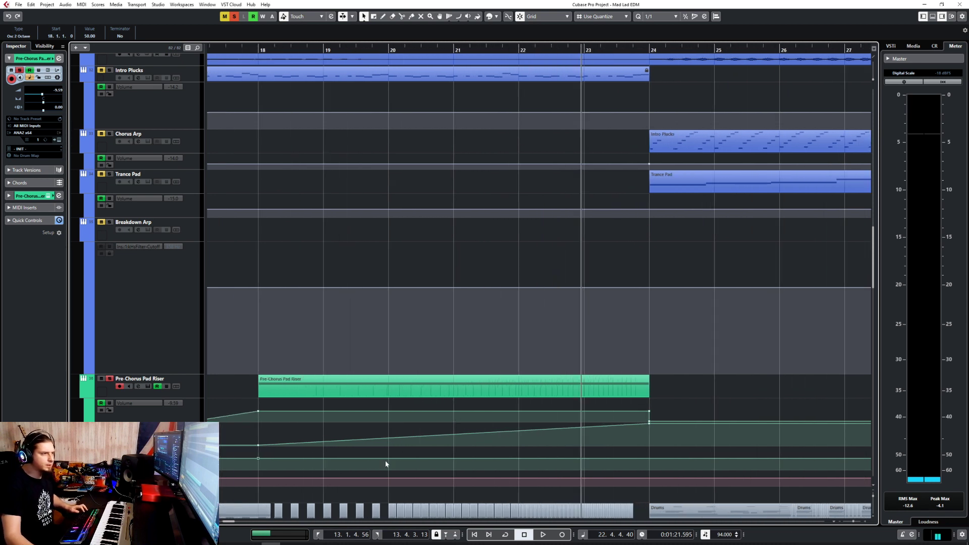
- Step the Osc 2 Octave automation up to 75 at bar 20 and add another, higher step at bar 22
{"action": "left_click_drag", "start_coordinate": [389, 461], "coordinate": [389, 458]}
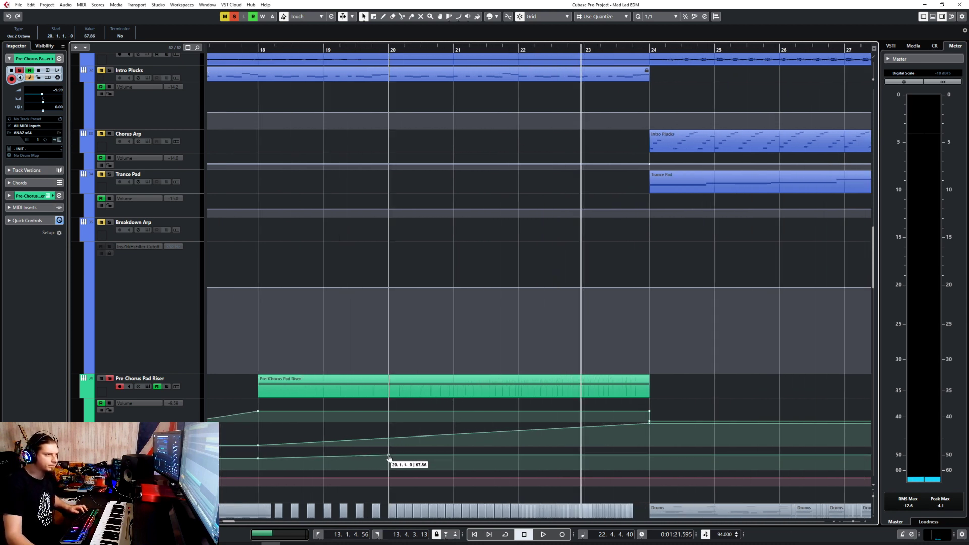
{"action": "key", "text": "ctrl+z"}
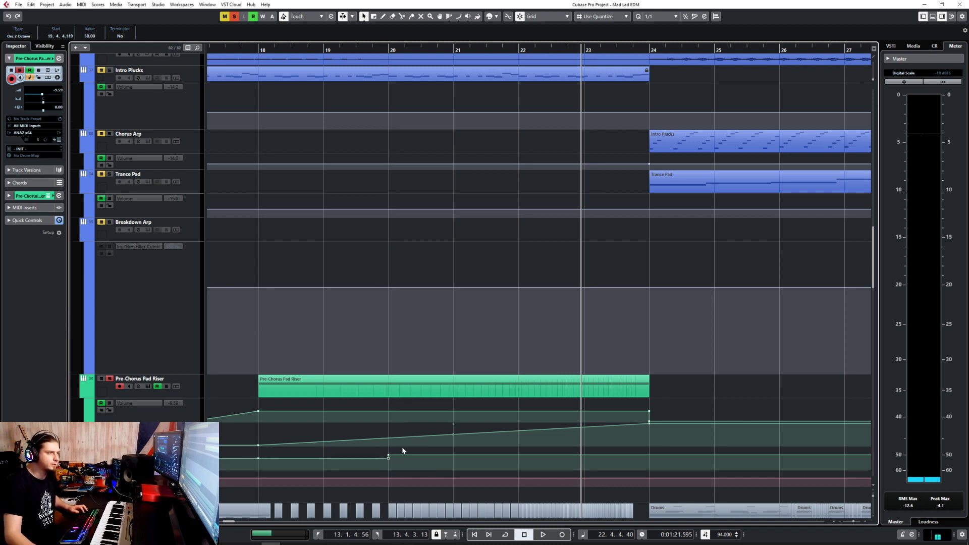
{"action": "left_click", "coordinate": [388, 457]}
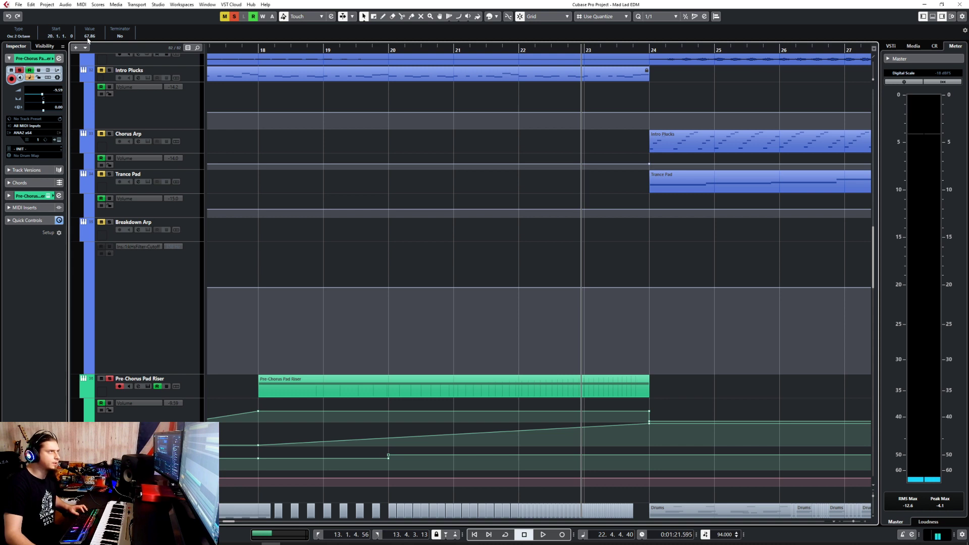
{"action": "left_click", "coordinate": [89, 37]}
{"action": "type", "text": "75"}
{"action": "key", "text": "Return"}
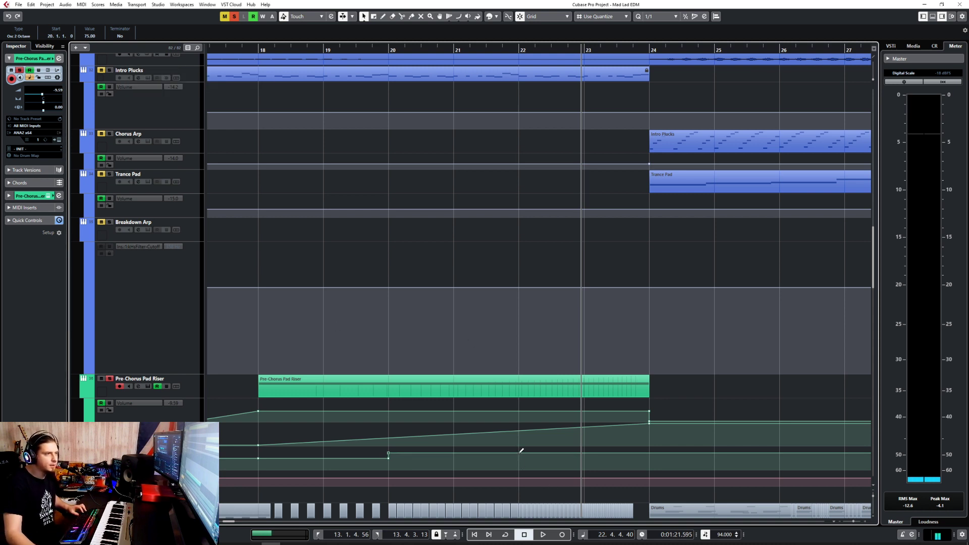
{"action": "left_click_drag", "start_coordinate": [520, 452], "coordinate": [520, 447]}
- Reshape the Osc 2 Semi automation into three rising ramps, dropping back to 0 at bars 20 and 22
{"action": "left_click", "coordinate": [350, 442]}
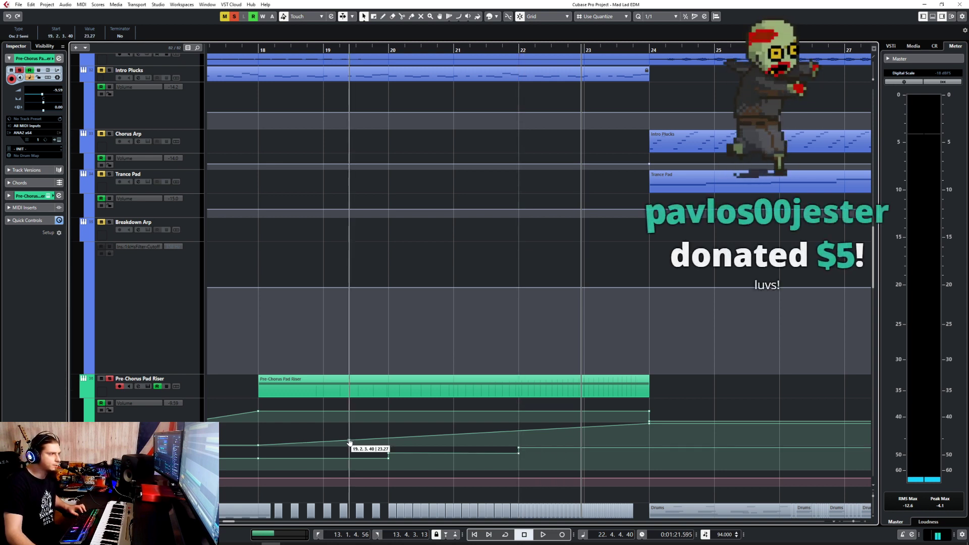
{"action": "left_click_drag", "start_coordinate": [349, 442], "coordinate": [394, 454]}
{"action": "left_click_drag", "start_coordinate": [493, 435], "coordinate": [535, 446]}
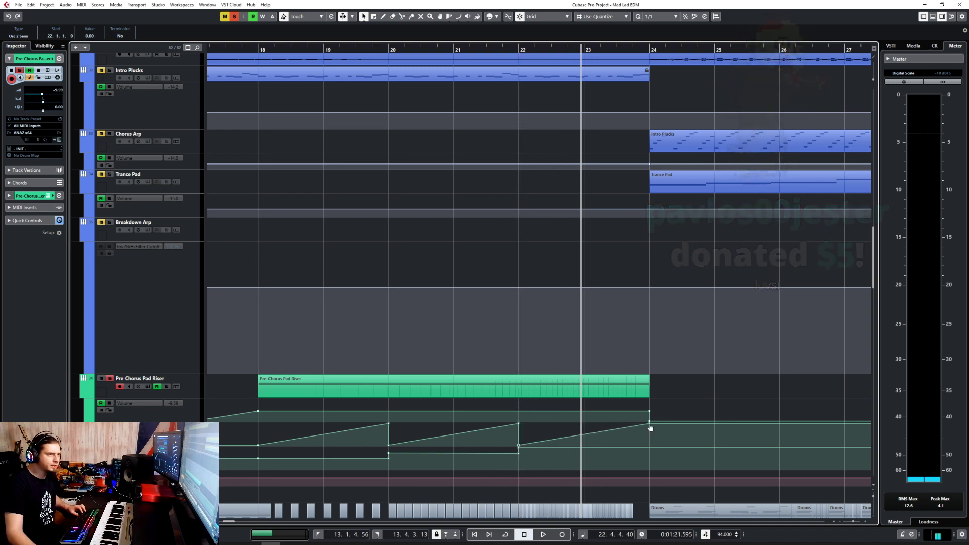
- Set the starting points of the three Osc 2 Semi ramps at bars 22, 20 and 18 to 50
{"action": "left_click", "coordinate": [258, 446]}
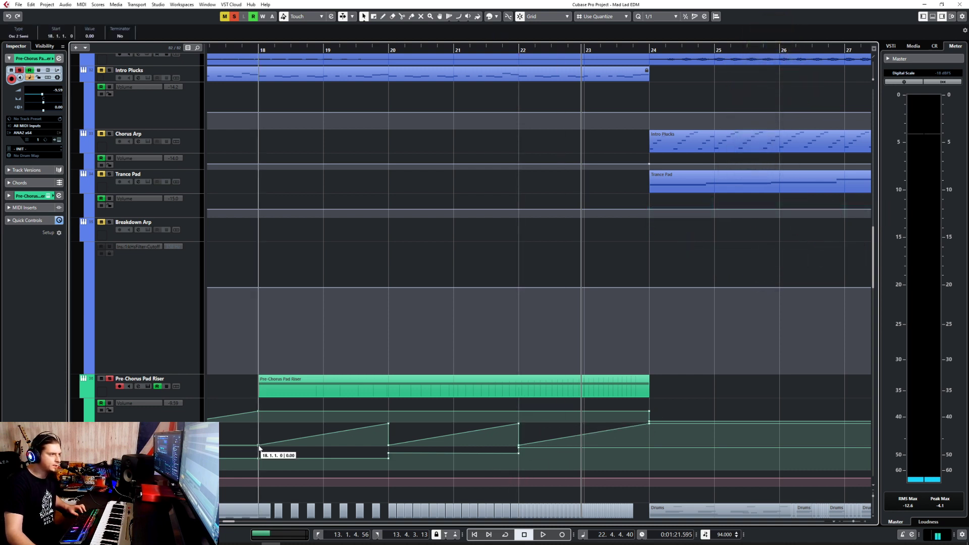
{"action": "left_click", "coordinate": [389, 446]}
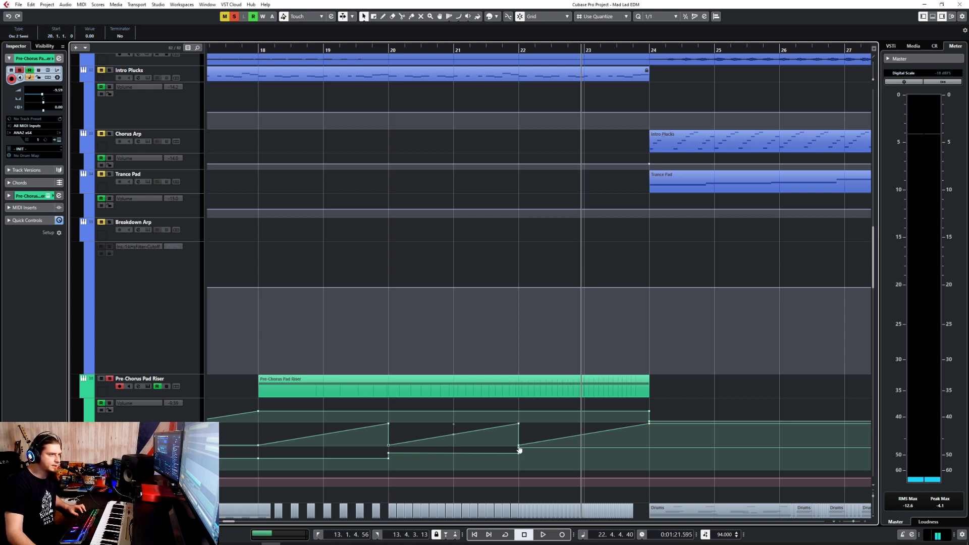
{"action": "left_click", "coordinate": [519, 448]}
{"action": "left_click", "coordinate": [89, 36]}
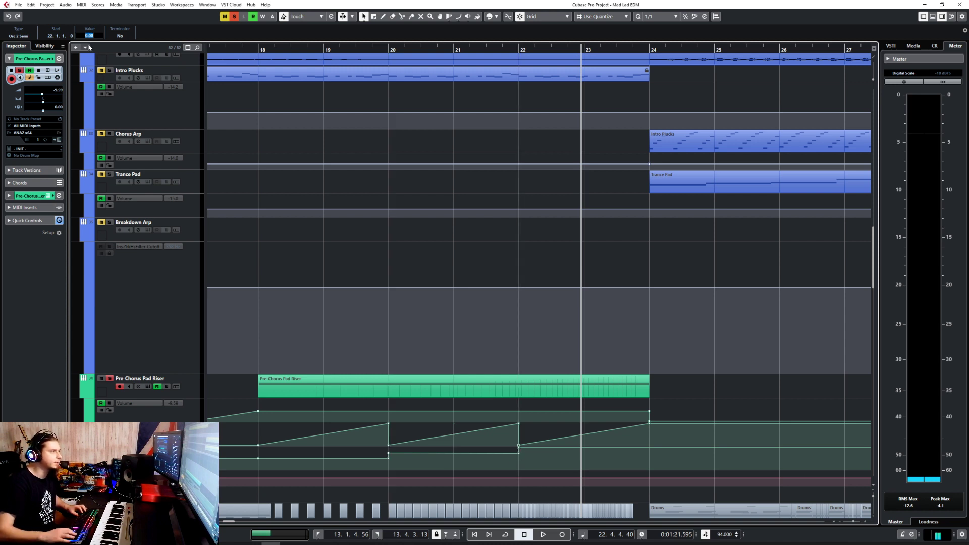
{"action": "type", "text": "50"}
{"action": "key", "text": "Return"}
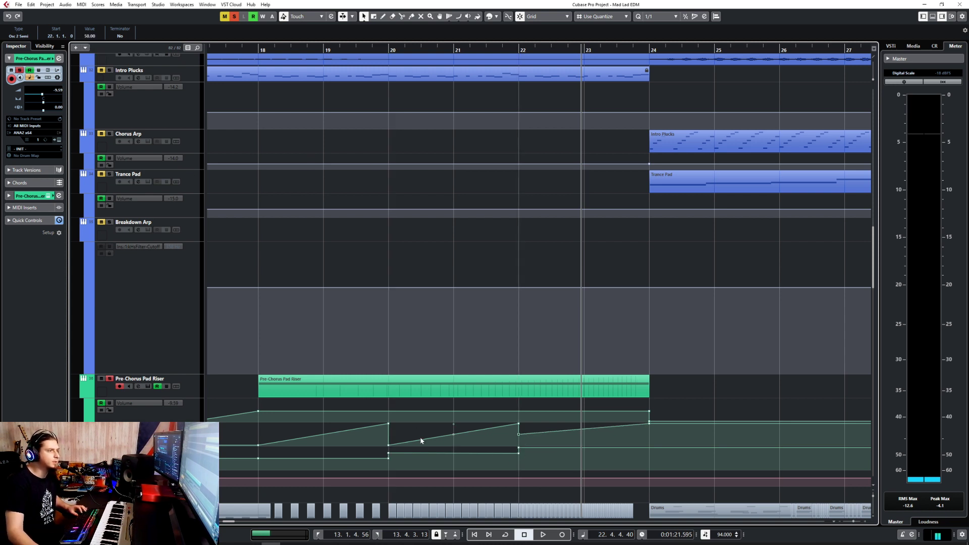
{"action": "left_click", "coordinate": [388, 445]}
{"action": "left_click", "coordinate": [89, 36]}
{"action": "type", "text": "50"}
{"action": "key", "text": "Return"}
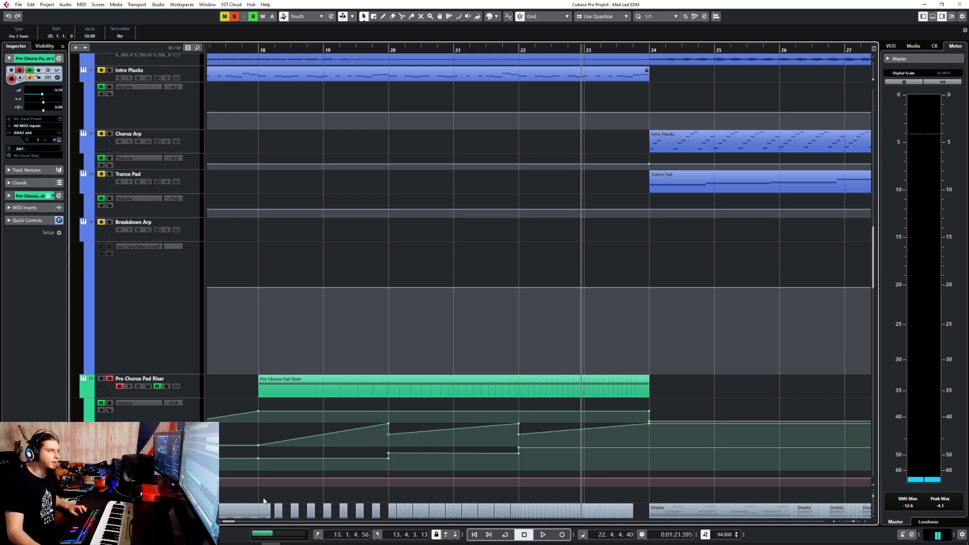
{"action": "left_click", "coordinate": [258, 446]}
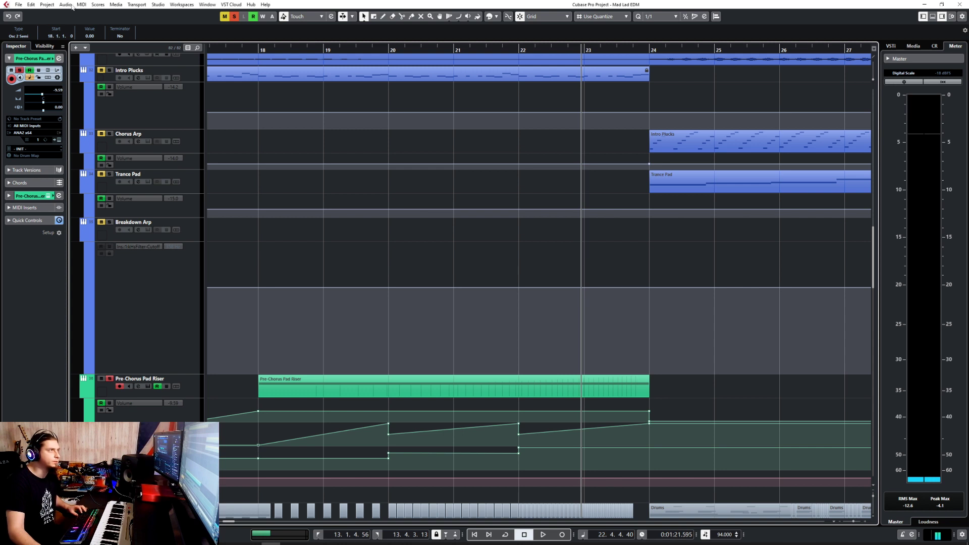
{"action": "left_click", "coordinate": [86, 37]}
{"action": "type", "text": "50"}
{"action": "key", "text": "Return"}
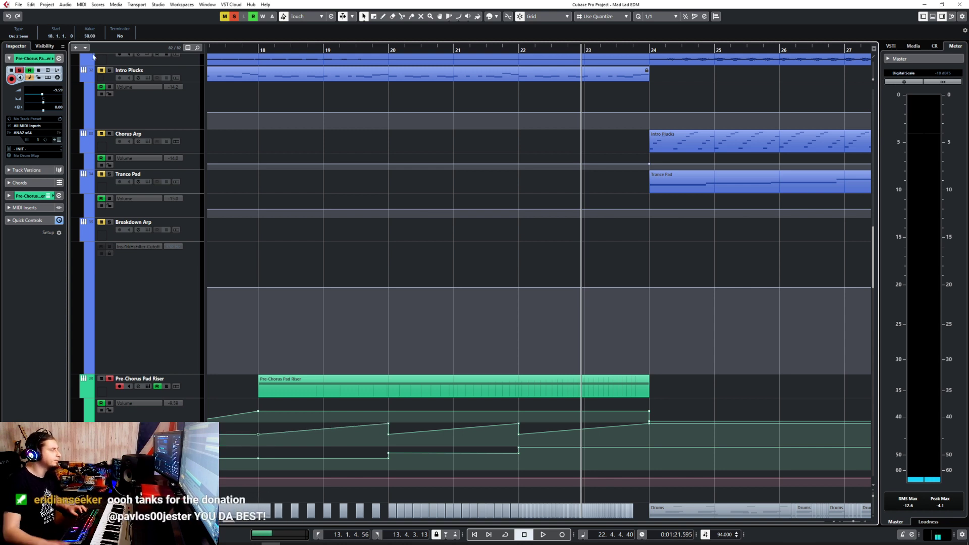
- Open the riser's ANA2 instrument at oscillator 2, play the riser briefly and move the plugin window clear of the automation
{"action": "left_click", "coordinate": [197, 389]}
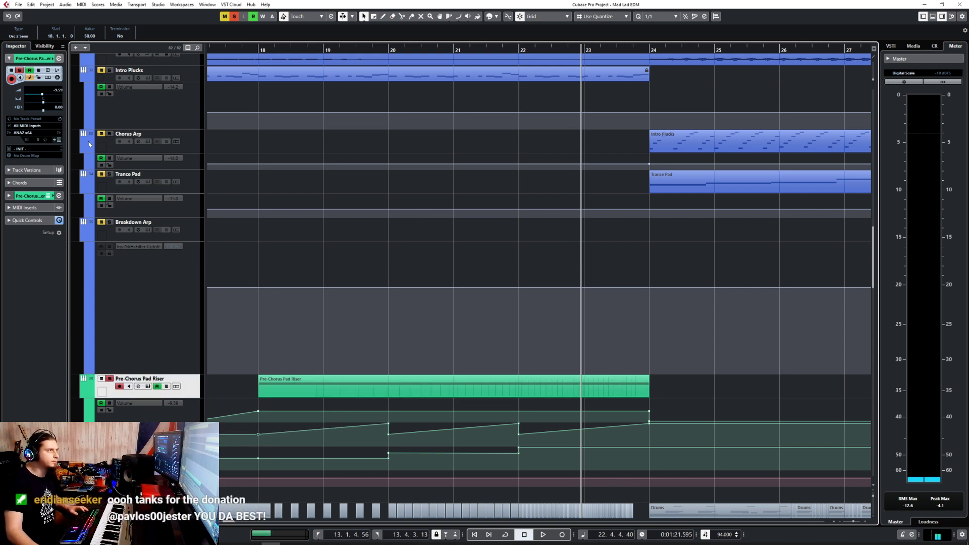
{"action": "left_click", "coordinate": [60, 140]}
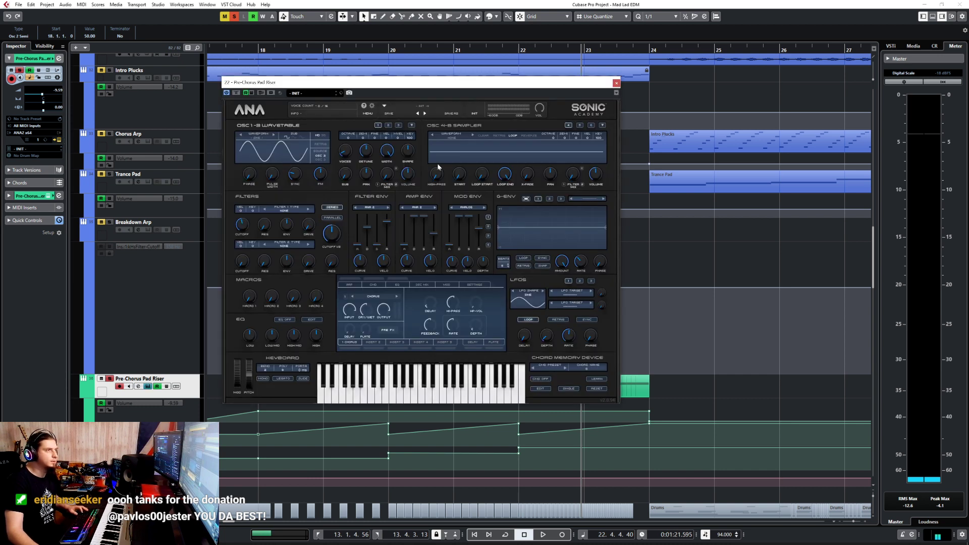
{"action": "left_click", "coordinate": [388, 126]}
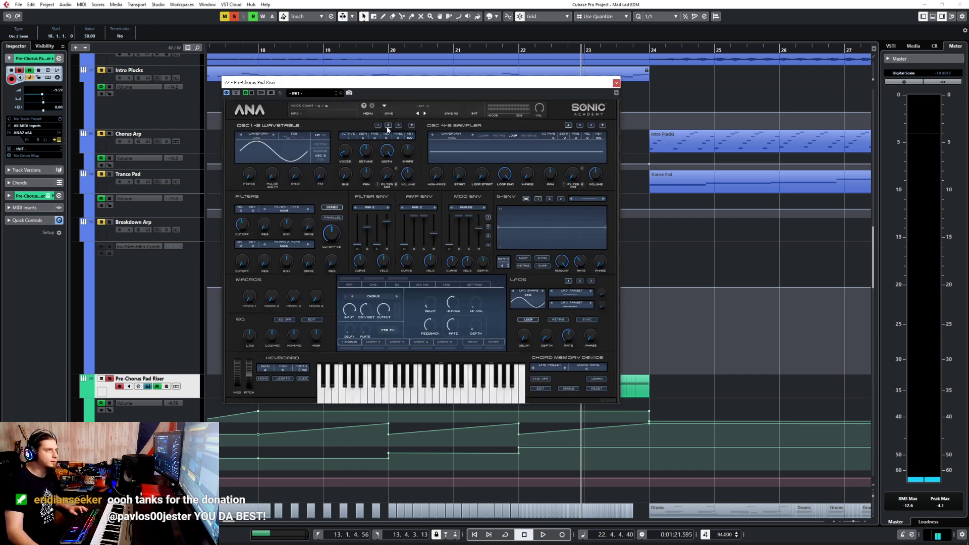
{"action": "key", "text": "space"}
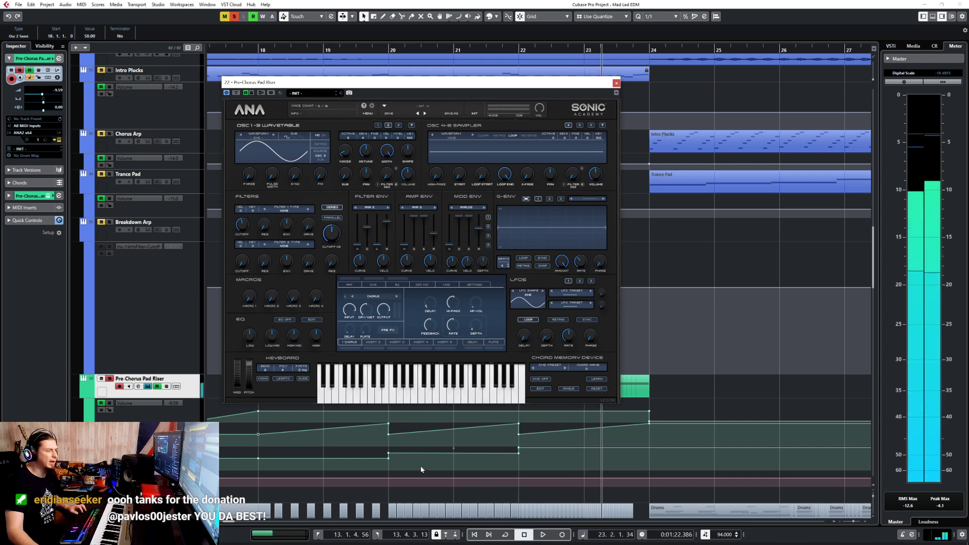
{"action": "key", "text": "g"}
{"action": "left_click_drag", "start_coordinate": [356, 81], "coordinate": [691, 51]}
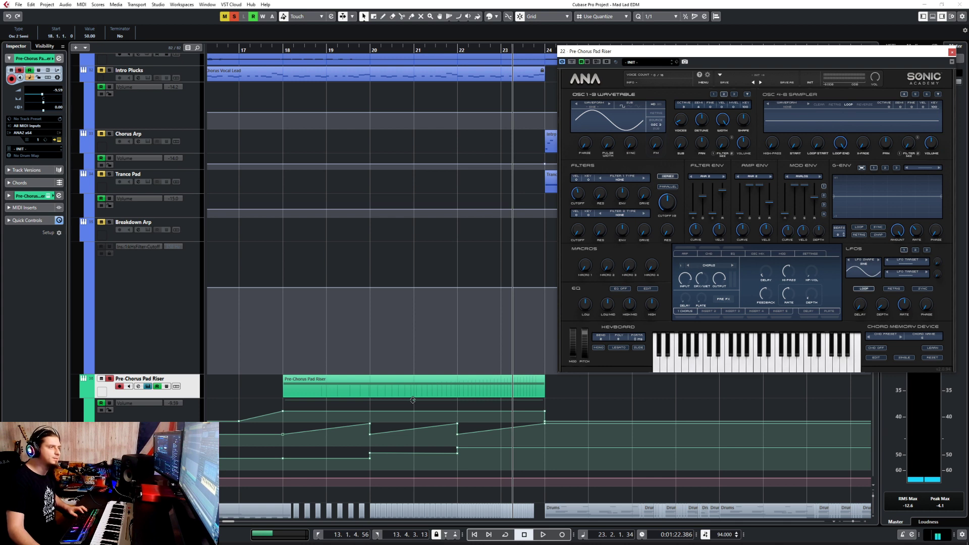
- Lower the riser's volume automation between bars 18 and 24 to -17.0 and delete the leftover point at bar 18
{"action": "left_click_drag", "start_coordinate": [413, 400], "coordinate": [412, 404]}
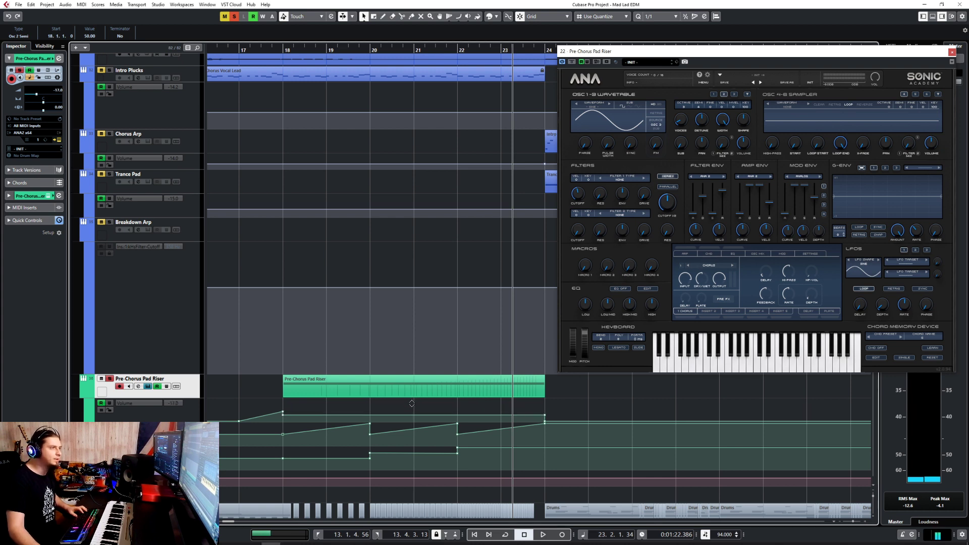
{"action": "left_click", "coordinate": [283, 412]}
{"action": "key", "text": "Delete"}
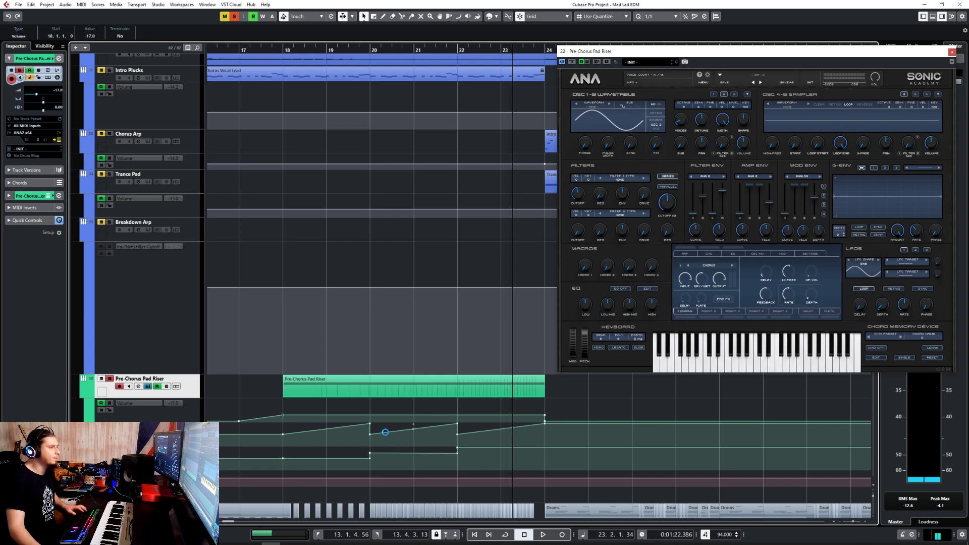
- Play the riser from bar 17 into the chorus to check the automation, and close the ANA2 window
{"action": "scroll", "coordinate": [385, 432], "scroll_direction": "down", "scroll_amount": 3}
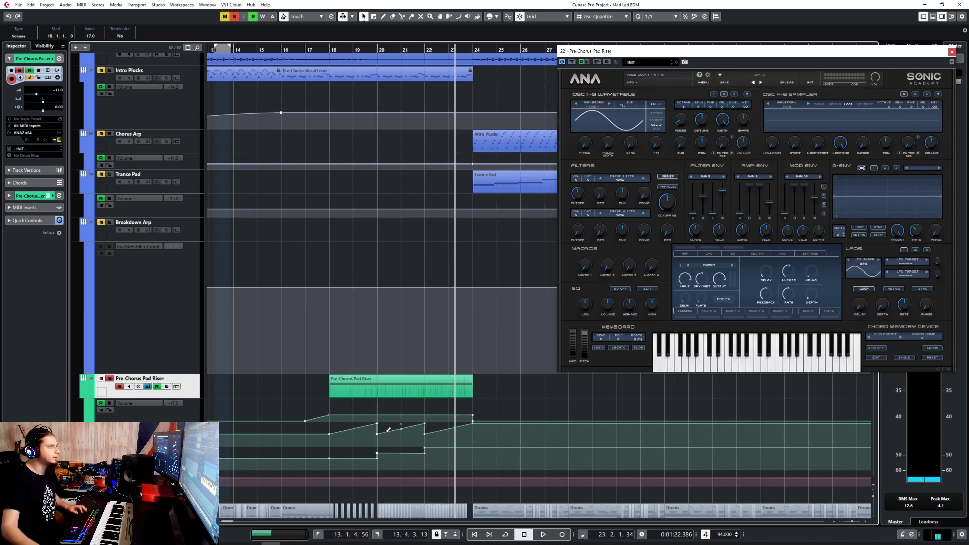
{"action": "left_click", "coordinate": [305, 51]}
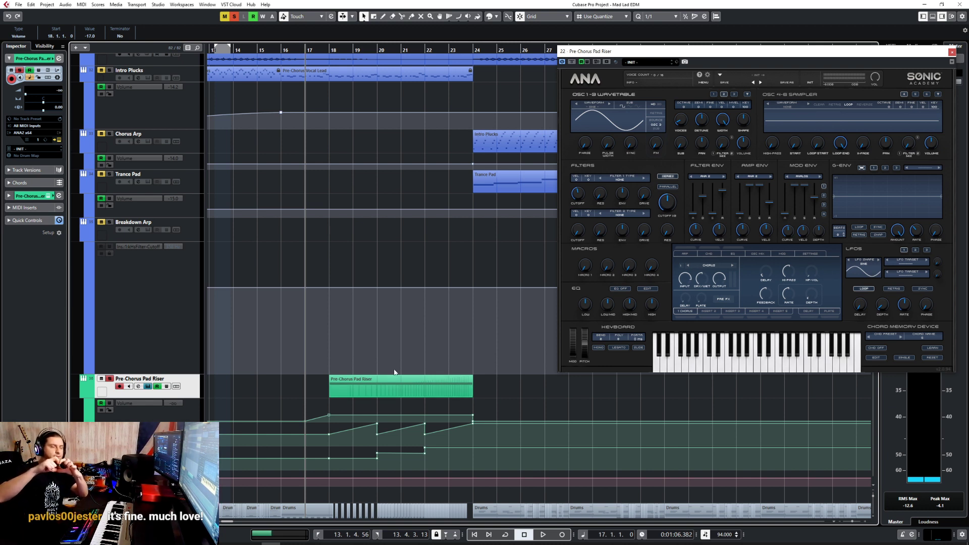
{"action": "key", "text": "space"}
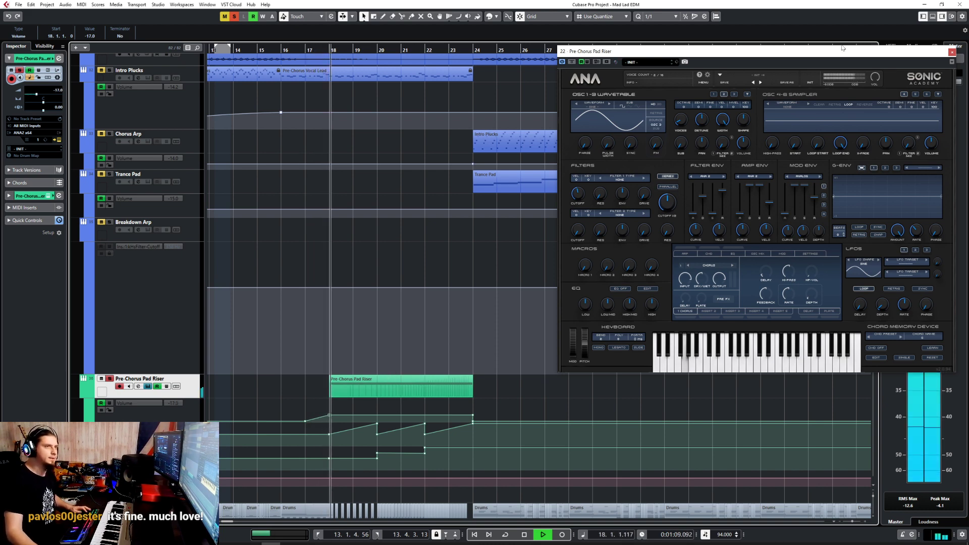
{"action": "left_click_drag", "start_coordinate": [739, 52], "coordinate": [463, 86]}
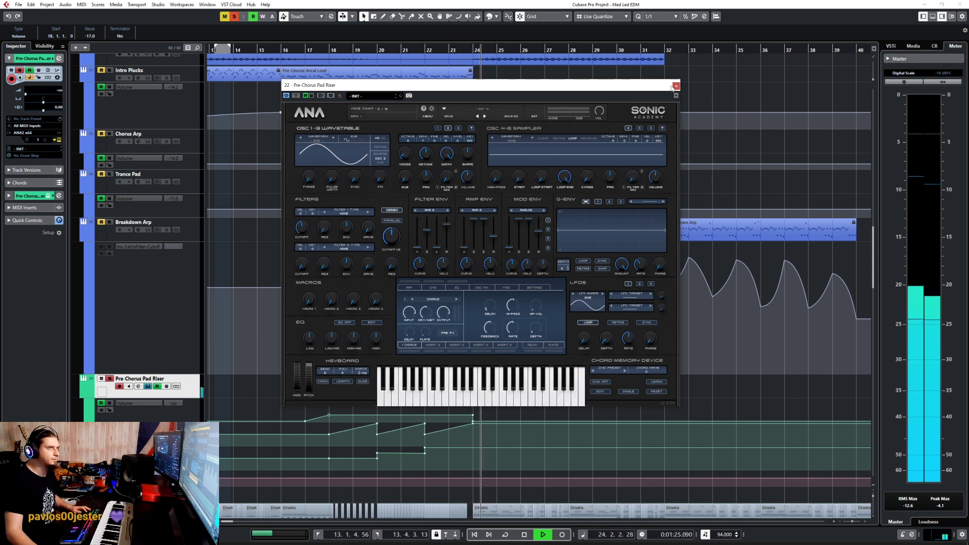
{"action": "left_click", "coordinate": [675, 86]}
{"action": "key", "text": "space"}
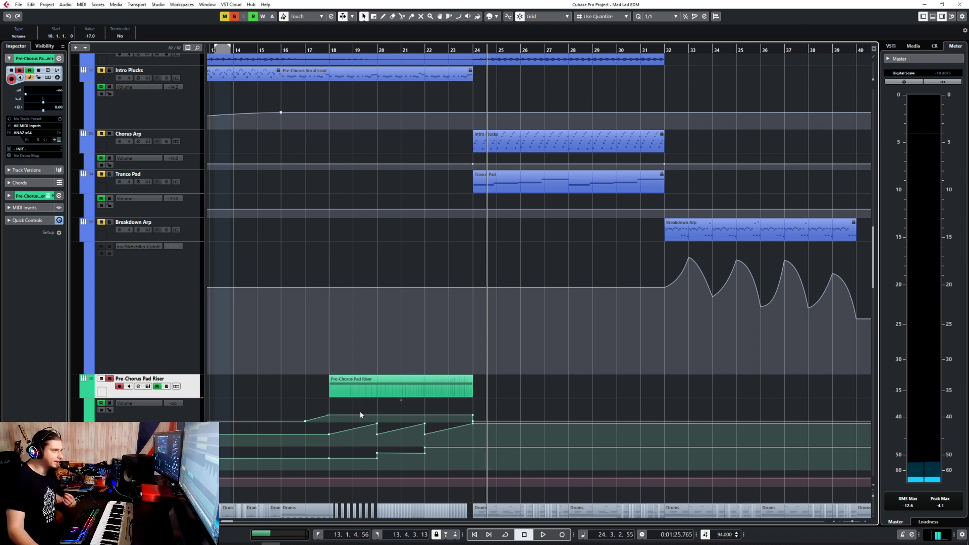
- Transpose the riser part's note down an octave to G0 and delete all of the part's pitch bend events
{"action": "double_click", "coordinate": [401, 392]}
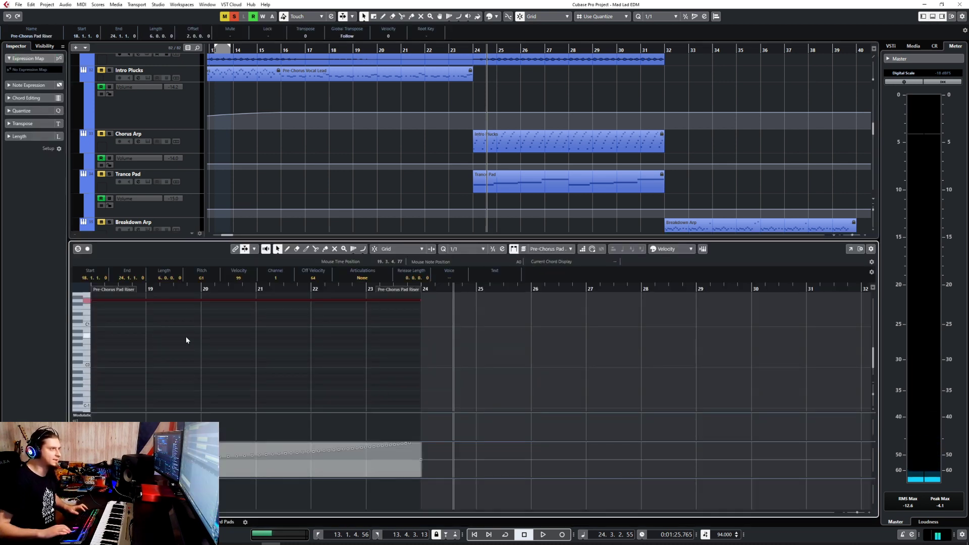
{"action": "left_click", "coordinate": [132, 444]}
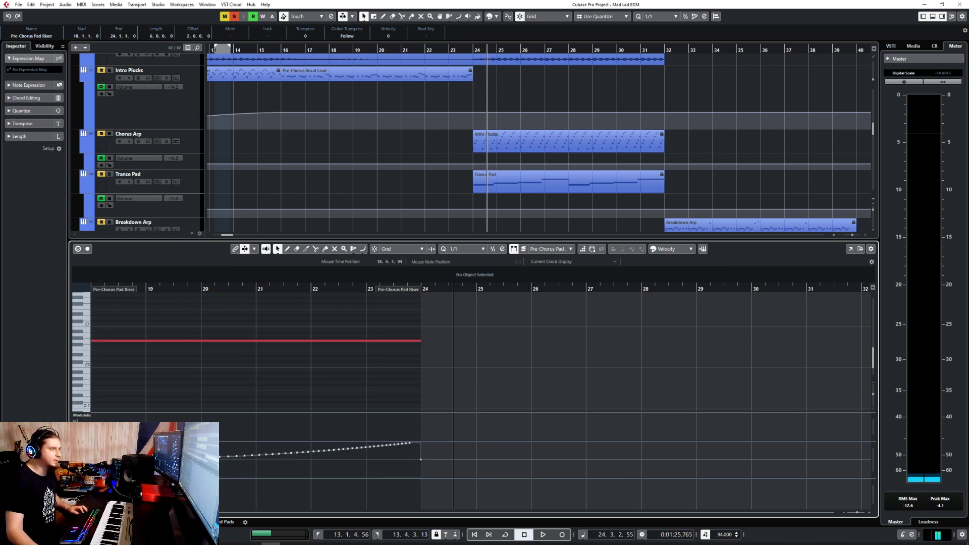
{"action": "left_click_drag", "start_coordinate": [215, 443], "coordinate": [404, 477]}
{"action": "key", "text": "Delete"}
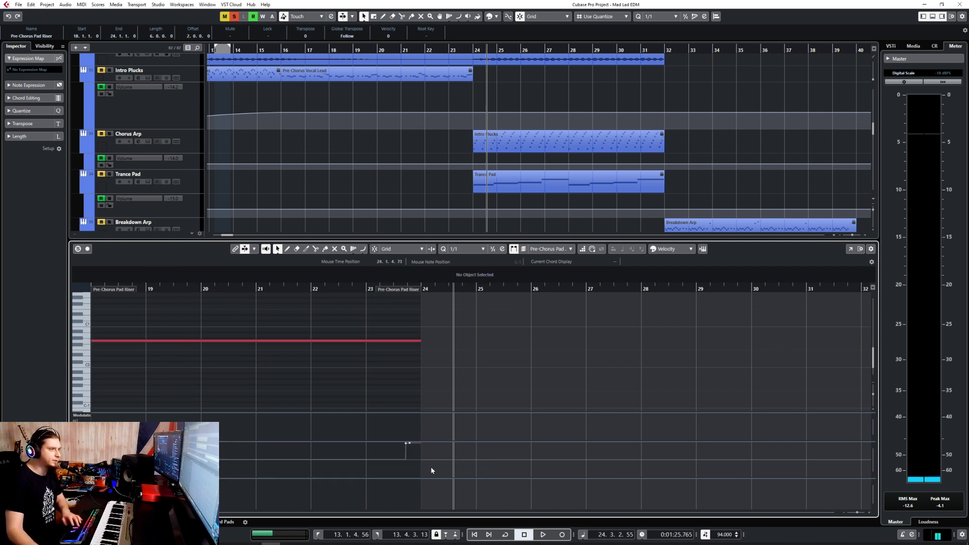
{"action": "key", "text": "Left"}
{"action": "key", "text": "Delete"}
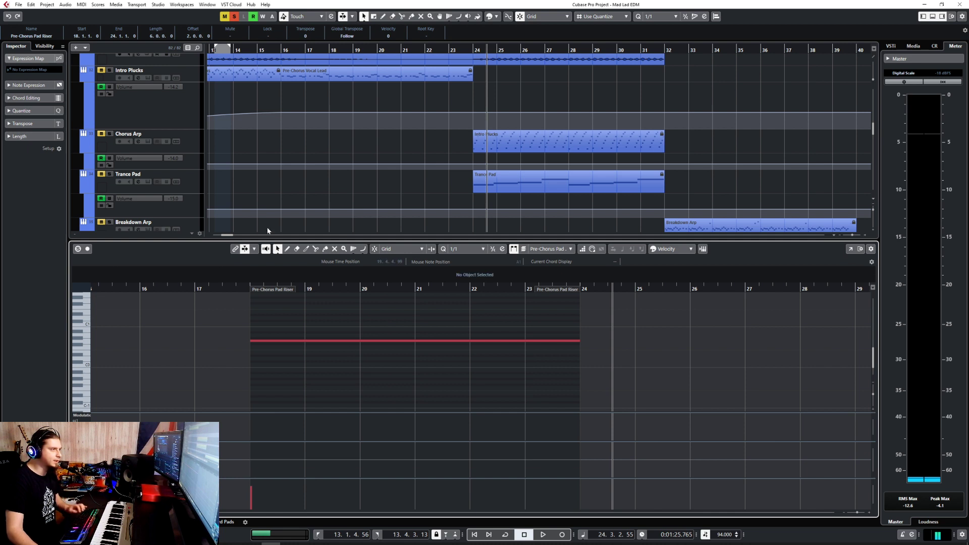
- Play the riser again from just before bar 18 and recheck its MIDI part without the pitch bend
{"action": "left_click", "coordinate": [248, 285]}
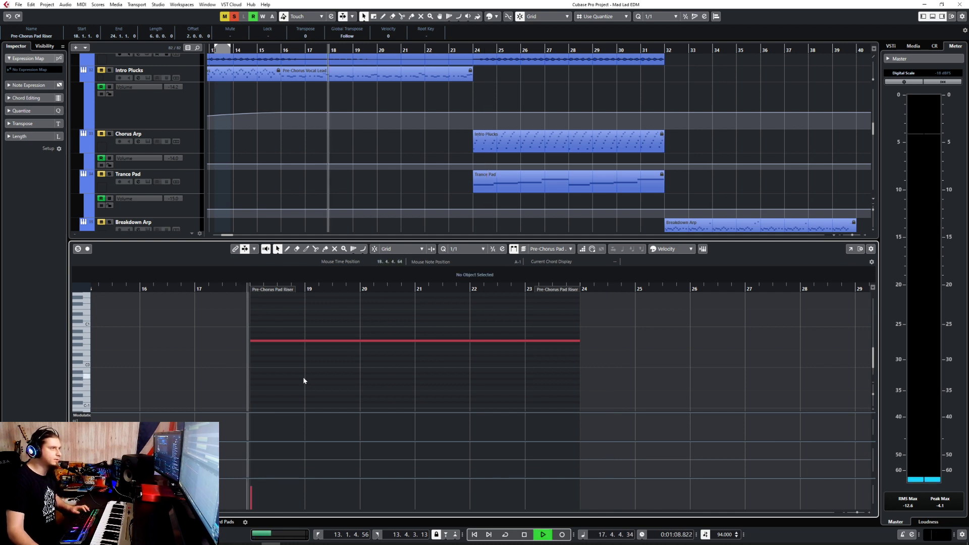
{"action": "key", "text": "Return"}
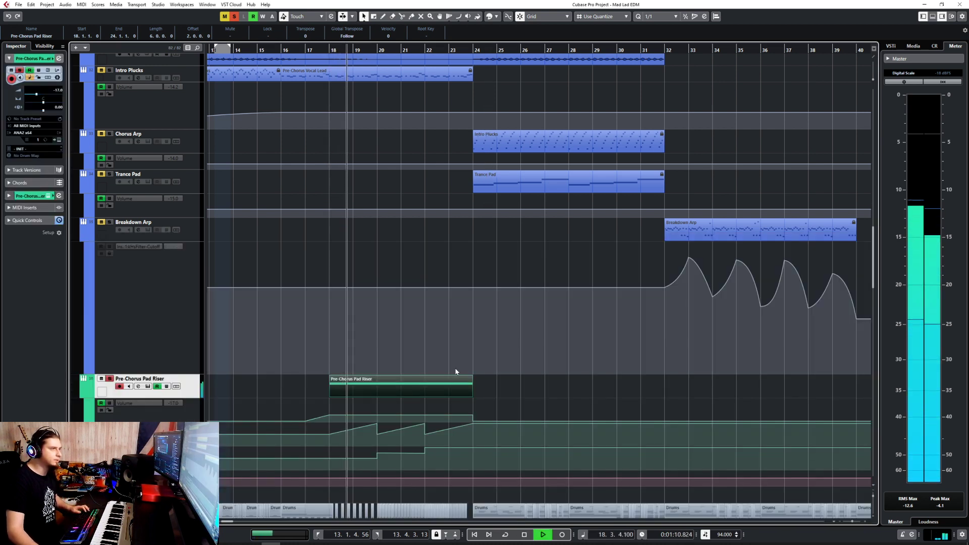
{"action": "double_click", "coordinate": [420, 387]}
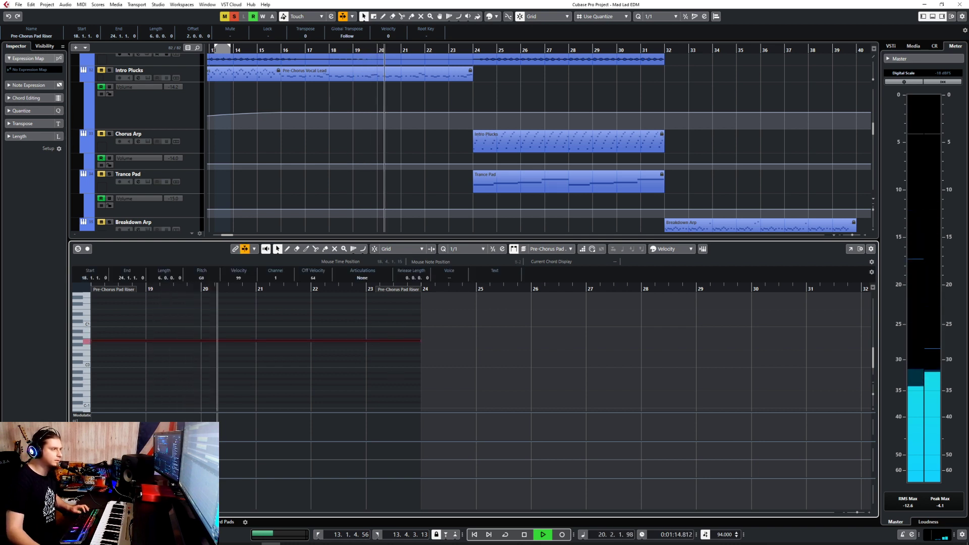
{"action": "key", "text": "Return"}
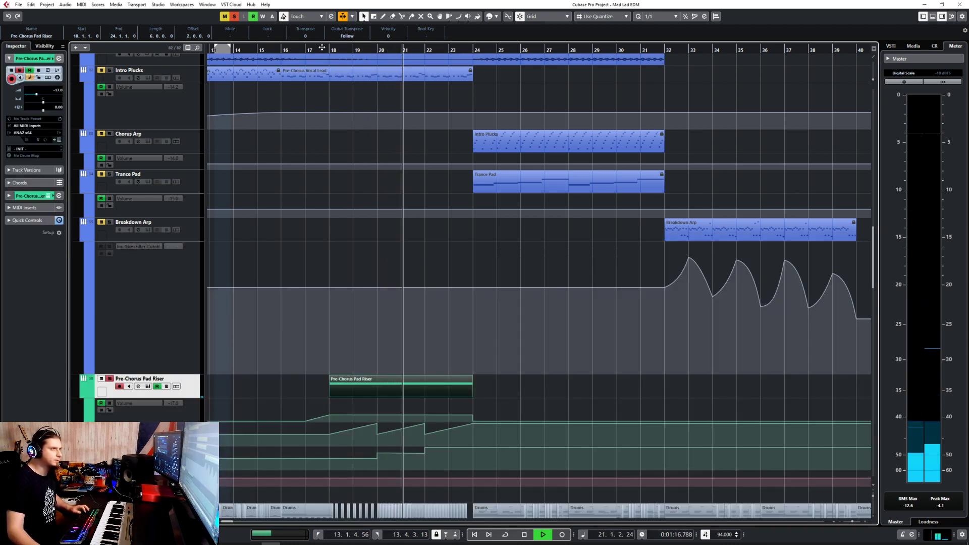
{"action": "left_click", "coordinate": [322, 47]}
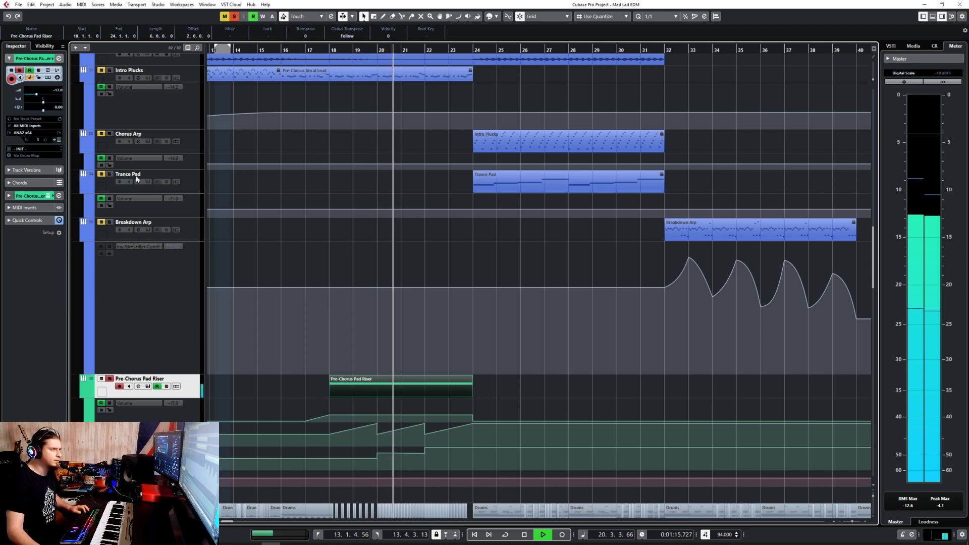
{"action": "key", "text": "space"}
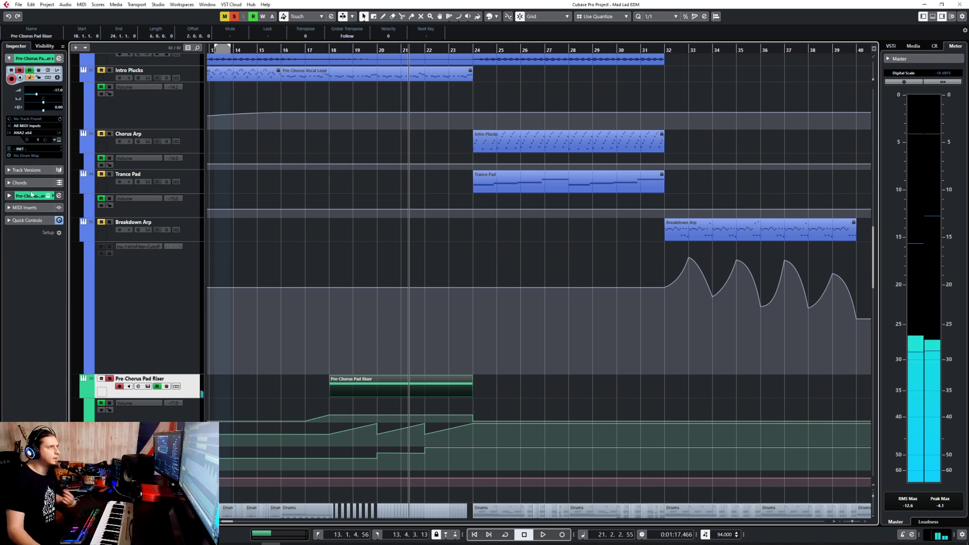
- Insert RoomWorks SE in the second insert slot of the Pre-Chorus Pad Riser channel, and close the plug-in and MixConsole
{"action": "key", "text": "F3"}
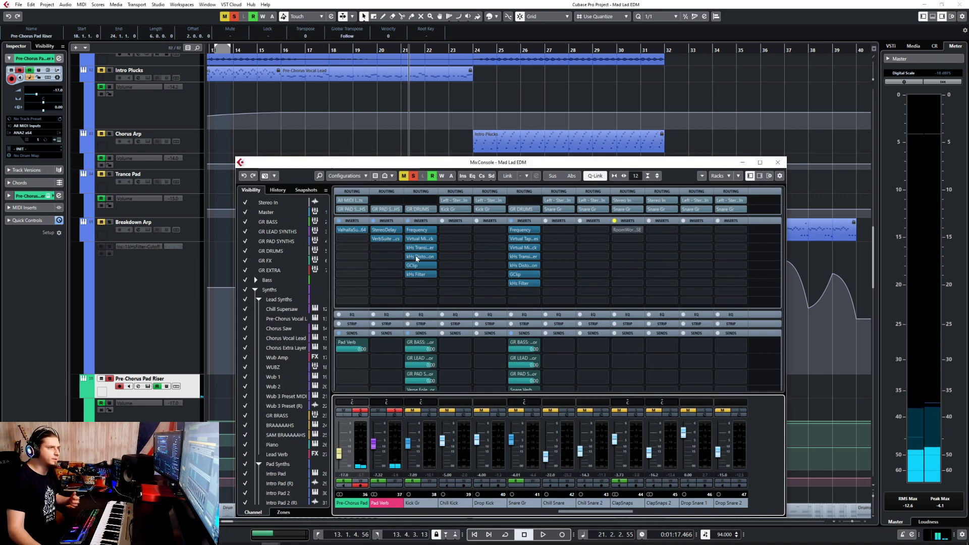
{"action": "left_click", "coordinate": [365, 240]}
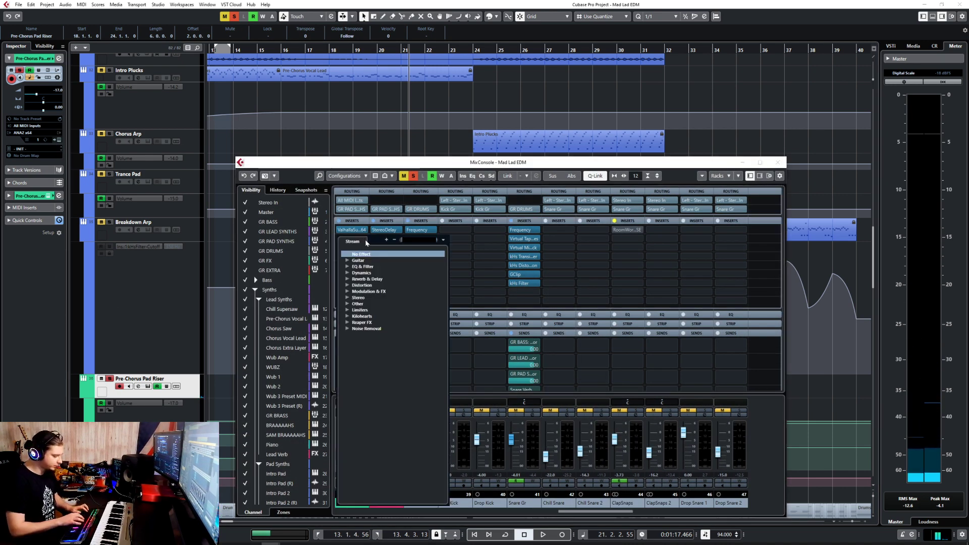
{"action": "type", "text": "room"}
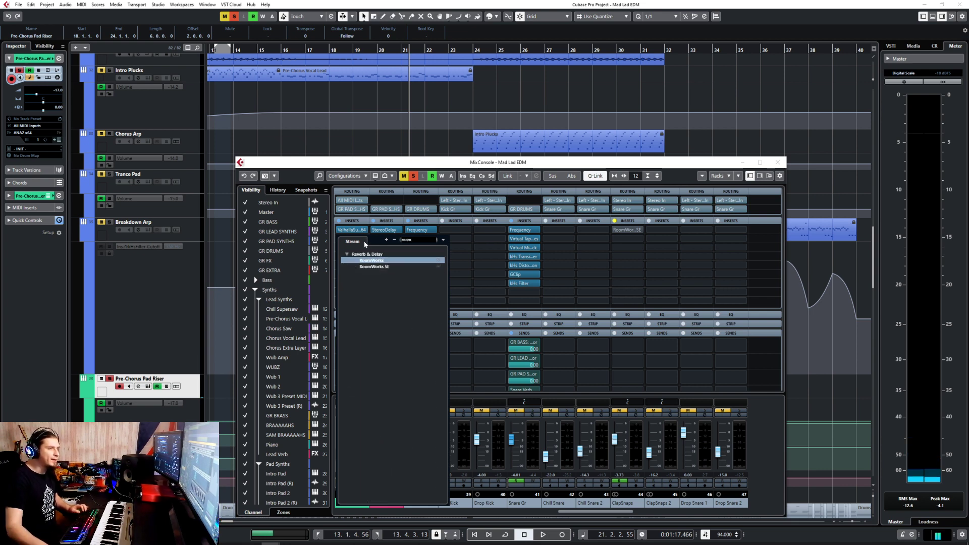
{"action": "left_click", "coordinate": [375, 267]}
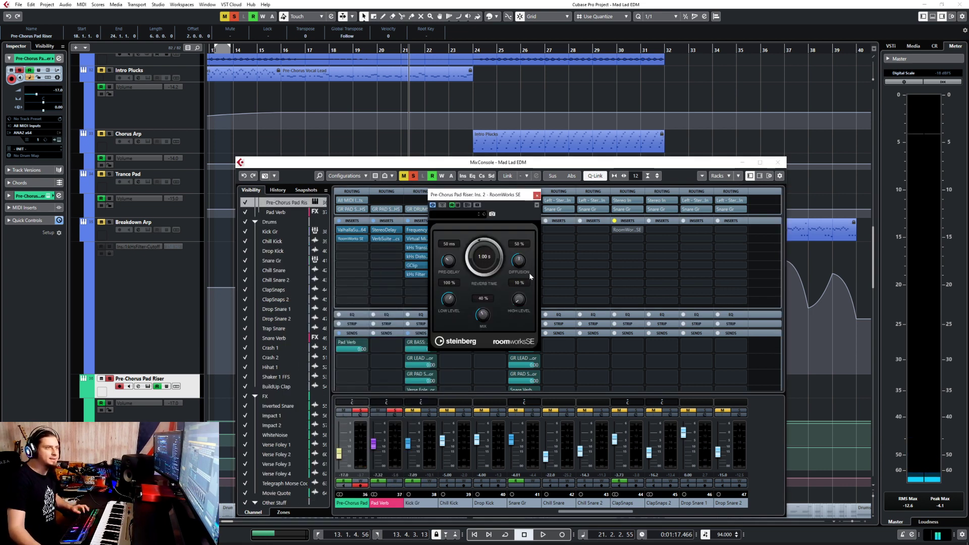
{"action": "left_click", "coordinate": [537, 195]}
{"action": "left_click", "coordinate": [778, 162]}
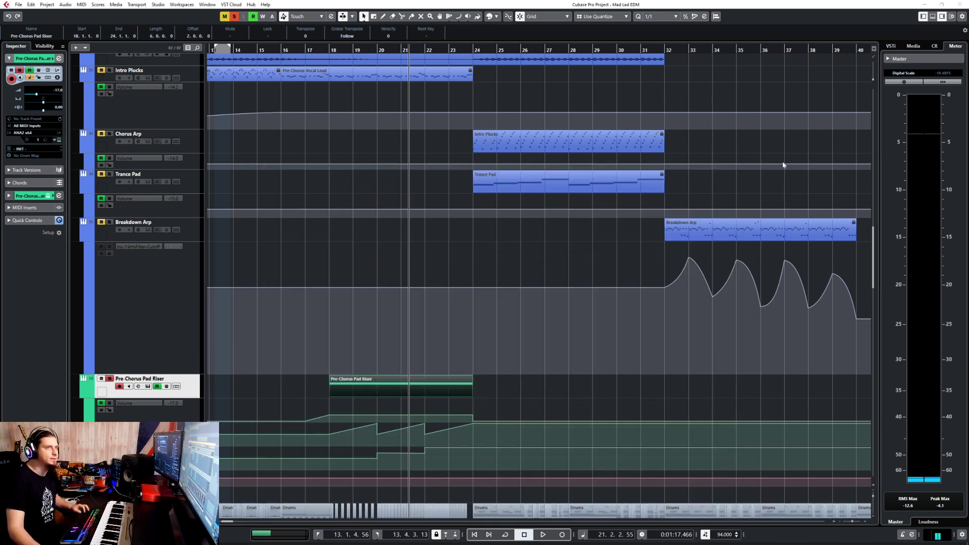
- Play the riser from bar 18 while turning up the sync and FM amounts of oscillator 1 in ANA2
{"action": "left_click", "coordinate": [329, 55]}
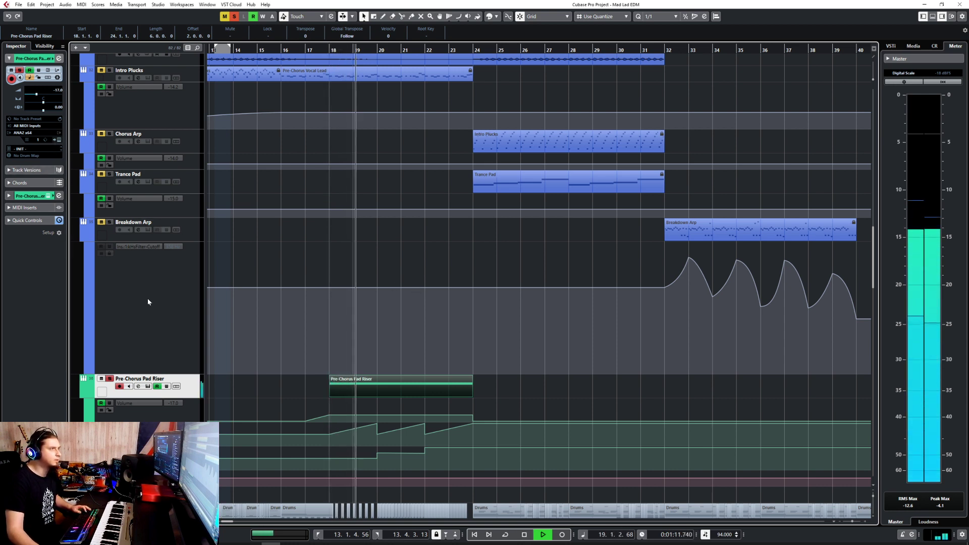
{"action": "left_click", "coordinate": [59, 140]}
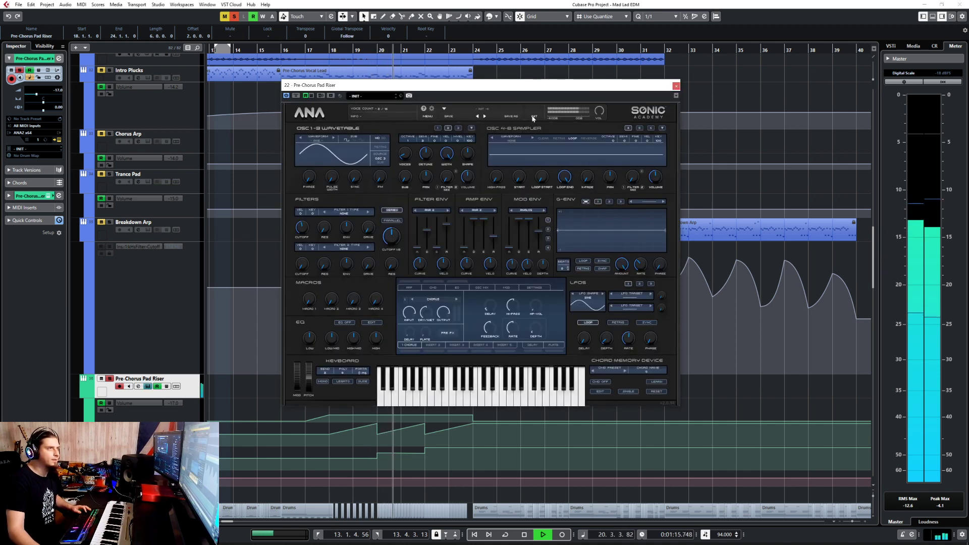
{"action": "left_click", "coordinate": [458, 128]}
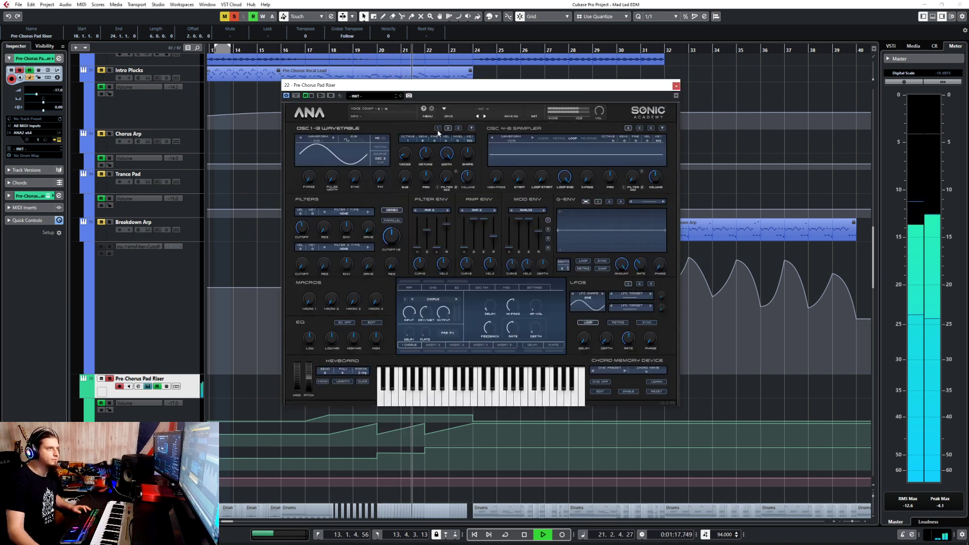
{"action": "left_click", "coordinate": [438, 129]}
{"action": "mouse_move", "coordinate": [379, 177]}
{"action": "left_mouse_down"}
{"action": "mouse_move", "coordinate": [378, 217]}
{"action": "mouse_move", "coordinate": [392, 174]}
{"action": "left_mouse_up"}
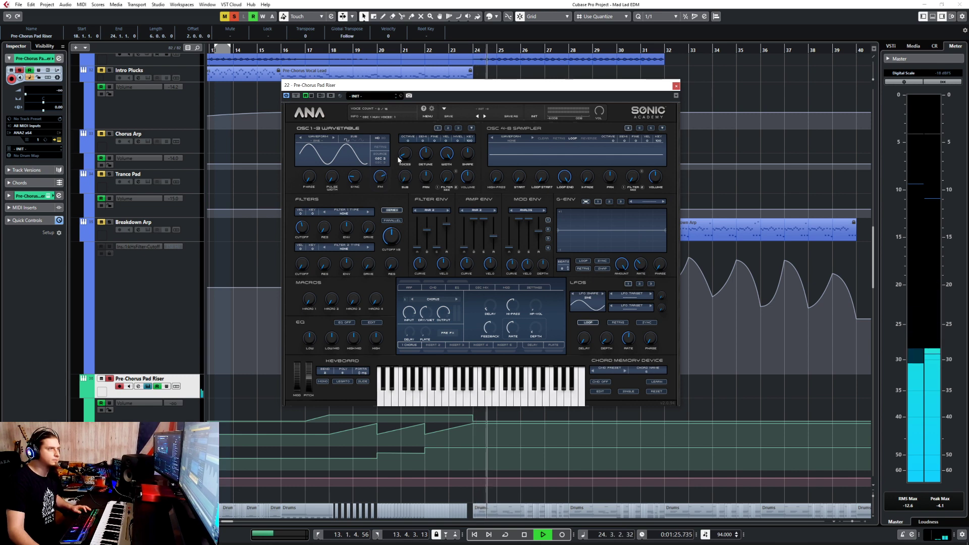
{"action": "key", "text": "space"}
- Replay the riser from bar 18 while adjusting oscillator 1's FM amount with ANA2 moved aside, and close its window
{"action": "left_click", "coordinate": [327, 48]}
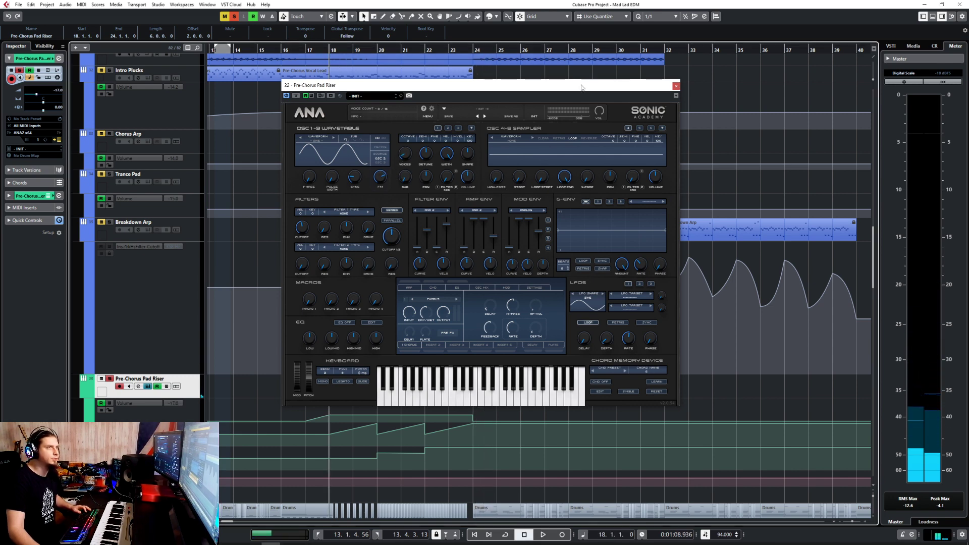
{"action": "left_click_drag", "start_coordinate": [437, 85], "coordinate": [650, 122]}
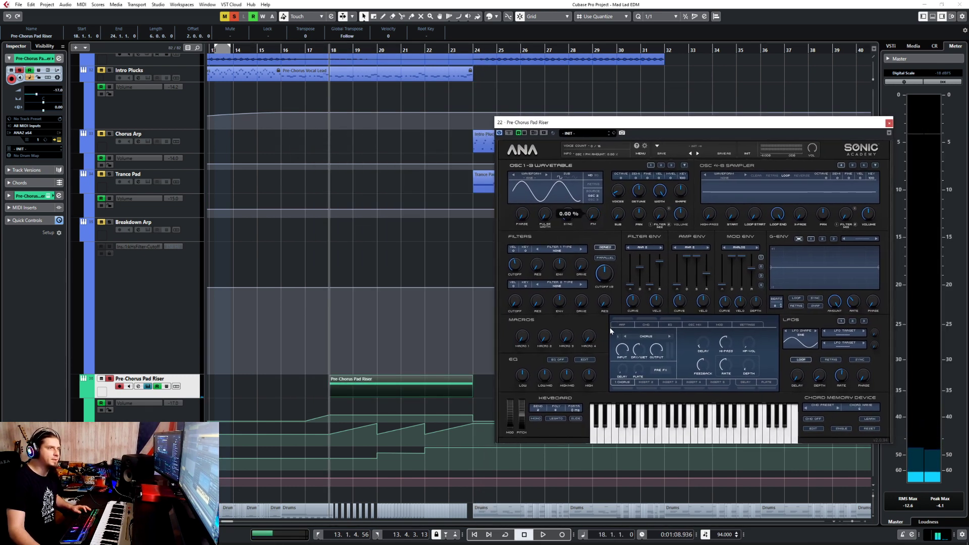
{"action": "left_click_drag", "start_coordinate": [594, 216], "coordinate": [655, 124]}
{"action": "key", "text": "space"}
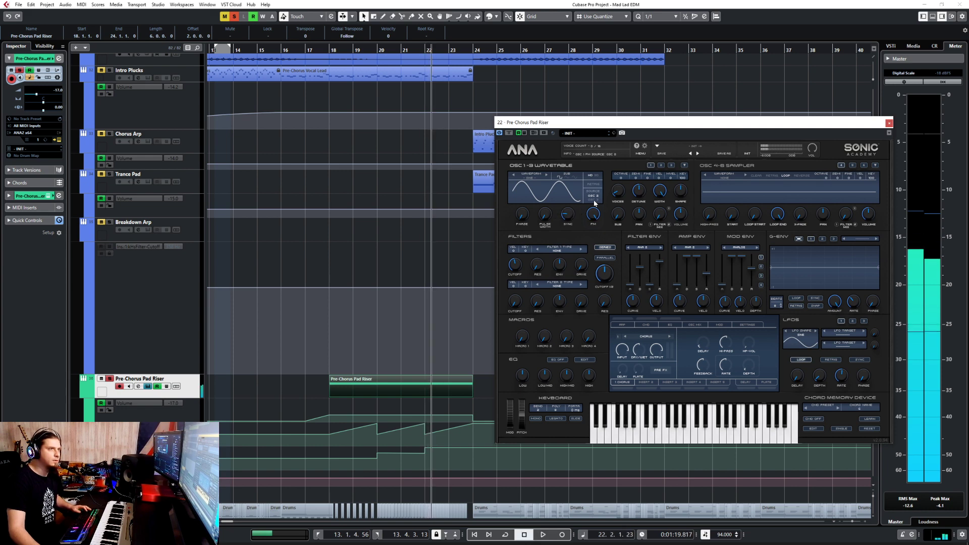
{"action": "left_click", "coordinate": [889, 123]}
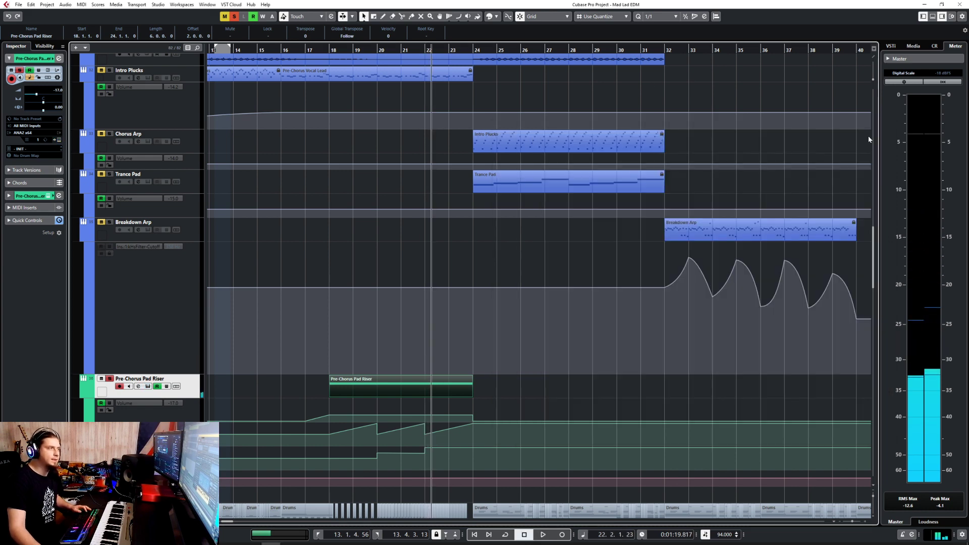
- Add an automation lane under the Pre-Chorus Pad Riser track and assign it to ANA2's Osc 1 FM amount
{"action": "scroll", "coordinate": [237, 399], "scroll_direction": "down", "scroll_amount": 4}
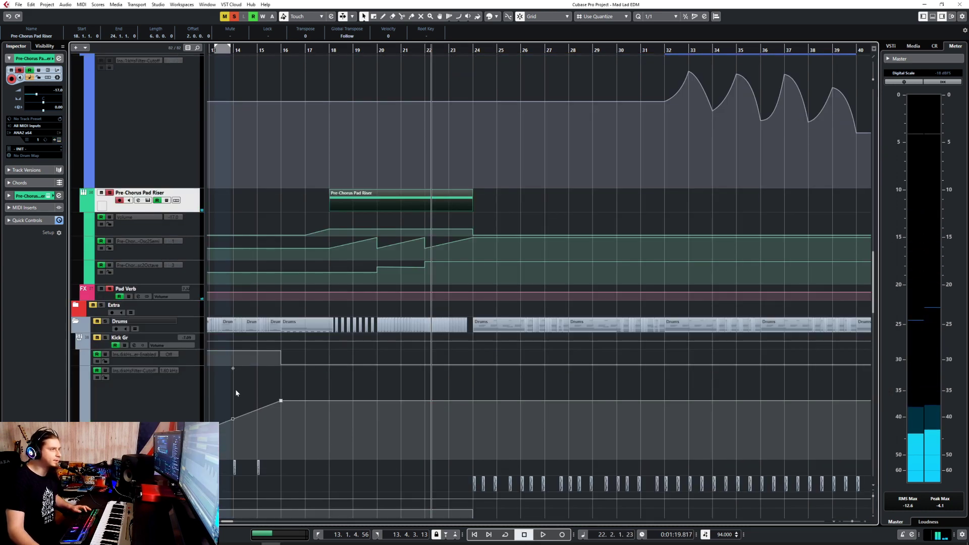
{"action": "left_click", "coordinate": [87, 283]}
{"action": "left_click", "coordinate": [145, 290]}
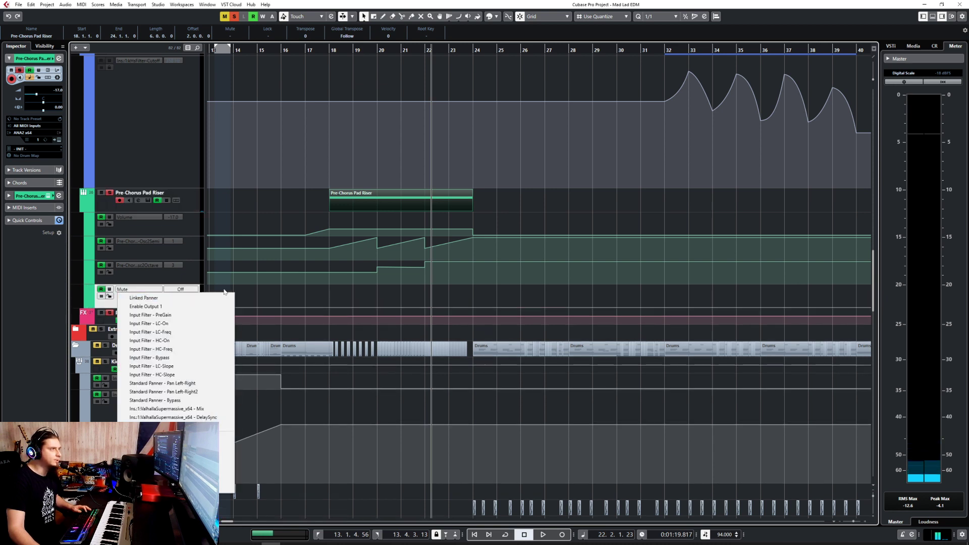
{"action": "left_click", "coordinate": [146, 426]}
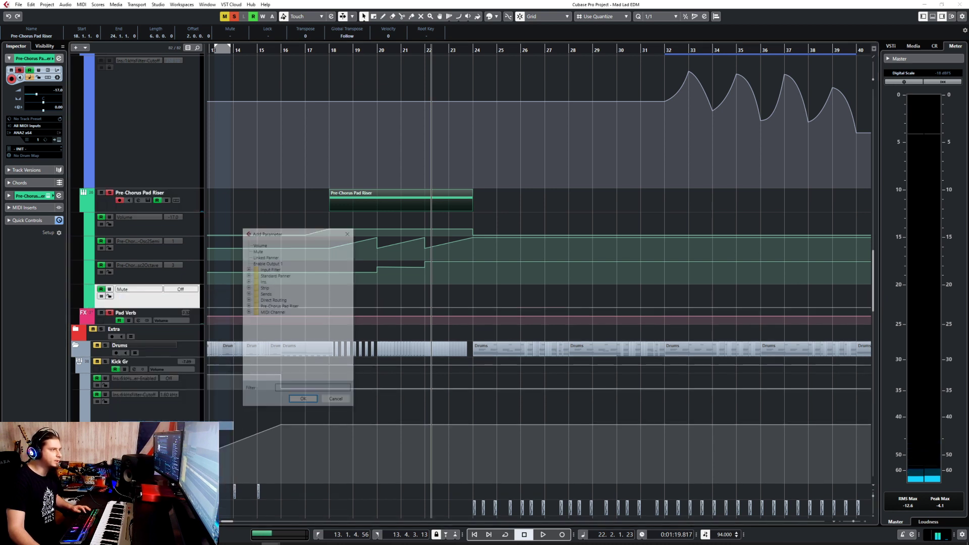
{"action": "left_click", "coordinate": [248, 282]}
{"action": "left_click", "coordinate": [248, 282]}
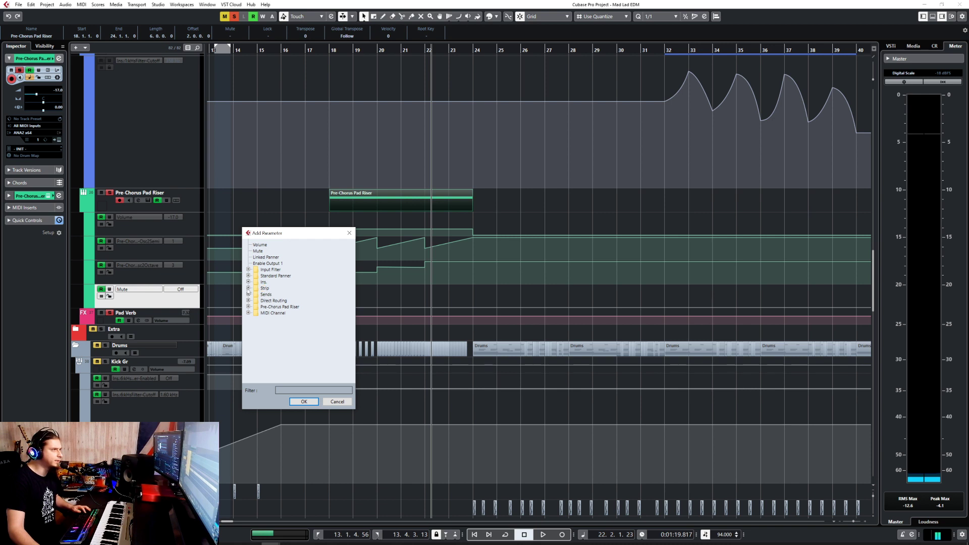
{"action": "left_click", "coordinate": [248, 307]}
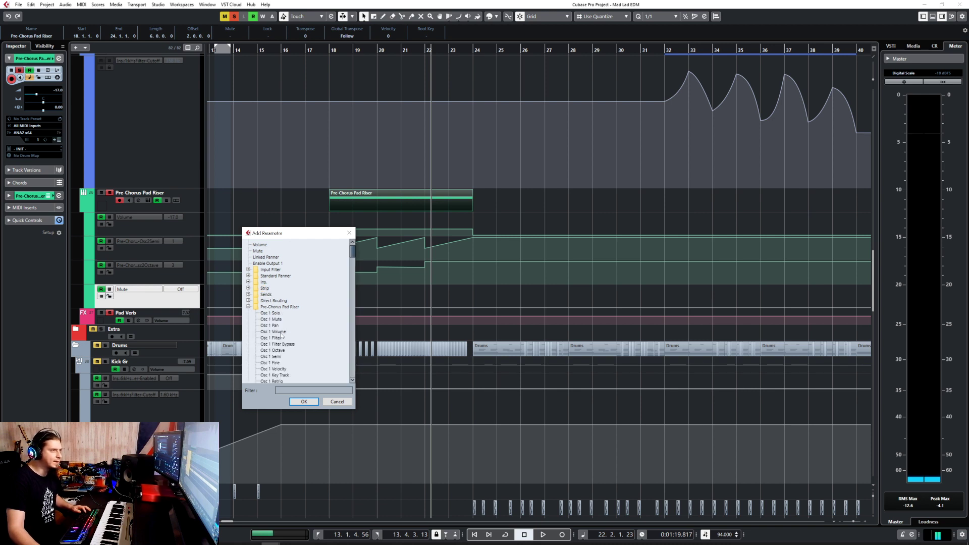
{"action": "scroll", "coordinate": [282, 335], "scroll_direction": "down", "scroll_amount": 8}
{"action": "scroll", "coordinate": [282, 335], "scroll_direction": "up", "scroll_amount": 10}
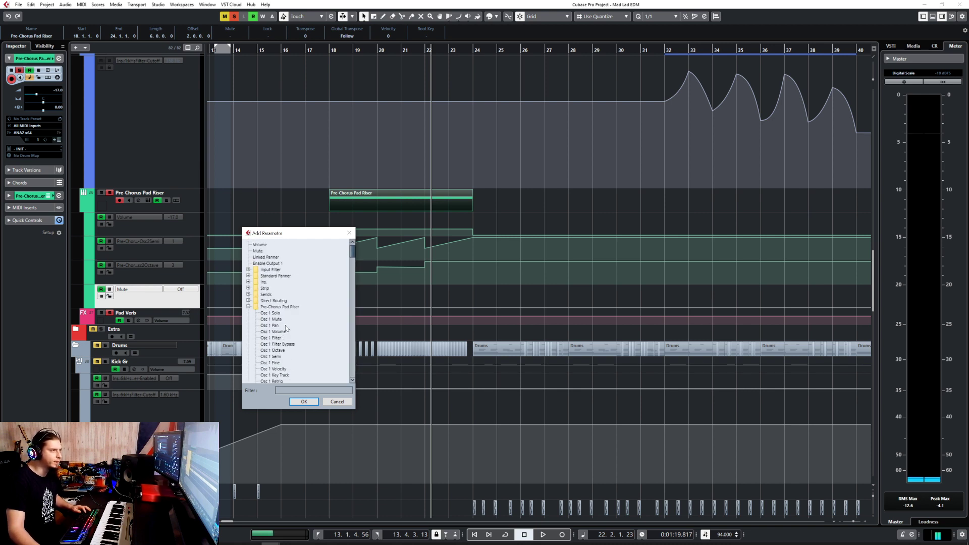
{"action": "scroll", "coordinate": [286, 331], "scroll_direction": "down", "scroll_amount": 2}
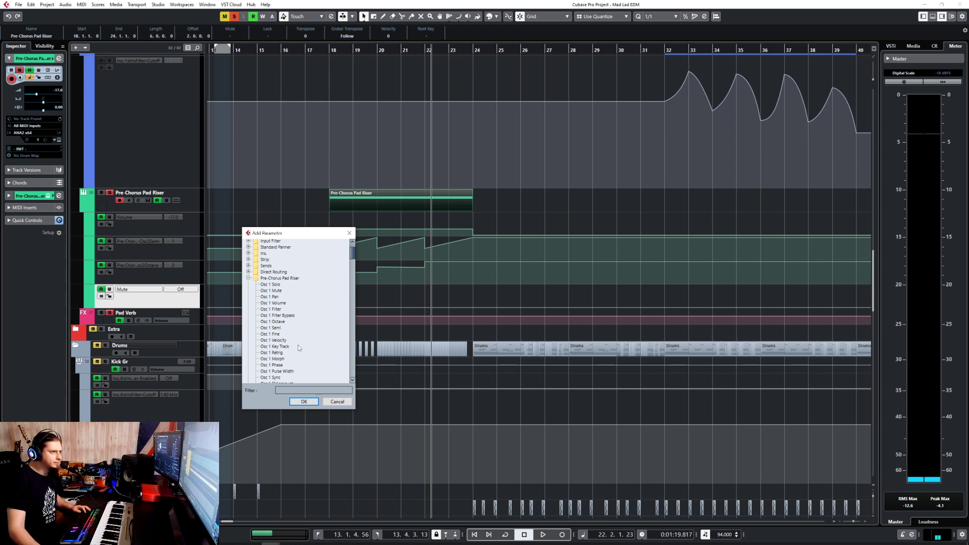
{"action": "scroll", "coordinate": [295, 347], "scroll_direction": "down", "scroll_amount": 2}
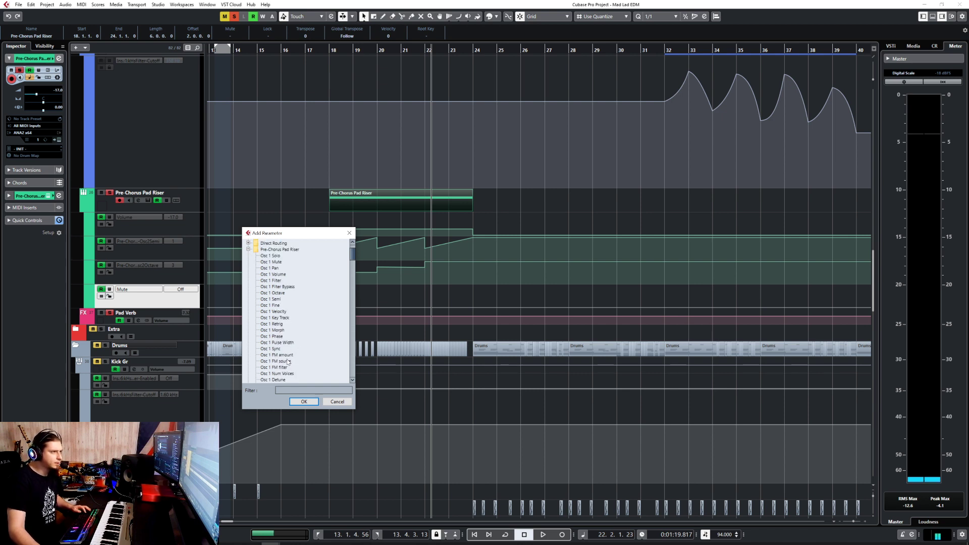
{"action": "double_click", "coordinate": [285, 355]}
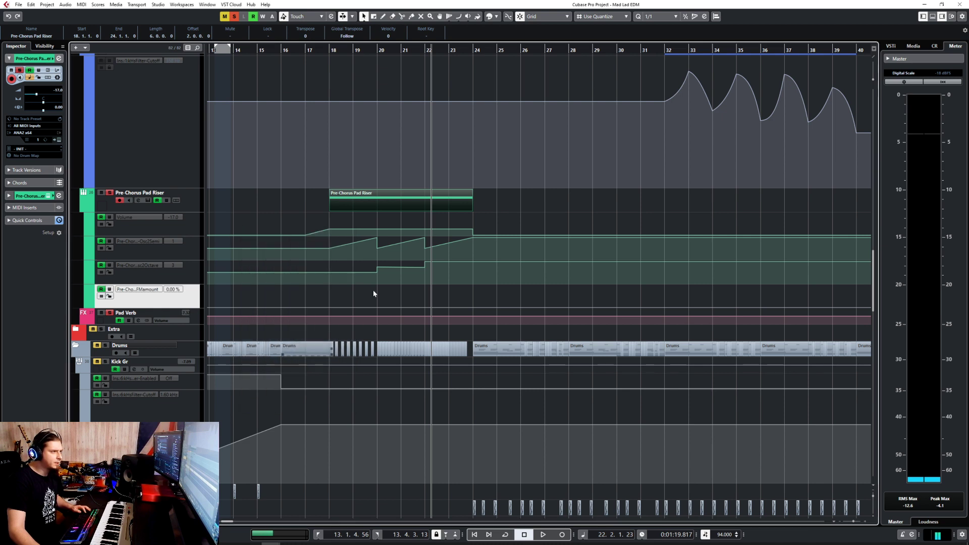
- Ramp the Osc 1 FM amount automation from 0 at bar 18 to 100 at bar 24, and audition it in the full mix
{"action": "left_click", "coordinate": [329, 308]}
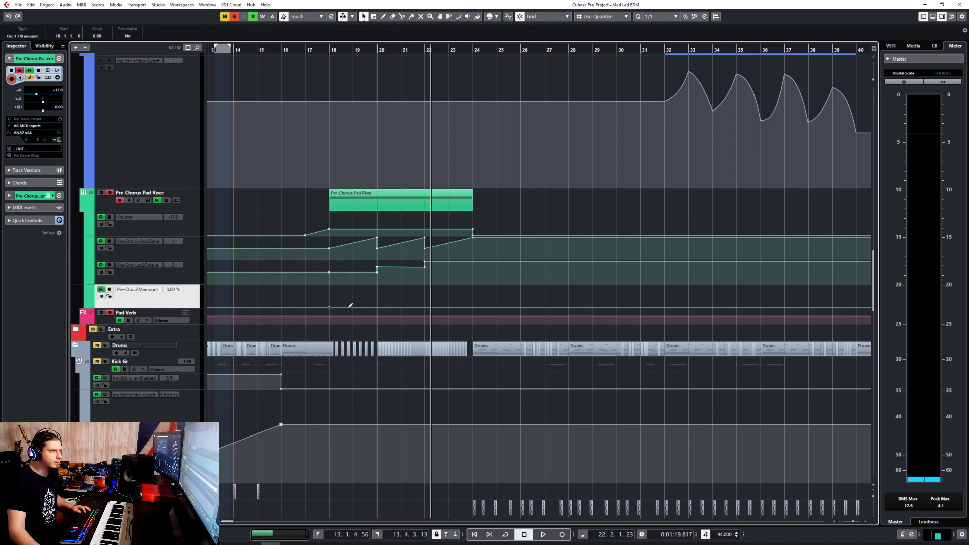
{"action": "left_click_drag", "start_coordinate": [350, 305], "coordinate": [473, 252]}
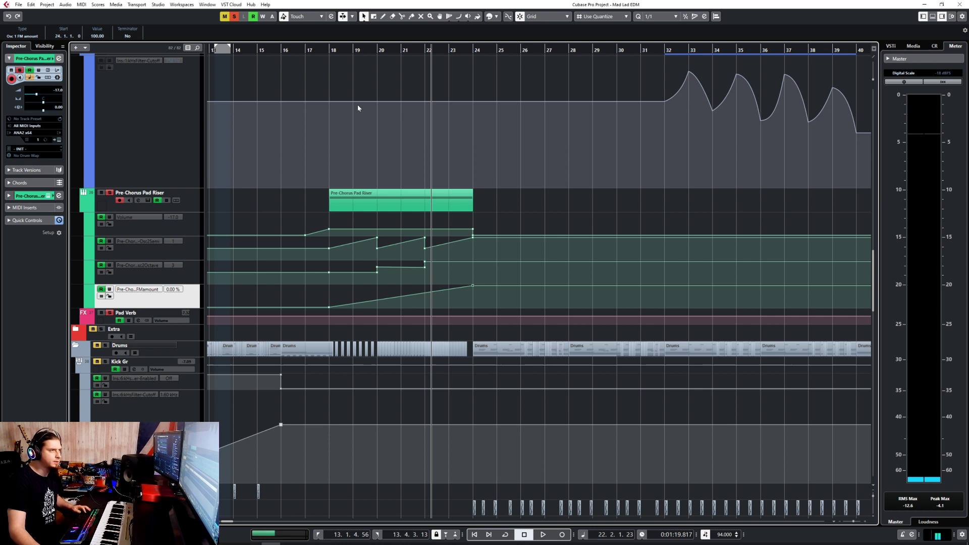
{"action": "left_click", "coordinate": [328, 51]}
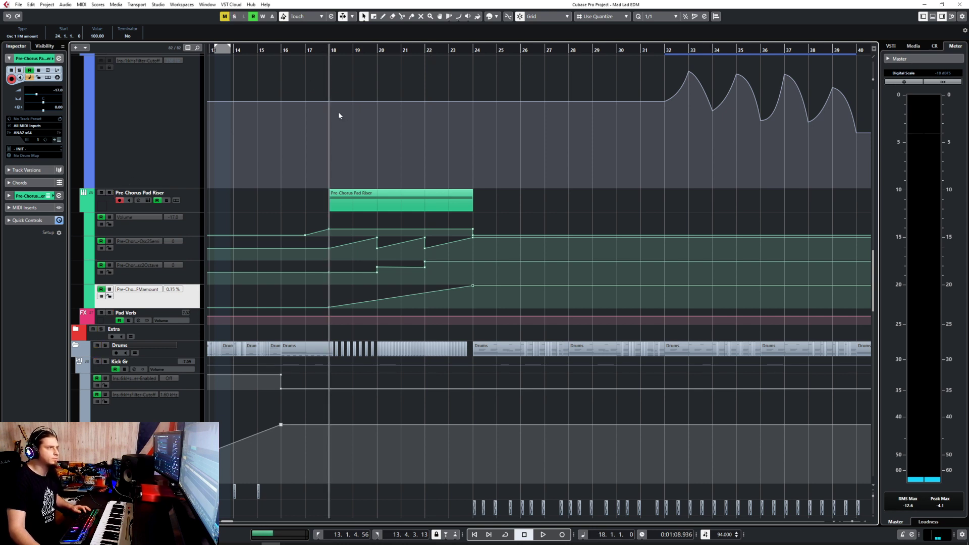
{"action": "key", "text": "space"}
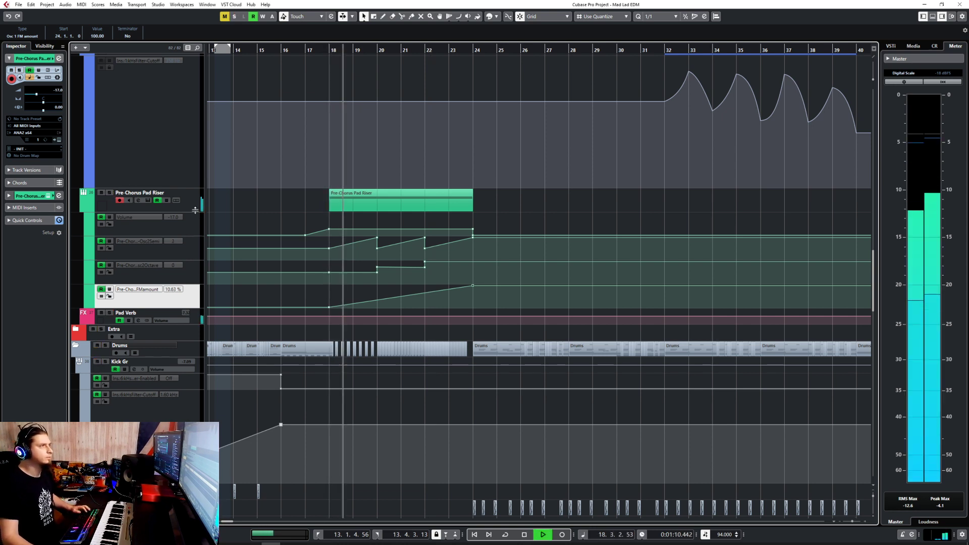
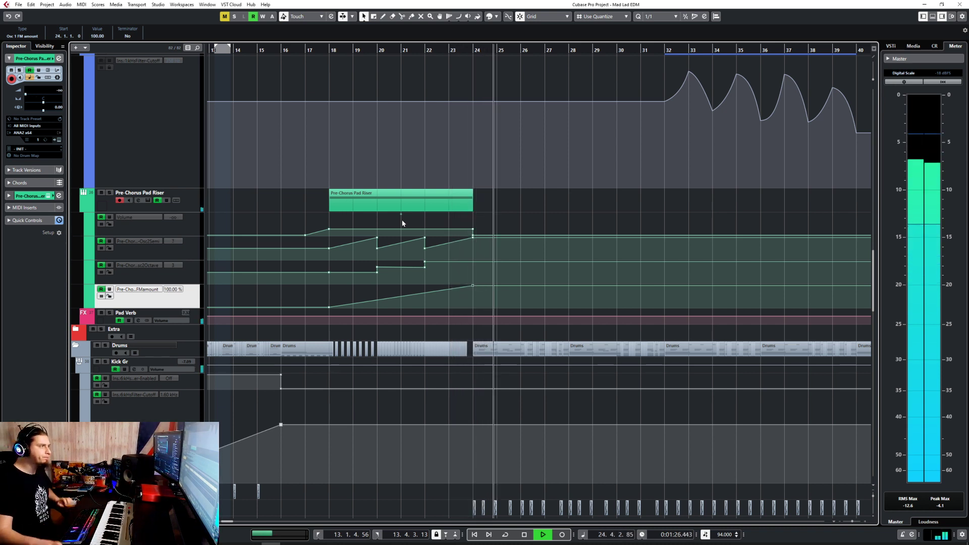
{"action": "key", "text": "space"}
{"action": "left_click", "coordinate": [403, 203]}
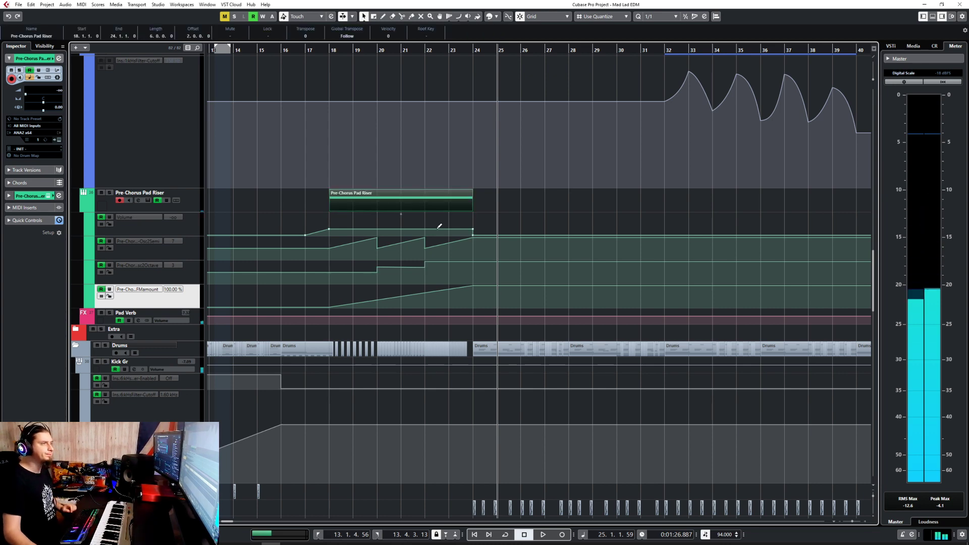
- Open ANA2 for the Pre-Chorus Pad Riser track, move its window aside and show the Plate reverb in its effects section
{"action": "left_click", "coordinate": [185, 204]}
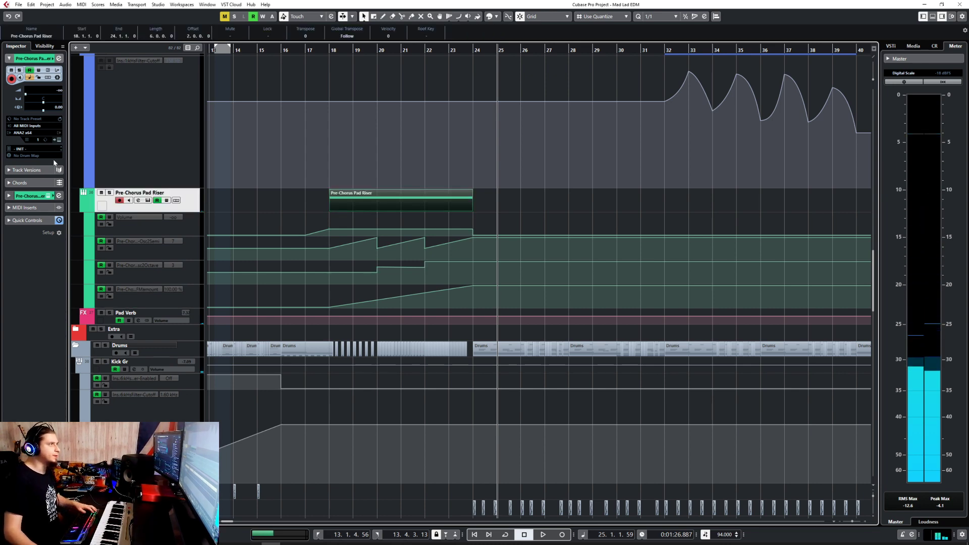
{"action": "left_click", "coordinate": [59, 140]}
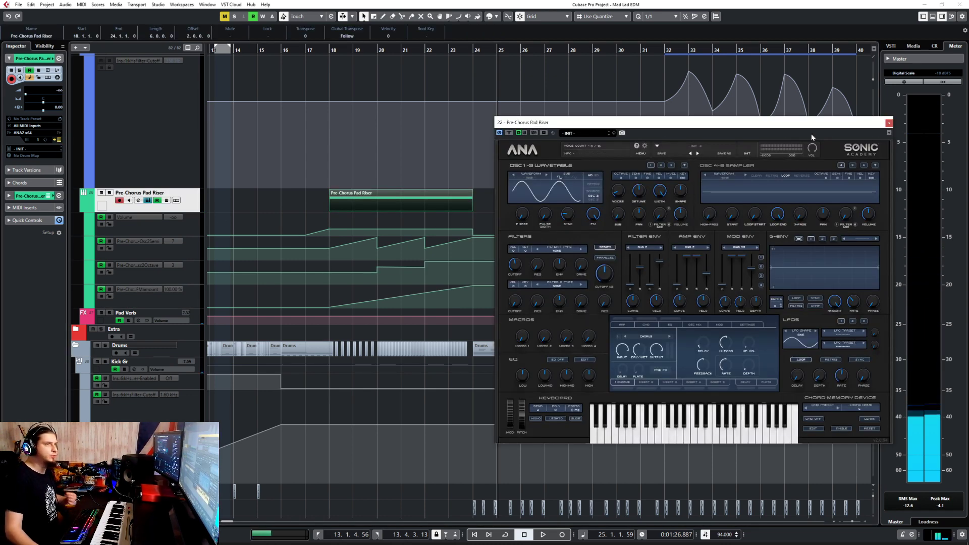
{"action": "left_click", "coordinate": [888, 123]}
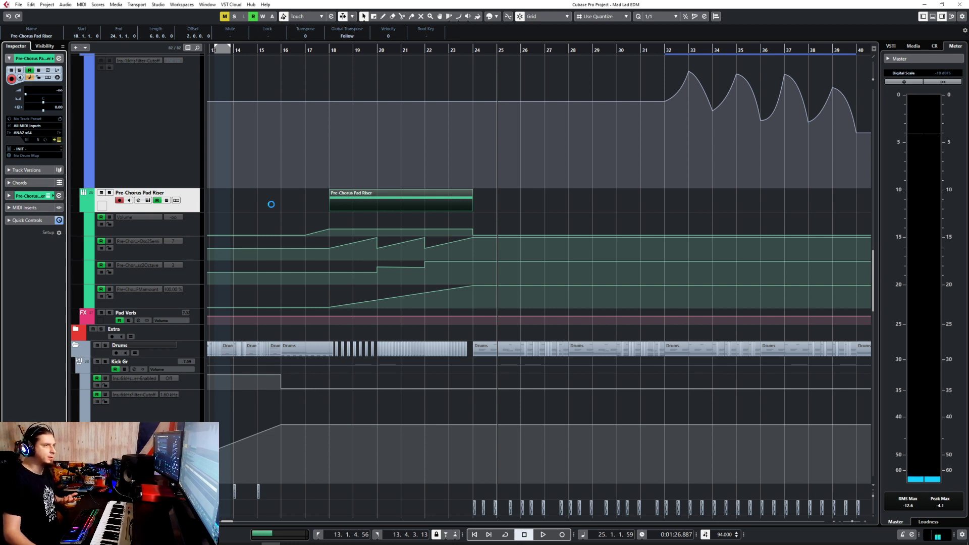
{"action": "left_click_drag", "start_coordinate": [663, 124], "coordinate": [338, 170]}
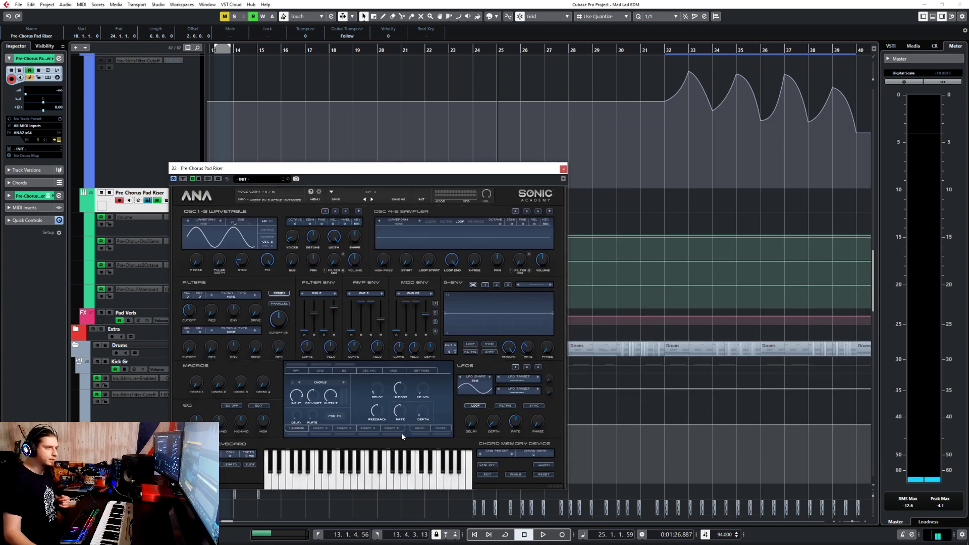
{"action": "left_click", "coordinate": [441, 430]}
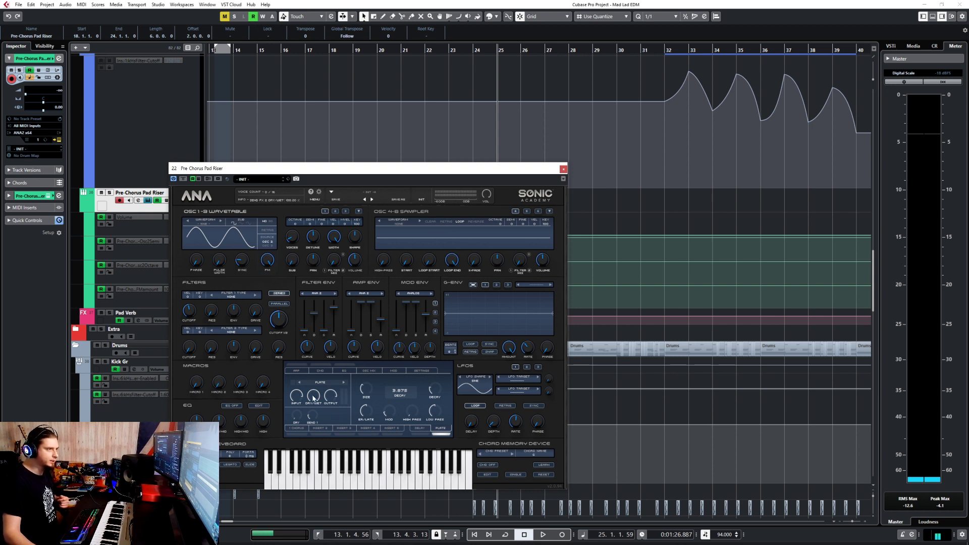
- Replace ANA2's Plate reverb with Verbatron while the riser plays in the mix, close the synth window and return to bar 18
{"action": "left_click", "coordinate": [385, 51]}
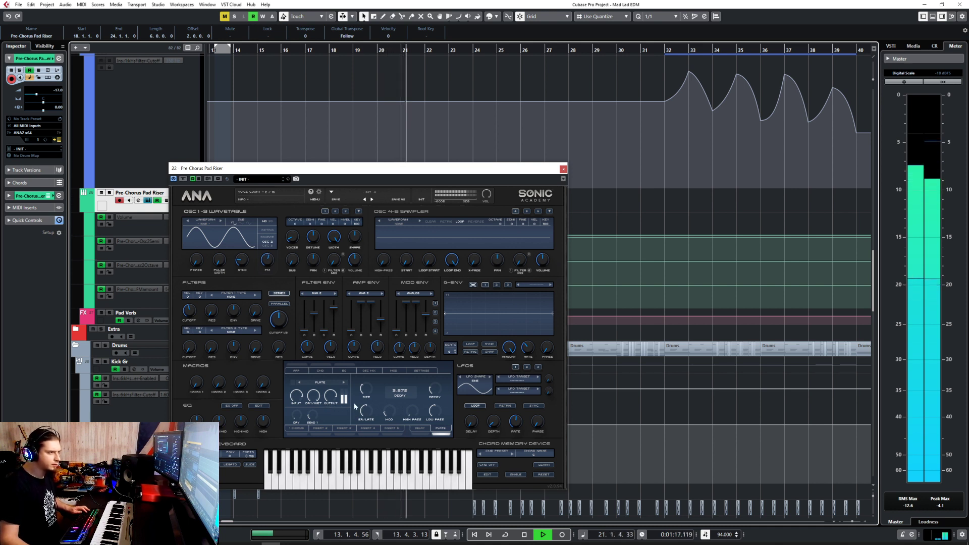
{"action": "left_click", "coordinate": [320, 382]}
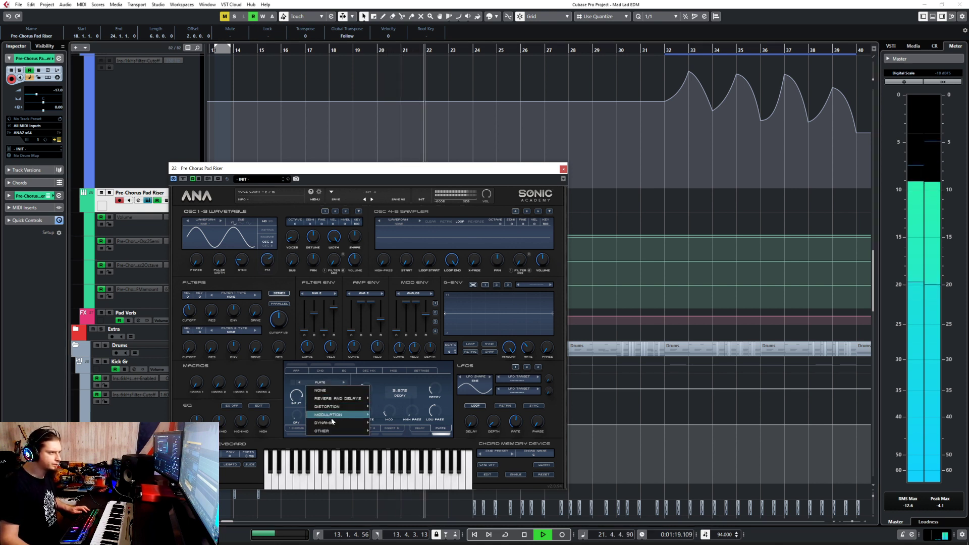
{"action": "mouse_move", "coordinate": [353, 398]}
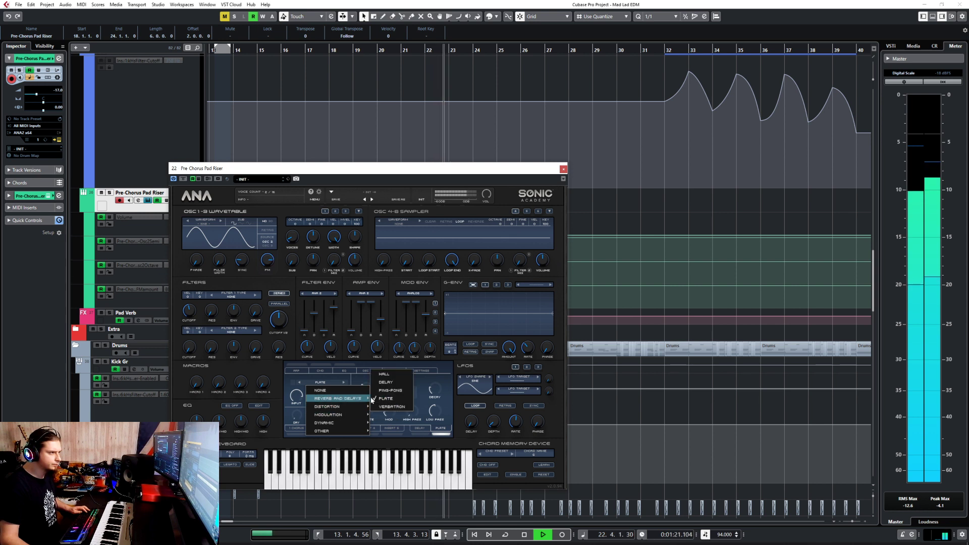
{"action": "left_click", "coordinate": [391, 406]}
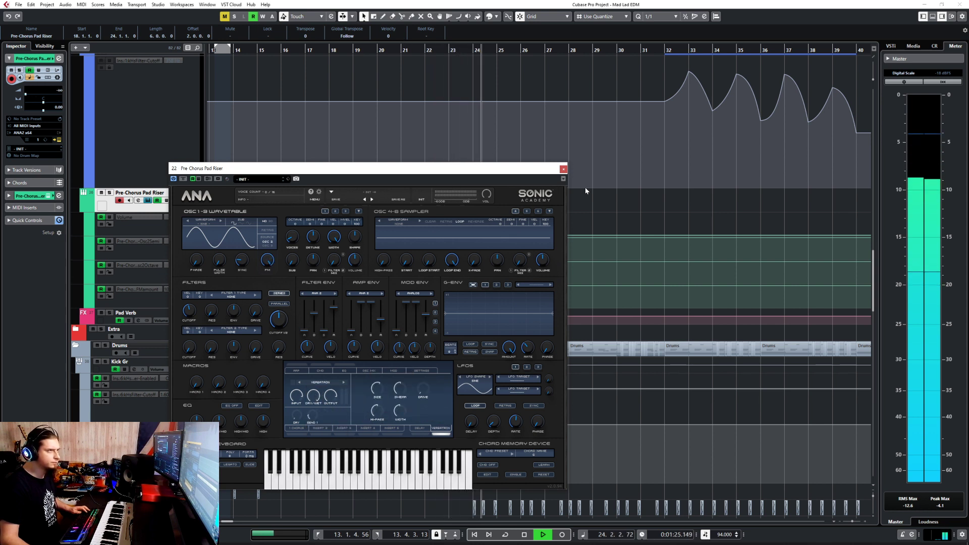
{"action": "key", "text": "space"}
{"action": "left_click", "coordinate": [564, 170]}
{"action": "key", "text": "l"}
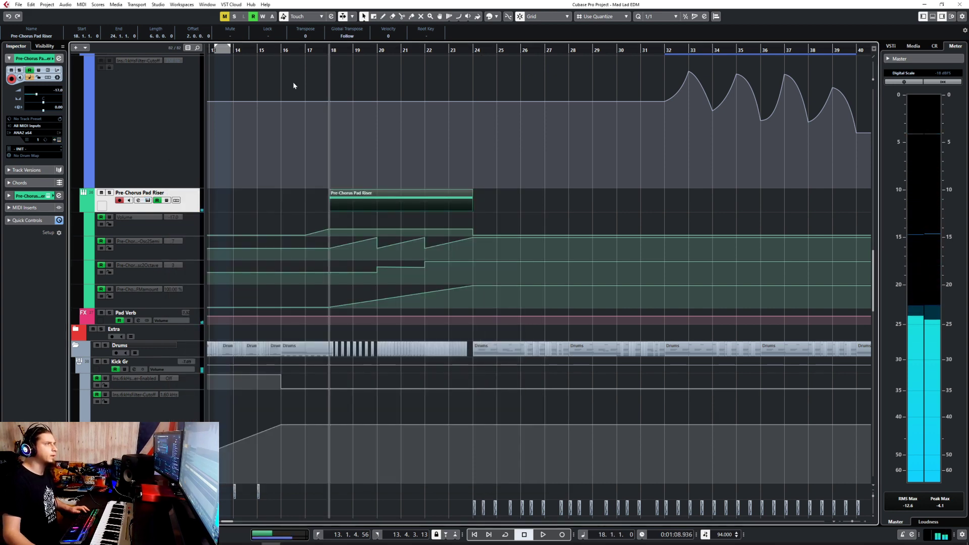
- Reopen ANA2 and load the CShaper distortion into the second insert effect slot, browsing the alternative effects
{"action": "left_click", "coordinate": [57, 139]}
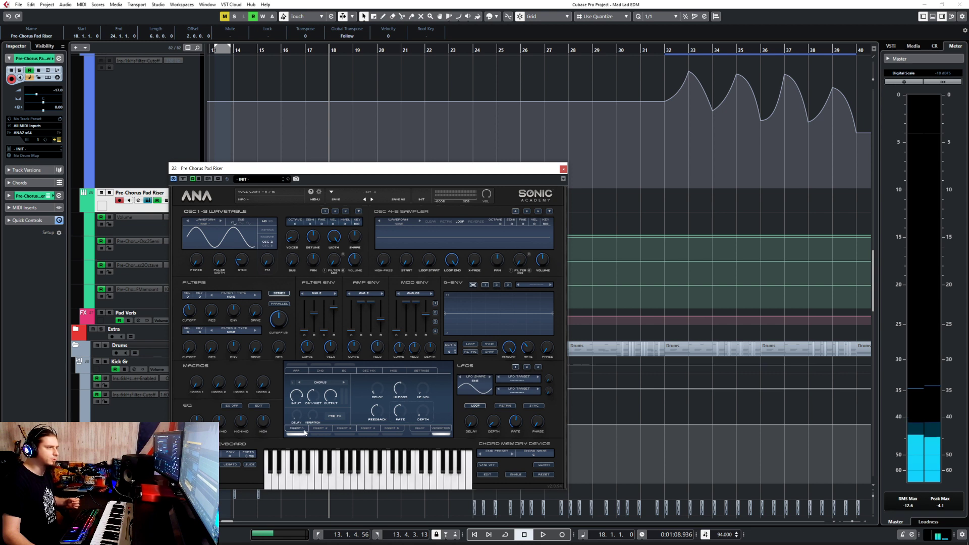
{"action": "left_click", "coordinate": [320, 427]}
{"action": "left_click", "coordinate": [325, 383]}
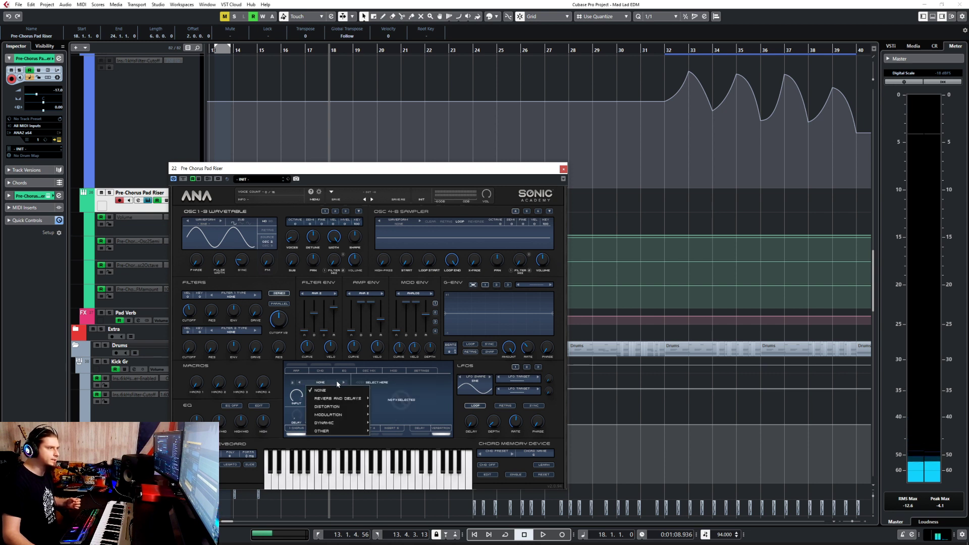
{"action": "mouse_move", "coordinate": [346, 411]}
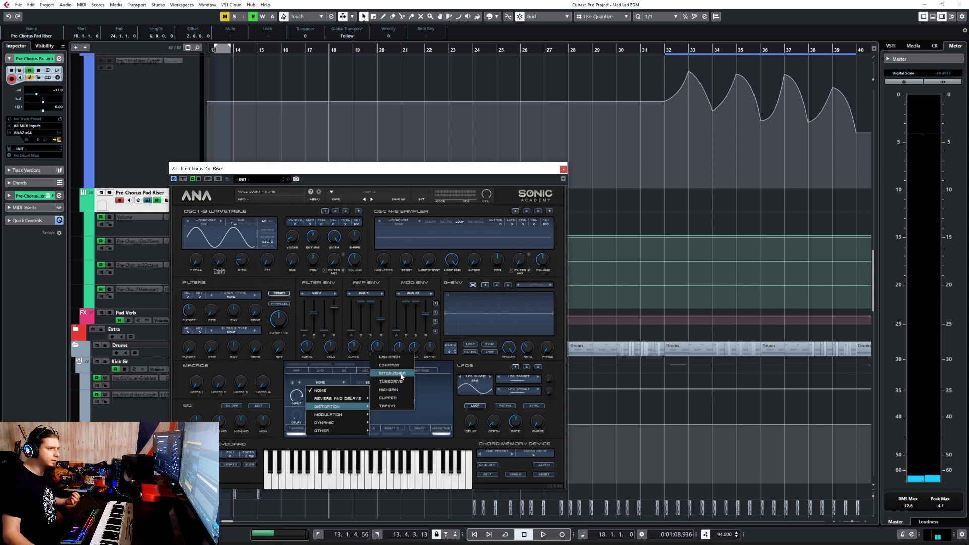
{"action": "left_click", "coordinate": [389, 364]}
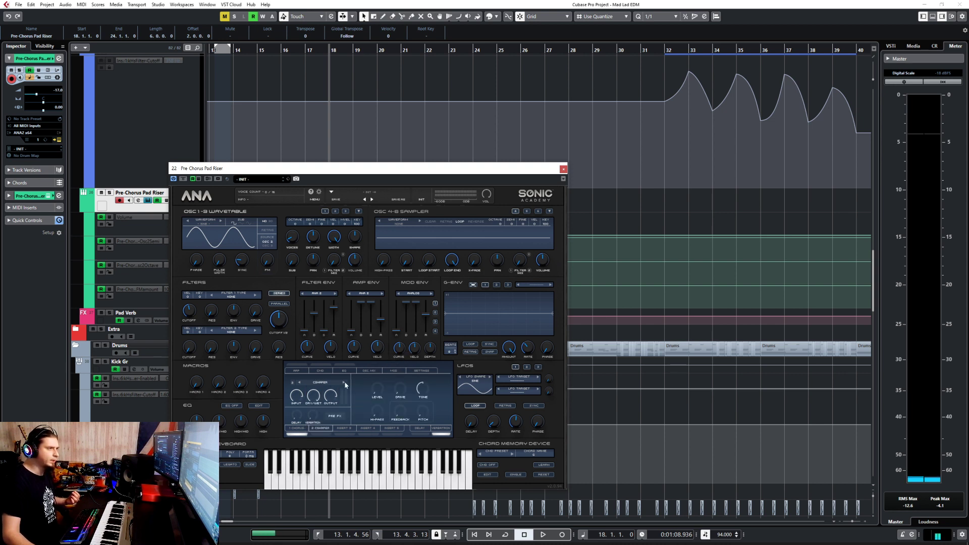
{"action": "left_click", "coordinate": [322, 388]}
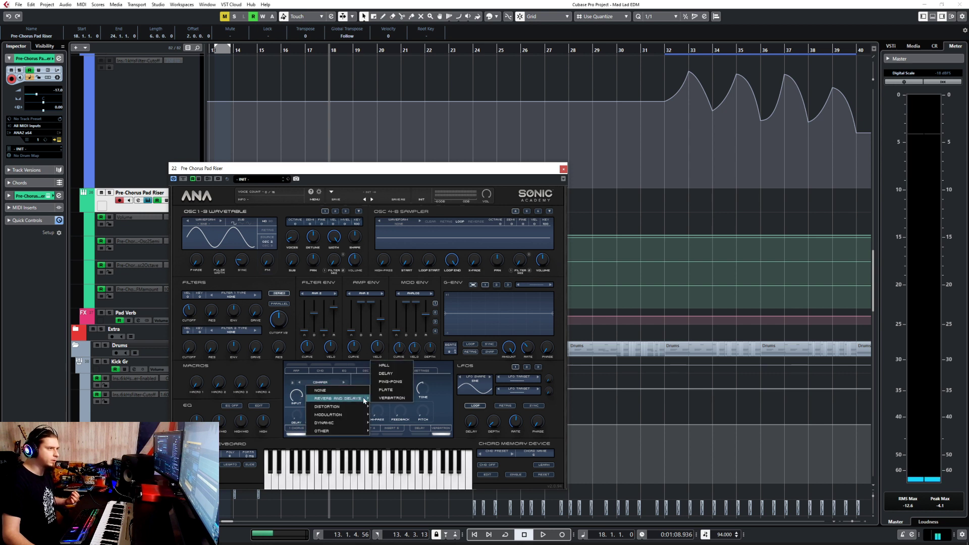
{"action": "left_click", "coordinate": [389, 398]}
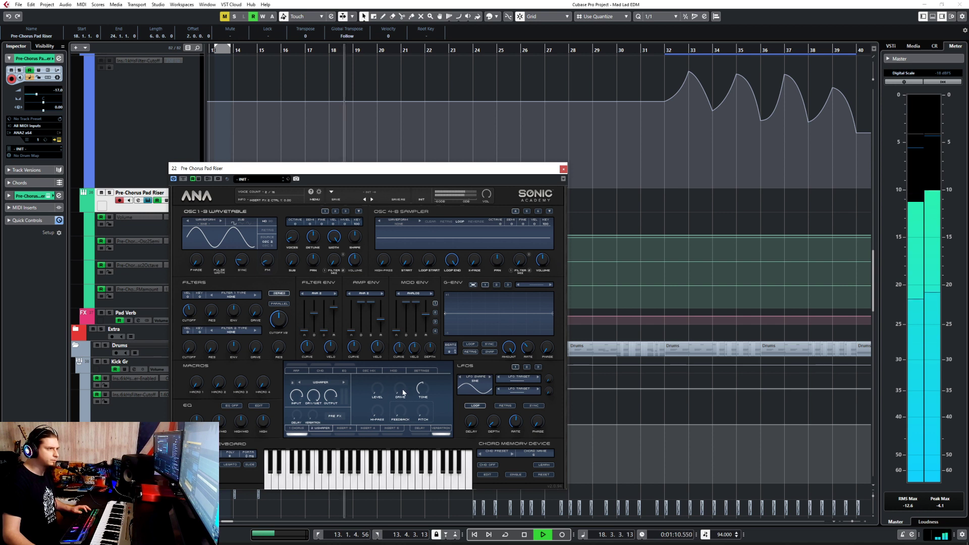
- Raise the drive and pitch of the distortion in insert slot 2 while the riser plays from bar 18
{"action": "left_click_drag", "start_coordinate": [403, 392], "coordinate": [417, 337]}
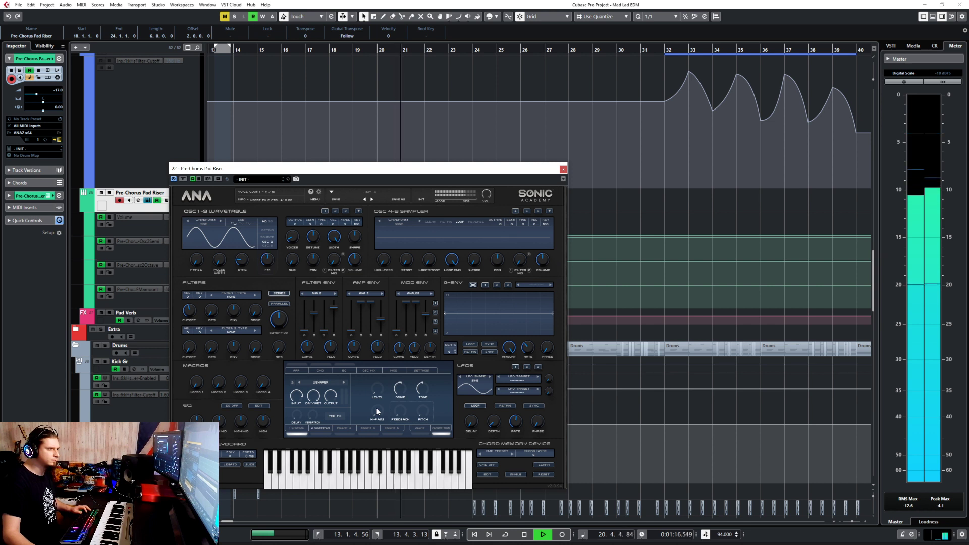
{"action": "mouse_move", "coordinate": [422, 410]}
{"action": "left_click_drag", "start_coordinate": [428, 401], "coordinate": [478, 315]}
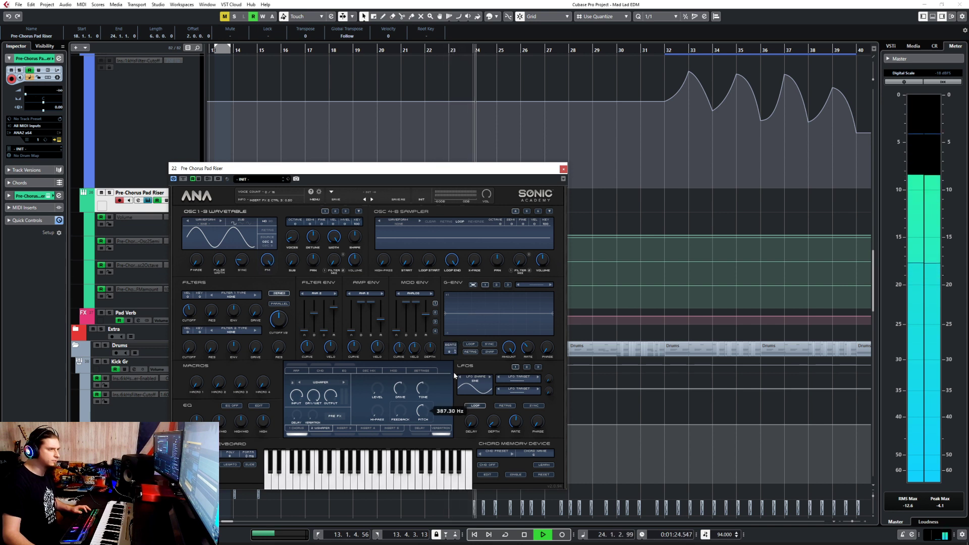
- Close ANA2, lower the Osc 1 FM amount automation point at bar 24 to 48.21 and audition the riser
{"action": "left_click", "coordinate": [563, 169]}
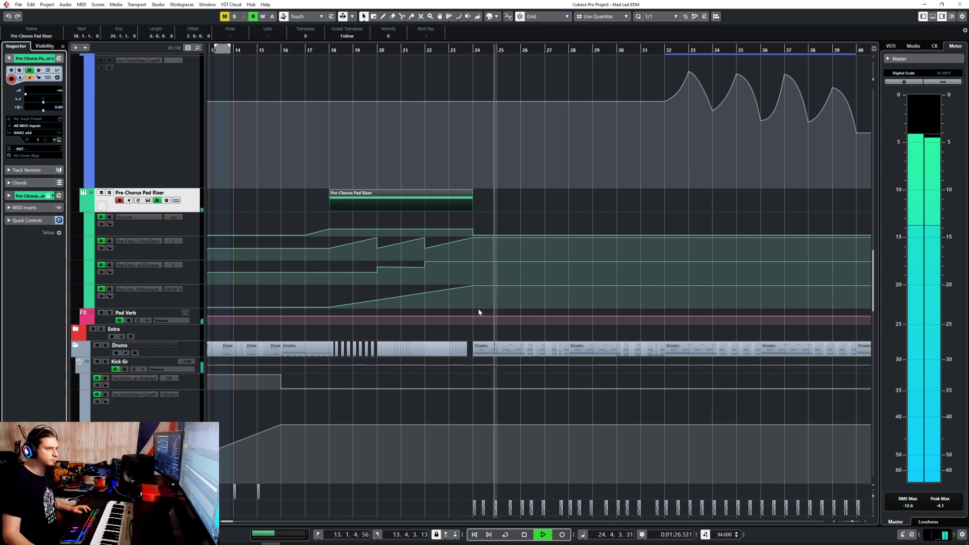
{"action": "left_click_drag", "start_coordinate": [475, 287], "coordinate": [473, 297]}
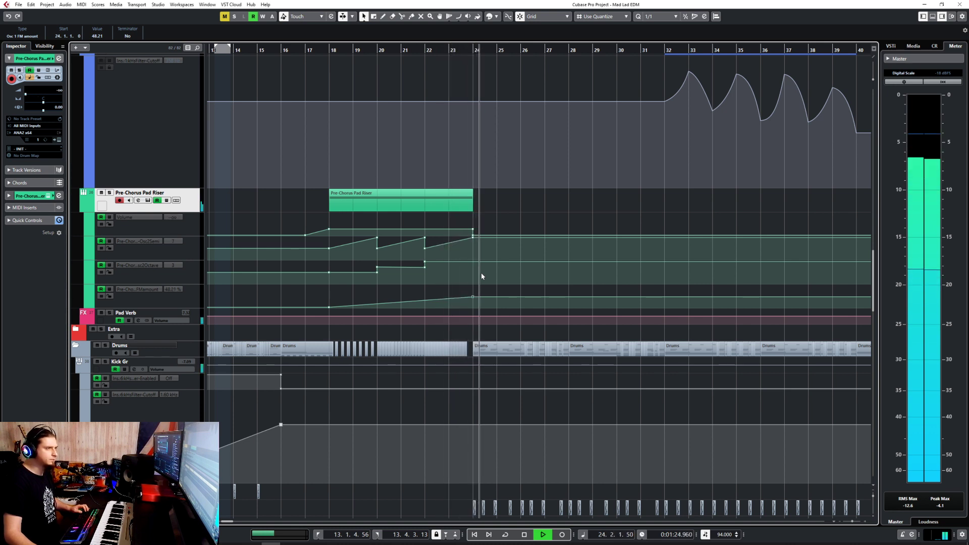
{"action": "key", "text": "space"}
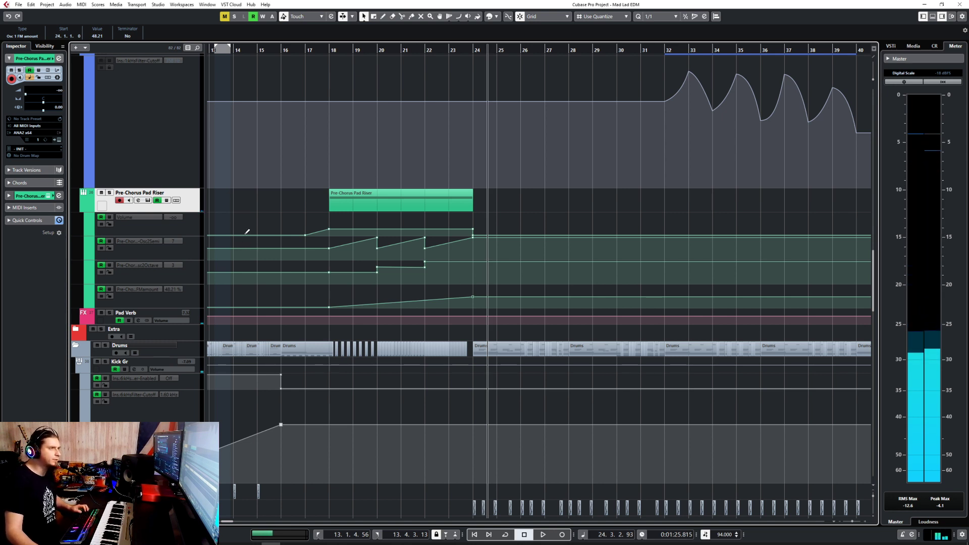
- Open the Pre-Chorus Pad Riser part in the note editor, draw a rising modulation curve across bars 18–24 and close the editor
{"action": "double_click", "coordinate": [343, 204]}
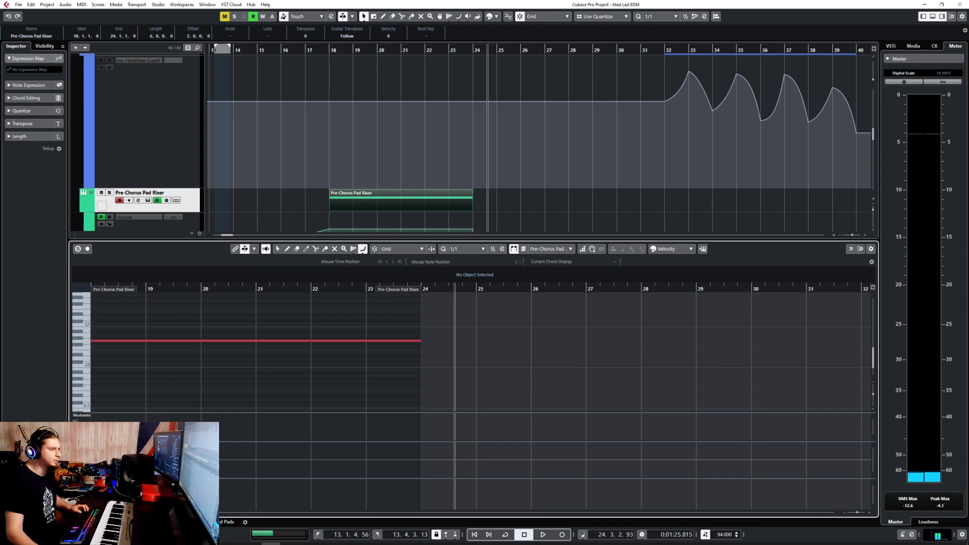
{"action": "mouse_move", "coordinate": [92, 505]}
{"action": "left_mouse_down"}
{"action": "mouse_move", "coordinate": [366, 431]}
{"action": "mouse_move", "coordinate": [427, 404]}
{"action": "mouse_move", "coordinate": [422, 397]}
{"action": "left_mouse_up"}
{"action": "key", "text": "1"}
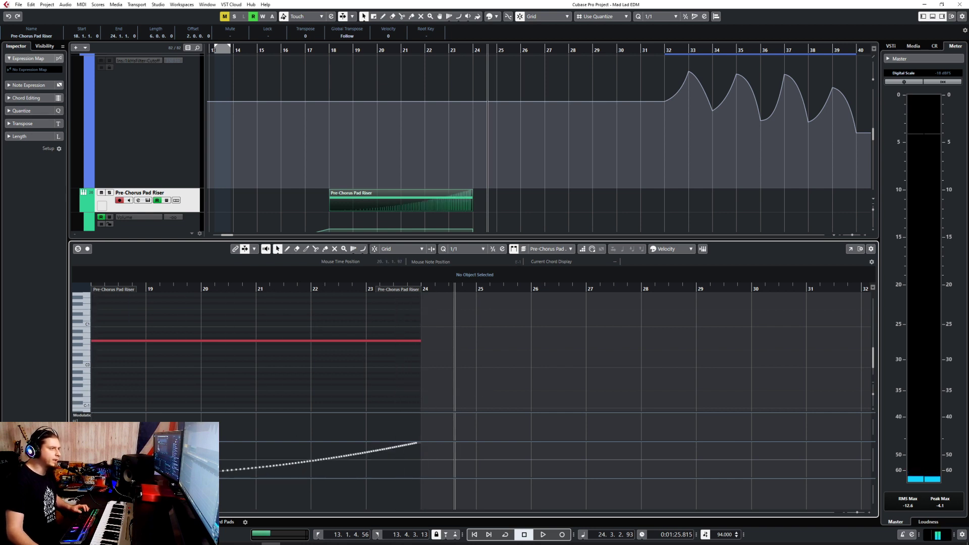
{"action": "key", "text": "Return"}
- Simplify the Osc 2 Octave automation to one step up at bar 21, removing the points at bar 22
{"action": "key", "text": "ctrl+a"}
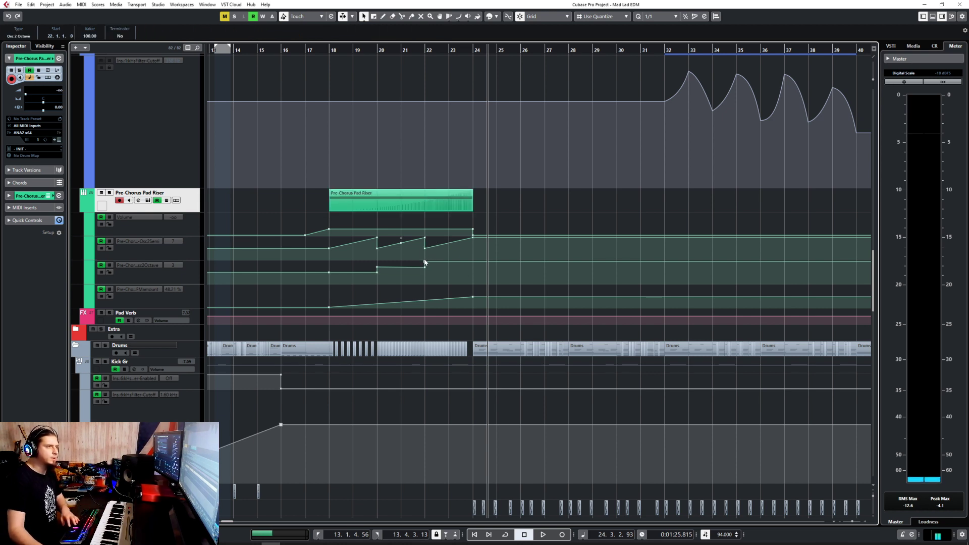
{"action": "key", "text": "Delete"}
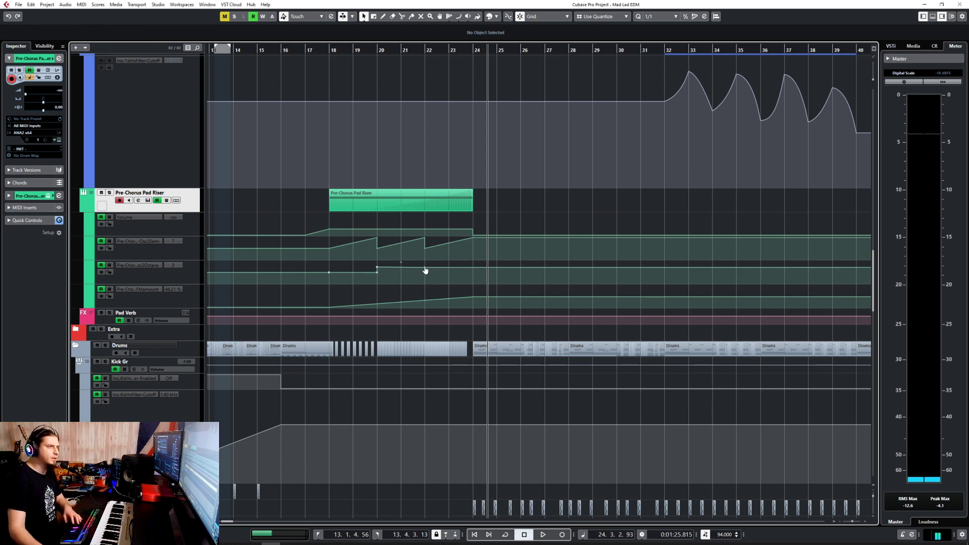
{"action": "left_click", "coordinate": [377, 268]}
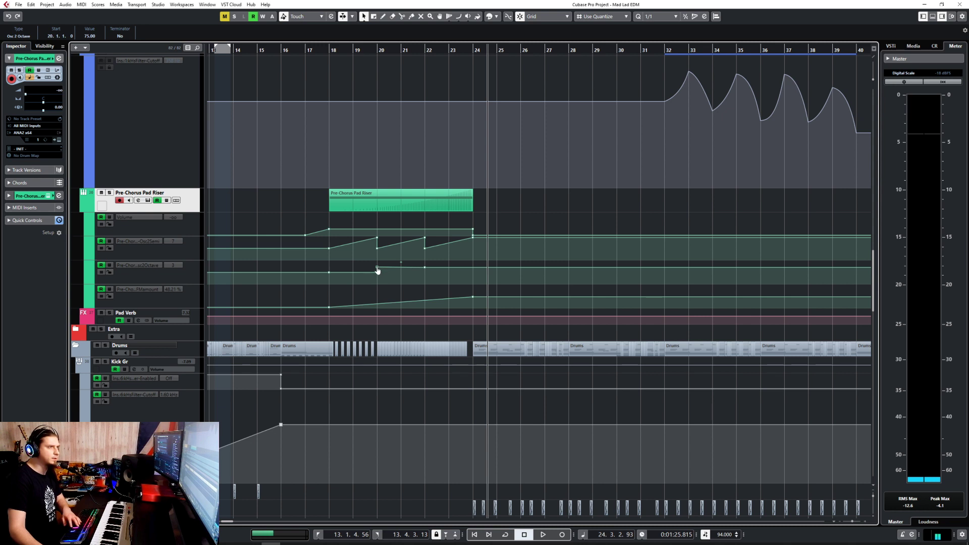
{"action": "left_click_drag", "start_coordinate": [377, 270], "coordinate": [431, 269]}
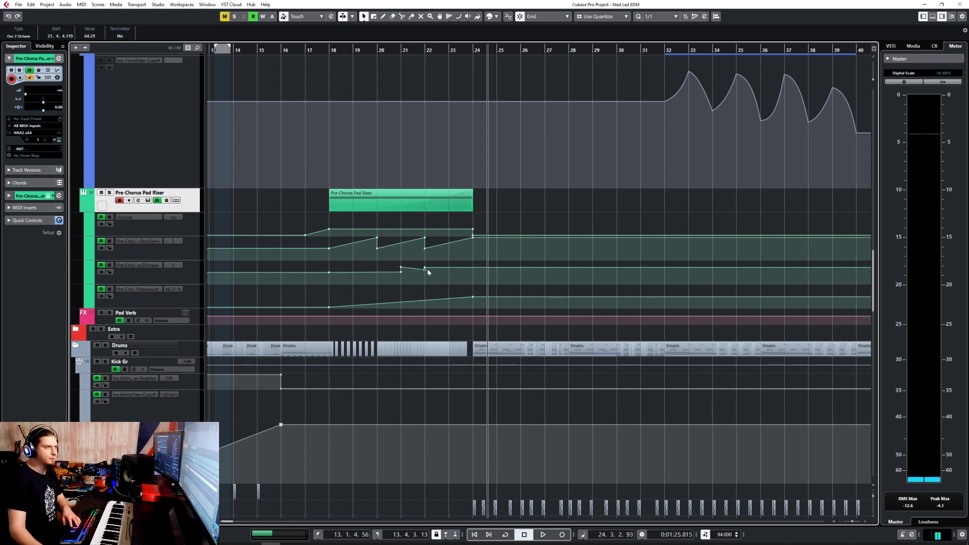
{"action": "key", "text": "Delete"}
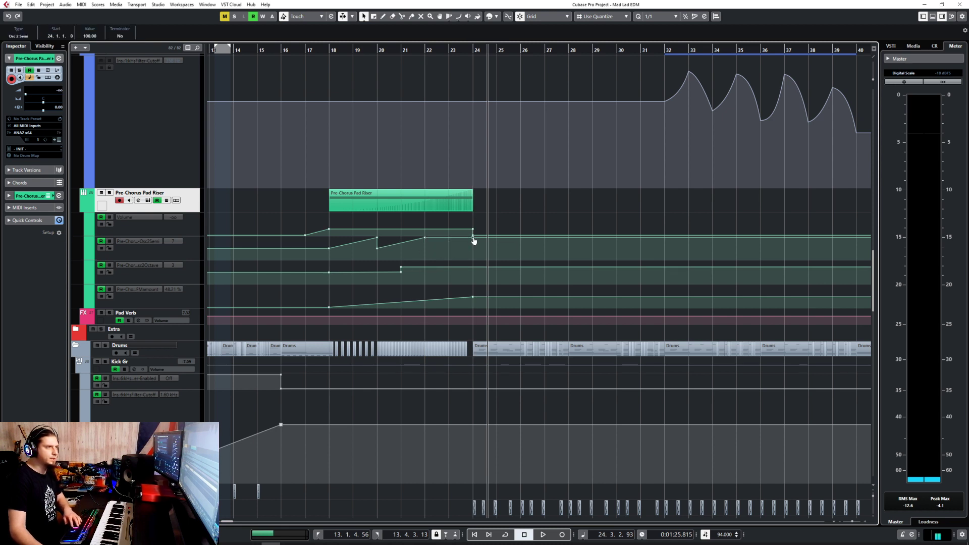
- Reshape the Osc 2 Semi automation into two ramps from 50 to 100, spanning bars 18–21 and bars 21–24
{"action": "left_click", "coordinate": [377, 248]}
{"action": "left_click_drag", "start_coordinate": [383, 253], "coordinate": [397, 253]}
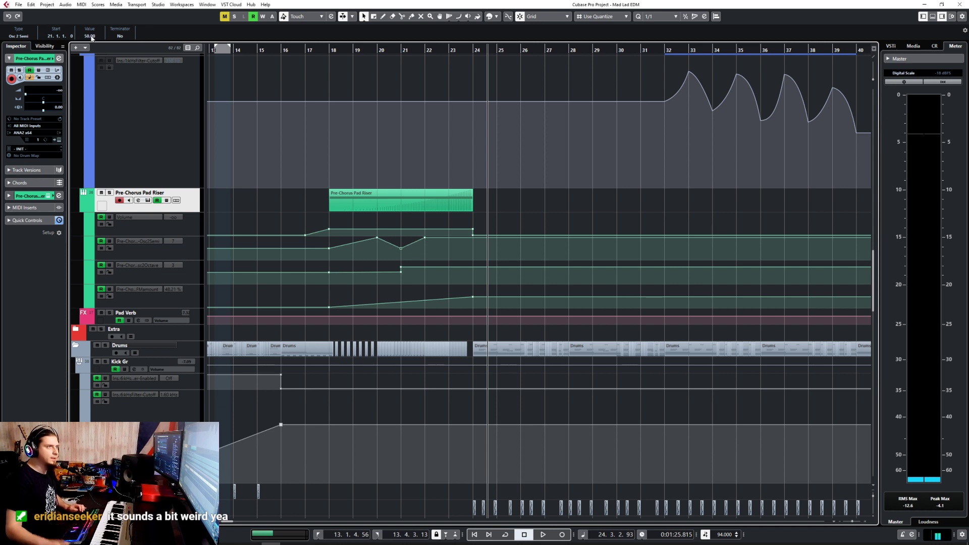
{"action": "left_click_drag", "start_coordinate": [378, 242], "coordinate": [481, 242]}
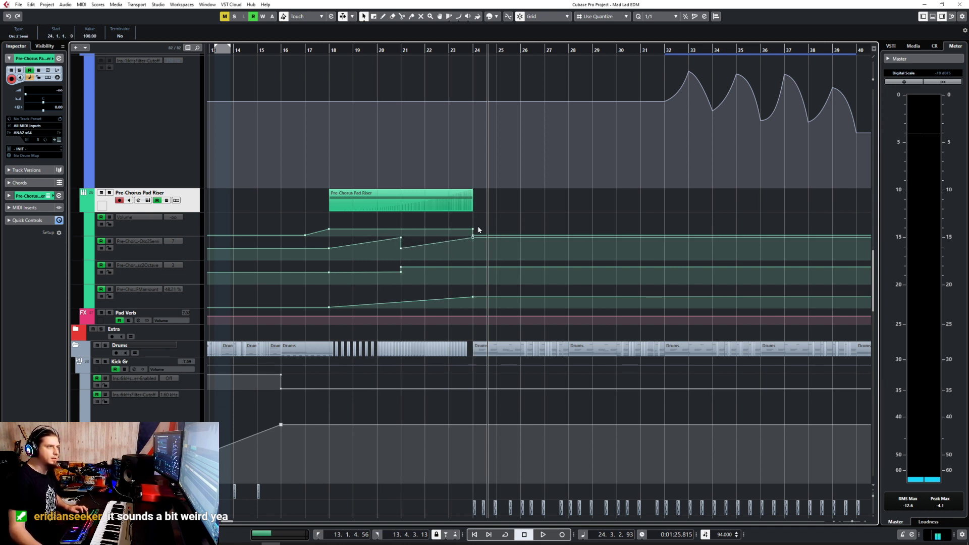
- Audition the reworked riser from bar 18 in the full mix and solo the Pre-Chorus Pad Riser track
{"action": "left_click", "coordinate": [326, 48]}
{"action": "key", "text": "space"}
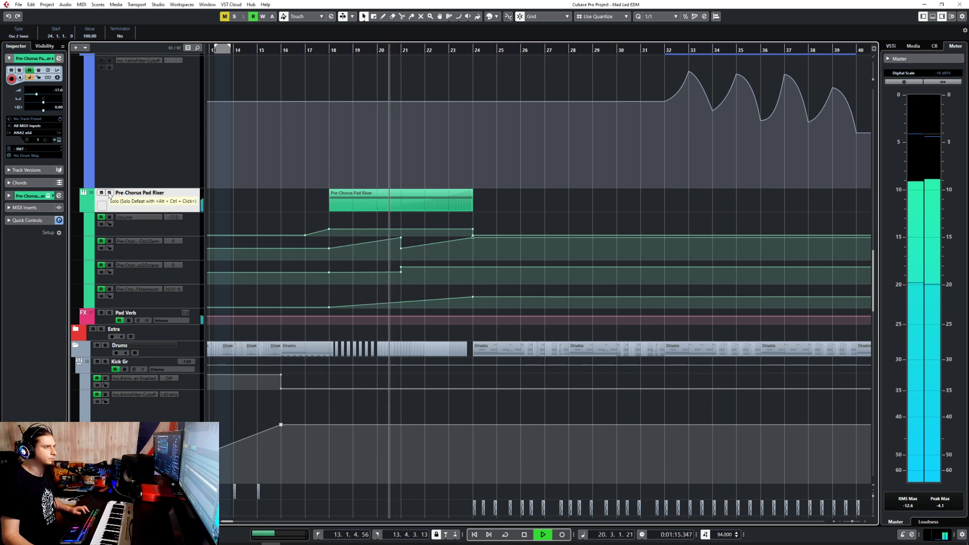
{"action": "key", "text": "space"}
{"action": "left_click", "coordinate": [109, 193]}
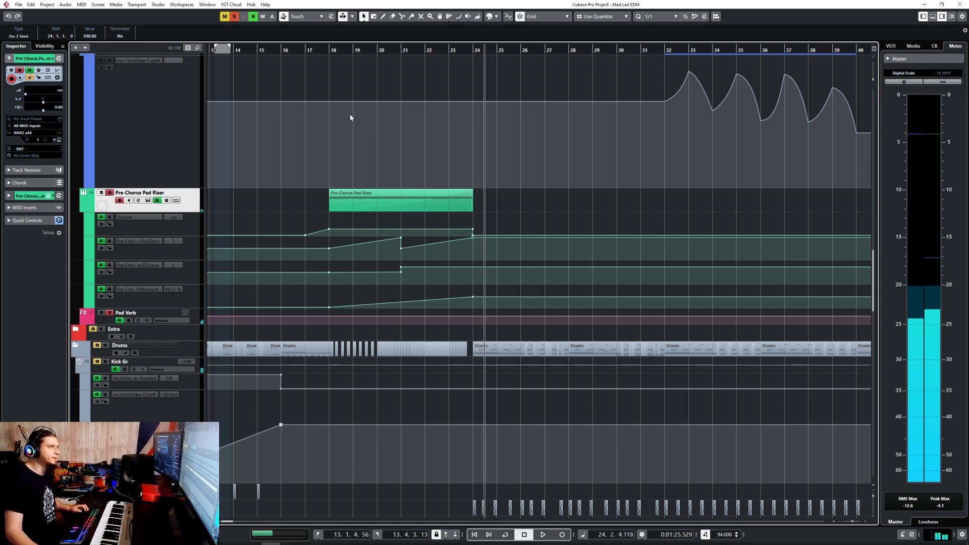
- Check ANA2's oscillator and effect settings, close the window and play the soloed riser from bar 18
{"action": "left_click", "coordinate": [324, 99]}
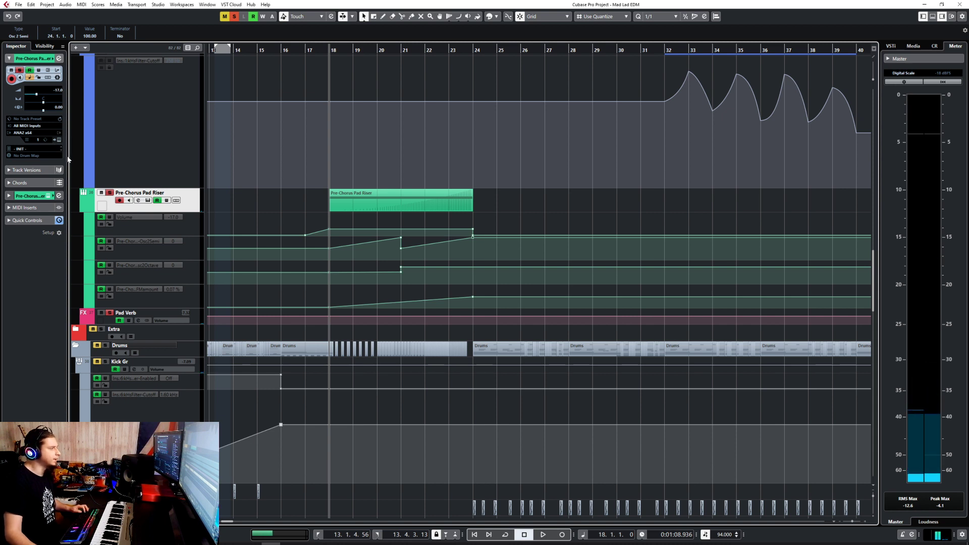
{"action": "left_click", "coordinate": [58, 141]}
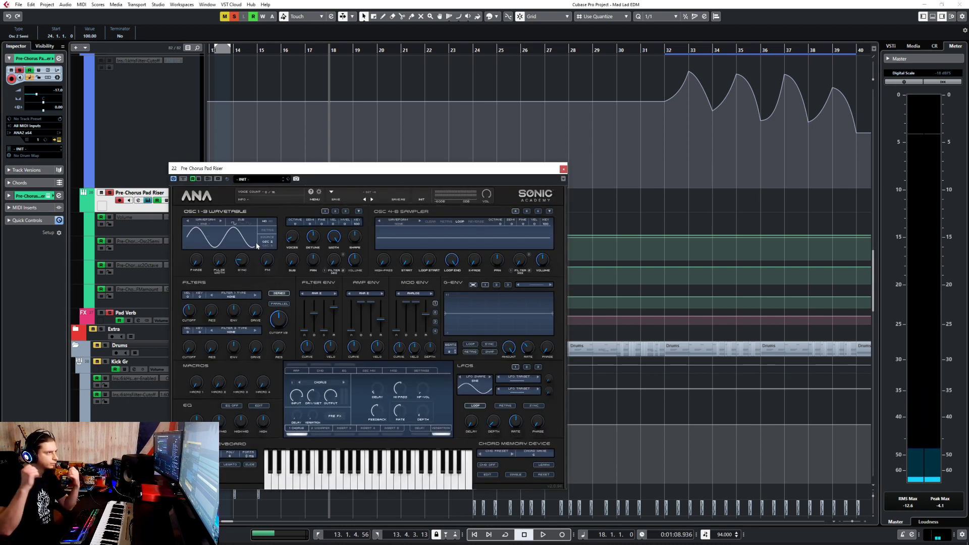
{"action": "left_click", "coordinate": [563, 169]}
{"action": "key", "text": "space"}
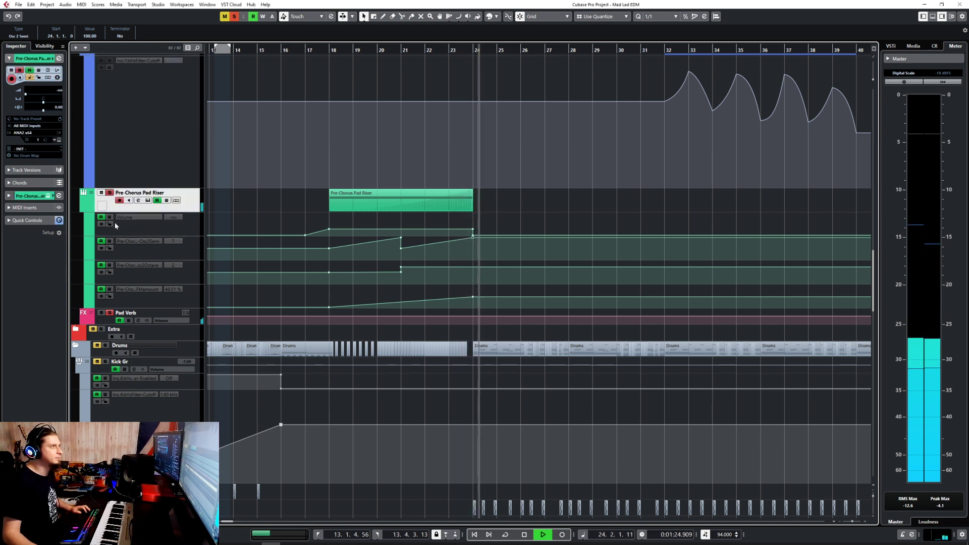
- Open ANA2 for the Pre-Chorus Pad Riser clear of its clip and raise Osc 1 Detune while playing from bar 18
{"action": "key", "text": "space"}
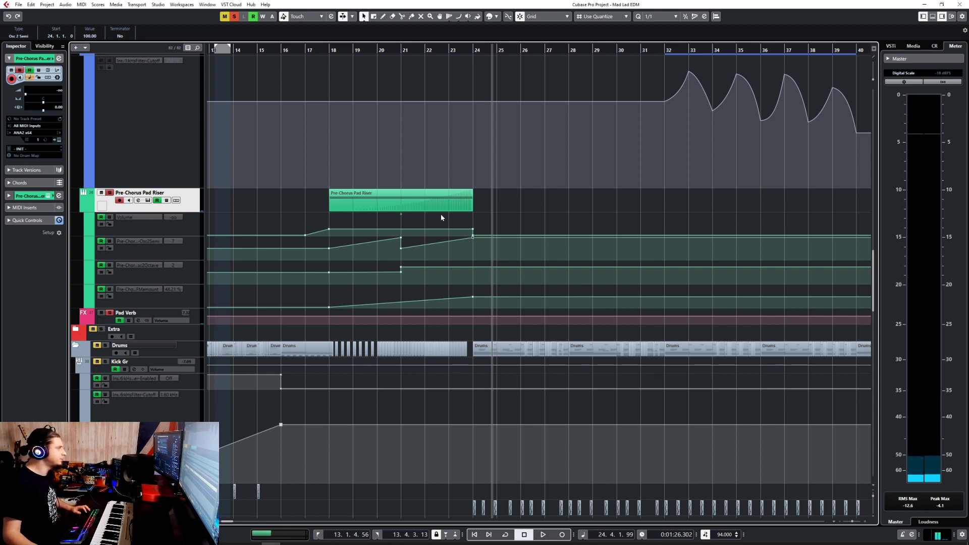
{"action": "left_click", "coordinate": [424, 209]}
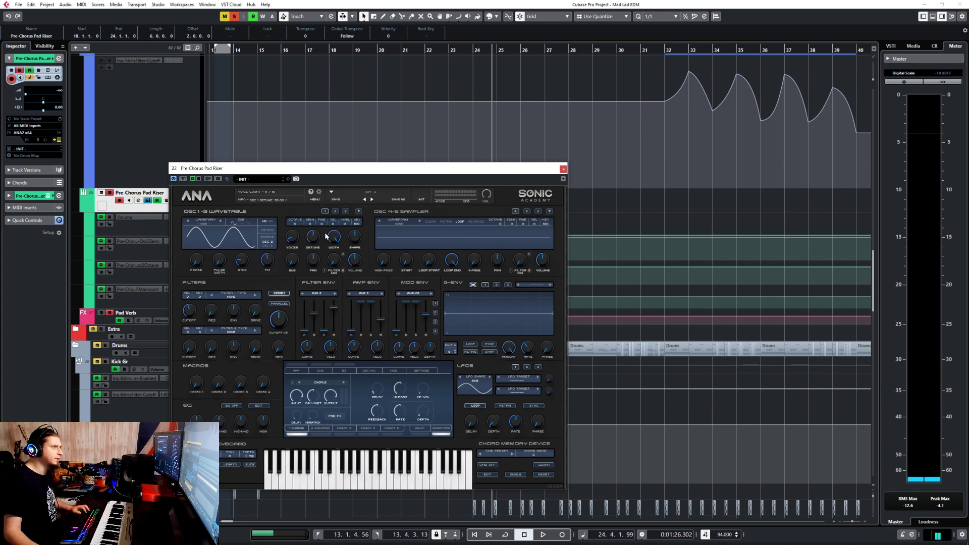
{"action": "left_click_drag", "start_coordinate": [339, 168], "coordinate": [668, 154]}
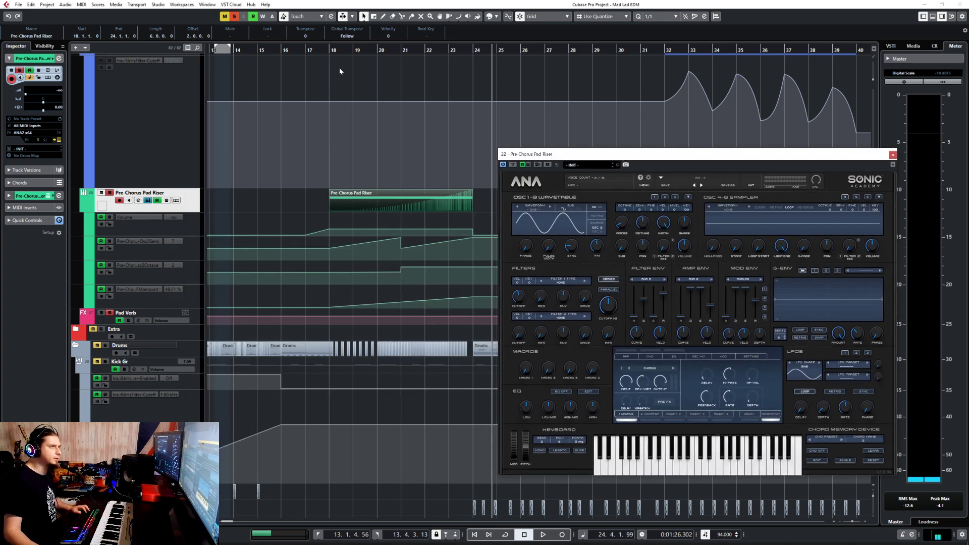
{"action": "left_click", "coordinate": [339, 68]}
{"action": "key", "text": "space"}
{"action": "left_click_drag", "start_coordinate": [643, 222], "coordinate": [685, 164]}
{"action": "key", "text": "space"}
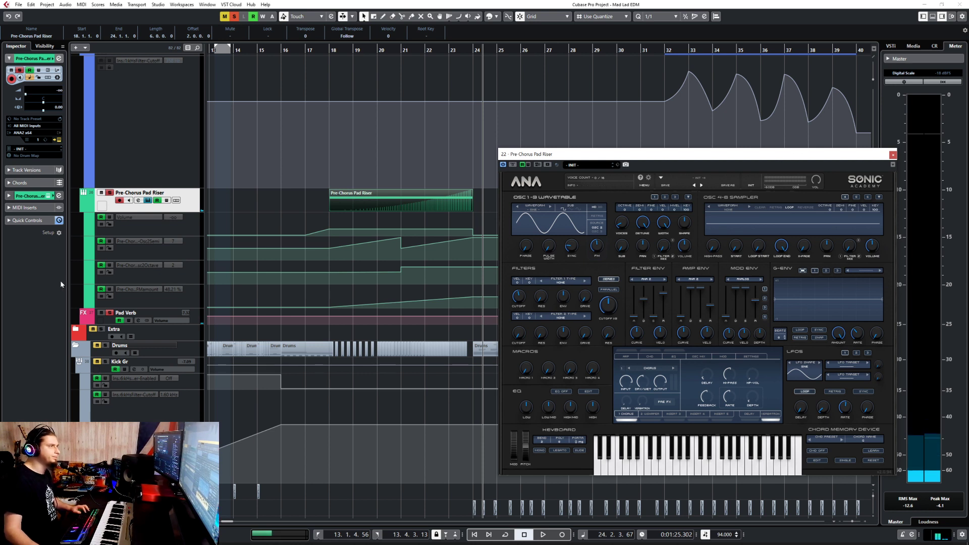
- Add an automation lane for Osc 1 Detune below the Pre-Chorus Pad Riser's existing lanes
{"action": "left_click", "coordinate": [93, 301]}
{"action": "left_click", "coordinate": [122, 313]}
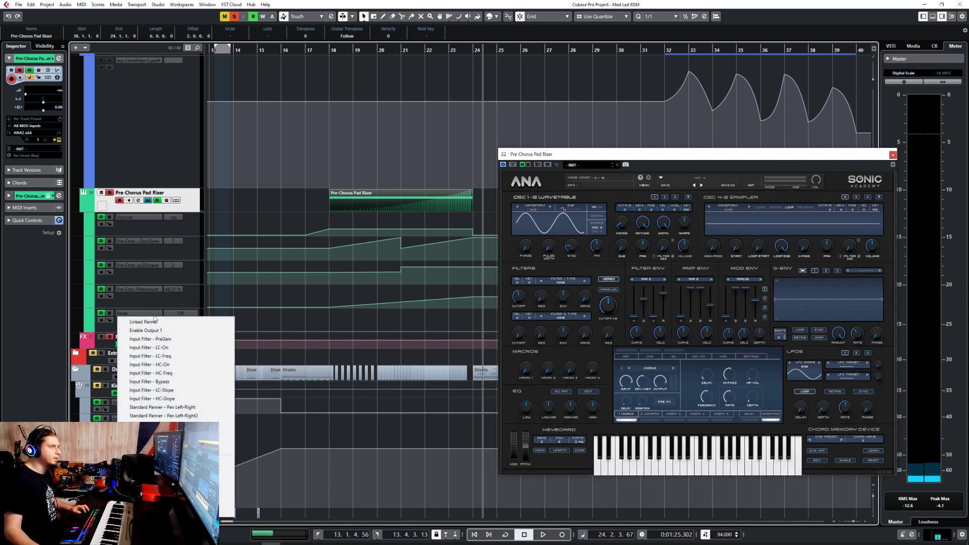
{"action": "left_click", "coordinate": [226, 449]}
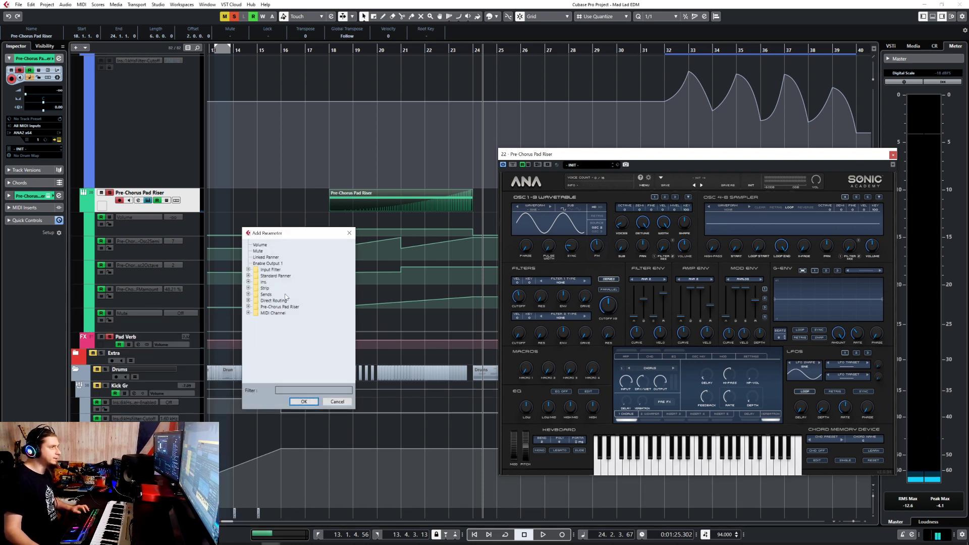
{"action": "left_click", "coordinate": [247, 281]}
{"action": "left_click", "coordinate": [248, 282]}
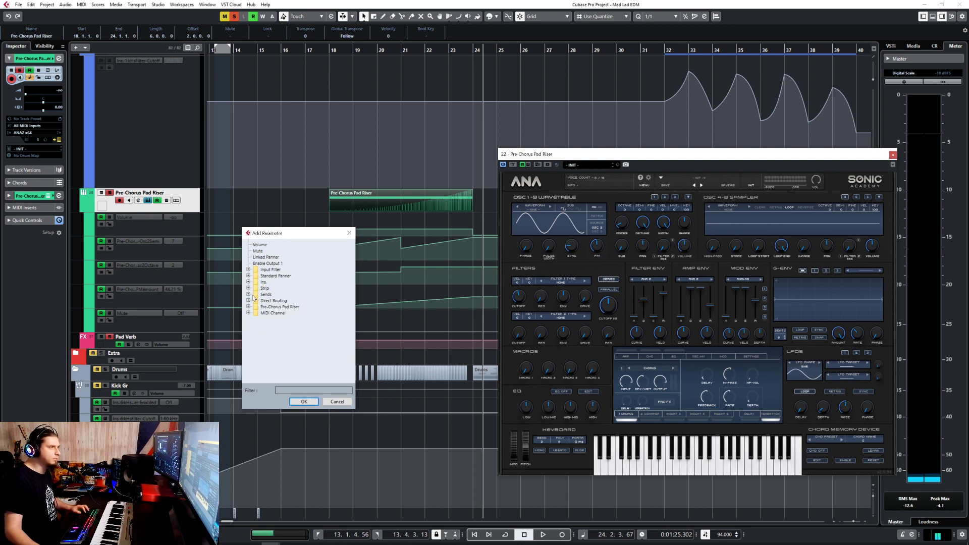
{"action": "left_click", "coordinate": [248, 307]}
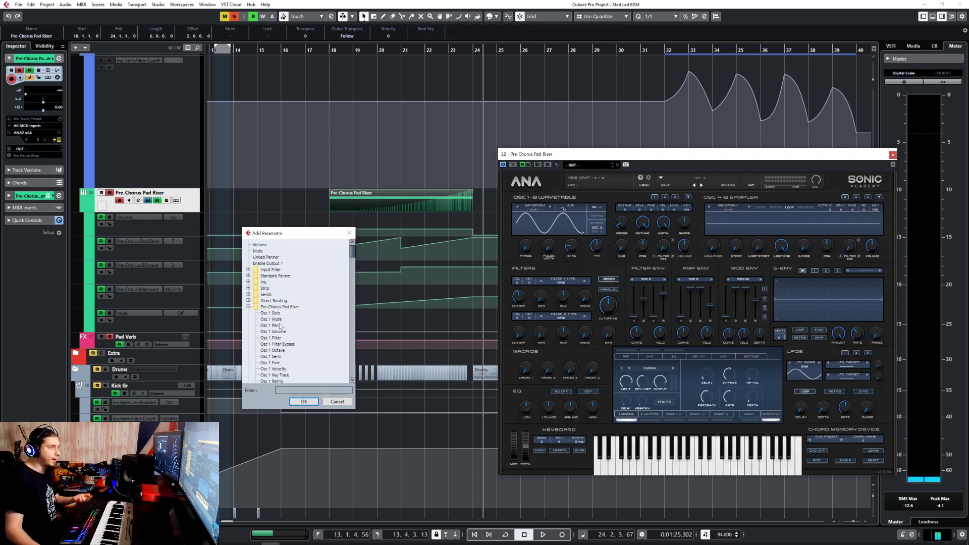
{"action": "scroll", "coordinate": [284, 348], "scroll_direction": "down", "scroll_amount": 3}
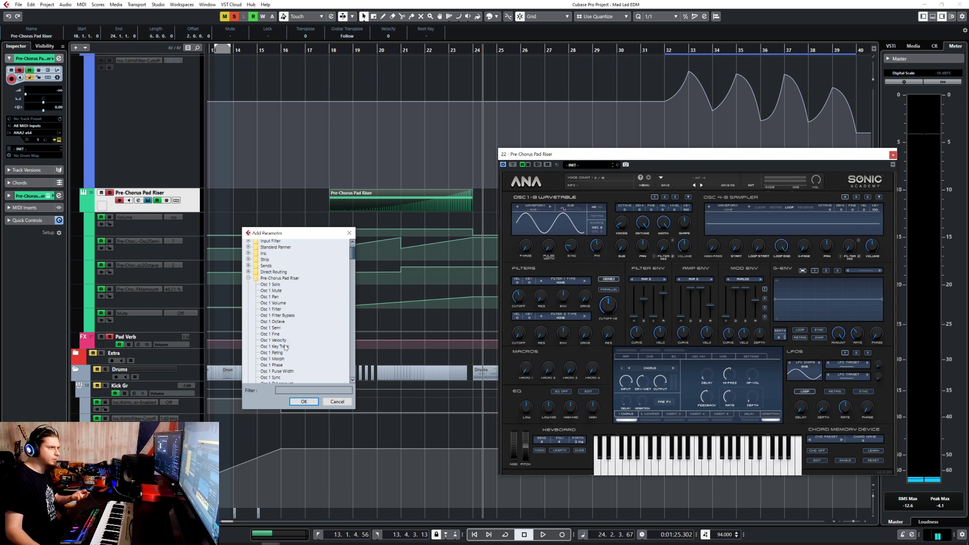
{"action": "scroll", "coordinate": [286, 347], "scroll_direction": "down", "scroll_amount": 2}
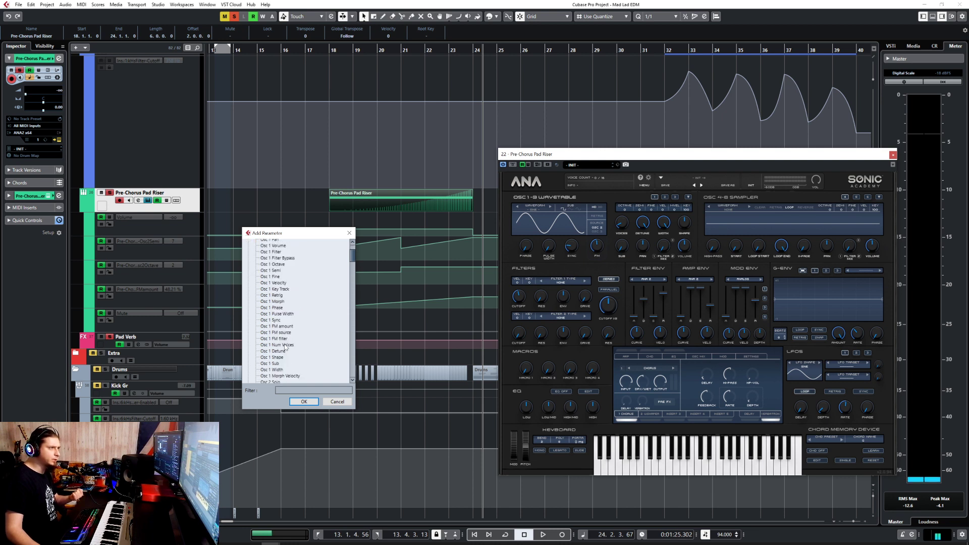
{"action": "double_click", "coordinate": [279, 351]}
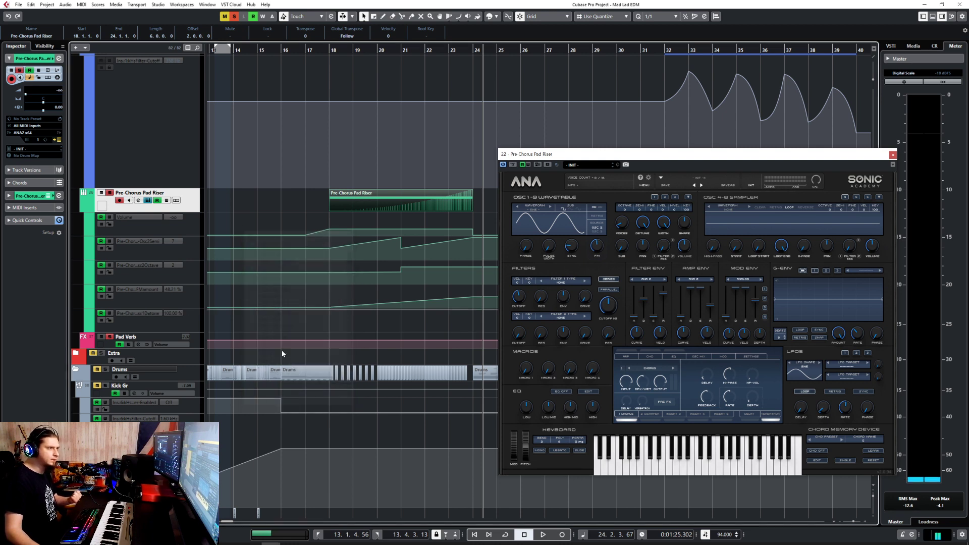
- Shape the Osc 1 Detune automation as a curved rise from 50 at bar 18 to 100 at bar 24 and audition it
{"action": "left_click", "coordinate": [334, 308]}
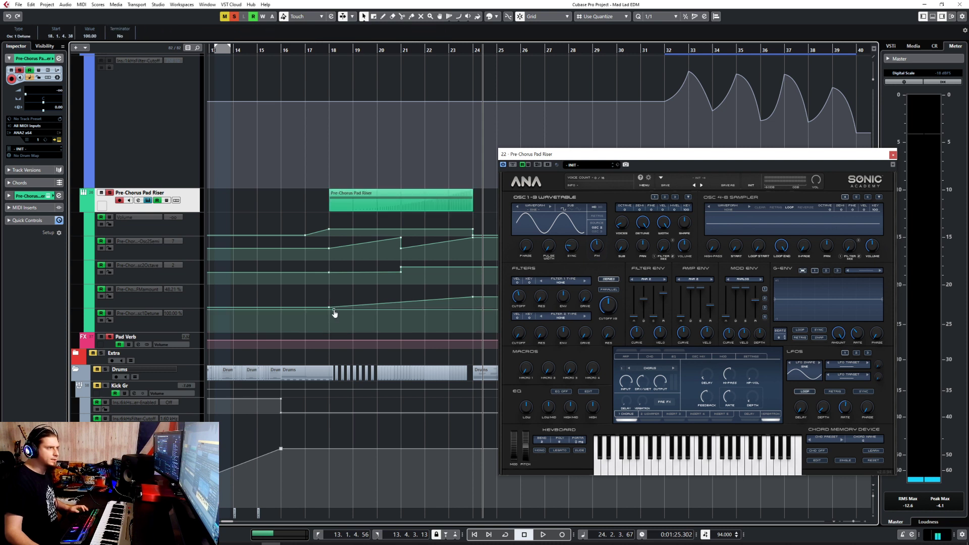
{"action": "left_click_drag", "start_coordinate": [334, 314], "coordinate": [335, 326]}
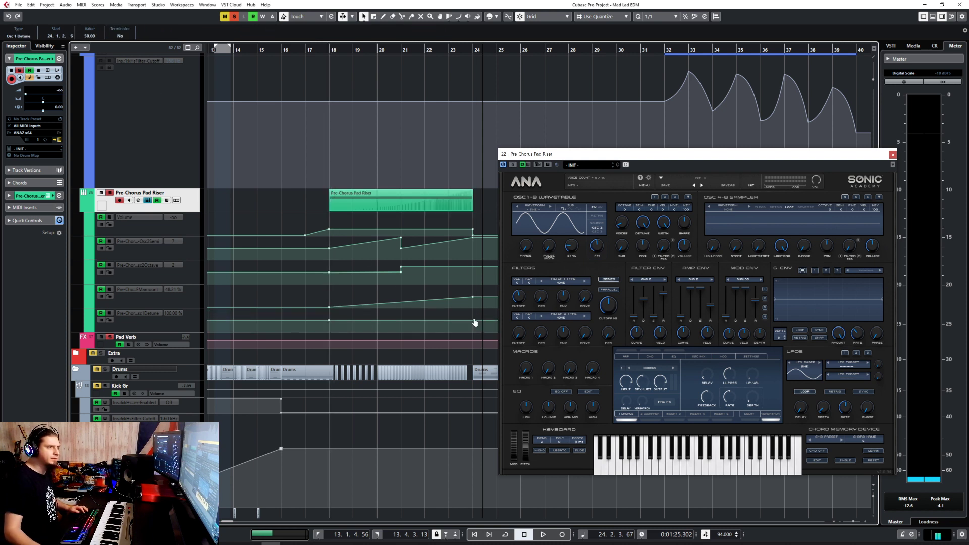
{"action": "left_click_drag", "start_coordinate": [475, 323], "coordinate": [474, 289]}
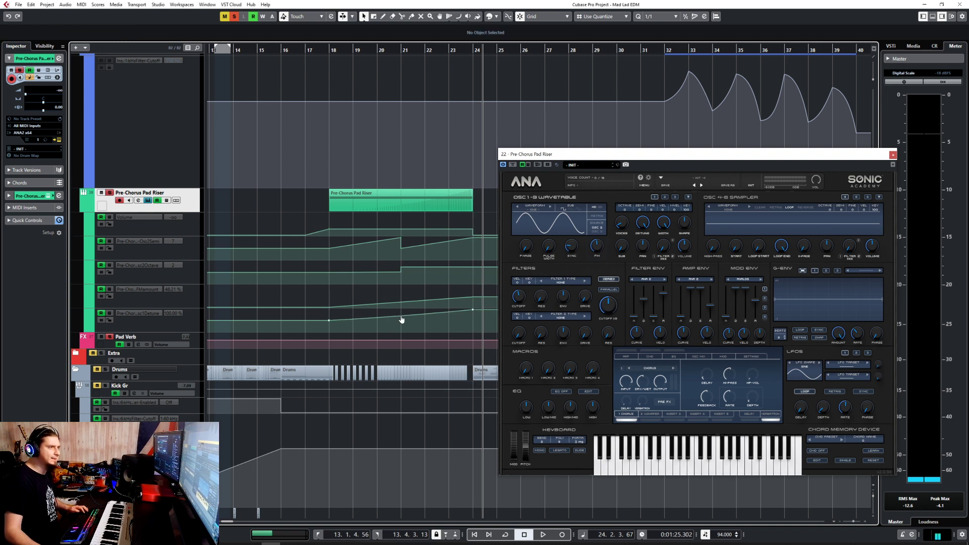
{"action": "left_click", "coordinate": [333, 49]}
{"action": "key", "text": "space"}
{"action": "left_click", "coordinate": [893, 154]}
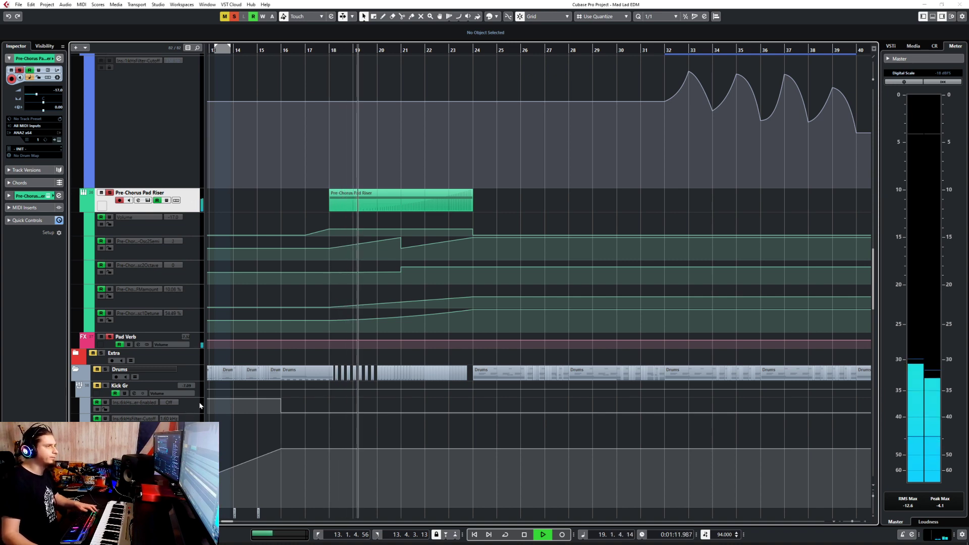
- Insert Wider in the Pre-Chorus Pad Riser's second insert slot, set its width to 200% and listen to it
{"action": "key", "text": "F3"}
{"action": "key", "text": "space"}
{"action": "mouse_move", "coordinate": [359, 240]}
{"action": "left_mouse_down"}
{"action": "mouse_move", "coordinate": [359, 256]}
{"action": "mouse_move", "coordinate": [360, 231]}
{"action": "left_mouse_up"}
{"action": "left_click", "coordinate": [359, 239]}
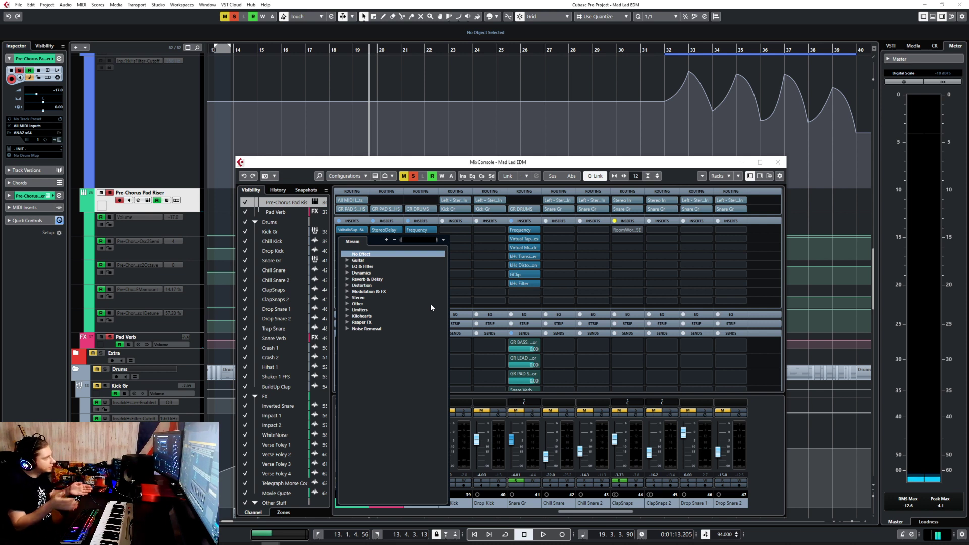
{"action": "type", "text": "wid"}
{"action": "key", "text": "Return"}
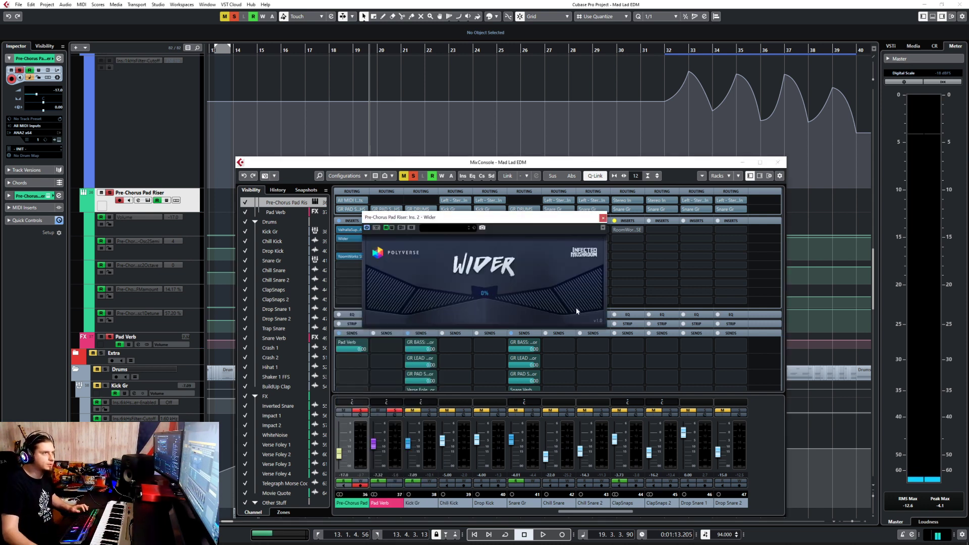
{"action": "left_click_drag", "start_coordinate": [609, 8], "coordinate": [577, 63]}
{"action": "key", "text": "space"}
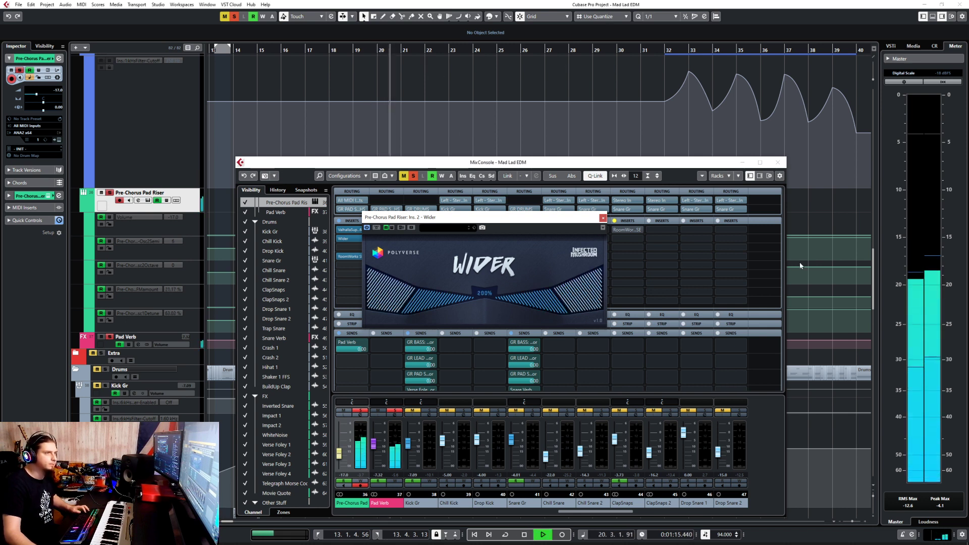
{"action": "left_click", "coordinate": [603, 218]}
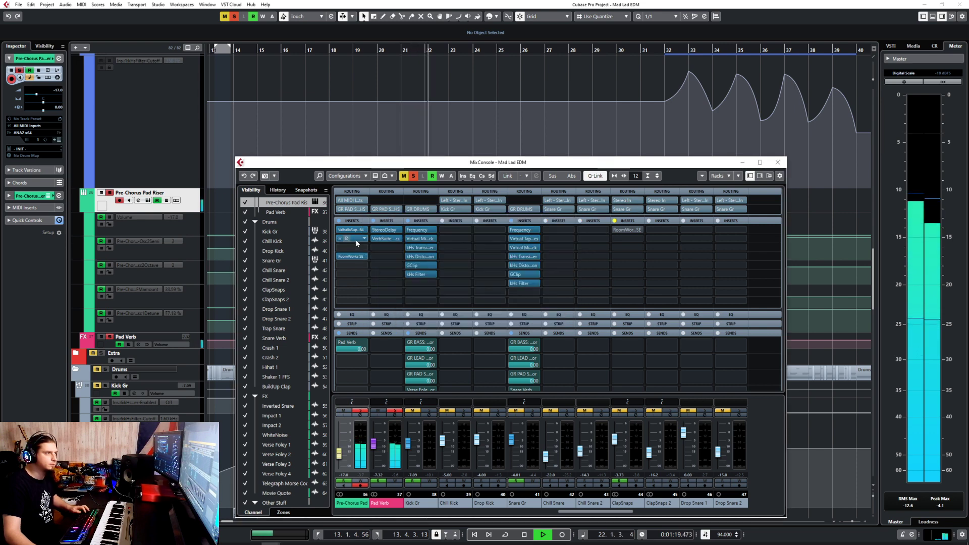
- Move Wider to the riser's fifth insert slot and copy RoomWorks SE into the third slot
{"action": "left_click_drag", "start_coordinate": [357, 251], "coordinate": [357, 265]}
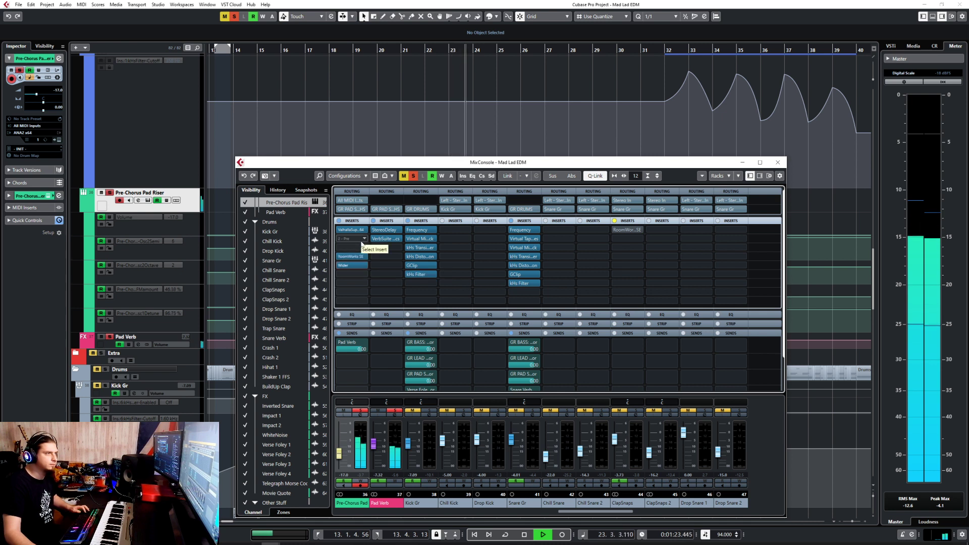
{"action": "key", "text": "space"}
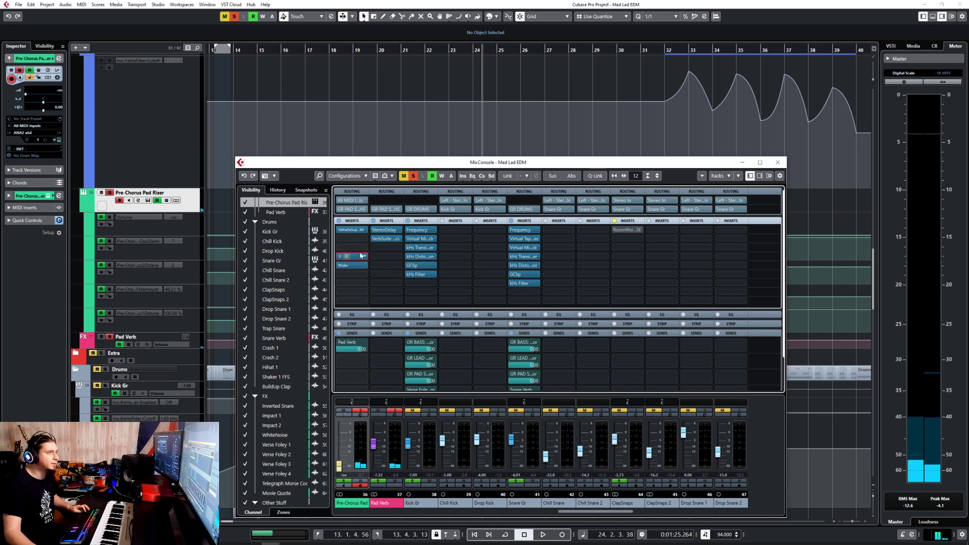
{"action": "left_click_drag", "start_coordinate": [359, 258], "coordinate": [353, 247]}
{"action": "left_click_drag", "start_coordinate": [344, 165], "coordinate": [590, 151]}
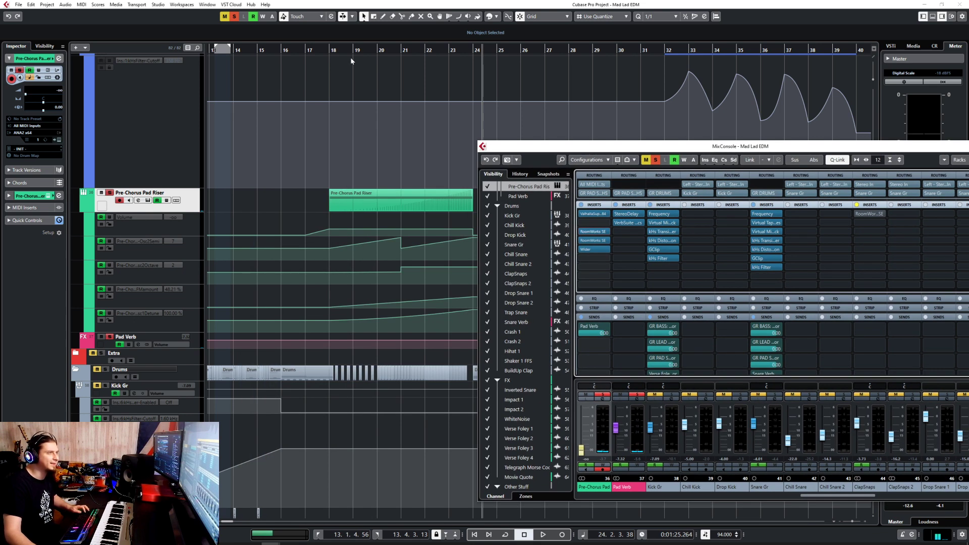
- Play the riser from bar 18 and check the settings of RoomWorks SE in its third insert slot
{"action": "left_click", "coordinate": [329, 49]}
{"action": "key", "text": "F3"}
{"action": "key", "text": "space"}
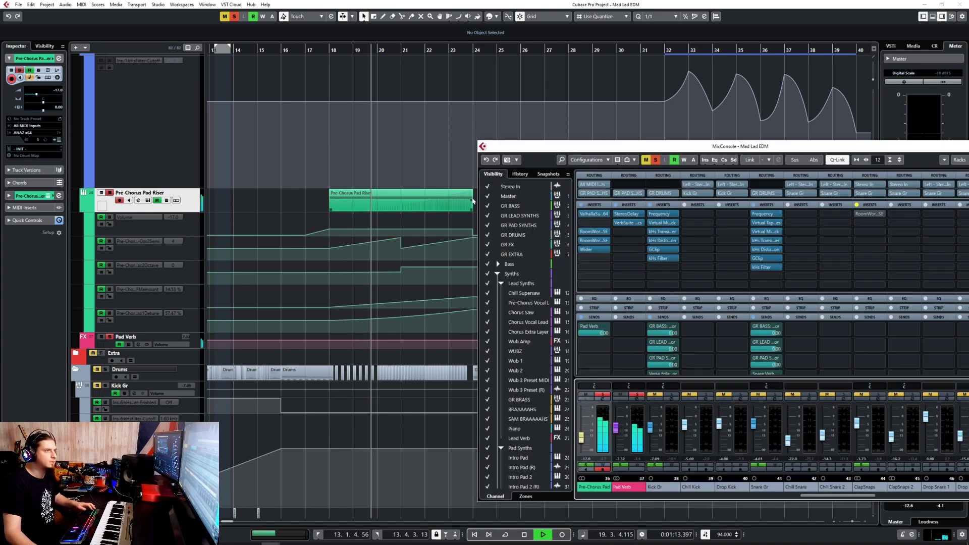
{"action": "key", "text": "F3"}
{"action": "left_click_drag", "start_coordinate": [579, 149], "coordinate": [327, 141]}
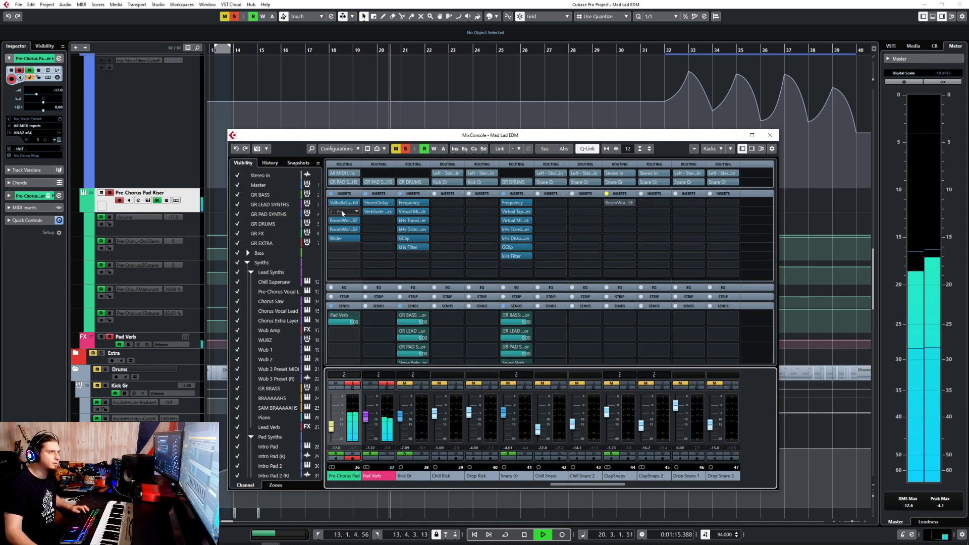
{"action": "left_click", "coordinate": [339, 221]}
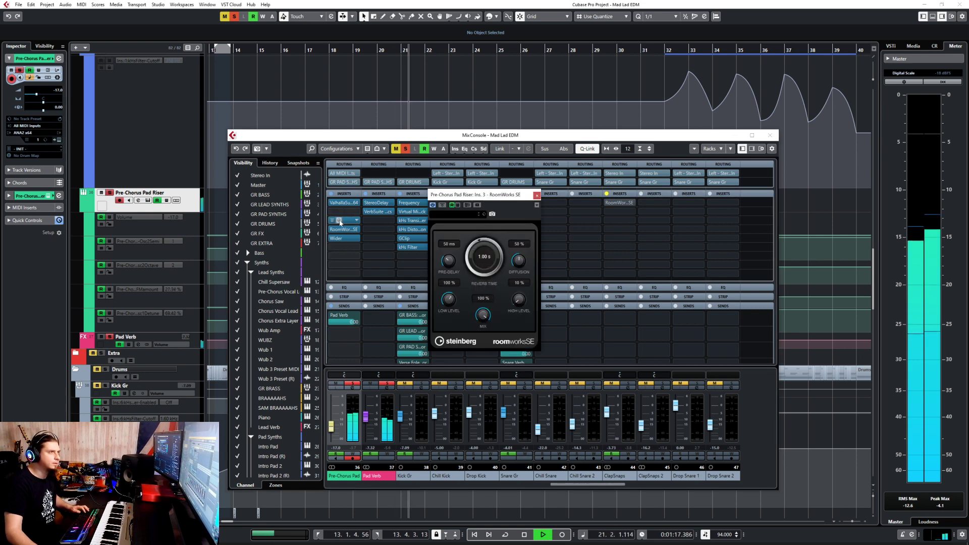
{"action": "left_click", "coordinate": [536, 195]}
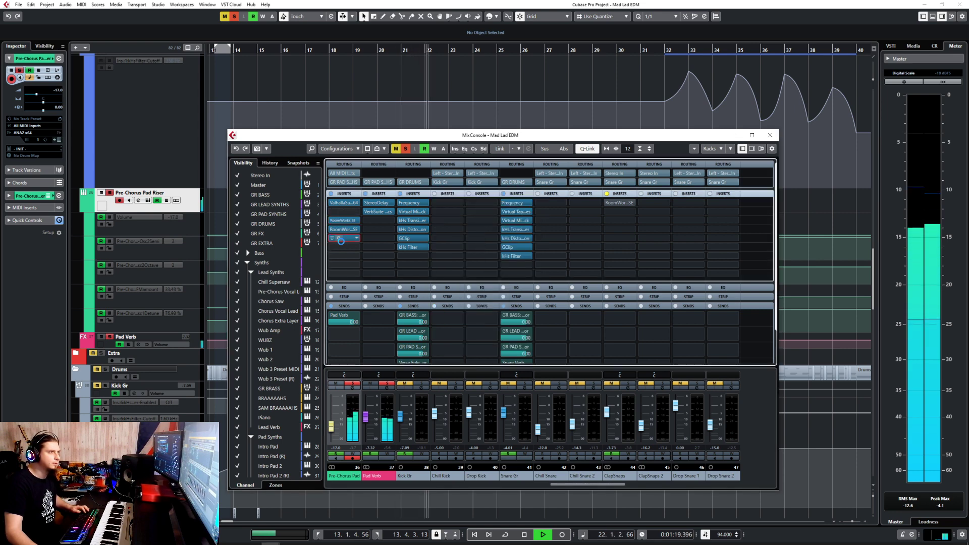
- Reduce the Wider width on the riser to just under 100% during playback and close the mixer
{"action": "left_click", "coordinate": [337, 238]}
{"action": "left_click_drag", "start_coordinate": [534, 313], "coordinate": [522, 317]}
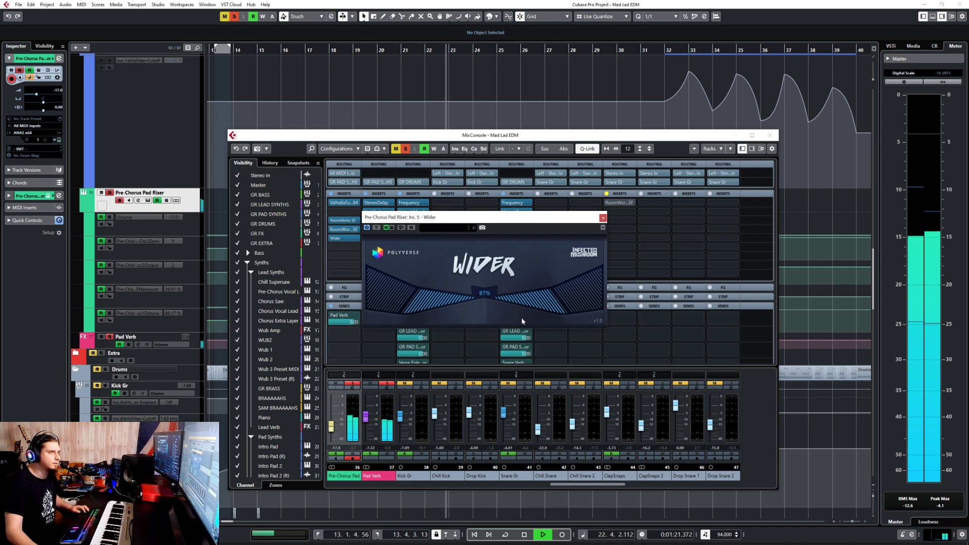
{"action": "left_click", "coordinate": [603, 218]}
{"action": "key", "text": "space"}
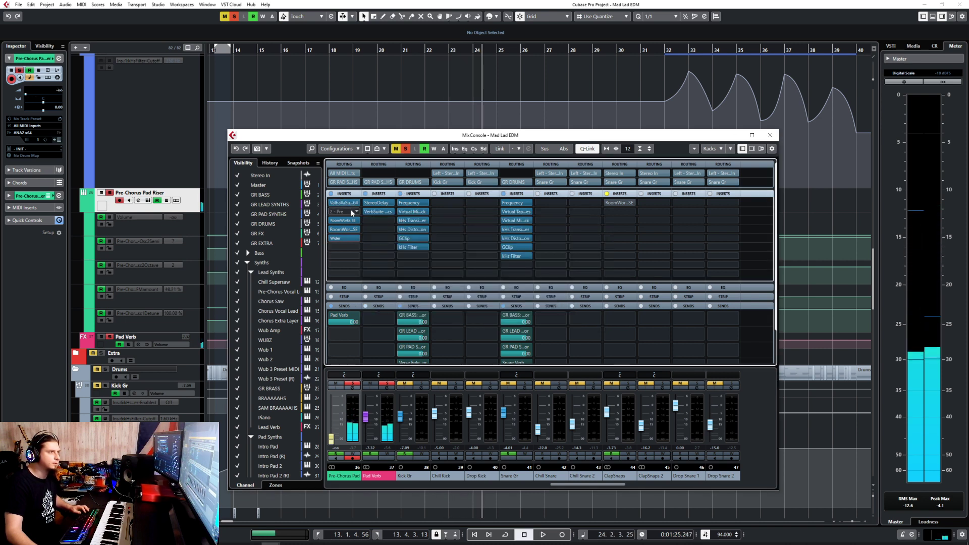
{"action": "key", "text": "F3"}
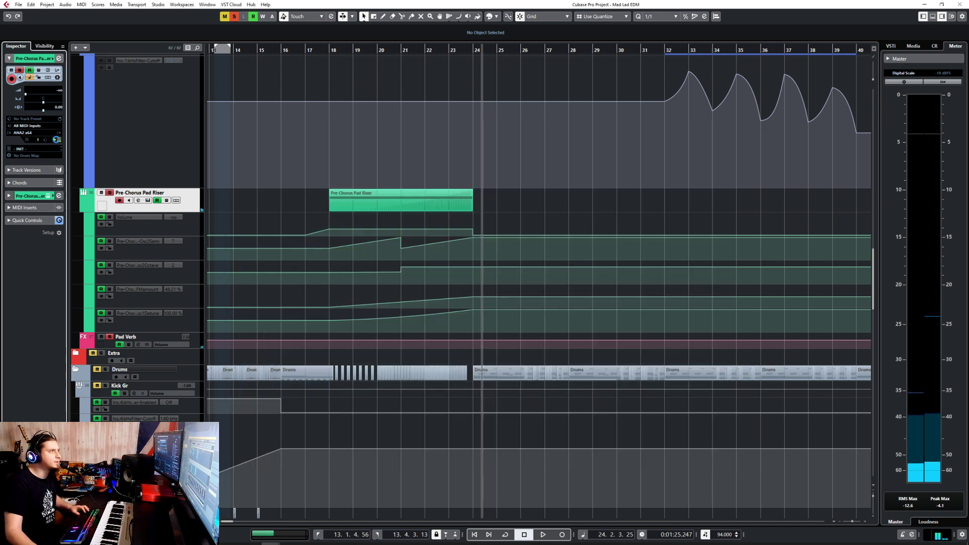
- Reopen the riser's ANA2, turn off its Chorus effect and play from bar 18
{"action": "key", "text": "F11"}
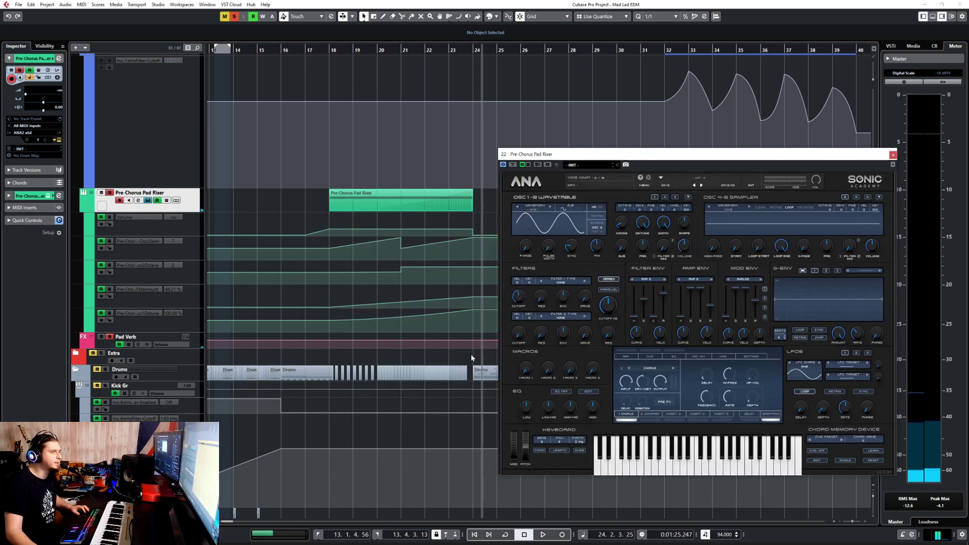
{"action": "left_click", "coordinate": [627, 420]}
{"action": "left_click", "coordinate": [333, 51]}
{"action": "key", "text": "space"}
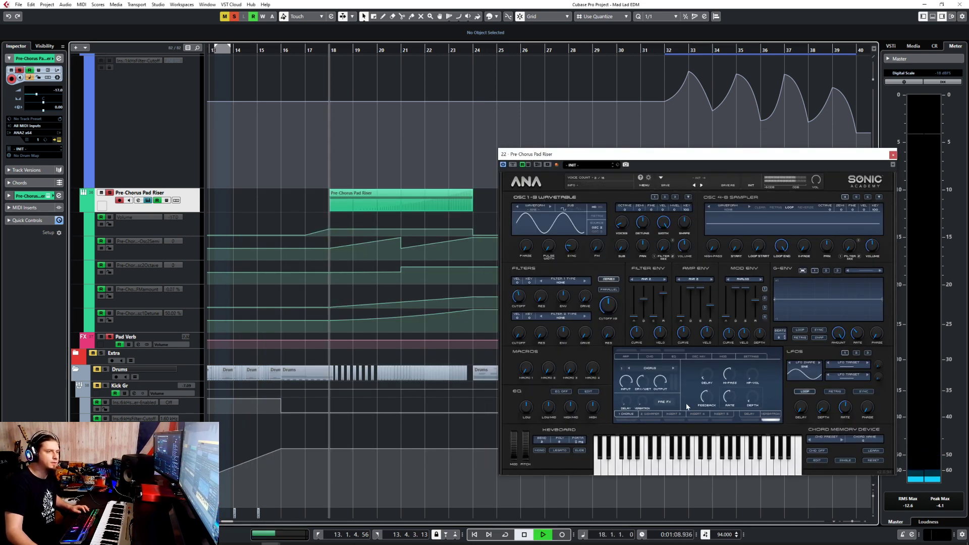
- Turn on ANA2's second insert effect, reduce its output level while playing the riser, and close the synth
{"action": "left_click", "coordinate": [653, 420]}
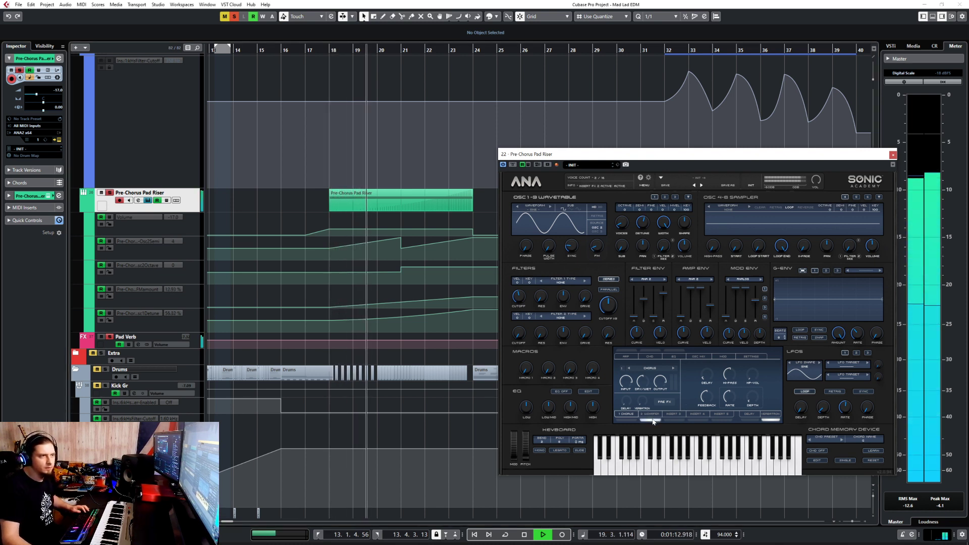
{"action": "key", "text": "space"}
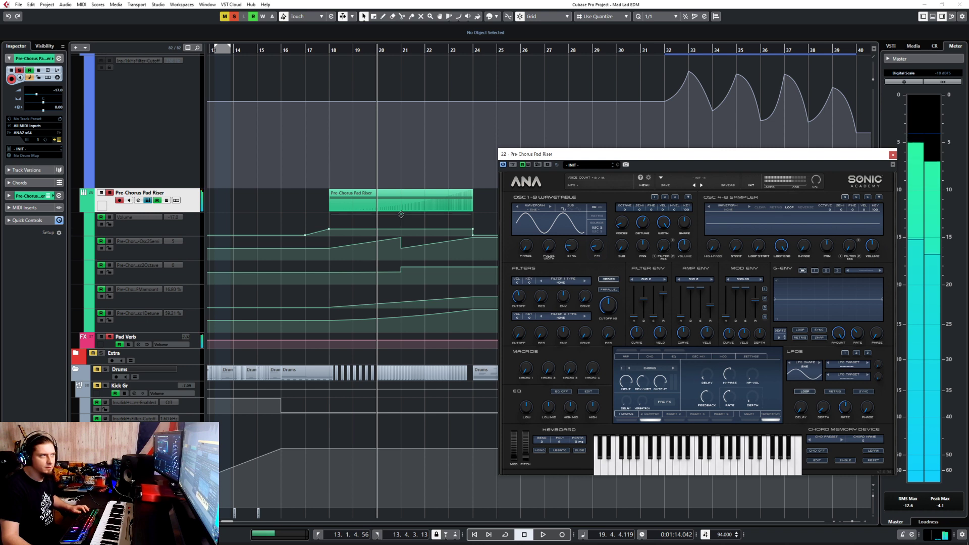
{"action": "left_click", "coordinate": [651, 414]}
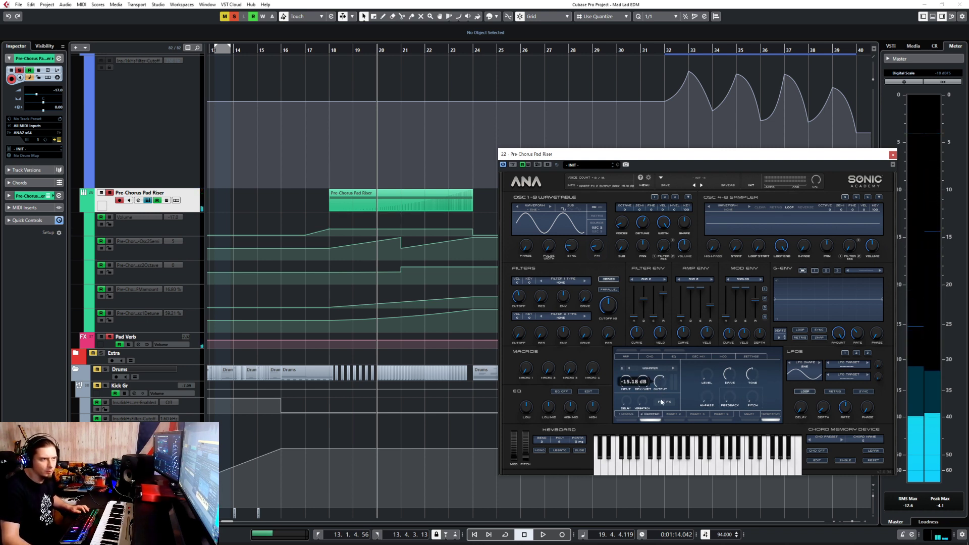
{"action": "key", "text": "space"}
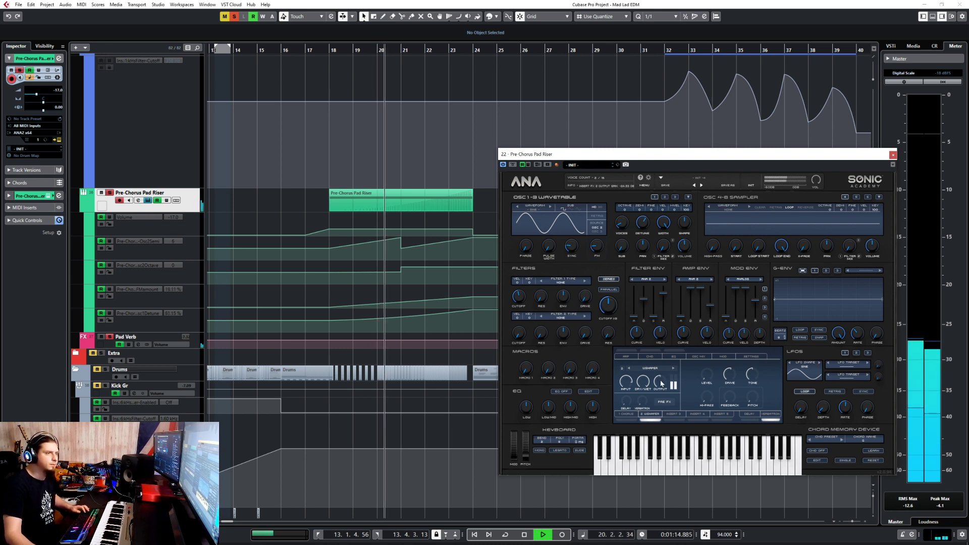
{"action": "mouse_move", "coordinate": [661, 382]}
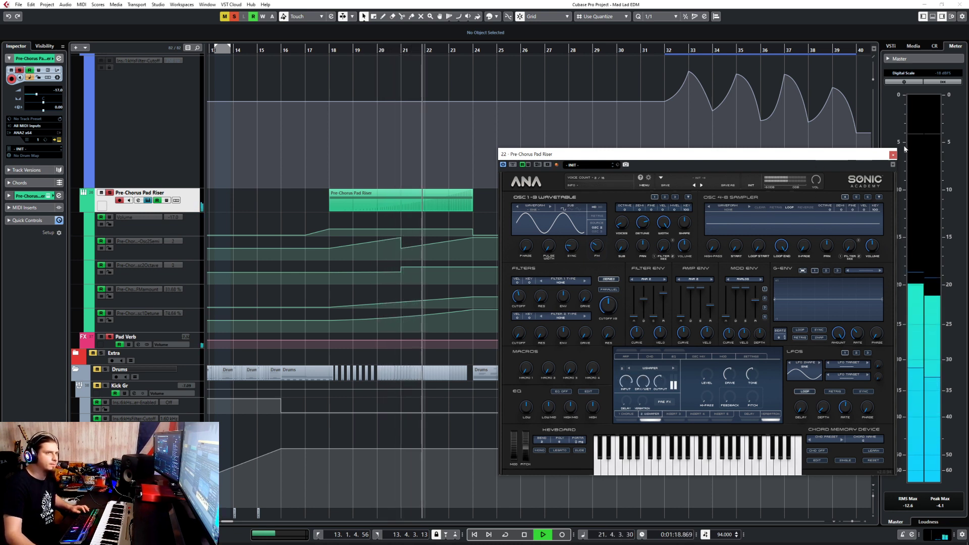
{"action": "left_click", "coordinate": [892, 155]}
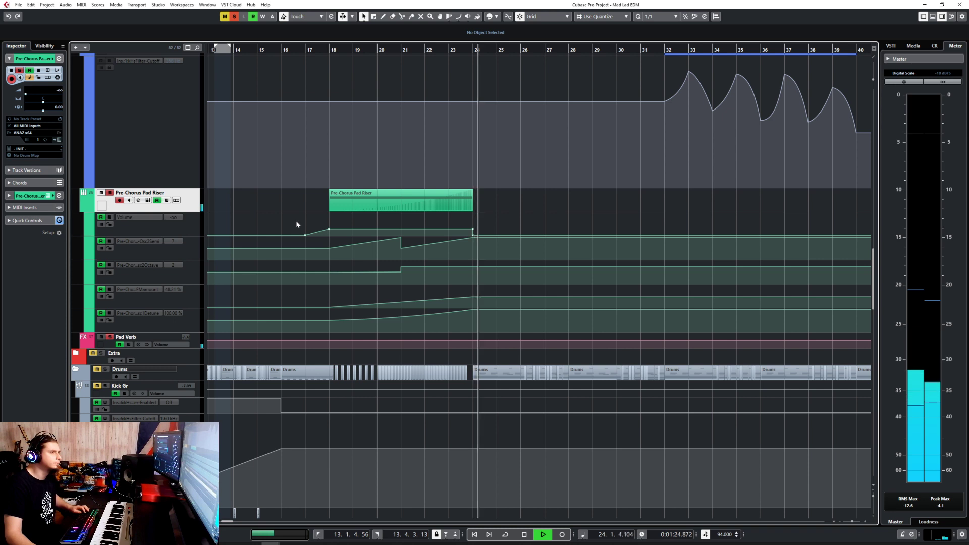
{"action": "key", "text": "space"}
- Raise the Pre-Chorus Pad Riser's volume automation between bars 18 and 24 to about -3.5 dB
{"action": "left_click", "coordinate": [345, 207]}
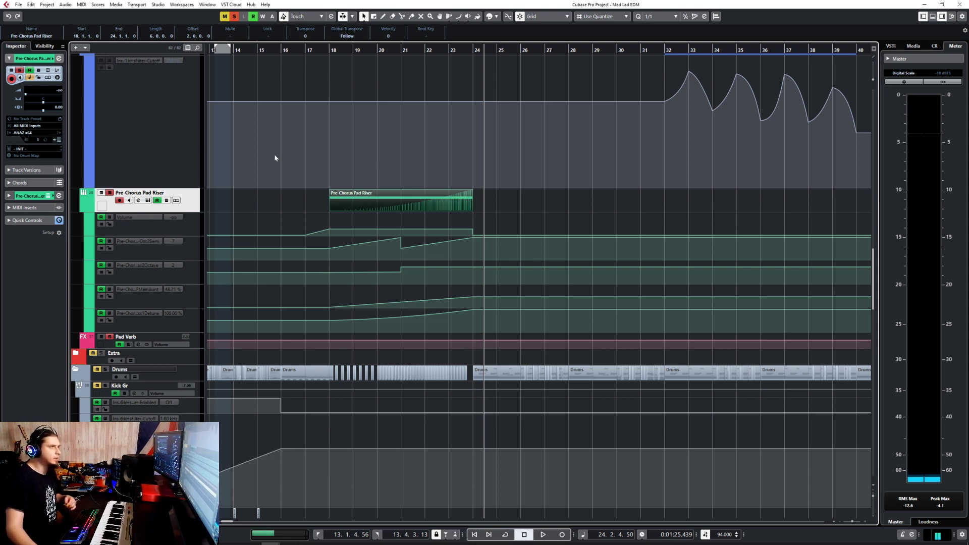
{"action": "left_click", "coordinate": [18, 7]}
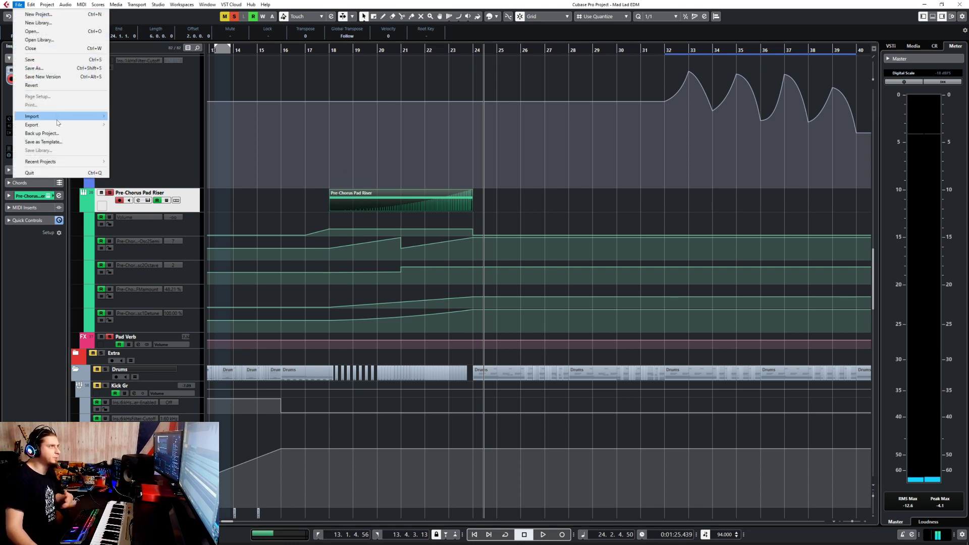
{"action": "left_click", "coordinate": [423, 223]}
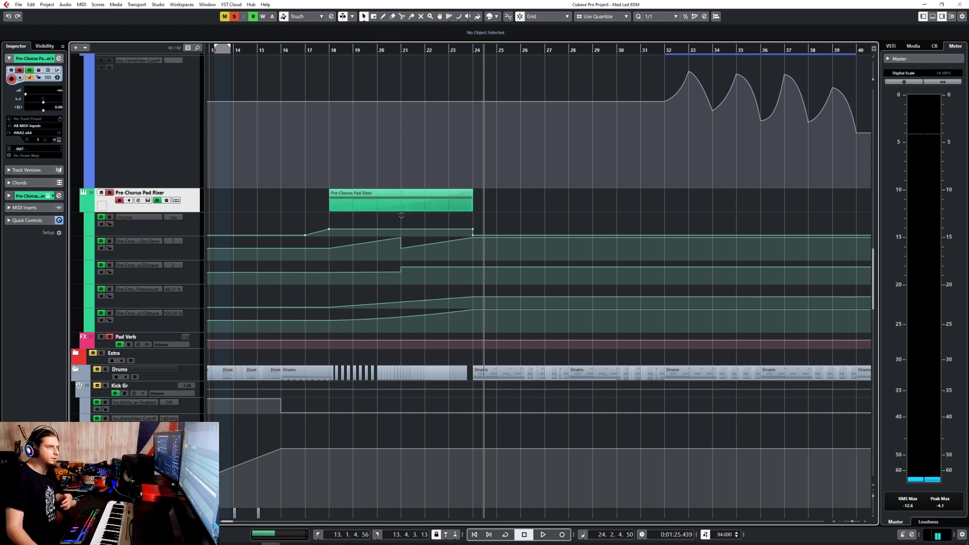
{"action": "left_click_drag", "start_coordinate": [402, 215], "coordinate": [407, 205]}
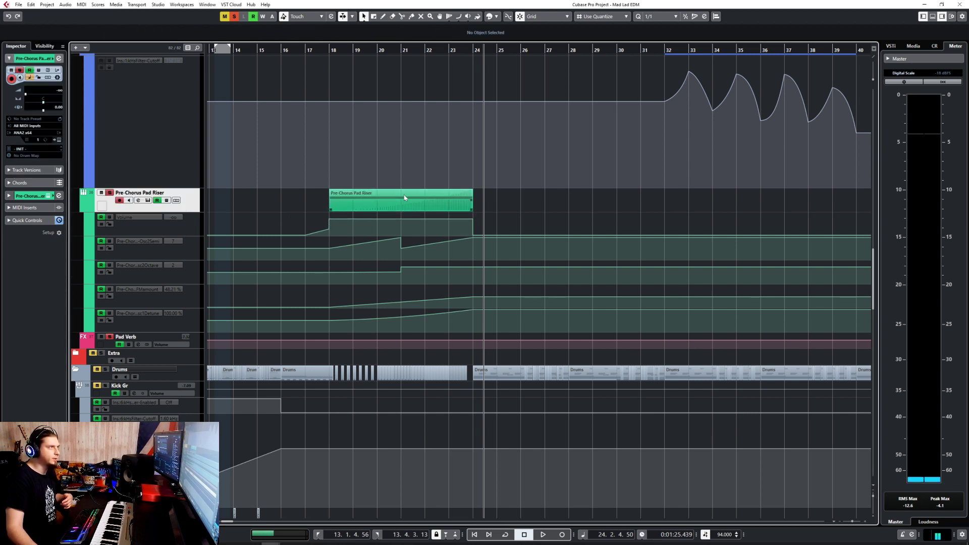
{"action": "left_click", "coordinate": [422, 52]}
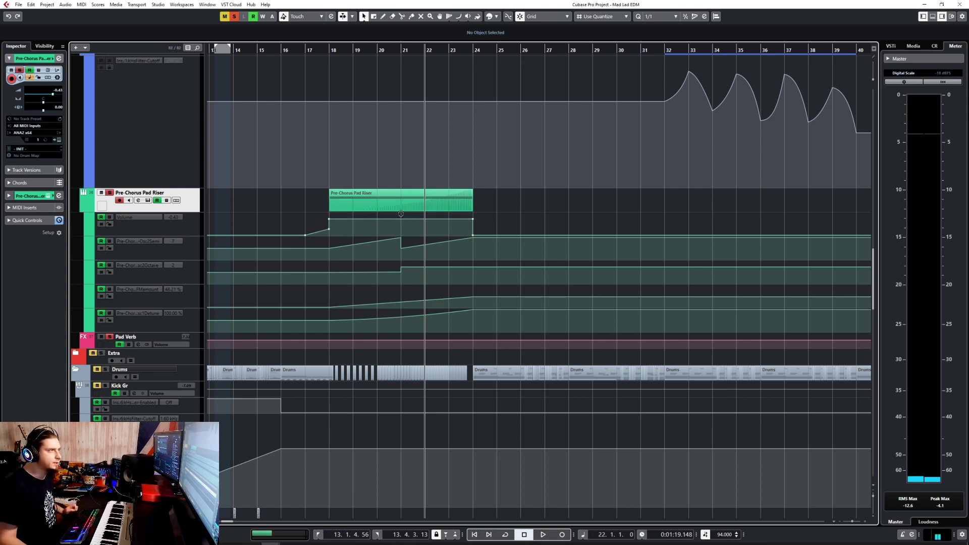
{"action": "left_click_drag", "start_coordinate": [401, 214], "coordinate": [402, 218]}
- Render the Pre-Chorus Pad Riser in place to an audio track, mute the rendered track and unmute the original
{"action": "left_click", "coordinate": [18, 5]}
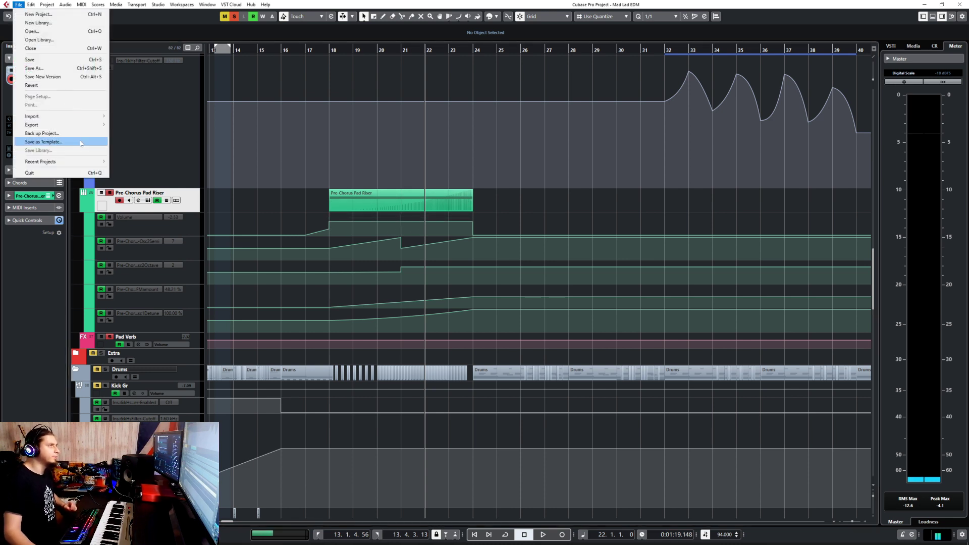
{"action": "left_click", "coordinate": [31, 5]}
{"action": "left_click", "coordinate": [31, 5]}
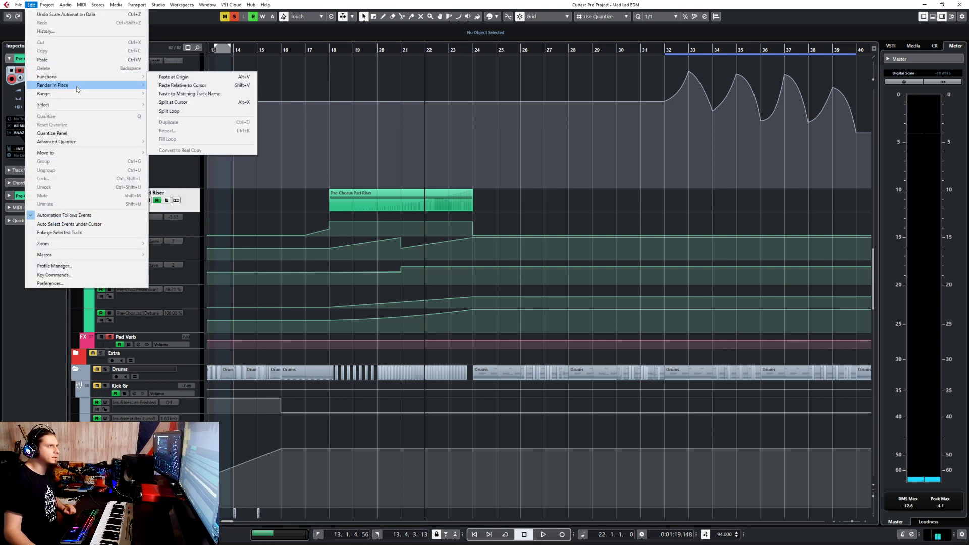
{"action": "left_click", "coordinate": [507, 280]}
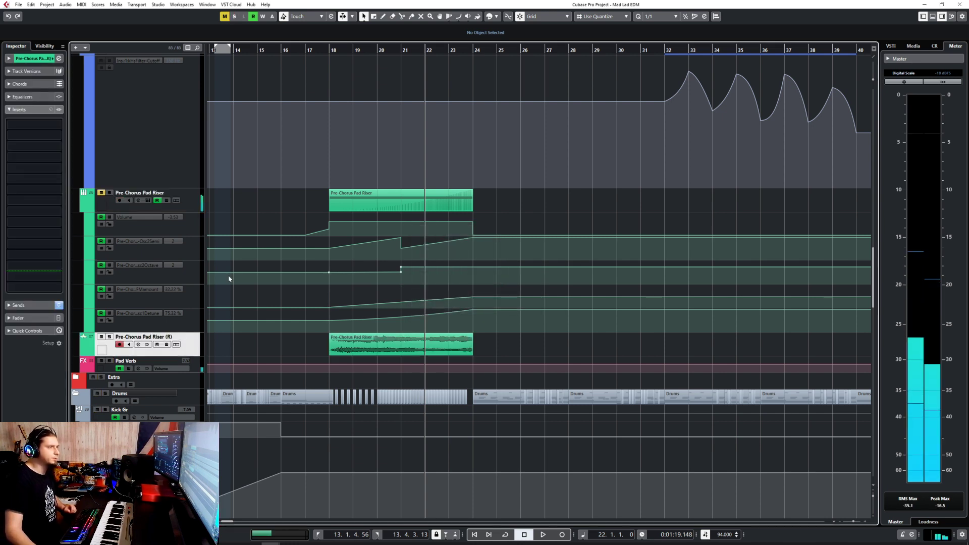
{"action": "left_click", "coordinate": [194, 204]}
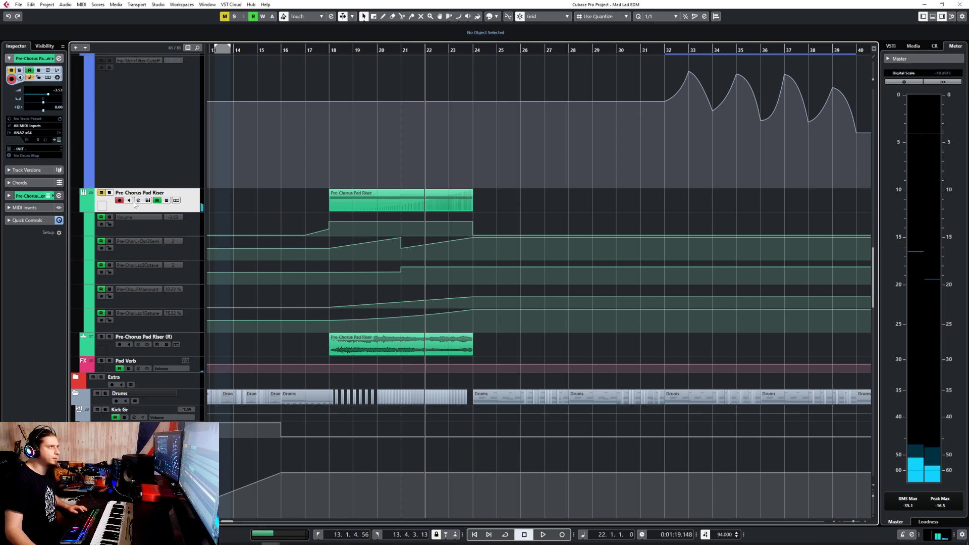
- Set the rendered riser track's volume to -15 dB and its audio clip's volume to -0.80 dB
{"action": "left_click", "coordinate": [377, 353]}
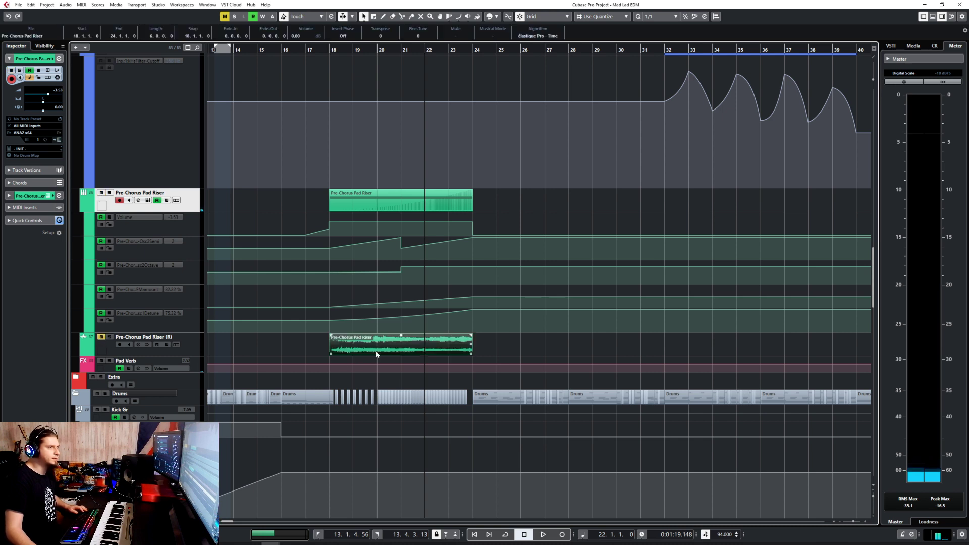
{"action": "left_click_drag", "start_coordinate": [401, 334], "coordinate": [401, 343]}
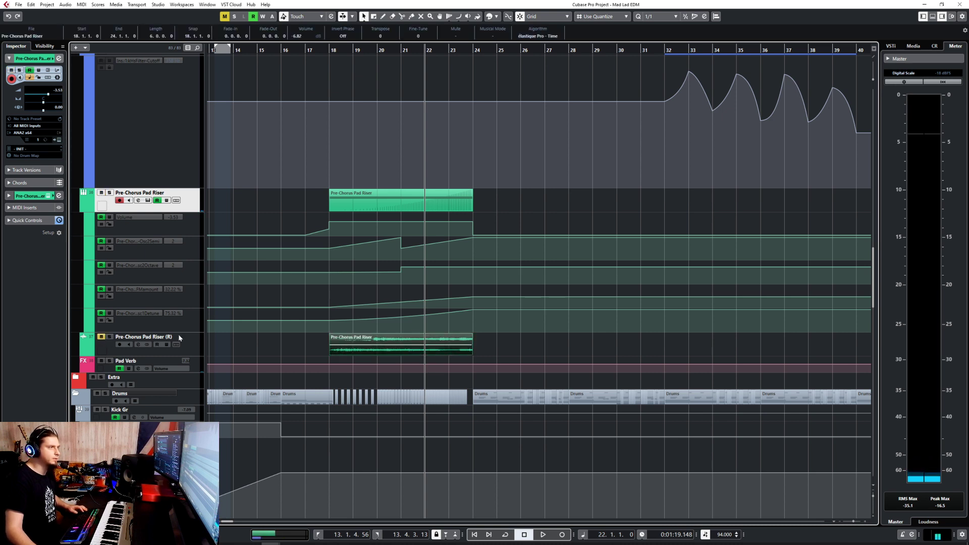
{"action": "left_click", "coordinate": [193, 343]}
{"action": "left_click", "coordinate": [41, 59]}
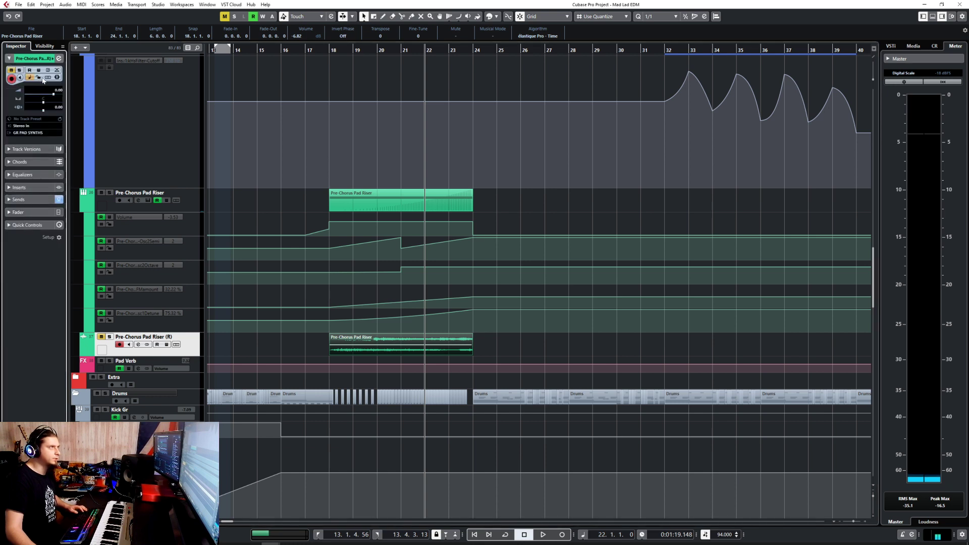
{"action": "type", "text": "-15"}
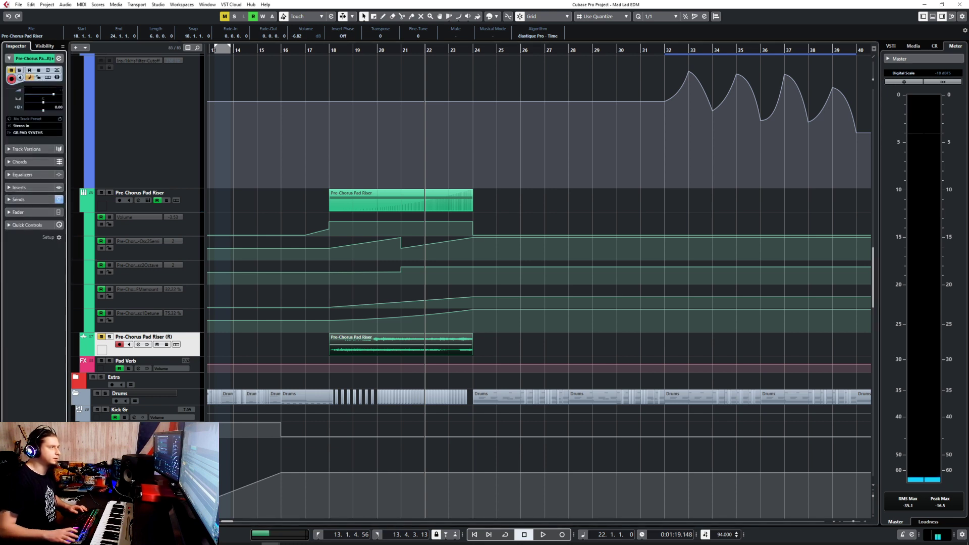
{"action": "key", "text": "Return"}
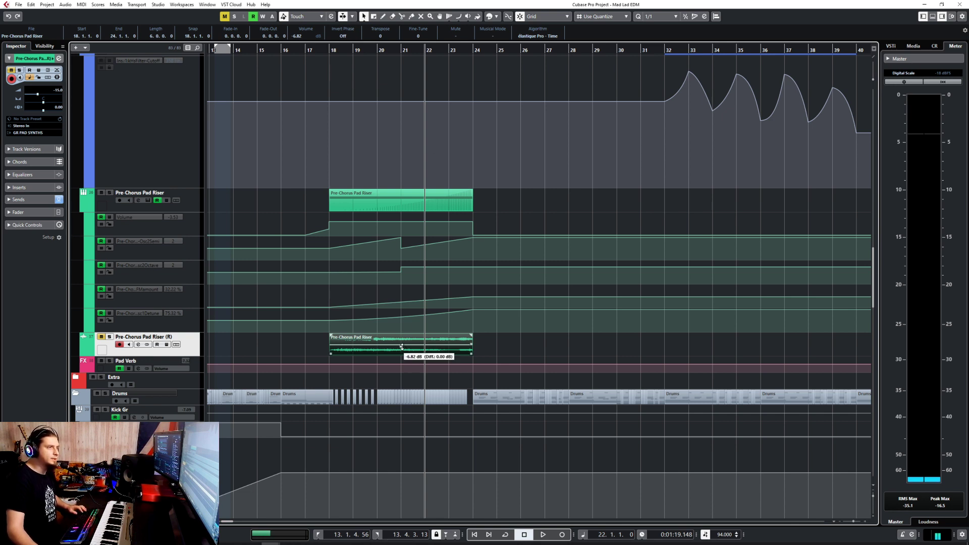
{"action": "left_click_drag", "start_coordinate": [402, 346], "coordinate": [408, 336]}
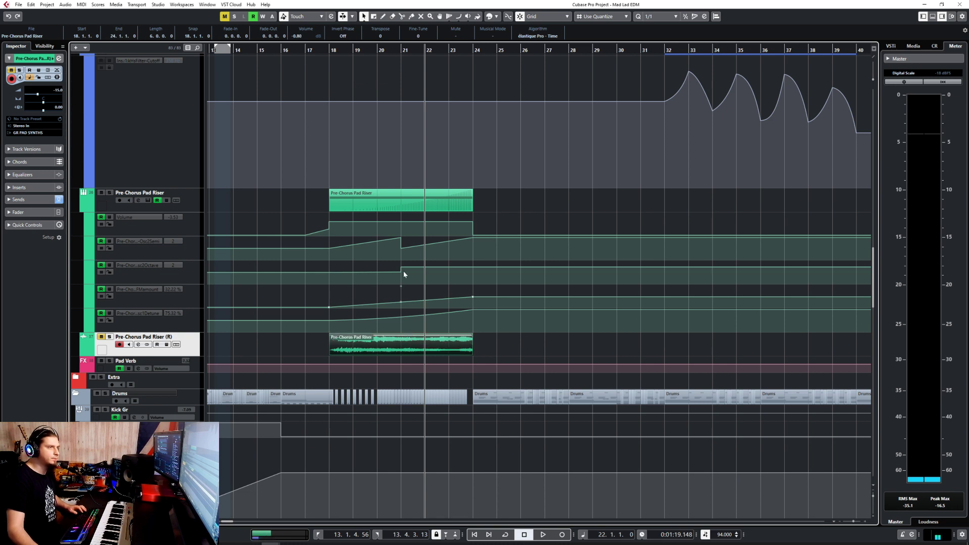
- Return the playback position to bar 18, reopen the original riser's ANA2 and check the settings of oscillators 1 and 2
{"action": "left_click", "coordinate": [378, 204]}
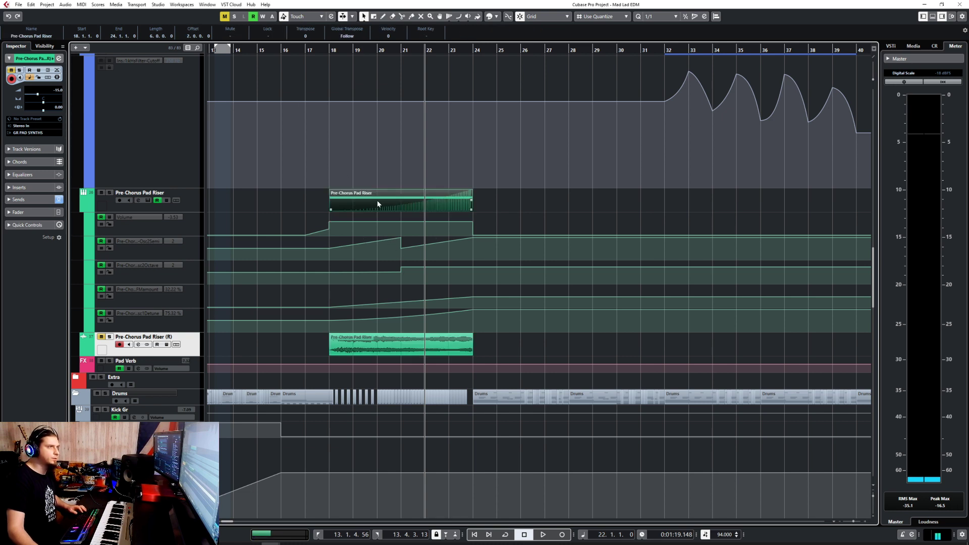
{"action": "left_click", "coordinate": [331, 53]}
{"action": "left_click", "coordinate": [195, 207]}
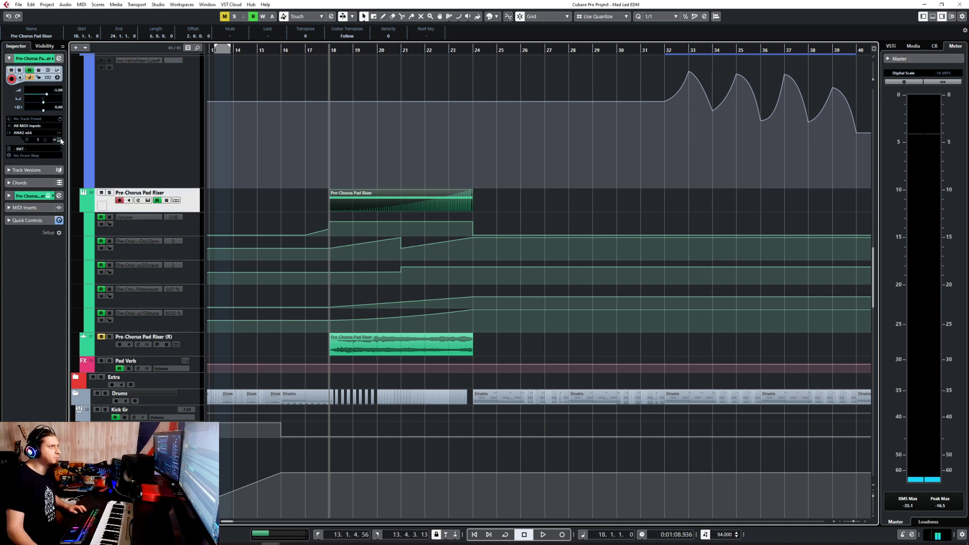
{"action": "left_click", "coordinate": [59, 139]}
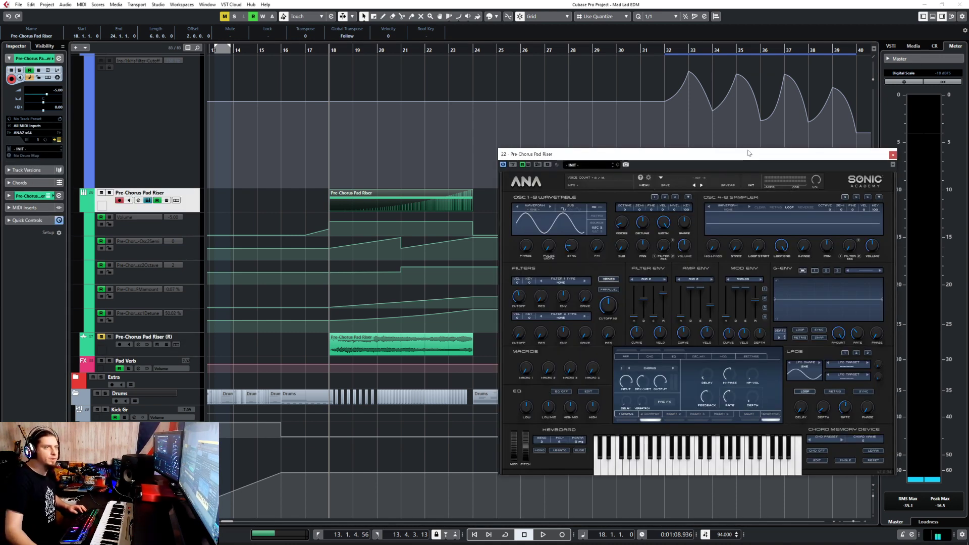
{"action": "left_click_drag", "start_coordinate": [749, 153], "coordinate": [460, 83]}
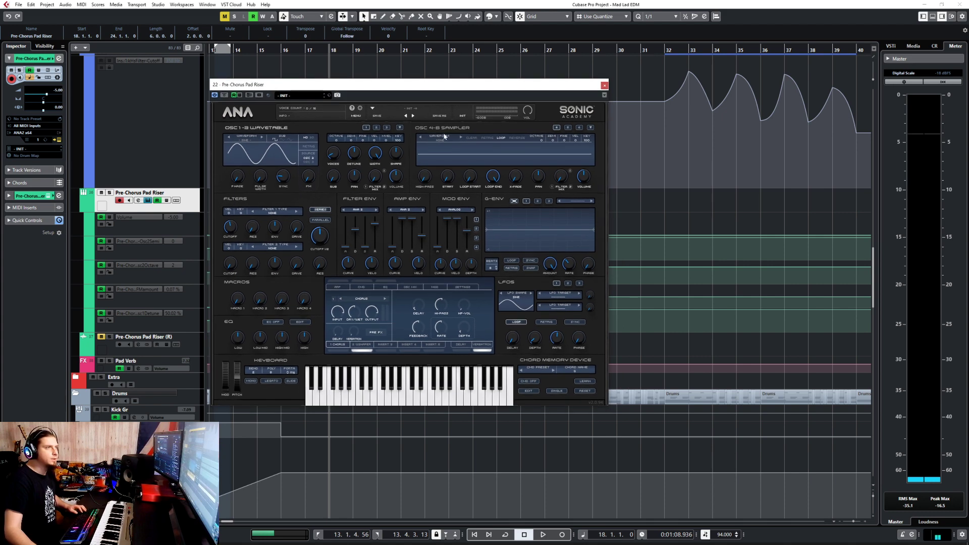
{"action": "left_click", "coordinate": [376, 128]}
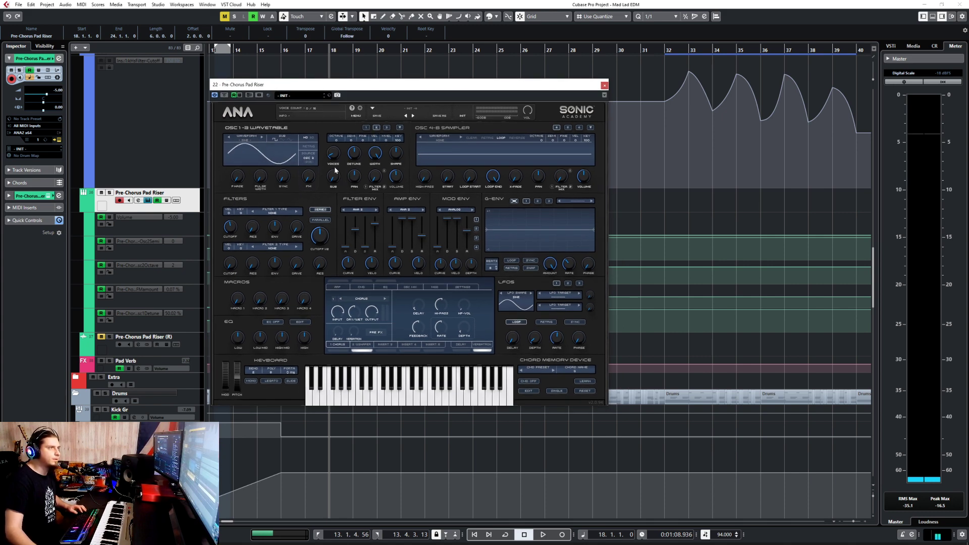
{"action": "left_click", "coordinate": [367, 128]}
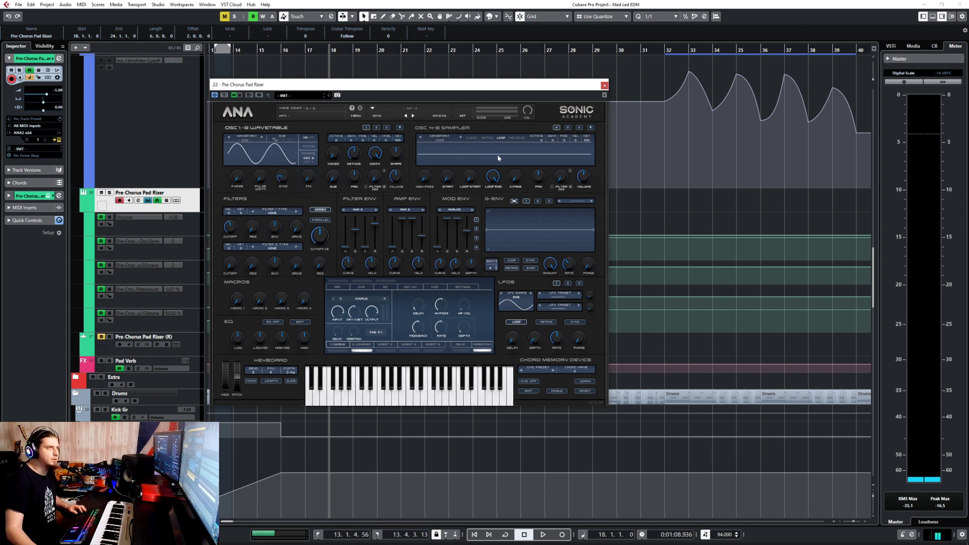
- Browse sampler 4's DLC sounds to Slate Digital Vintage Synths and audition Ah Ha Bass and Boomer
{"action": "left_click", "coordinate": [441, 143]}
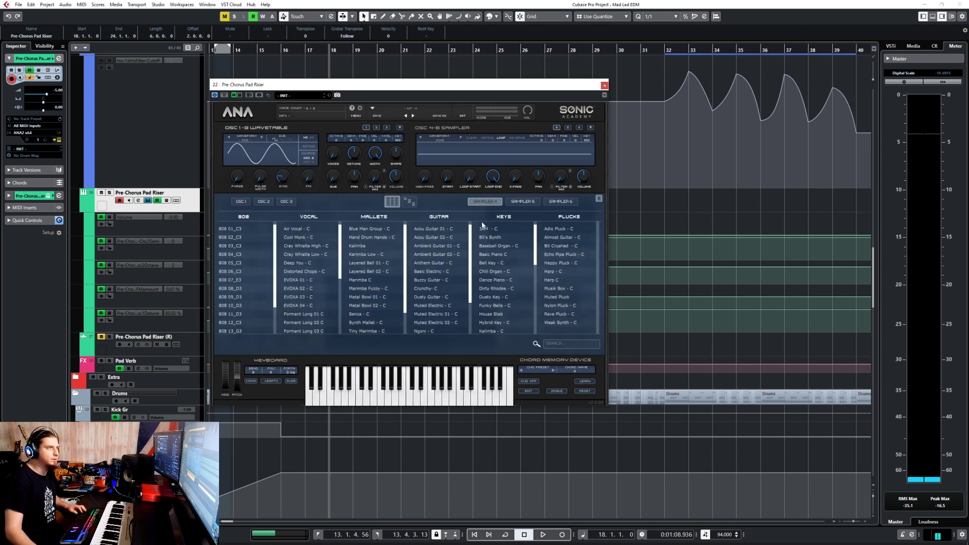
{"action": "left_click", "coordinate": [409, 202]}
{"action": "left_click", "coordinate": [245, 246]}
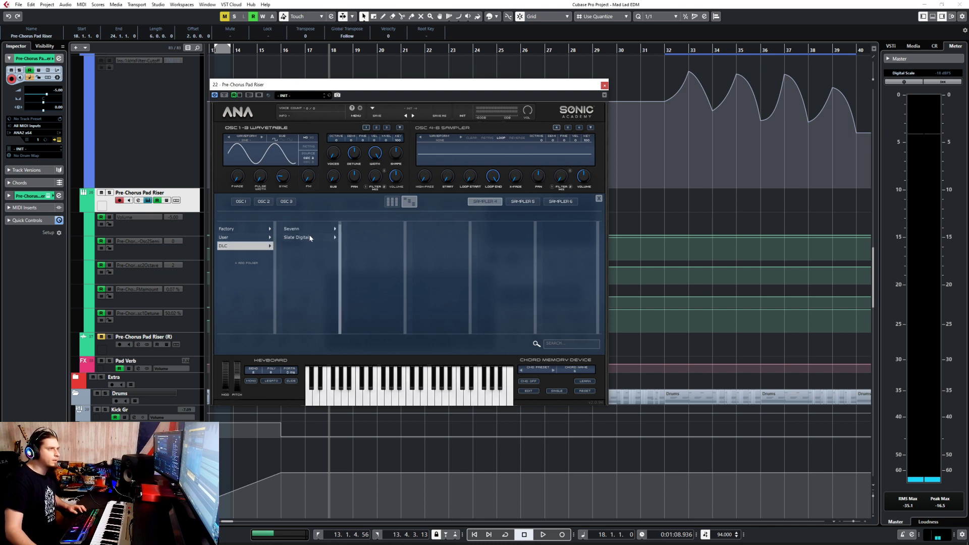
{"action": "left_click", "coordinate": [329, 238]}
{"action": "scroll", "coordinate": [382, 266], "scroll_direction": "down", "scroll_amount": 1}
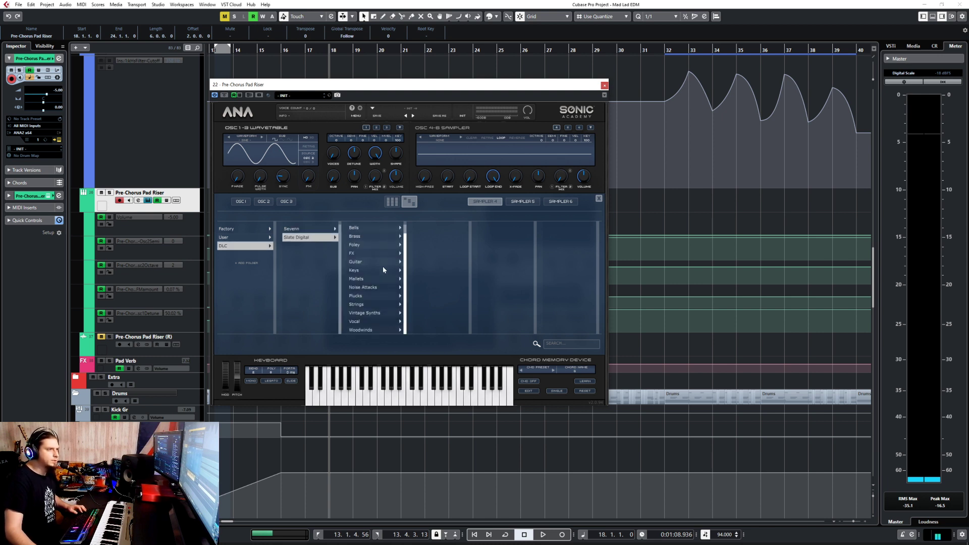
{"action": "left_click", "coordinate": [375, 313]}
{"action": "left_click", "coordinate": [443, 229]}
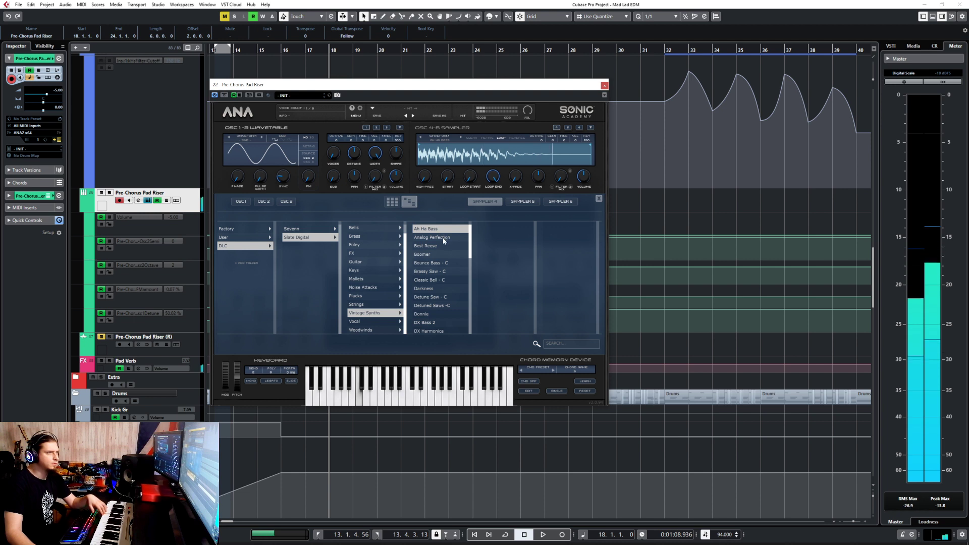
{"action": "left_click", "coordinate": [441, 254]}
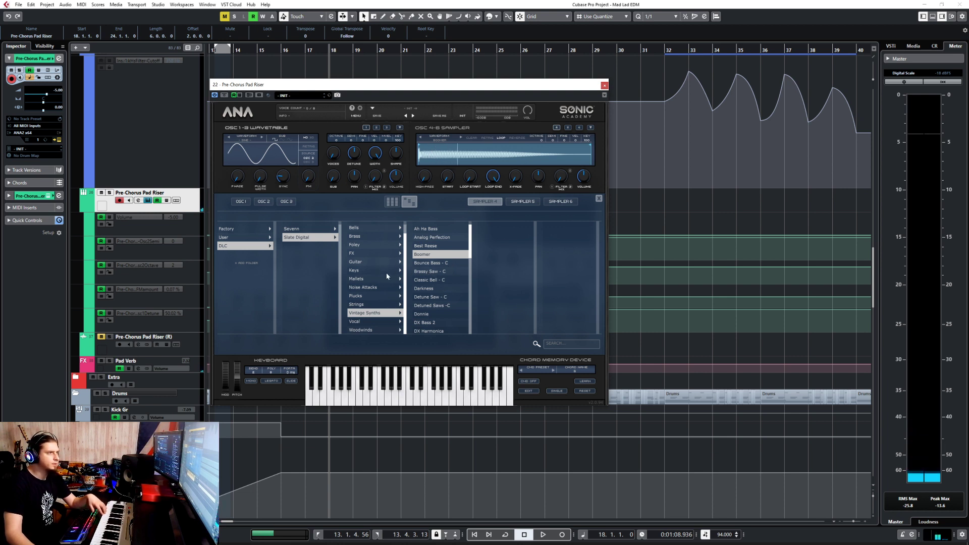
- Load Ambience Rain from Slate Digital's Foley folder into sampler 4, play it and try adjusting its tuning
{"action": "left_click", "coordinate": [355, 245]}
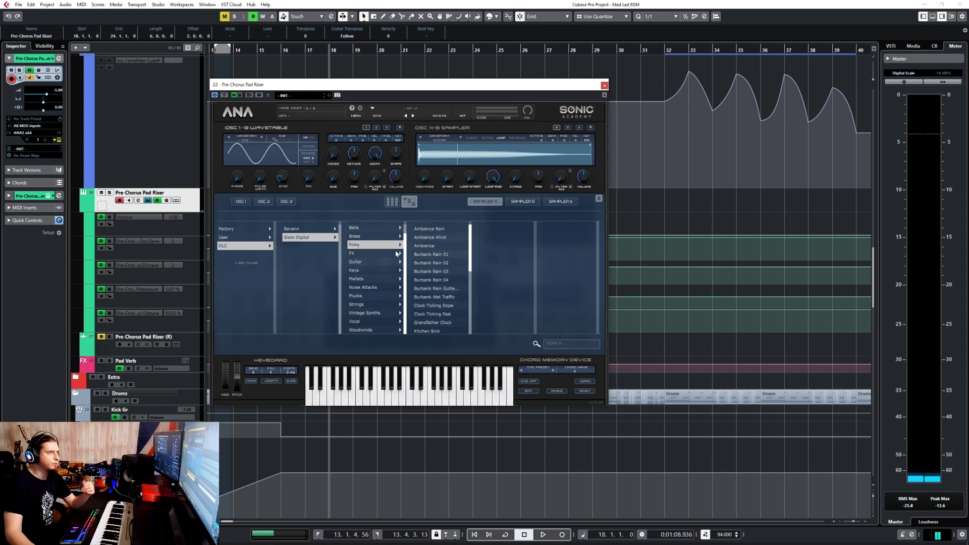
{"action": "left_click", "coordinate": [442, 230]}
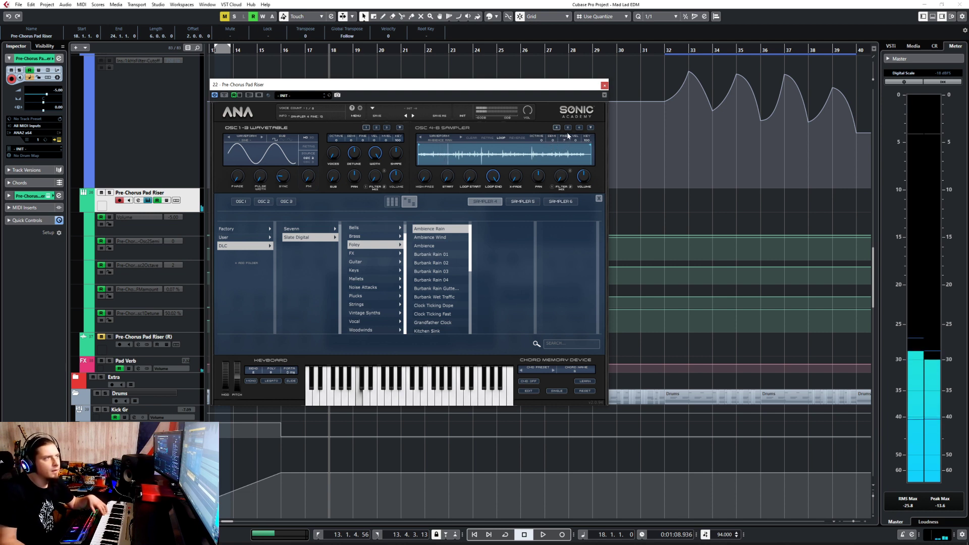
{"action": "left_click_drag", "start_coordinate": [574, 128], "coordinate": [587, 104]}
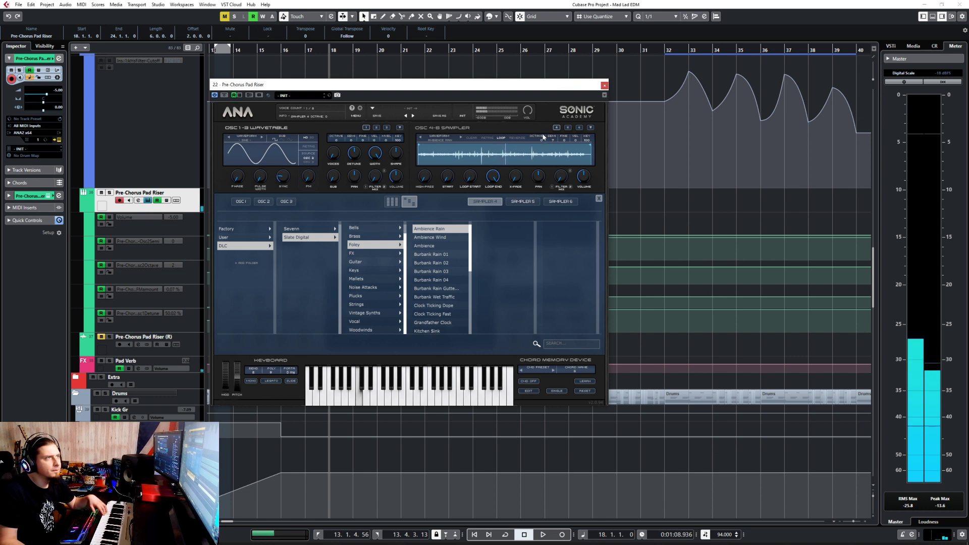
- Try adjusting sampler 4's tuning, and search sampler 5's sounds for "noise" in the DLC and Factory folders
{"action": "left_click_drag", "start_coordinate": [544, 130], "coordinate": [545, 108]}
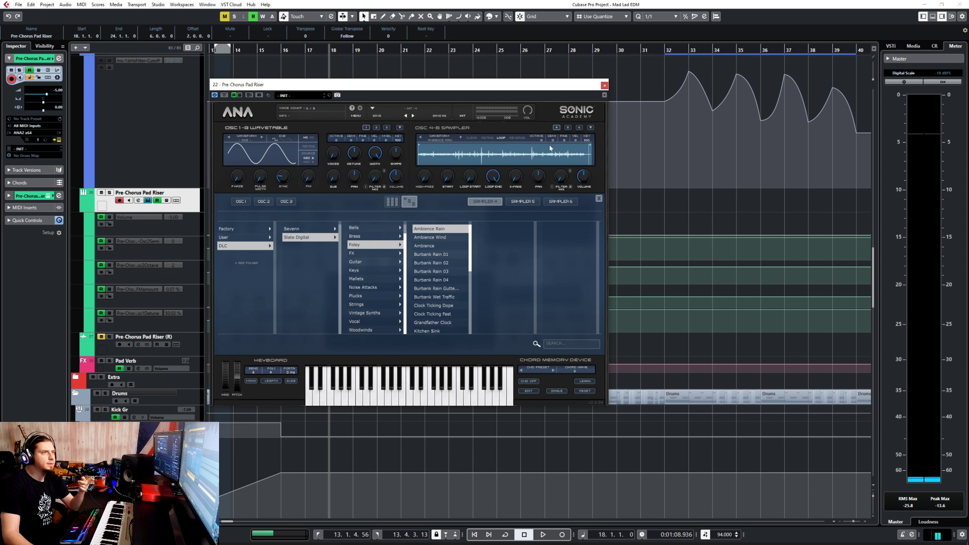
{"action": "left_click", "coordinate": [567, 128]}
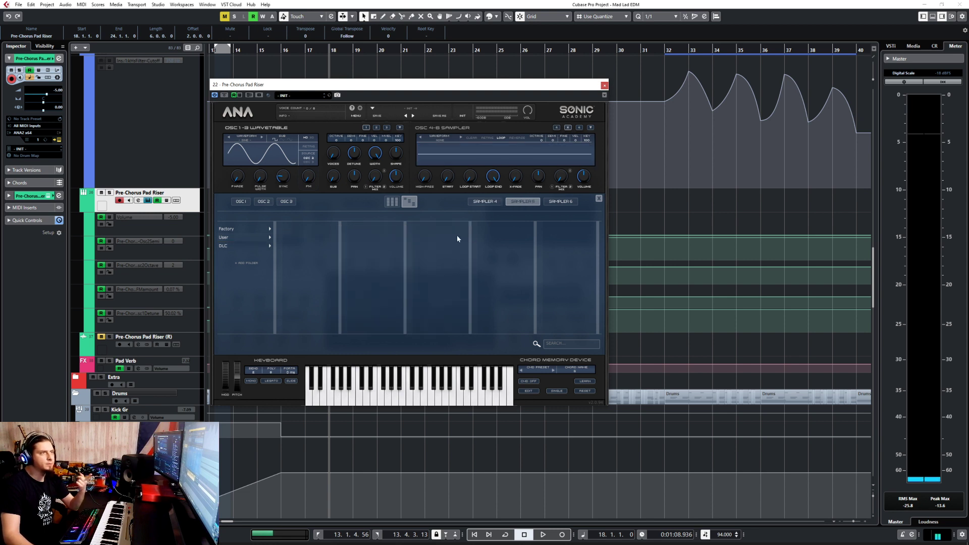
{"action": "left_click", "coordinate": [392, 201]}
{"action": "left_click", "coordinate": [409, 202]}
{"action": "left_click", "coordinate": [241, 246]}
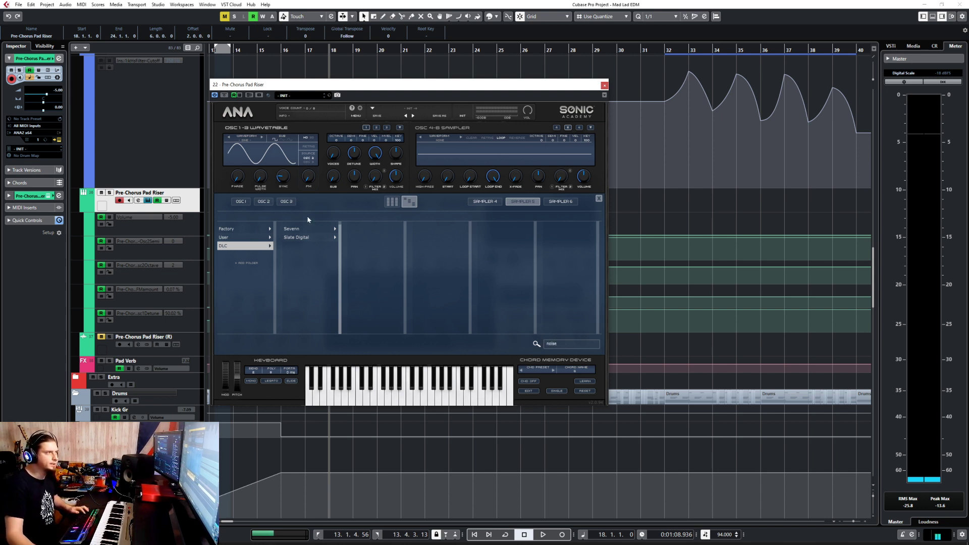
{"action": "left_click", "coordinate": [231, 230]}
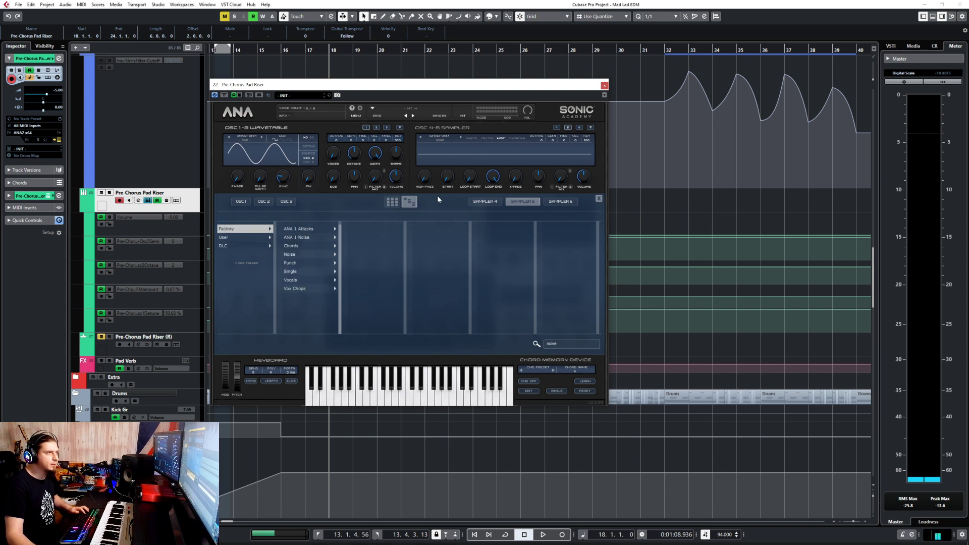
- Compare sampler 4's noise results, and load Rhodes Noise - C from the Keys category into sampler 5 and play it
{"action": "left_click", "coordinate": [494, 201]}
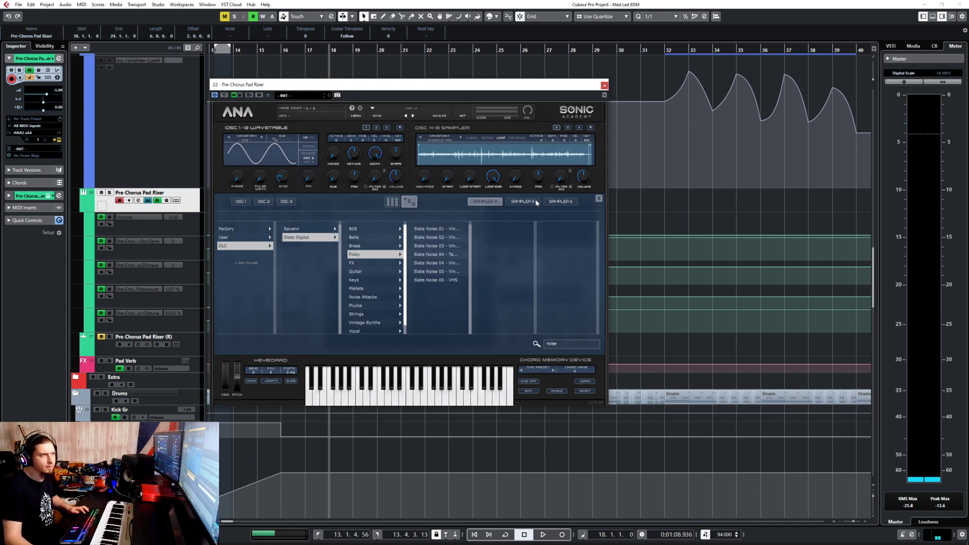
{"action": "left_click", "coordinate": [534, 202]}
{"action": "left_click", "coordinate": [391, 201]}
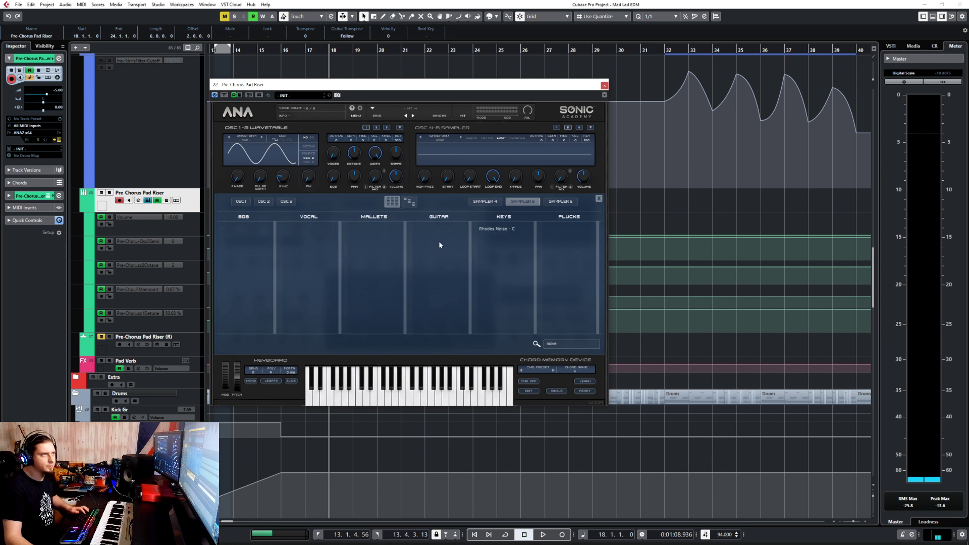
{"action": "left_click", "coordinate": [509, 231]}
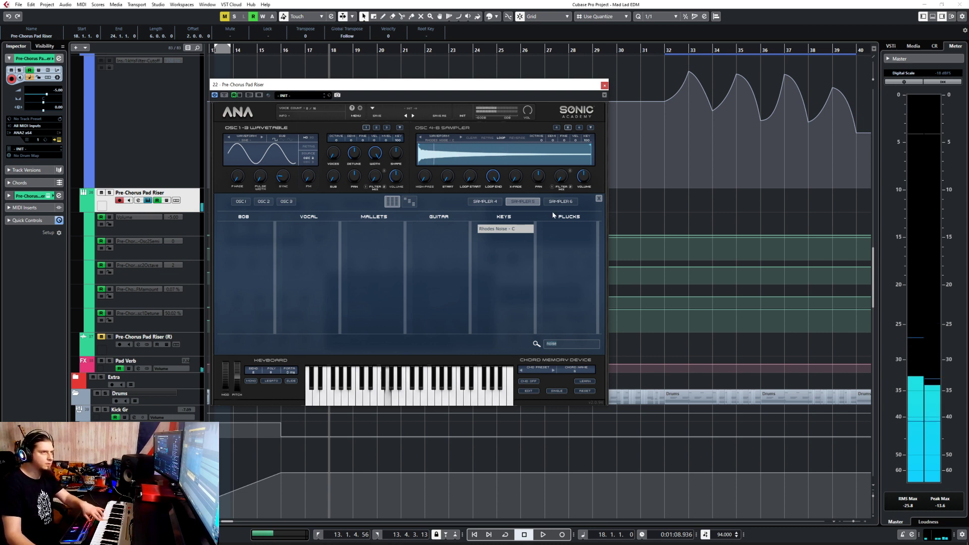
- Switch to sampler 6, search its sounds for "white" and clear the search
{"action": "left_click", "coordinate": [579, 128]}
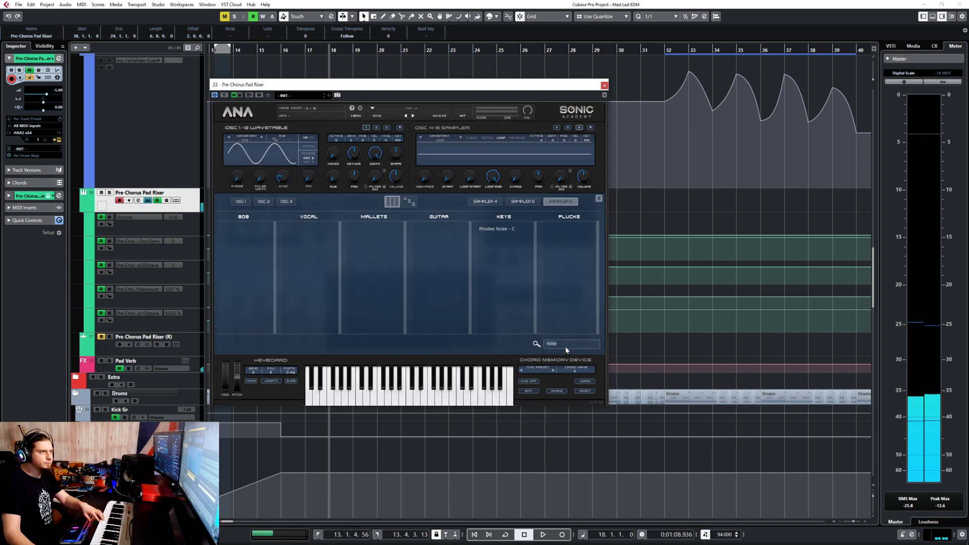
{"action": "type", "text": "white"}
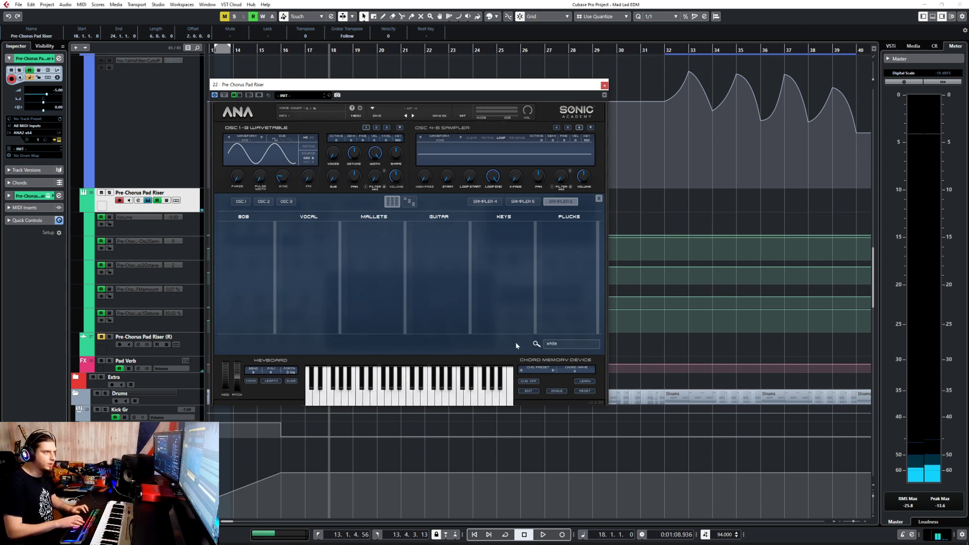
{"action": "key", "text": "BackSpace"}
{"action": "key", "text": "BackSpace"}
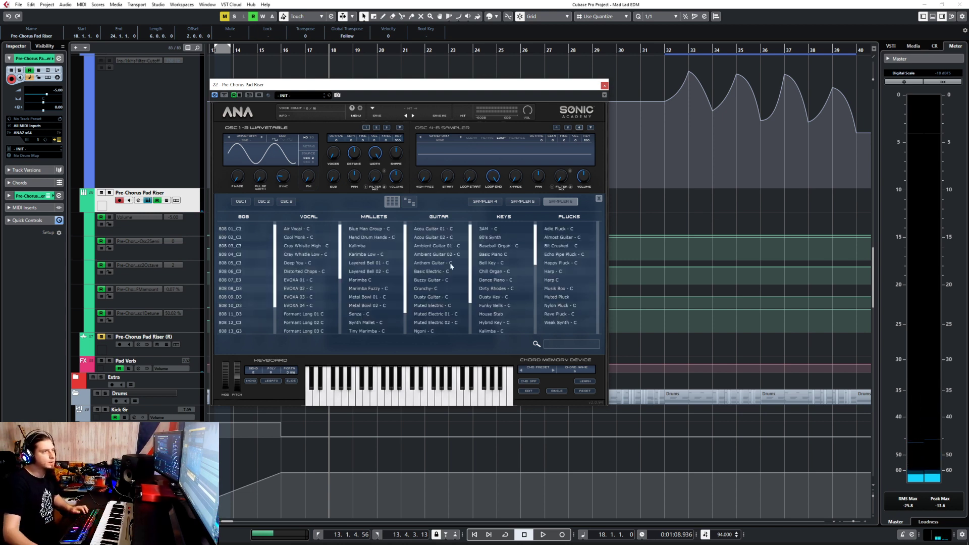
- Load Juno Noise C1 from the Factory Noise folder into sampler 6, play it and close the synth
{"action": "left_click", "coordinate": [406, 203]}
{"action": "left_click", "coordinate": [230, 246]}
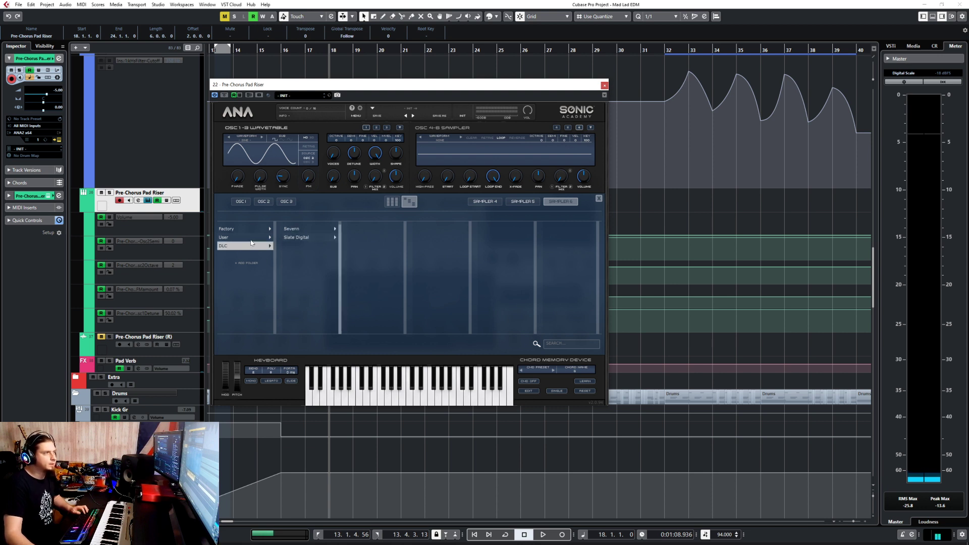
{"action": "left_click", "coordinate": [248, 230]}
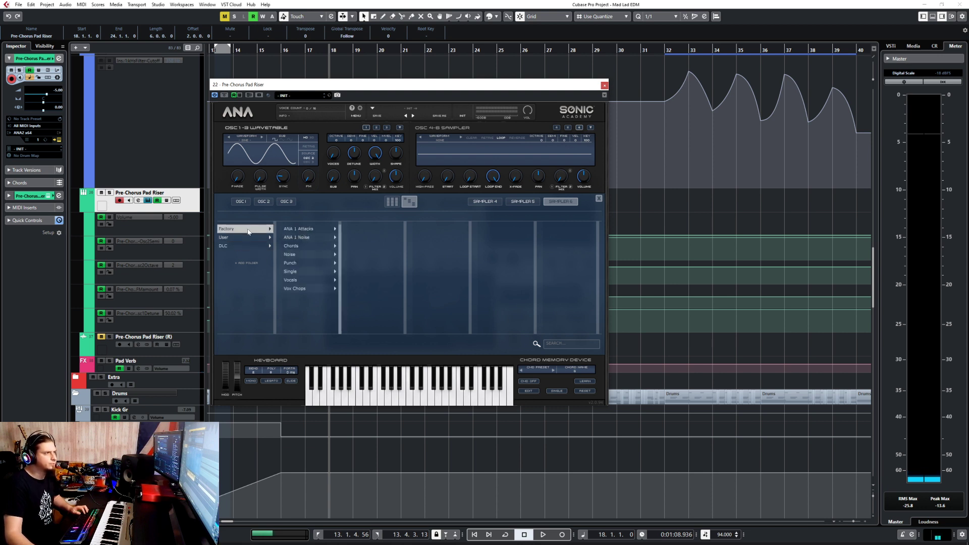
{"action": "left_click", "coordinate": [327, 257]}
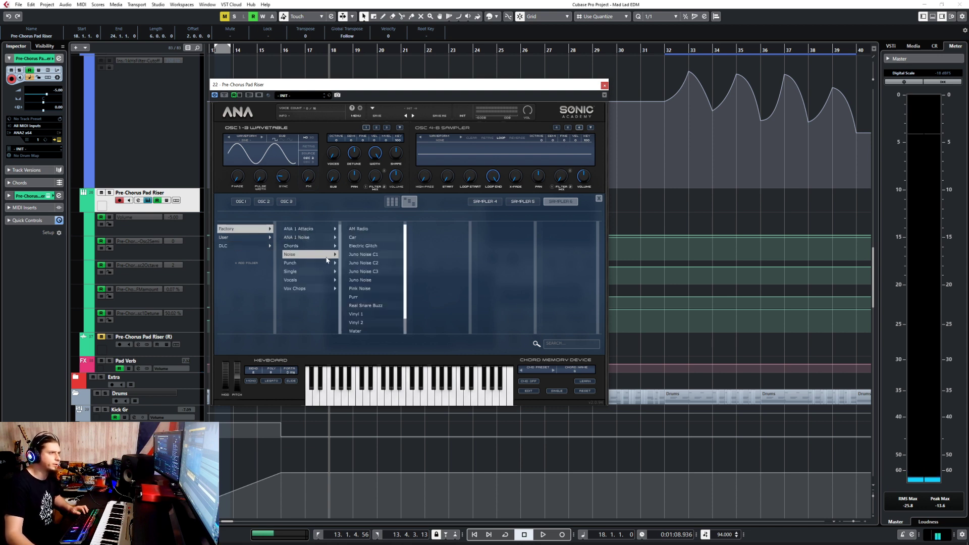
{"action": "left_click", "coordinate": [382, 254]}
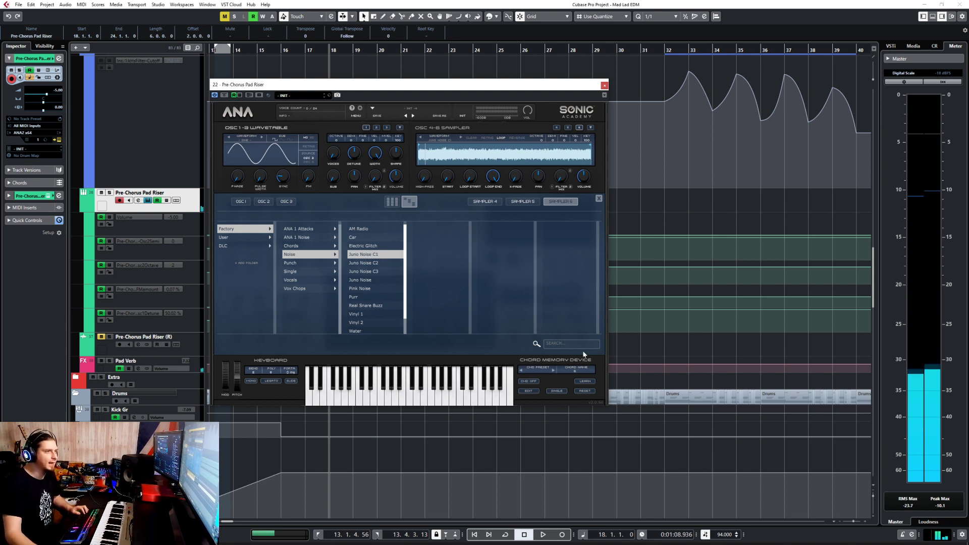
{"action": "left_click", "coordinate": [598, 200]}
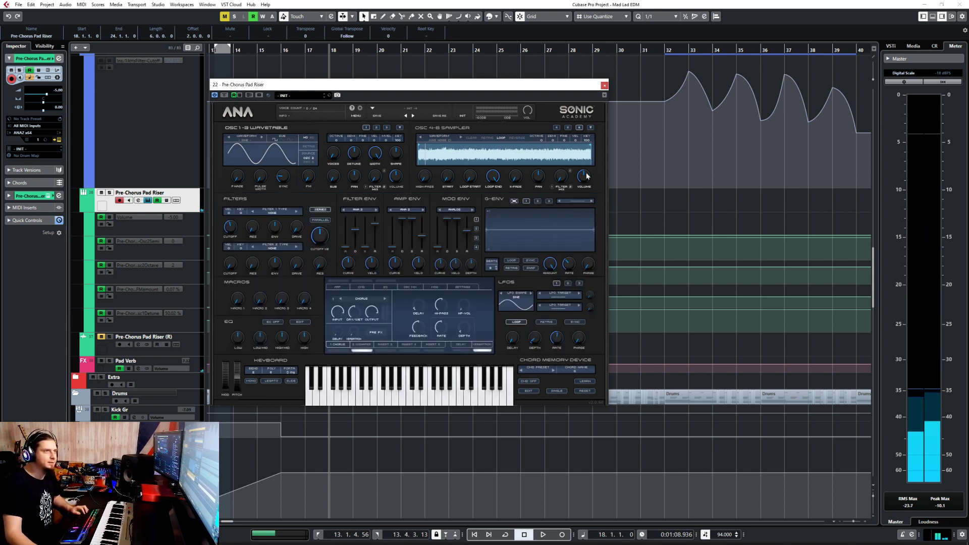
{"action": "left_click", "coordinate": [604, 85]}
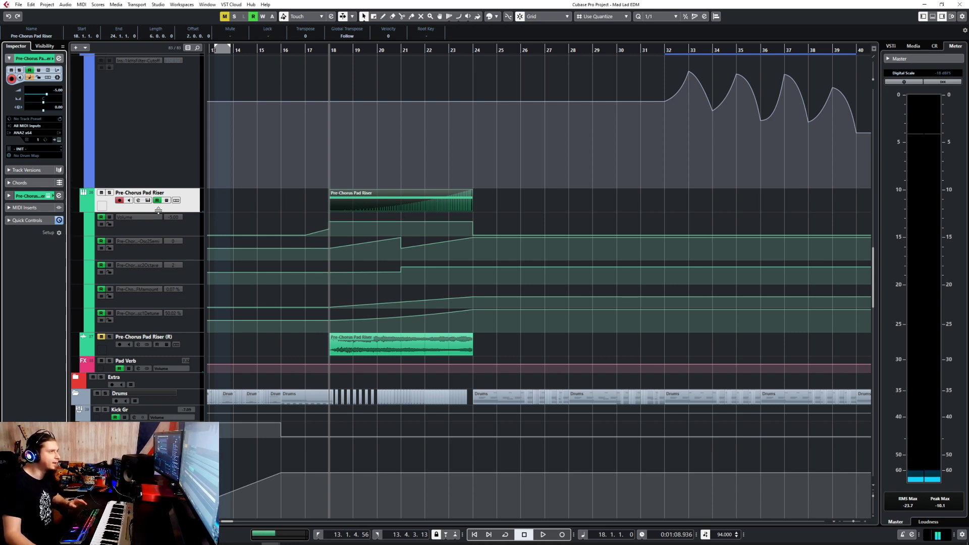
- Free the first insert slot of the Pre-Chorus Pad Riser channel in the MixConsole and search its effects for "pitch"
{"action": "key", "text": "F3"}
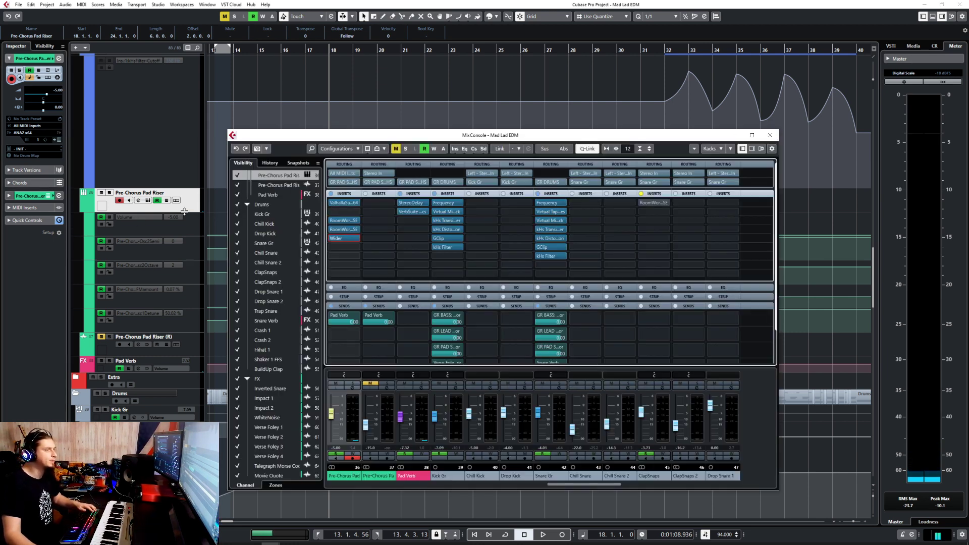
{"action": "left_click_drag", "start_coordinate": [344, 202], "coordinate": [345, 212]}
{"action": "left_click", "coordinate": [352, 207]}
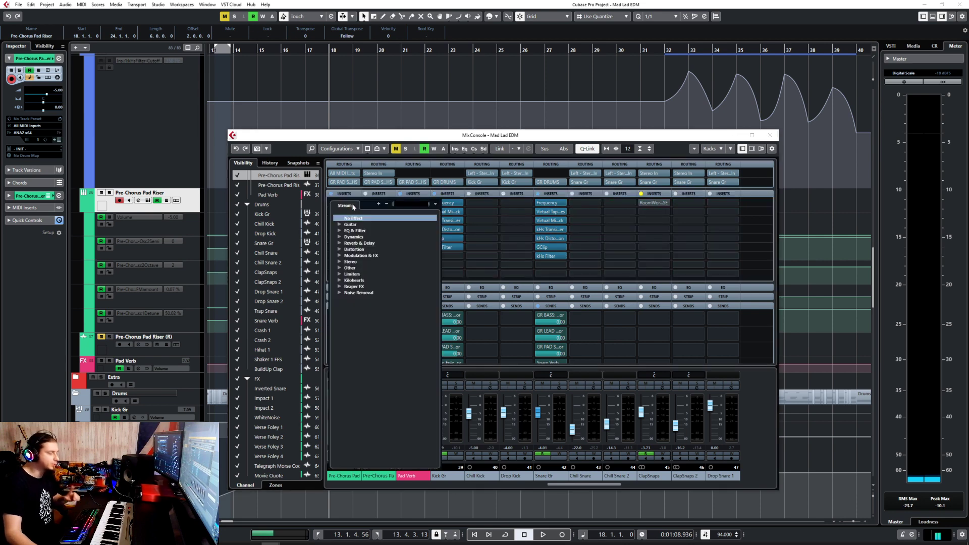
{"action": "type", "text": "pitch"}
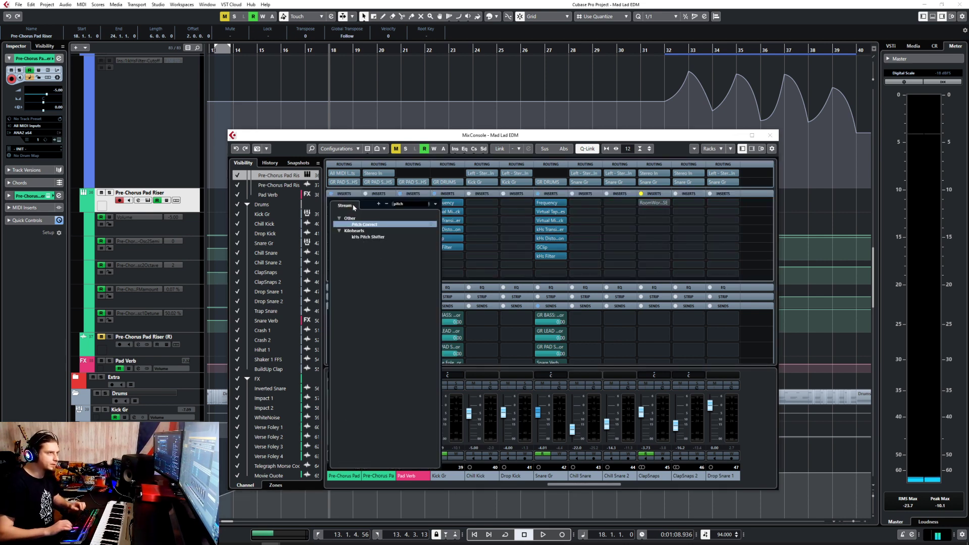
- Insert kHs Pitch Shifter in the first insert slot of the Pre-Chorus Pad Riser channel, then close the plug-in and MixConsole
{"action": "left_click", "coordinate": [370, 236]}
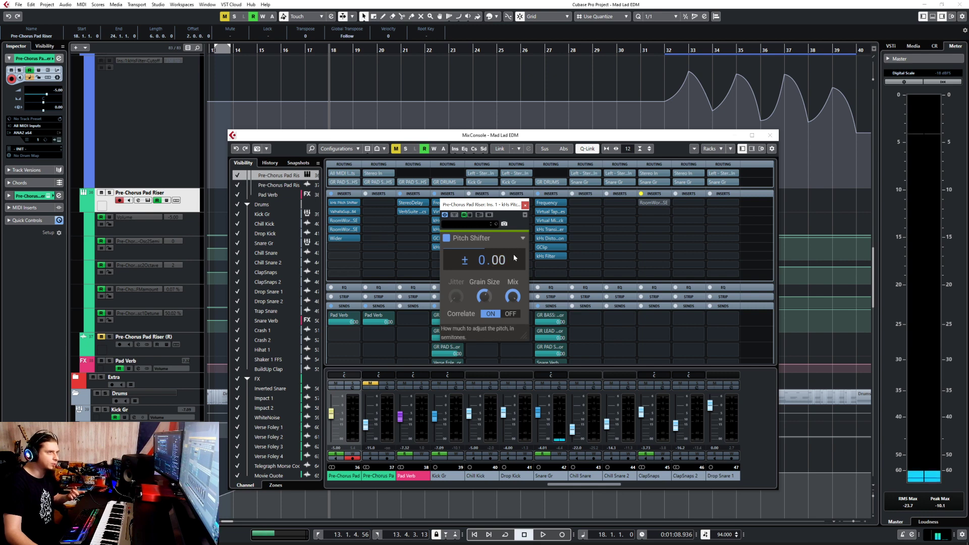
{"action": "left_click", "coordinate": [525, 205]}
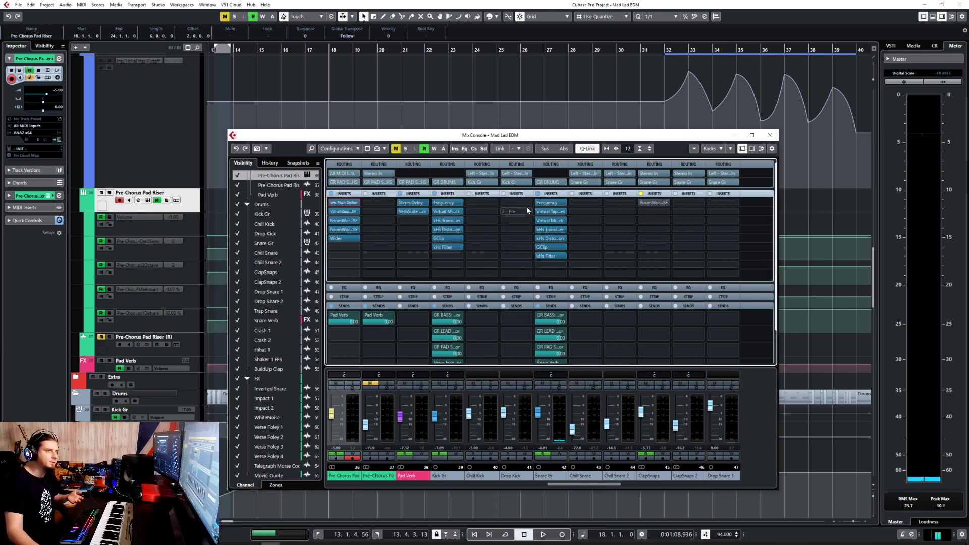
{"action": "left_click", "coordinate": [770, 136]}
- Add an automation lane to the Pre-Chorus Pad Riser track for the Pitch parameter of kHs Pitch Shifter
{"action": "left_click", "coordinate": [96, 333]}
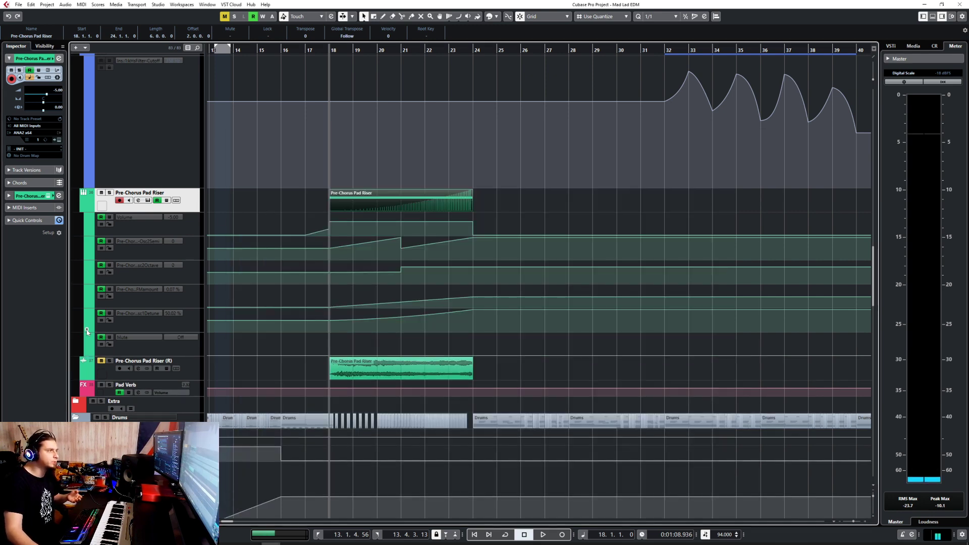
{"action": "left_click", "coordinate": [139, 338]}
{"action": "left_click", "coordinate": [141, 486]}
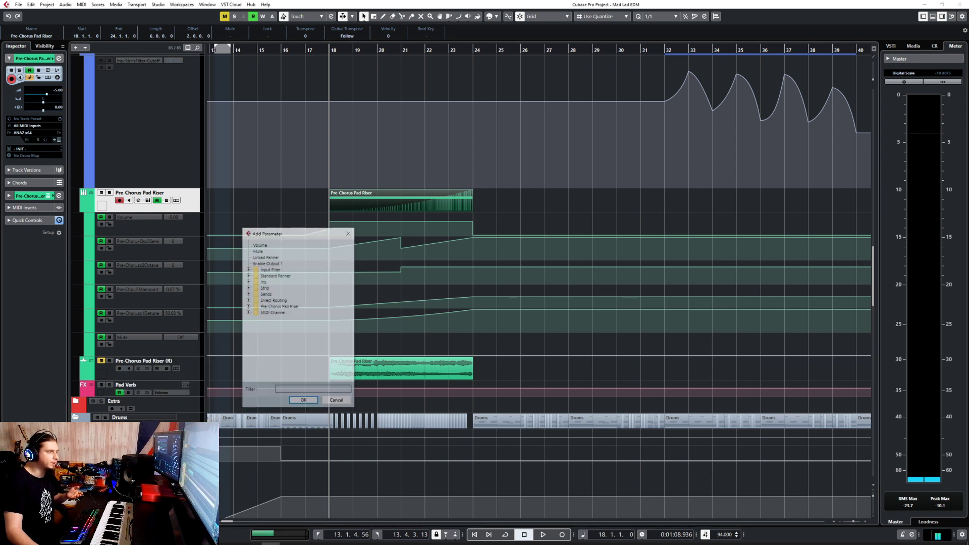
{"action": "left_click", "coordinate": [248, 282]}
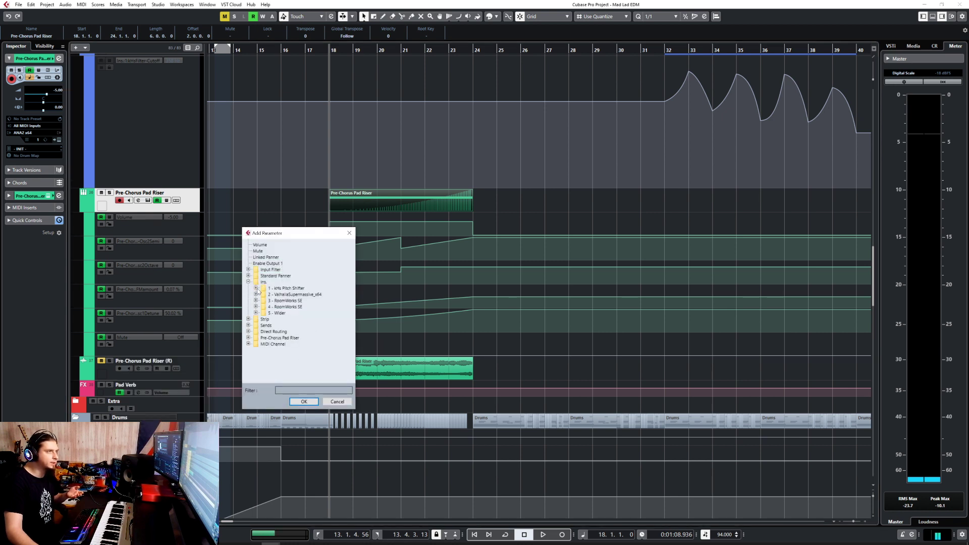
{"action": "left_click", "coordinate": [256, 288]}
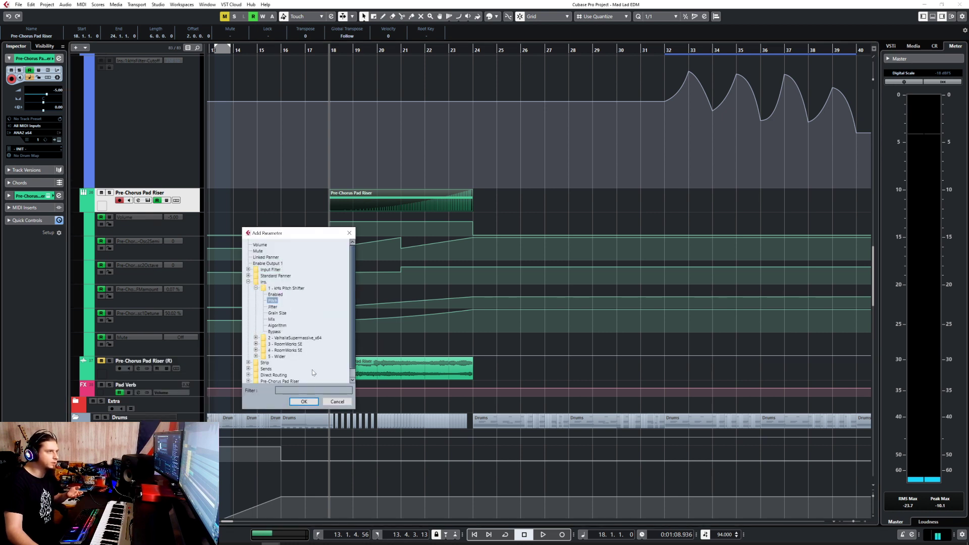
{"action": "left_click", "coordinate": [304, 401]}
- Draw a curved pitch automation rise on the Pitch Shifter lane from bar 18 to bar 24
{"action": "left_click", "coordinate": [330, 344]}
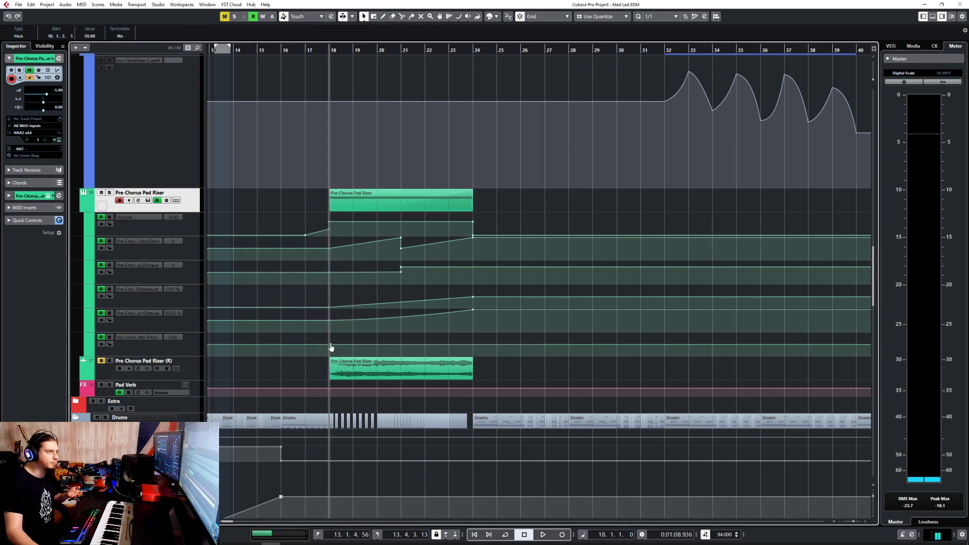
{"action": "left_click_drag", "start_coordinate": [414, 344], "coordinate": [472, 318]}
{"action": "left_click", "coordinate": [402, 344]}
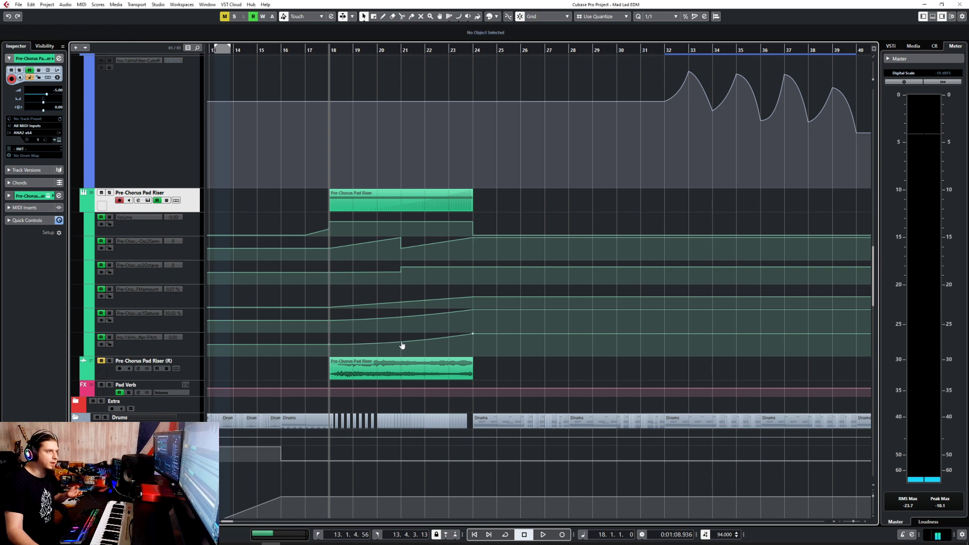
- Play the riser section from bar 18 to past bar 24 and solo the Pre-Chorus Pad Riser track
{"action": "key", "text": "space"}
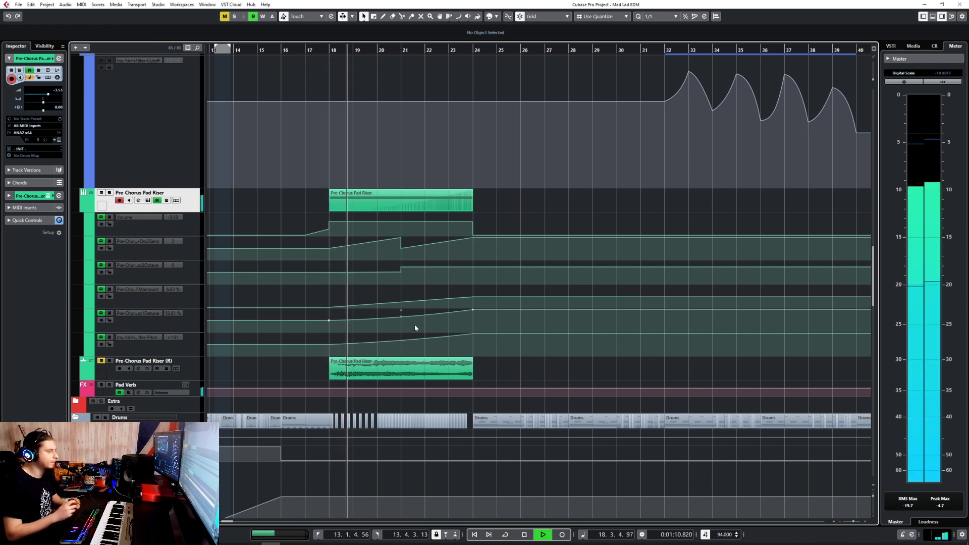
{"action": "left_click", "coordinate": [109, 192]}
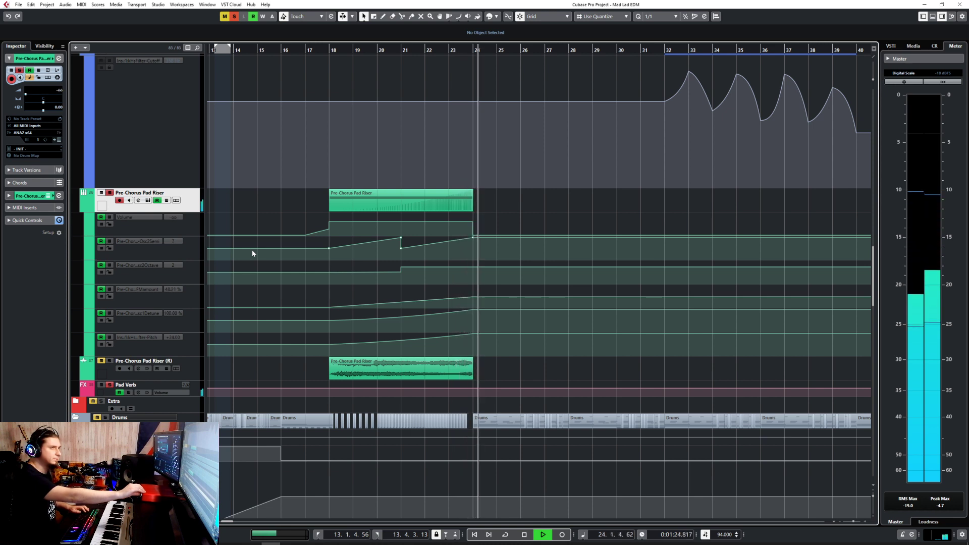
{"action": "key", "text": "space"}
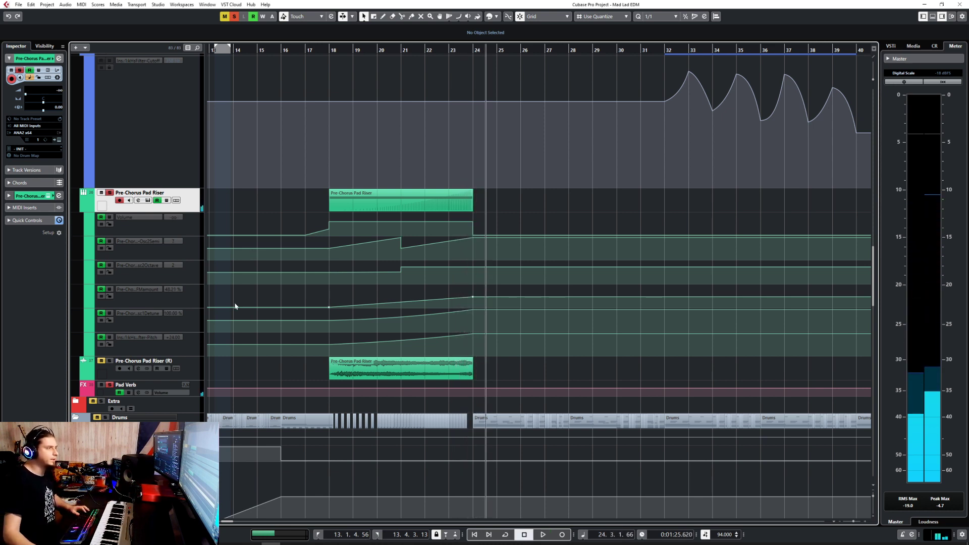
{"action": "left_click", "coordinate": [188, 351]}
{"action": "left_click", "coordinate": [191, 203]}
{"action": "left_click", "coordinate": [56, 141]}
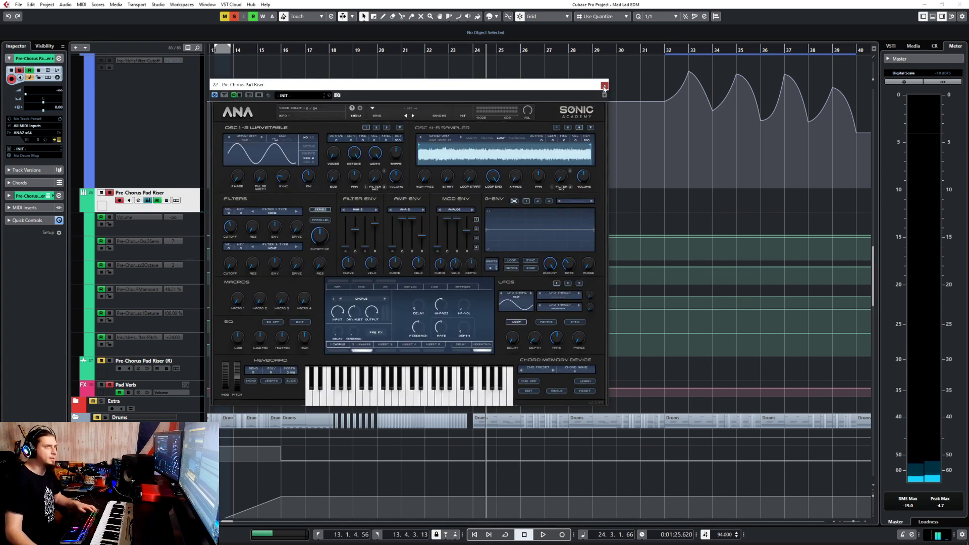
{"action": "left_click", "coordinate": [604, 84]}
- Insert kHs Formant Filter in the sixth insert slot of the Pre-Chorus Pad Riser channel
{"action": "key", "text": "F3"}
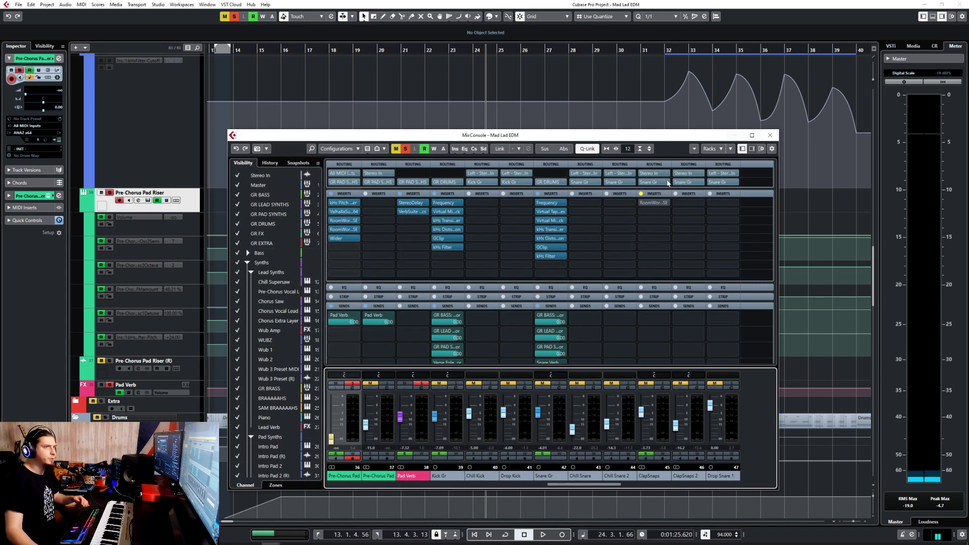
{"action": "left_click", "coordinate": [345, 246]}
{"action": "type", "text": "rilter"}
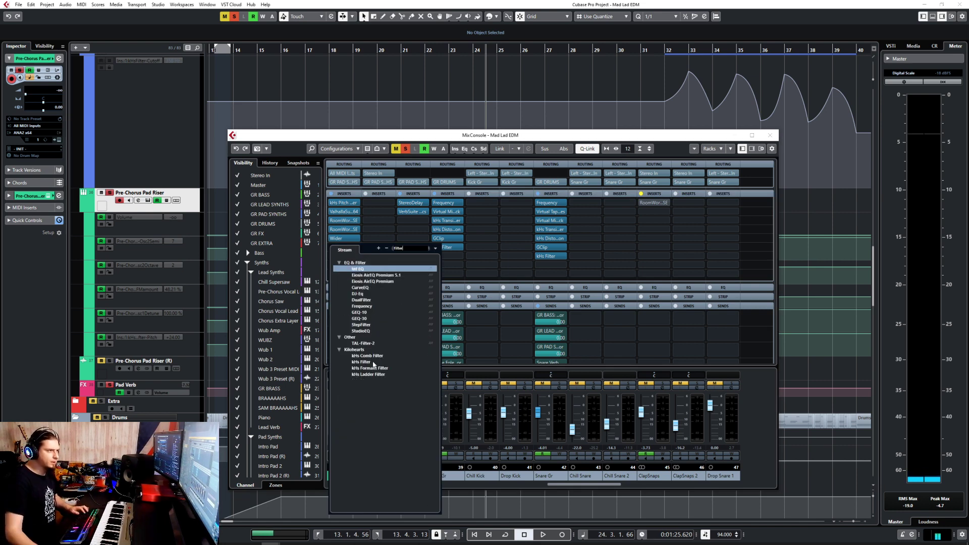
{"action": "left_click", "coordinate": [375, 368]}
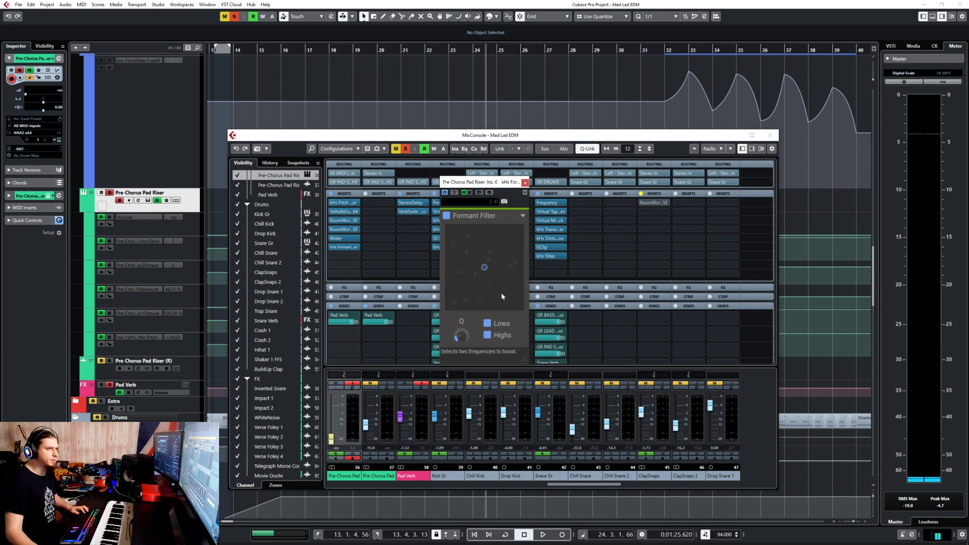
- Play the riser from bar 18 while moving the Formant Filter's point to the upper-right corner of its pad
{"action": "left_click_drag", "start_coordinate": [486, 273], "coordinate": [471, 257]}
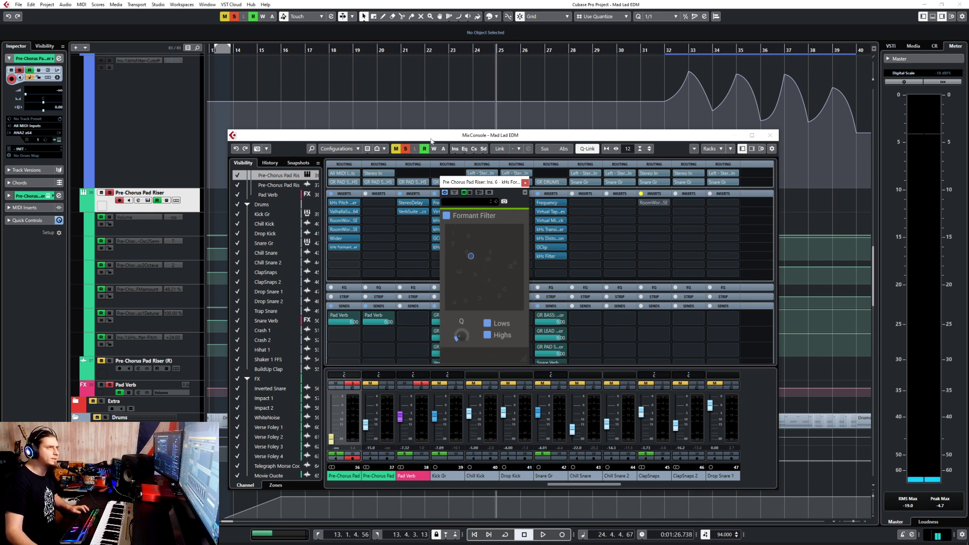
{"action": "left_click_drag", "start_coordinate": [474, 134], "coordinate": [722, 135]}
{"action": "left_click", "coordinate": [328, 50]}
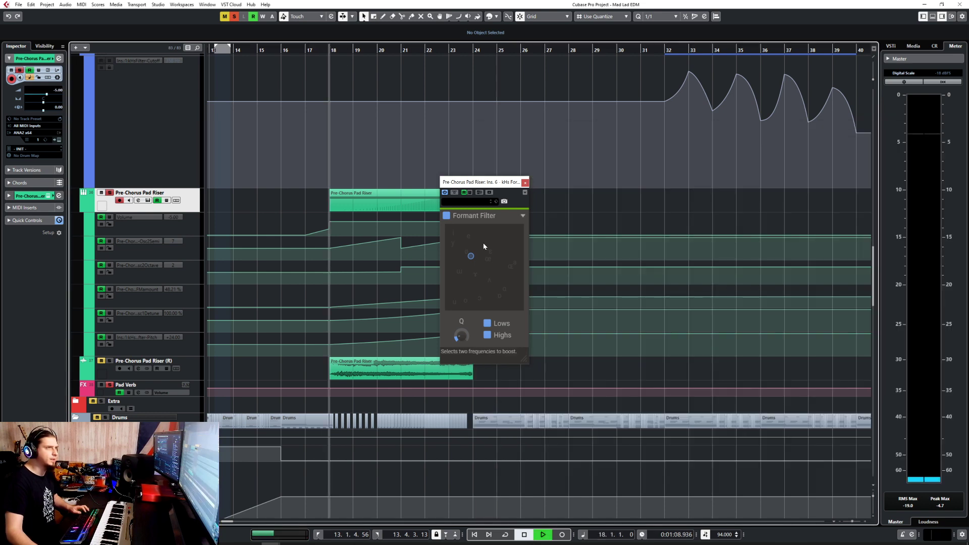
{"action": "key", "text": "space"}
{"action": "left_click_drag", "start_coordinate": [470, 256], "coordinate": [524, 231]}
{"action": "key", "text": "space"}
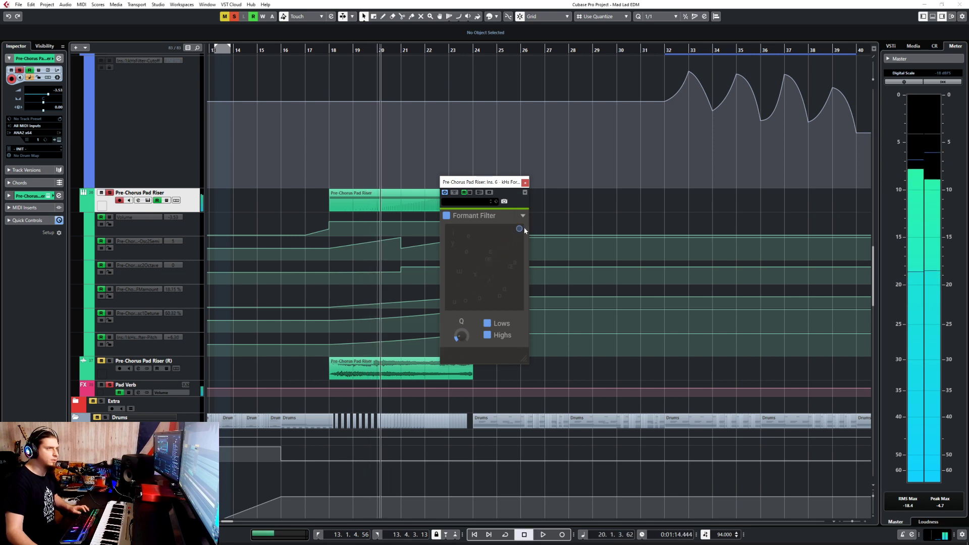
- Show another automation lane under the Pre-Chorus Pad Riser track and close the Formant Filter window
{"action": "left_click", "coordinate": [90, 357]}
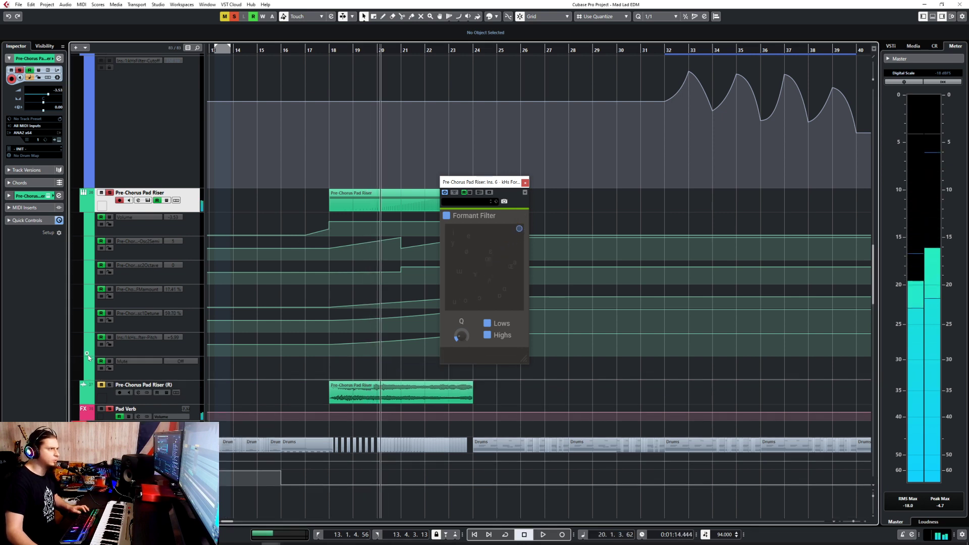
{"action": "left_click", "coordinate": [141, 362]}
{"action": "left_click", "coordinate": [160, 297]}
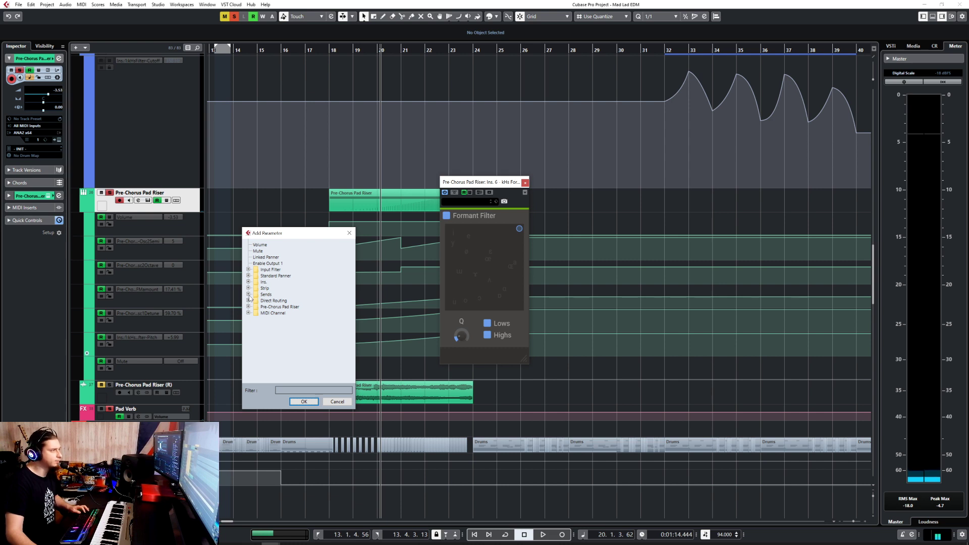
{"action": "left_click", "coordinate": [349, 232]}
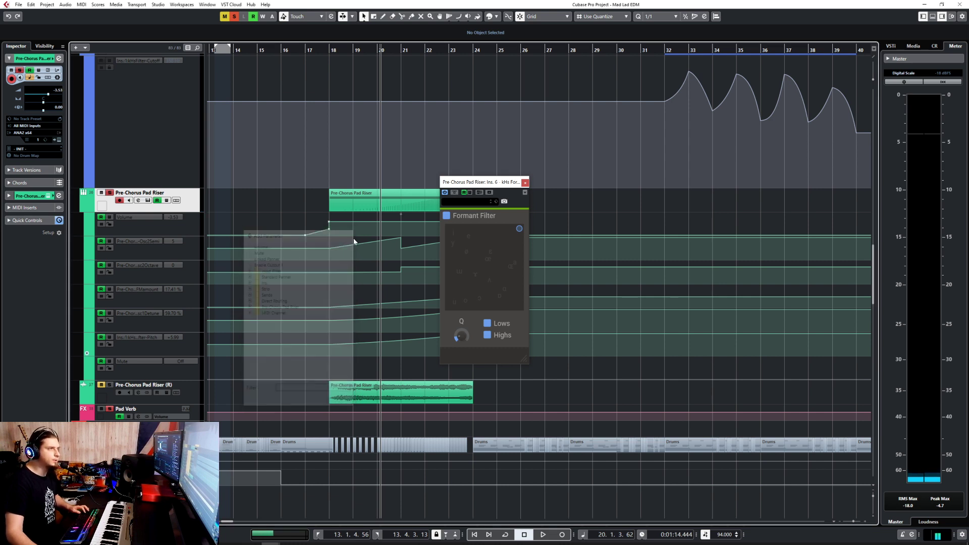
{"action": "left_click", "coordinate": [525, 182]}
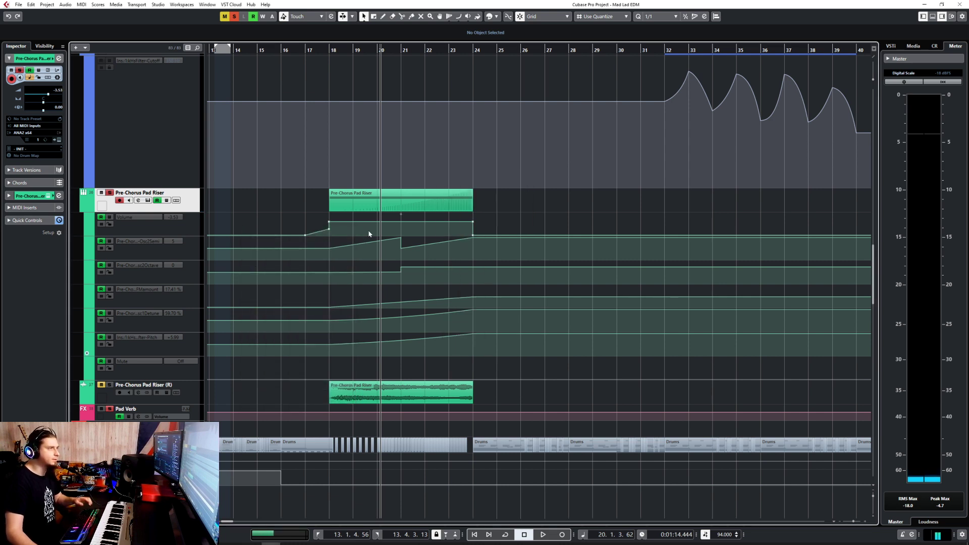
- Move kHs Formant Filter to the second insert slot of the Pre-Chorus Pad Riser channel and close the MixConsole
{"action": "key", "text": "F3"}
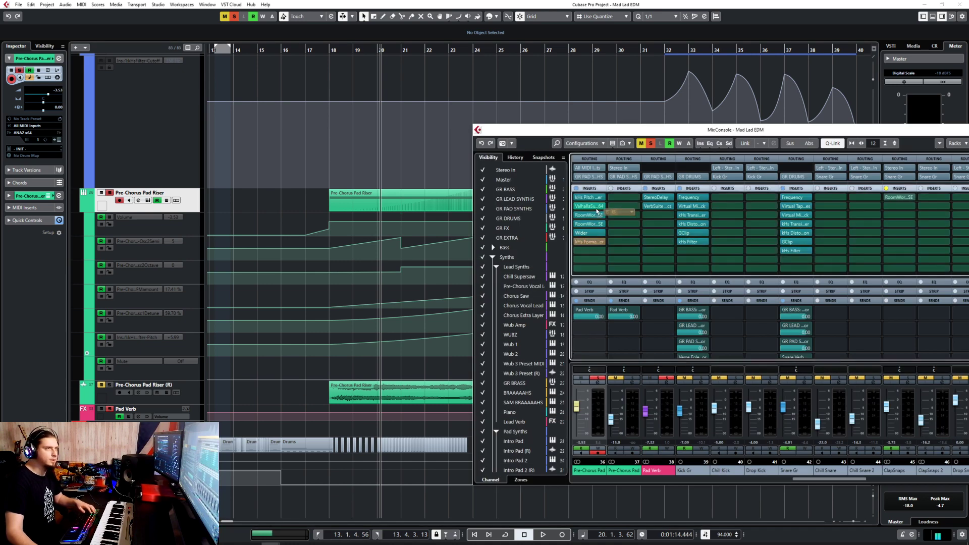
{"action": "left_click_drag", "start_coordinate": [596, 211], "coordinate": [597, 209]}
{"action": "left_click_drag", "start_coordinate": [615, 243], "coordinate": [825, 154]}
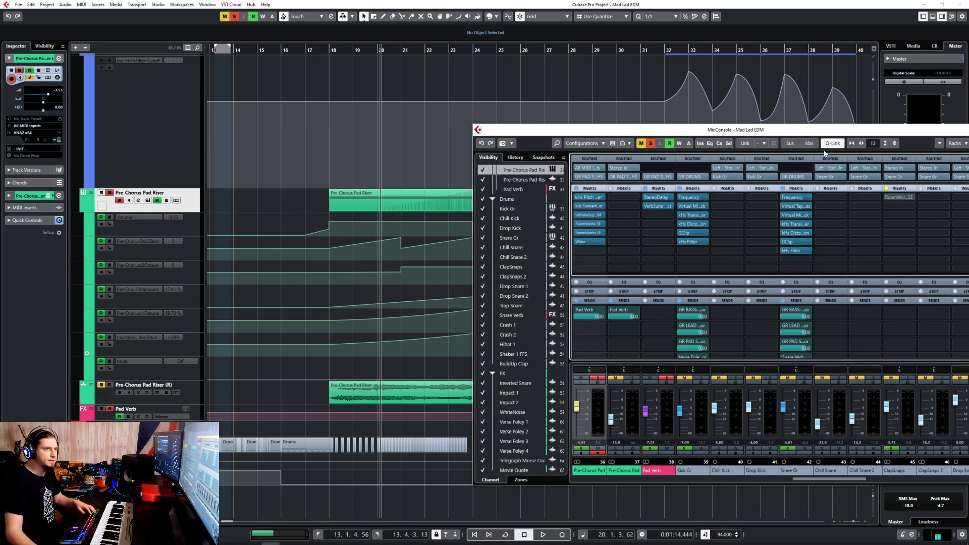
{"action": "left_click_drag", "start_coordinate": [951, 131], "coordinate": [737, 132]}
{"action": "left_click", "coordinate": [813, 131]}
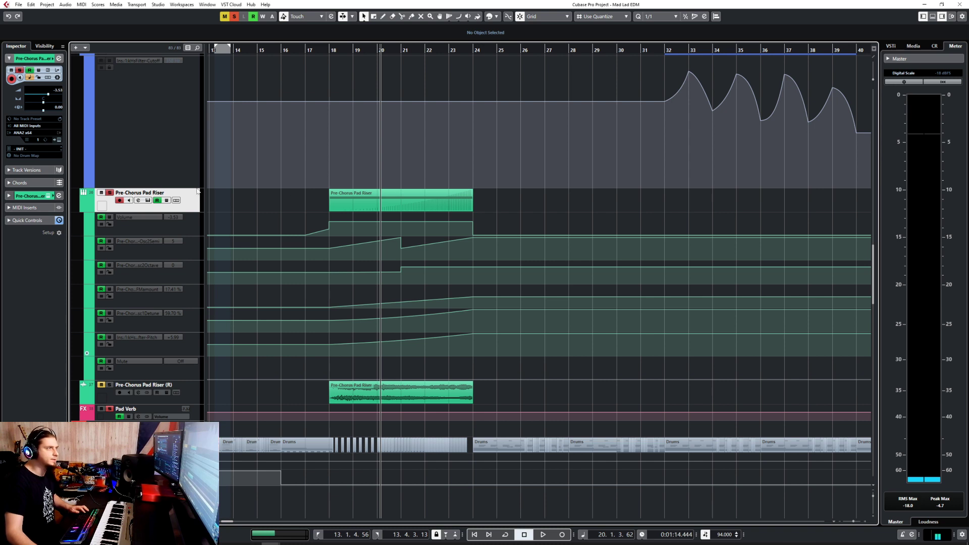
- Assign the Mute automation lane of the Pre-Chorus Pad Riser track to the X parameter of kHs Formant Filter
{"action": "left_click", "coordinate": [185, 374]}
{"action": "left_click", "coordinate": [145, 362]}
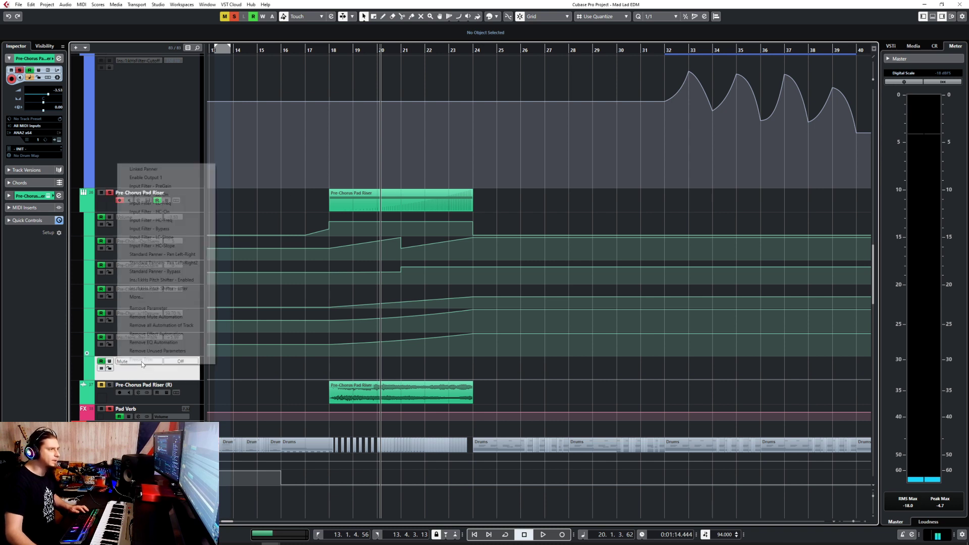
{"action": "left_click", "coordinate": [160, 298]}
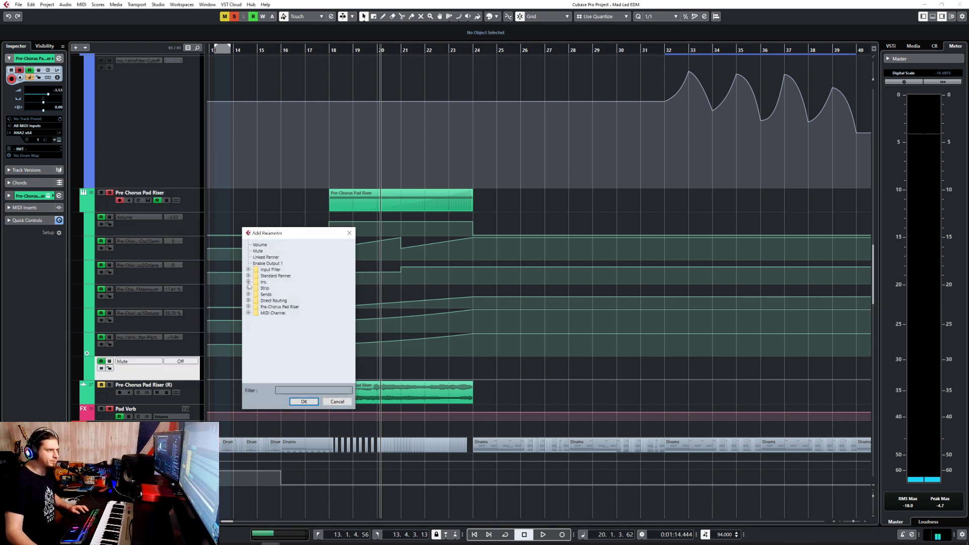
{"action": "left_click", "coordinate": [248, 282]}
{"action": "double_click", "coordinate": [260, 296]}
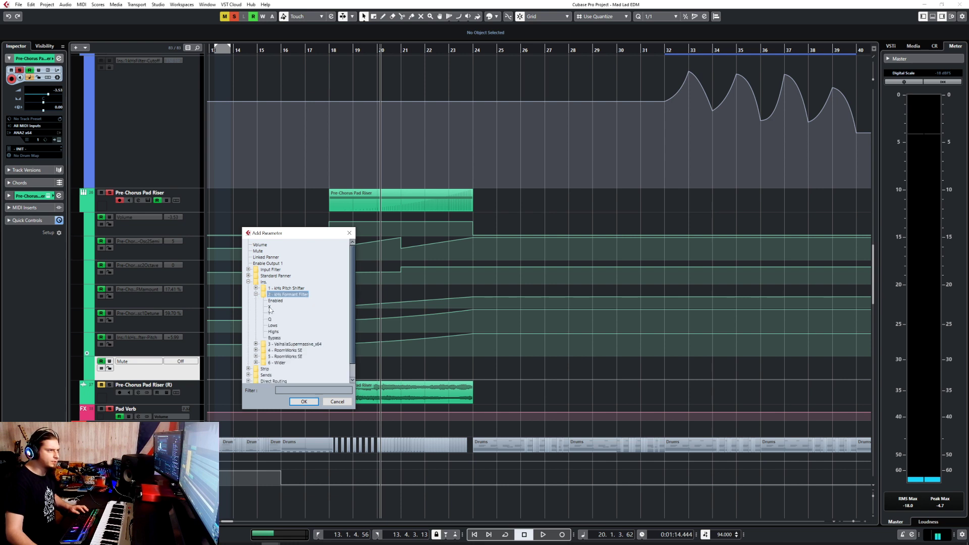
{"action": "left_click", "coordinate": [270, 307]}
{"action": "left_click", "coordinate": [303, 402]}
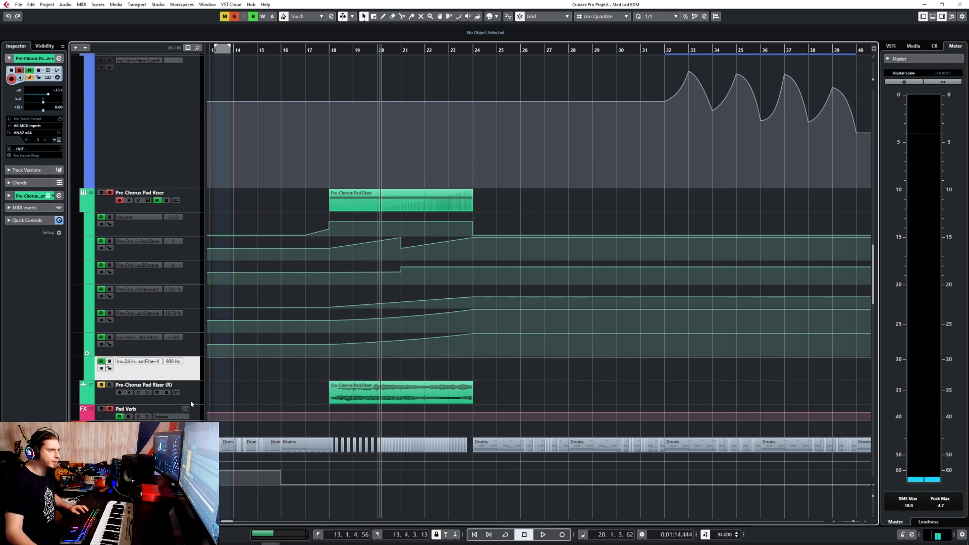
- Show two more automation lanes and assign the first of them to the Y parameter of kHs Formant Filter
{"action": "left_click", "coordinate": [88, 377]}
{"action": "left_click", "coordinate": [87, 377]}
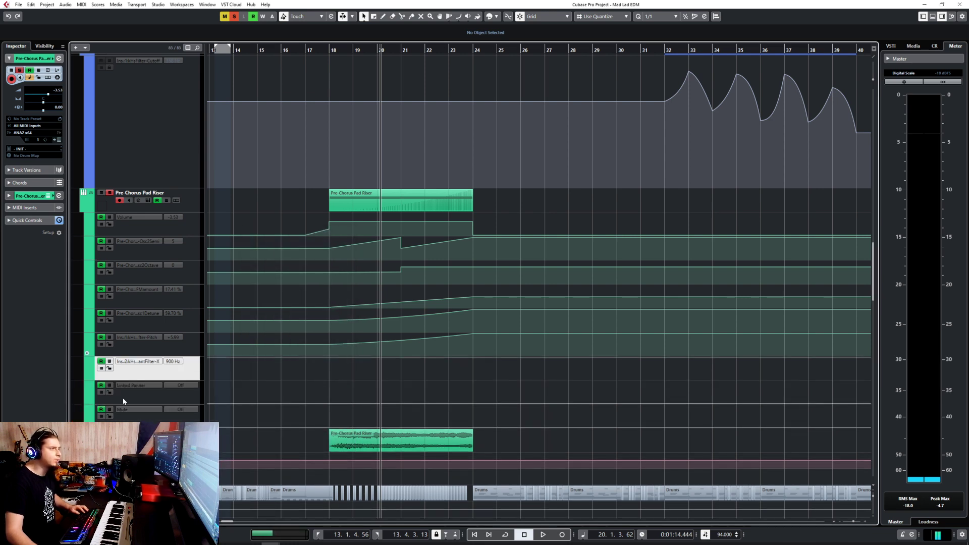
{"action": "left_click", "coordinate": [135, 385]}
{"action": "left_click", "coordinate": [154, 323]}
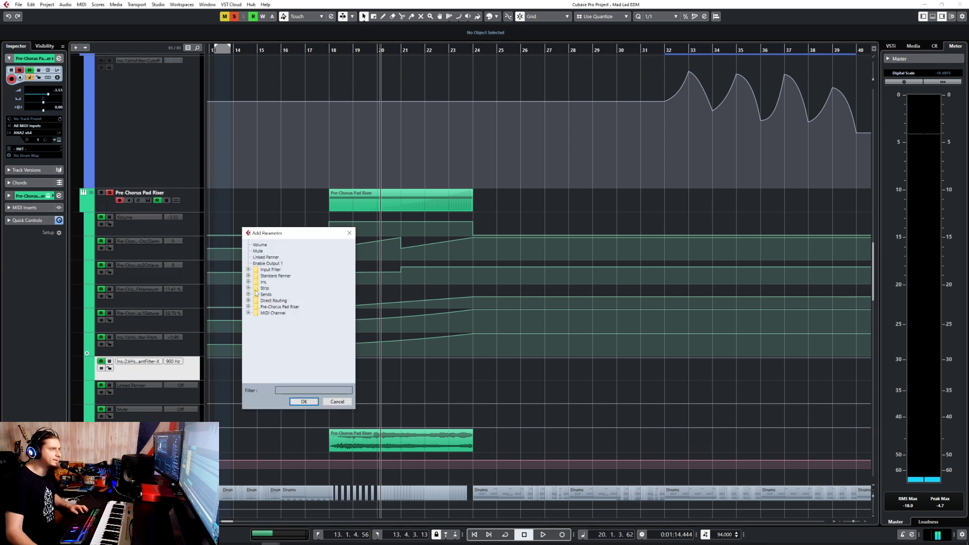
{"action": "left_click", "coordinate": [248, 282]}
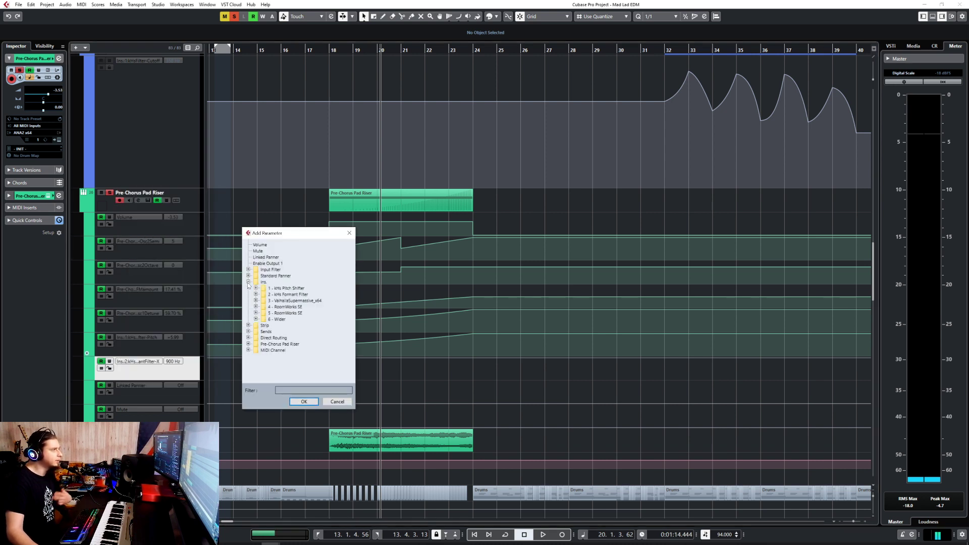
{"action": "left_click", "coordinate": [256, 288]}
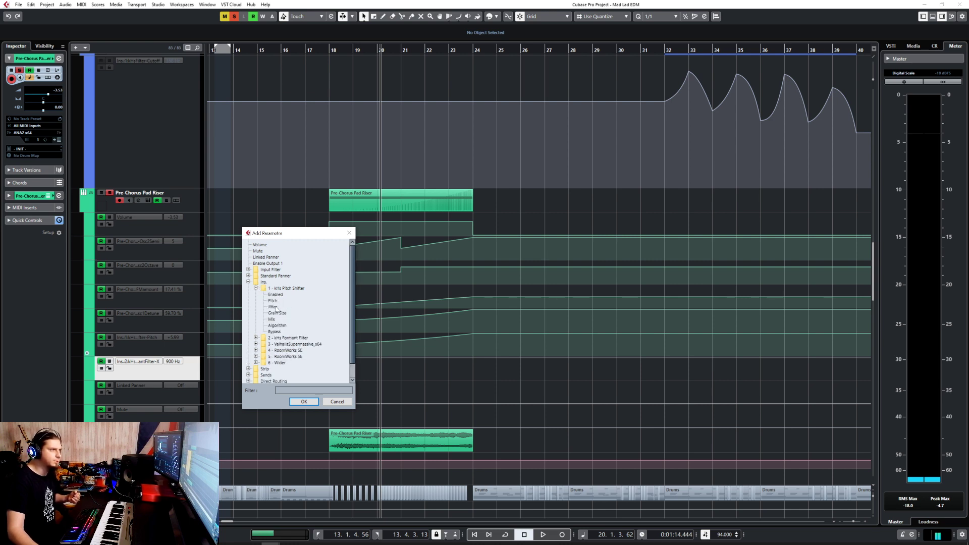
{"action": "left_click", "coordinate": [256, 337]}
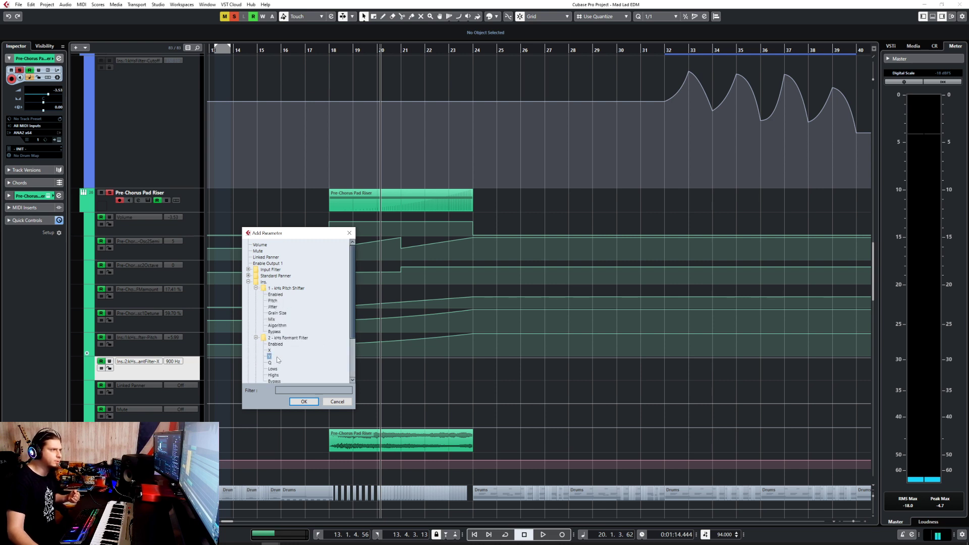
{"action": "left_click", "coordinate": [304, 401]}
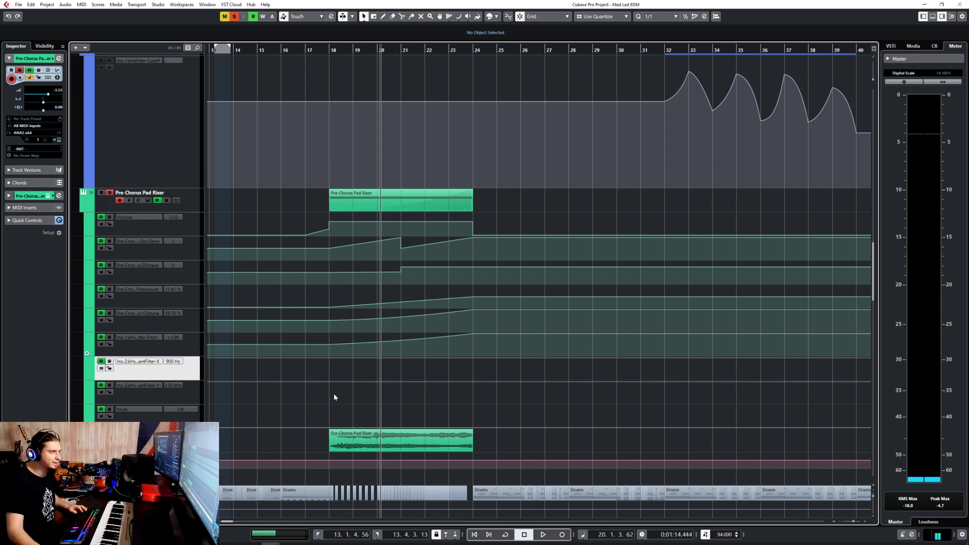
- Draw a rising ramp on the kHs Formant Filter X automation lane from a low value at bar 18 to 100 at bar 24
{"action": "left_click", "coordinate": [195, 399]}
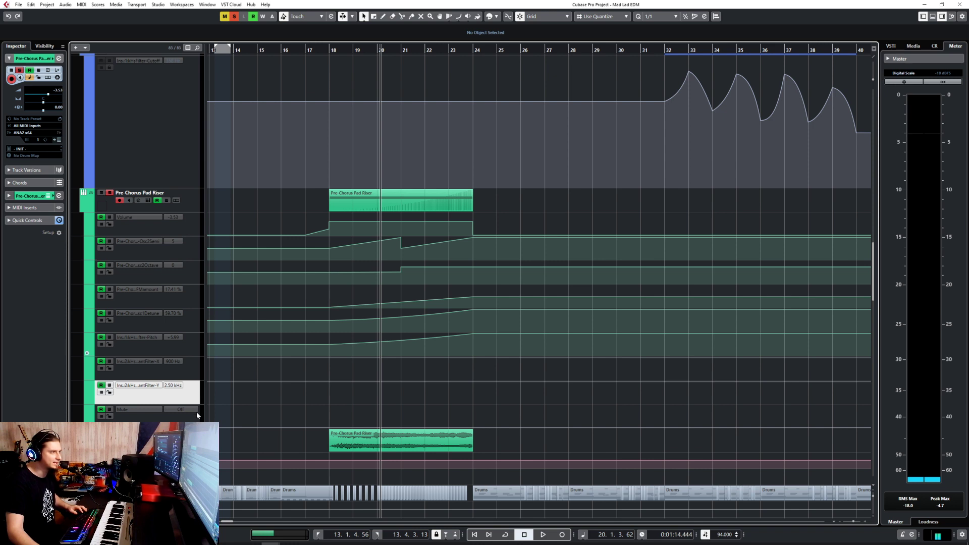
{"action": "left_click", "coordinate": [198, 377]}
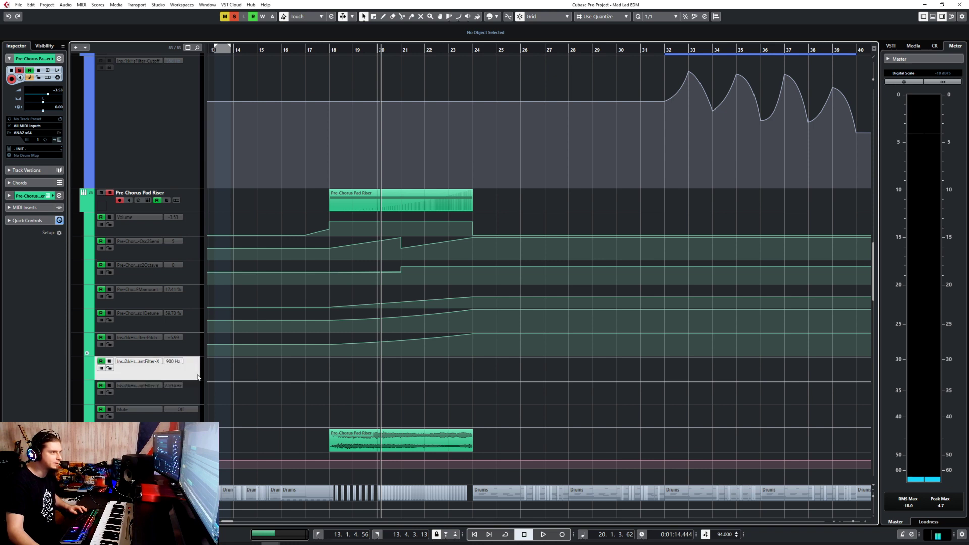
{"action": "left_click", "coordinate": [332, 357]}
{"action": "left_click_drag", "start_coordinate": [331, 357], "coordinate": [476, 346]}
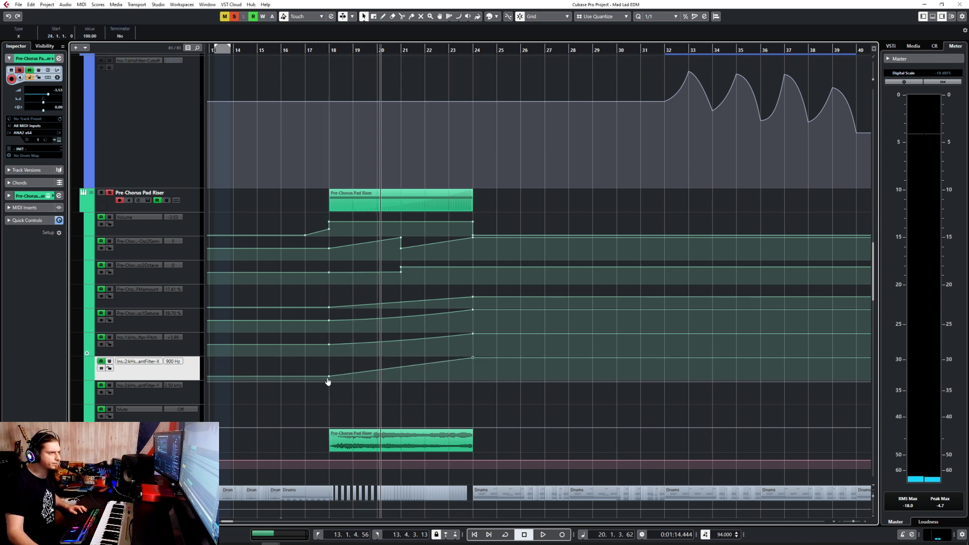
- Draw a rising ramp on the kHs Formant Filter Y automation lane from near the minimum at bar 18 to 100 at bar 24
{"action": "left_click", "coordinate": [307, 402]}
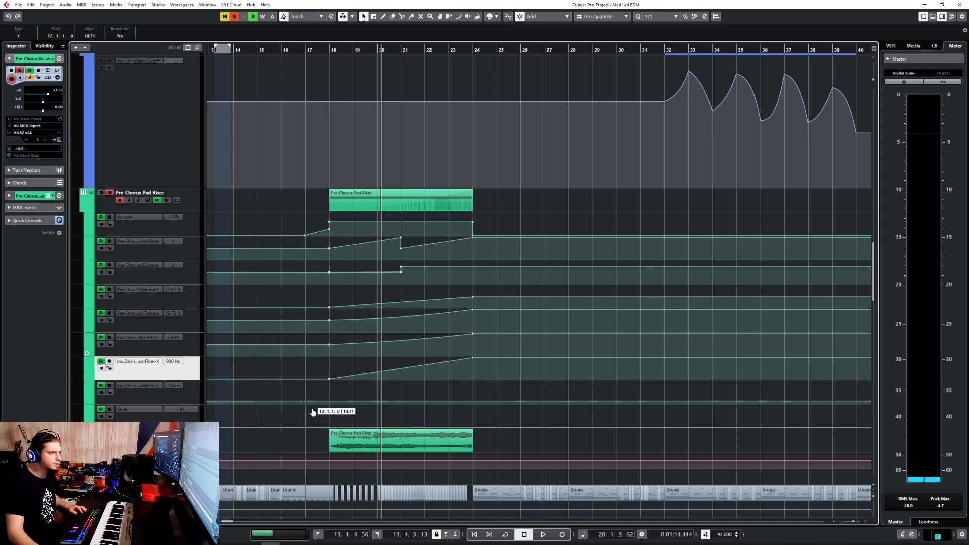
{"action": "left_click_drag", "start_coordinate": [313, 412], "coordinate": [331, 439]}
{"action": "left_click", "coordinate": [474, 382]}
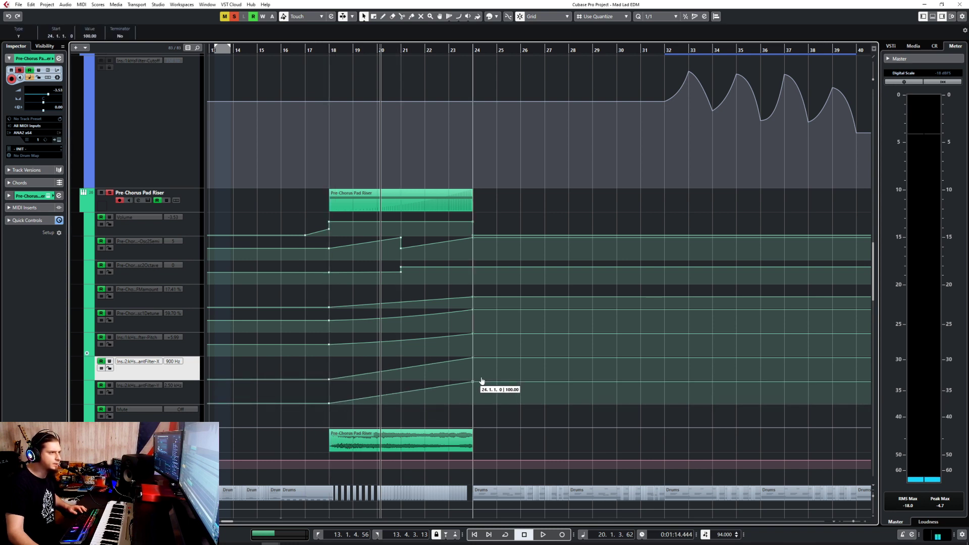
- Play the pad riser from bar 18 to bar 24 and check its ANA2 instrument window during playback
{"action": "left_click", "coordinate": [331, 47]}
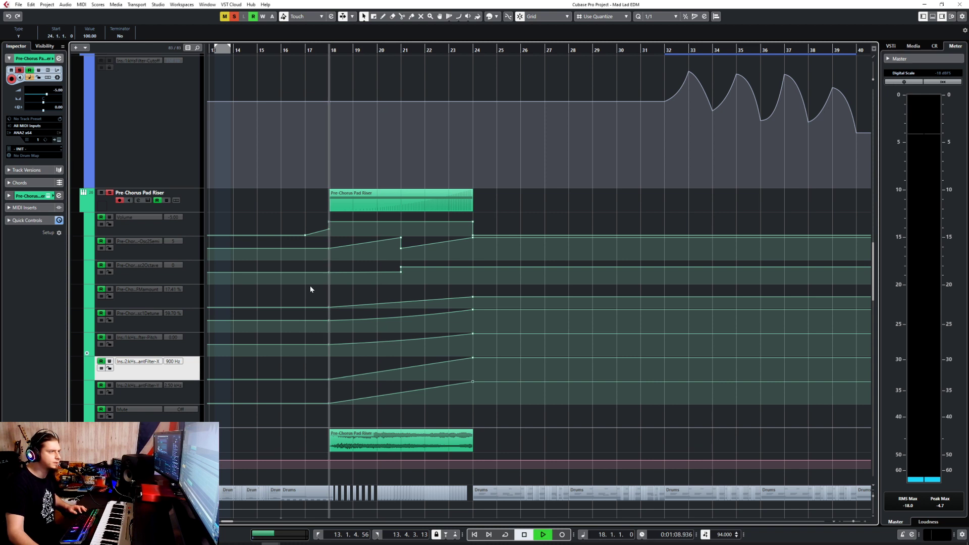
{"action": "key", "text": "space"}
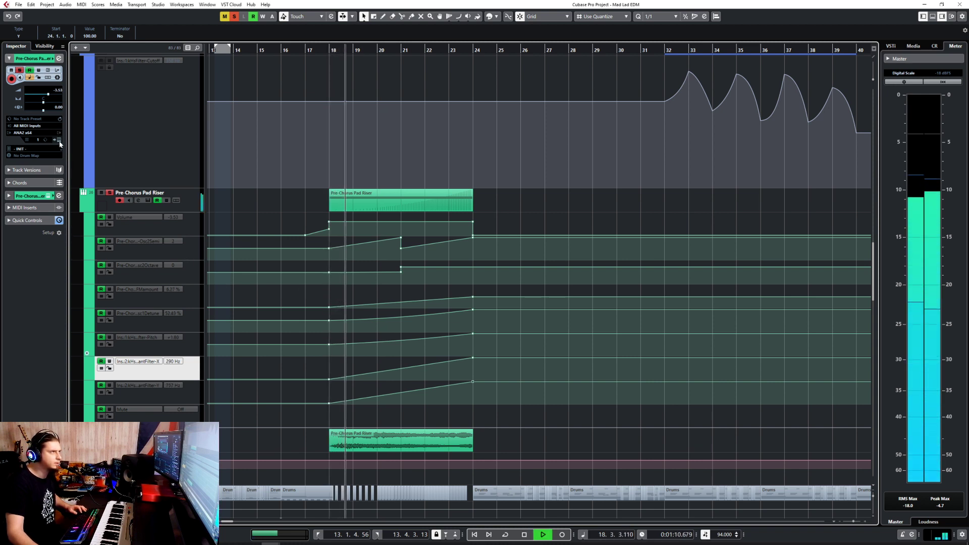
{"action": "key", "text": "Return"}
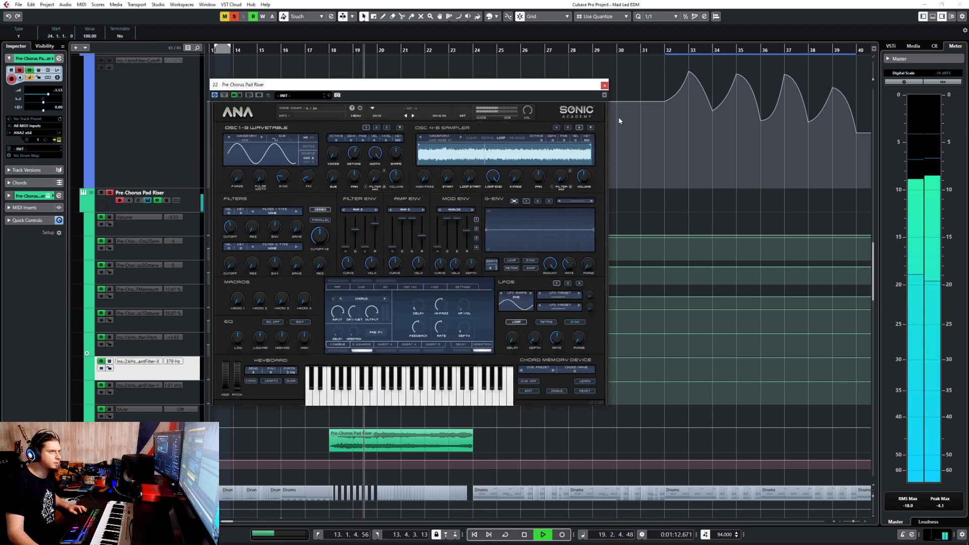
{"action": "left_click", "coordinate": [605, 86]}
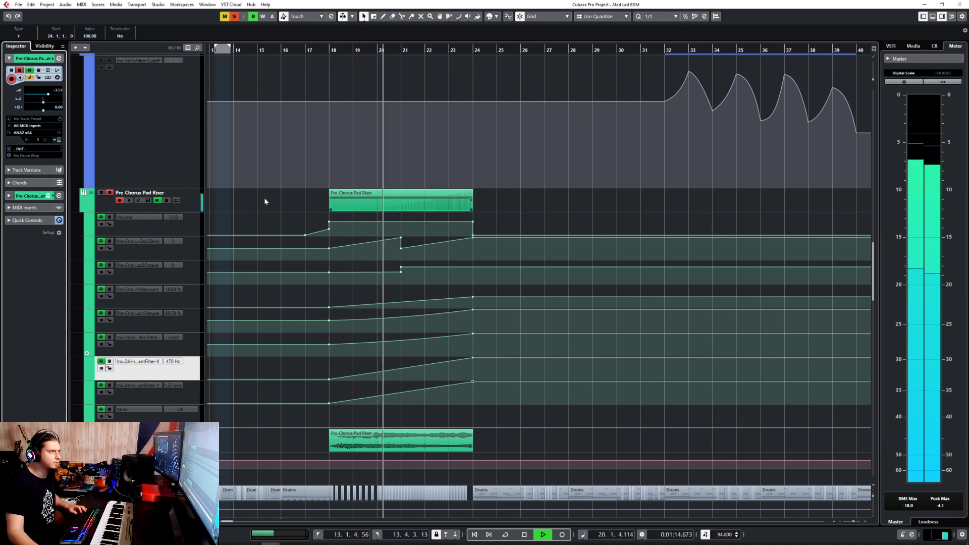
{"action": "left_click", "coordinate": [192, 201]}
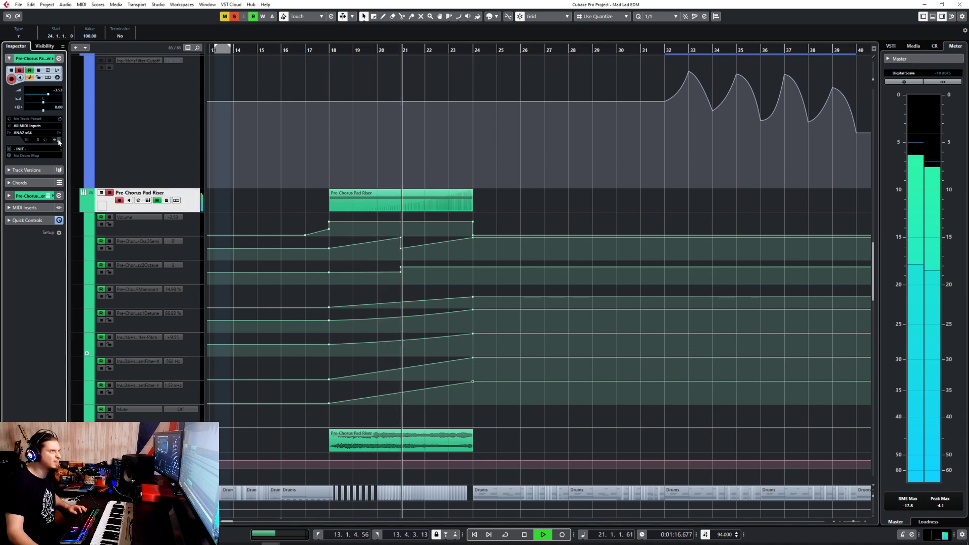
{"action": "key", "text": "Return"}
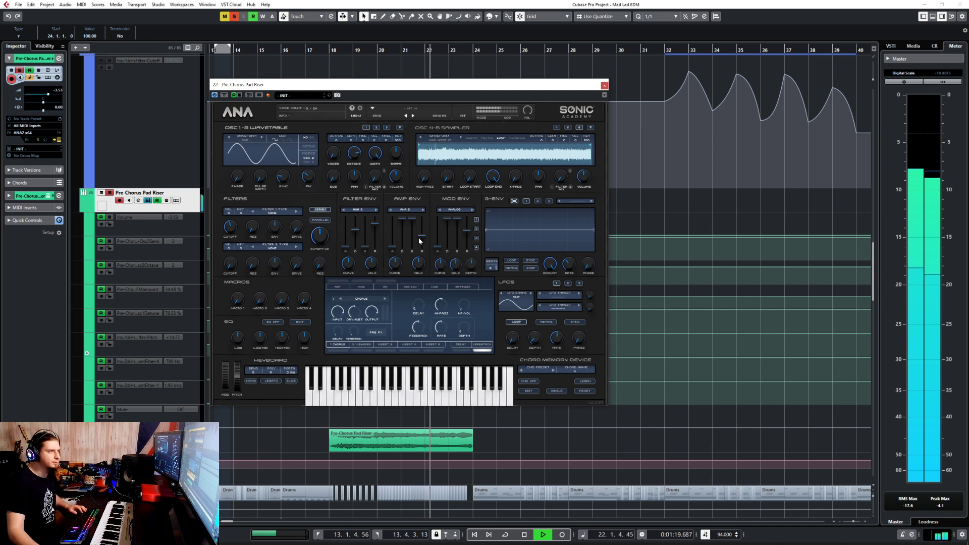
{"action": "left_click", "coordinate": [604, 85]}
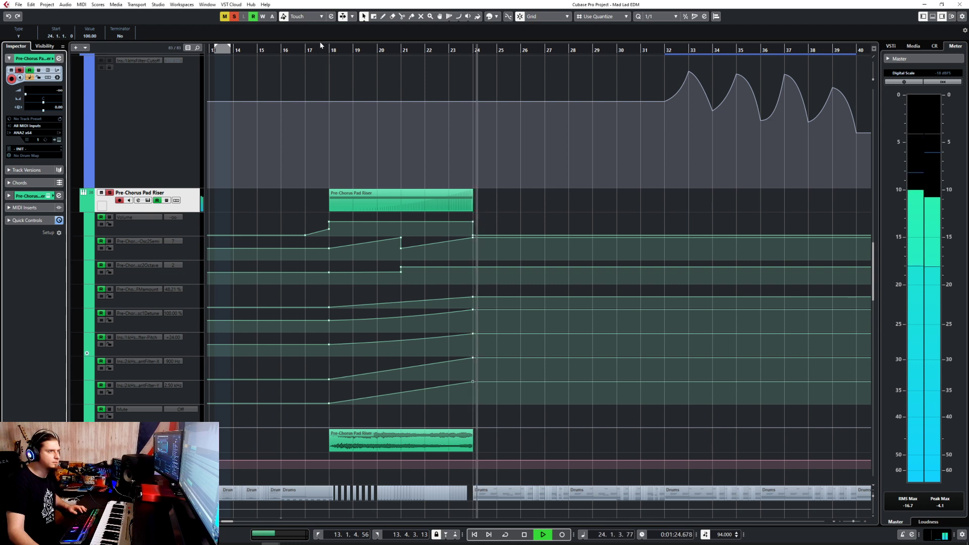
{"action": "key", "text": "space"}
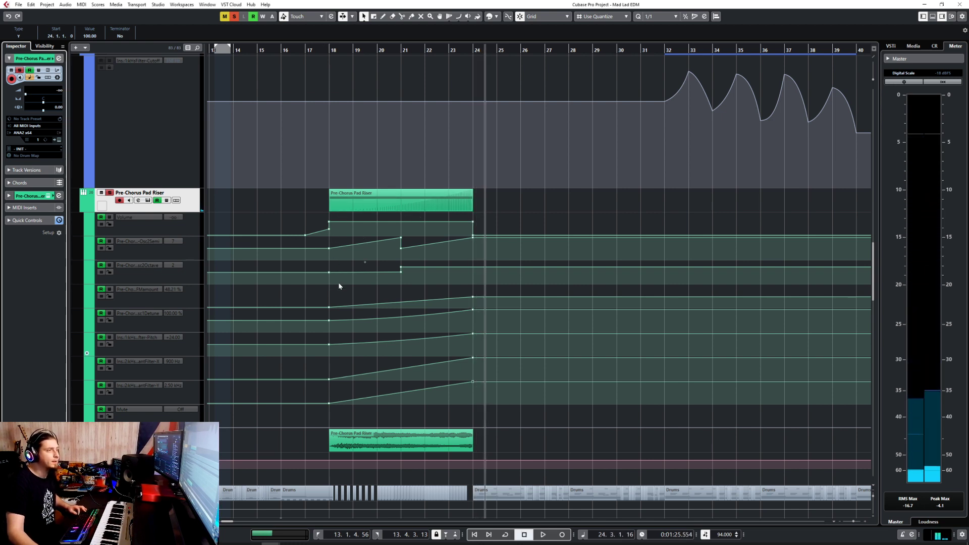
- Render the Pre-Chorus Pad Riser MIDI event in place to audio with the current render settings
{"action": "left_click", "coordinate": [379, 197]}
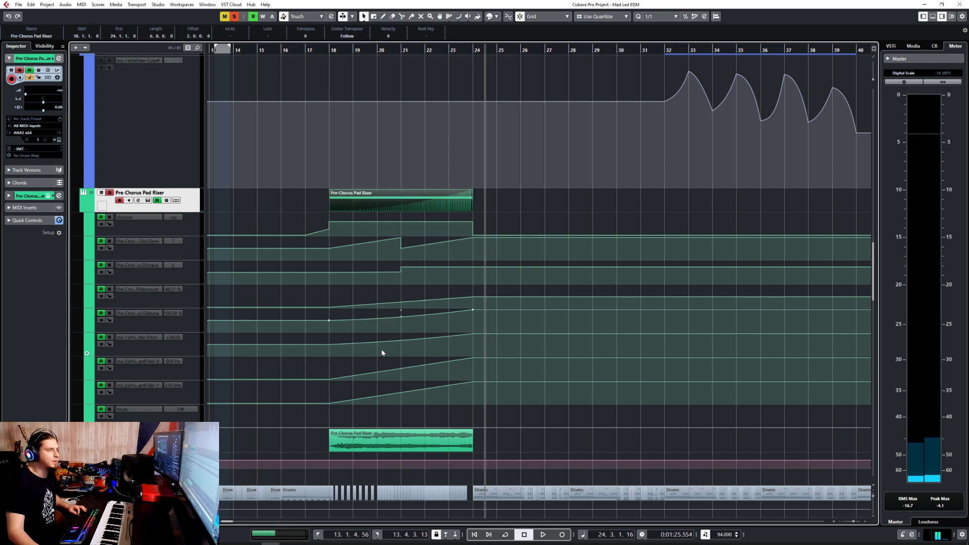
{"action": "left_click", "coordinate": [31, 4]}
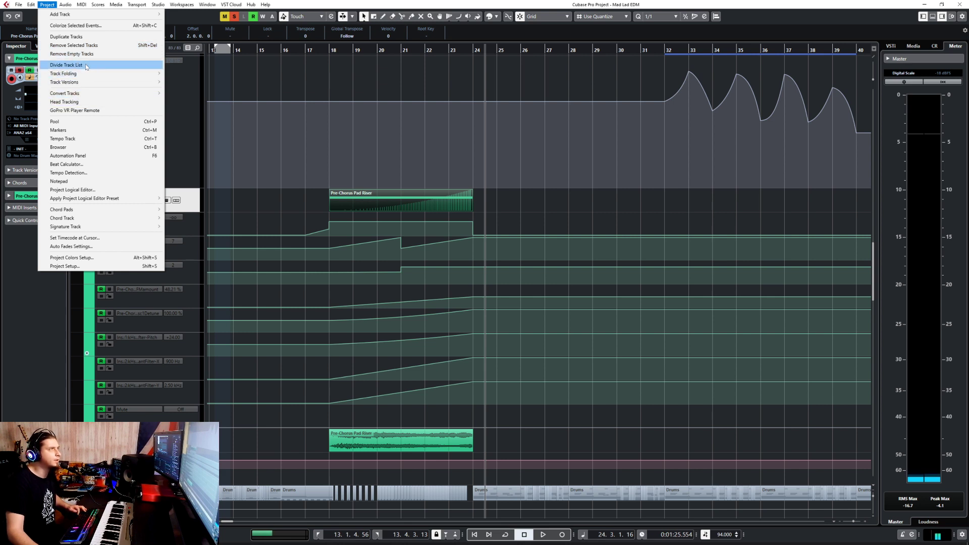
{"action": "key", "text": "Left"}
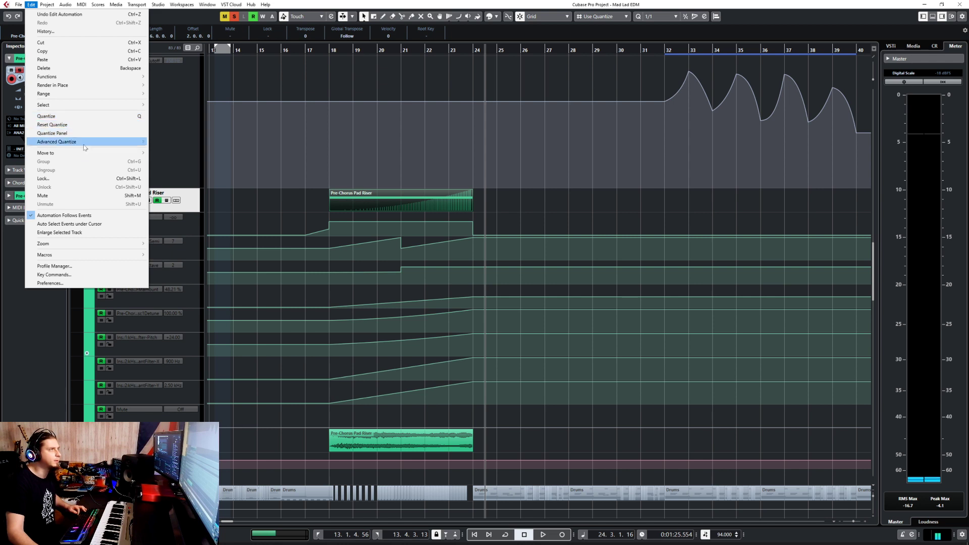
{"action": "mouse_move", "coordinate": [123, 86]}
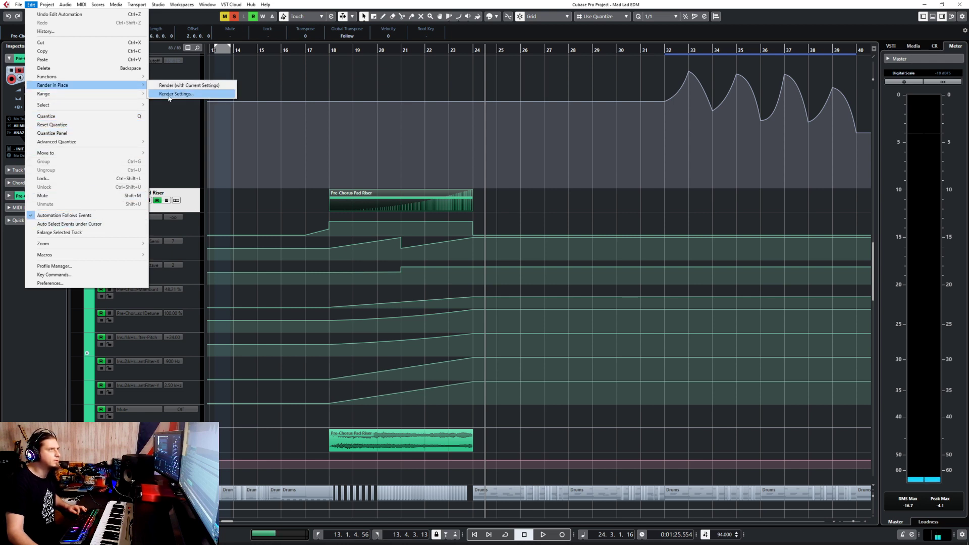
{"action": "left_click", "coordinate": [179, 86]}
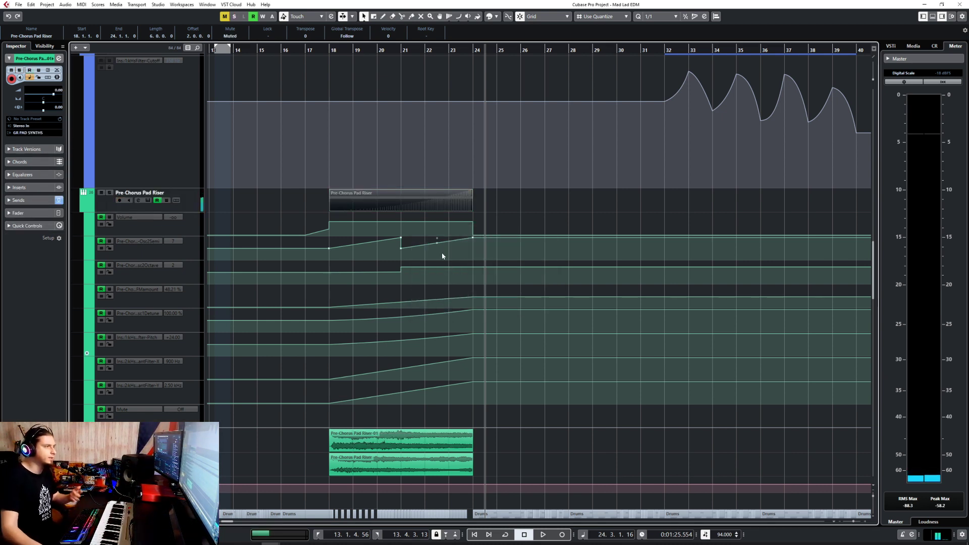
- Mute the original Pre-Chorus Pad Riser instrument track and remove its ANA2 instrument, discarding the changes
{"action": "left_click", "coordinate": [152, 200]}
{"action": "left_click", "coordinate": [101, 193]}
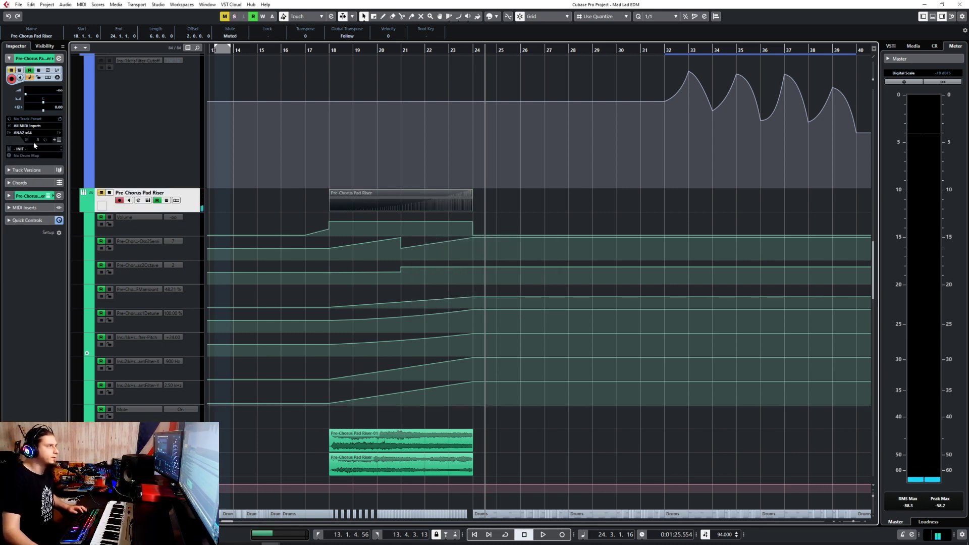
{"action": "left_click", "coordinate": [28, 133]}
{"action": "left_click", "coordinate": [37, 155]}
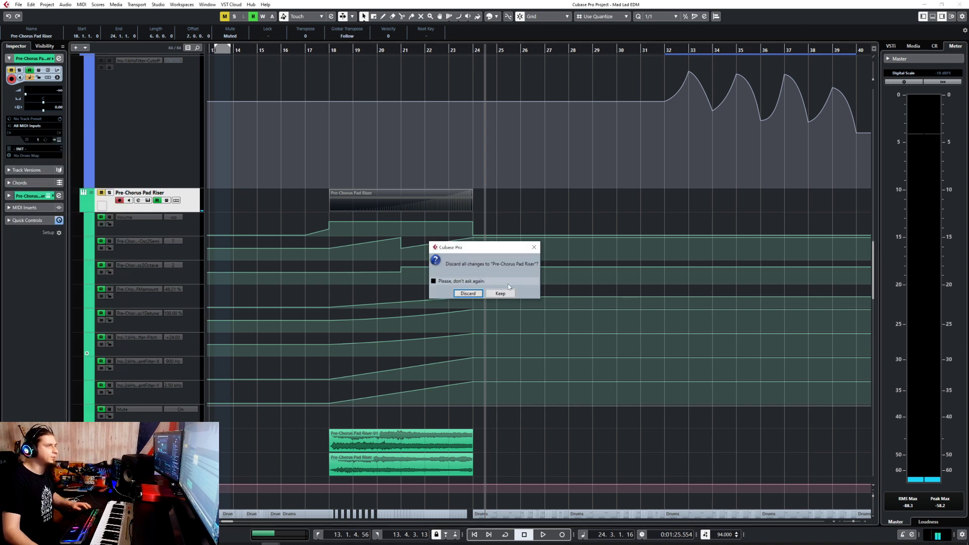
{"action": "left_click", "coordinate": [467, 293]}
- Bypass all inserts on the original Pre-Chorus Pad Riser channel in the MixConsole and close the MixConsole
{"action": "key", "text": "F3"}
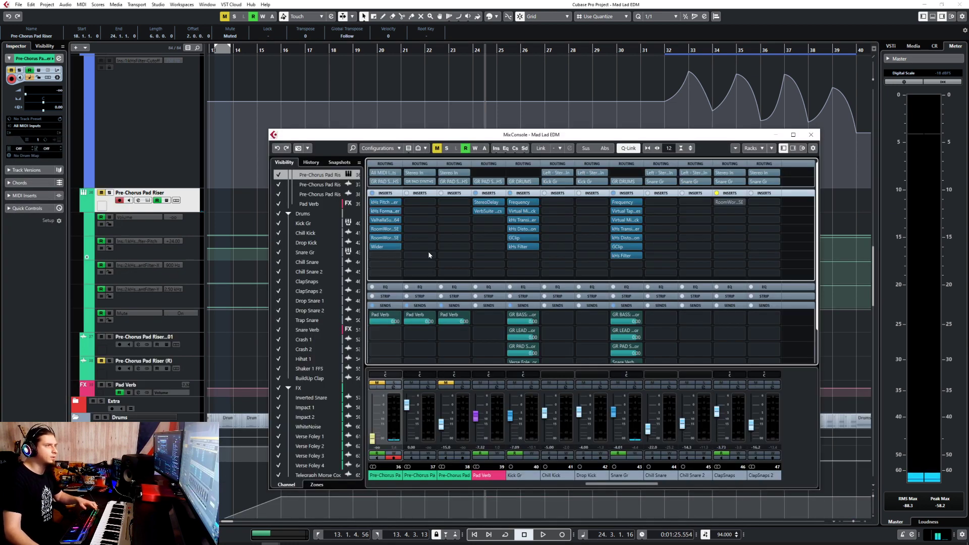
{"action": "left_click", "coordinate": [372, 193]}
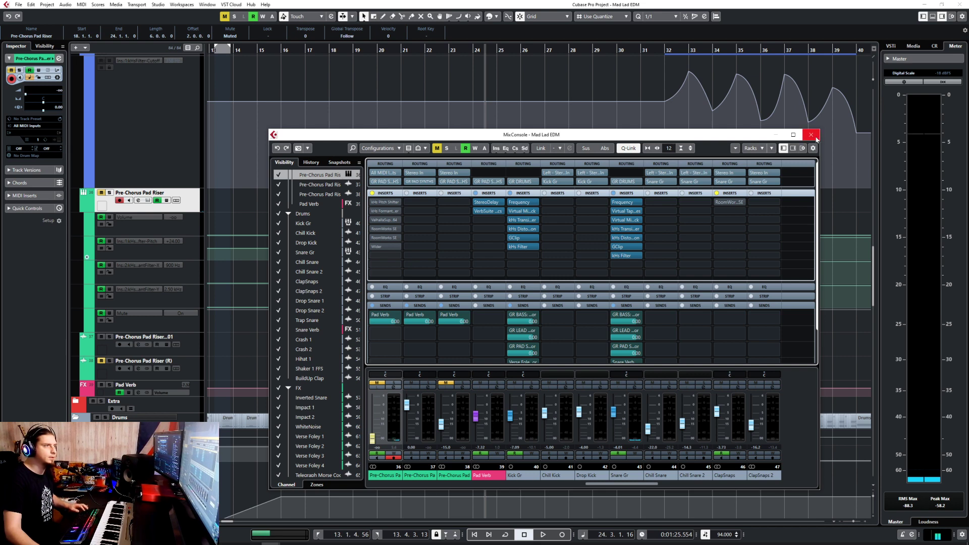
{"action": "left_click", "coordinate": [815, 138]}
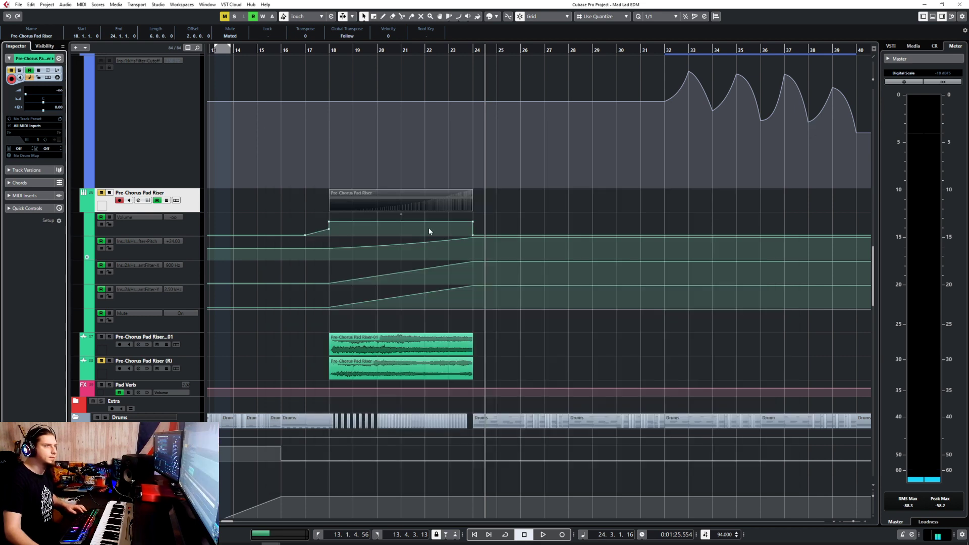
- Place the project cursor at bar 17 and rename the two rendered audio tracks Pre-Chorus Pad Riser 01 and Pre-Chorus Pad Riser 02
{"action": "left_click", "coordinate": [305, 51]}
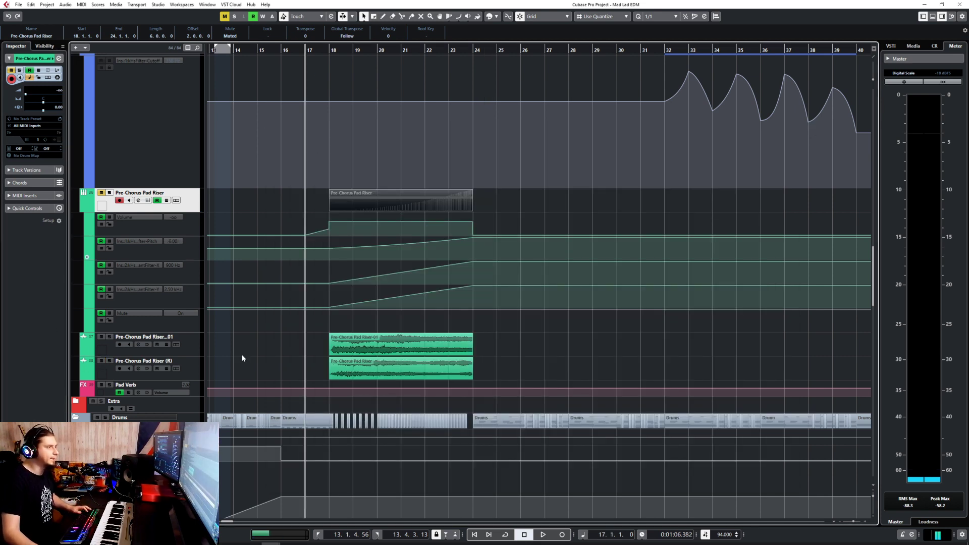
{"action": "left_click", "coordinate": [166, 338]}
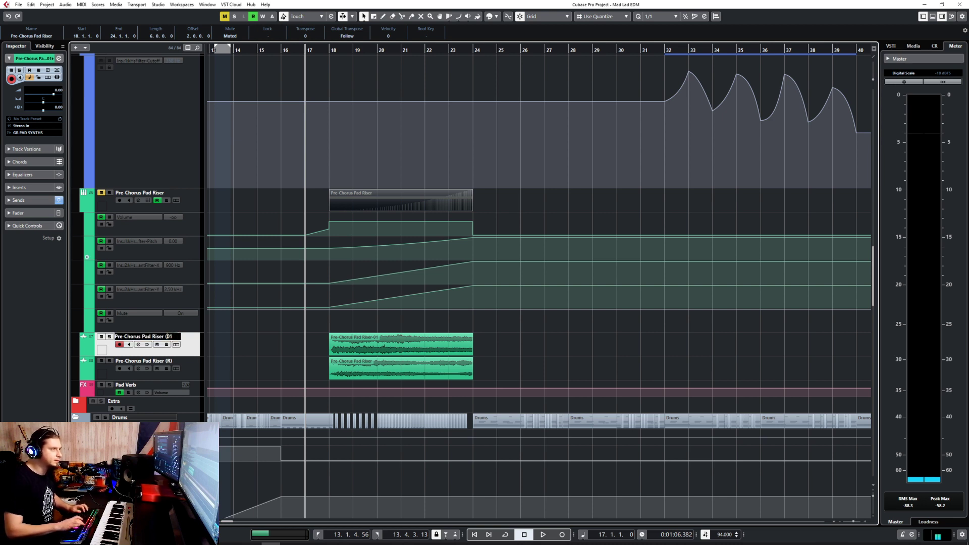
{"action": "double_click", "coordinate": [144, 361]}
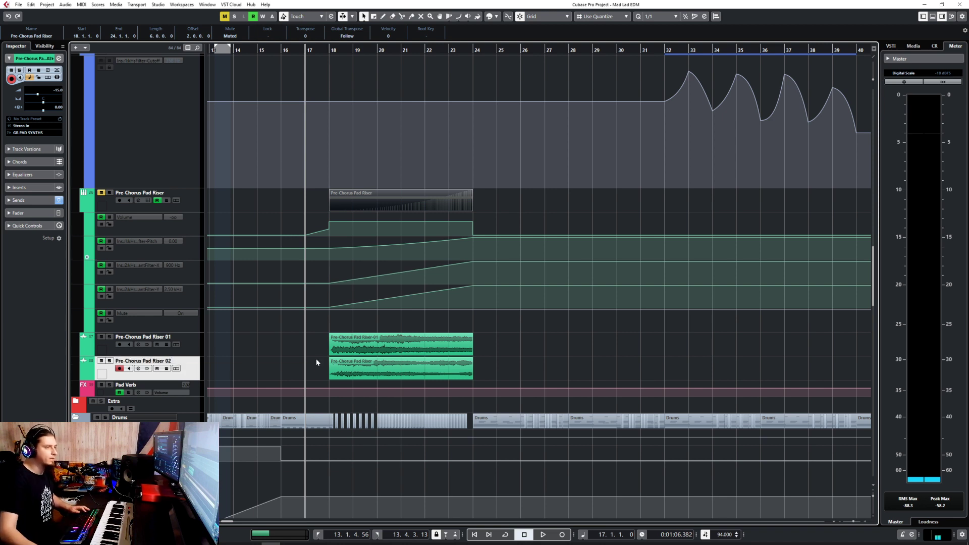
- Set the Pre-Chorus Pad Riser 01 track volume to -20.0 and start playback from bar 17
{"action": "left_click", "coordinate": [347, 342]}
{"action": "left_click", "coordinate": [195, 345]}
{"action": "left_click", "coordinate": [60, 89]}
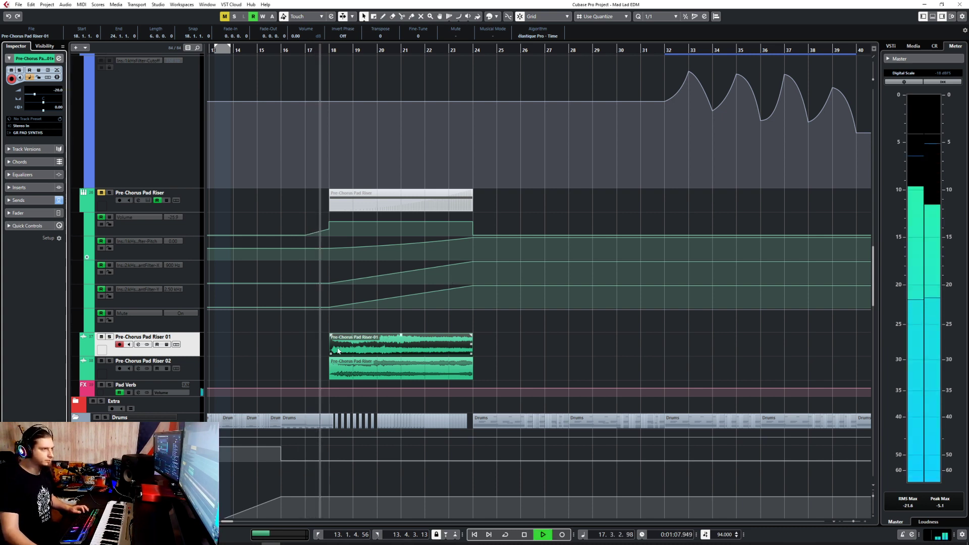
- Stop playback and move both rendered riser audio events together so they start at bar 16
{"action": "left_click", "coordinate": [373, 369]}
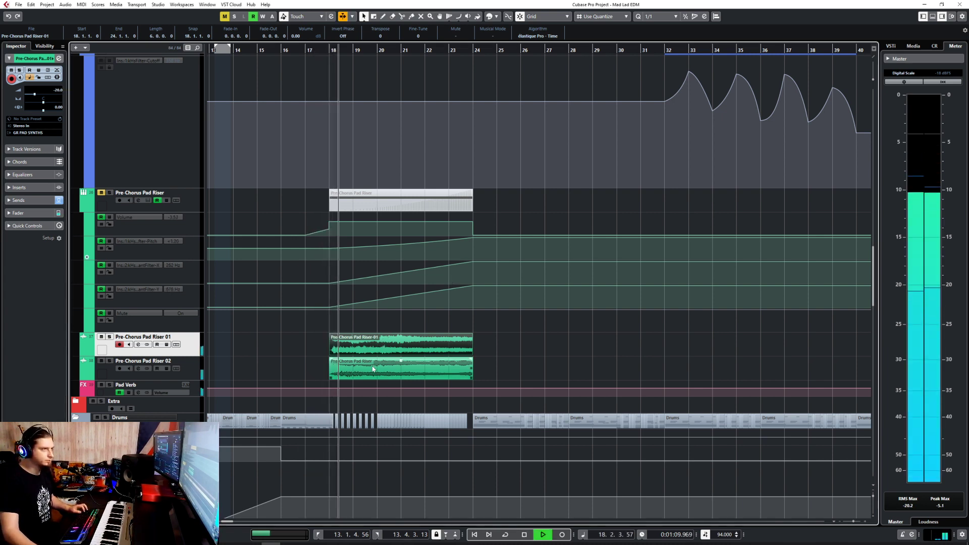
{"action": "left_click", "coordinate": [378, 346]}
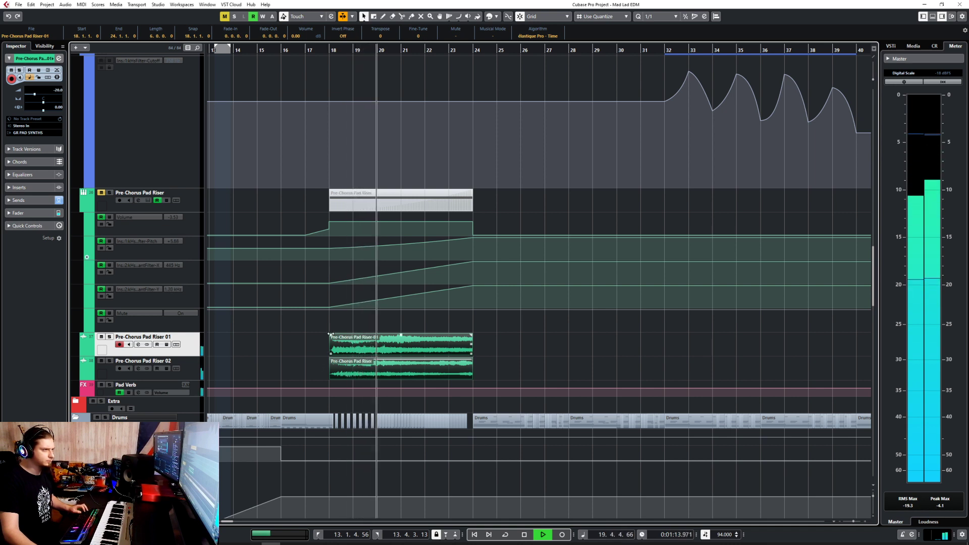
{"action": "key", "text": "space"}
{"action": "left_click_drag", "start_coordinate": [354, 347], "coordinate": [307, 348]}
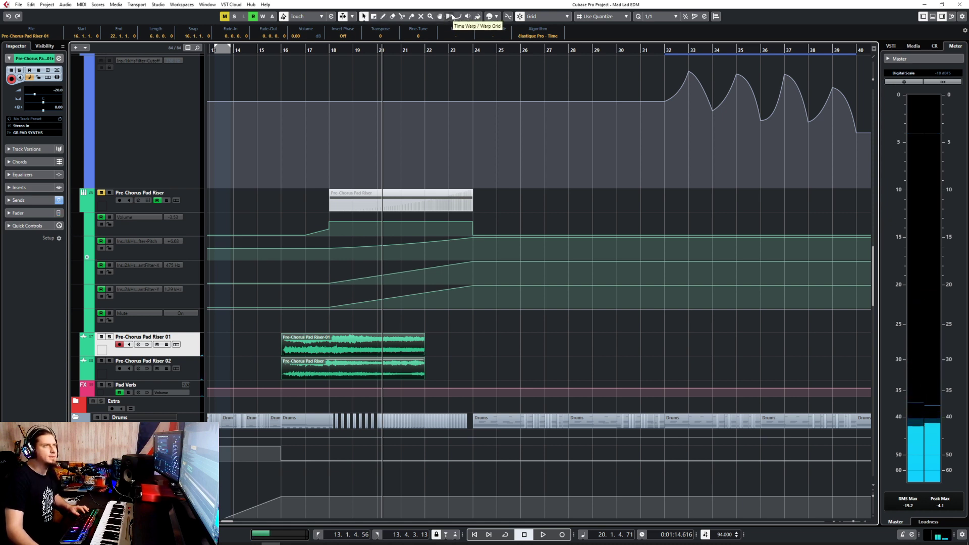
- Time-stretch both riser audio events to end at bar 24 using Sizing Applies Time Stretch, and restore Normal Sizing
{"action": "left_click", "coordinate": [363, 17]}
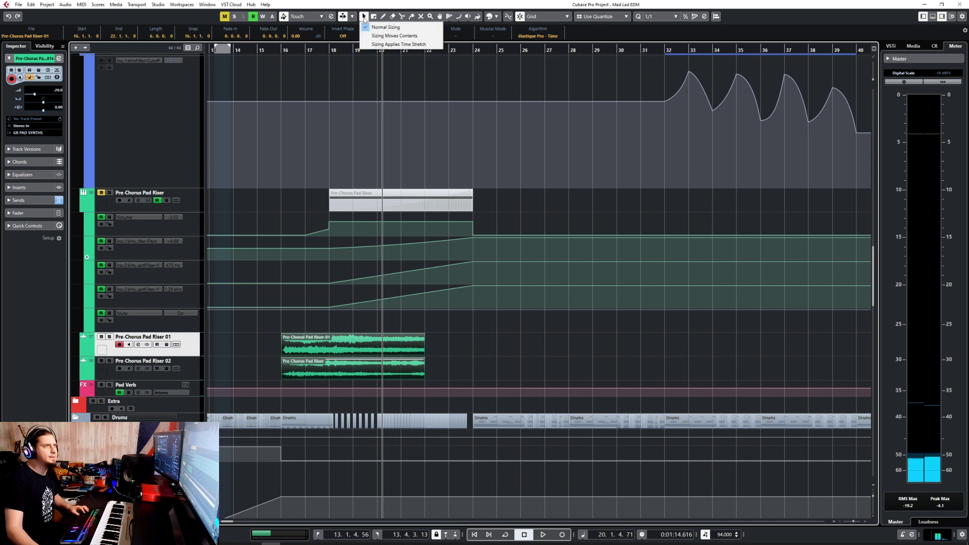
{"action": "left_click", "coordinate": [394, 36]}
{"action": "key", "text": "h"}
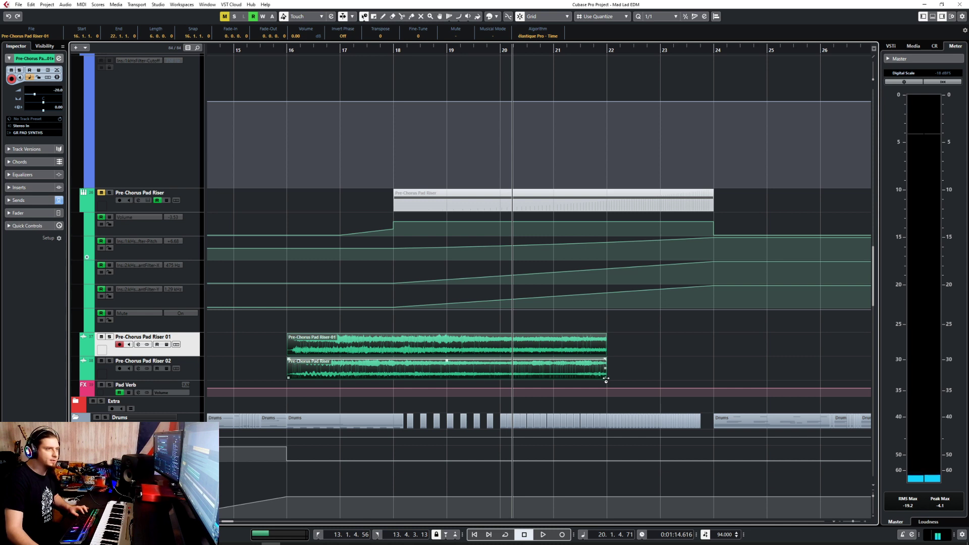
{"action": "left_click_drag", "start_coordinate": [606, 379], "coordinate": [711, 376]}
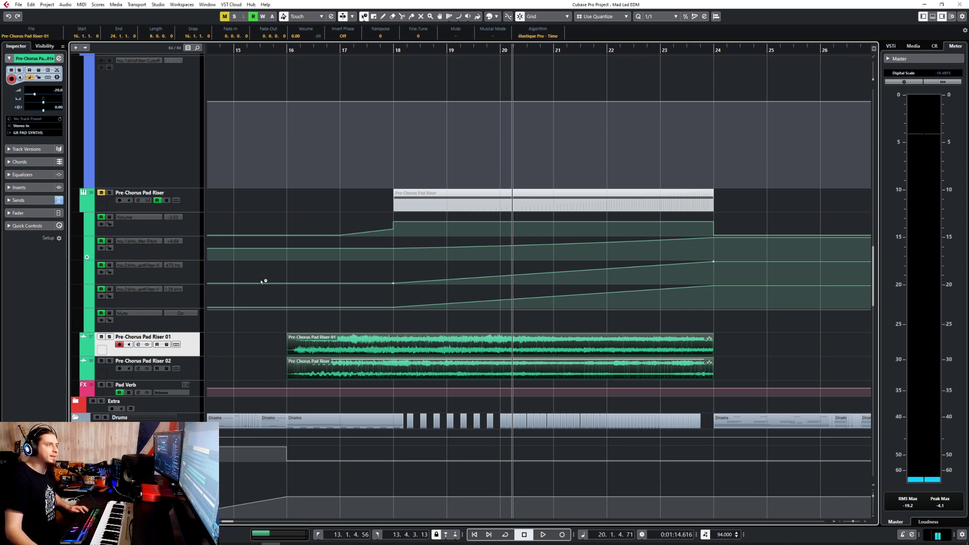
{"action": "left_click", "coordinate": [366, 17]}
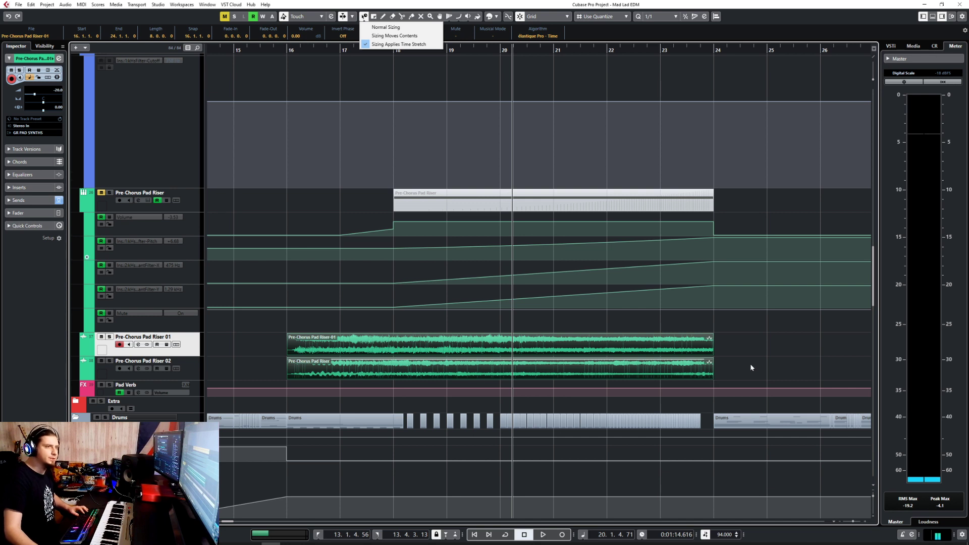
{"action": "left_click", "coordinate": [413, 28]}
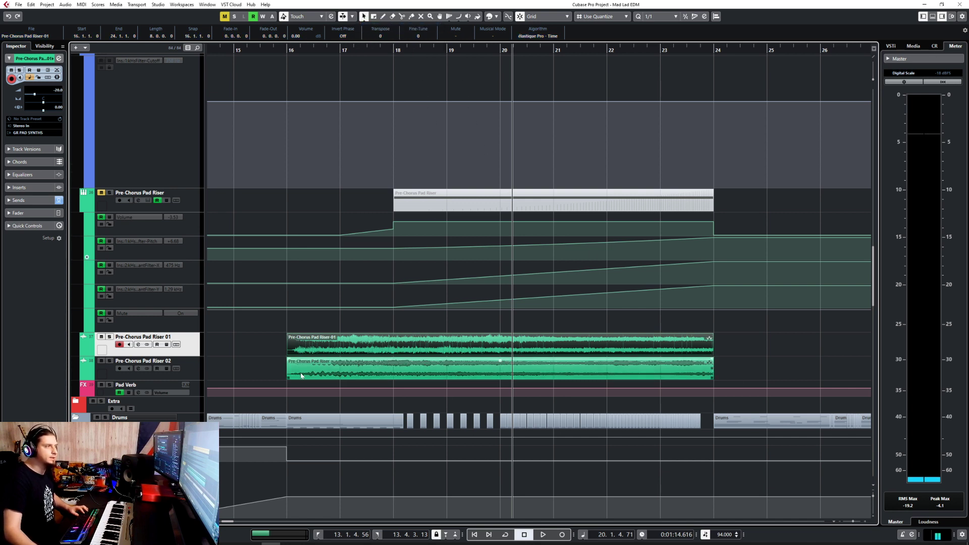
- Add a fade-in of about 7.2.1.56 to both riser events, and raise both track levels until Pre-Chorus Pad Riser 01 reads -12.6
{"action": "left_click_drag", "start_coordinate": [290, 336], "coordinate": [694, 359]}
{"action": "key", "text": "shift+Down"}
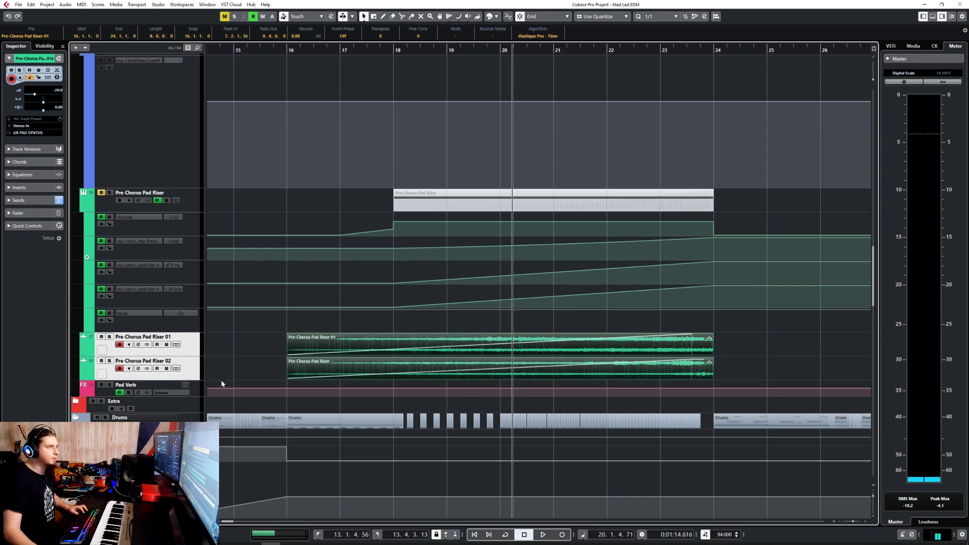
{"action": "key", "text": "F3"}
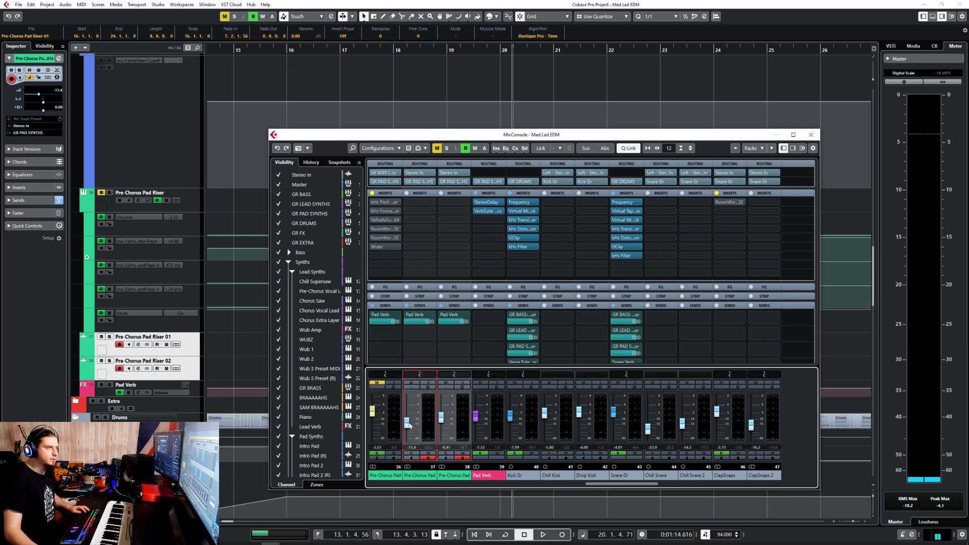
- Play from bar 15 through the riser into bar 24 to check the fade-in and levels
{"action": "left_click", "coordinate": [243, 50]}
{"action": "key", "text": "space"}
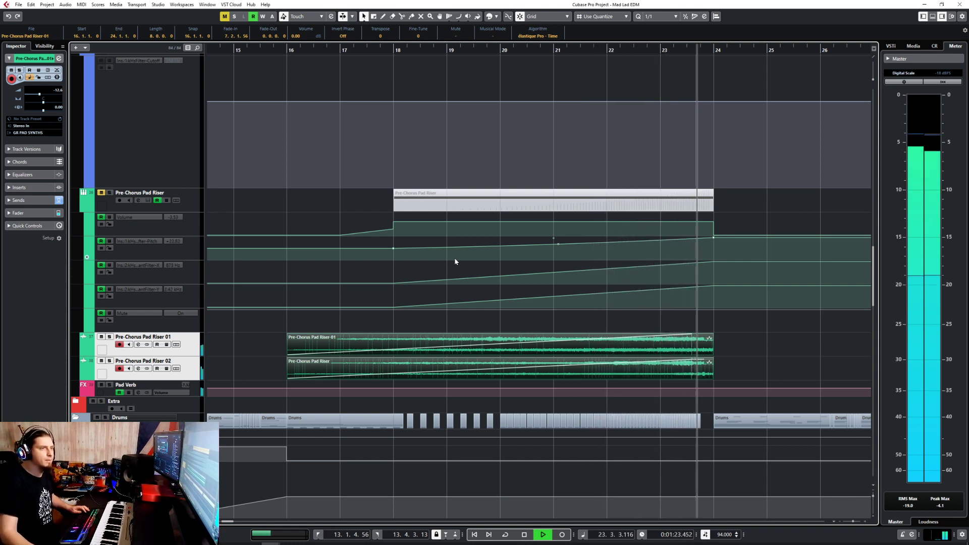
{"action": "scroll", "coordinate": [672, 371], "scroll_direction": "up", "scroll_amount": 3}
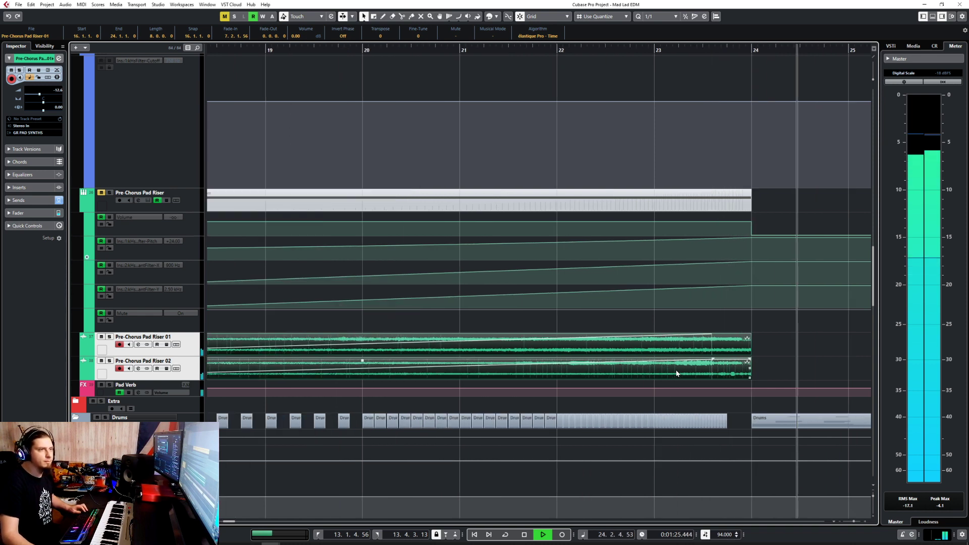
{"action": "key", "text": "space"}
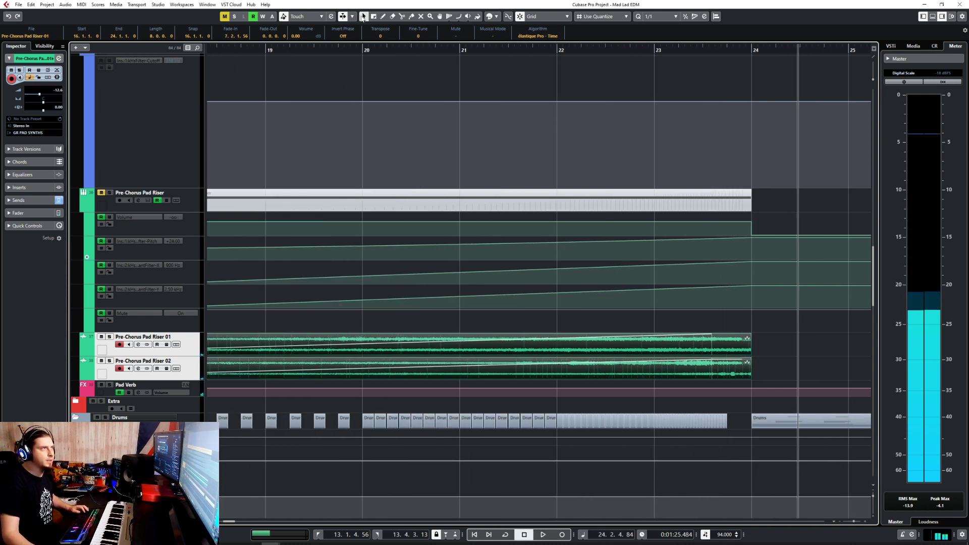
- Time-stretch both riser events to end at 23.4.1.0 on a 1/8 grid, and restore Normal Sizing
{"action": "left_click", "coordinate": [362, 18]}
{"action": "left_click", "coordinate": [384, 45]}
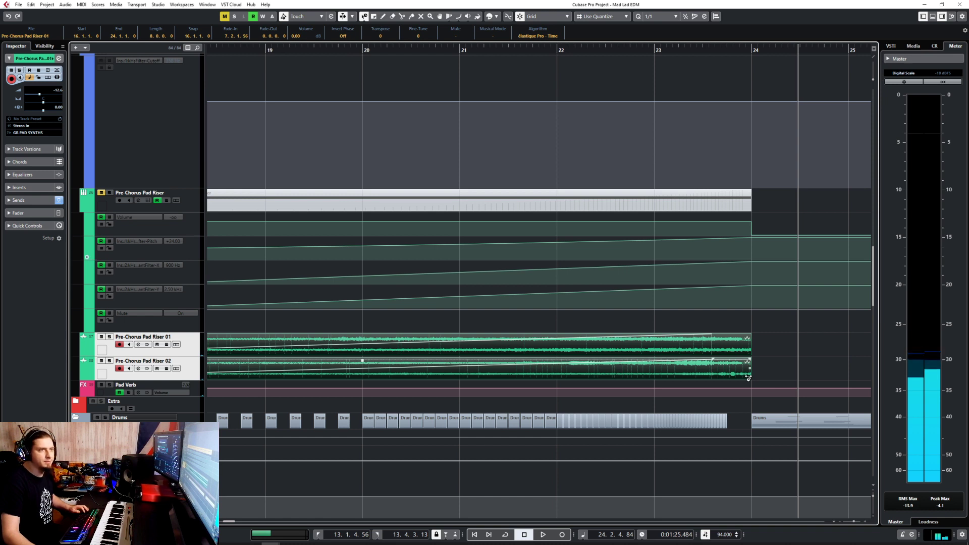
{"action": "left_click_drag", "start_coordinate": [750, 379], "coordinate": [722, 383]}
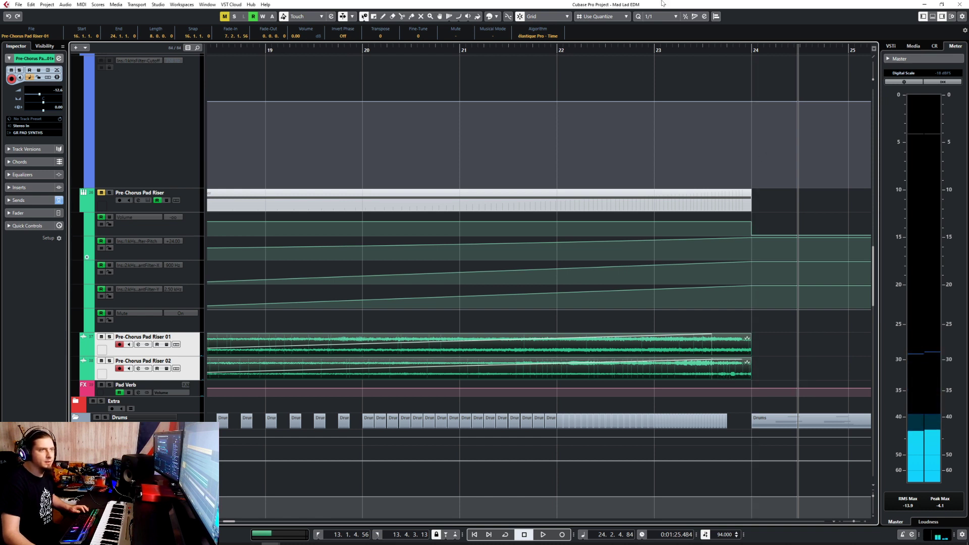
{"action": "left_click", "coordinate": [651, 17]}
{"action": "left_click", "coordinate": [664, 52]}
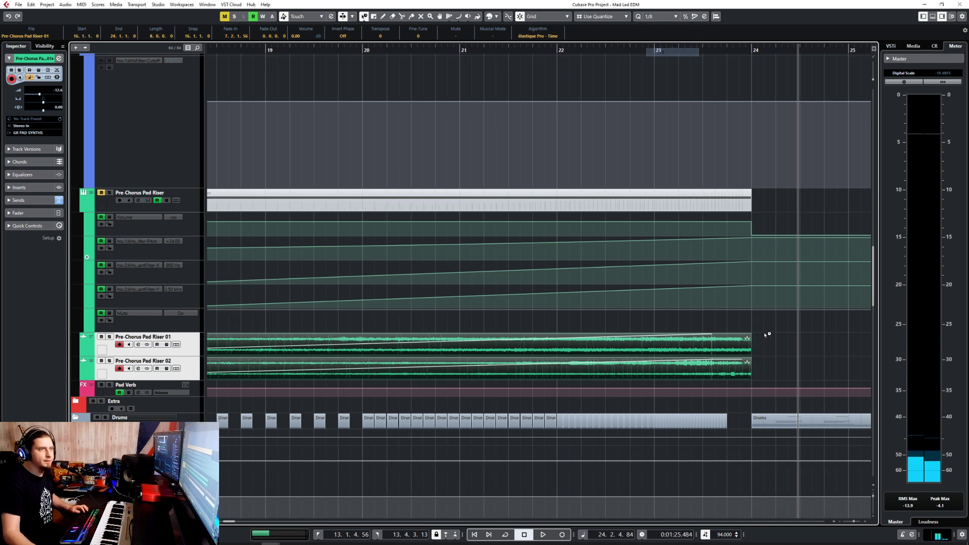
{"action": "left_click_drag", "start_coordinate": [749, 379], "coordinate": [726, 385]}
{"action": "scroll", "coordinate": [732, 373], "scroll_direction": "down", "scroll_amount": 5, "text": "ctrl"}
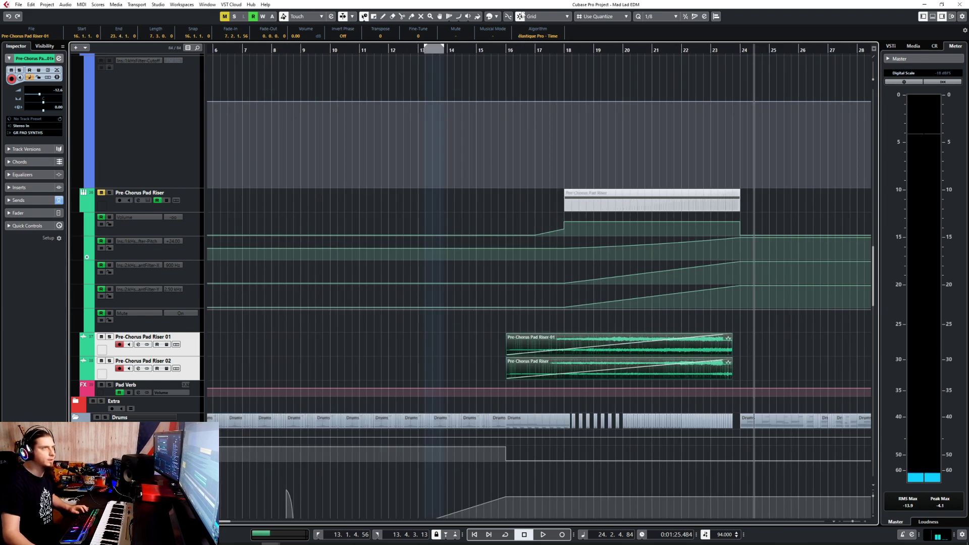
{"action": "left_click", "coordinate": [364, 20]}
{"action": "left_click", "coordinate": [389, 27]}
- Play from bar 15 and lower the Pre-Chorus Pad Riser 01 track volume to -20.7
{"action": "left_click", "coordinate": [489, 48]}
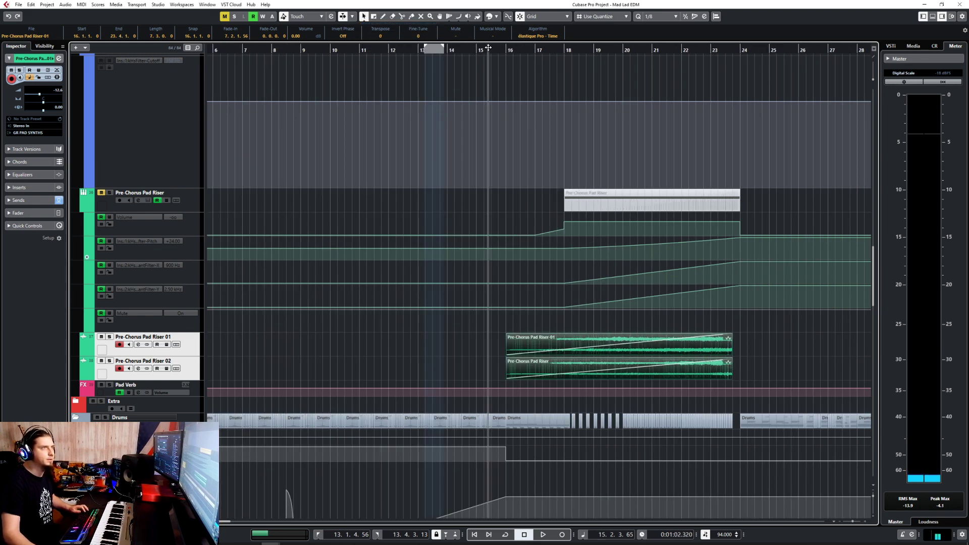
{"action": "key", "text": "space"}
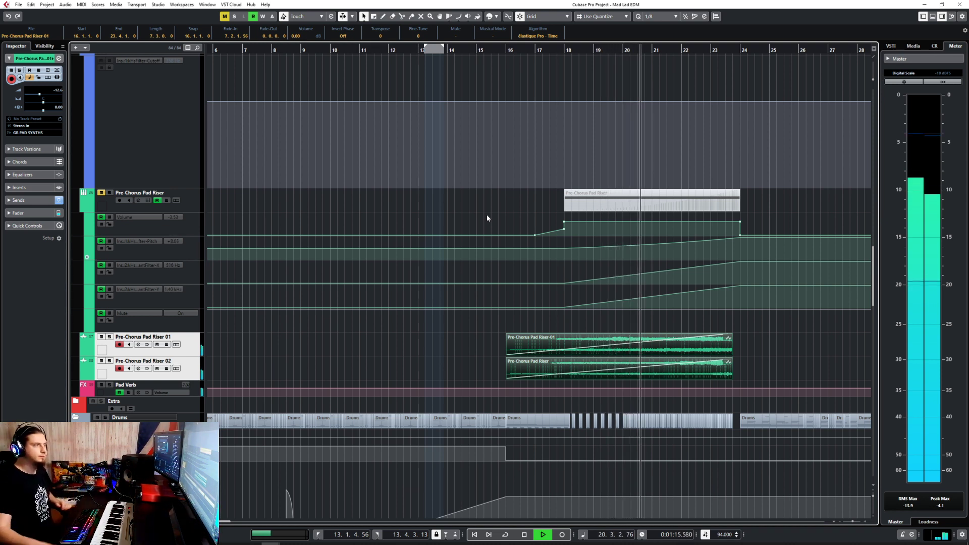
{"action": "left_click", "coordinate": [151, 349]}
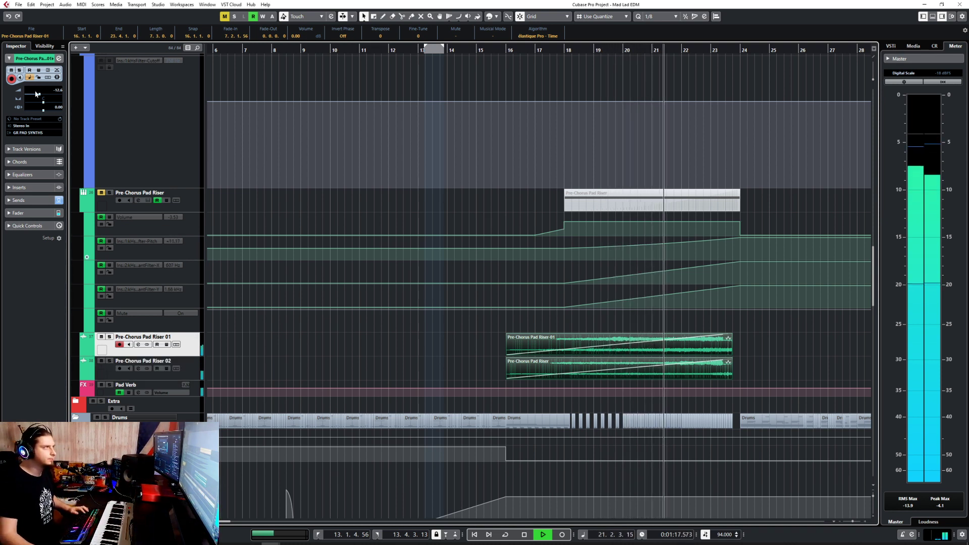
{"action": "left_click_drag", "start_coordinate": [40, 97], "coordinate": [33, 100]}
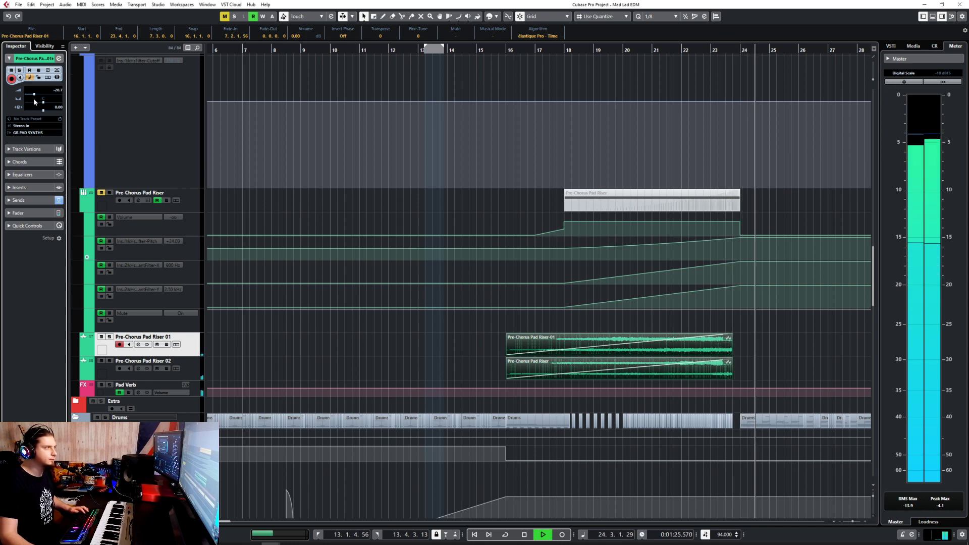
- Solo both rendered riser tracks and play their ending from bar 23 into bar 24, ending with solo off
{"action": "key", "text": "shift+Down"}
{"action": "key", "text": "s"}
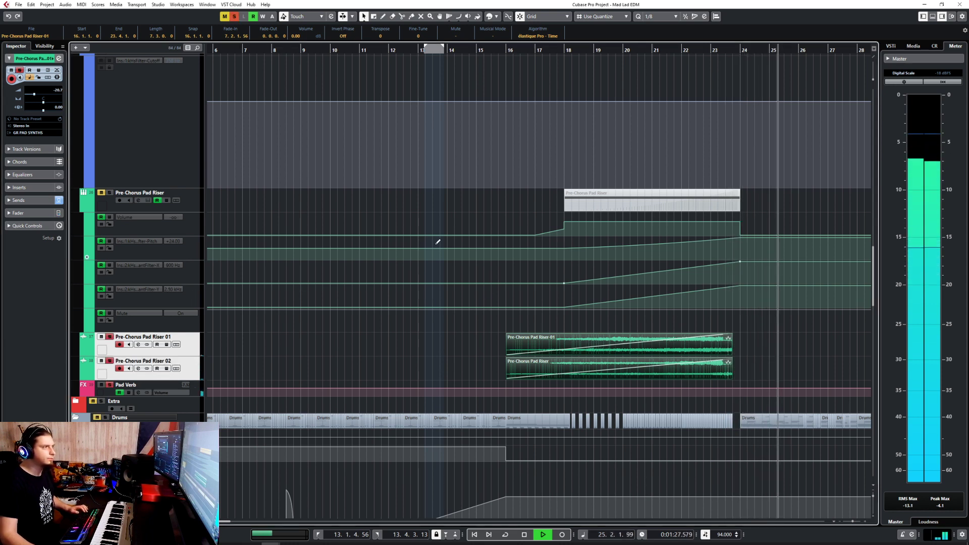
{"action": "key", "text": "space"}
{"action": "left_click", "coordinate": [721, 49]}
{"action": "key", "text": "space"}
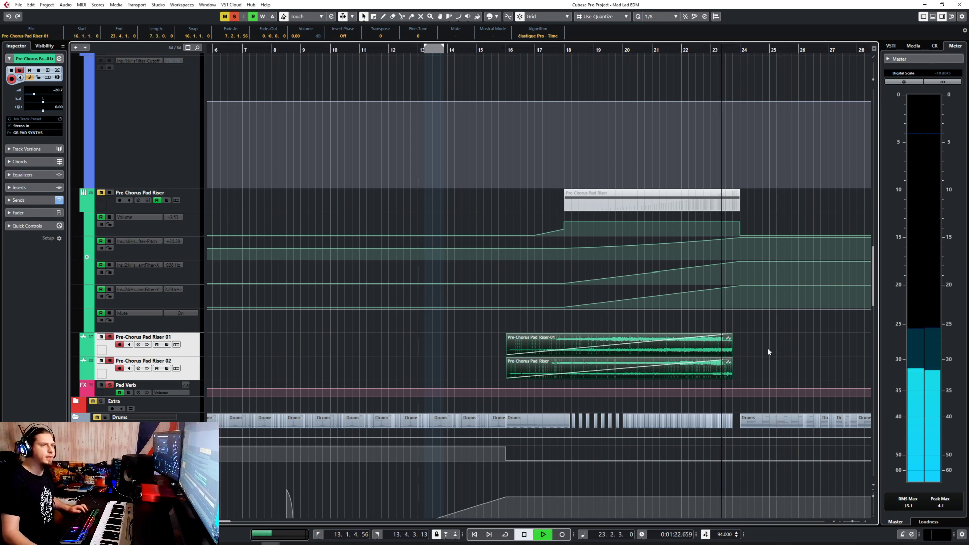
{"action": "scroll", "coordinate": [768, 349], "scroll_direction": "up", "scroll_amount": 2}
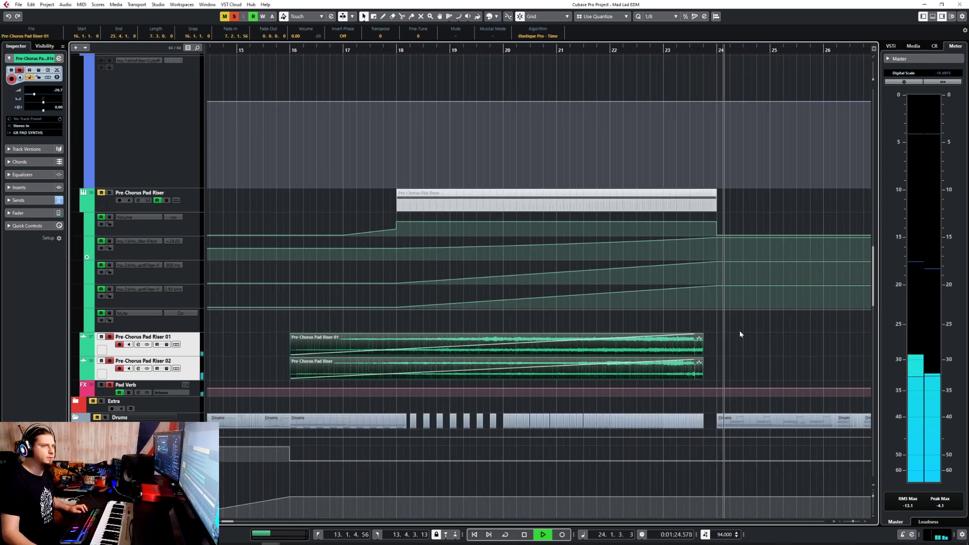
{"action": "key", "text": "space"}
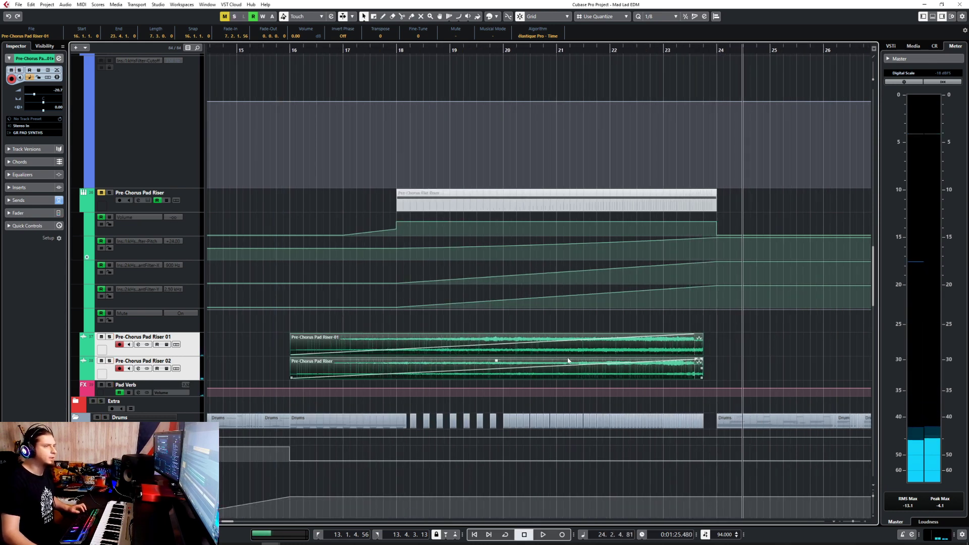
- Look through the synth, pad and group tracks around the transition into bar 24, keeping the grid at 1/8
{"action": "scroll", "coordinate": [562, 355], "scroll_direction": "up", "scroll_amount": 20}
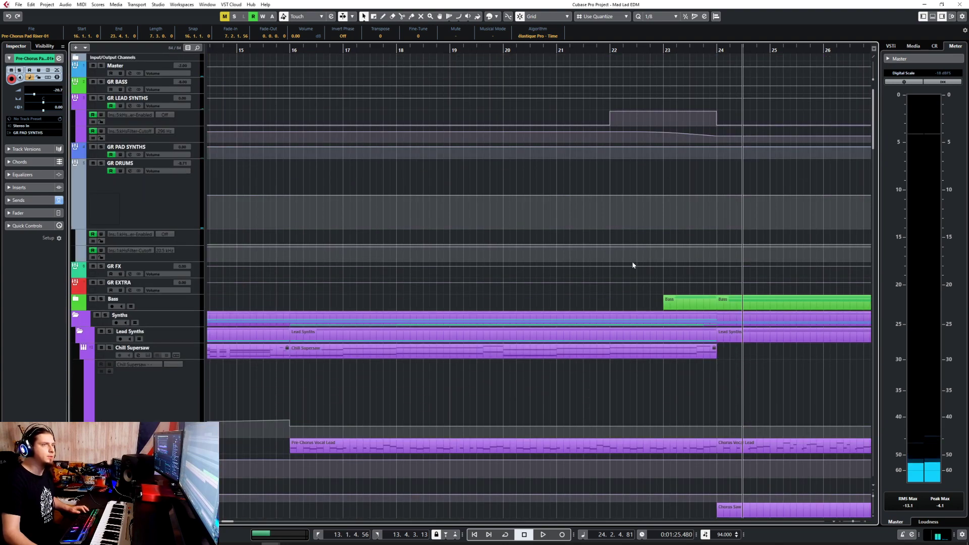
{"action": "scroll", "coordinate": [432, 281], "scroll_direction": "down", "scroll_amount": 15}
{"action": "scroll", "coordinate": [432, 280], "scroll_direction": "down", "scroll_amount": 5}
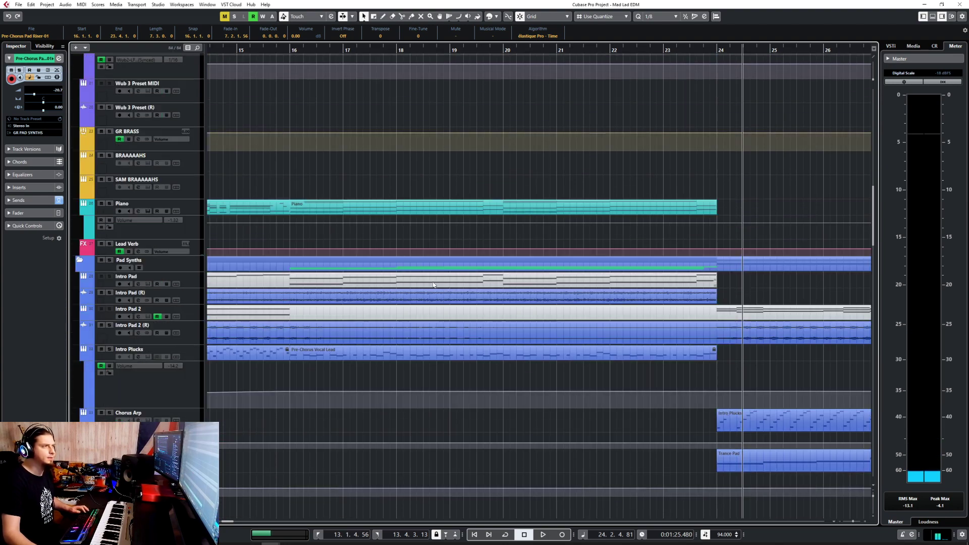
{"action": "scroll", "coordinate": [432, 284], "scroll_direction": "up", "scroll_amount": 5}
{"action": "scroll", "coordinate": [432, 284], "scroll_direction": "down", "scroll_amount": 5}
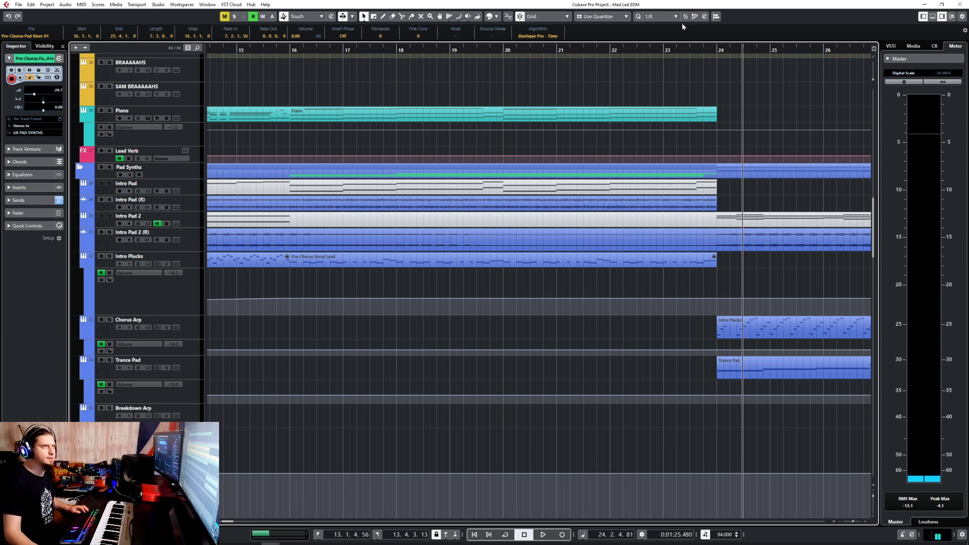
{"action": "scroll", "coordinate": [380, 294], "scroll_direction": "up", "scroll_amount": 20}
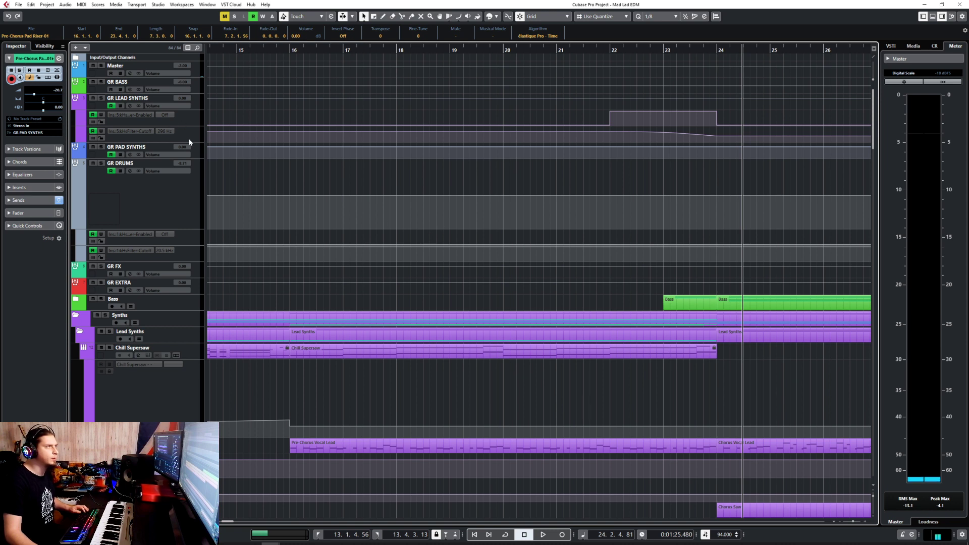
{"action": "left_click", "coordinate": [674, 19]}
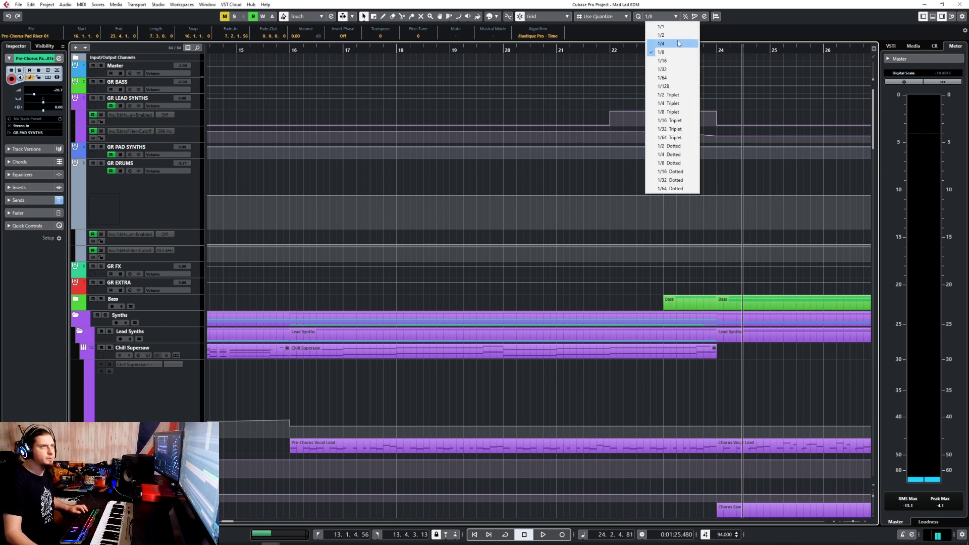
{"action": "left_click", "coordinate": [656, 49]}
{"action": "scroll", "coordinate": [679, 174], "scroll_direction": "up", "scroll_amount": 2}
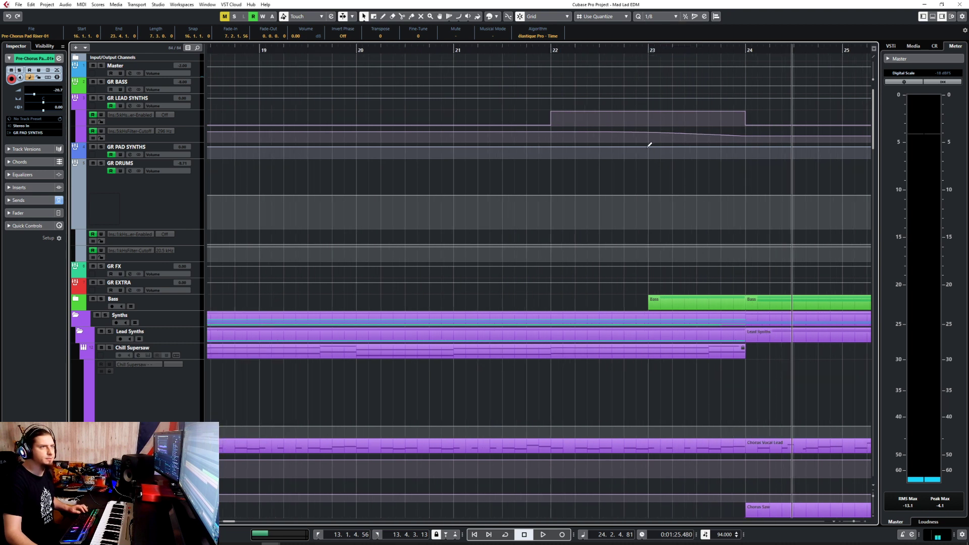
- Play the full arrangement from the middle of bar 22 into bar 25
{"action": "left_click", "coordinate": [599, 51]}
{"action": "key", "text": "space"}
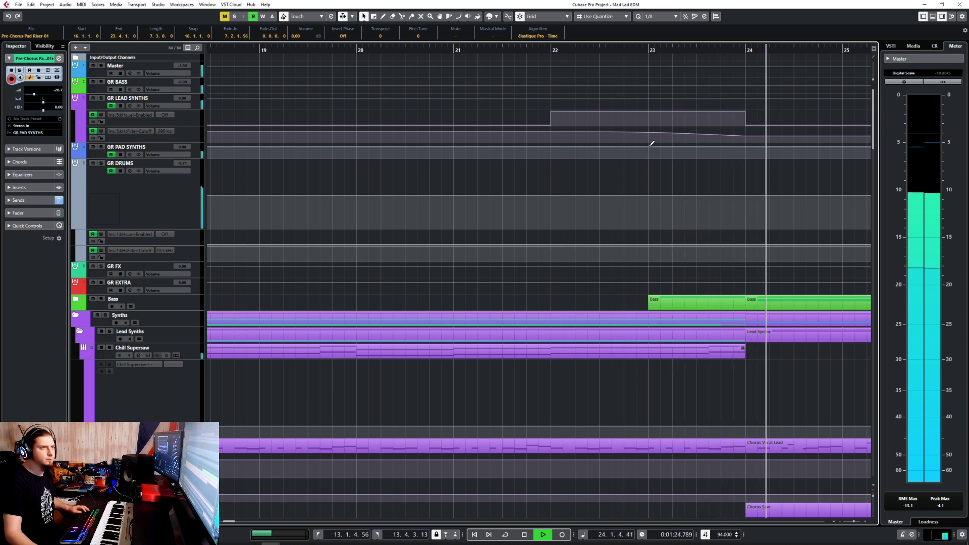
{"action": "scroll", "coordinate": [652, 143], "scroll_direction": "left", "scroll_amount": 6}
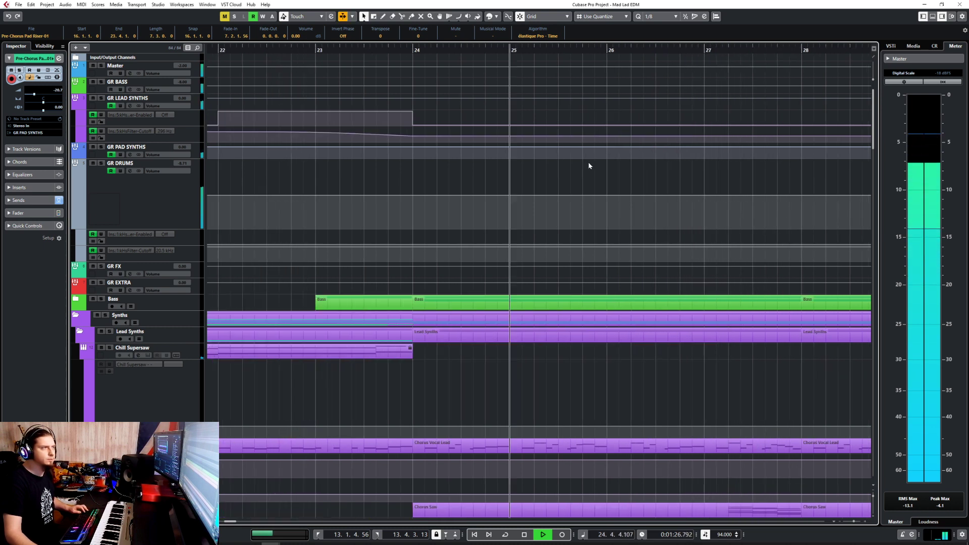
{"action": "key", "text": "space"}
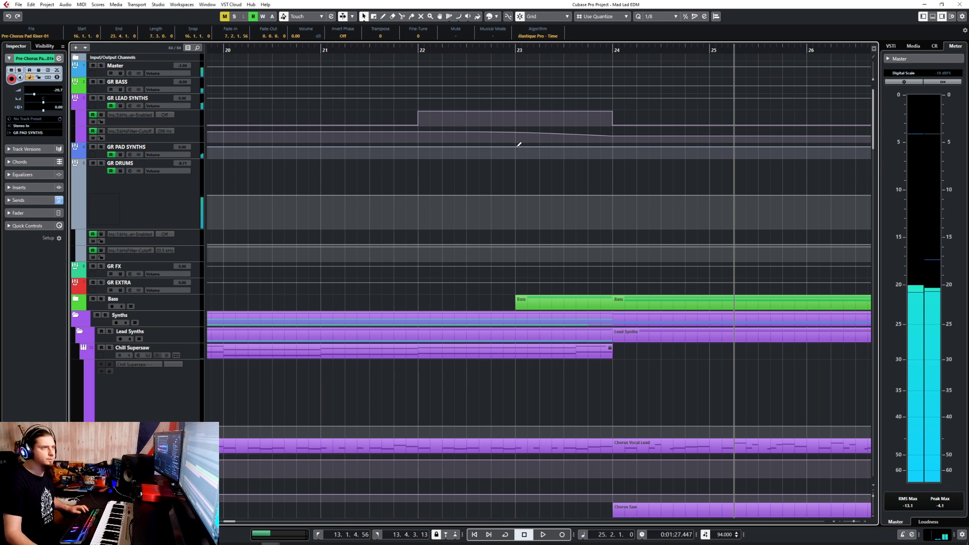
- Expand the Bass folder and drop the GR PAD SYNTHS volume automation to -∞ from the second half of bar 23 up to bar 24
{"action": "scroll", "coordinate": [568, 295], "scroll_direction": "down", "scroll_amount": 6}
{"action": "scroll", "coordinate": [238, 248], "scroll_direction": "up", "scroll_amount": 4}
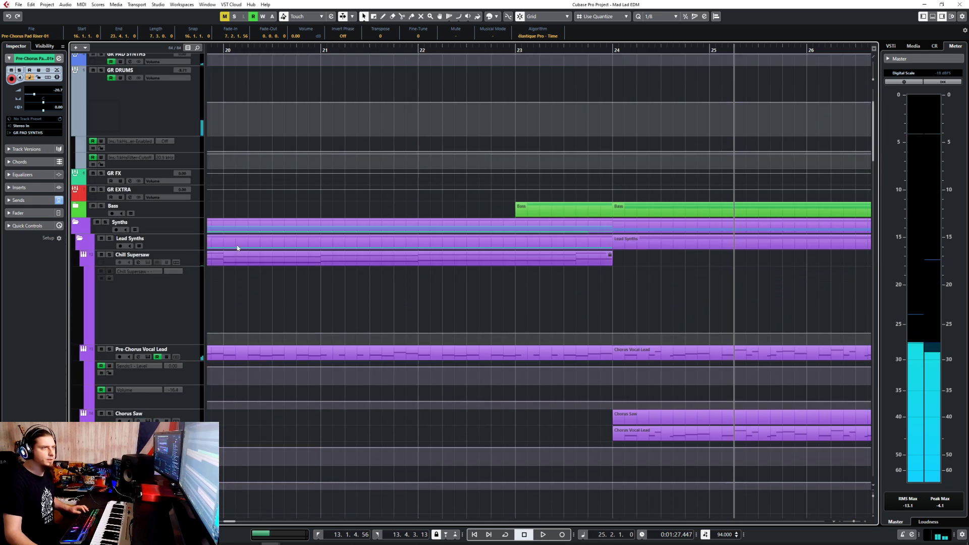
{"action": "left_click", "coordinate": [76, 205]}
{"action": "scroll", "coordinate": [584, 228], "scroll_direction": "up", "scroll_amount": 3}
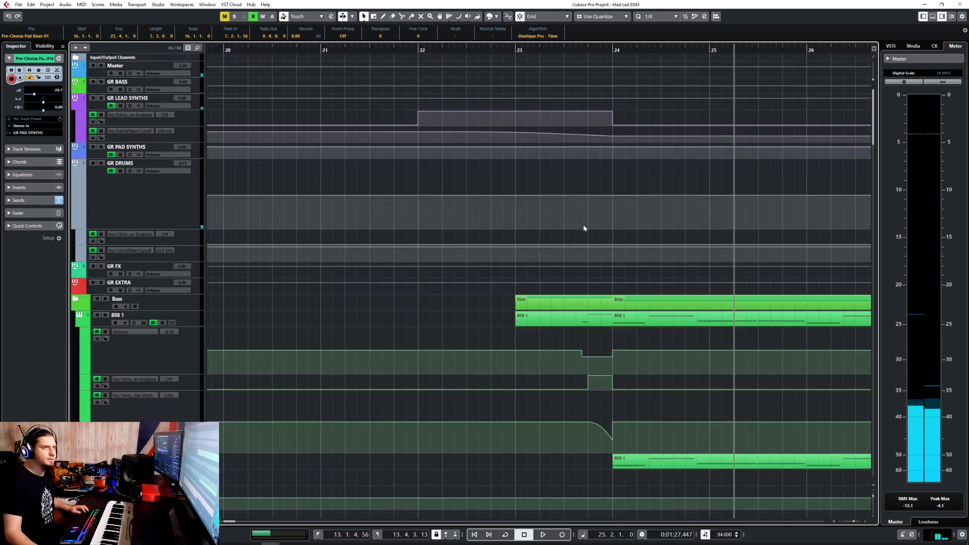
{"action": "left_click", "coordinate": [578, 147]}
{"action": "left_click_drag", "start_coordinate": [577, 148], "coordinate": [614, 179]}
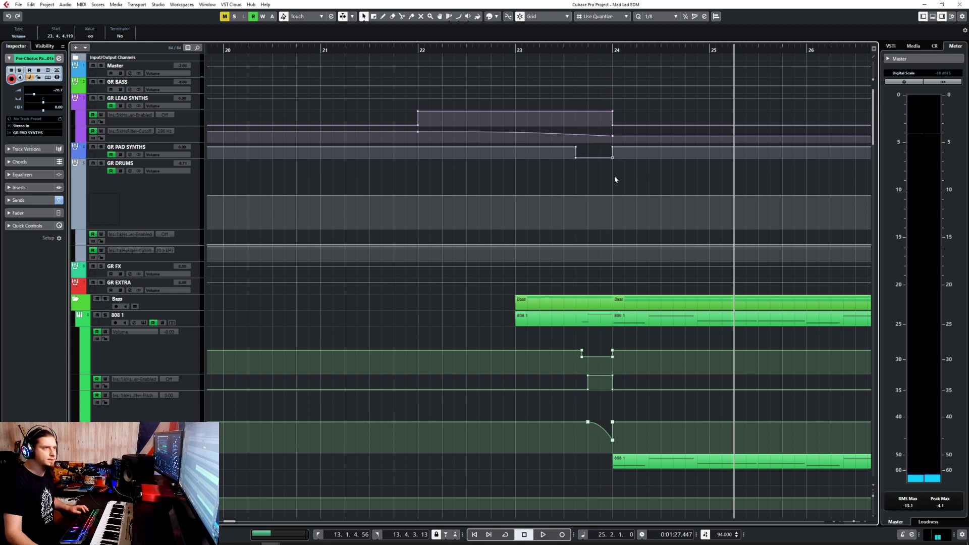
- Play from just before bar 22 across the GR PAD SYNTHS volume cut, and try to shift the start of the cut slightly earlier
{"action": "left_click", "coordinate": [412, 47]}
{"action": "key", "text": "space"}
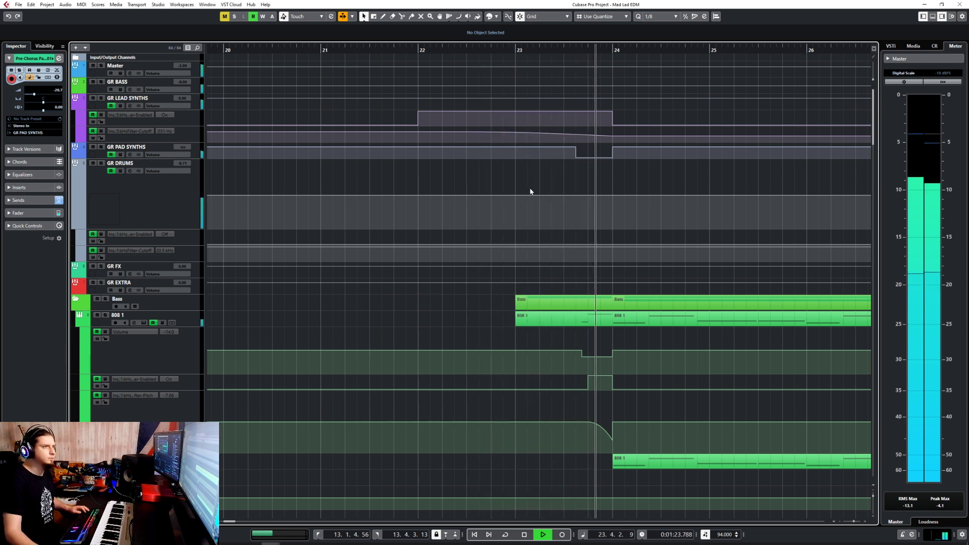
{"action": "key", "text": "space"}
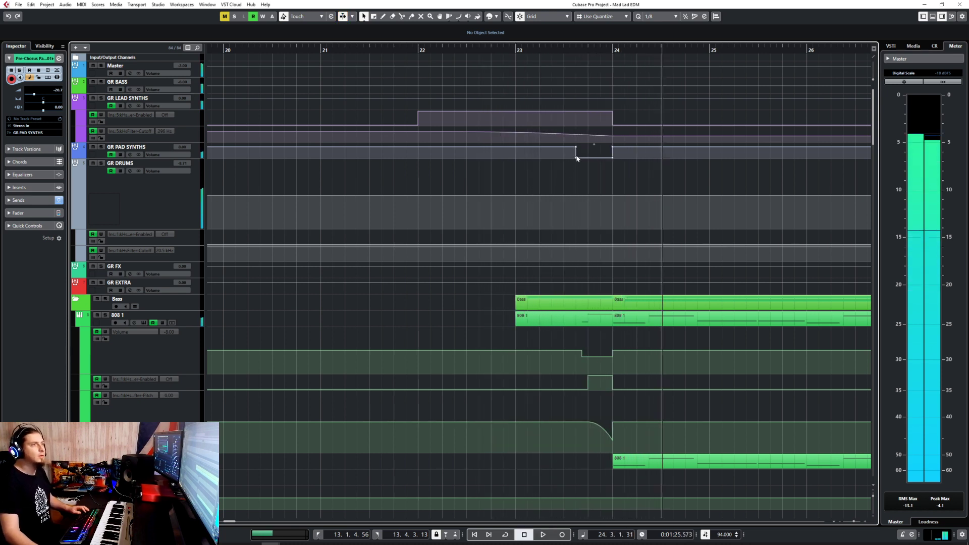
{"action": "left_click_drag", "start_coordinate": [576, 158], "coordinate": [572, 167]}
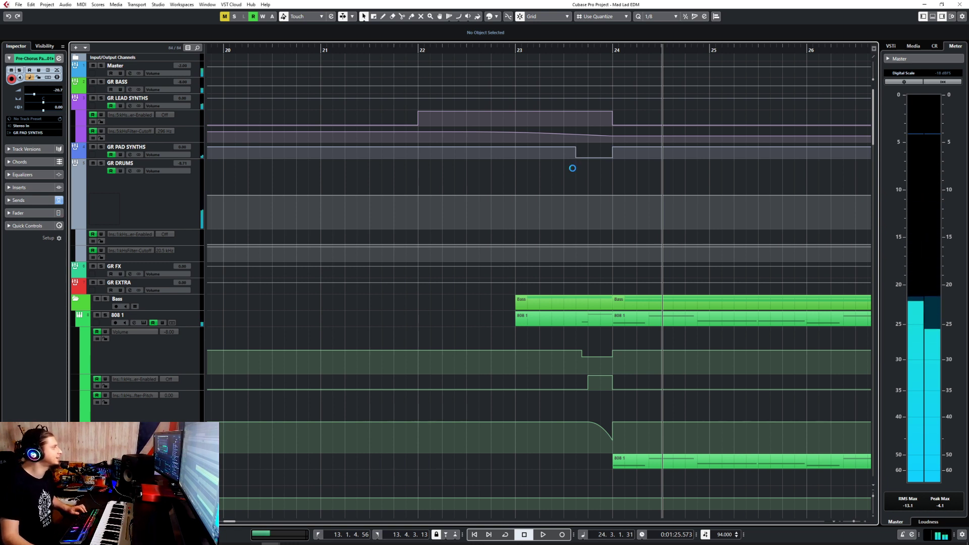
- Play from bar 23 across the pad volume cut, and check the Pad Synths tracks around bar 24
{"action": "left_click", "coordinate": [516, 50]}
{"action": "key", "text": "space"}
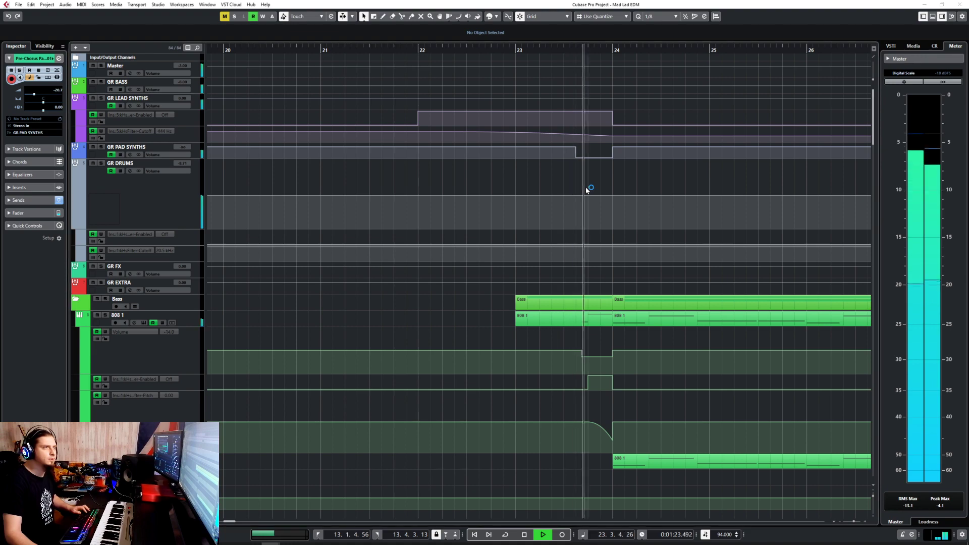
{"action": "scroll", "coordinate": [586, 181], "scroll_direction": "down", "scroll_amount": 3}
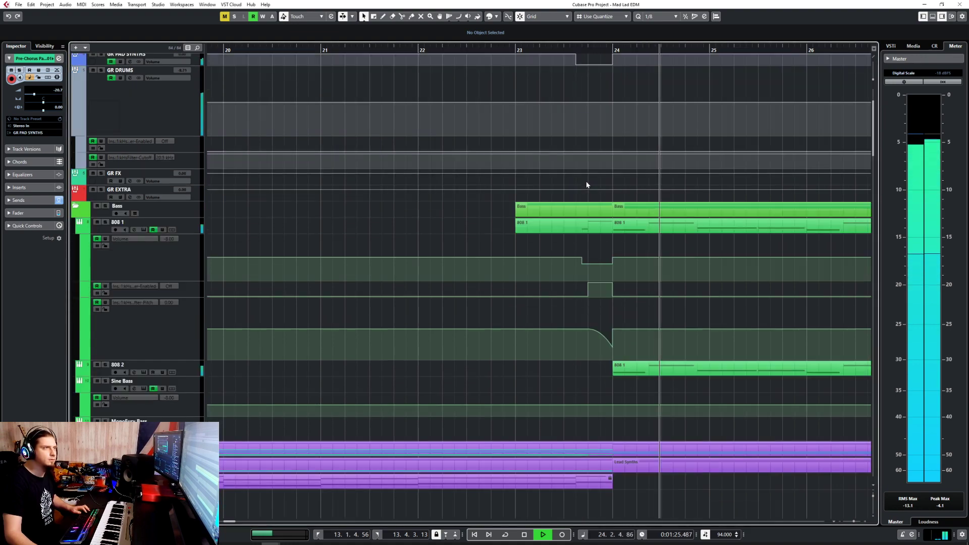
{"action": "scroll", "coordinate": [586, 184], "scroll_direction": "down", "scroll_amount": 3}
{"action": "scroll", "coordinate": [586, 184], "scroll_direction": "down", "scroll_amount": 4}
{"action": "key", "text": "space"}
{"action": "scroll", "coordinate": [589, 217], "scroll_direction": "down", "scroll_amount": 8}
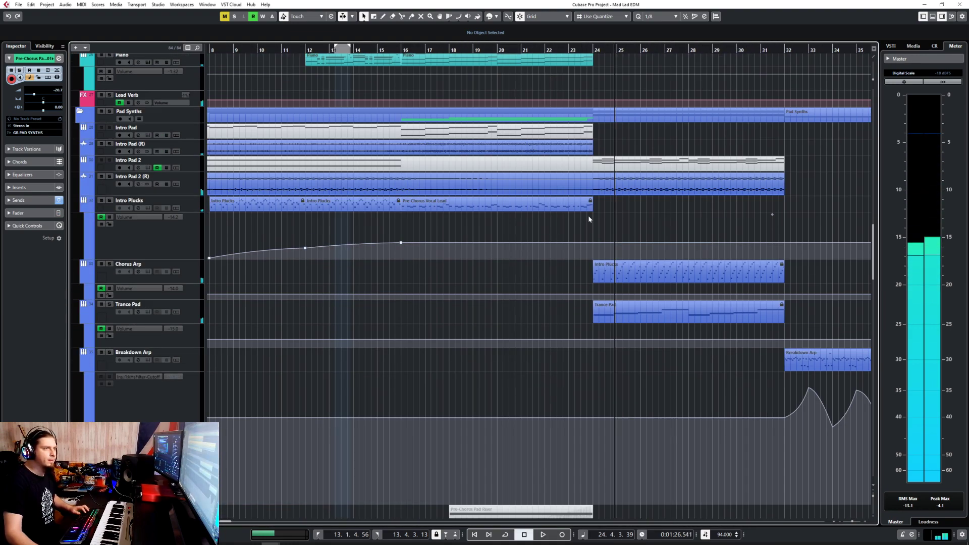
- Solo the Intro Plucks track, play it from the middle of bar 22, and switch its solo off again
{"action": "scroll", "coordinate": [588, 217], "scroll_direction": "up", "scroll_amount": 10}
{"action": "scroll", "coordinate": [589, 217], "scroll_direction": "down", "scroll_amount": 5}
{"action": "scroll", "coordinate": [589, 217], "scroll_direction": "down", "scroll_amount": 8}
{"action": "scroll", "coordinate": [588, 220], "scroll_direction": "up", "scroll_amount": 3}
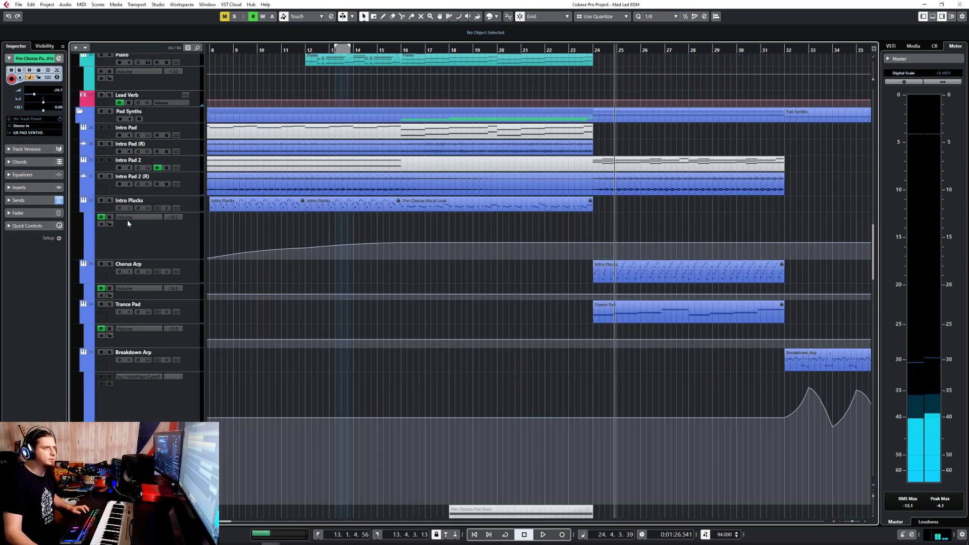
{"action": "left_click", "coordinate": [110, 200]}
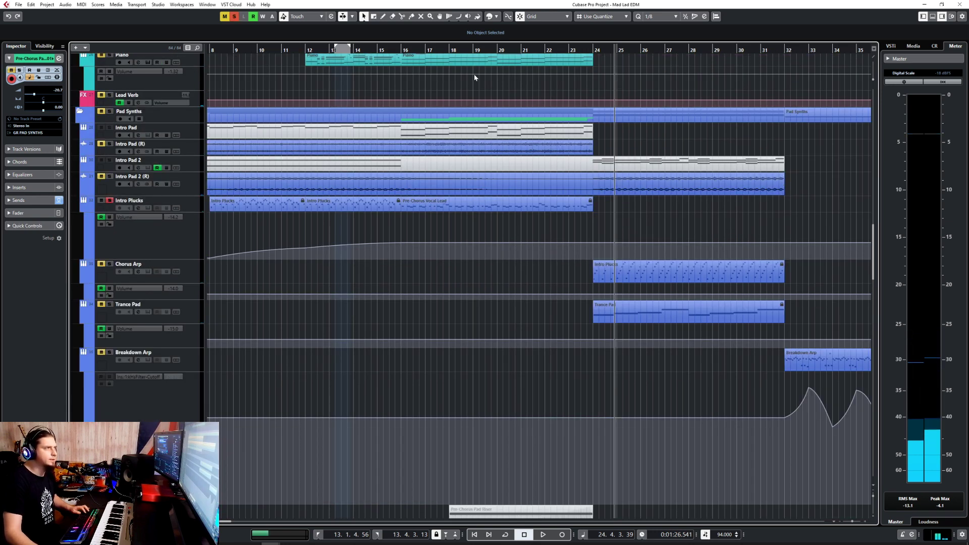
{"action": "left_click", "coordinate": [557, 53]}
{"action": "key", "text": "space"}
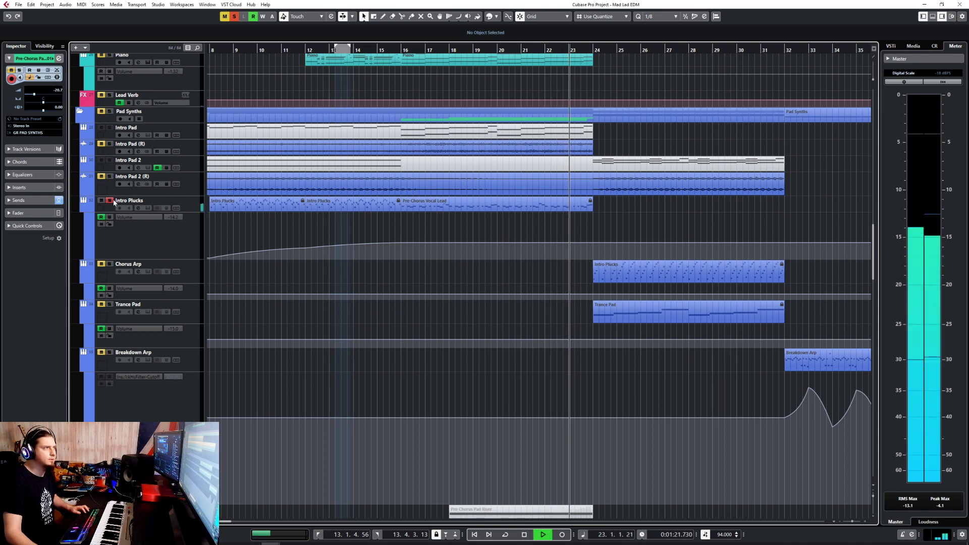
{"action": "left_click", "coordinate": [109, 200]}
- Stop playback and delete the -∞ cut before bar 24 from the GR PAD SYNTHS volume automation
{"action": "scroll", "coordinate": [501, 213], "scroll_direction": "up", "scroll_amount": 10}
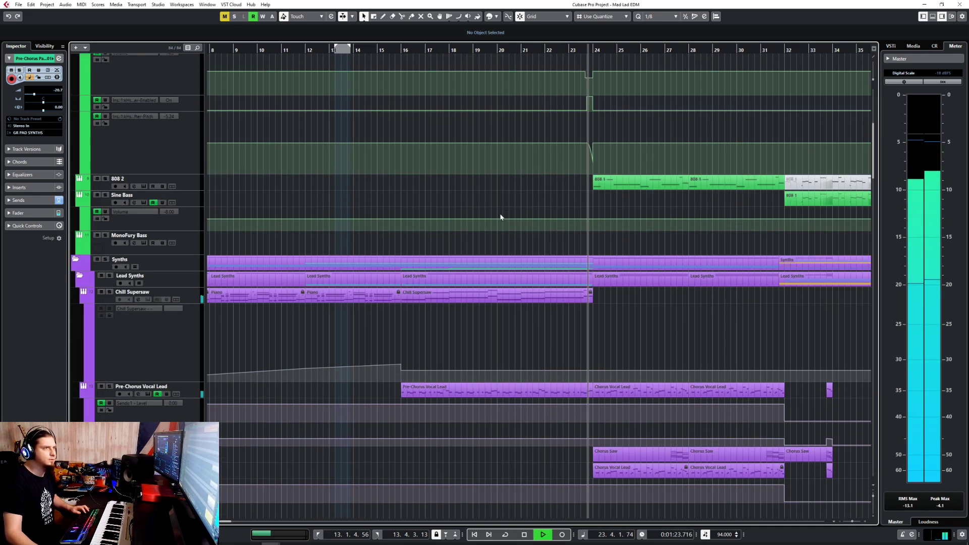
{"action": "scroll", "coordinate": [500, 215], "scroll_direction": "up", "scroll_amount": 6}
{"action": "key", "text": "space"}
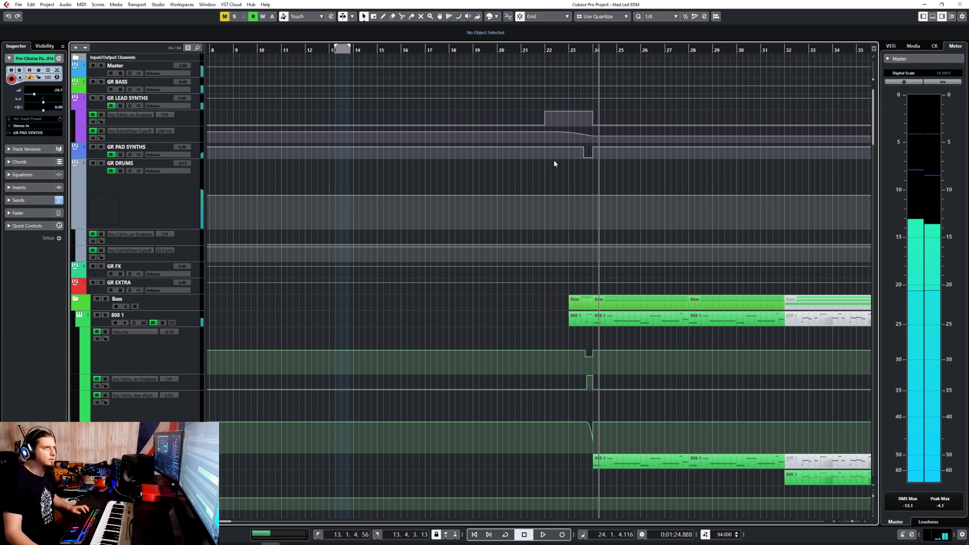
{"action": "left_click_drag", "start_coordinate": [580, 152], "coordinate": [597, 167]}
{"action": "key", "text": "Delete"}
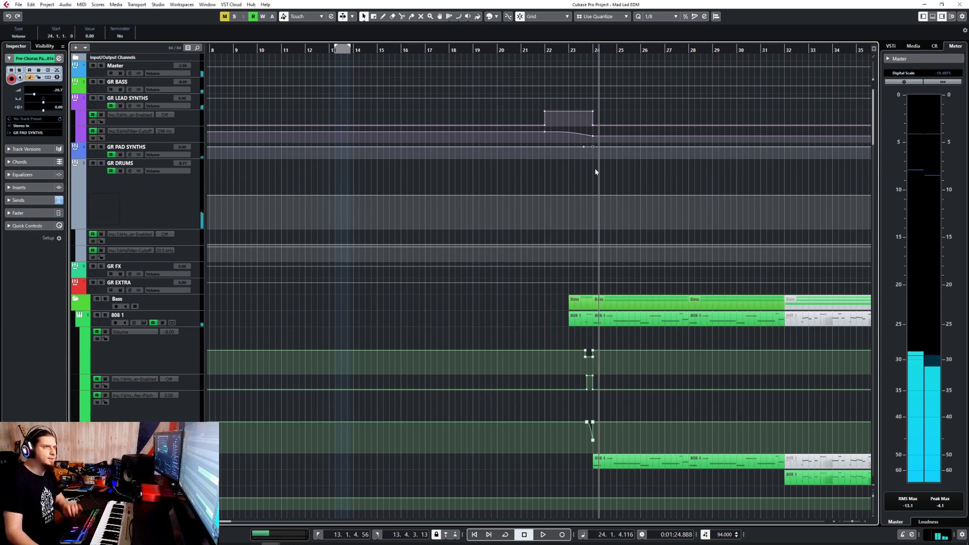
- Drop the Pad Verb volume automation to -∞ from the last beat of bar 23 up to bar 24
{"action": "scroll", "coordinate": [561, 181], "scroll_direction": "down", "scroll_amount": 15}
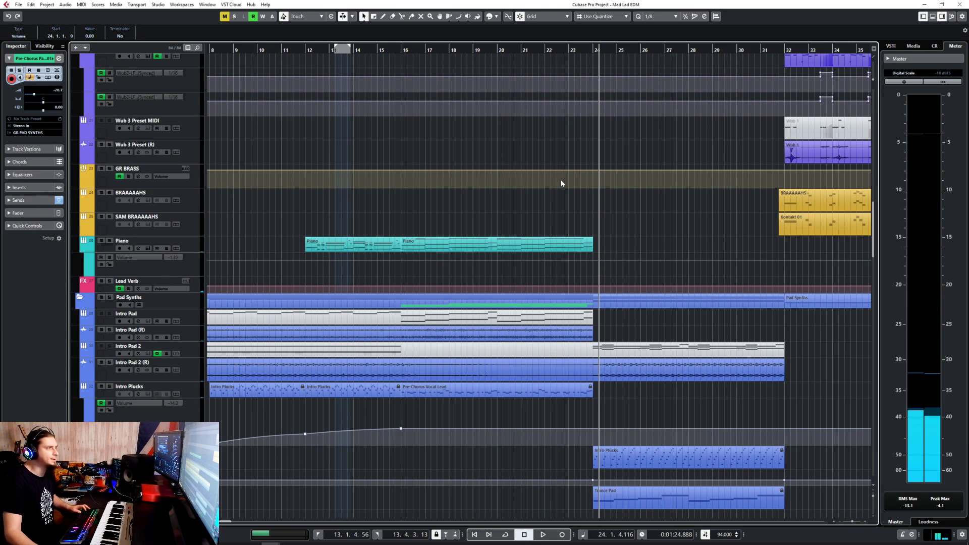
{"action": "scroll", "coordinate": [561, 183], "scroll_direction": "down", "scroll_amount": 10}
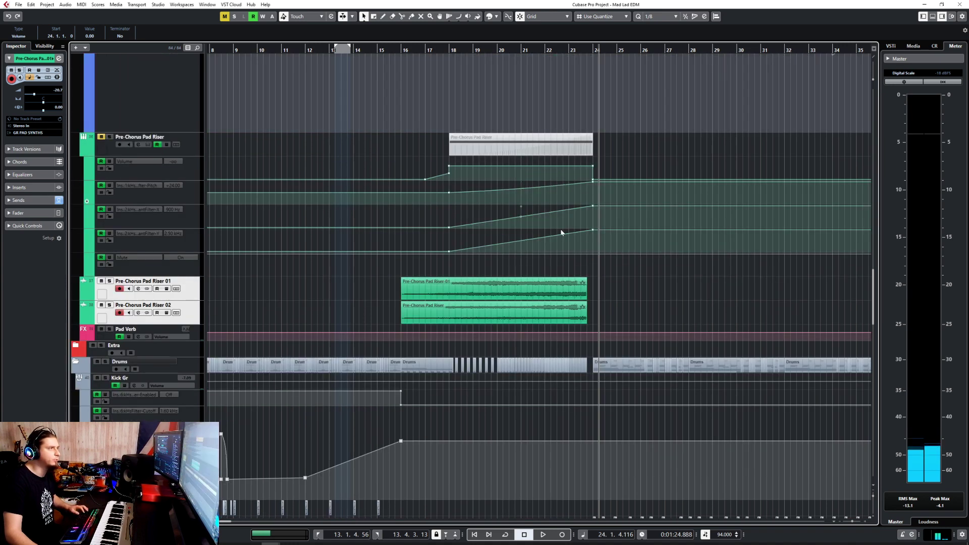
{"action": "scroll", "coordinate": [573, 333], "scroll_direction": "up", "scroll_amount": 6}
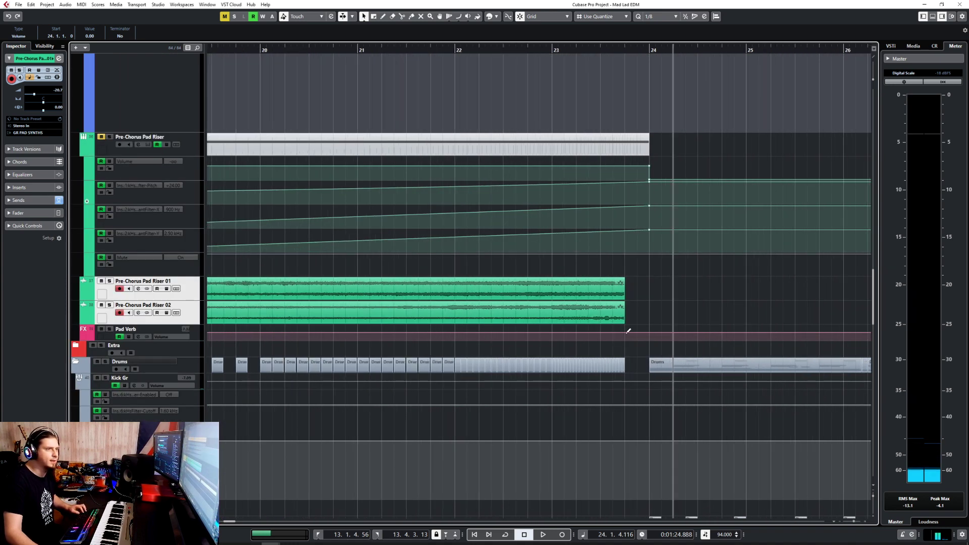
{"action": "left_click_drag", "start_coordinate": [626, 335], "coordinate": [625, 335]}
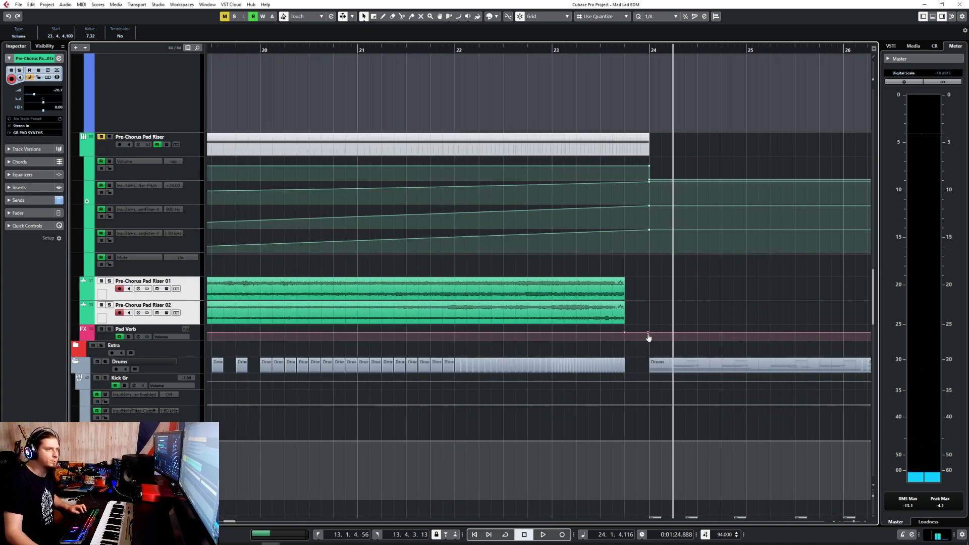
{"action": "left_click_drag", "start_coordinate": [625, 333], "coordinate": [649, 339]}
- Play across the Pad Verb volume cut from bar 23, and once more from the middle of bar 22
{"action": "double_click", "coordinate": [554, 48]}
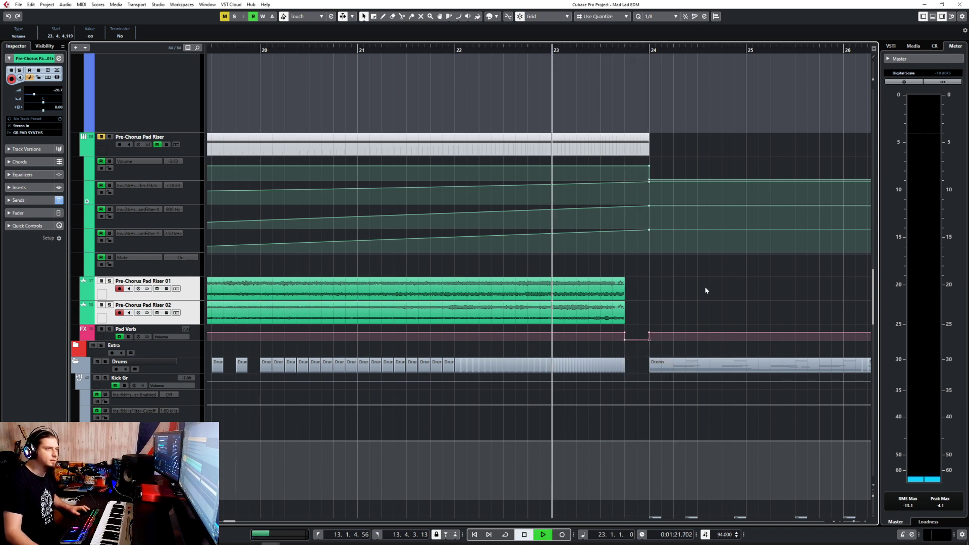
{"action": "left_click", "coordinate": [708, 297]}
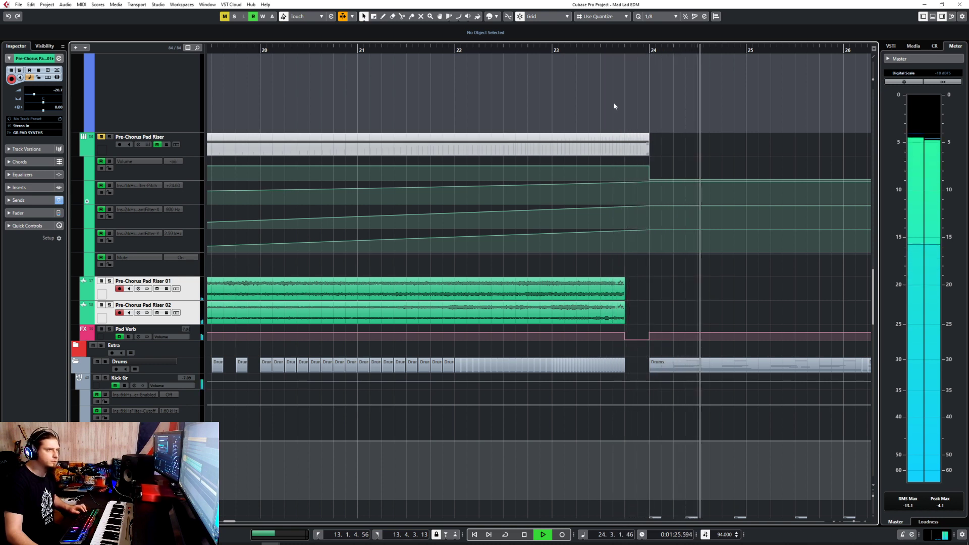
{"action": "key", "text": "space"}
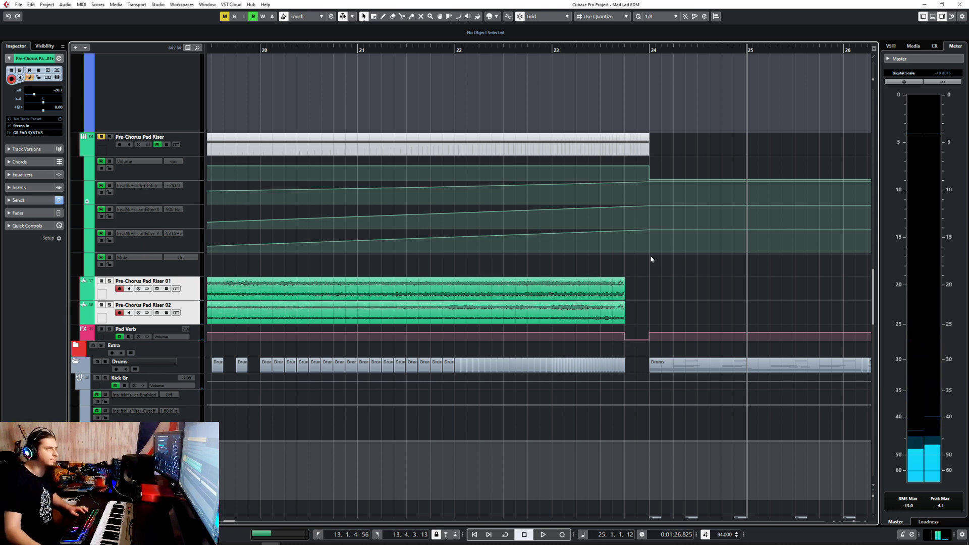
{"action": "left_click", "coordinate": [504, 49]}
{"action": "key", "text": "space"}
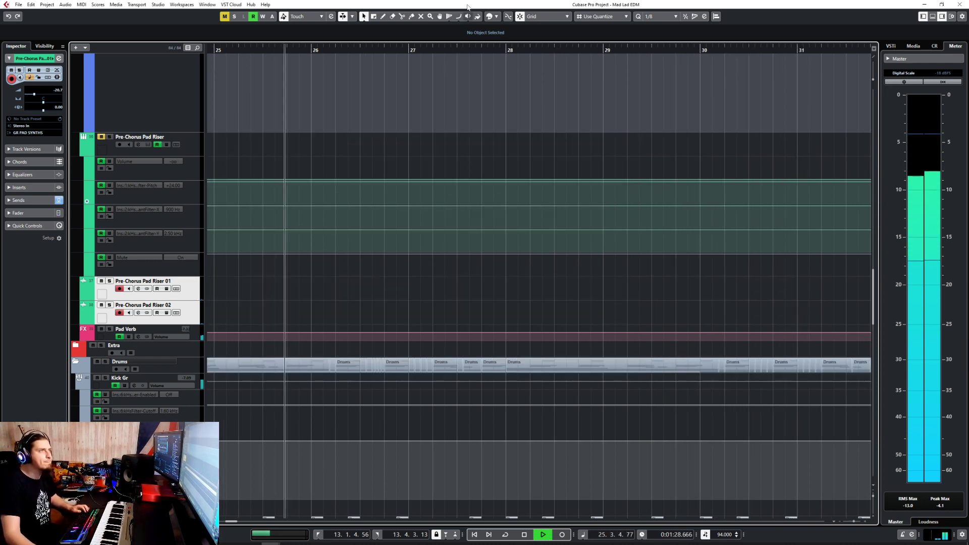
{"action": "scroll", "coordinate": [479, 256], "scroll_direction": "left", "scroll_amount": 7}
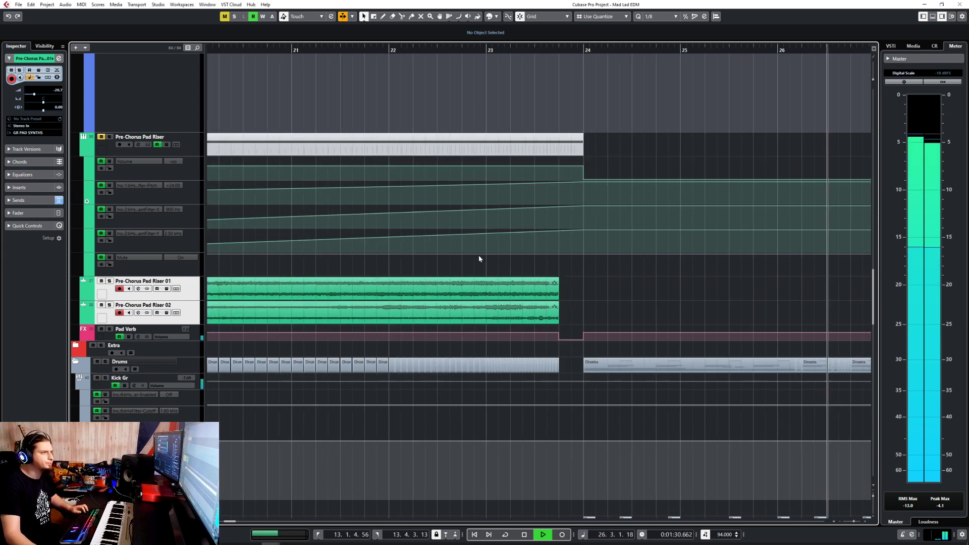
{"action": "key", "text": "space"}
- Show the automation lanes of Pre-Chorus Pad Riser 01 and 02, and look through the first track's additional automation parameters
{"action": "left_click", "coordinate": [84, 296]}
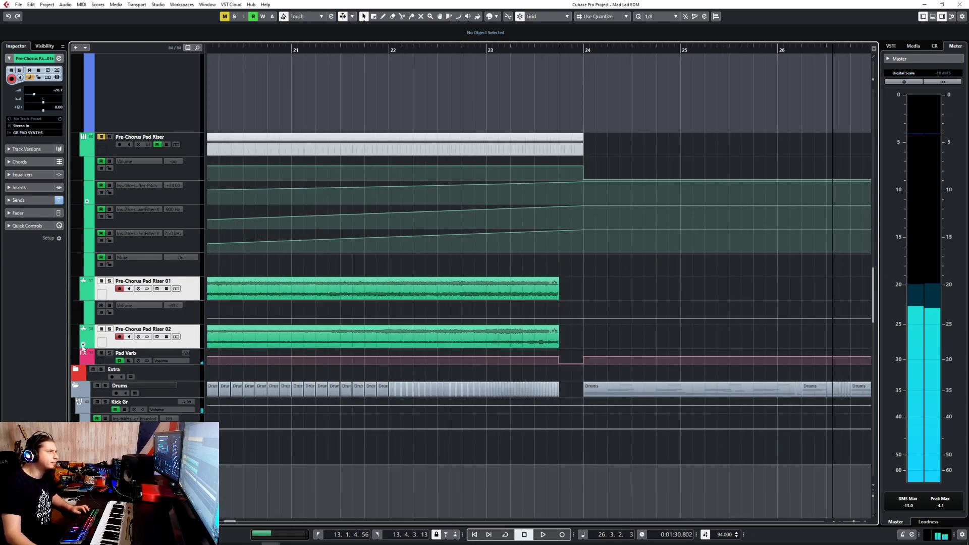
{"action": "left_click", "coordinate": [83, 344]}
{"action": "left_click", "coordinate": [122, 306]}
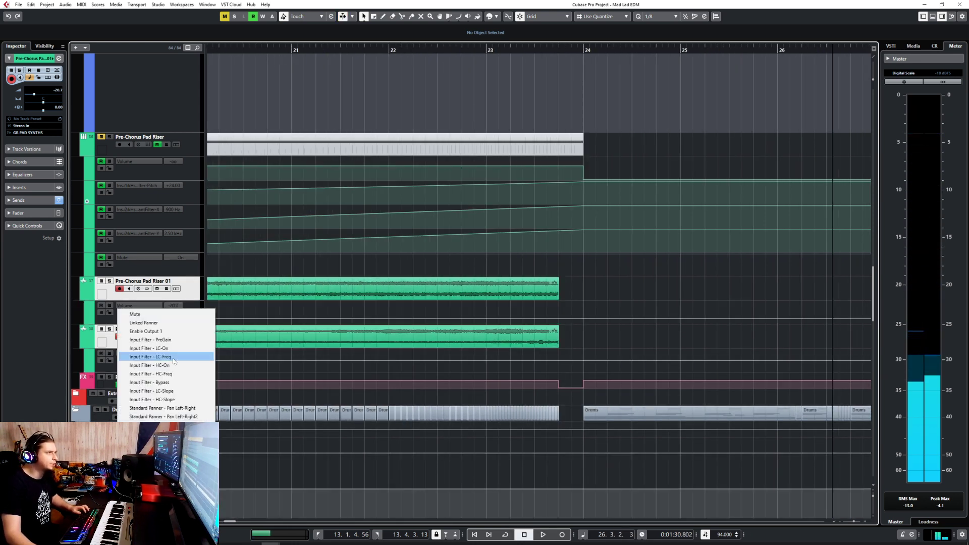
{"action": "left_click", "coordinate": [136, 425]}
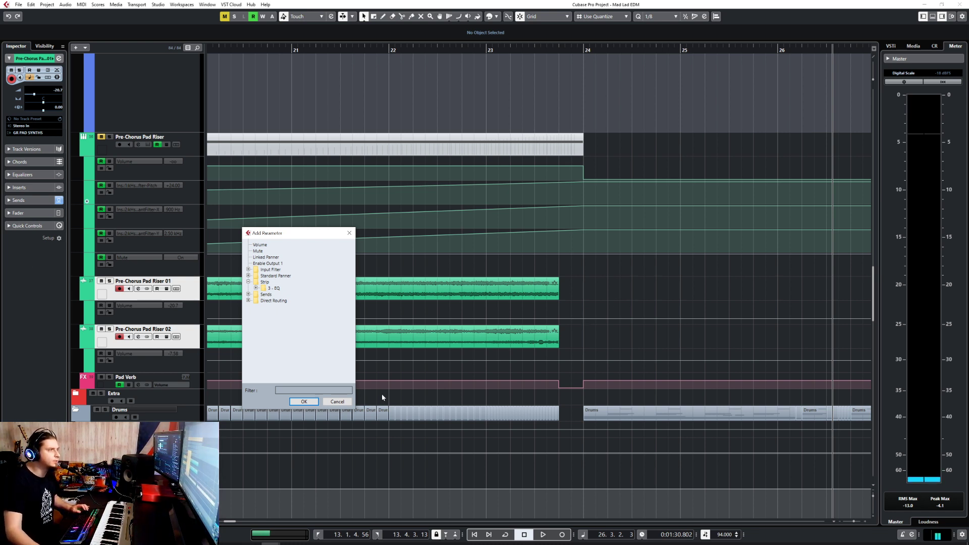
{"action": "key", "text": "Escape"}
- Solo Pre-Chorus Pad Riser 01 and 02 and play them from the last beat of bar 22 into bar 24
{"action": "key", "text": "s"}
{"action": "left_click", "coordinate": [475, 47]}
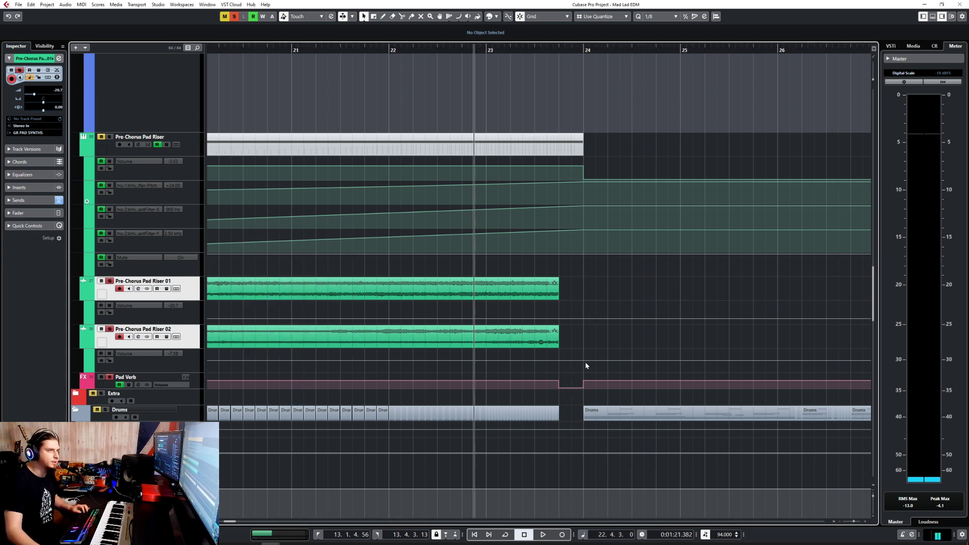
{"action": "key", "text": "space"}
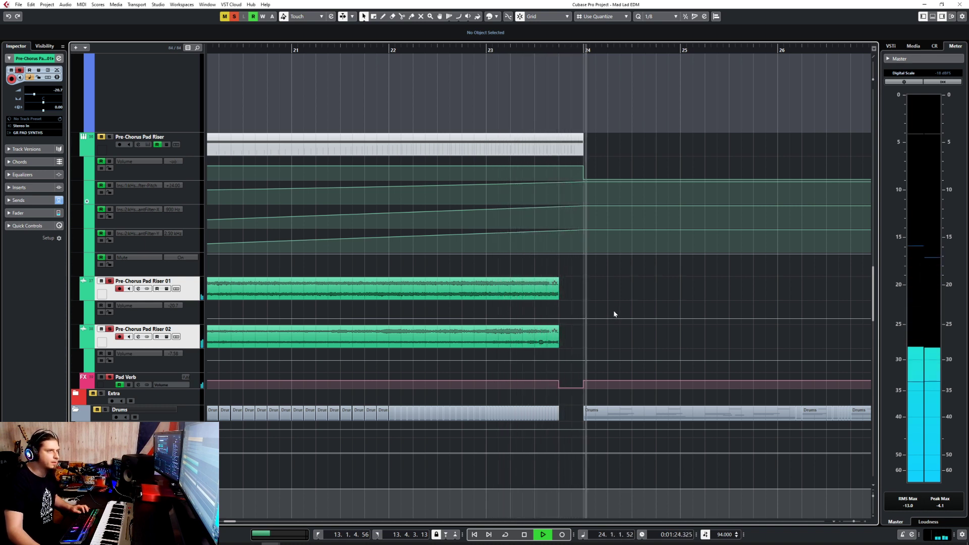
{"action": "key", "text": "space"}
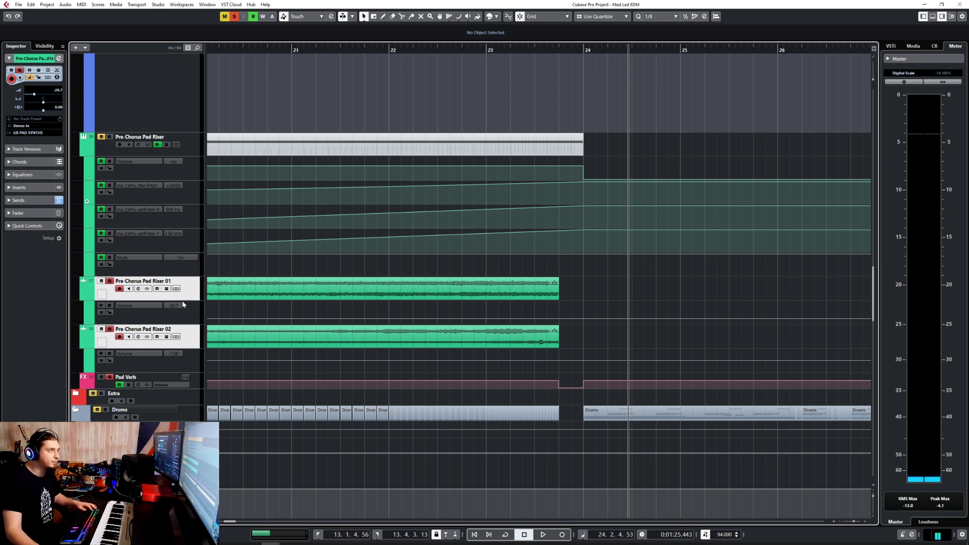
- Assign the Send 1 Level parameter to the automation lane of Pre-Chorus Pad Riser 01
{"action": "left_click", "coordinate": [132, 306]}
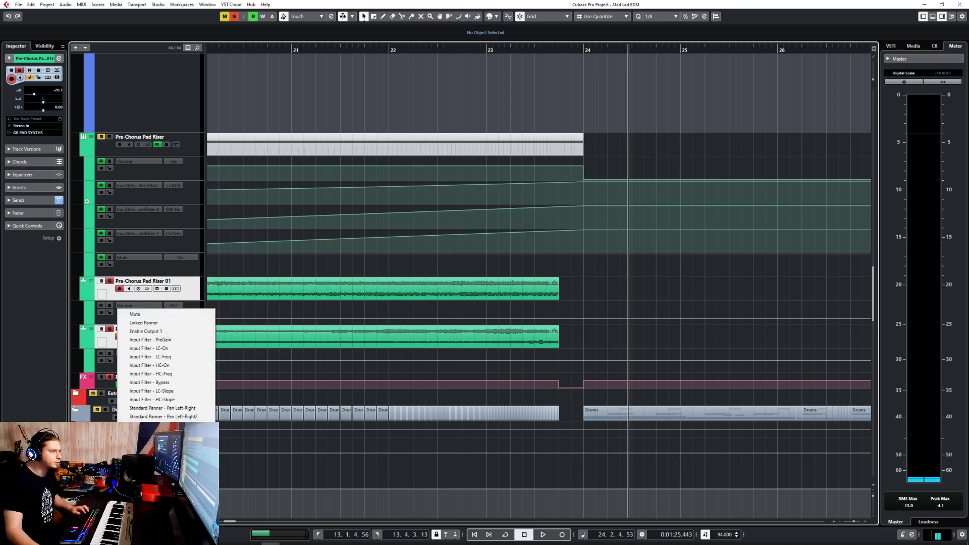
{"action": "left_click", "coordinate": [139, 451]}
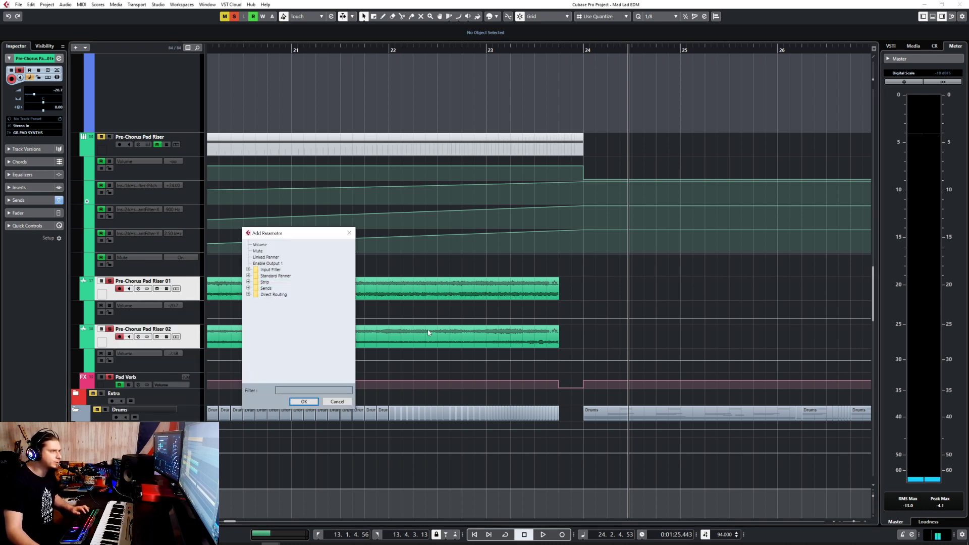
{"action": "left_click", "coordinate": [248, 288]}
{"action": "left_click", "coordinate": [256, 295]}
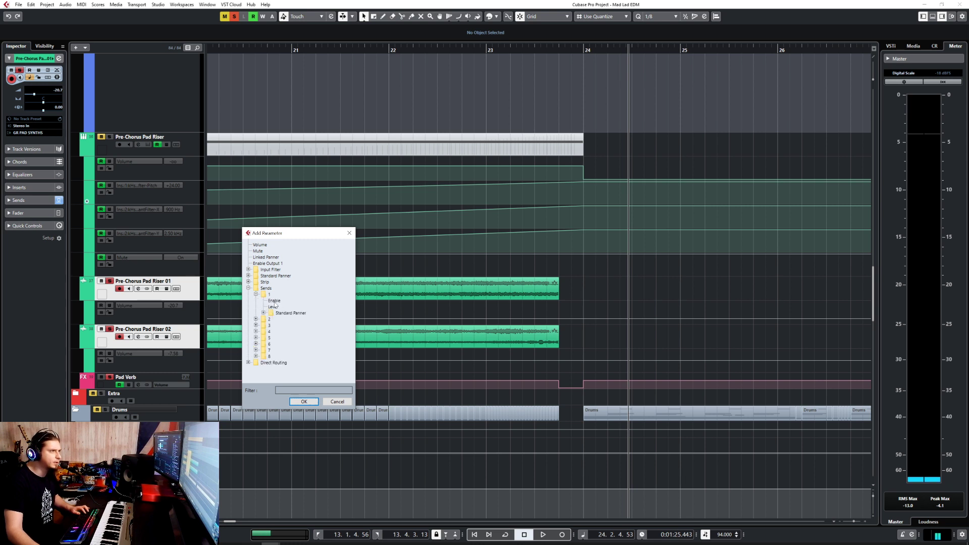
{"action": "double_click", "coordinate": [273, 306]}
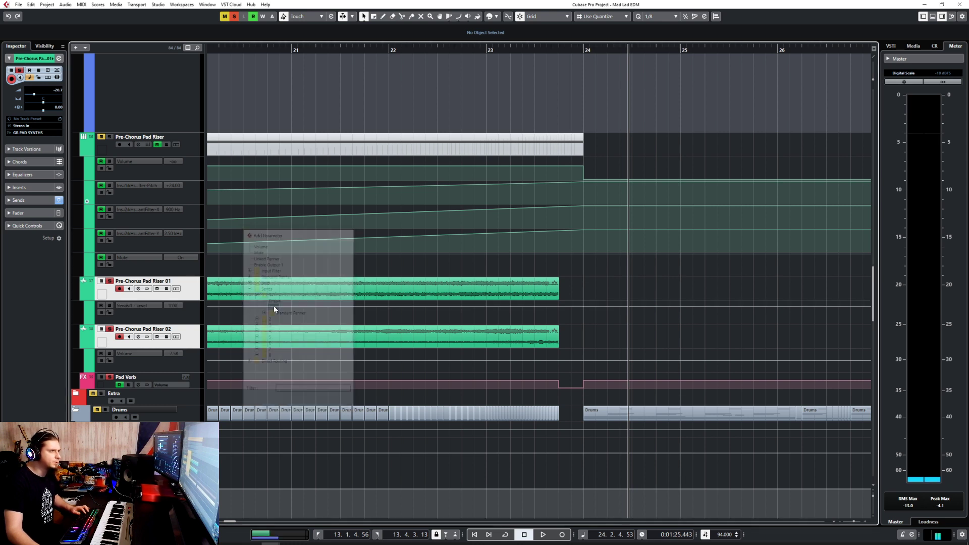
- Assign Send 1 Enable to the Pre-Chorus Pad Riser 02 automation lane and add an On point at bar 23
{"action": "left_click", "coordinate": [131, 354]}
{"action": "left_click", "coordinate": [151, 300]}
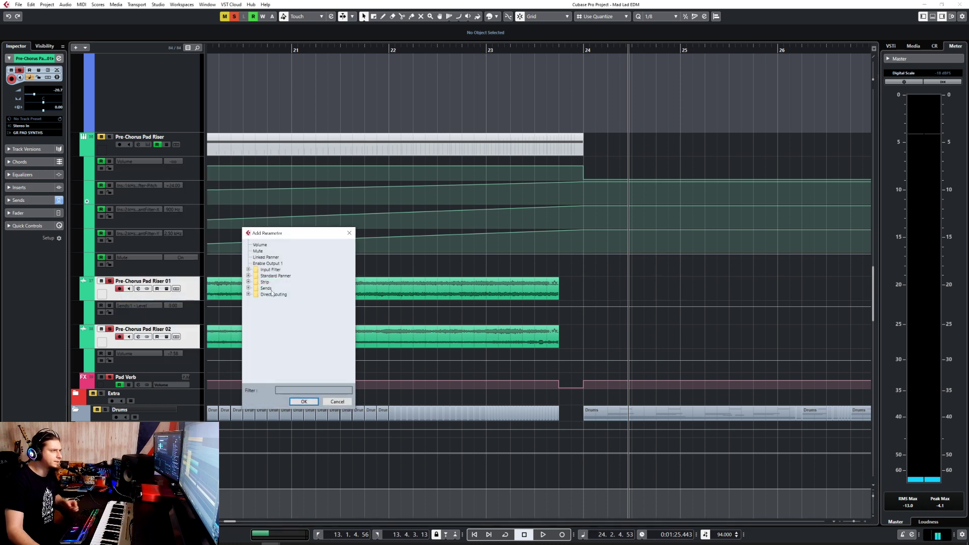
{"action": "left_click", "coordinate": [248, 289]}
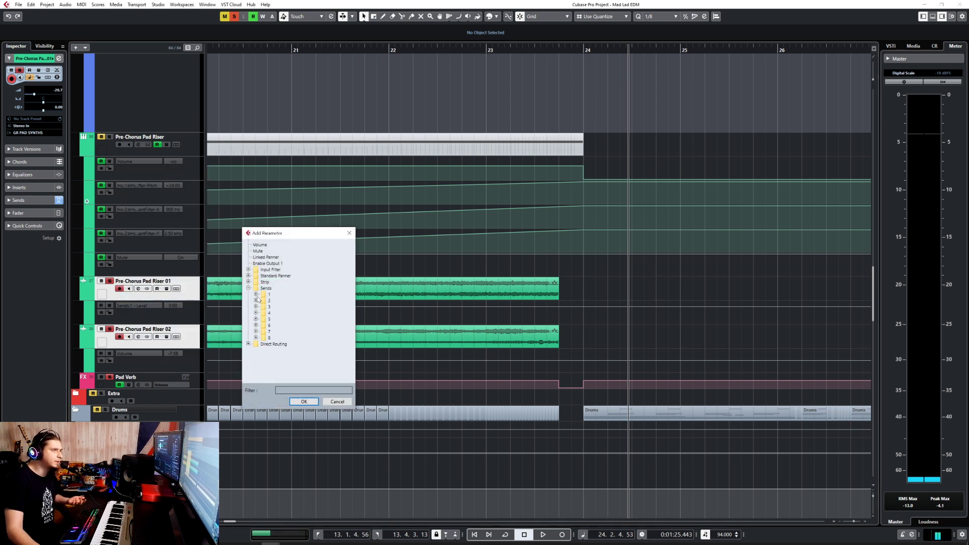
{"action": "double_click", "coordinate": [273, 301]}
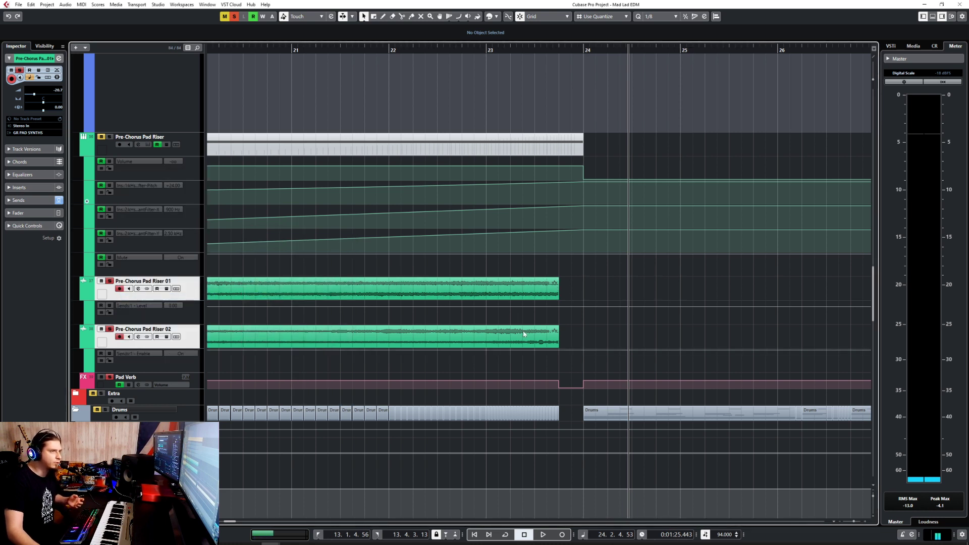
{"action": "left_click", "coordinate": [490, 348]}
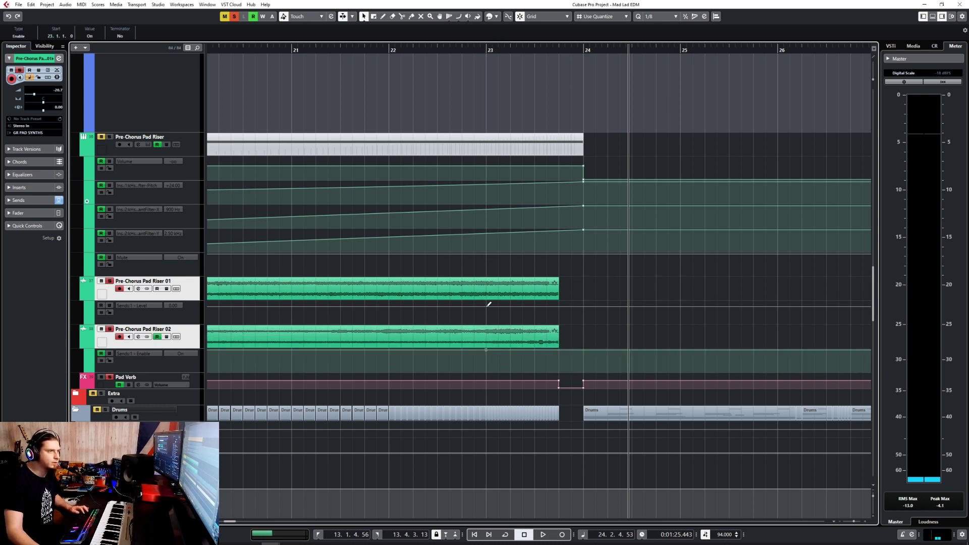
- Switch the Pre-Chorus Pad Riser 02 automation lane to the Send 1 Level parameter
{"action": "left_click", "coordinate": [136, 354]}
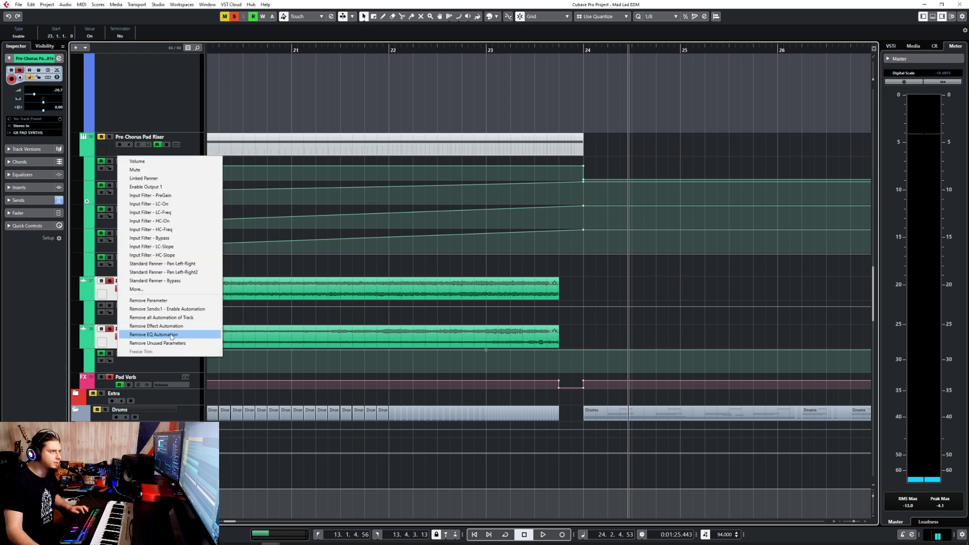
{"action": "left_click", "coordinate": [181, 290]}
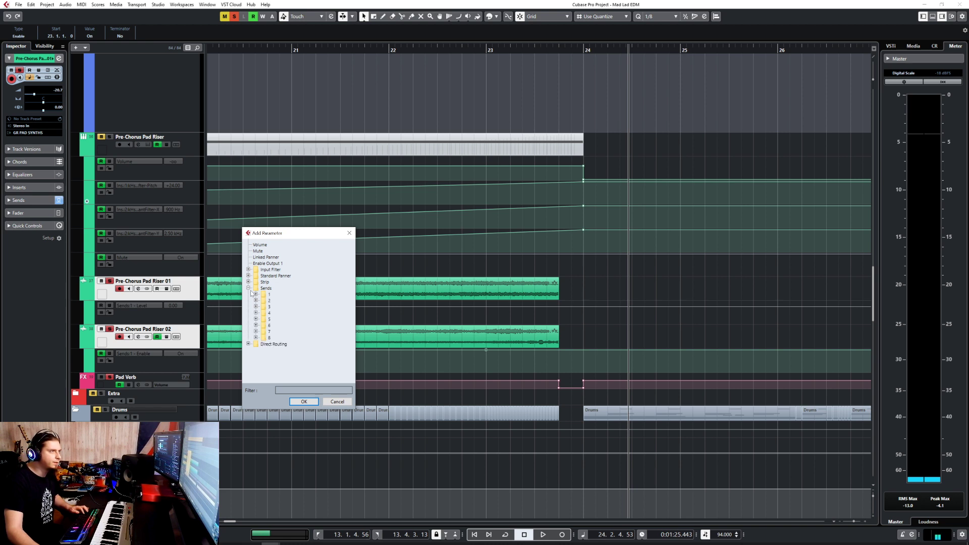
{"action": "double_click", "coordinate": [272, 306]}
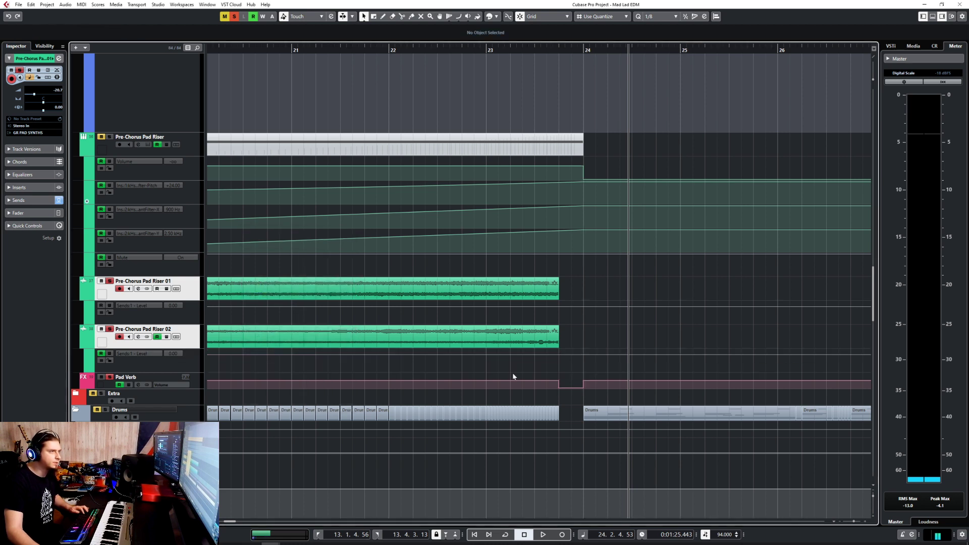
- Add a Send 1 Level automation point at bar 23 on Pre-Chorus Pad Riser 02 and set its value to 0
{"action": "left_click", "coordinate": [487, 353]}
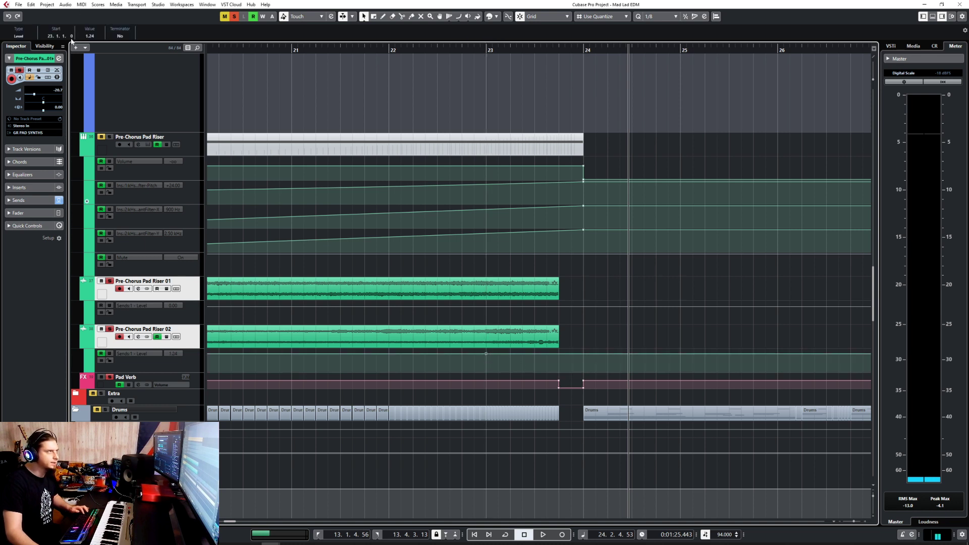
{"action": "type", "text": "1"}
{"action": "key", "text": "Return"}
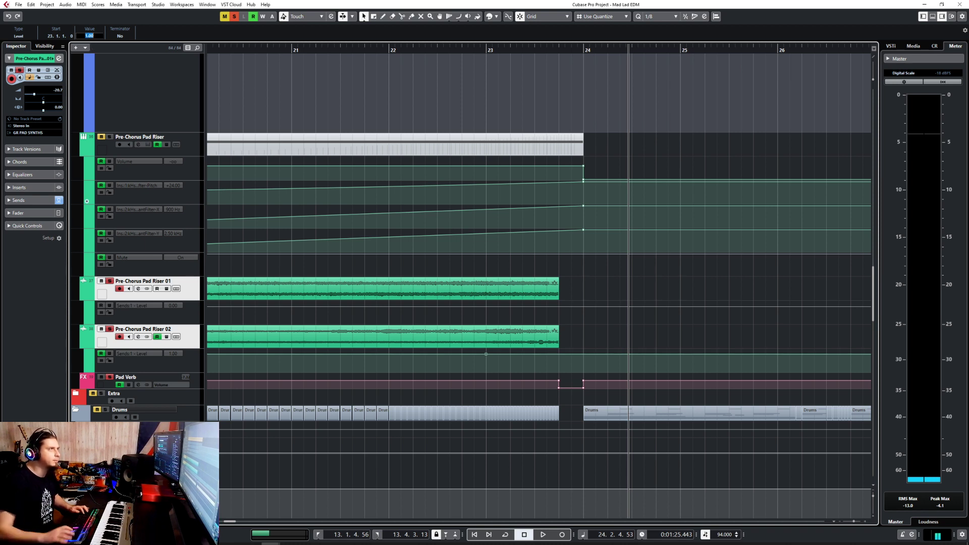
{"action": "type", "text": "0"}
{"action": "key", "text": "Return"}
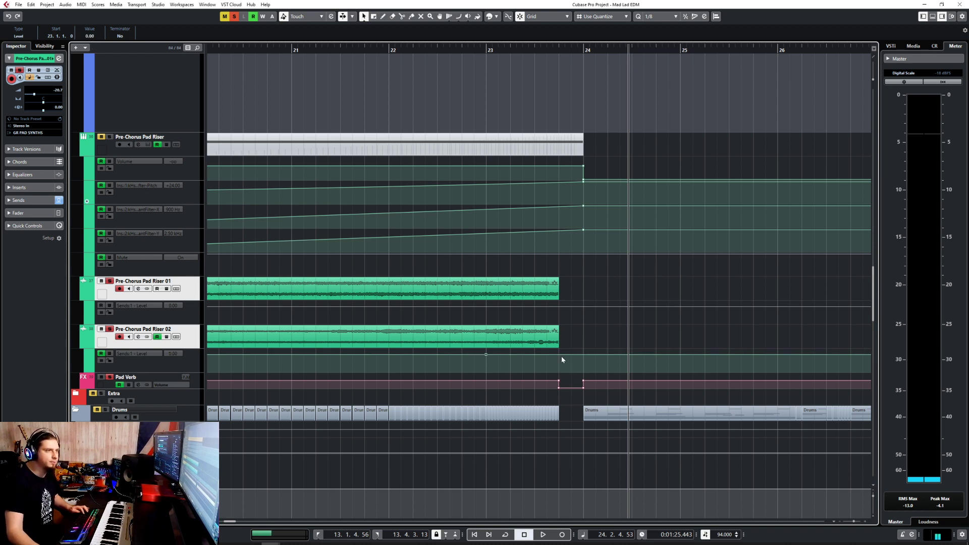
- Fade Send 1 Level from bar 23 down to -∞ at 23.4.1 on Pre-Chorus Pad Riser 02 and Pre-Chorus Pad Riser 01
{"action": "left_click_drag", "start_coordinate": [558, 356], "coordinate": [563, 376]}
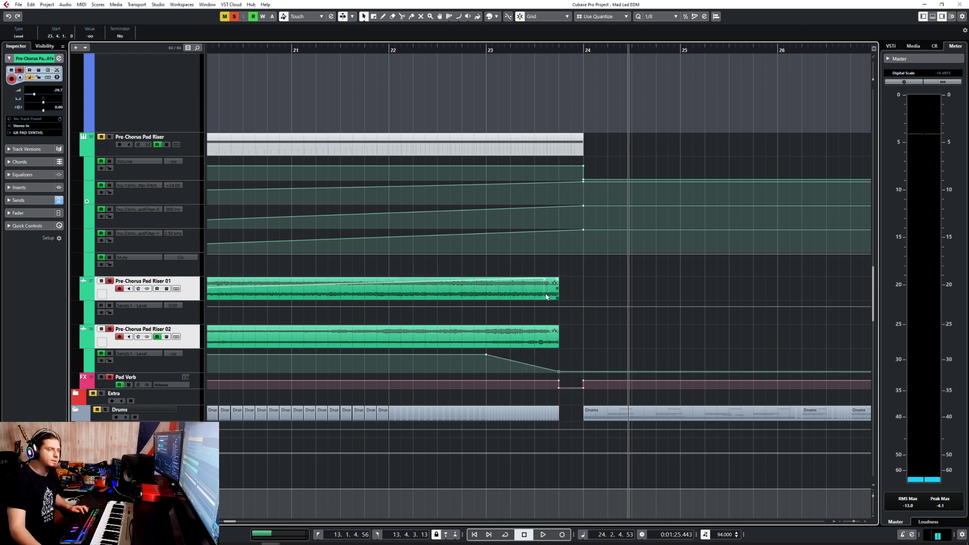
{"action": "left_click", "coordinate": [483, 305]}
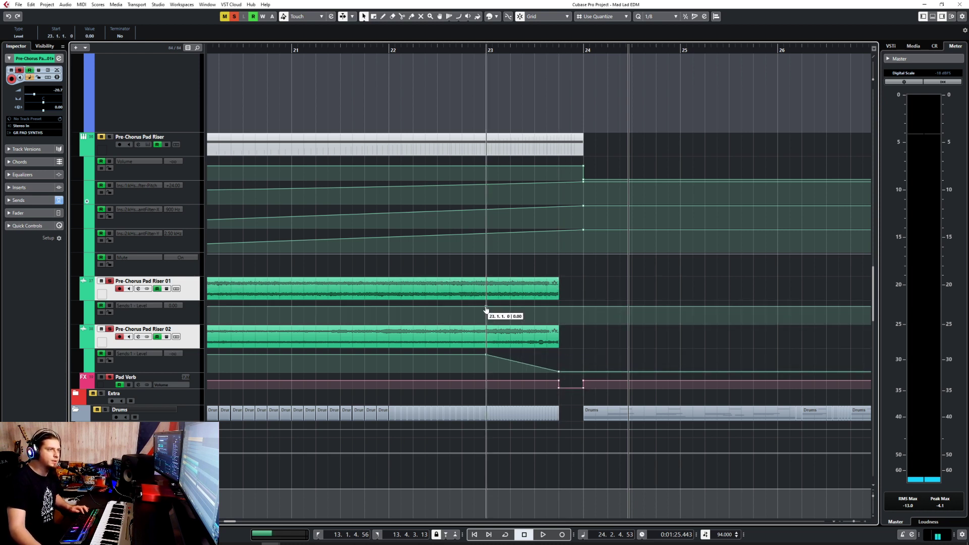
{"action": "left_click_drag", "start_coordinate": [524, 307], "coordinate": [547, 333]}
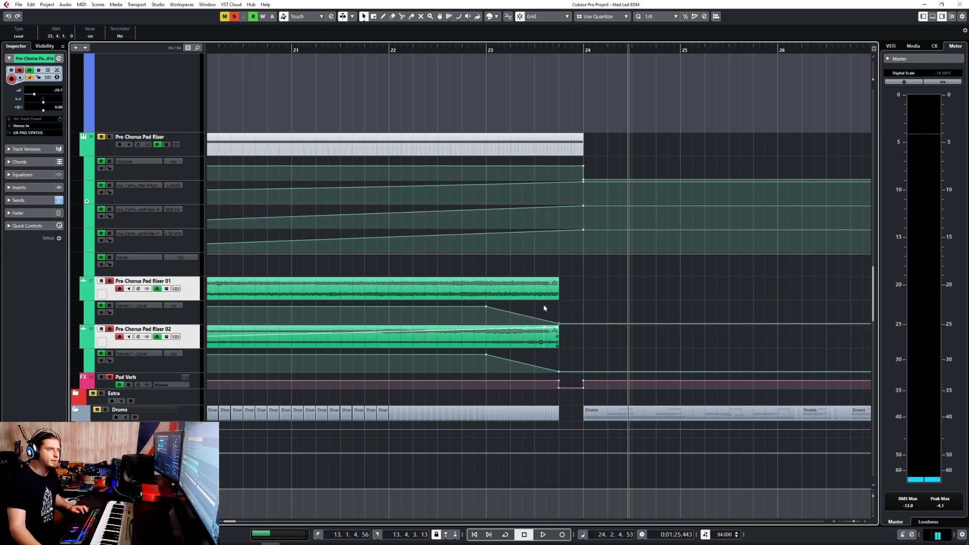
- Play the soloed riser layers from 21.3 with the mixer open to check the Pad Verb send fades
{"action": "left_click", "coordinate": [341, 63]}
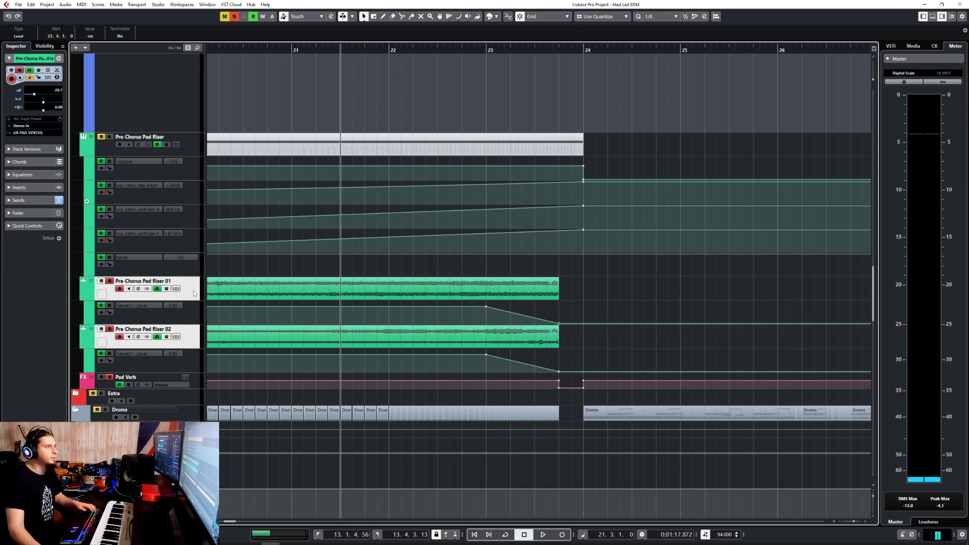
{"action": "left_click", "coordinate": [193, 291]}
{"action": "key", "text": "F3"}
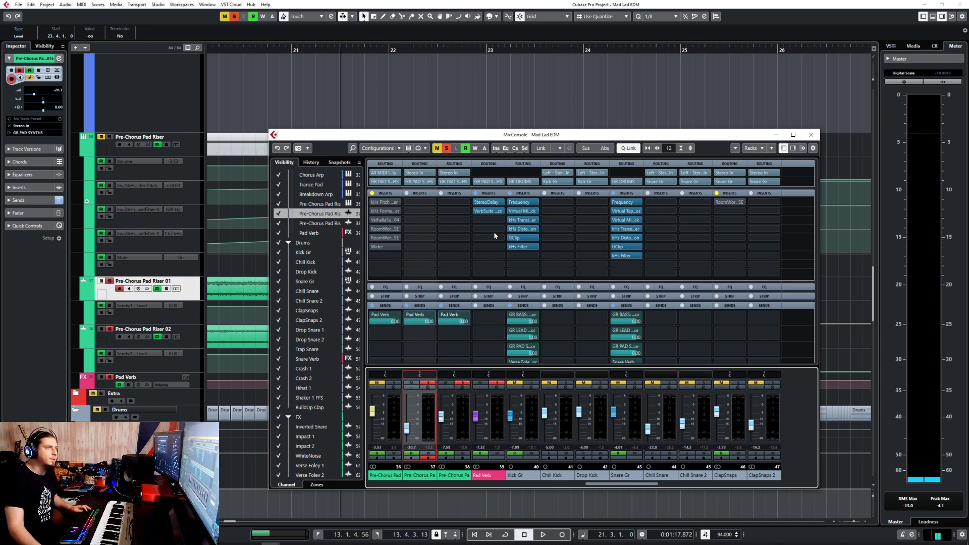
{"action": "key", "text": "space"}
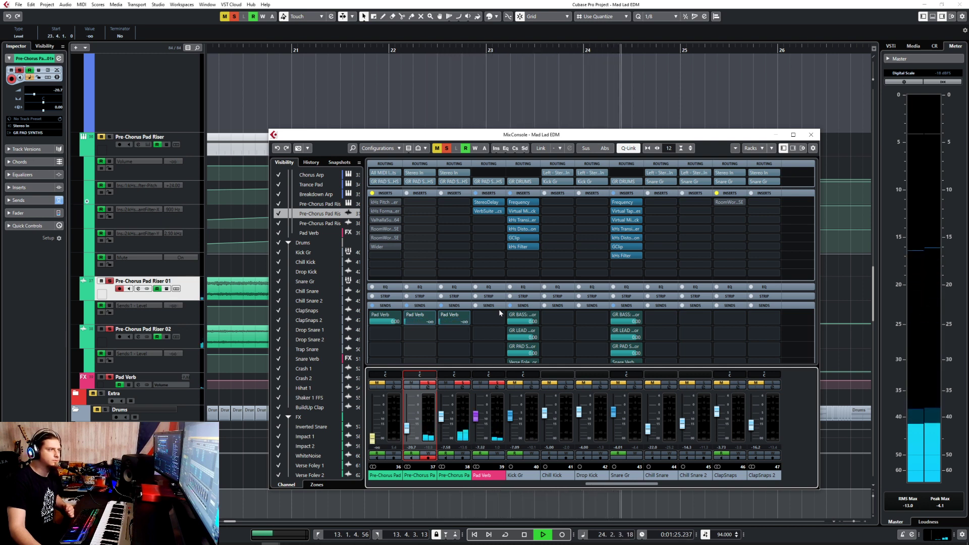
{"action": "key", "text": "space"}
{"action": "key", "text": "F3"}
- Play the full, unsoloed mix from about bar 22 into the chorus to check the transition at bar 24
{"action": "left_click", "coordinate": [195, 339]}
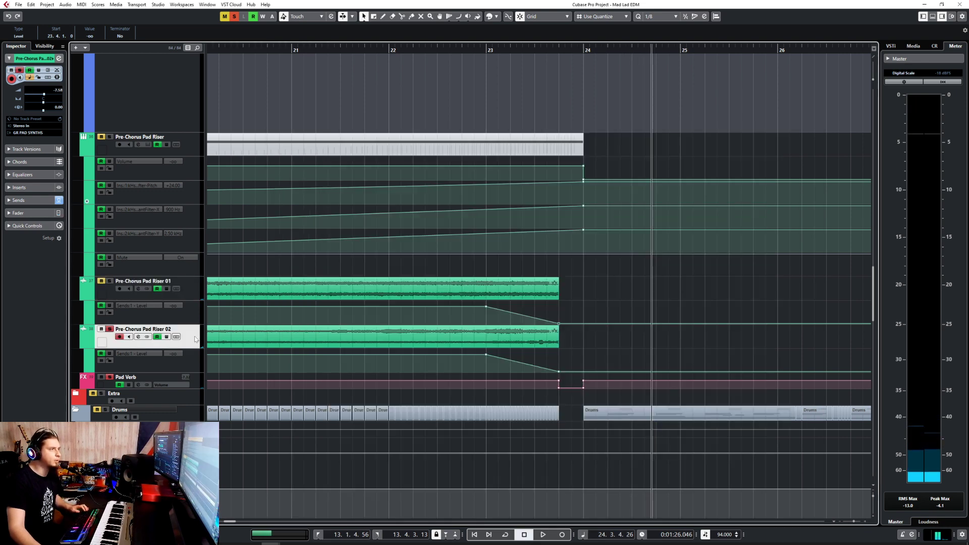
{"action": "left_click", "coordinate": [431, 49]}
{"action": "key", "text": "space"}
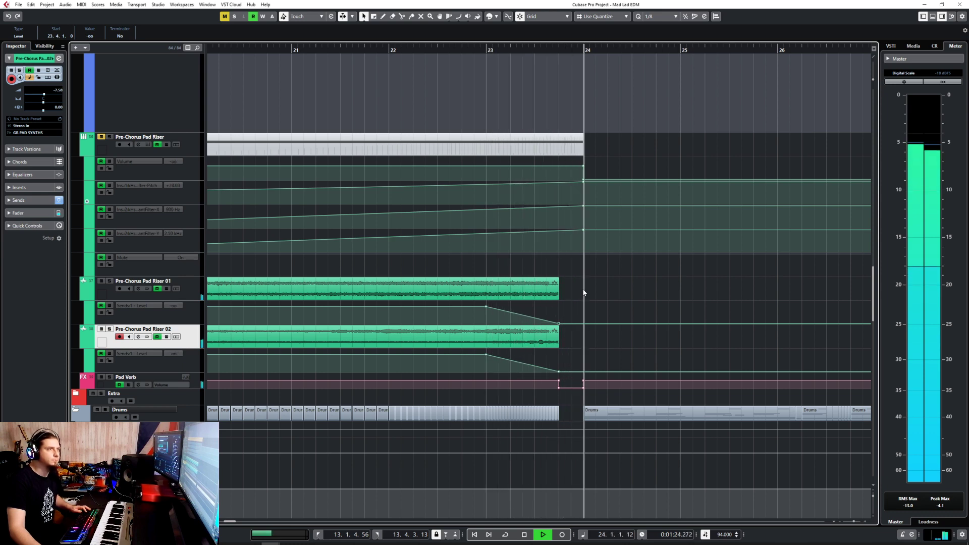
{"action": "scroll", "coordinate": [583, 289], "scroll_direction": "up", "scroll_amount": 10}
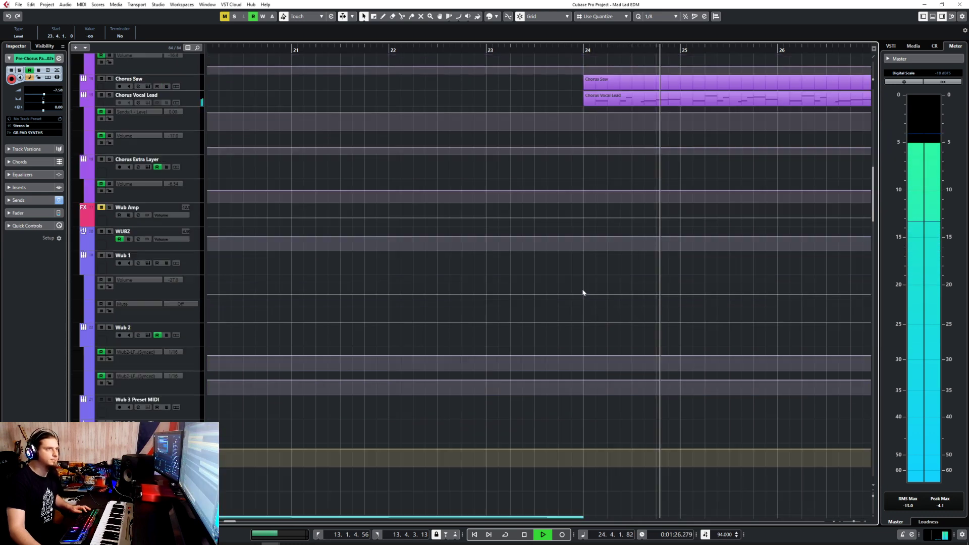
{"action": "scroll", "coordinate": [582, 290], "scroll_direction": "down", "scroll_amount": 3}
{"action": "key", "text": "space"}
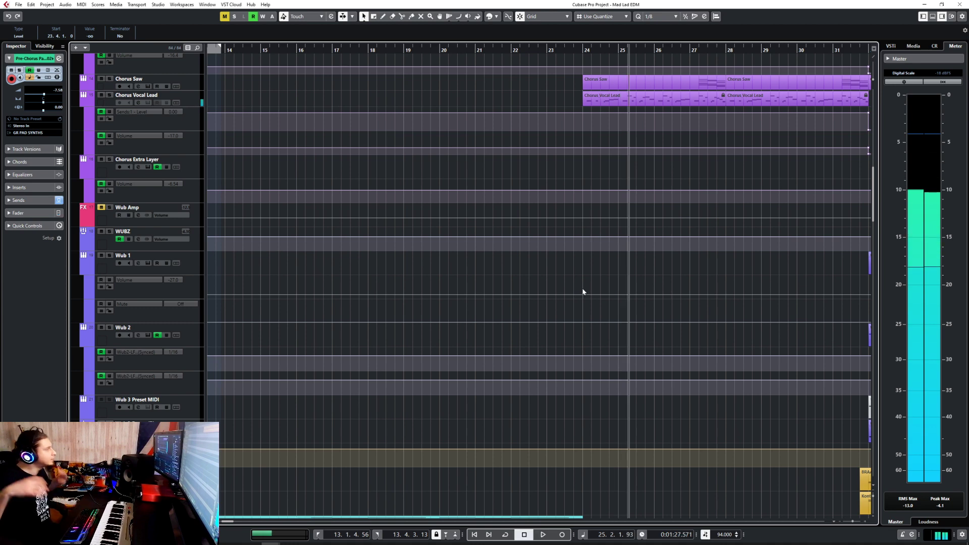
- Select both riser audio tracks and lower their volumes together in the mixer, bringing Pre-Chorus Pad Riser 01 to -24.6 dB
{"action": "scroll", "coordinate": [582, 292], "scroll_direction": "down", "scroll_amount": 4}
{"action": "scroll", "coordinate": [549, 301], "scroll_direction": "down", "scroll_amount": 10}
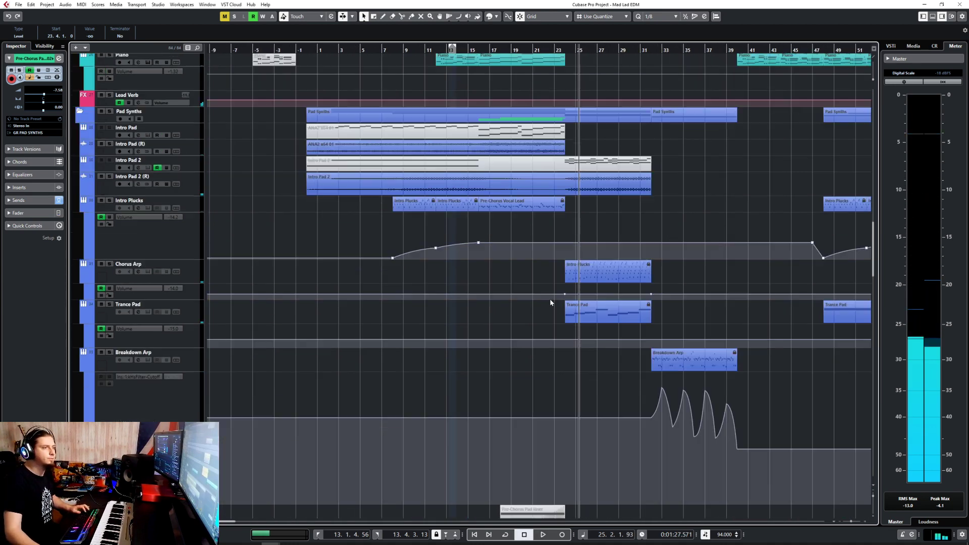
{"action": "scroll", "coordinate": [550, 303], "scroll_direction": "down", "scroll_amount": 5}
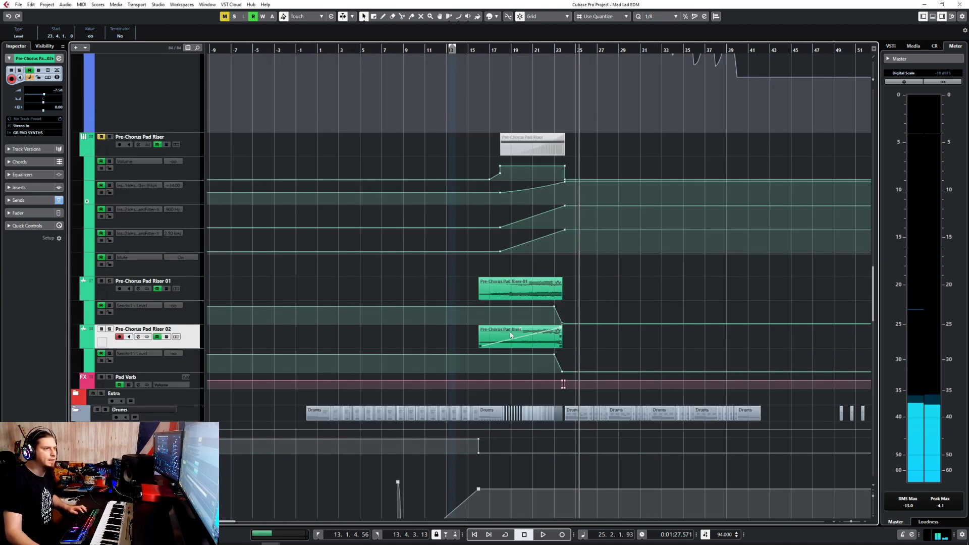
{"action": "scroll", "coordinate": [514, 333], "scroll_direction": "up", "scroll_amount": 4}
{"action": "left_click", "coordinate": [189, 289]}
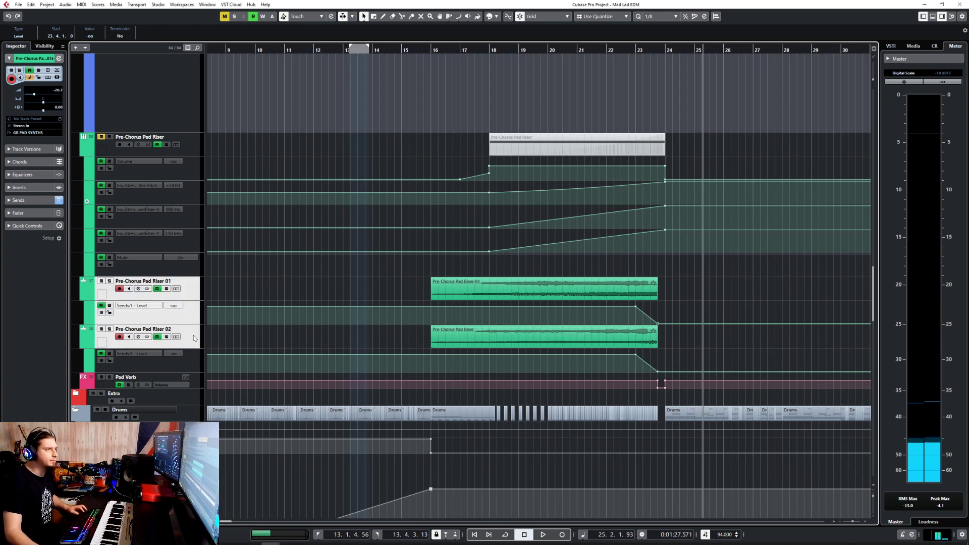
{"action": "left_click", "coordinate": [193, 344], "text": "ctrl"}
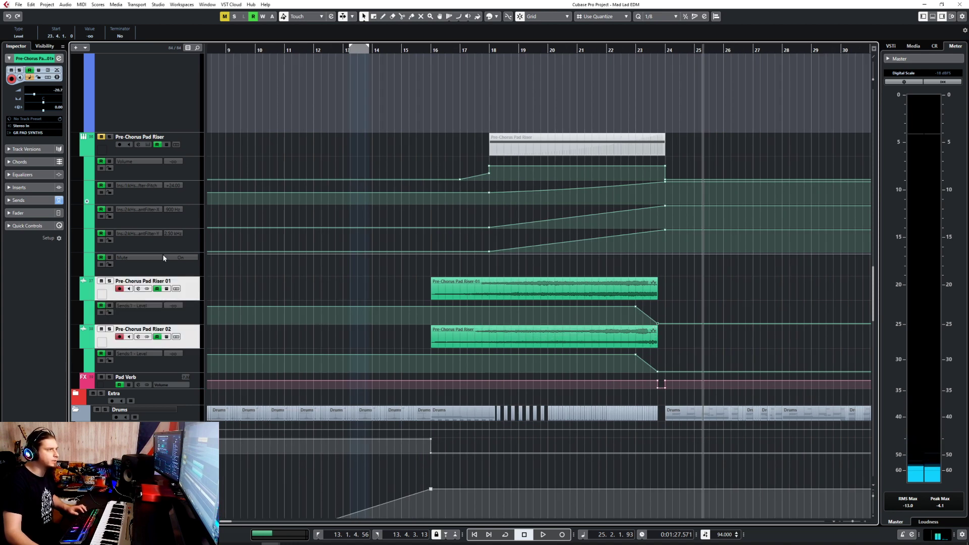
{"action": "key", "text": "F3"}
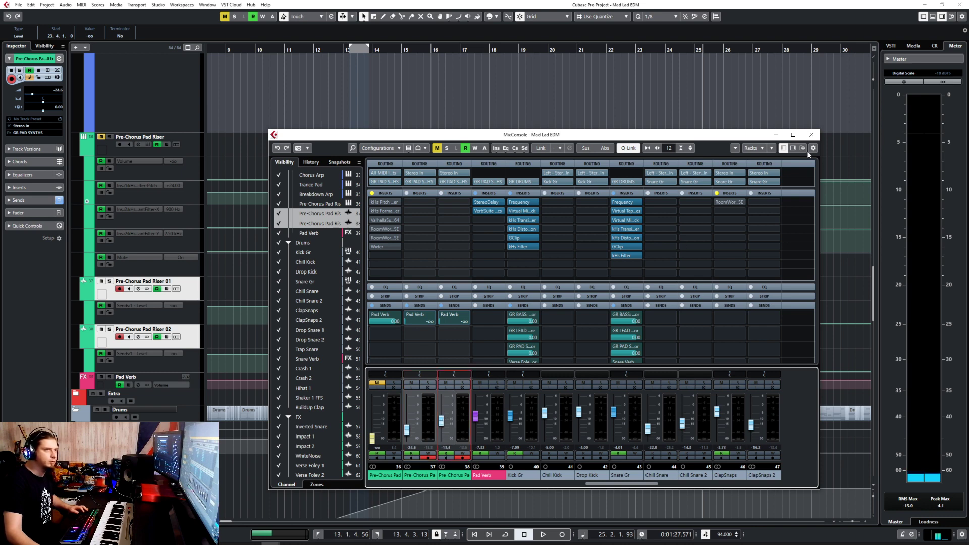
{"action": "left_click", "coordinate": [811, 135]}
- Play the arrangement from bar 15 past bar 24, checking the quieter risers against the piano and pad tracks
{"action": "left_click", "coordinate": [405, 50]}
{"action": "key", "text": "space"}
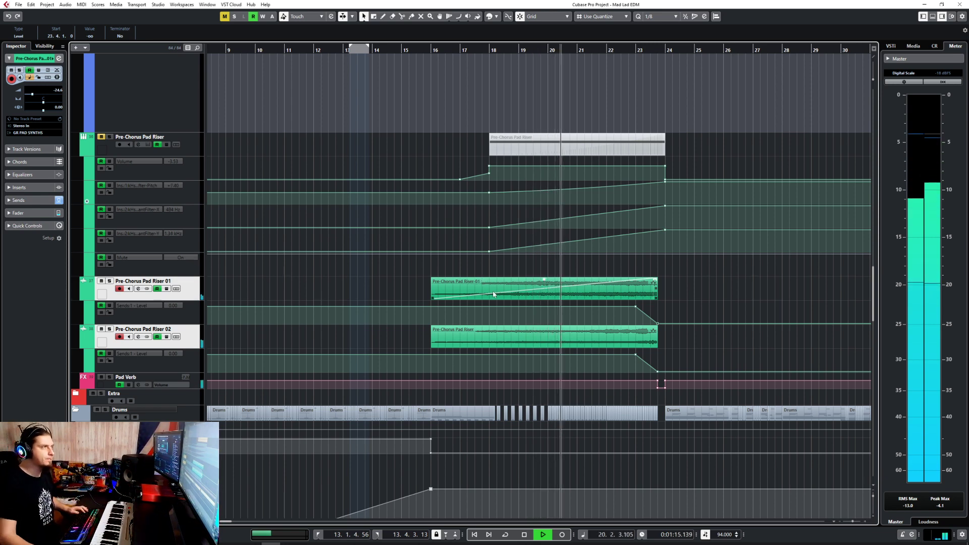
{"action": "scroll", "coordinate": [515, 308], "scroll_direction": "up", "scroll_amount": 5}
{"action": "scroll", "coordinate": [515, 307], "scroll_direction": "up", "scroll_amount": 10}
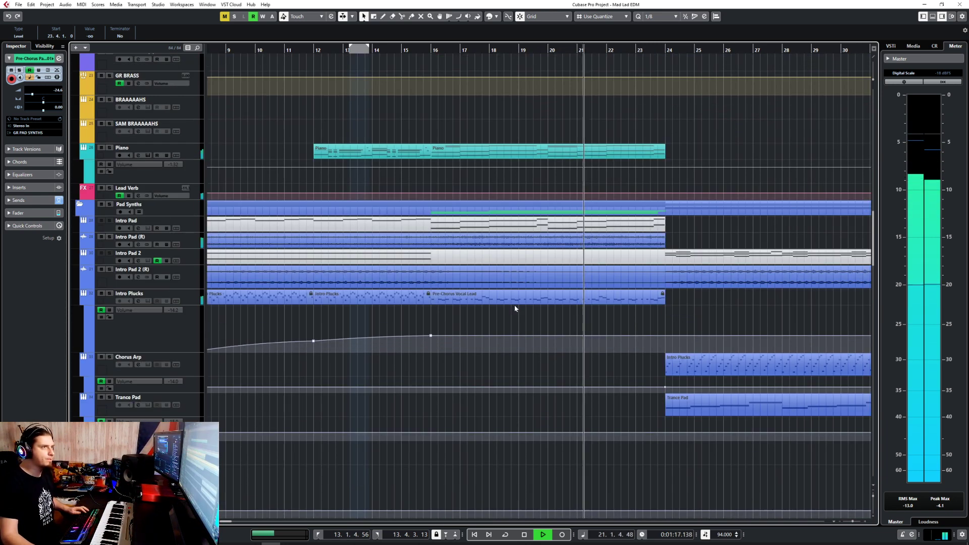
{"action": "scroll", "coordinate": [515, 307], "scroll_direction": "down", "scroll_amount": 3}
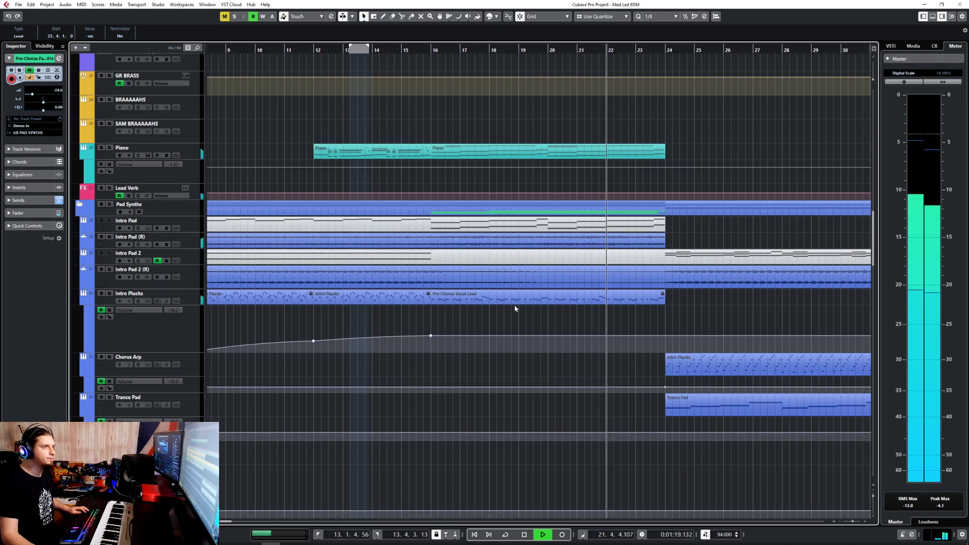
{"action": "scroll", "coordinate": [515, 308], "scroll_direction": "down", "scroll_amount": 10}
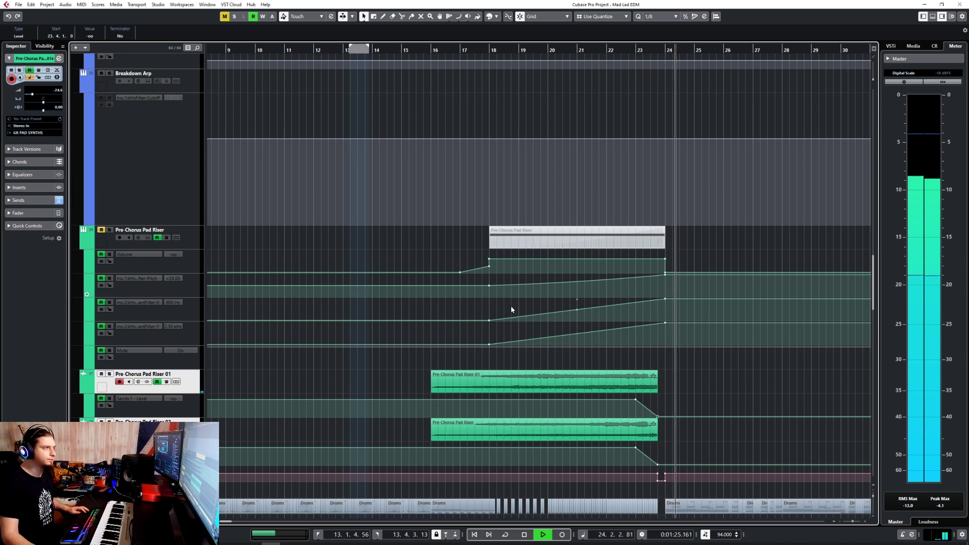
{"action": "scroll", "coordinate": [504, 308], "scroll_direction": "up", "scroll_amount": 15}
{"action": "key", "text": "space"}
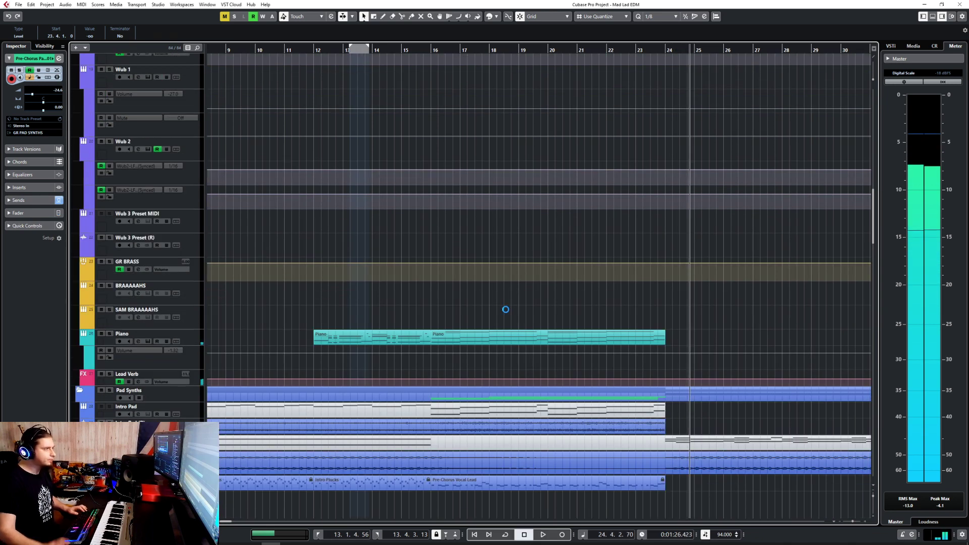
- Examine the Piano, pad synth, wub and lead synth tracks to find where a new layer belongs
{"action": "scroll", "coordinate": [507, 312], "scroll_direction": "down", "scroll_amount": 5}
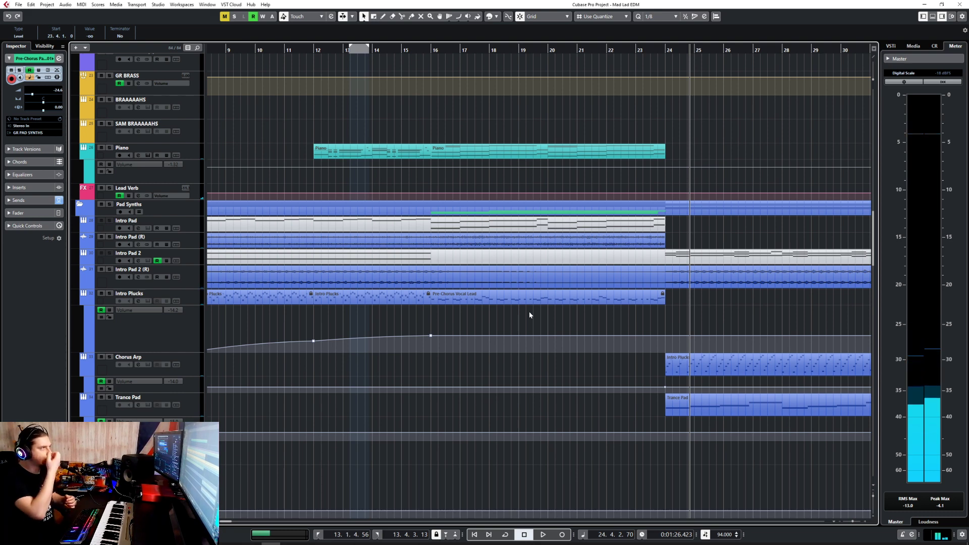
{"action": "scroll", "coordinate": [530, 208], "scroll_direction": "up", "scroll_amount": 3}
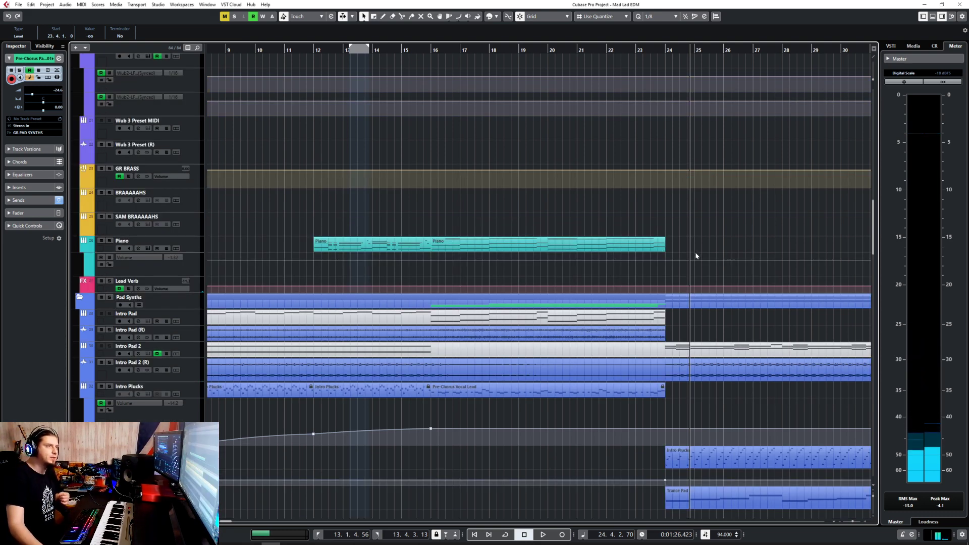
{"action": "left_click", "coordinate": [198, 250]}
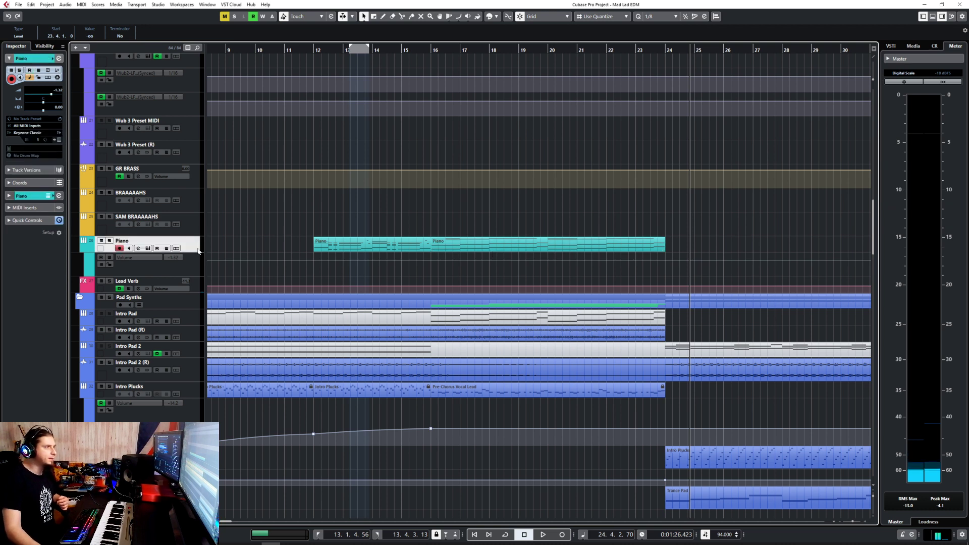
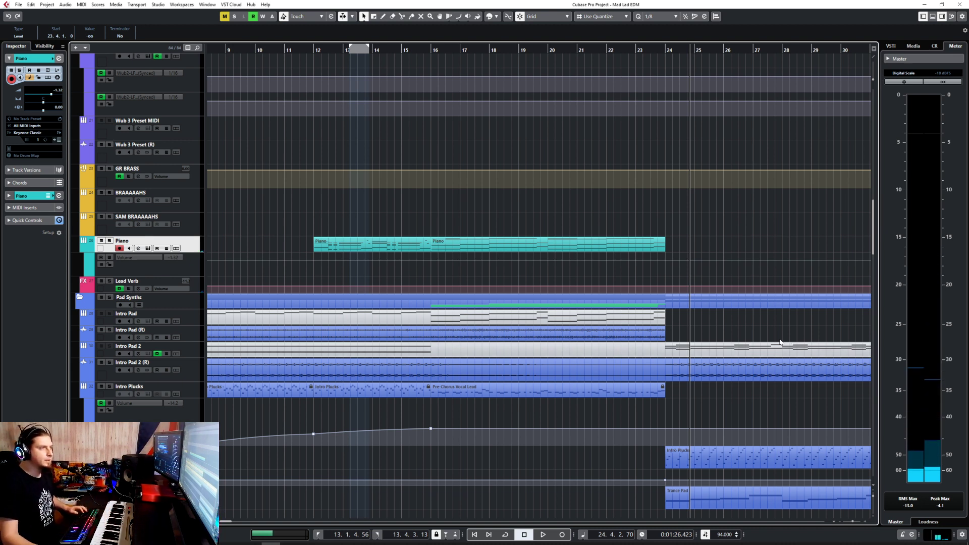
{"action": "scroll", "coordinate": [513, 223], "scroll_direction": "down", "scroll_amount": 4}
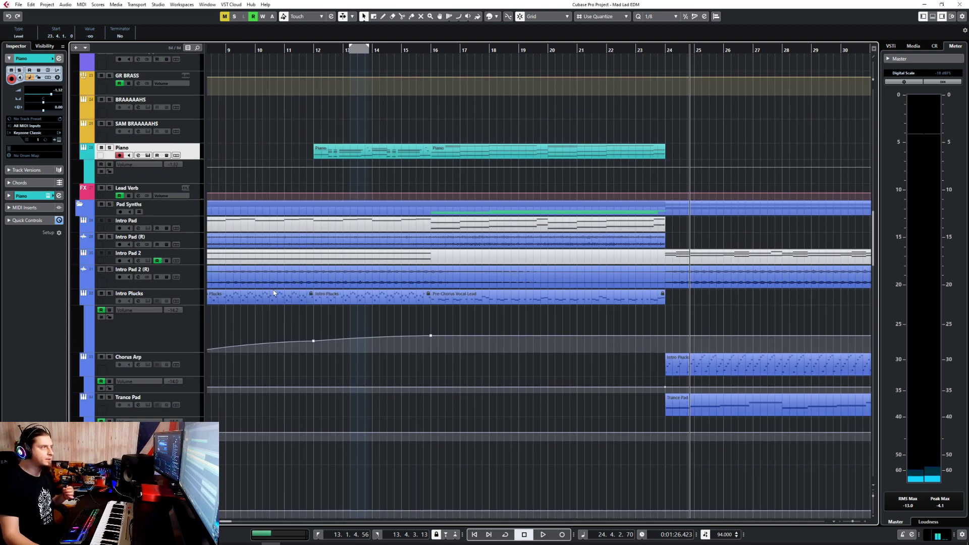
{"action": "scroll", "coordinate": [274, 292], "scroll_direction": "down", "scroll_amount": 12}
{"action": "scroll", "coordinate": [274, 292], "scroll_direction": "up", "scroll_amount": 10}
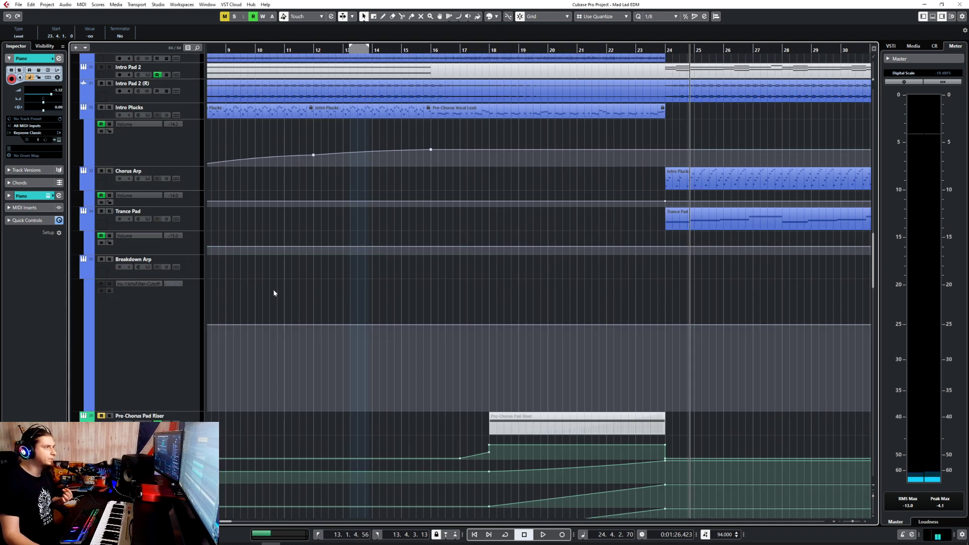
{"action": "scroll", "coordinate": [274, 292], "scroll_direction": "up", "scroll_amount": 15}
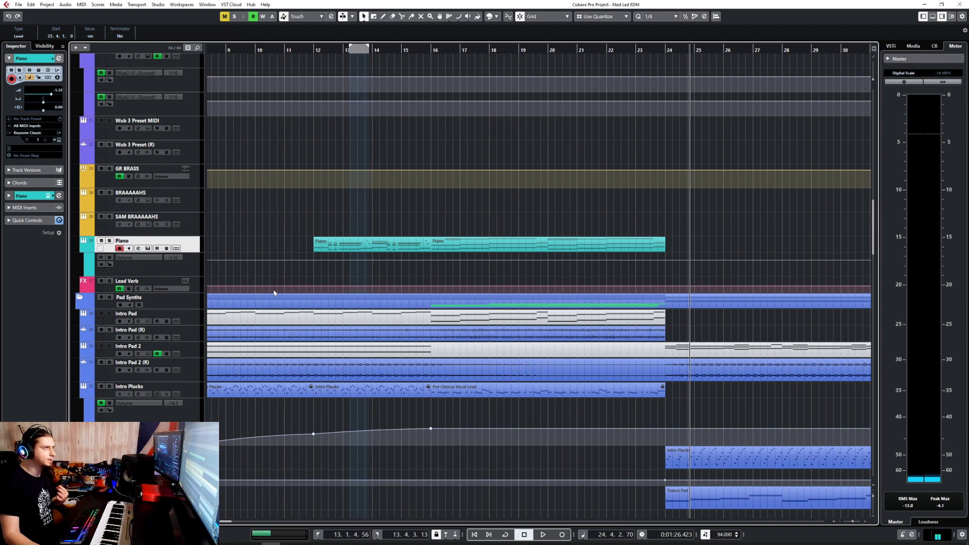
{"action": "scroll", "coordinate": [273, 292], "scroll_direction": "up", "scroll_amount": 3}
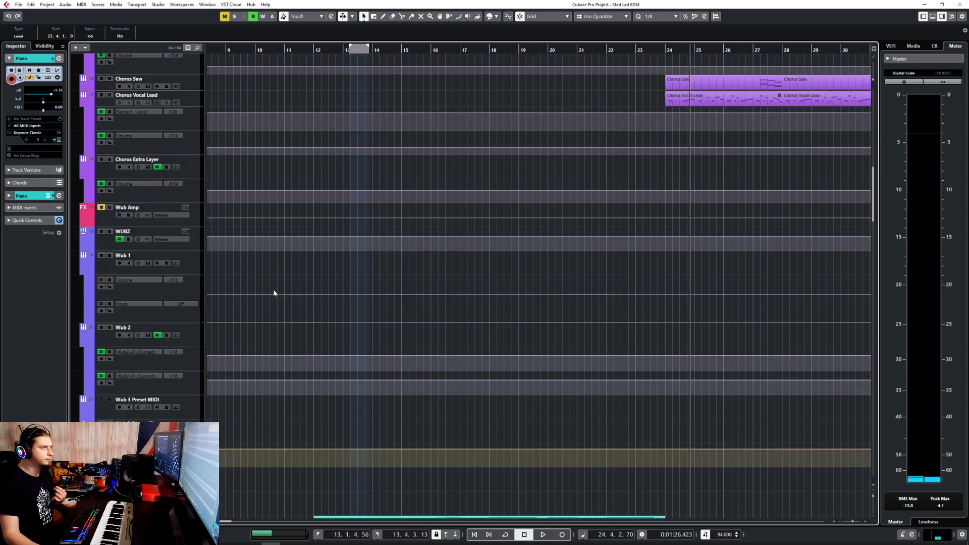
{"action": "scroll", "coordinate": [274, 293], "scroll_direction": "up", "scroll_amount": 6}
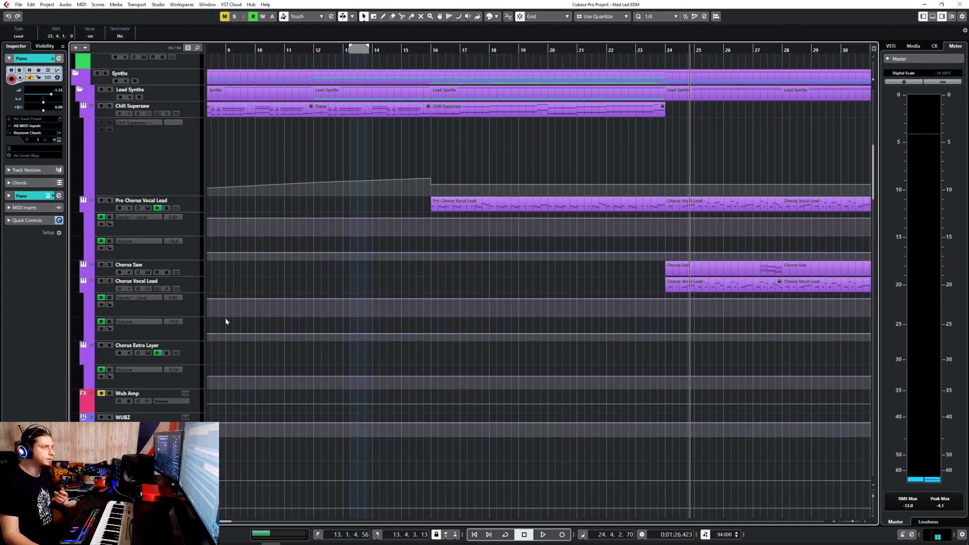
- Begin adding a new instrument track directly below the Chorus Extra Layer track among the lead synths
{"action": "left_click", "coordinate": [197, 353]}
{"action": "scroll", "coordinate": [240, 349], "scroll_direction": "down", "scroll_amount": 2}
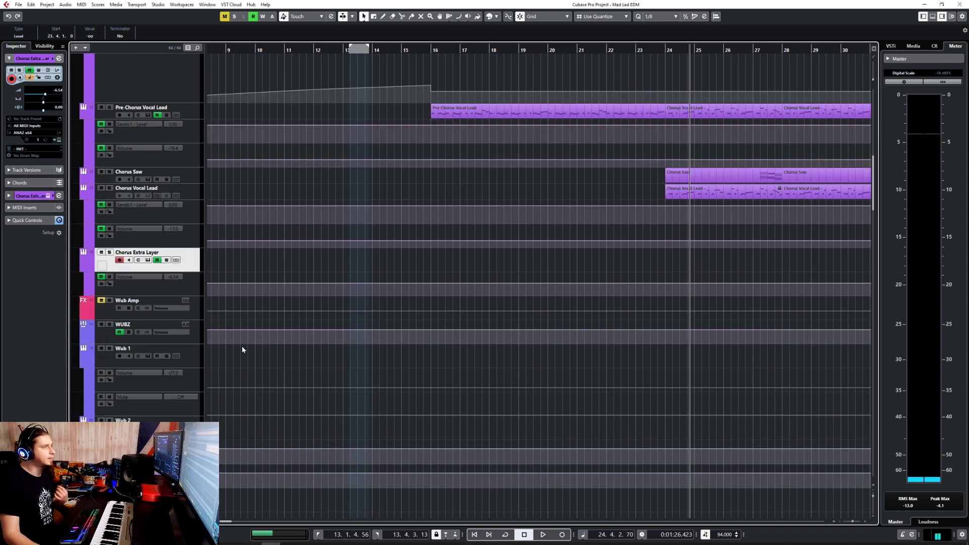
{"action": "left_click", "coordinate": [197, 314]}
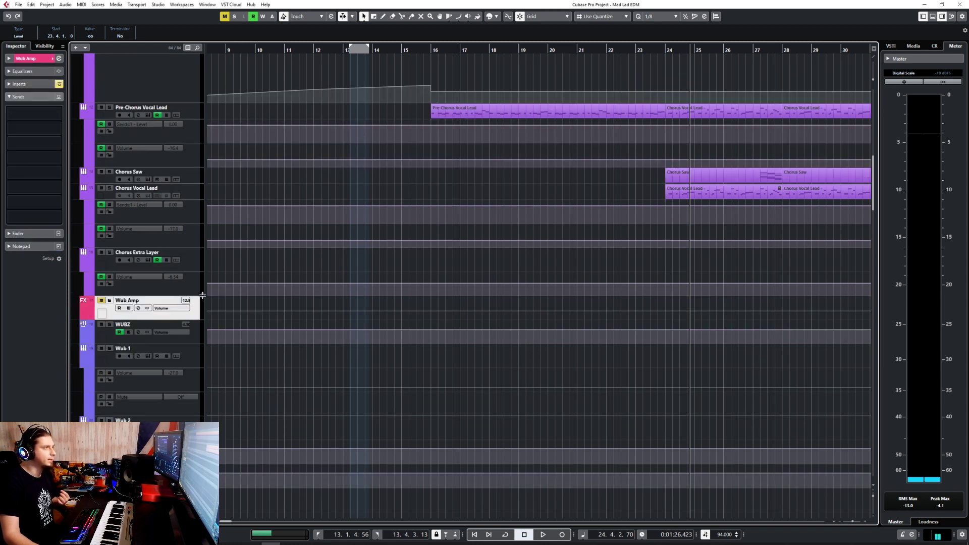
{"action": "left_click", "coordinate": [199, 267]}
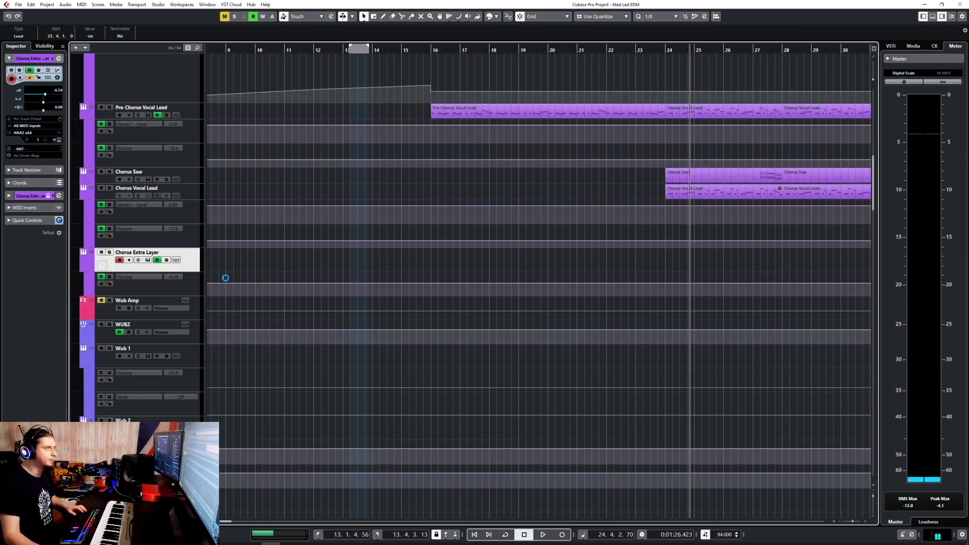
{"action": "scroll", "coordinate": [200, 268], "scroll_direction": "down", "scroll_amount": 4}
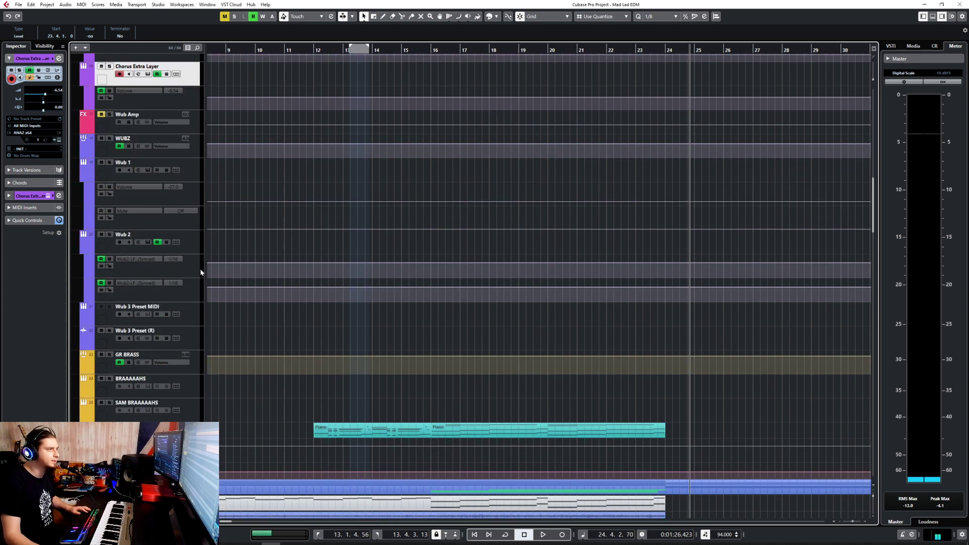
{"action": "scroll", "coordinate": [200, 268], "scroll_direction": "up", "scroll_amount": 4}
{"action": "right_click", "coordinate": [190, 261]}
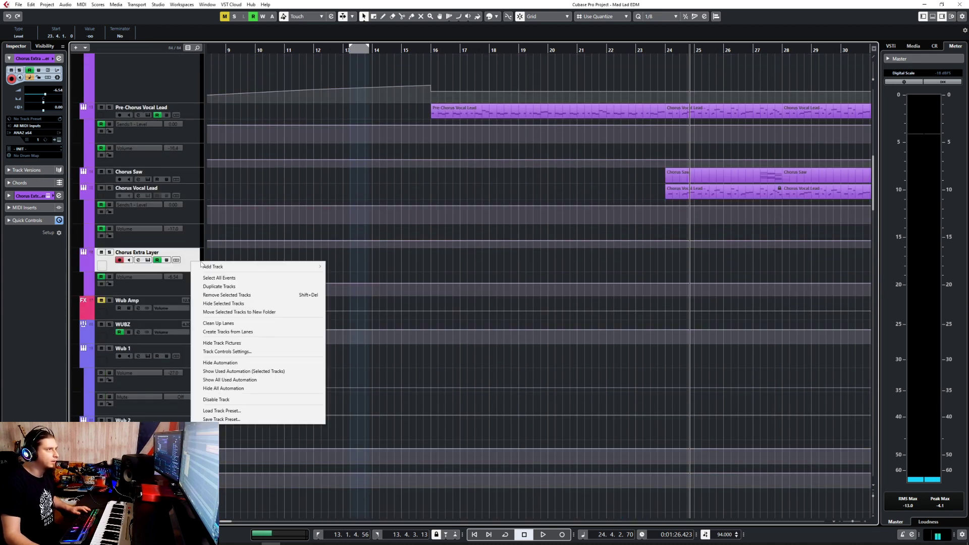
{"action": "mouse_move", "coordinate": [282, 266]}
{"action": "left_click", "coordinate": [348, 274]}
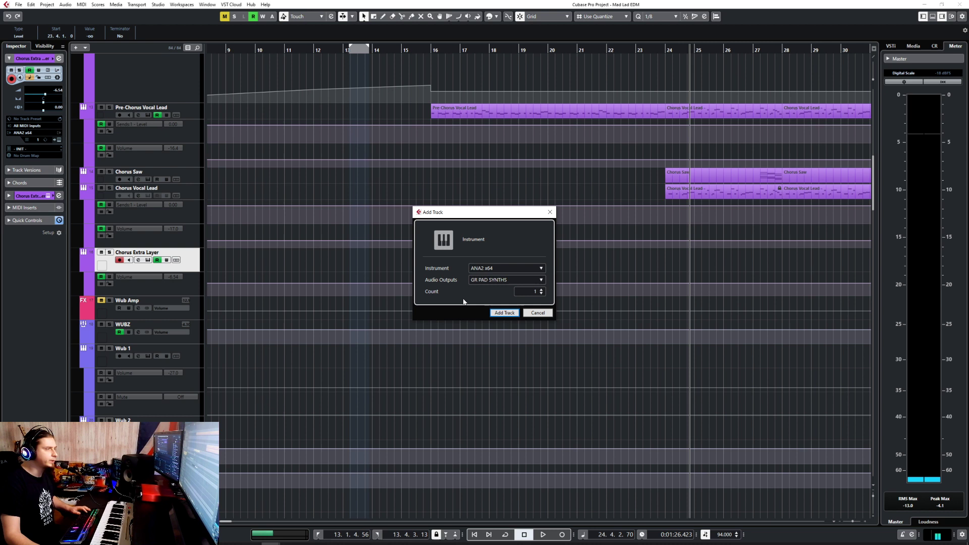
- Add one TripleCheese(x64) instrument track with its output routed to GR LEAD SYNTHS, and set its volume to -20.0 dB
{"action": "left_click", "coordinate": [499, 273]}
{"action": "left_click", "coordinate": [501, 268]}
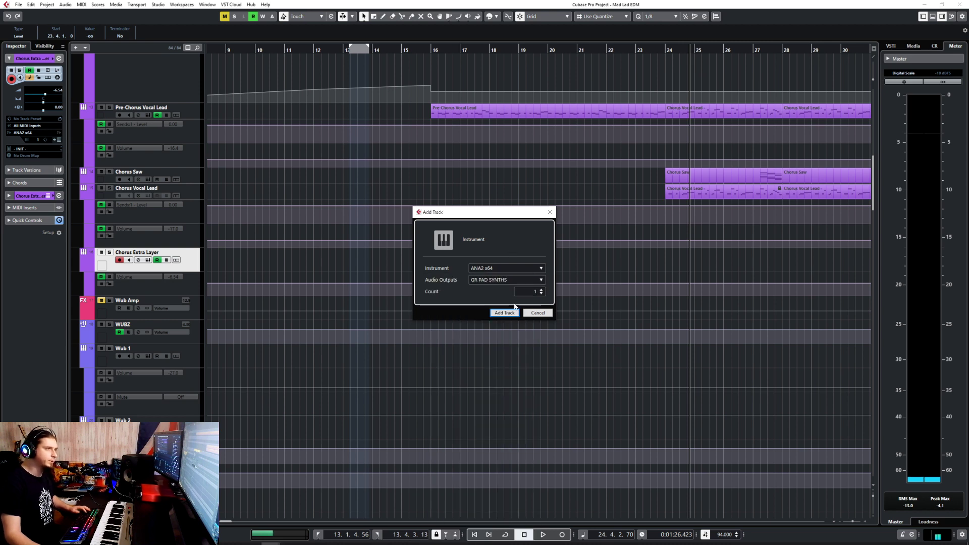
{"action": "left_click", "coordinate": [499, 269]}
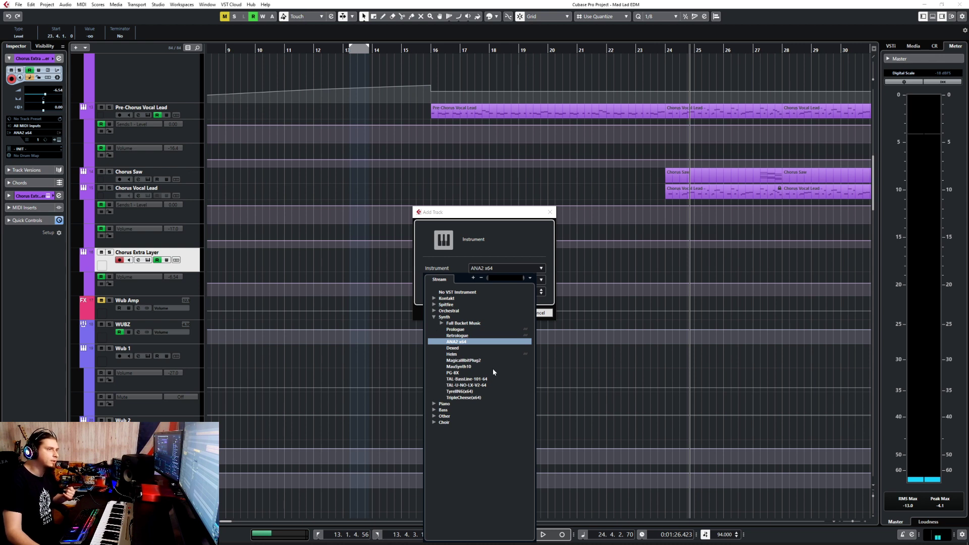
{"action": "left_click", "coordinate": [464, 398]}
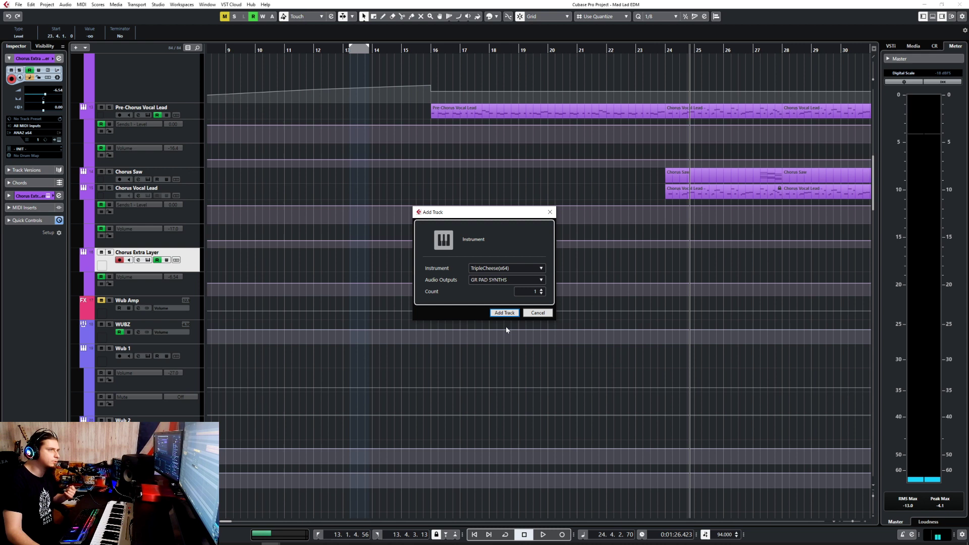
{"action": "left_click", "coordinate": [491, 283]}
{"action": "type", "text": "lead"}
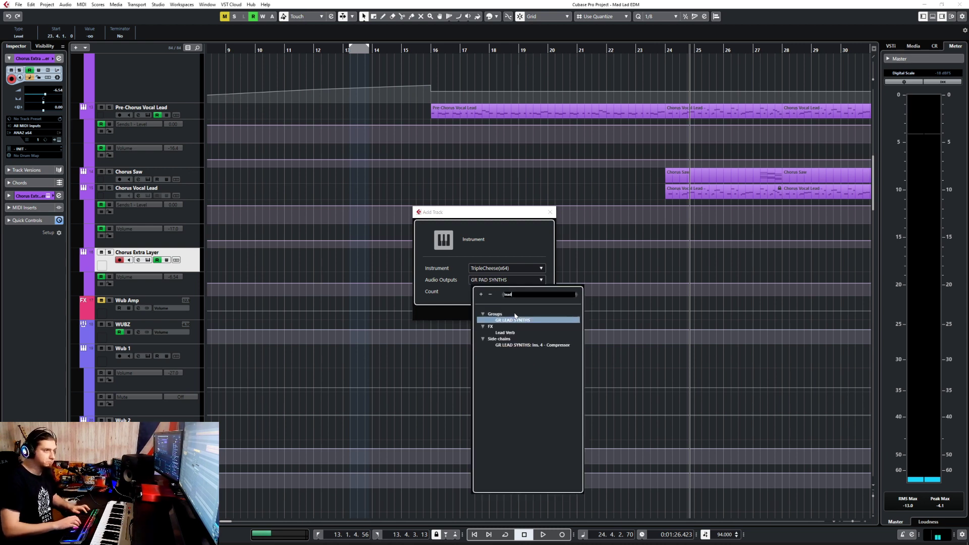
{"action": "key", "text": "Return"}
{"action": "left_click", "coordinate": [513, 316]}
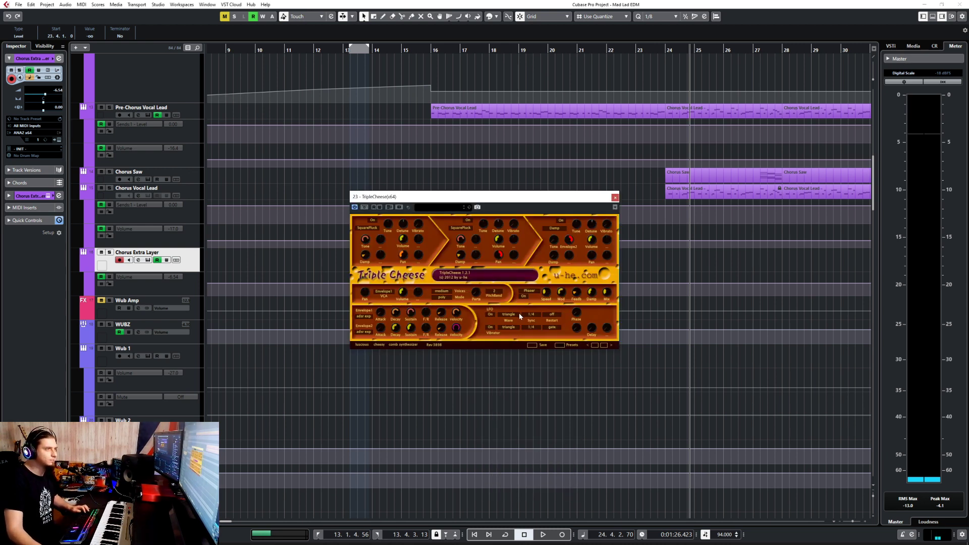
{"action": "double_click", "coordinate": [58, 91]}
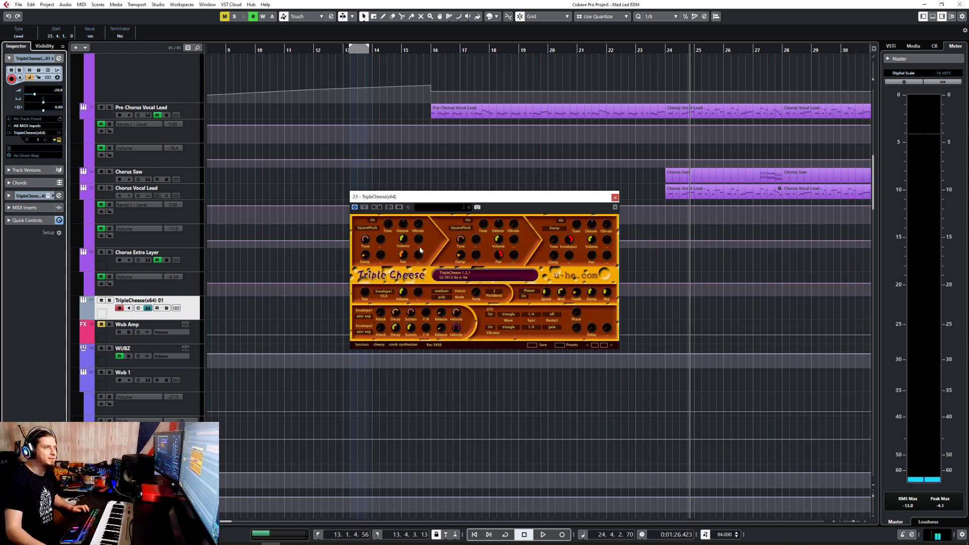
- Audition the TripleCheese presets HS Drown, UH Cheesy Sax, UH Squary Crumble and UH Wide Synth for the new layer
{"action": "left_click_drag", "start_coordinate": [483, 206], "coordinate": [345, 259]}
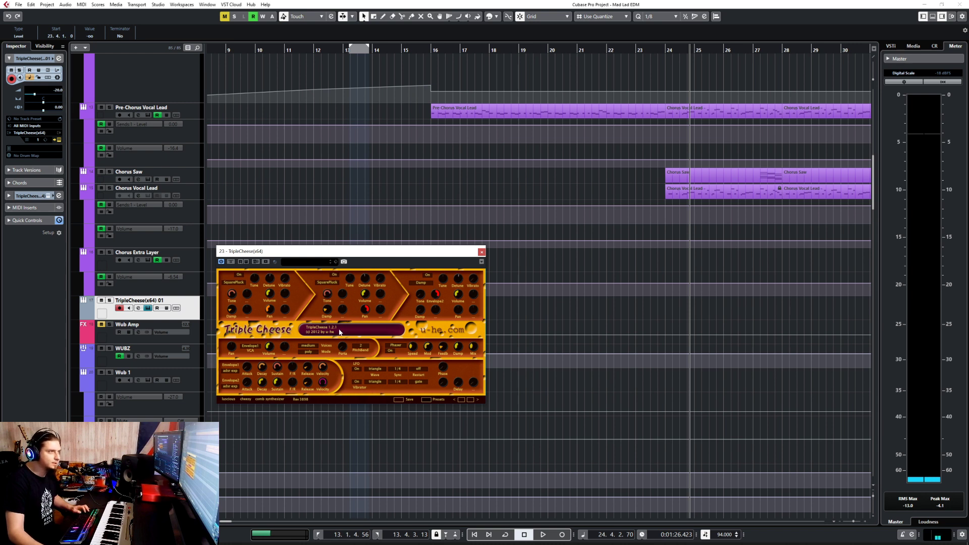
{"action": "left_click", "coordinate": [340, 331]}
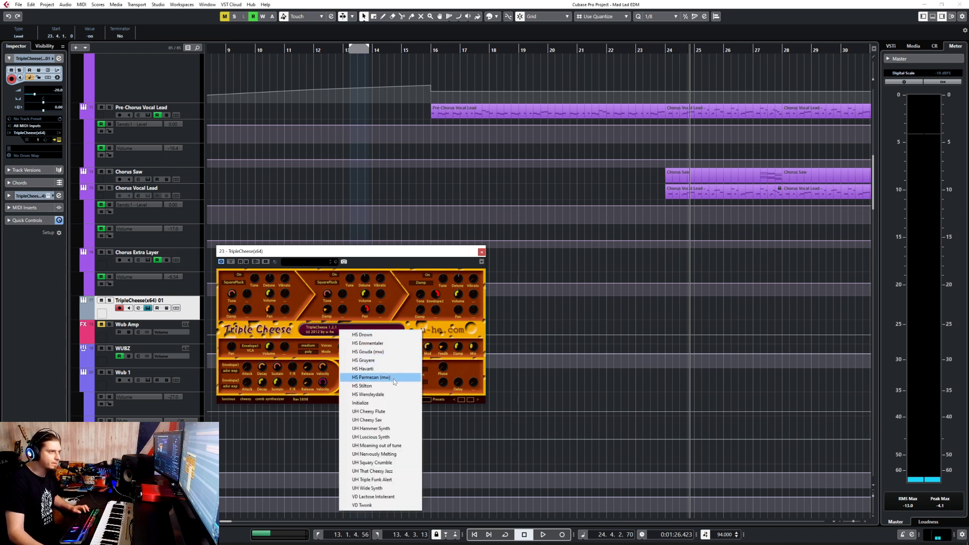
{"action": "left_click", "coordinate": [383, 335]}
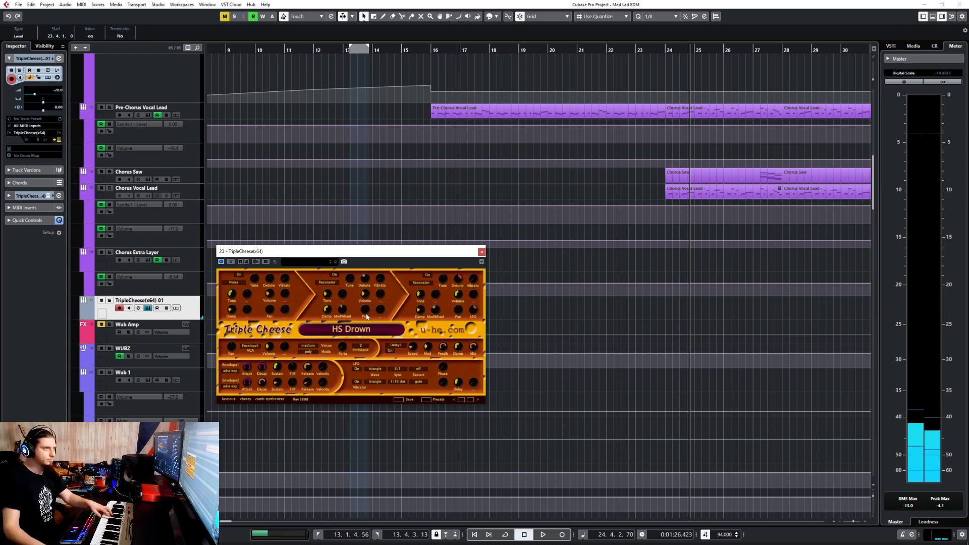
{"action": "left_click", "coordinate": [363, 328]}
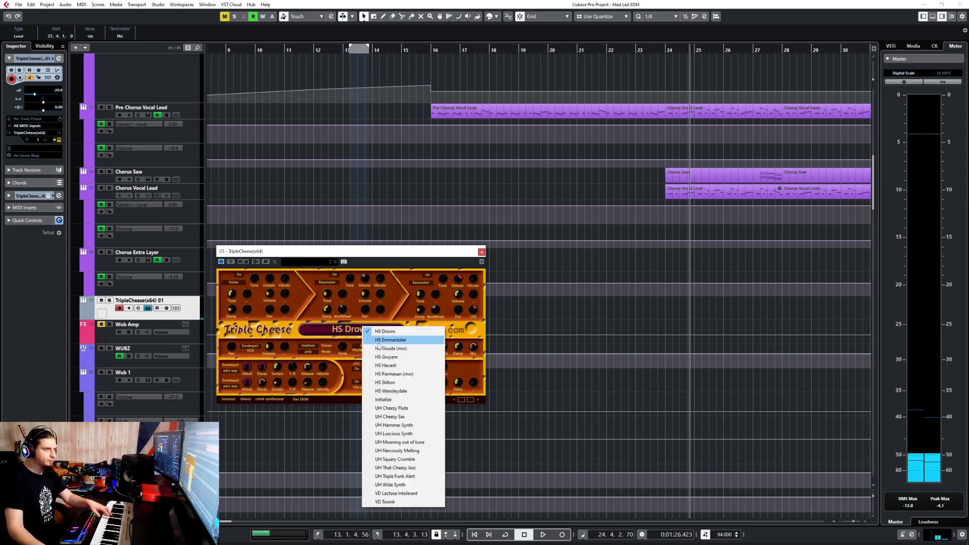
{"action": "left_click", "coordinate": [409, 416]}
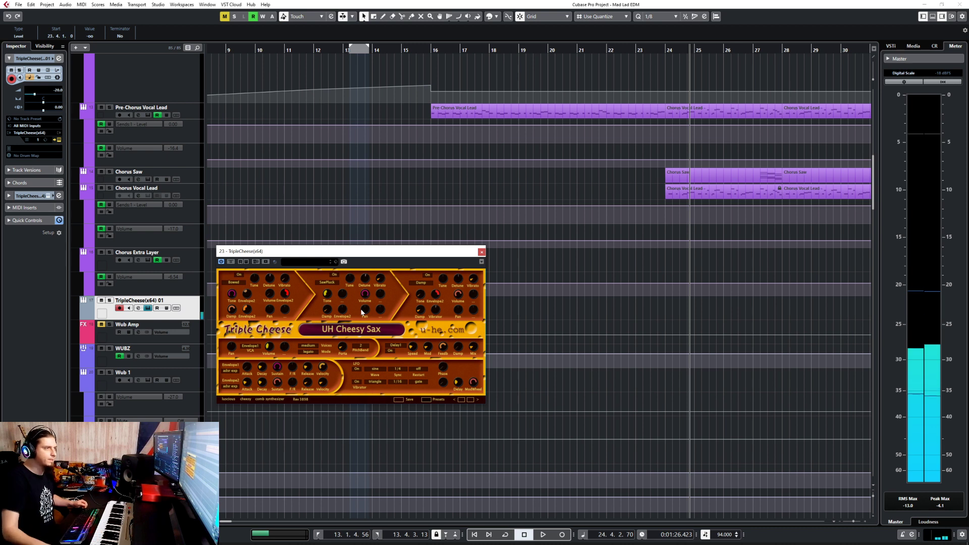
{"action": "left_click", "coordinate": [362, 330]}
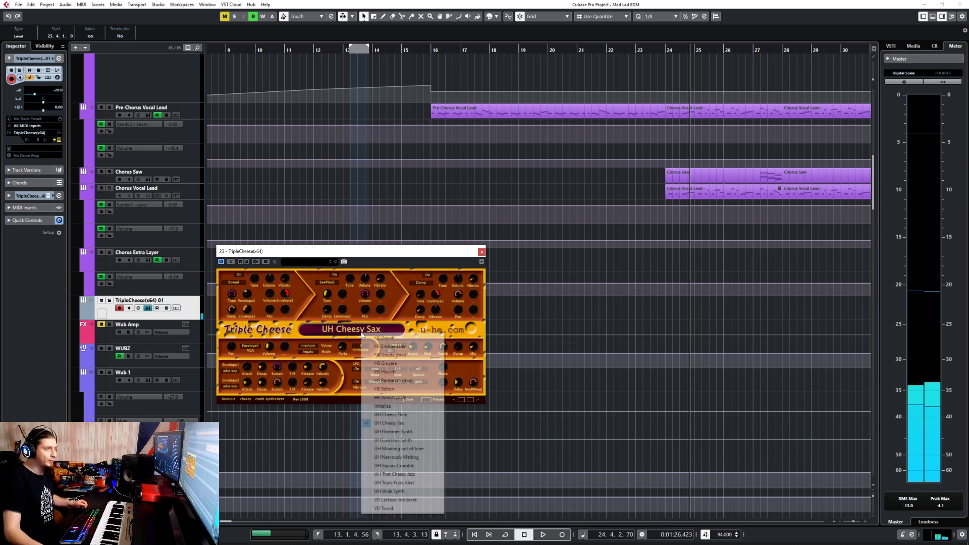
{"action": "left_click", "coordinate": [418, 466]}
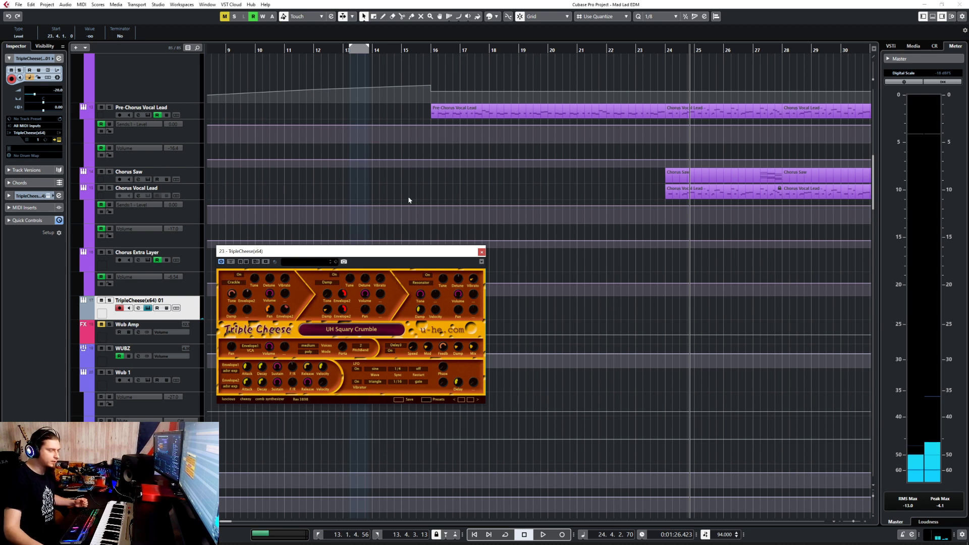
{"action": "left_click", "coordinate": [334, 331]}
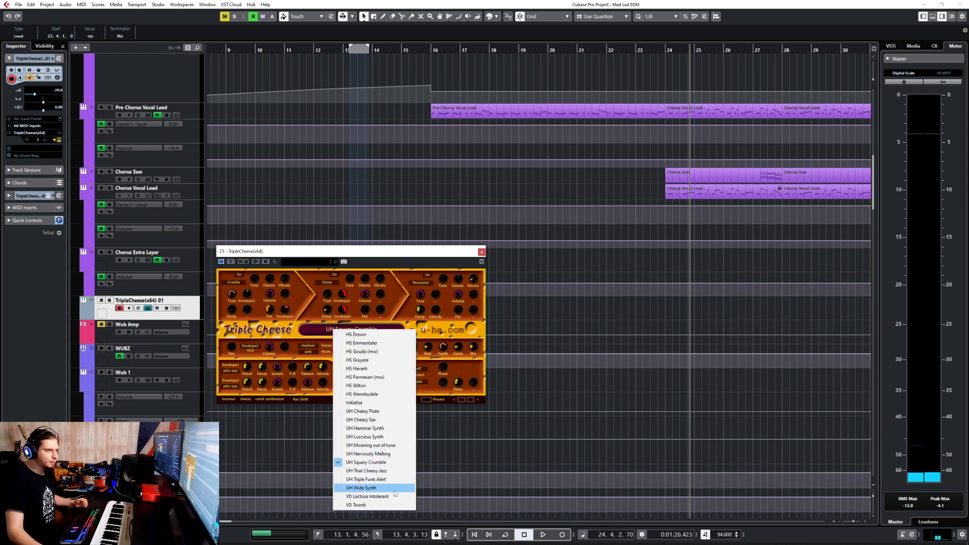
{"action": "left_click", "coordinate": [395, 488]}
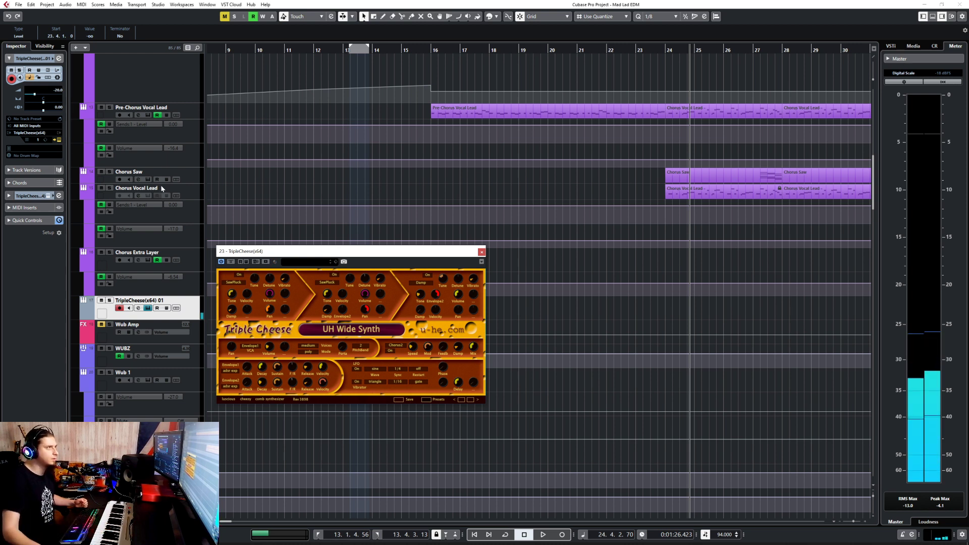
- Replace the new track's instrument with ANA2 x64, discarding the TripleCheese changes
{"action": "left_click", "coordinate": [40, 133]}
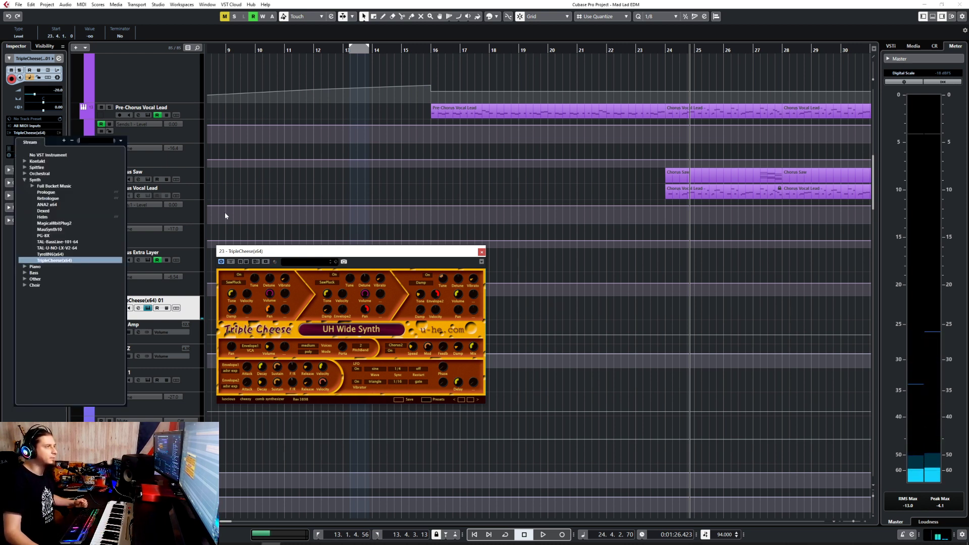
{"action": "left_click", "coordinate": [59, 205]}
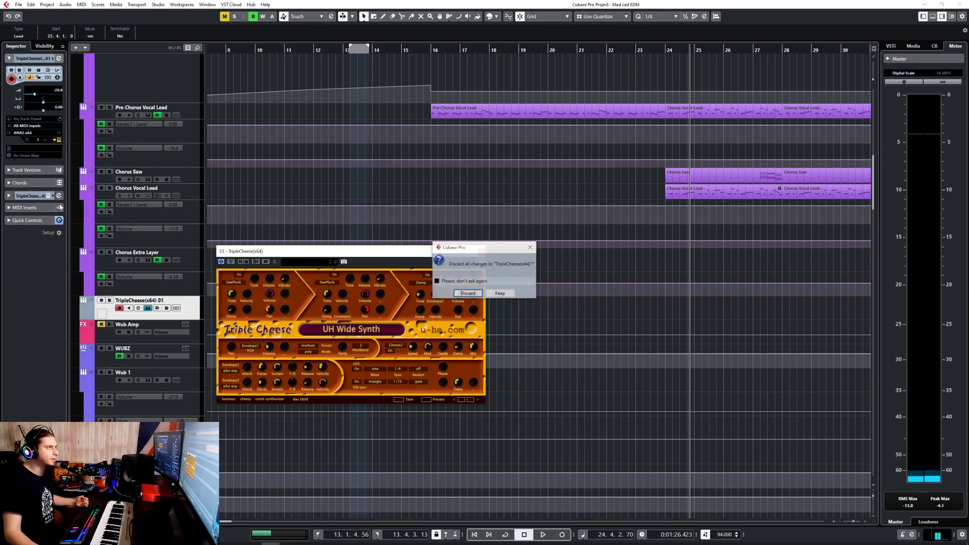
{"action": "left_click", "coordinate": [468, 294]}
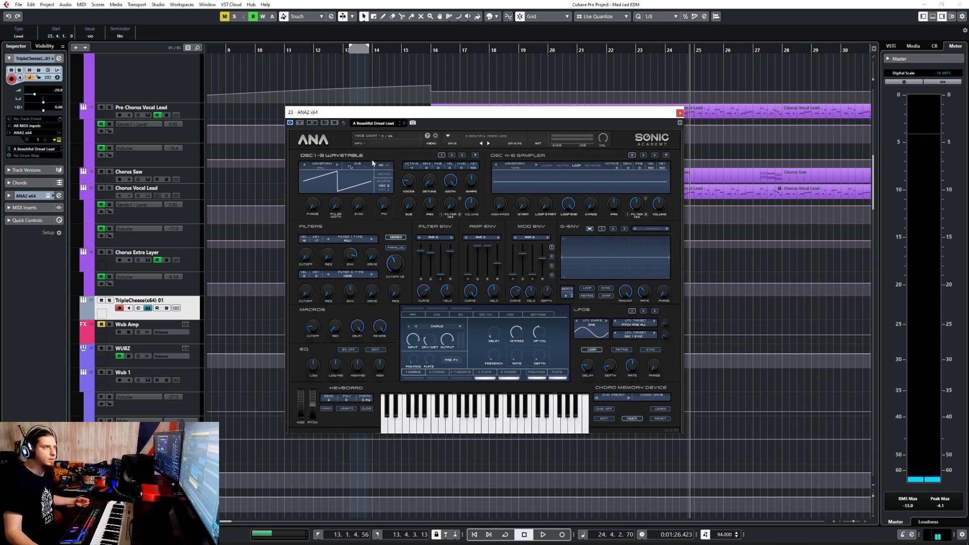
- Try the factory analog waveform Square JP Soft in oscillator 1 of ANA2's A Beautiful Dread Lead preset
{"action": "left_click", "coordinate": [320, 169]}
{"action": "left_click", "coordinate": [484, 229]}
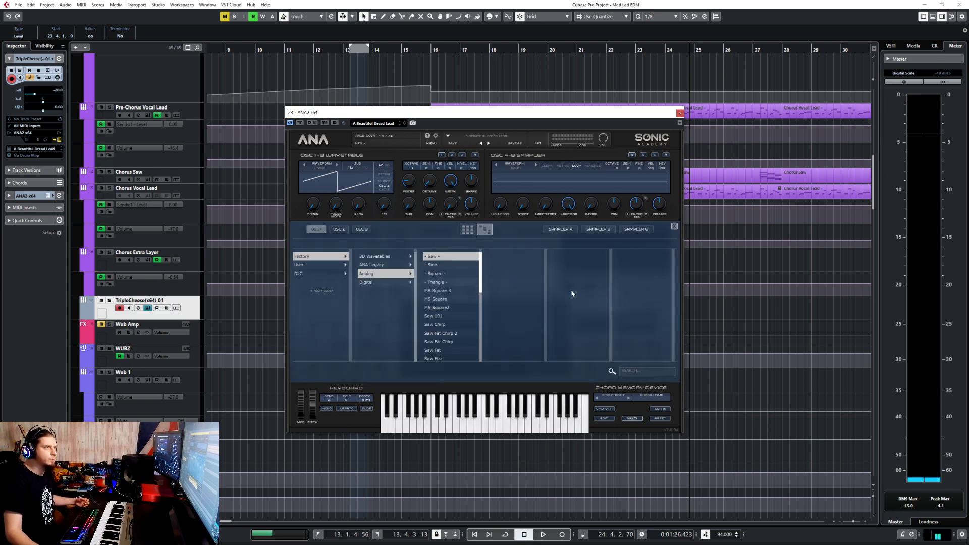
{"action": "scroll", "coordinate": [455, 288], "scroll_direction": "down", "scroll_amount": 10}
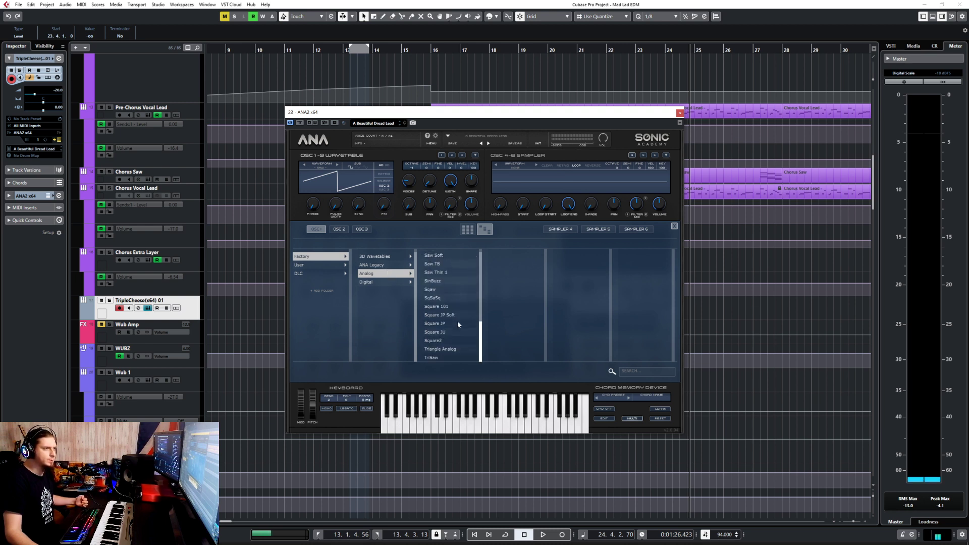
{"action": "left_click", "coordinate": [443, 315]}
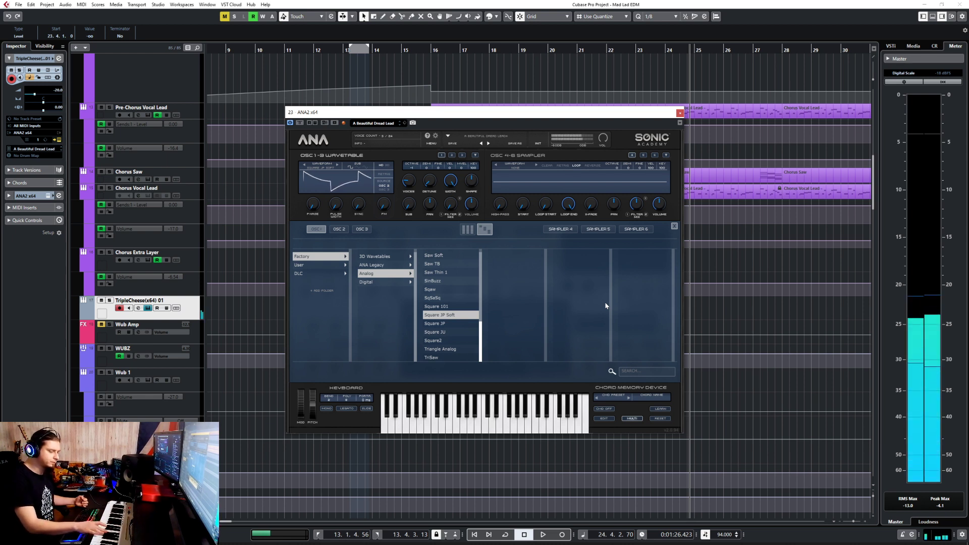
- Reset ANA2 to the INIT patch, try Square JP Soft in oscillator 1, and set its waveform to Triangle Analog
{"action": "left_click", "coordinate": [538, 144]}
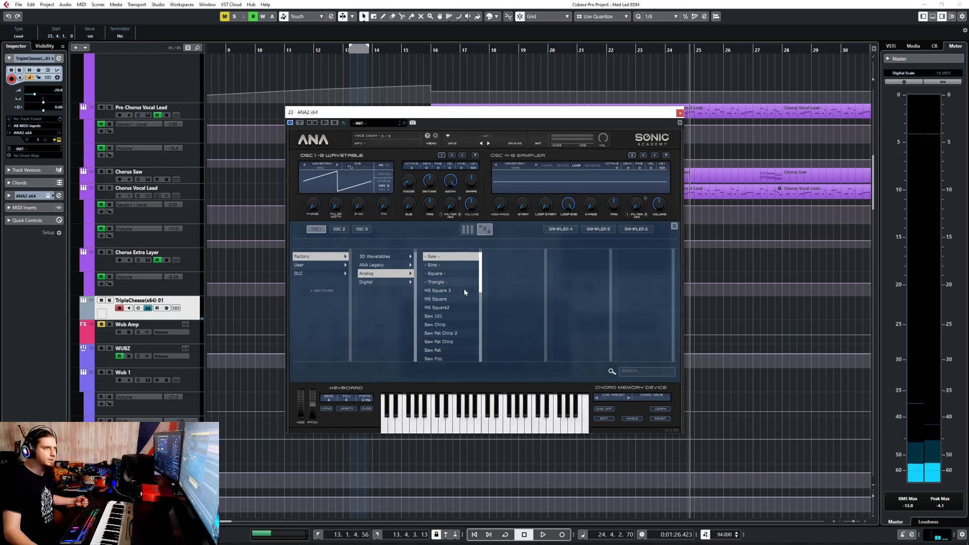
{"action": "scroll", "coordinate": [463, 301], "scroll_direction": "down", "scroll_amount": 5}
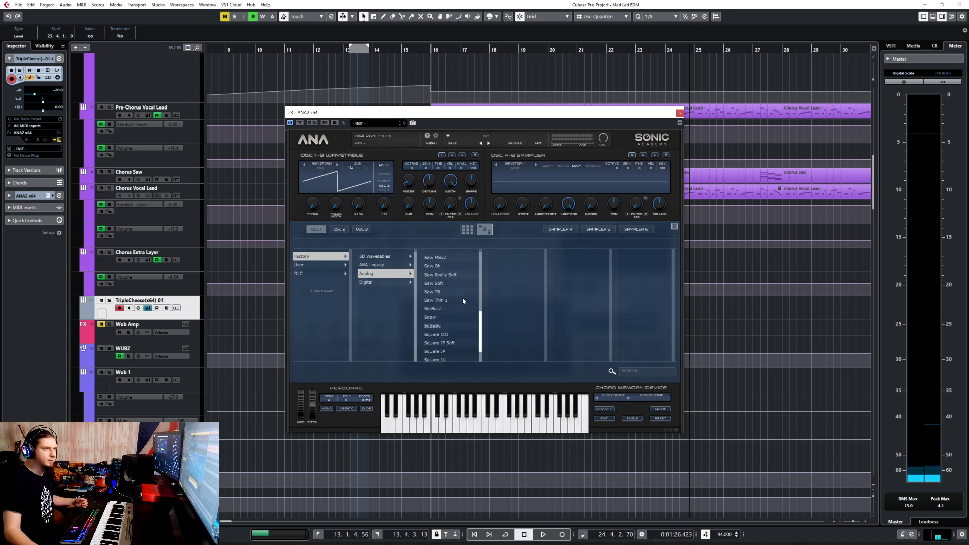
{"action": "left_click", "coordinate": [456, 315]}
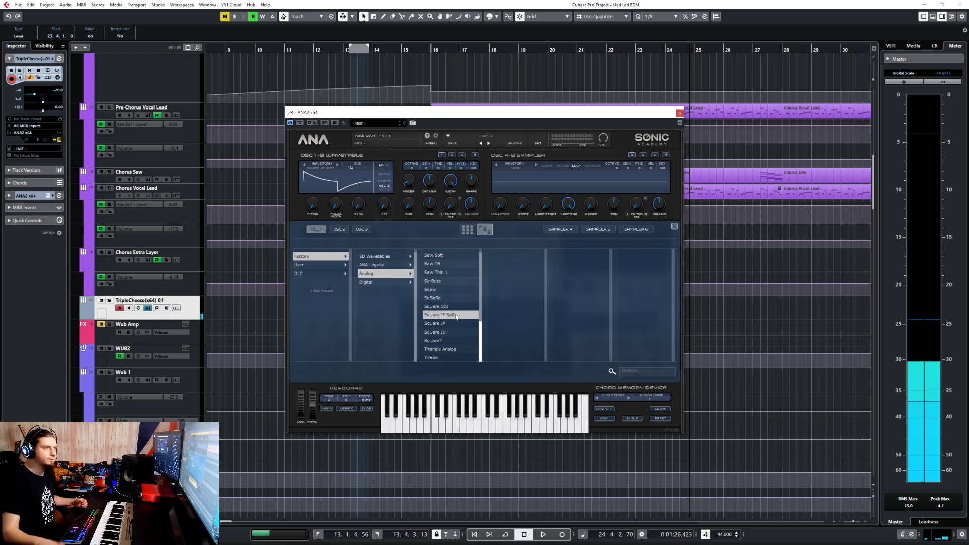
{"action": "left_click", "coordinate": [452, 349]}
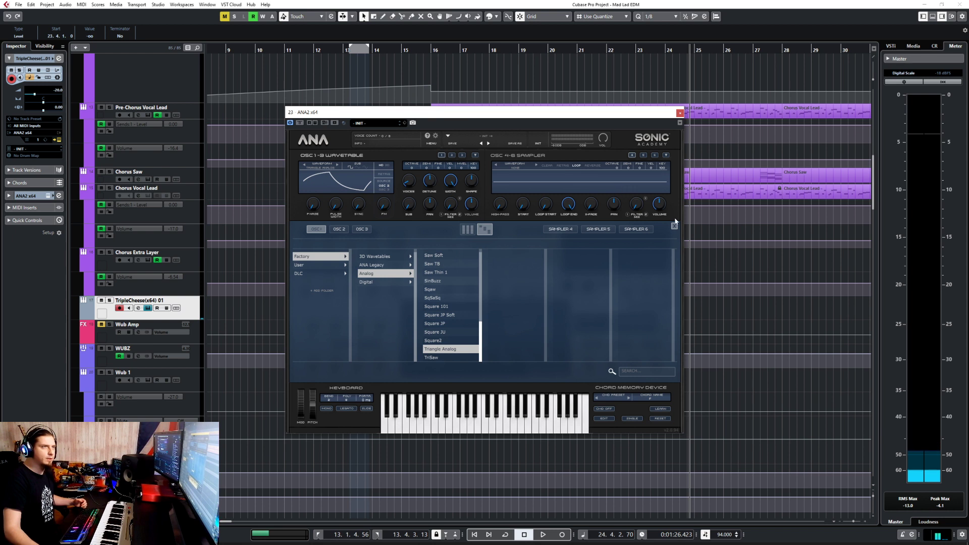
- Search sampler 4's factory samples for "organ" and load the Lofi Organ sample
{"action": "left_click", "coordinate": [519, 170]}
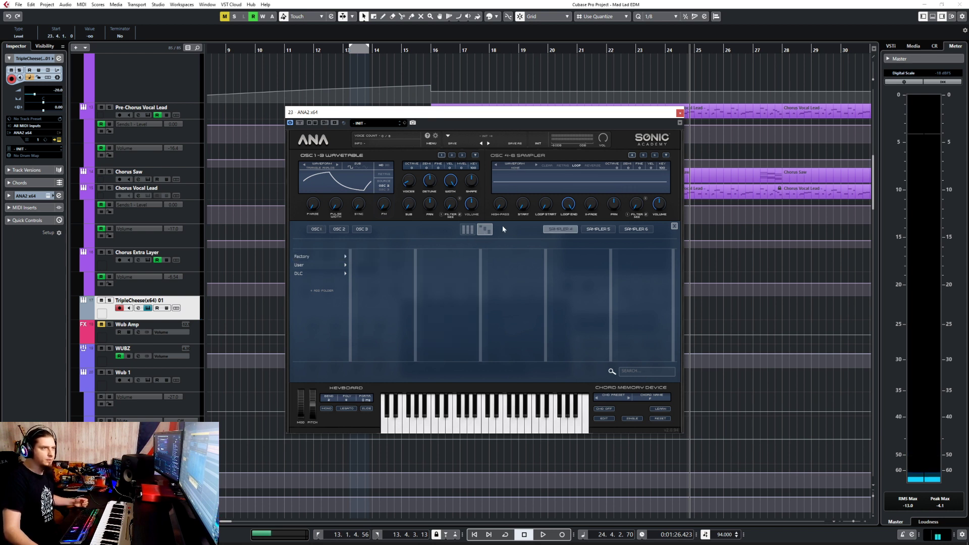
{"action": "left_click", "coordinate": [463, 229]}
{"action": "left_click", "coordinate": [485, 231]}
{"action": "left_click", "coordinate": [469, 230]}
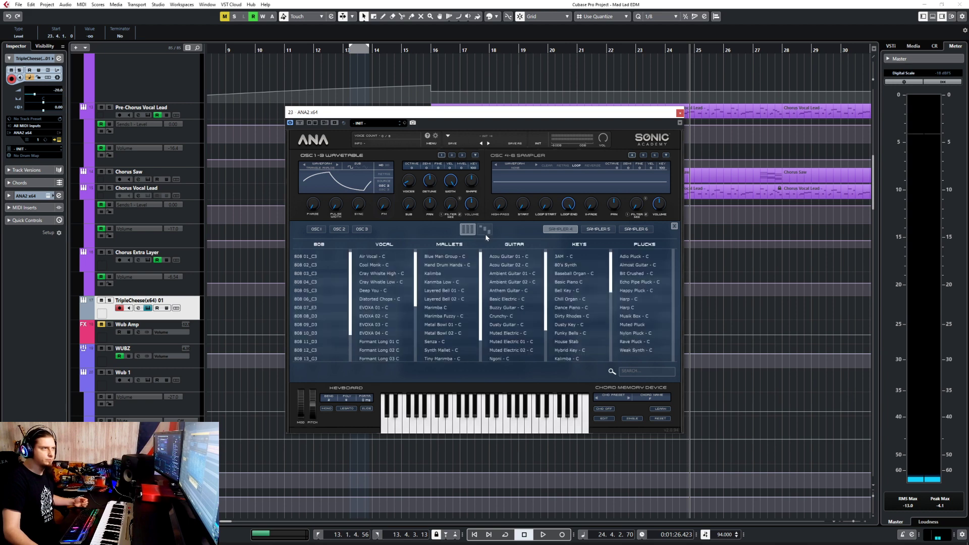
{"action": "left_click", "coordinate": [486, 233]}
{"action": "left_click", "coordinate": [323, 274]}
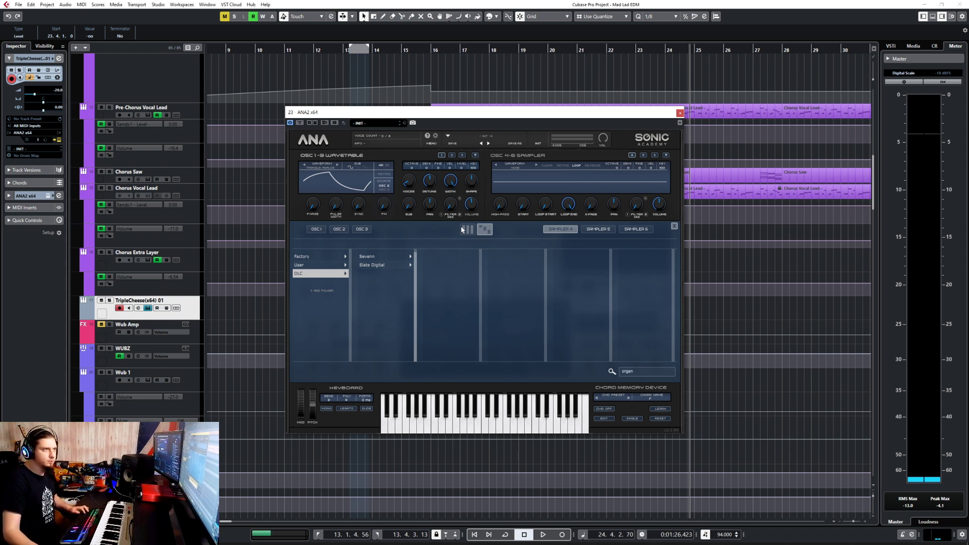
{"action": "left_click", "coordinate": [468, 230]}
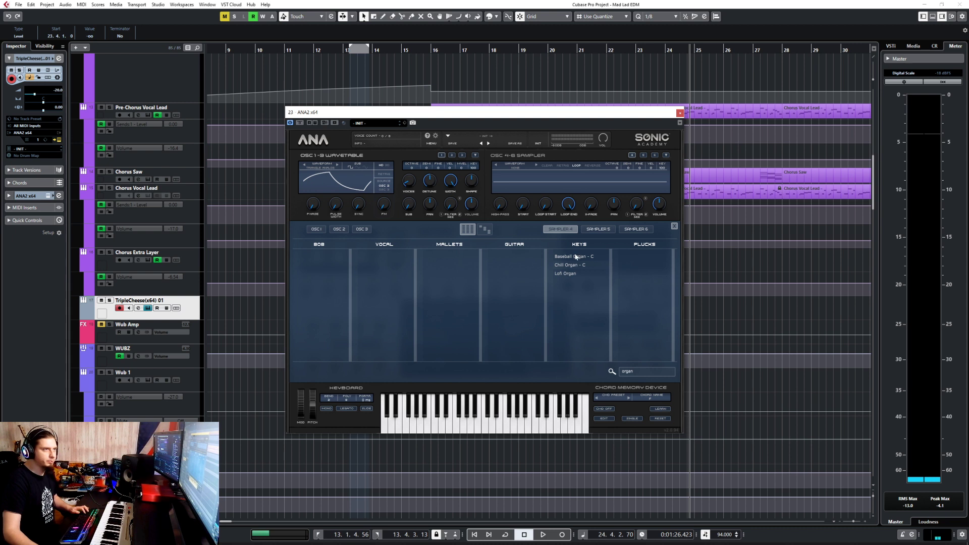
{"action": "left_click", "coordinate": [575, 274]}
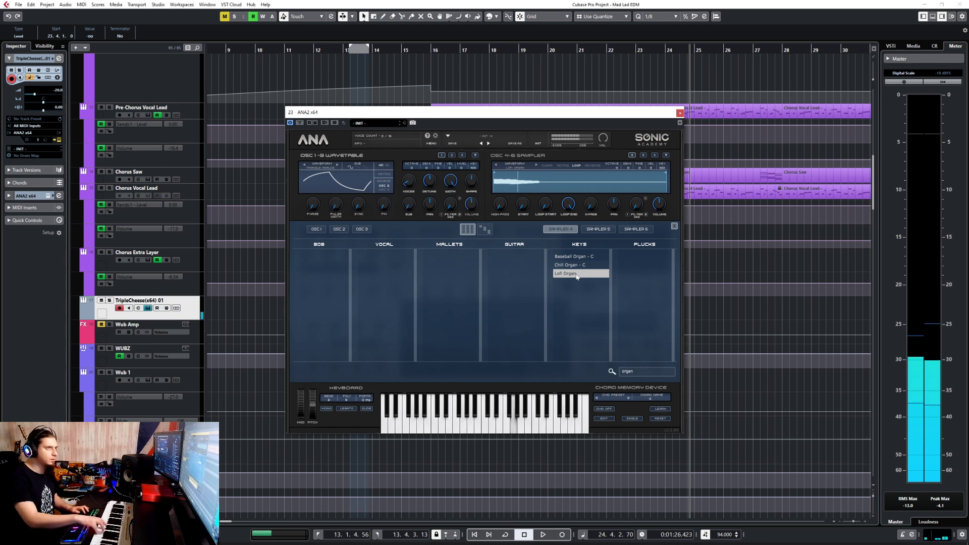
- Raise oscillator 1's voices to the maximum and lower its level in the oscillator mix
{"action": "left_click_drag", "start_coordinate": [412, 180], "coordinate": [444, 9]}
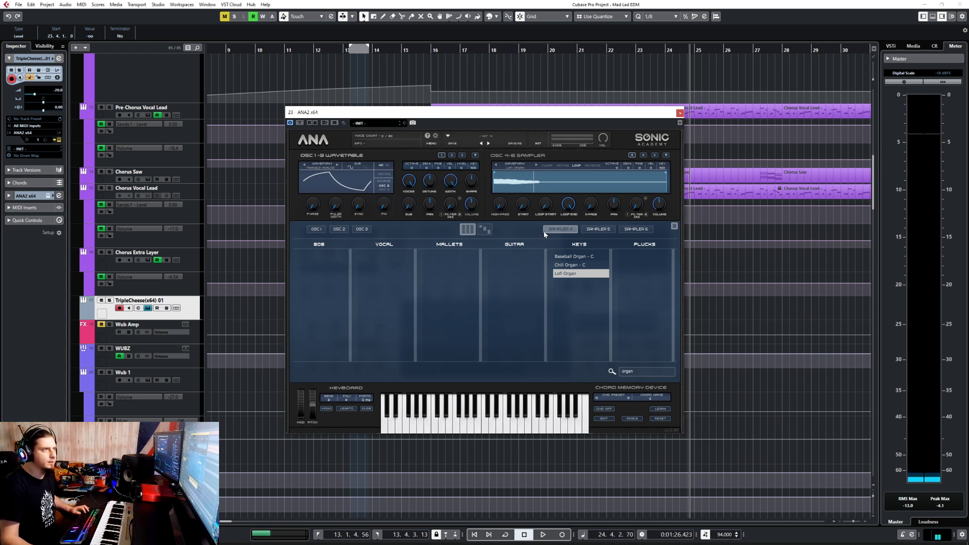
{"action": "left_click", "coordinate": [674, 226]}
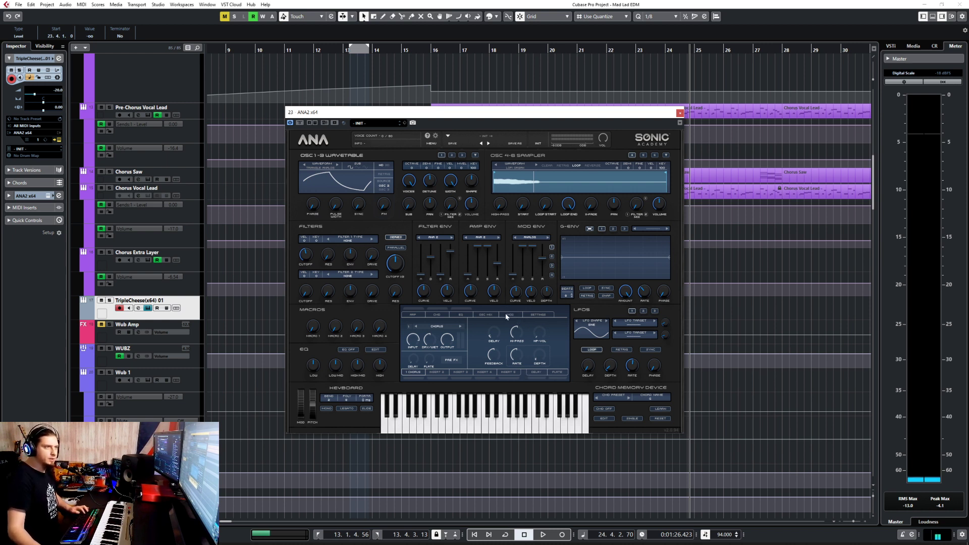
{"action": "left_click", "coordinate": [481, 315]}
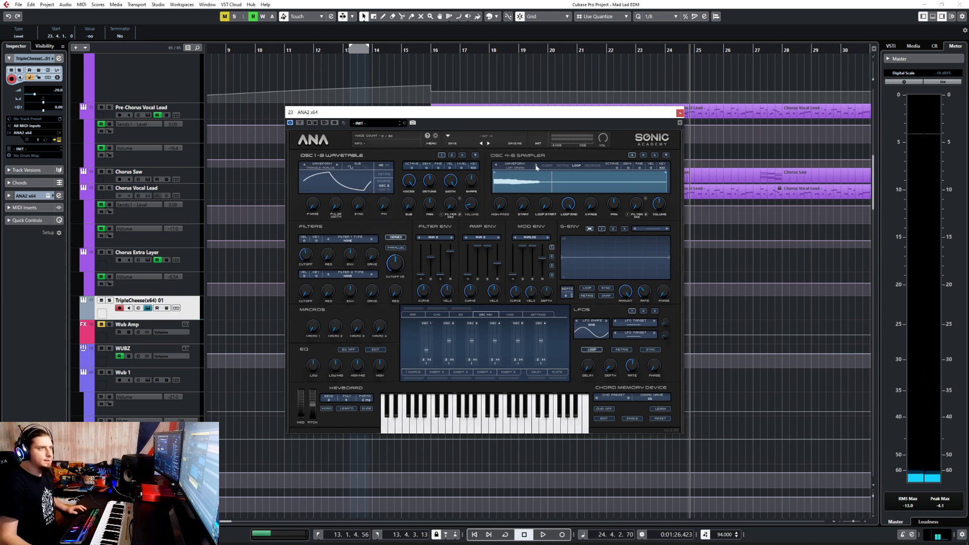
- Load the Chill Organ - C sample into sampler 5 and close the instrument window
{"action": "left_click", "coordinate": [643, 155]}
{"action": "left_click", "coordinate": [517, 168]}
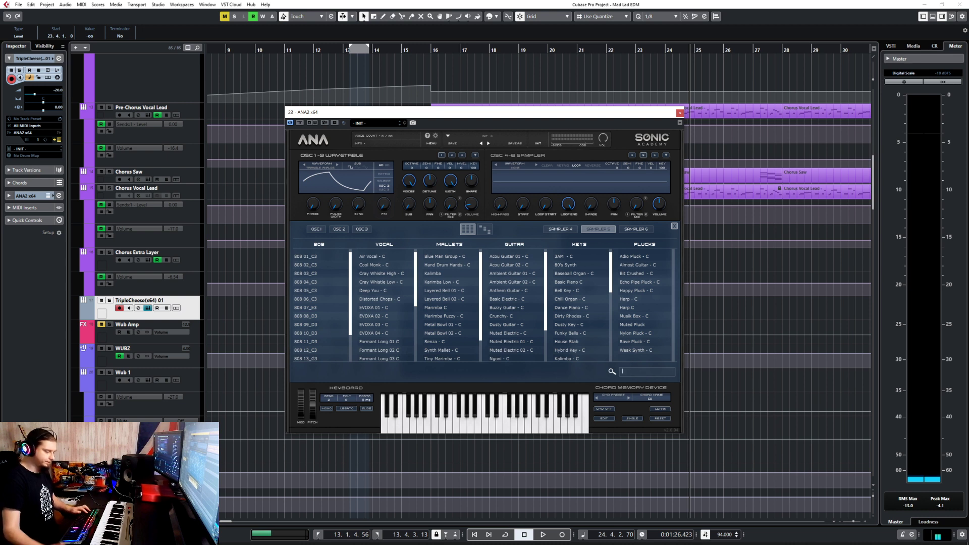
{"action": "type", "text": "orga"}
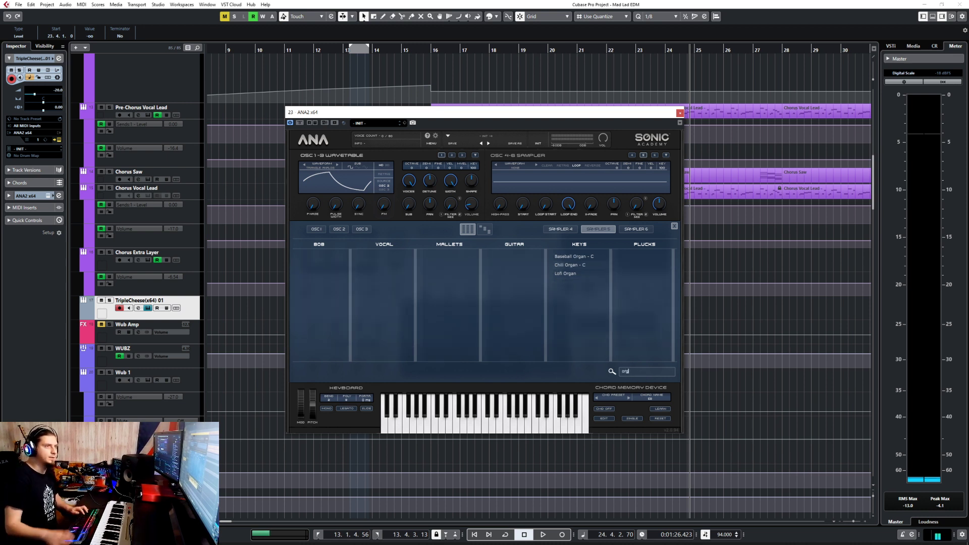
{"action": "left_click", "coordinate": [569, 267]}
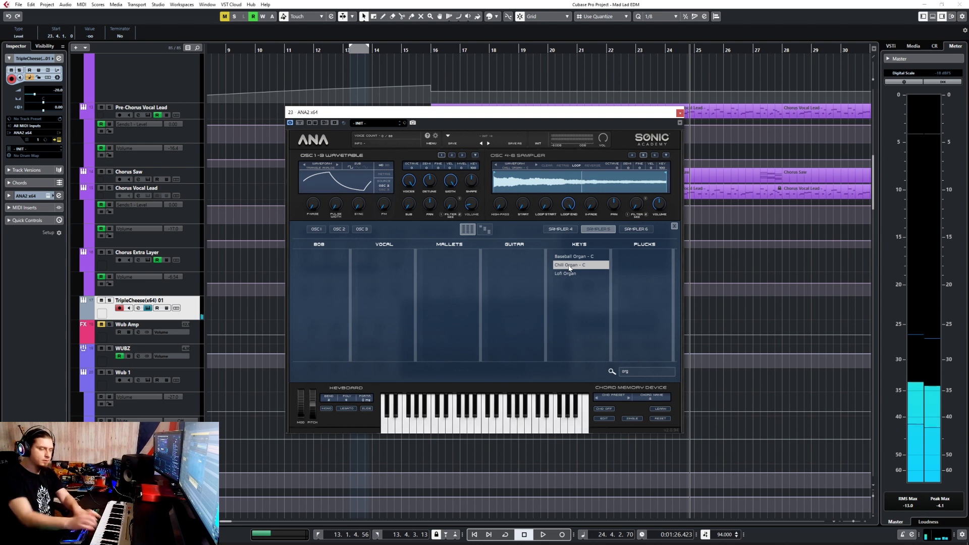
{"action": "left_click", "coordinate": [655, 156]}
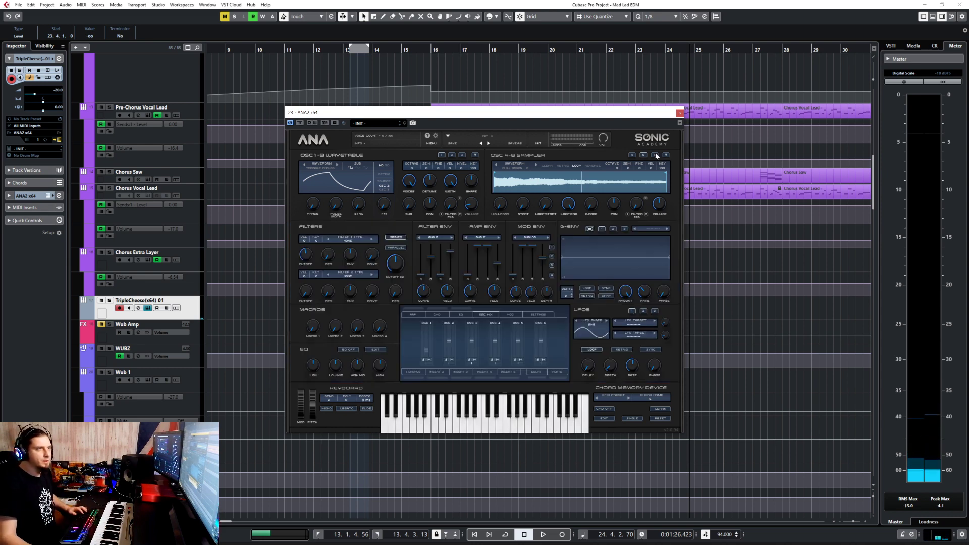
{"action": "left_click", "coordinate": [679, 114]}
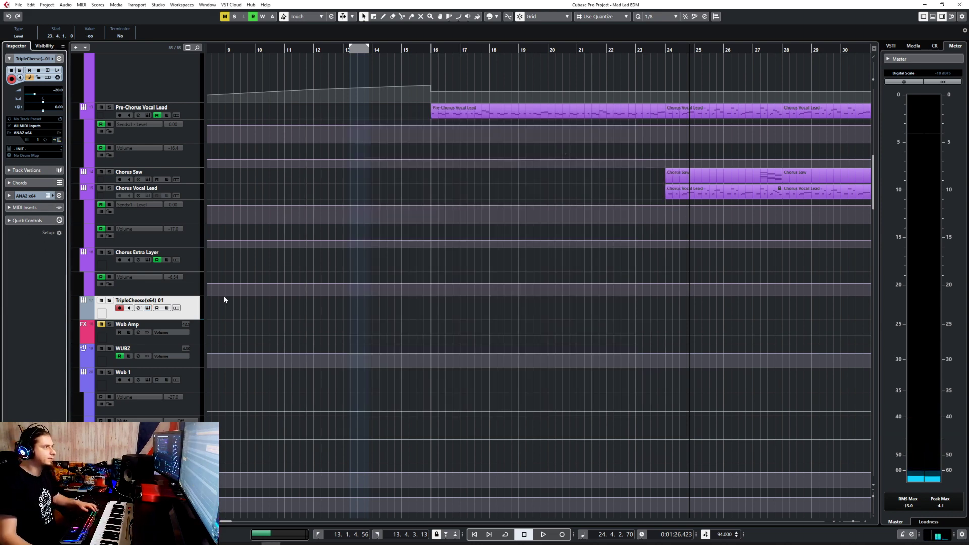
- Add a send to Lead Verb on the TripleCheese(x64) 01 channel in the MixConsole
{"action": "key", "text": "F3"}
{"action": "left_click", "coordinate": [410, 317]}
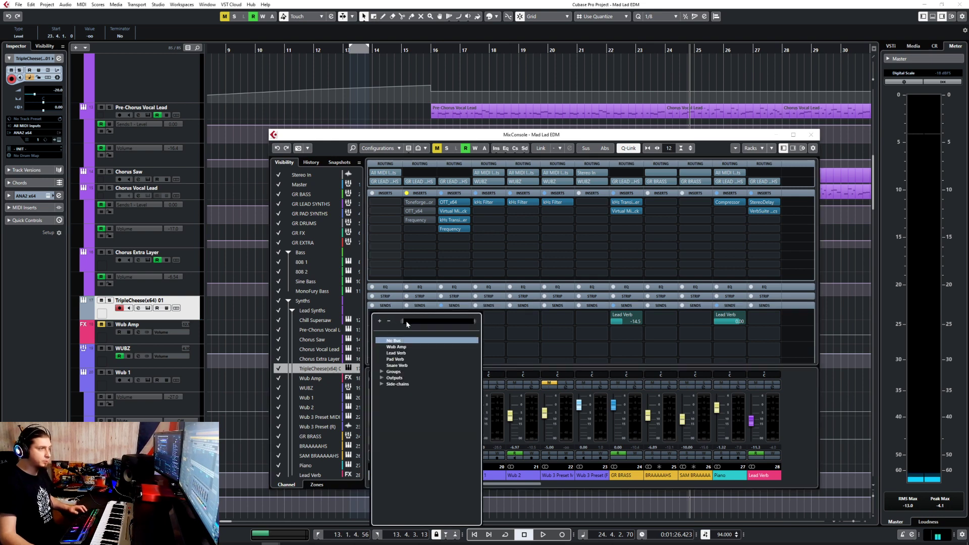
{"action": "type", "text": "lead"}
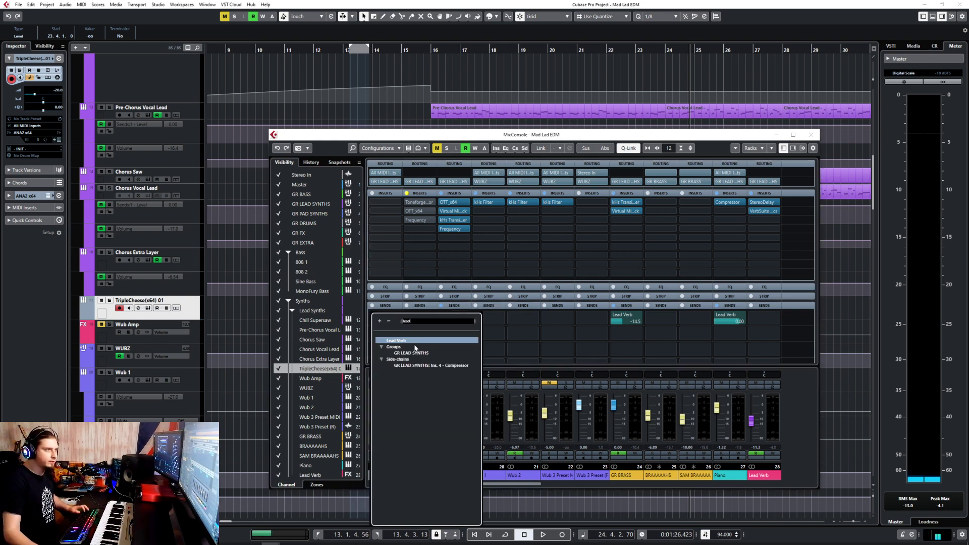
{"action": "left_click", "coordinate": [414, 342]}
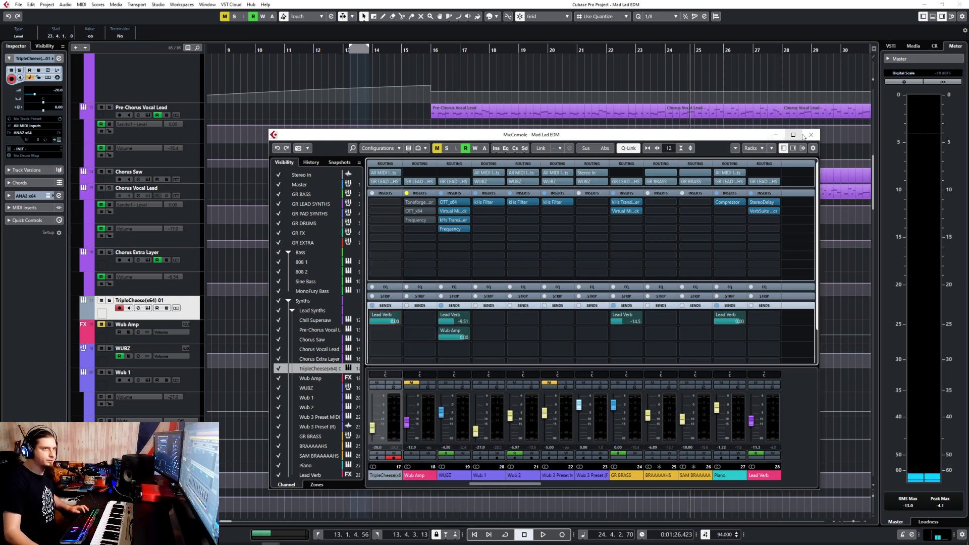
{"action": "left_click", "coordinate": [811, 134]}
- Color the new instrument track purple and rename it Pre-Chorus Organ
{"action": "left_click", "coordinate": [85, 315]}
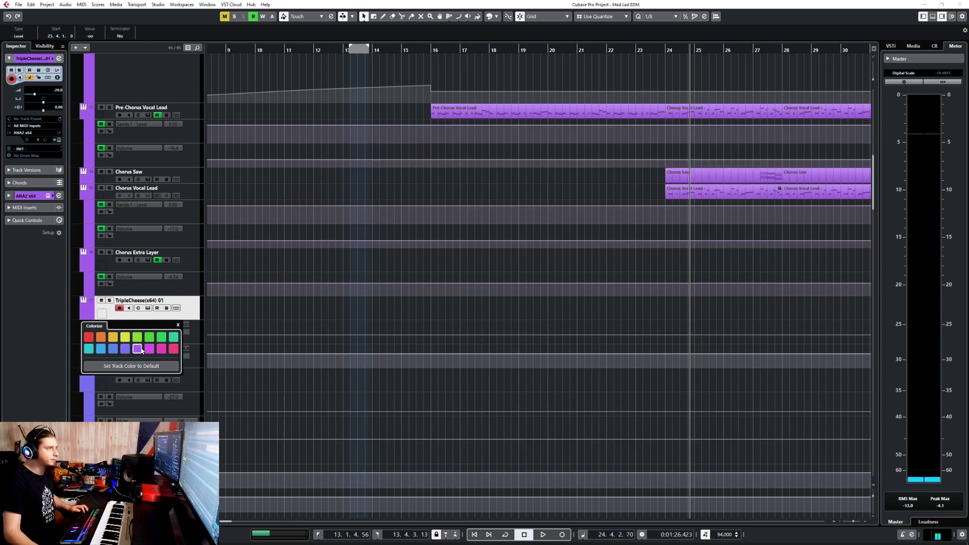
{"action": "double_click", "coordinate": [139, 300]}
{"action": "type", "text": "Pre-Chorus Organ"}
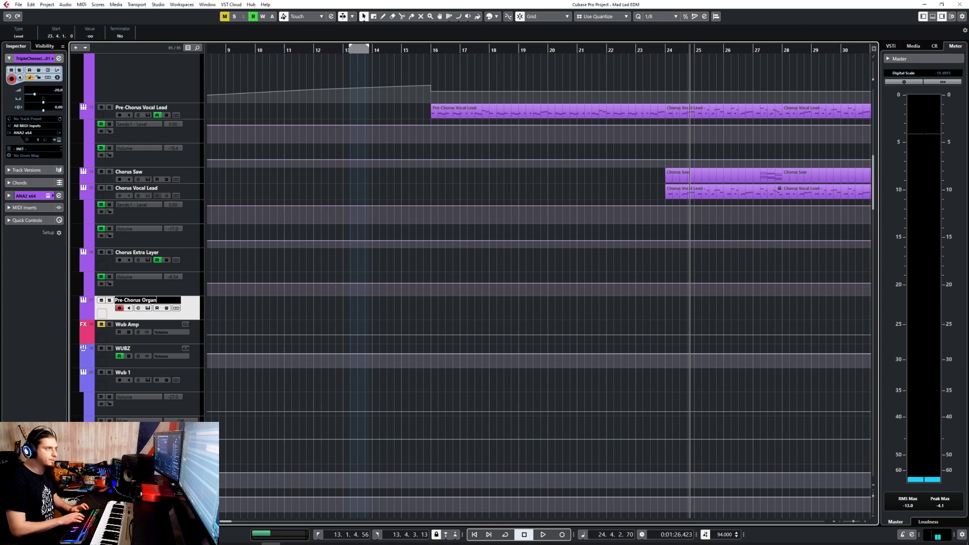
{"action": "key", "text": "Return"}
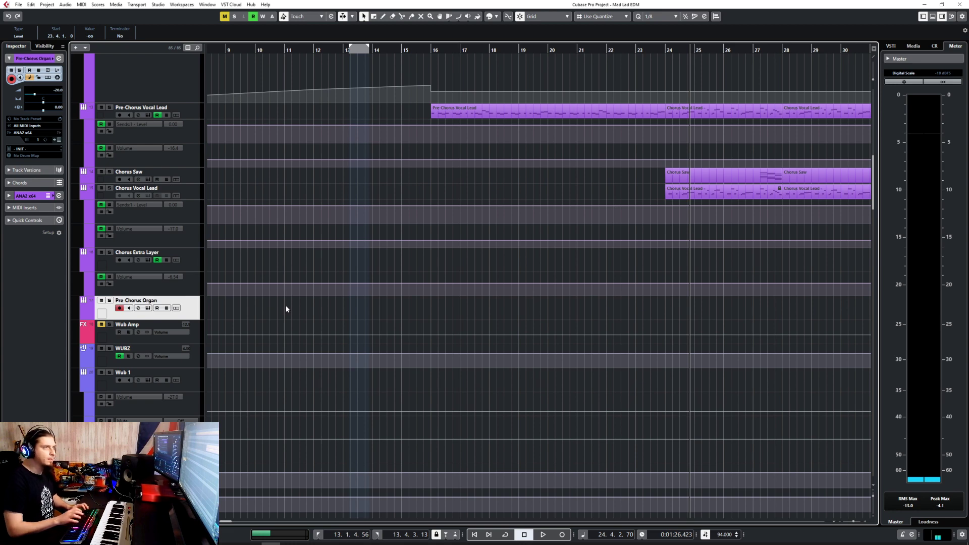
- Set the quantize grid to 1/1 and draw an empty part on the Pre-Chorus Organ track from bar 36 to bar 40
{"action": "right_click", "coordinate": [445, 328]}
{"action": "left_click", "coordinate": [456, 315]}
{"action": "scroll", "coordinate": [462, 308], "scroll_direction": "up", "scroll_amount": 6}
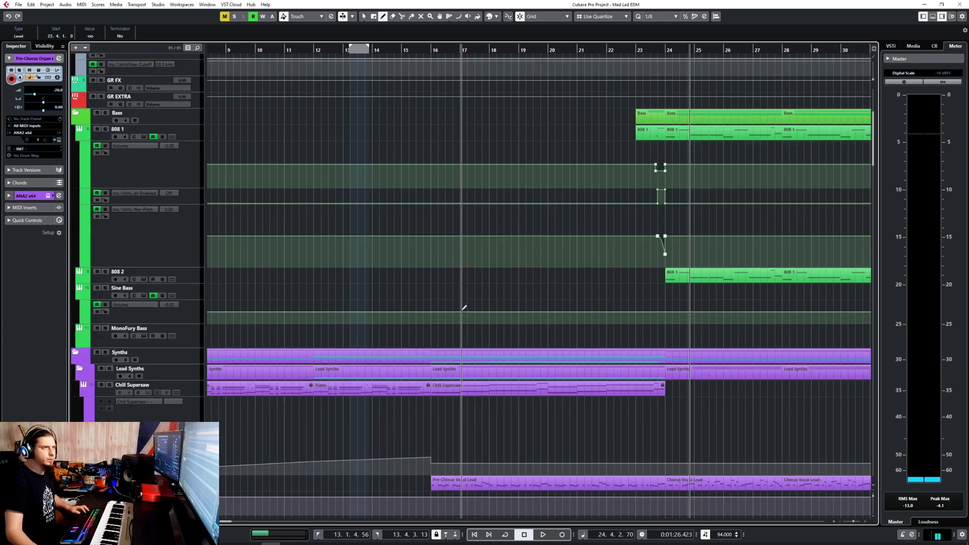
{"action": "scroll", "coordinate": [562, 244], "scroll_direction": "down", "scroll_amount": 5}
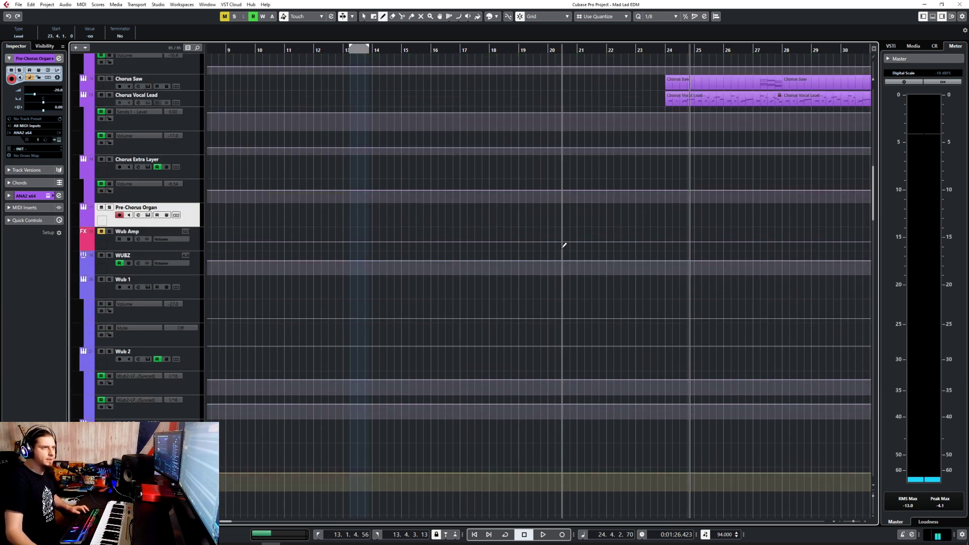
{"action": "left_click", "coordinate": [656, 16]}
{"action": "left_click", "coordinate": [651, 59]}
{"action": "scroll", "coordinate": [624, 265], "scroll_direction": "up", "scroll_amount": 7}
{"action": "scroll", "coordinate": [624, 264], "scroll_direction": "up", "scroll_amount": 3}
{"action": "scroll", "coordinate": [618, 264], "scroll_direction": "down", "scroll_amount": 8}
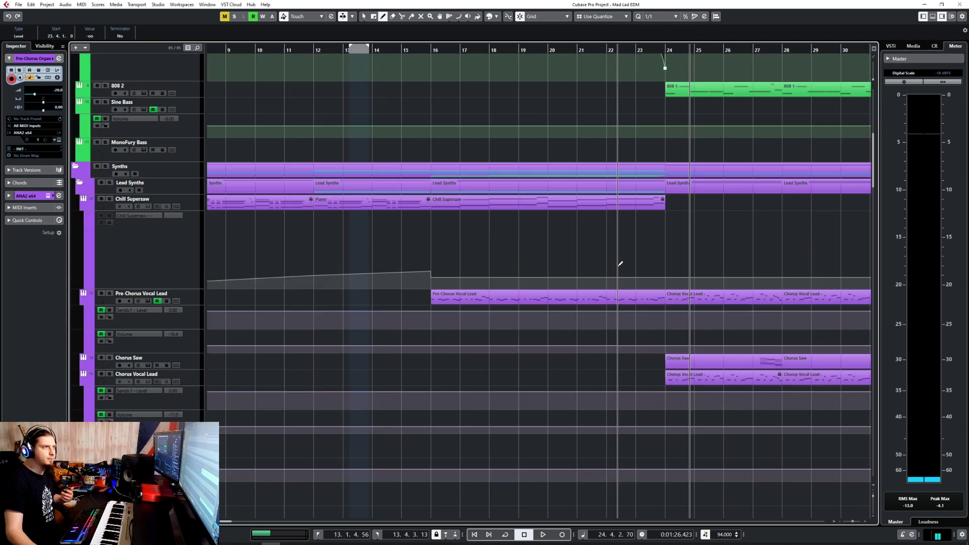
{"action": "scroll", "coordinate": [618, 264], "scroll_direction": "down", "scroll_amount": 4}
{"action": "scroll", "coordinate": [377, 244], "scroll_direction": "down", "scroll_amount": 3}
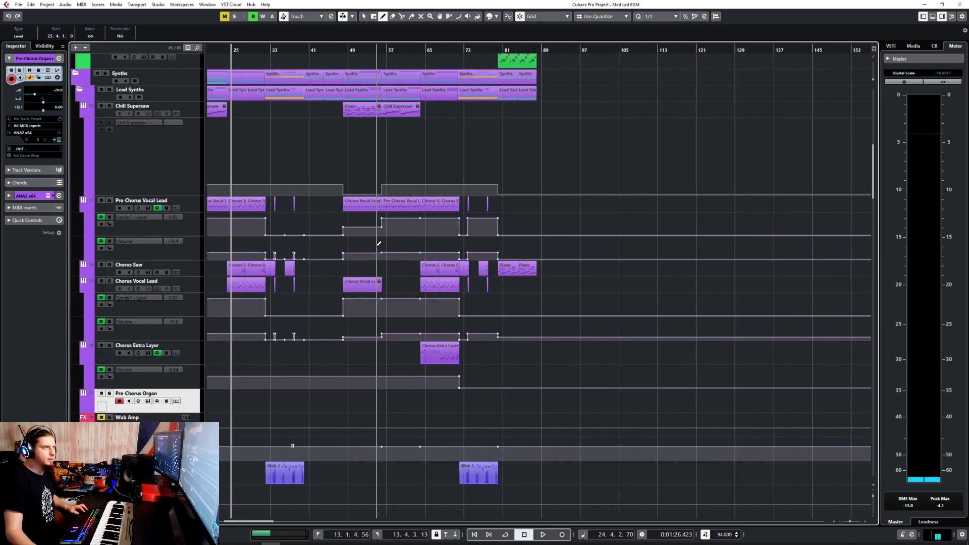
{"action": "scroll", "coordinate": [378, 244], "scroll_direction": "right", "scroll_amount": 6}
{"action": "scroll", "coordinate": [378, 244], "scroll_direction": "left", "scroll_amount": 8}
{"action": "scroll", "coordinate": [423, 249], "scroll_direction": "up", "scroll_amount": 5}
{"action": "scroll", "coordinate": [426, 248], "scroll_direction": "up", "scroll_amount": 5}
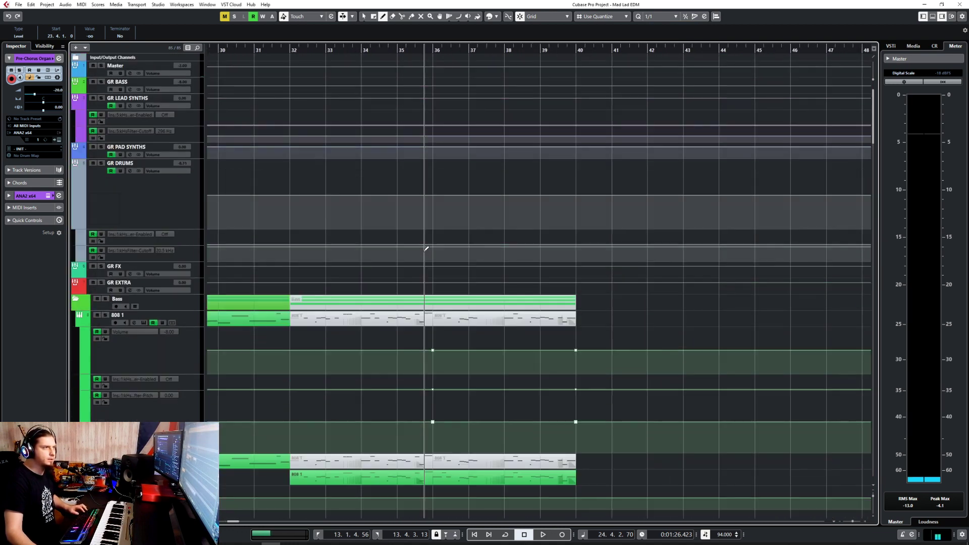
{"action": "scroll", "coordinate": [426, 248], "scroll_direction": "down", "scroll_amount": 3}
{"action": "scroll", "coordinate": [445, 288], "scroll_direction": "down", "scroll_amount": 6}
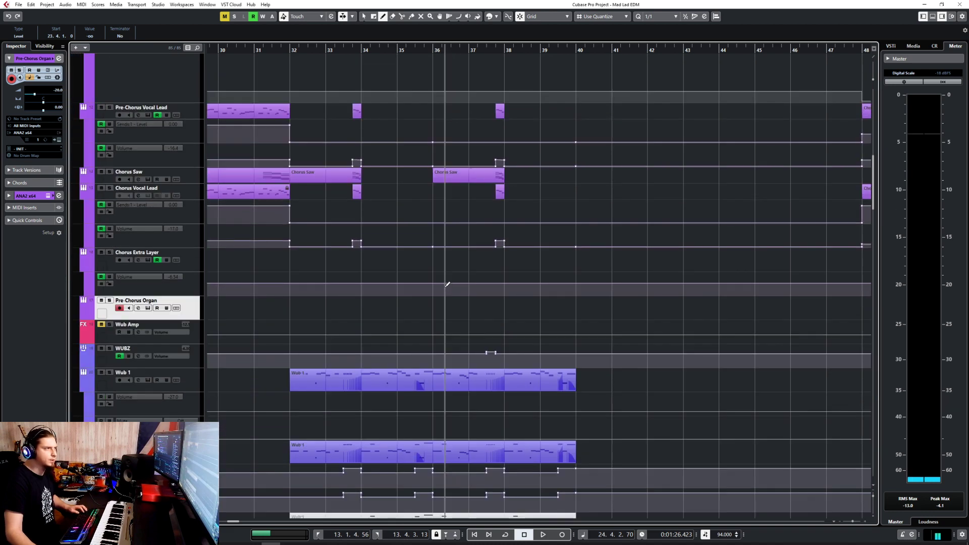
{"action": "left_click_drag", "start_coordinate": [439, 303], "coordinate": [574, 307]}
{"action": "key", "text": "1"}
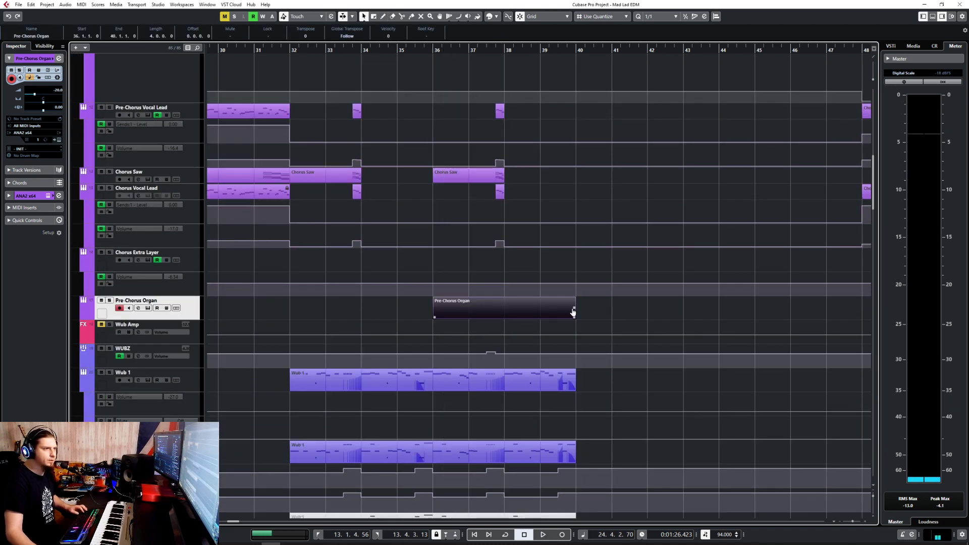
- Move the Pre-Chorus Organ part to bars 20 to 24 and play the project from bar 20
{"action": "scroll", "coordinate": [549, 258], "scroll_direction": "left", "scroll_amount": 3}
{"action": "left_click_drag", "start_coordinate": [727, 307], "coordinate": [549, 307]}
{"action": "scroll", "coordinate": [488, 302], "scroll_direction": "left", "scroll_amount": 4}
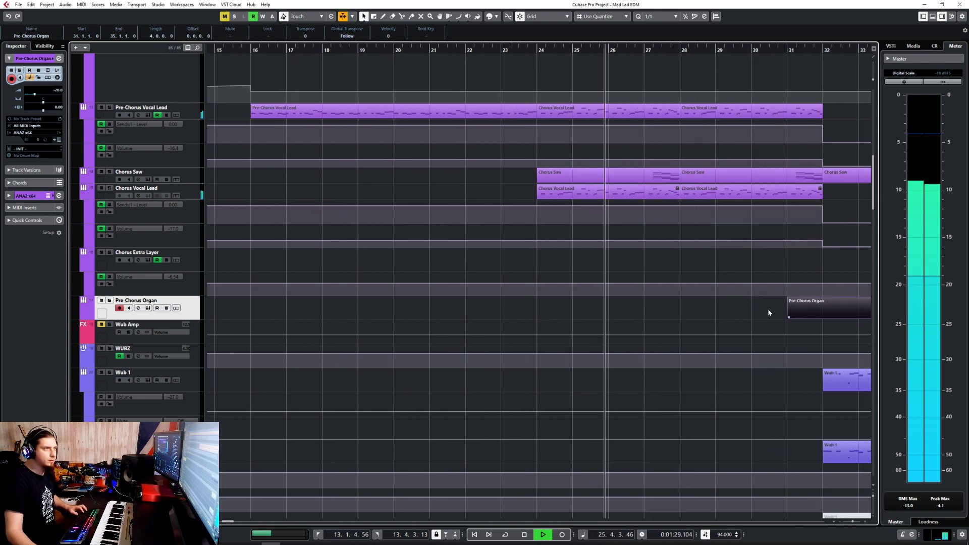
{"action": "left_click_drag", "start_coordinate": [812, 309], "coordinate": [438, 308]}
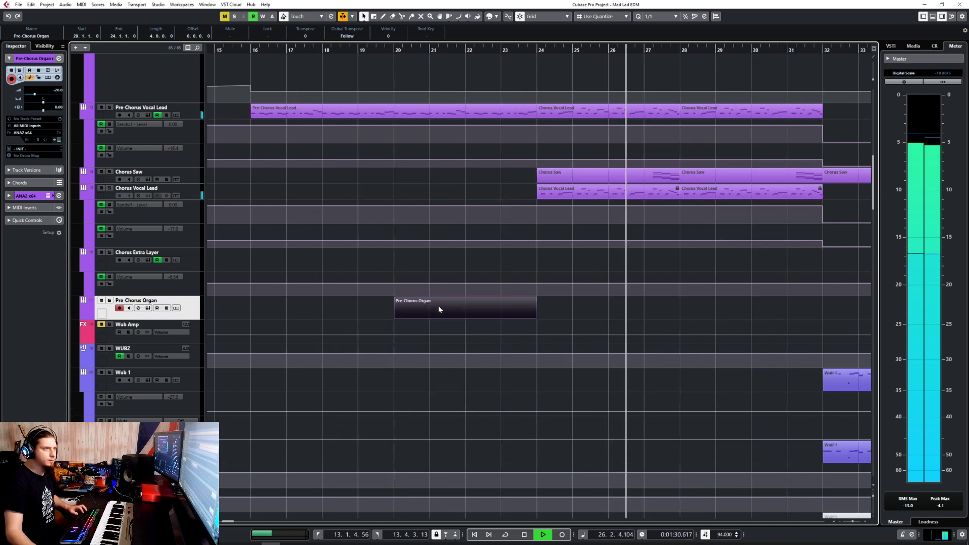
{"action": "left_click", "coordinate": [395, 52]}
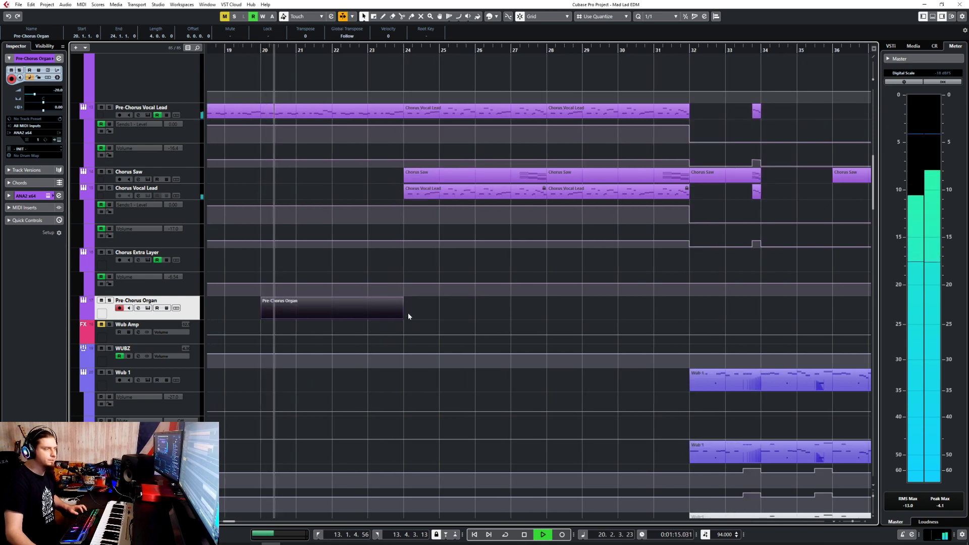
- Open the Pre-Chorus Organ part and draw whole-bar bass notes D#2, F2 and G2 on bars 20, 21 and 22
{"action": "scroll", "coordinate": [408, 313], "scroll_direction": "left", "scroll_amount": 2}
{"action": "double_click", "coordinate": [459, 308]}
{"action": "key", "text": "space"}
{"action": "right_click", "coordinate": [204, 372]}
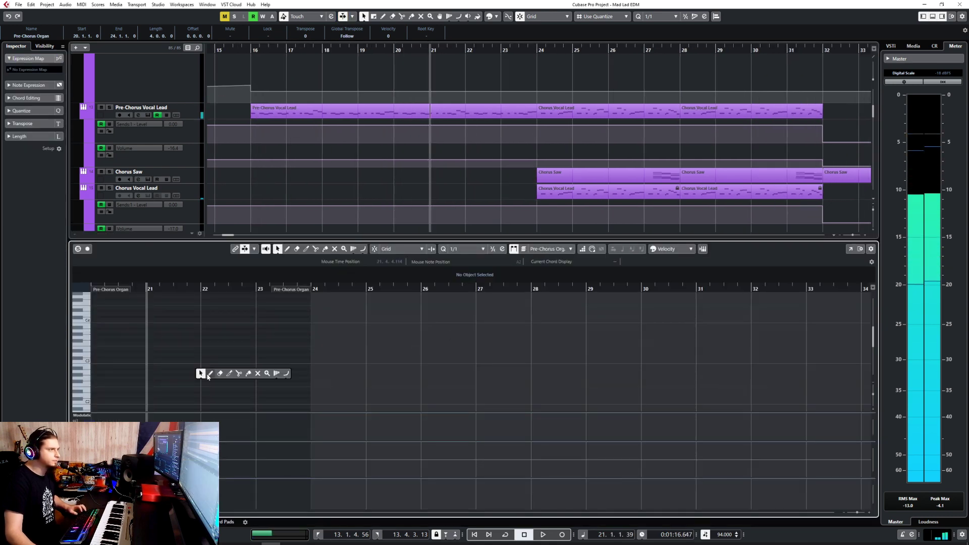
{"action": "left_click", "coordinate": [210, 375]}
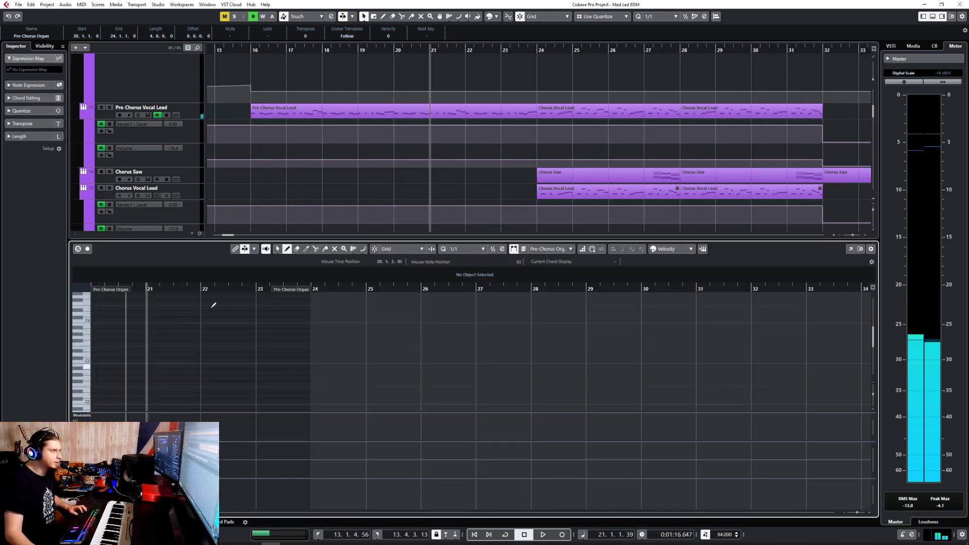
{"action": "scroll", "coordinate": [117, 381], "scroll_direction": "down", "scroll_amount": 2}
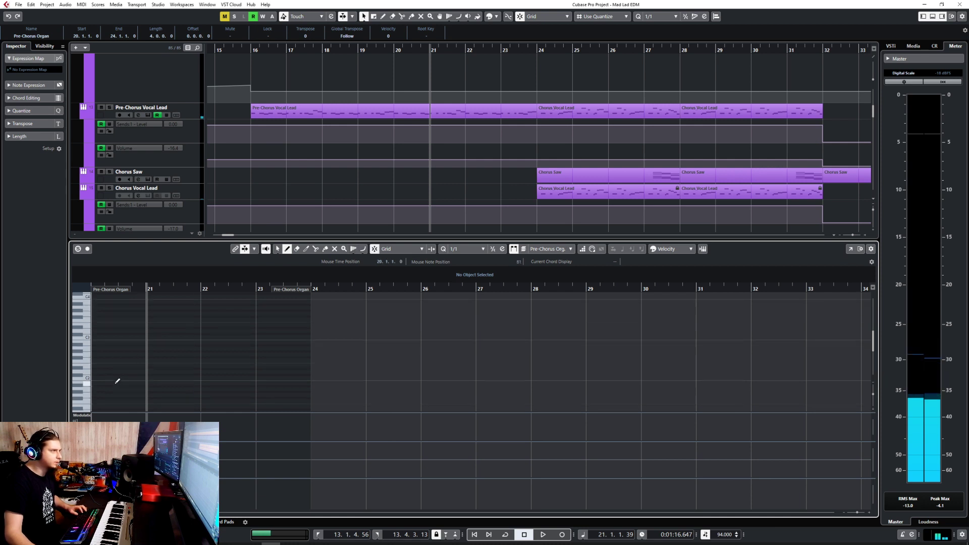
{"action": "left_click", "coordinate": [116, 367]}
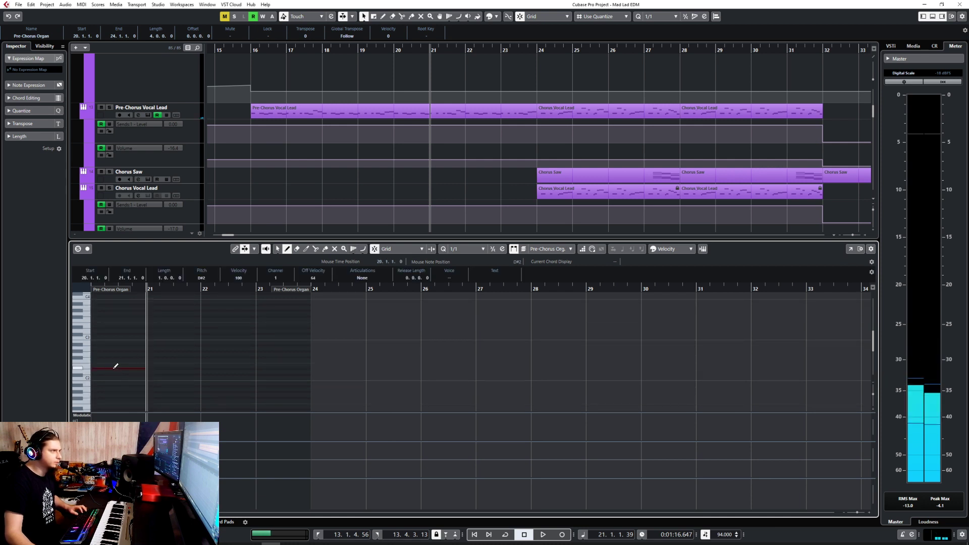
{"action": "left_click", "coordinate": [167, 359]}
{"action": "left_click", "coordinate": [230, 352]}
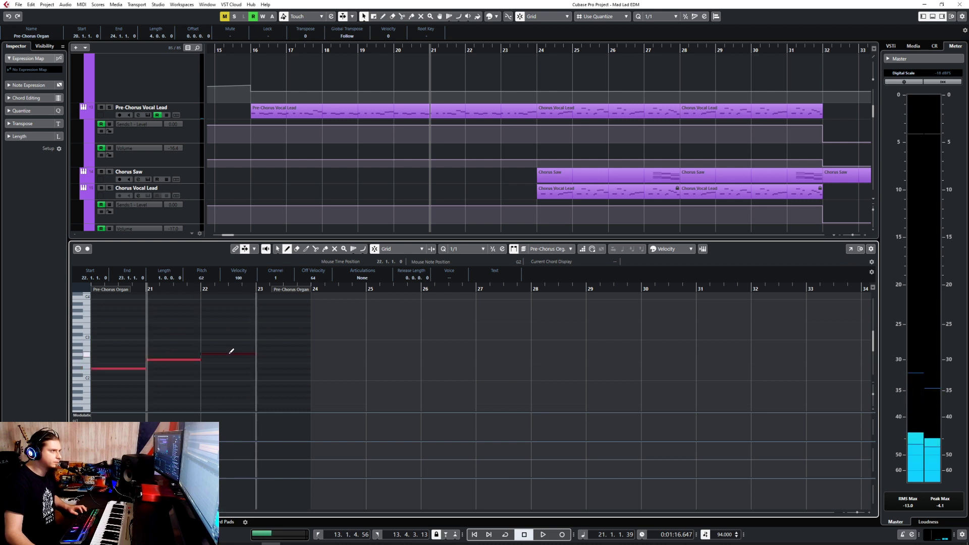
- Double the organ bass notes an octave higher with D#3, F3 and G3 on bars 20, 21 and 22
{"action": "scroll", "coordinate": [139, 359], "scroll_direction": "up", "scroll_amount": 2}
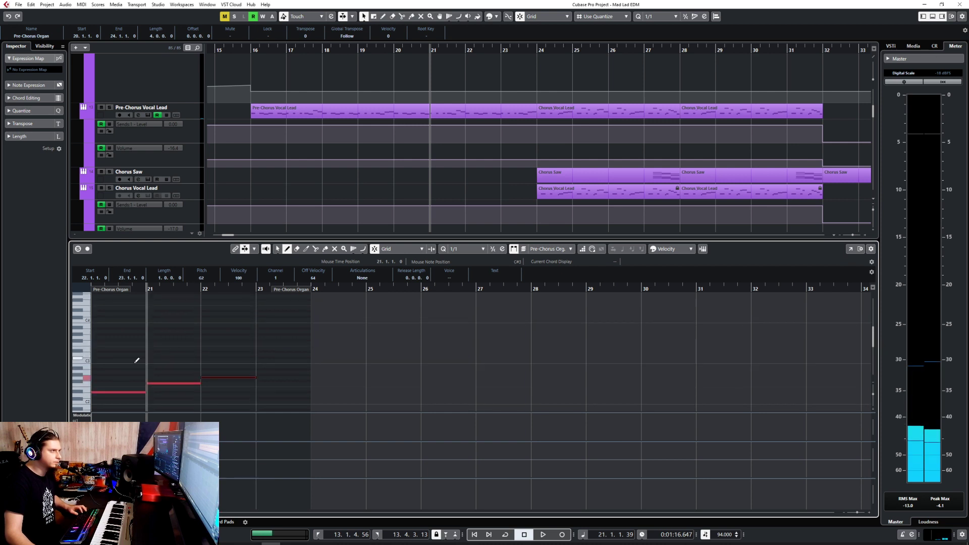
{"action": "left_click", "coordinate": [105, 351]}
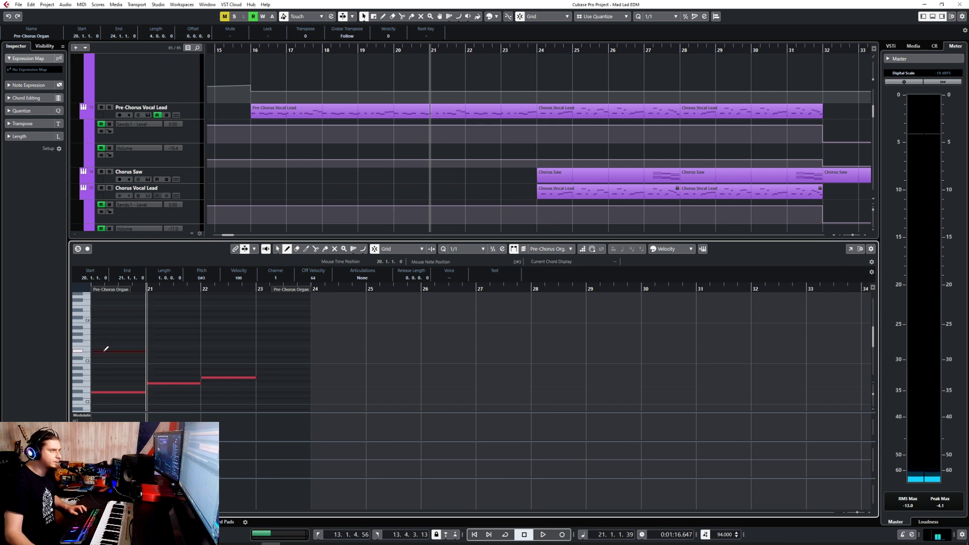
{"action": "left_click", "coordinate": [170, 342]}
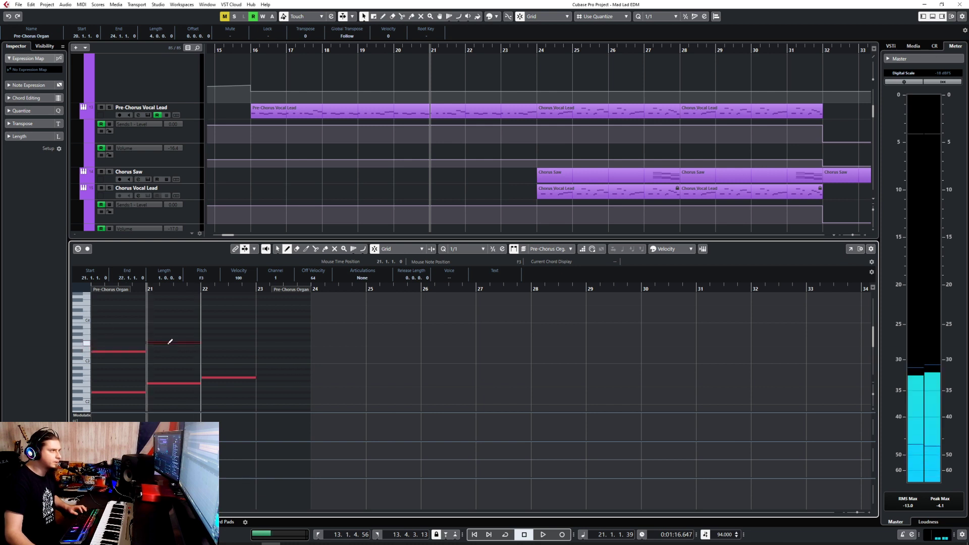
{"action": "left_click", "coordinate": [217, 336]}
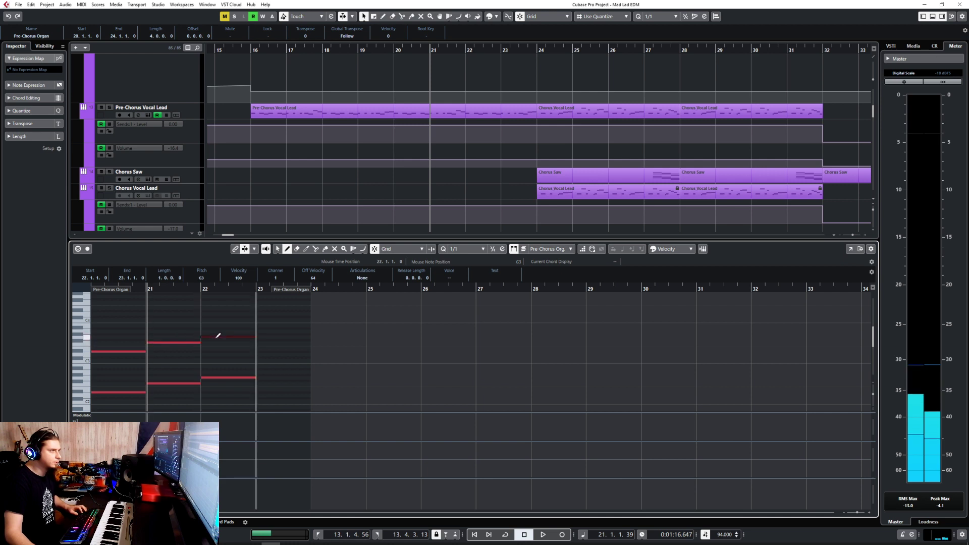
- Add whole-bar upper notes A#3, A3 and A#3 on bars 20 to 22, plus a single D4 on bar 23
{"action": "left_click", "coordinate": [103, 327]}
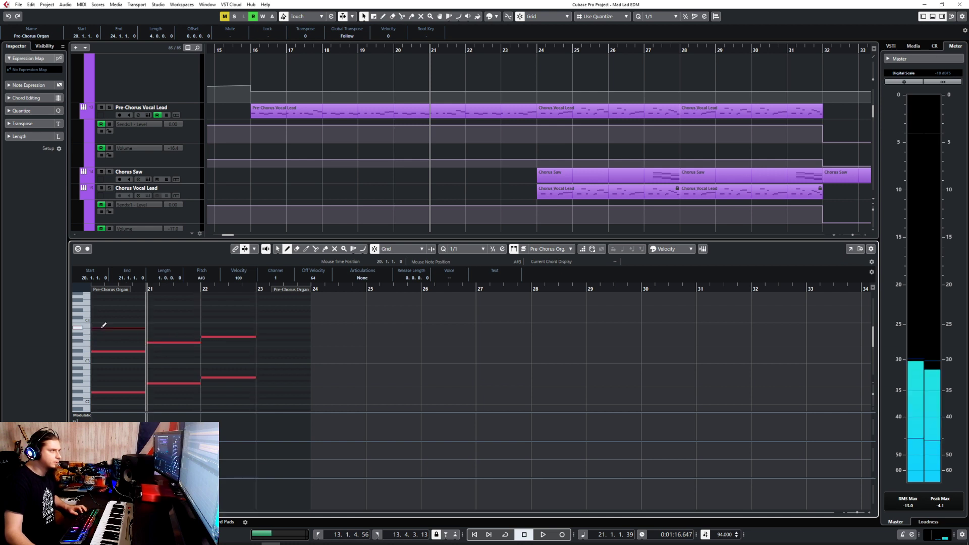
{"action": "left_click", "coordinate": [153, 330]}
{"action": "left_click", "coordinate": [219, 328]}
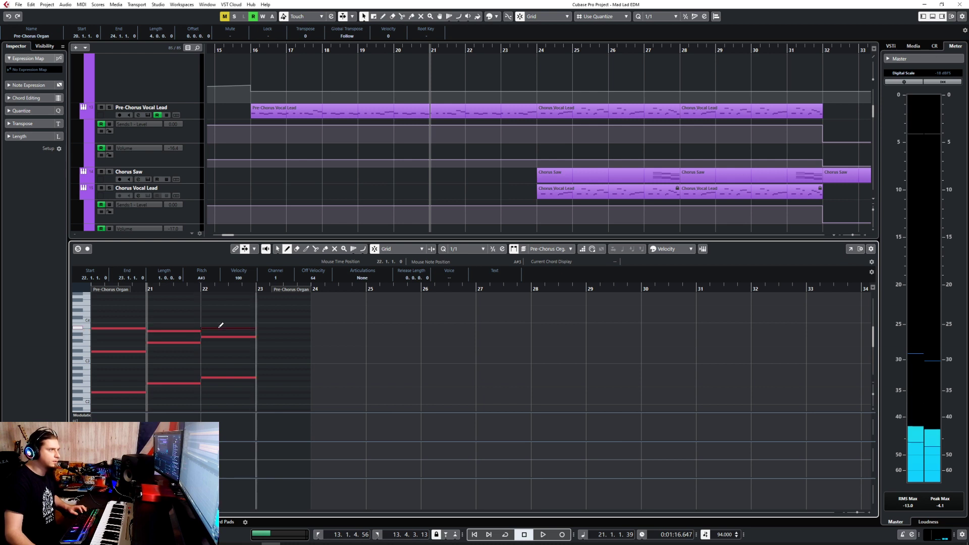
{"action": "left_click", "coordinate": [284, 313]}
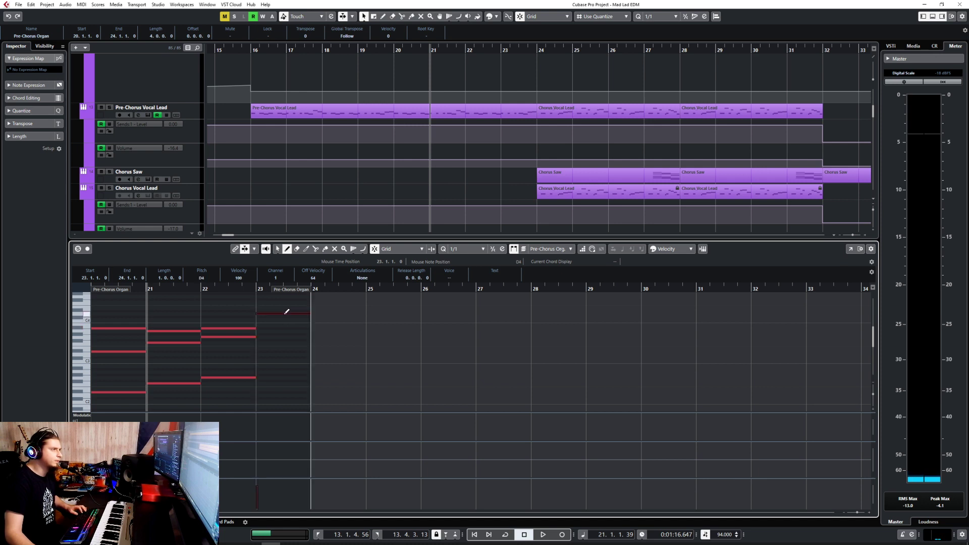
{"action": "key", "text": "1"}
- Play the pre-chorus, close the note editor and set the Pre-Chorus Organ track volume to -10.7 dB
{"action": "scroll", "coordinate": [212, 307], "scroll_direction": "left", "scroll_amount": 3}
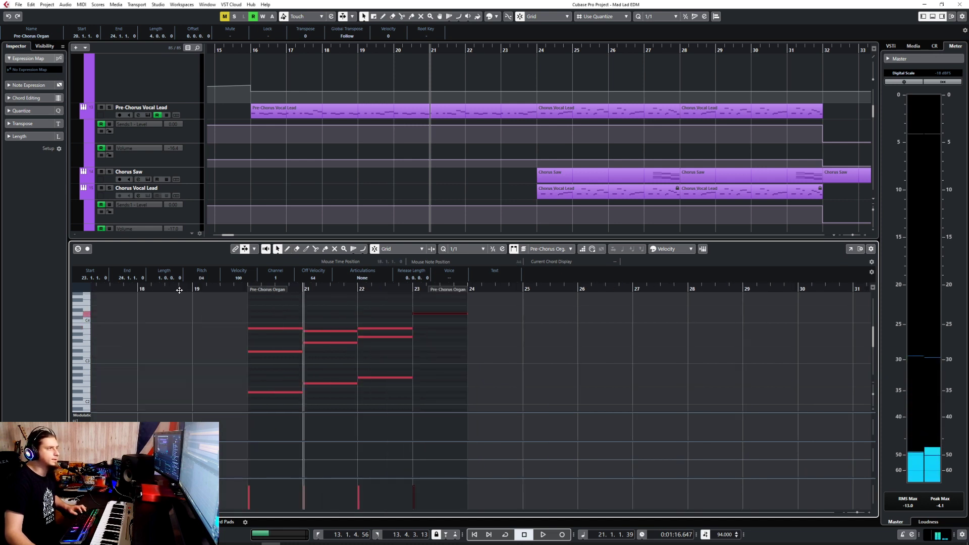
{"action": "key", "text": "space"}
{"action": "key", "text": "ctrl+e"}
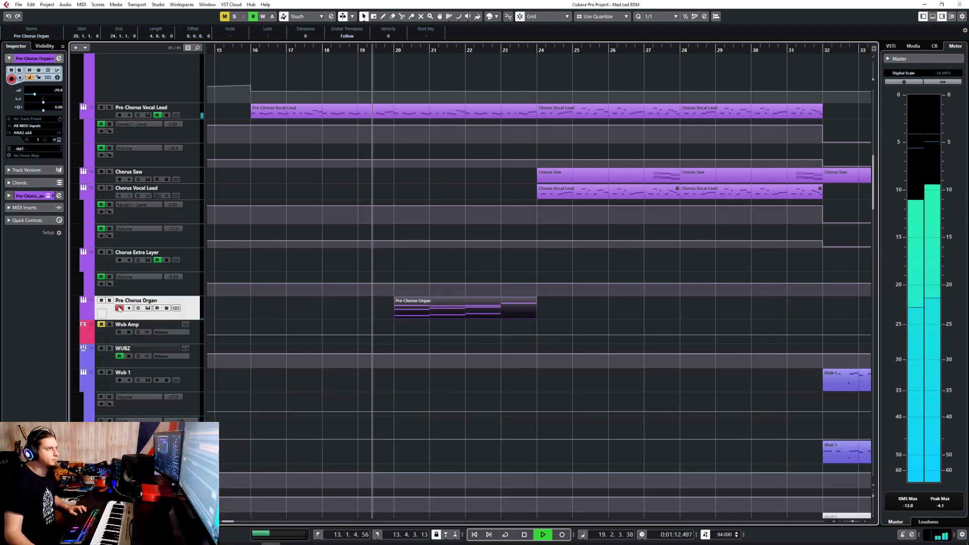
{"action": "left_click_drag", "start_coordinate": [39, 96], "coordinate": [45, 97]}
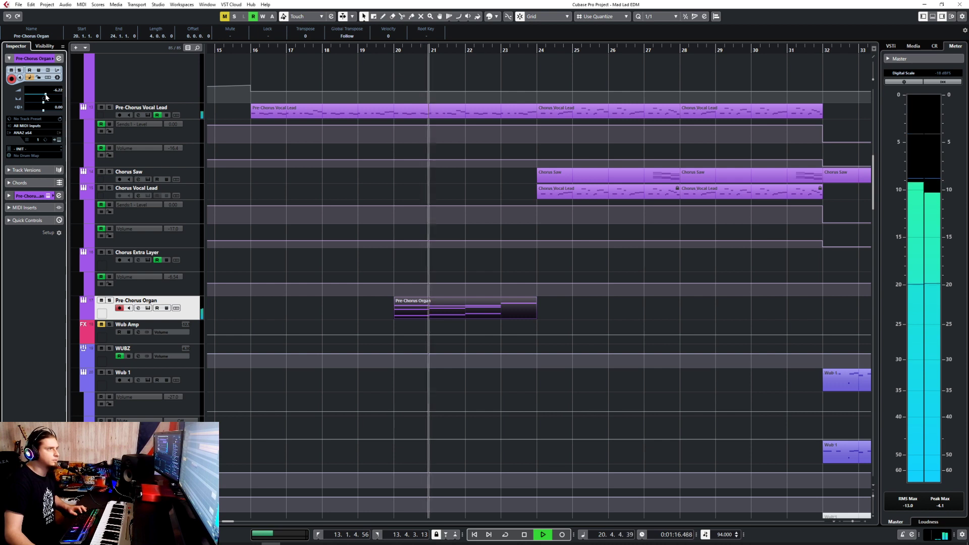
{"action": "left_click_drag", "start_coordinate": [46, 97], "coordinate": [42, 98]}
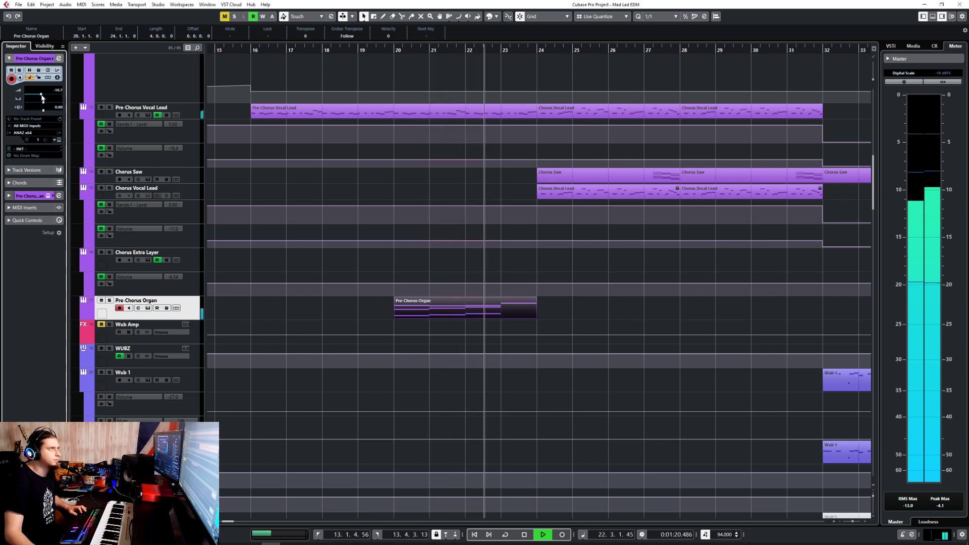
- Stop playback and examine the notes of the Piano part covering bars 16 to 24
{"action": "left_click", "coordinate": [433, 313]}
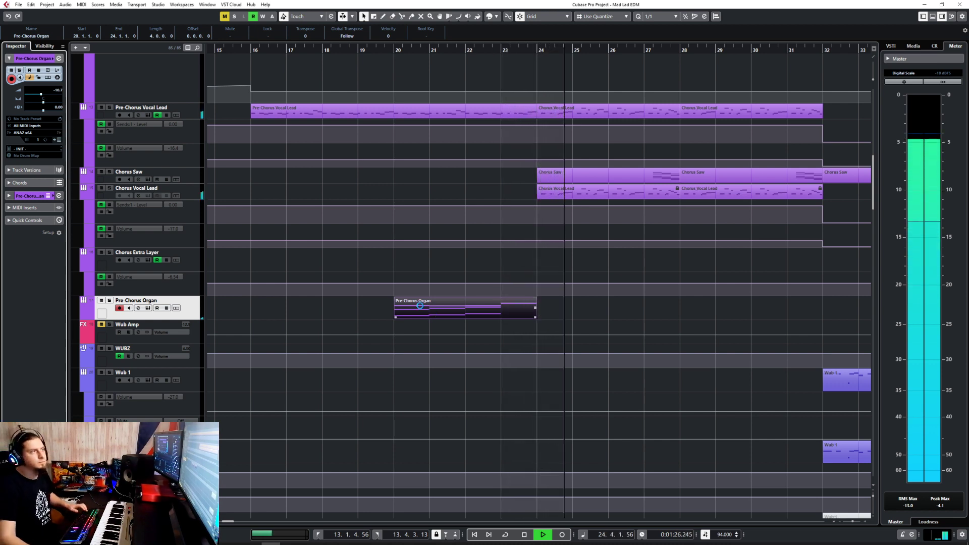
{"action": "scroll", "coordinate": [463, 277], "scroll_direction": "up", "scroll_amount": 3}
{"action": "scroll", "coordinate": [463, 271], "scroll_direction": "down", "scroll_amount": 5}
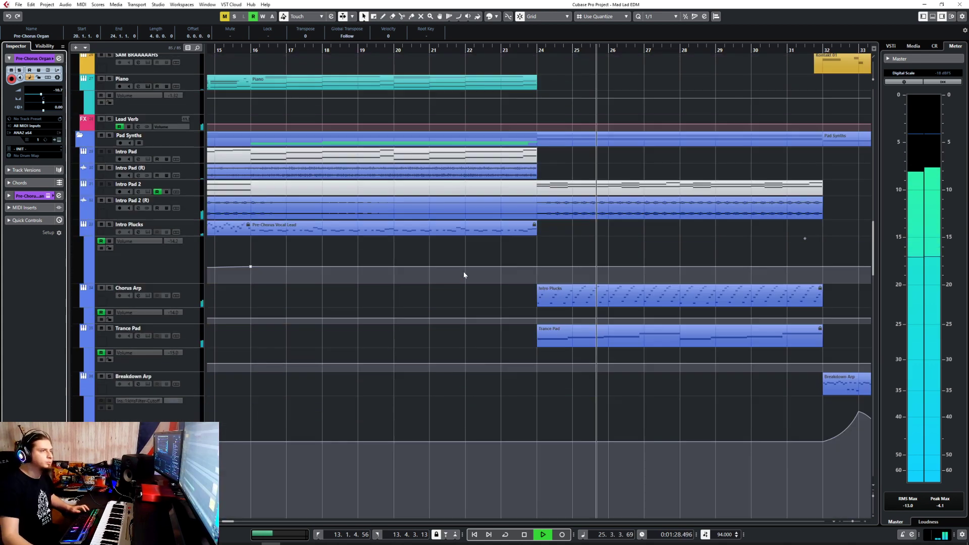
{"action": "key", "text": "space"}
{"action": "double_click", "coordinate": [512, 81]}
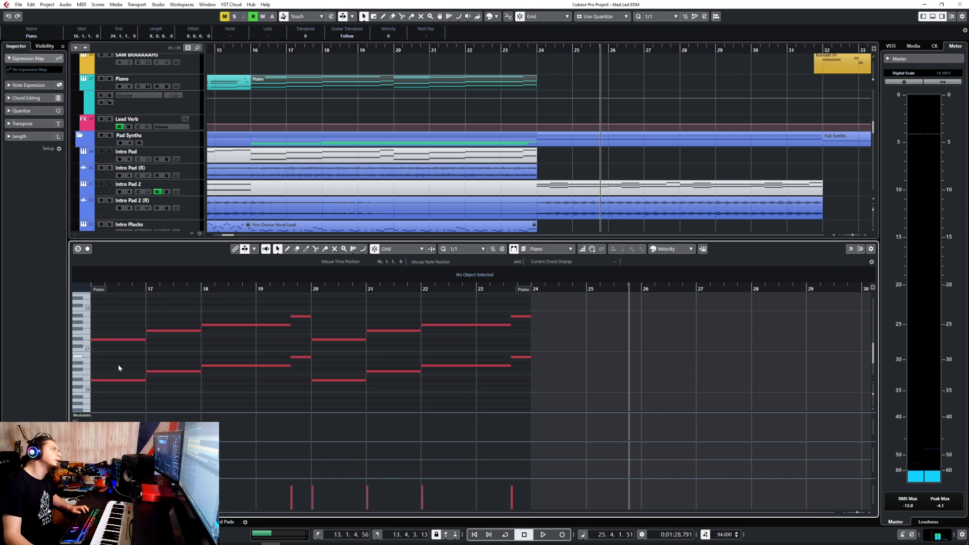
{"action": "key", "text": "Return"}
- Open the Pre-Chorus Organ part at bars 20 to 24 for note editing again
{"action": "scroll", "coordinate": [585, 295], "scroll_direction": "up", "scroll_amount": 4}
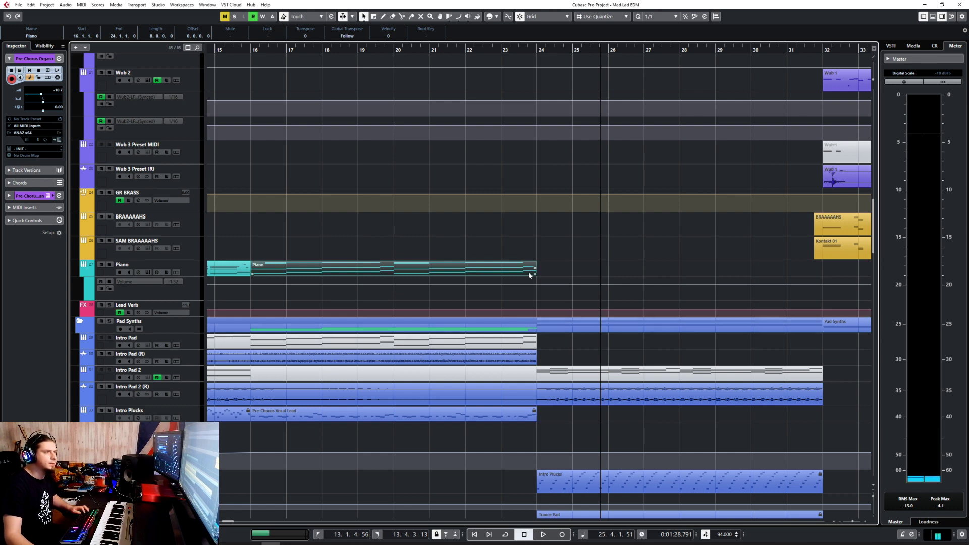
{"action": "scroll", "coordinate": [529, 272], "scroll_direction": "up", "scroll_amount": 5}
{"action": "left_click", "coordinate": [484, 215]}
{"action": "key", "text": "Return"}
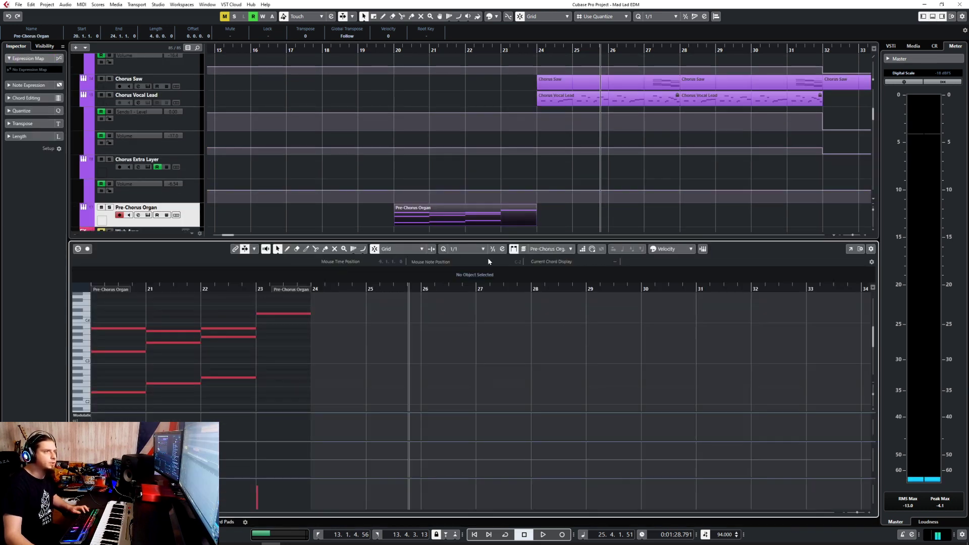
- Try the bar 23 organ note a semitone lower, at C#4, and play the section from bar 22
{"action": "left_click", "coordinate": [89, 313]}
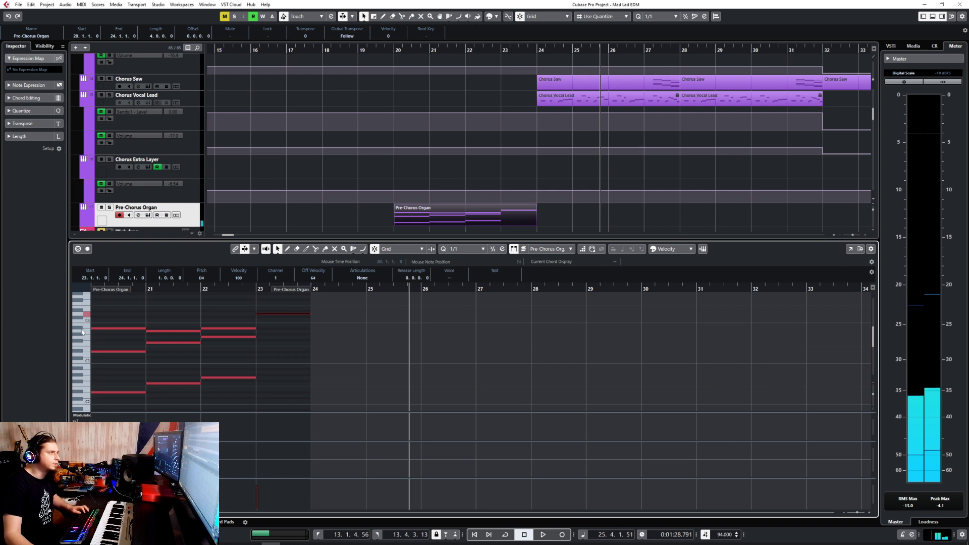
{"action": "key", "text": "Down"}
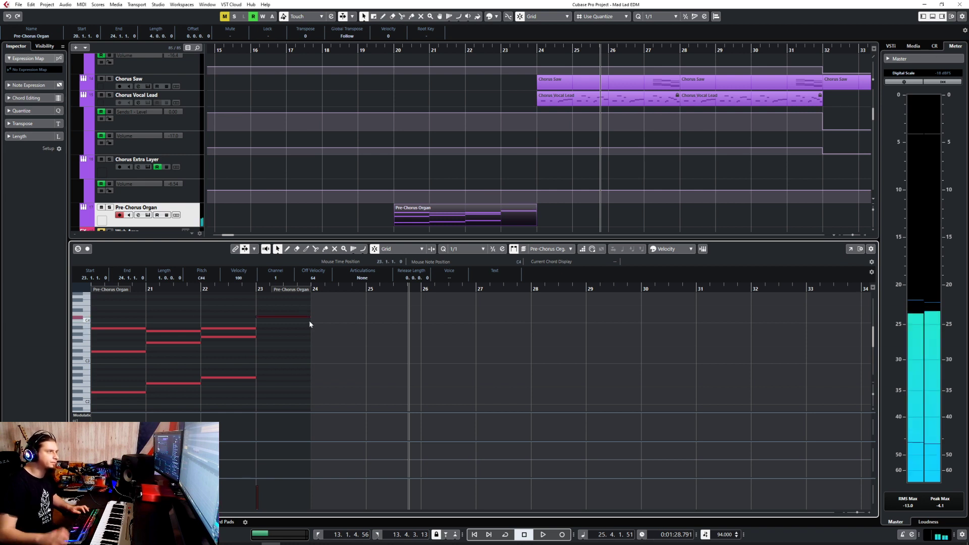
{"action": "scroll", "coordinate": [309, 322], "scroll_direction": "left", "scroll_amount": 3}
{"action": "left_click", "coordinate": [353, 286]}
{"action": "key", "text": "space"}
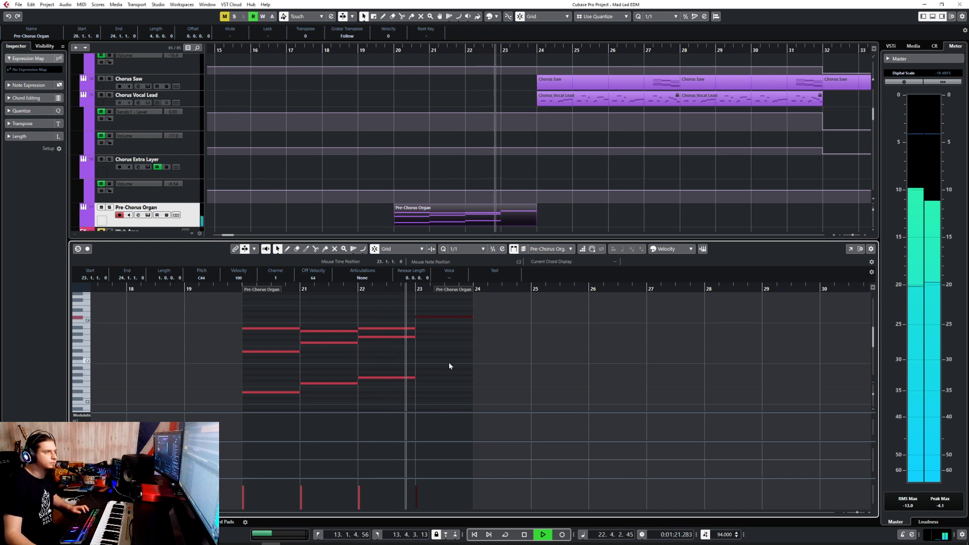
{"action": "key", "text": "space"}
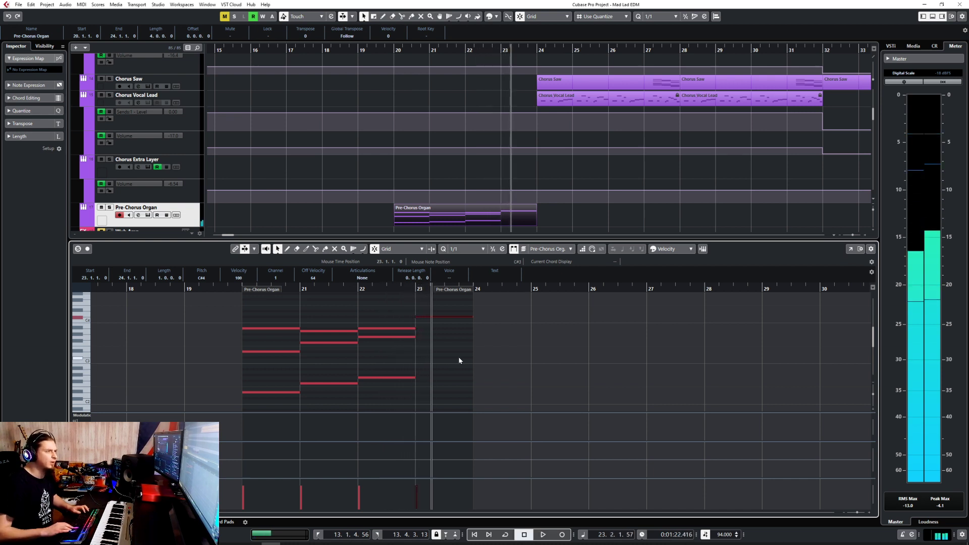
- Raise the bar 23 organ note a semitone to D4 and play the section again
{"action": "key", "text": "Up"}
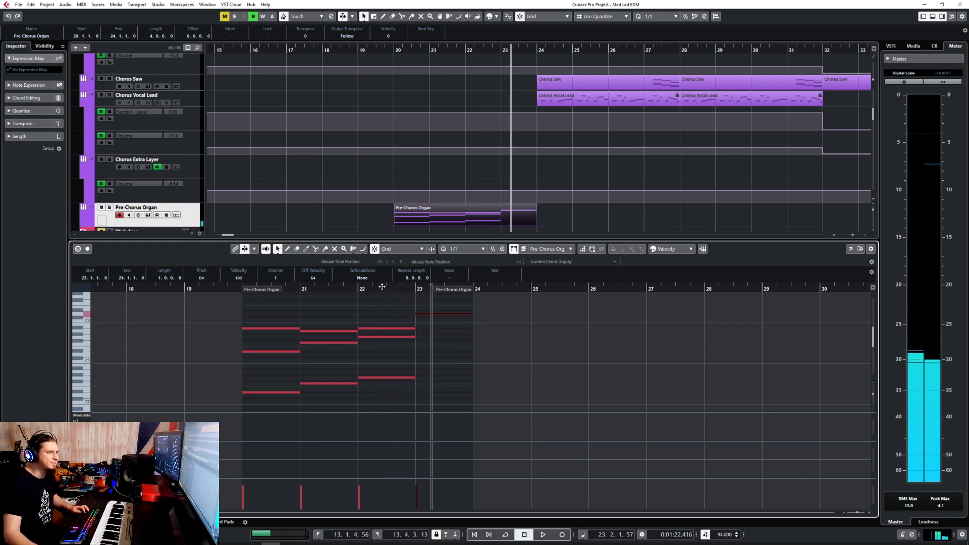
{"action": "key", "text": "space"}
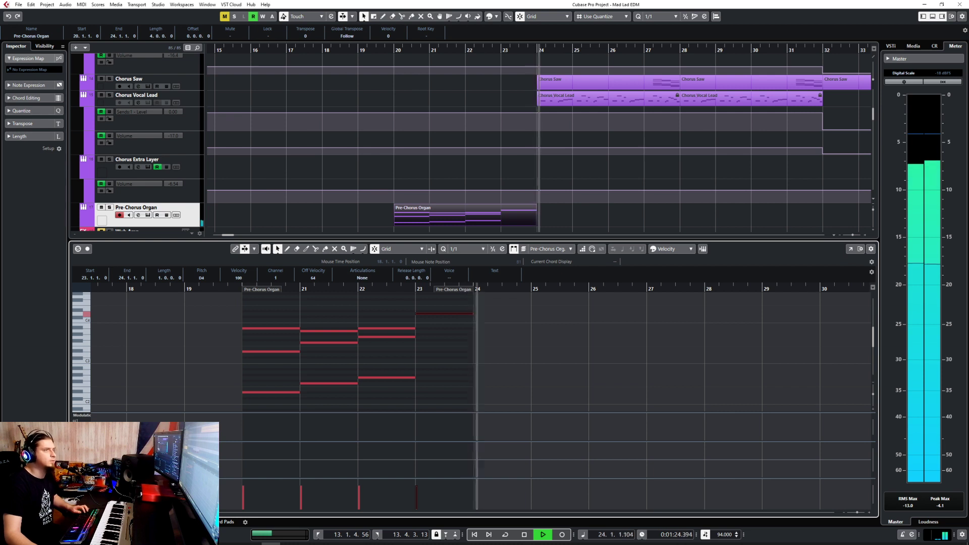
{"action": "key", "text": "space"}
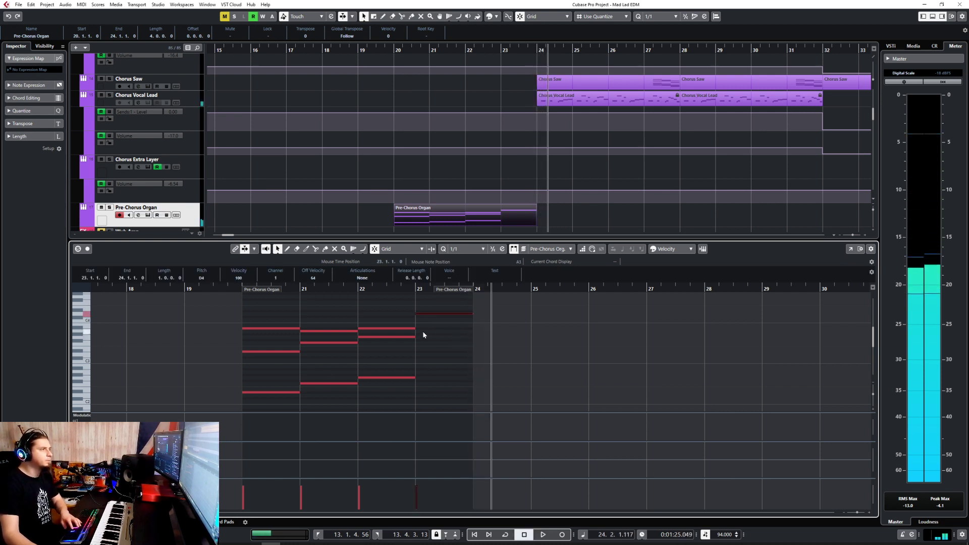
- Delete the D4 note on bar 23 and draw a whole-bar A#4 note in its place
{"action": "key", "text": "Delete"}
{"action": "scroll", "coordinate": [424, 329], "scroll_direction": "up", "scroll_amount": 2}
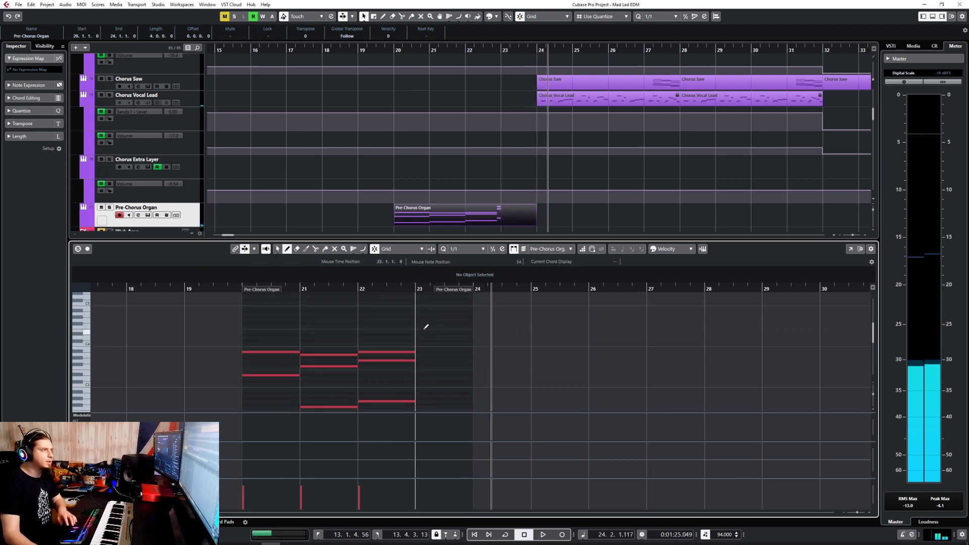
{"action": "left_click", "coordinate": [425, 311]}
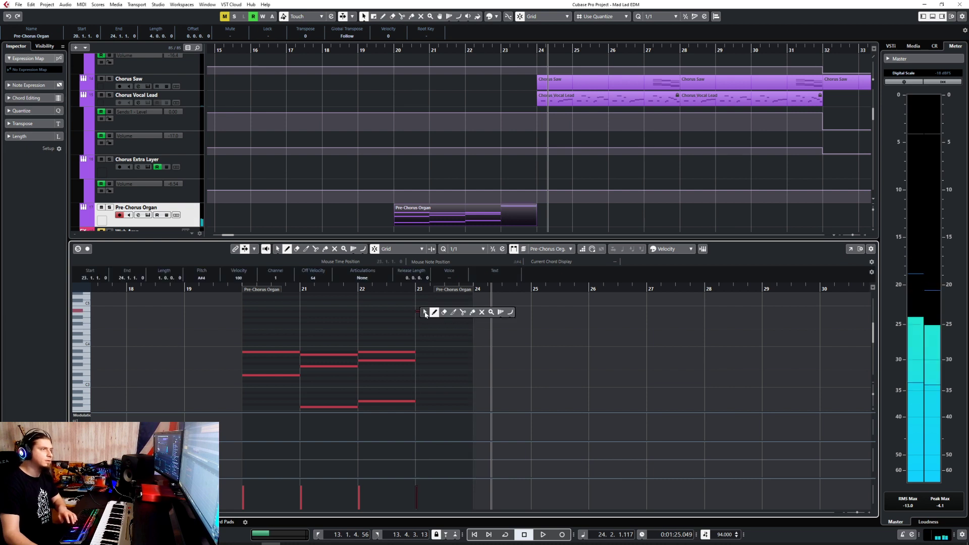
{"action": "key", "text": "1"}
- Play the part, set the quantize grid to 1/8 and shorten the bar 23 A#4 to an eighth note
{"action": "key", "text": "space"}
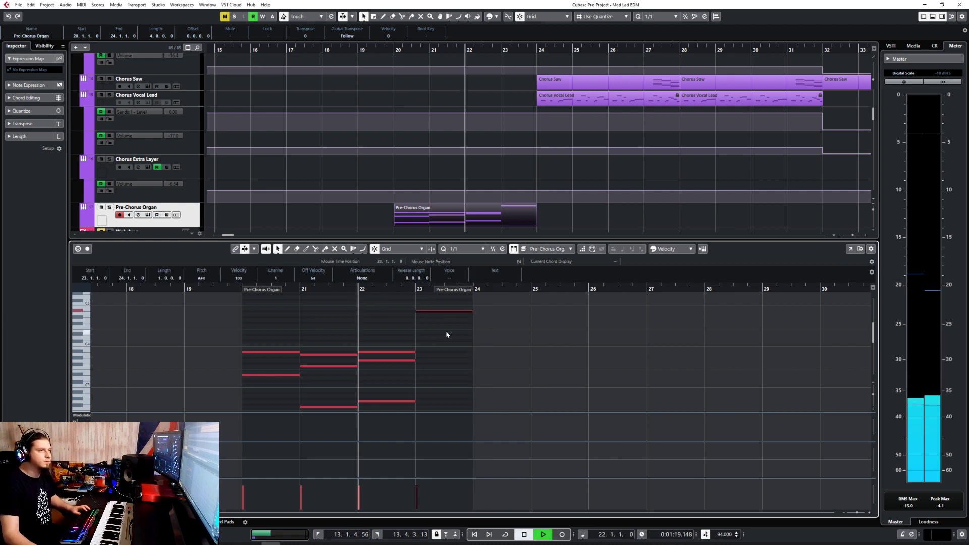
{"action": "left_click", "coordinate": [470, 249]}
{"action": "left_click", "coordinate": [474, 282]}
{"action": "key", "text": "h"}
{"action": "key", "text": "h"}
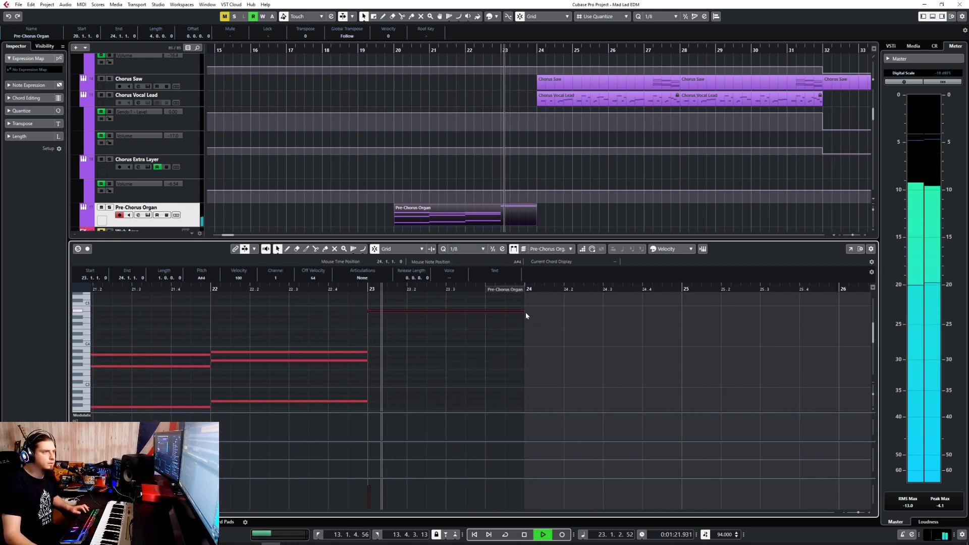
{"action": "left_click_drag", "start_coordinate": [523, 311], "coordinate": [389, 312]}
- Try extra eighth-note A#4 hits at 23.2.3 and 23.3.3, play them back and delete both
{"action": "right_click", "coordinate": [410, 312]}
{"action": "left_click", "coordinate": [425, 318]}
{"action": "key", "text": "space"}
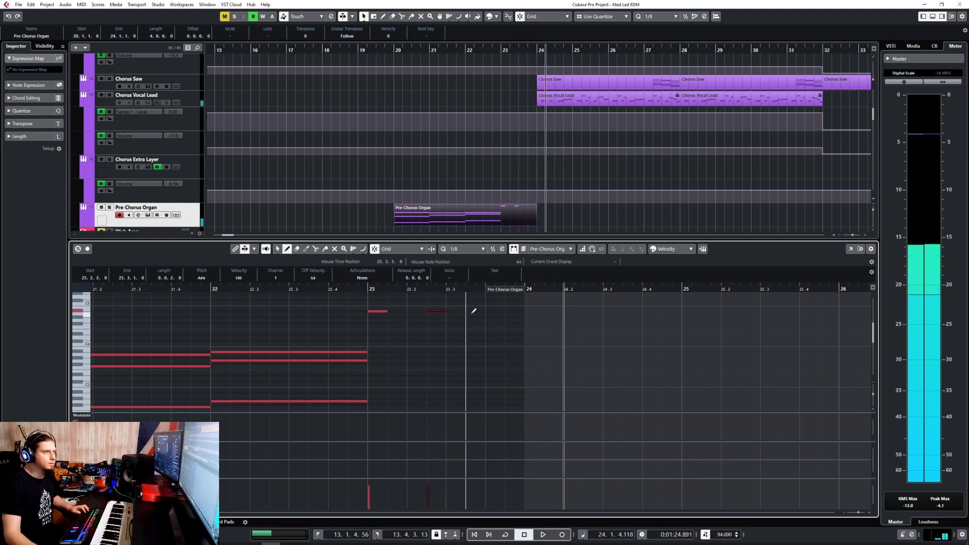
{"action": "left_click", "coordinate": [340, 287]}
{"action": "key", "text": "space"}
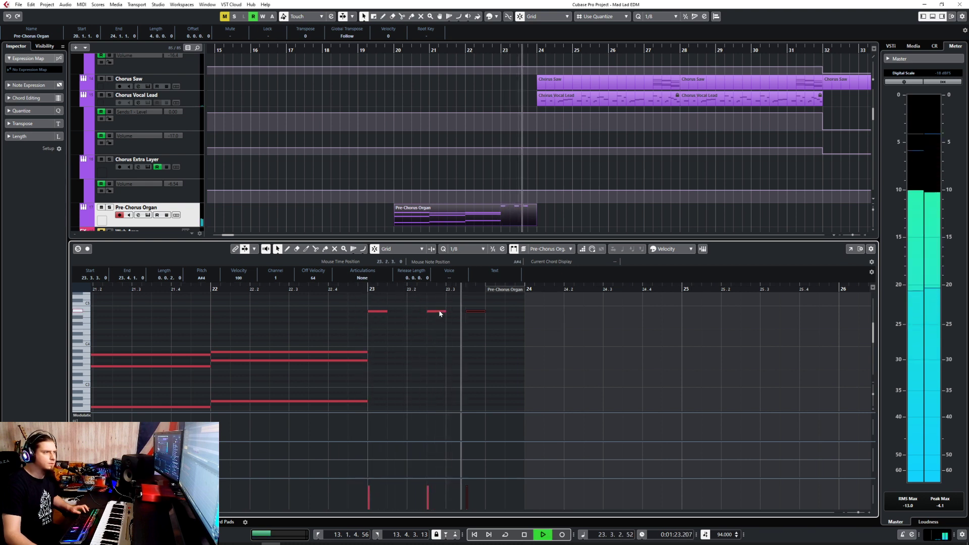
{"action": "left_click_drag", "start_coordinate": [427, 298], "coordinate": [487, 330]}
{"action": "key", "text": "Delete"}
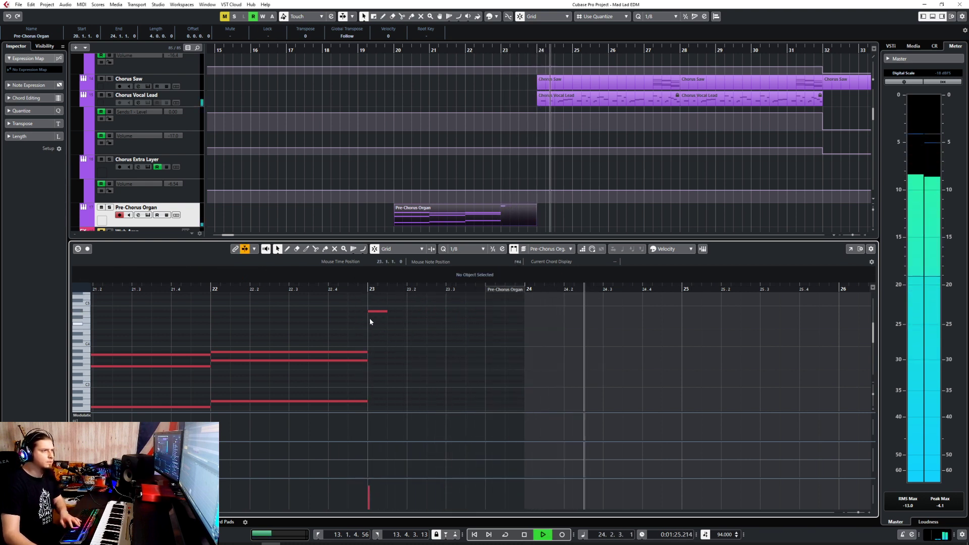
- Close the note editor, play the pre-chorus from bar 19 and raise the organ track's volume to -9.45
{"action": "key", "text": "space"}
{"action": "key", "text": "ctrl+e"}
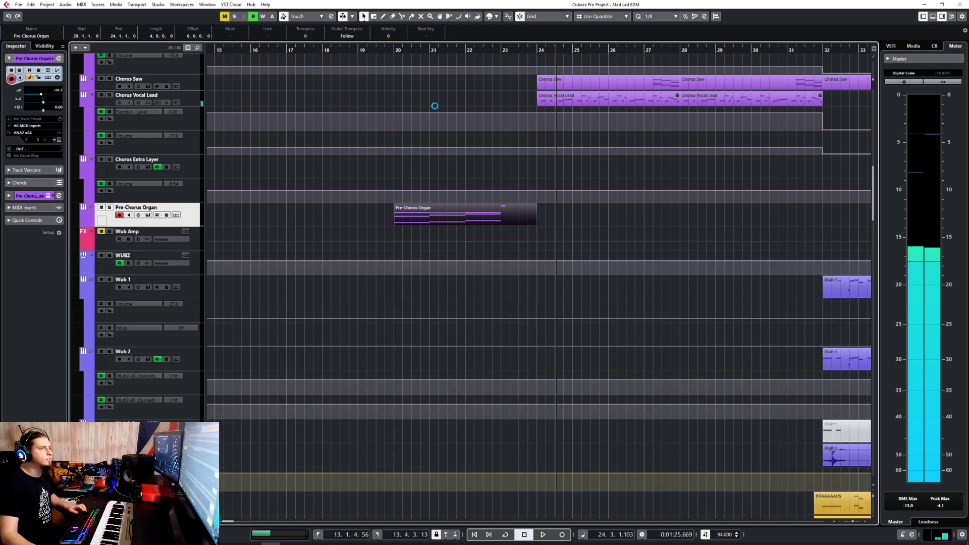
{"action": "left_click", "coordinate": [356, 49]}
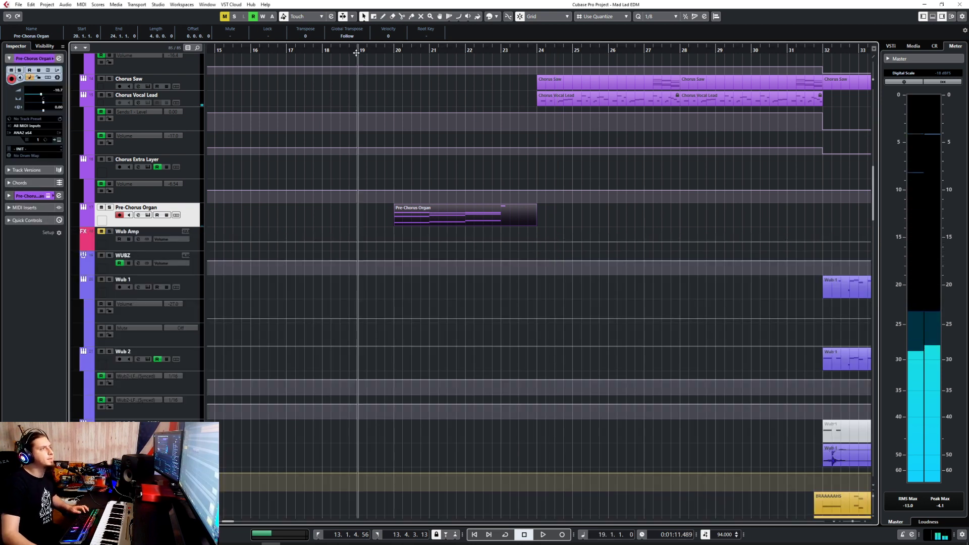
{"action": "left_click", "coordinate": [58, 140]}
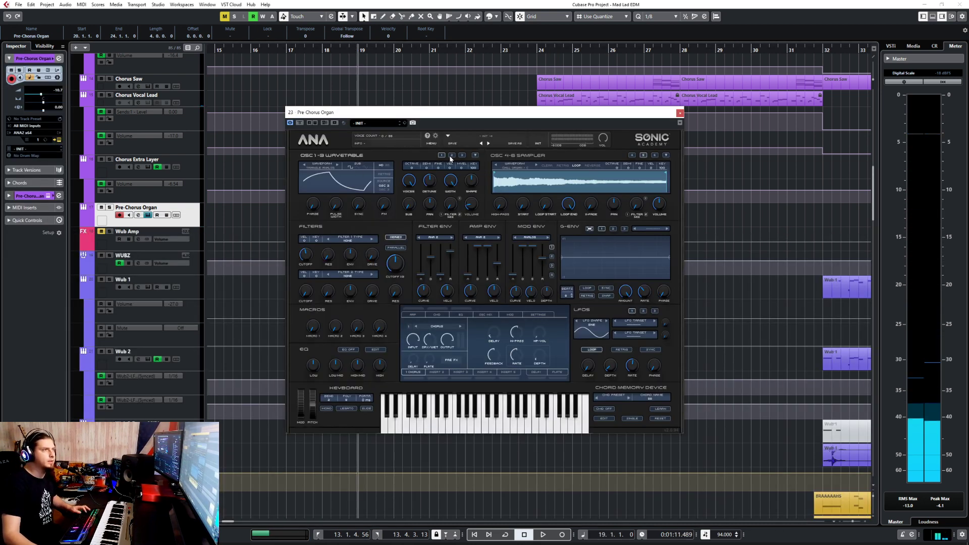
{"action": "left_click", "coordinate": [679, 113]}
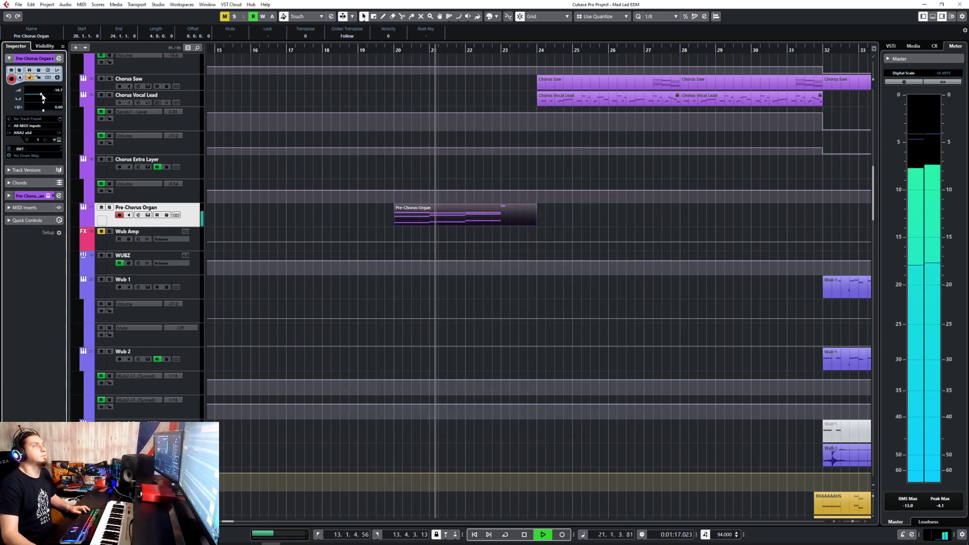
{"action": "mouse_move", "coordinate": [42, 97]}
{"action": "left_mouse_down"}
{"action": "mouse_move", "coordinate": [33, 95]}
{"action": "mouse_move", "coordinate": [43, 94]}
{"action": "left_mouse_up"}
- Open the organ part, stop playback and undo the last note edits, including the A#4 hit on bar 23
{"action": "left_click", "coordinate": [470, 216]}
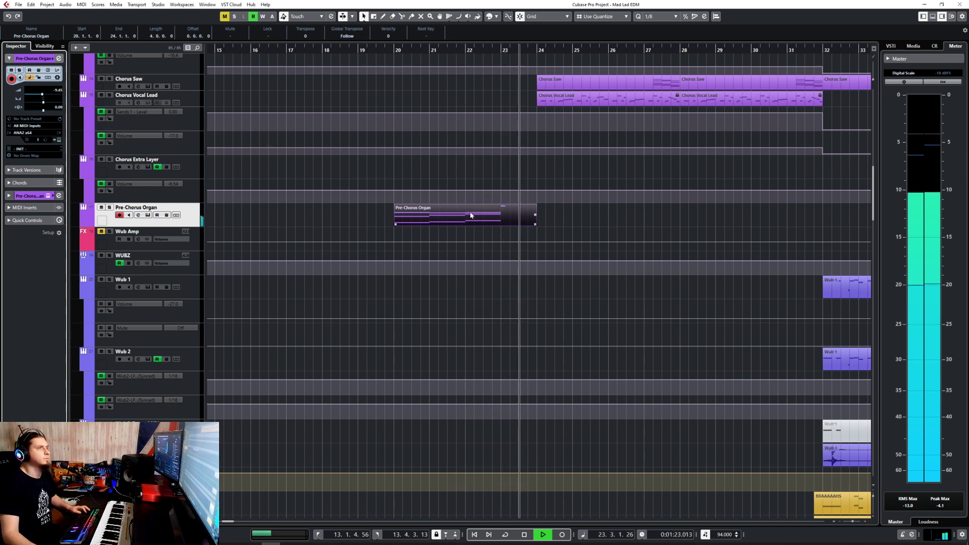
{"action": "double_click", "coordinate": [470, 216]}
{"action": "key", "text": "space"}
{"action": "key", "text": "ctrl+z"}
{"action": "key", "text": "ctrl+z"}
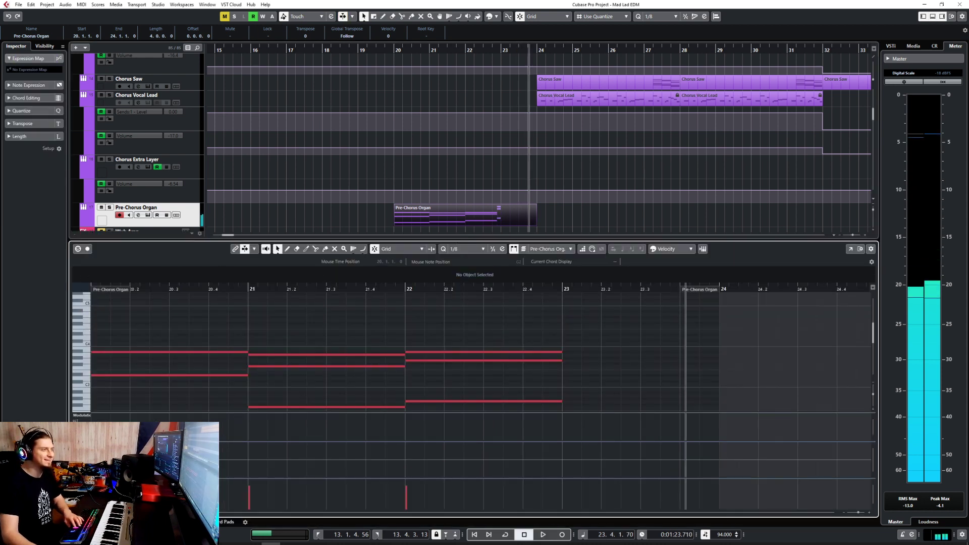
{"action": "key", "text": "ctrl+e"}
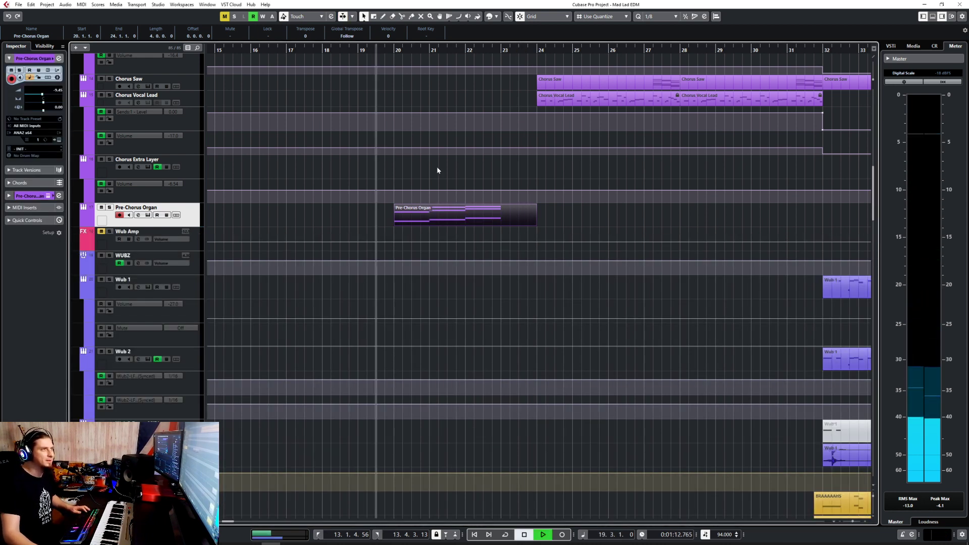
- Play from just after bar 19 and lower the second oscillator in ANA2's oscillator mixer to -22.32 dB
{"action": "left_click", "coordinate": [373, 50]}
{"action": "key", "text": "space"}
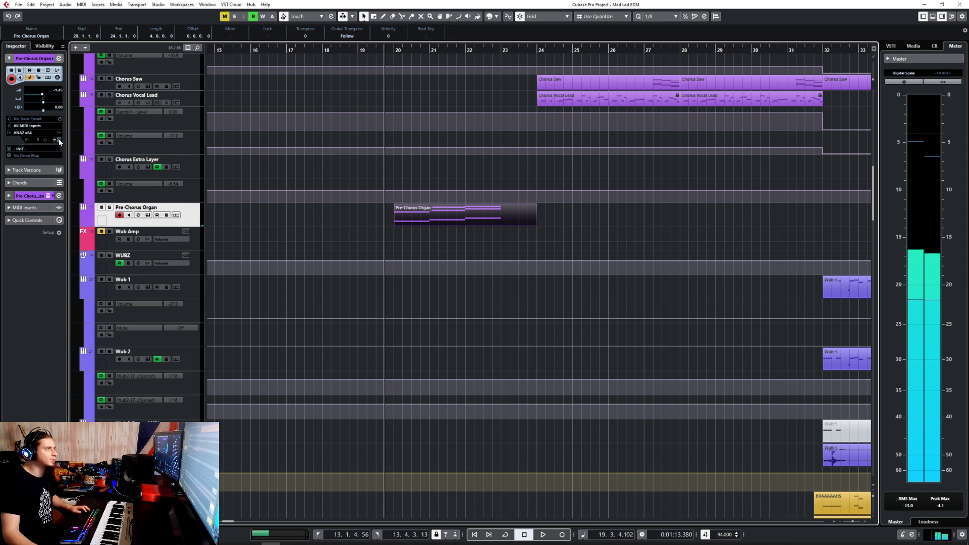
{"action": "left_click", "coordinate": [59, 139]}
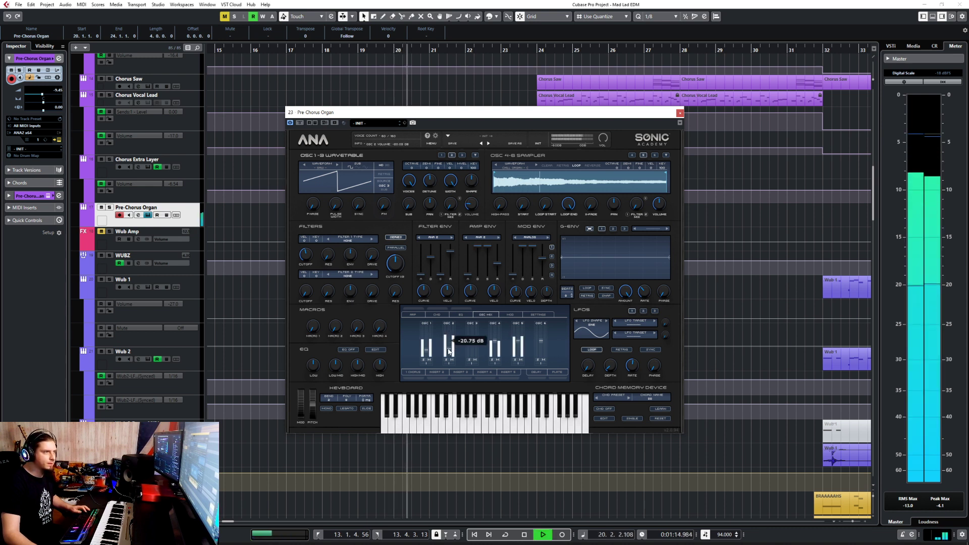
{"action": "left_click_drag", "start_coordinate": [448, 351], "coordinate": [450, 351]}
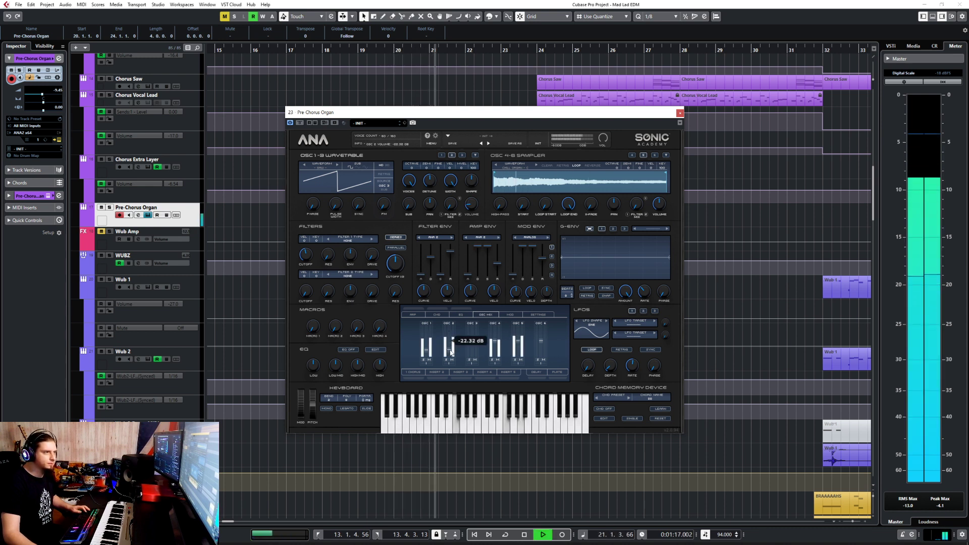
{"action": "left_click", "coordinate": [679, 113]}
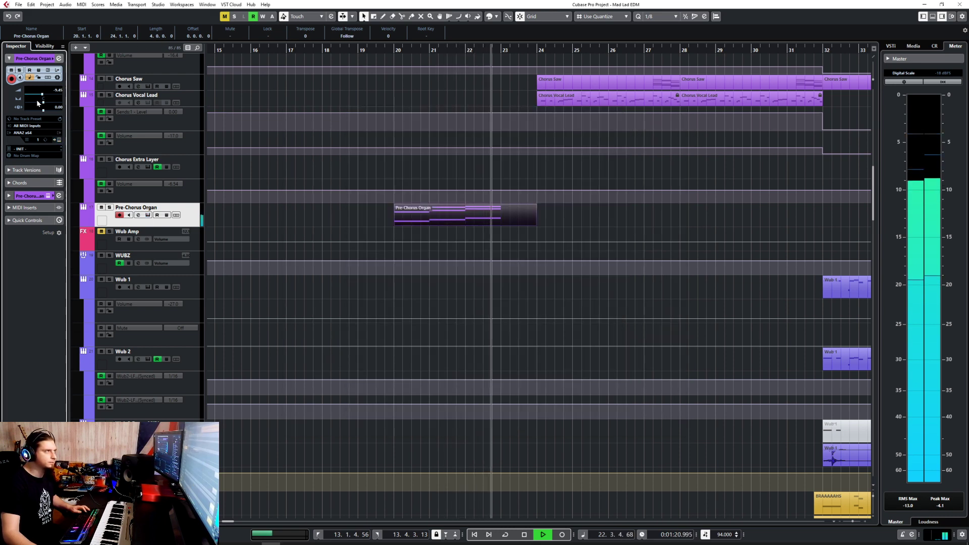
- Raise the Pre-Chorus Organ track's volume to -7.94 and stop playback
{"action": "left_click_drag", "start_coordinate": [42, 97], "coordinate": [44, 99]}
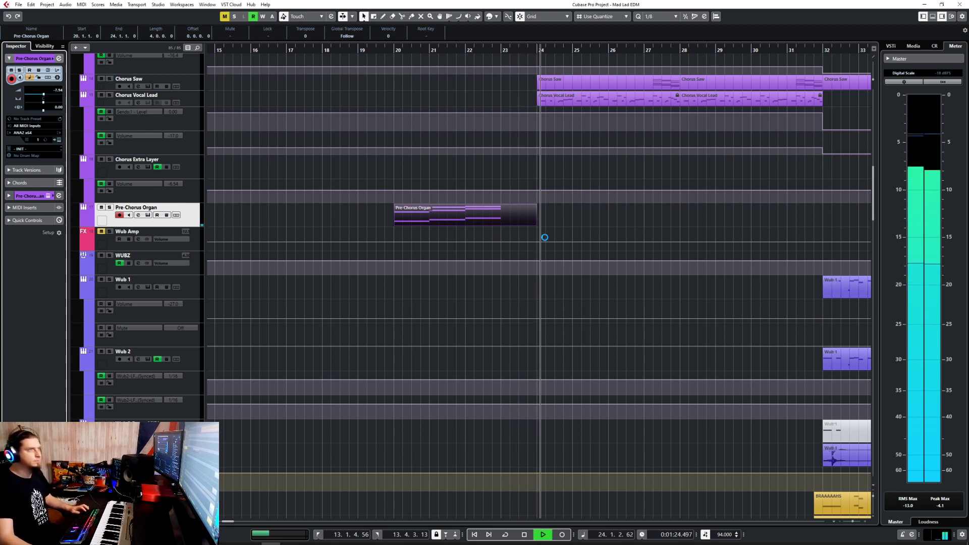
{"action": "key", "text": "space"}
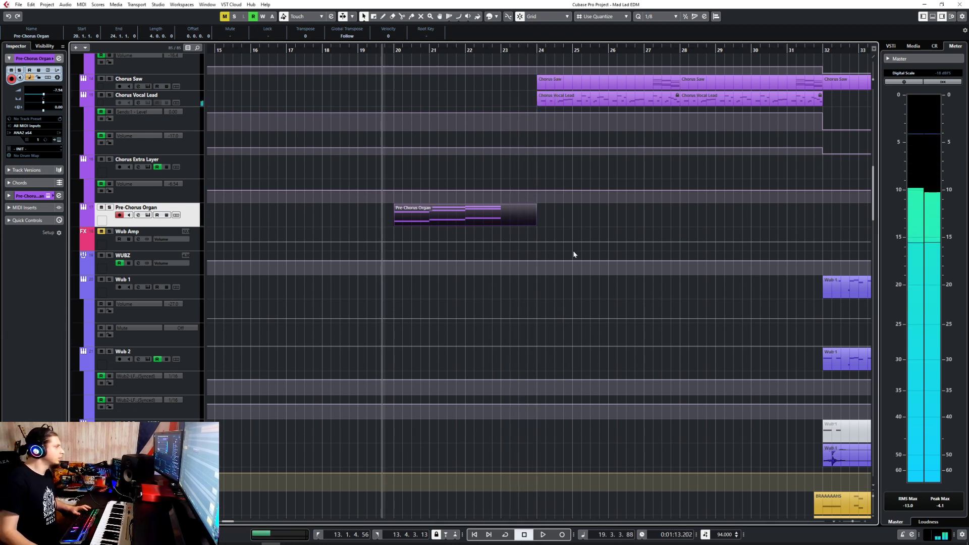
{"action": "left_click", "coordinate": [57, 141]}
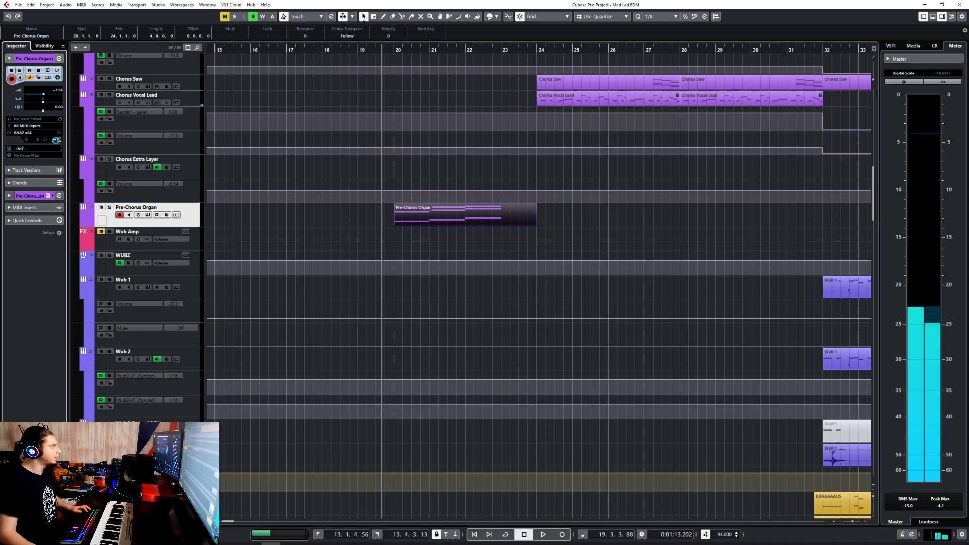
{"action": "left_click", "coordinate": [680, 113]}
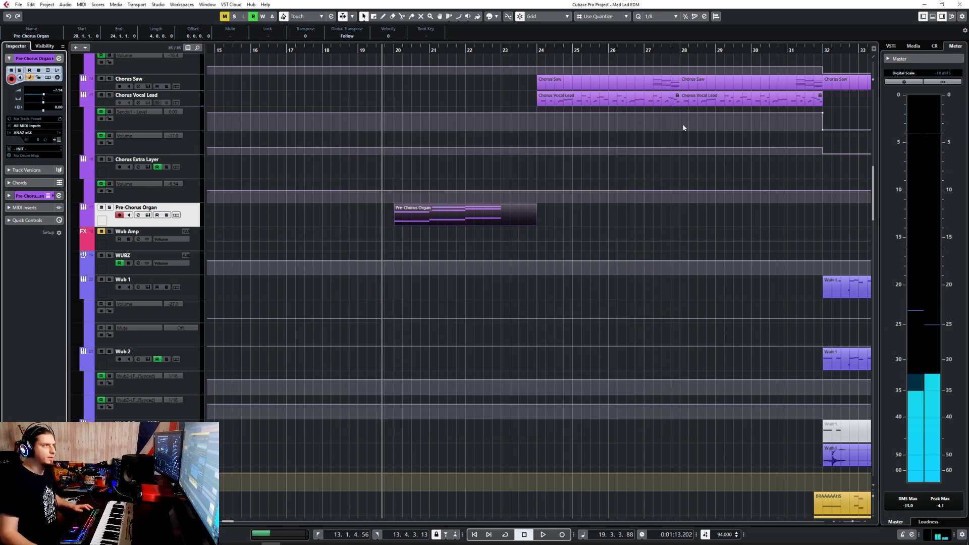
- Insert the Tranceformer effect in the first insert slot of the Pre-Chorus Organ channel
{"action": "key", "text": "F3"}
{"action": "left_click", "coordinate": [380, 202]}
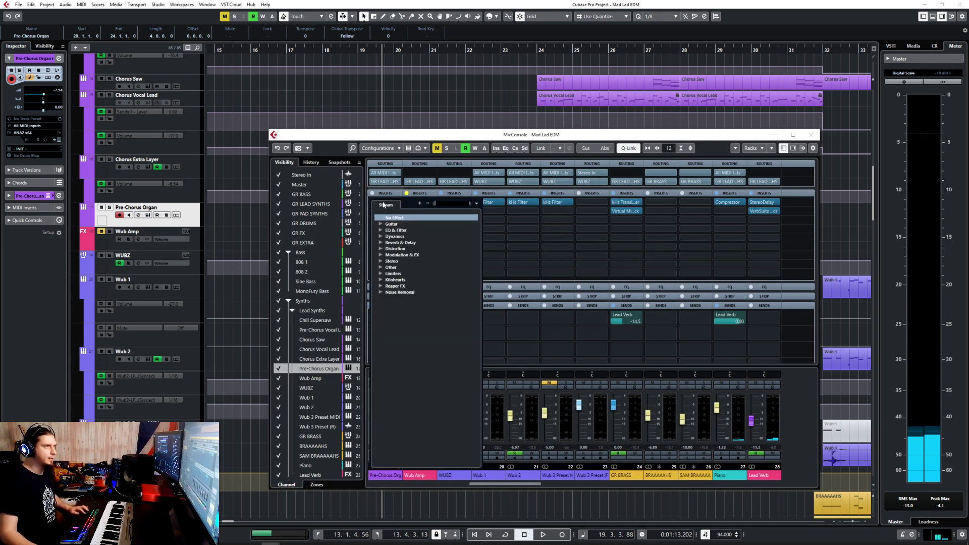
{"action": "type", "text": "trance"}
{"action": "key", "text": "Return"}
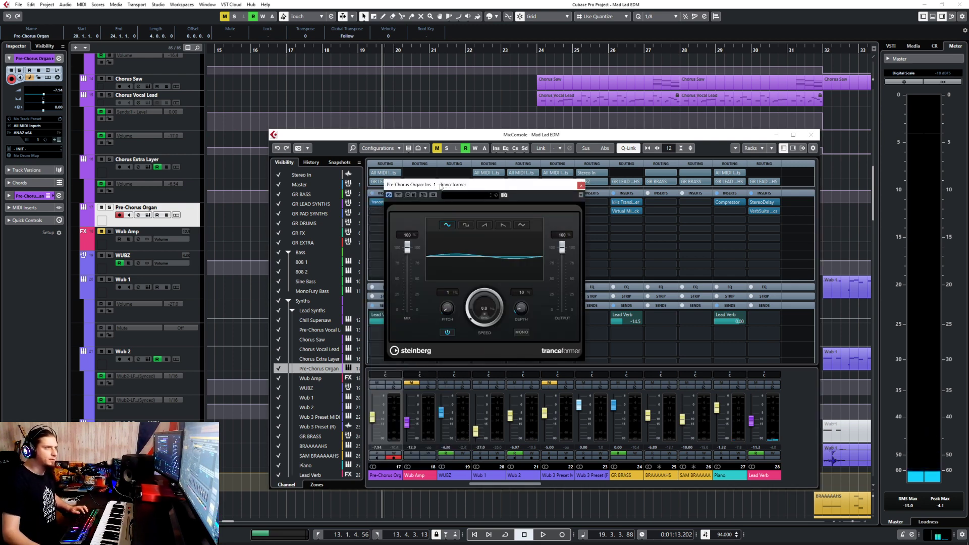
{"action": "left_click_drag", "start_coordinate": [440, 187], "coordinate": [574, 200]}
- Replace the organ channel's Tranceformer with kHs Trance Gate, discarding the old effect's changes
{"action": "left_click", "coordinate": [386, 202]}
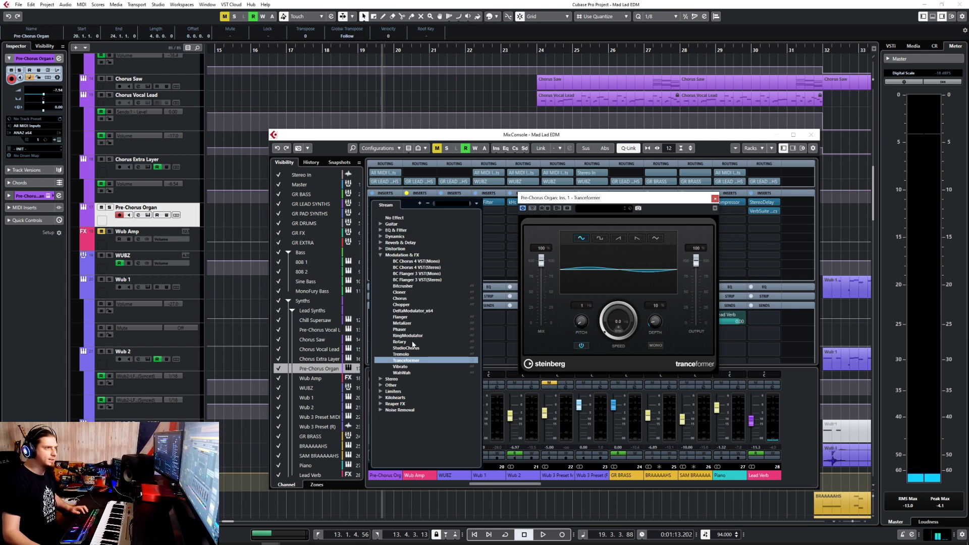
{"action": "type", "text": "trance"}
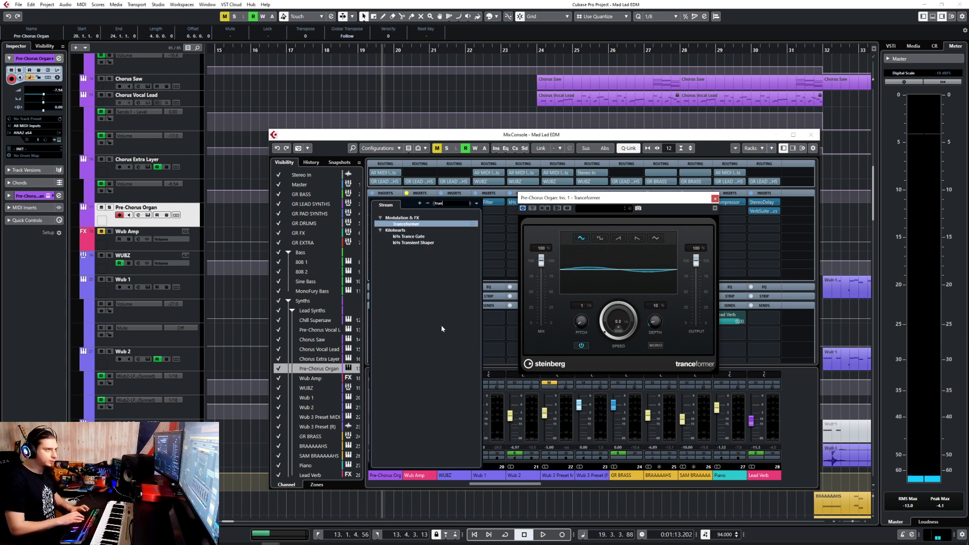
{"action": "left_click", "coordinate": [397, 237]}
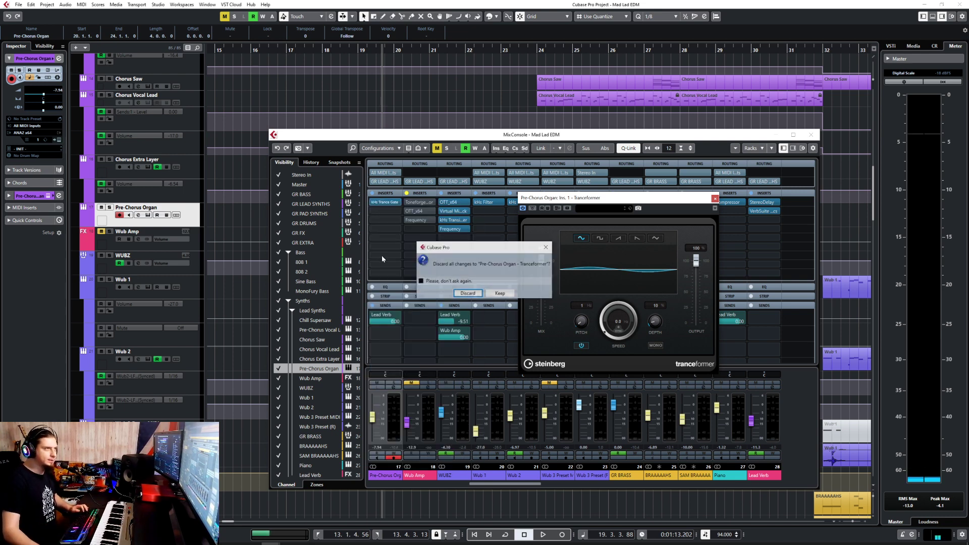
{"action": "left_click", "coordinate": [467, 293]}
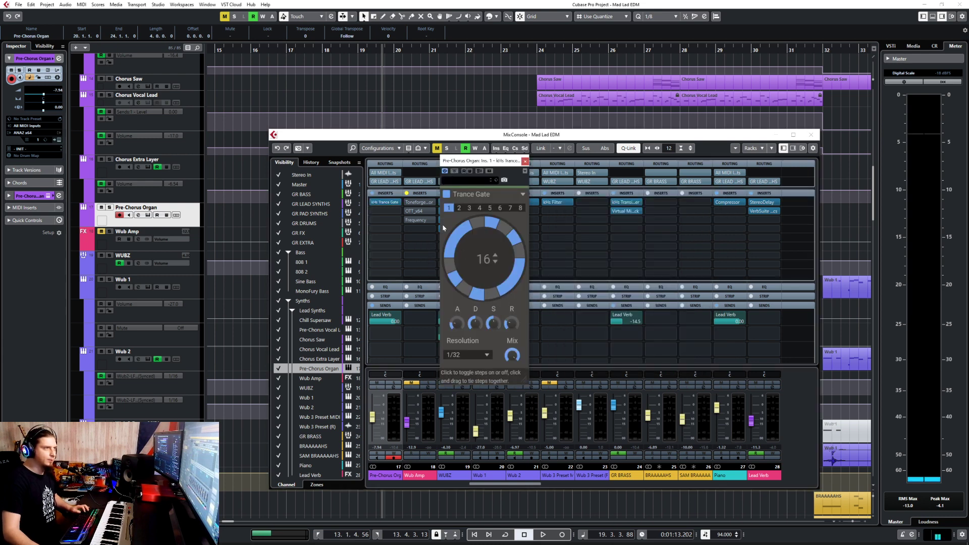
- Play the gated organ from between bars 18 and 19 and close the Trance Gate window
{"action": "left_click", "coordinate": [344, 51]}
{"action": "key", "text": "space"}
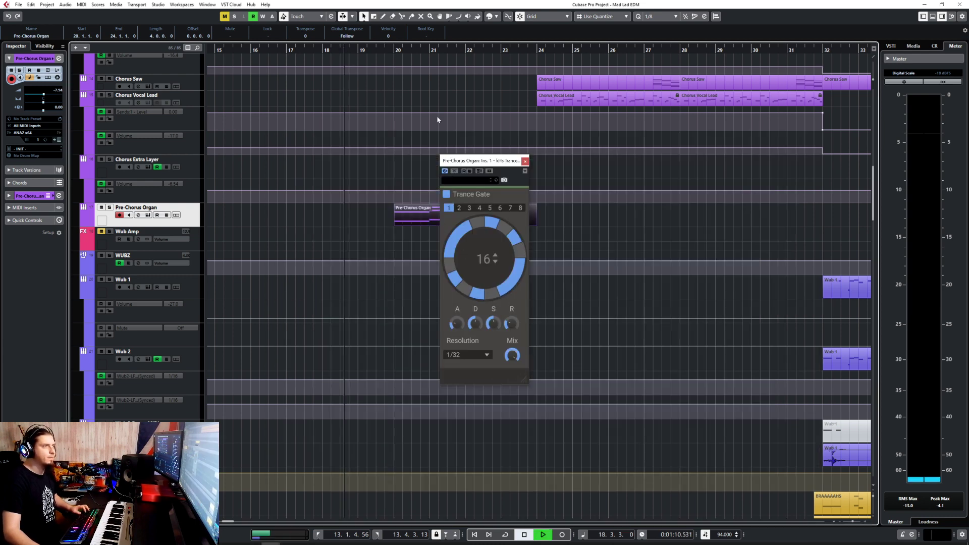
{"action": "left_click", "coordinate": [525, 161]}
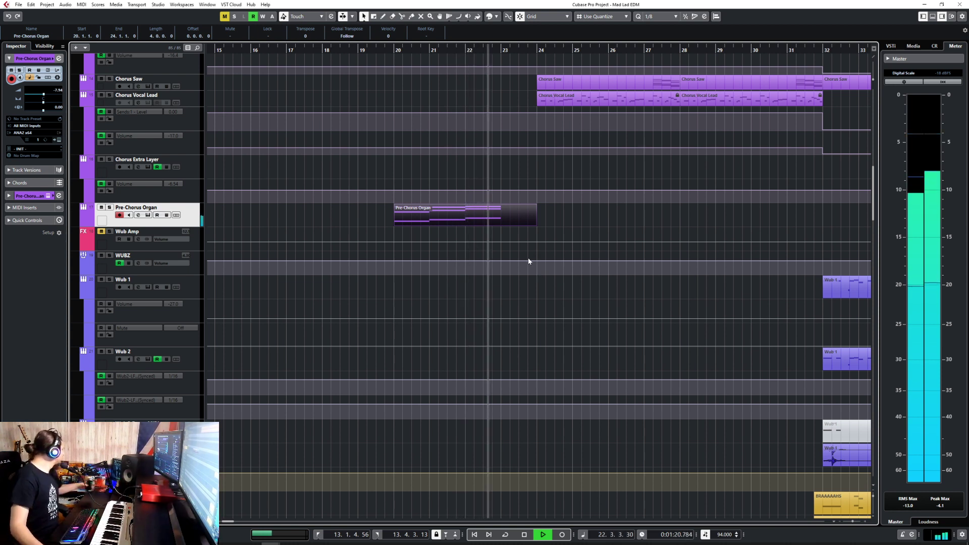
- Open the organ part in the note editor, stop playback, review its notes from bar 20 on and close the editor
{"action": "left_click", "coordinate": [457, 219]}
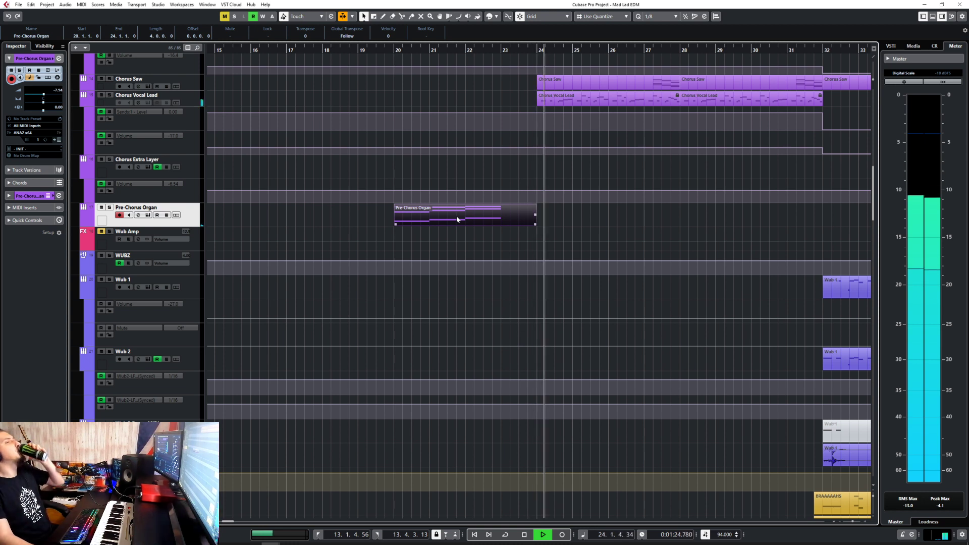
{"action": "double_click", "coordinate": [458, 219]}
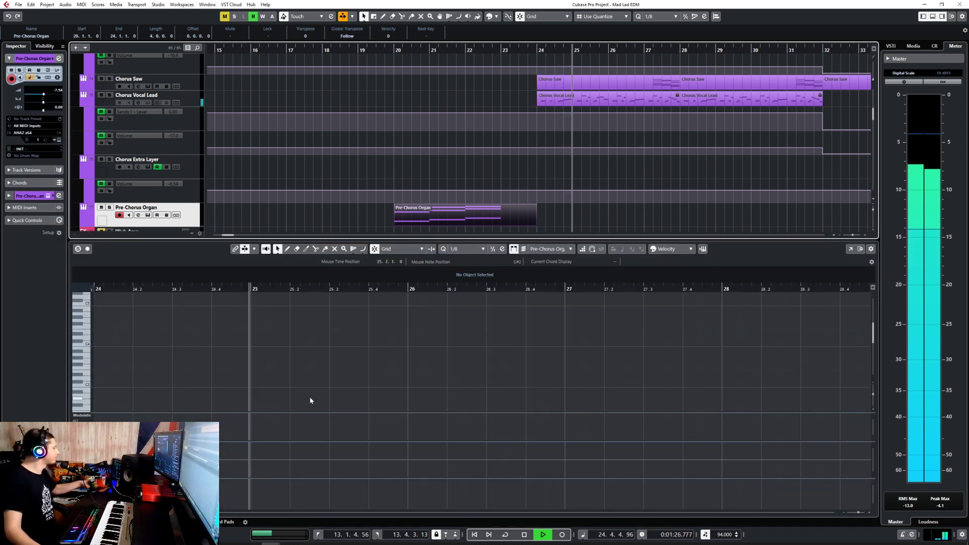
{"action": "key", "text": "space"}
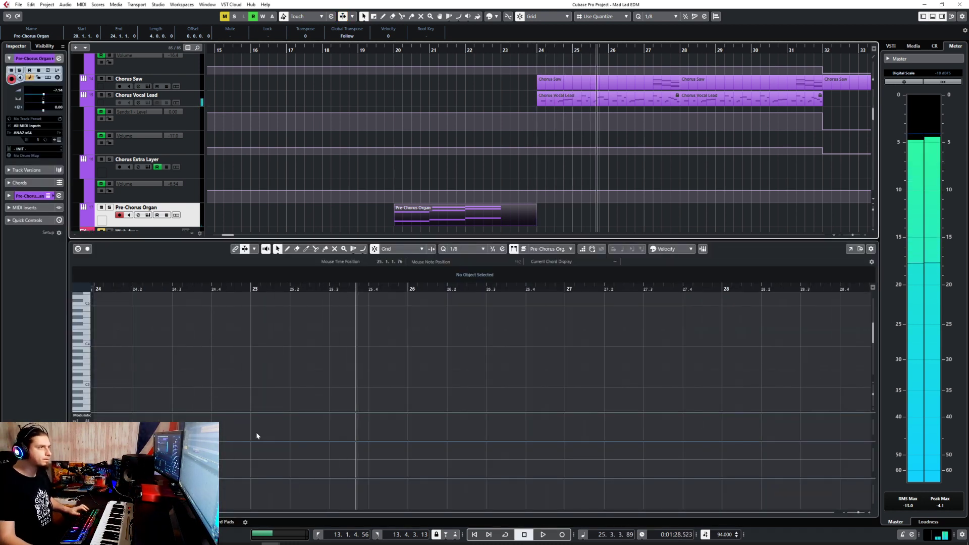
{"action": "scroll", "coordinate": [256, 395], "scroll_direction": "down", "scroll_amount": 3}
{"action": "scroll", "coordinate": [345, 381], "scroll_direction": "up", "scroll_amount": 2}
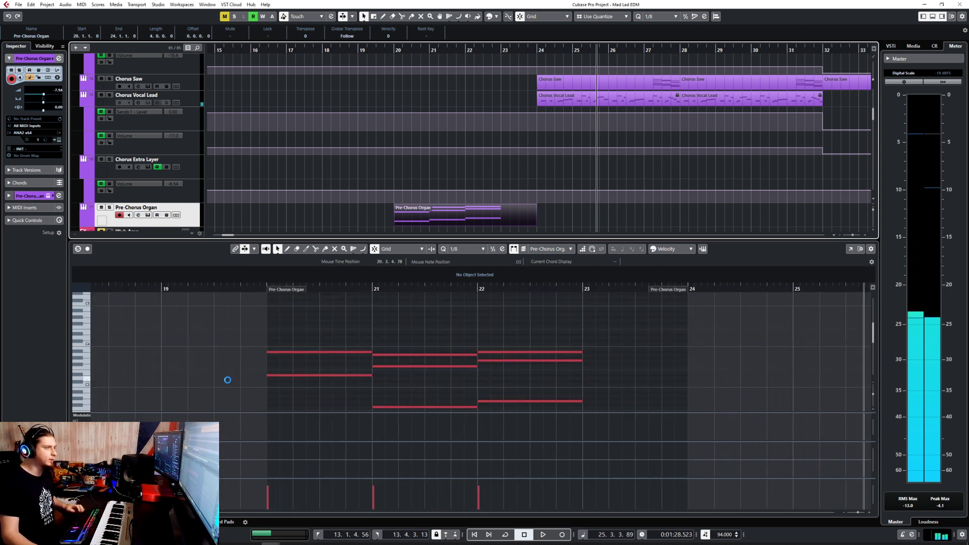
{"action": "key", "text": "Return"}
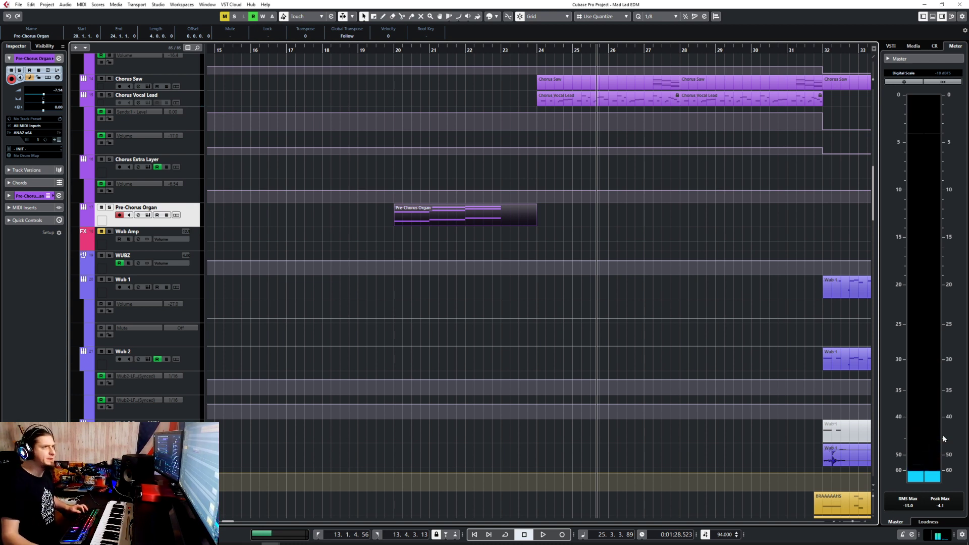
- Play the arrangement from around bar 15 and review the tracks between the bass and FX groups for the pre-chorus build-up
{"action": "scroll", "coordinate": [410, 239], "scroll_direction": "down", "scroll_amount": 2}
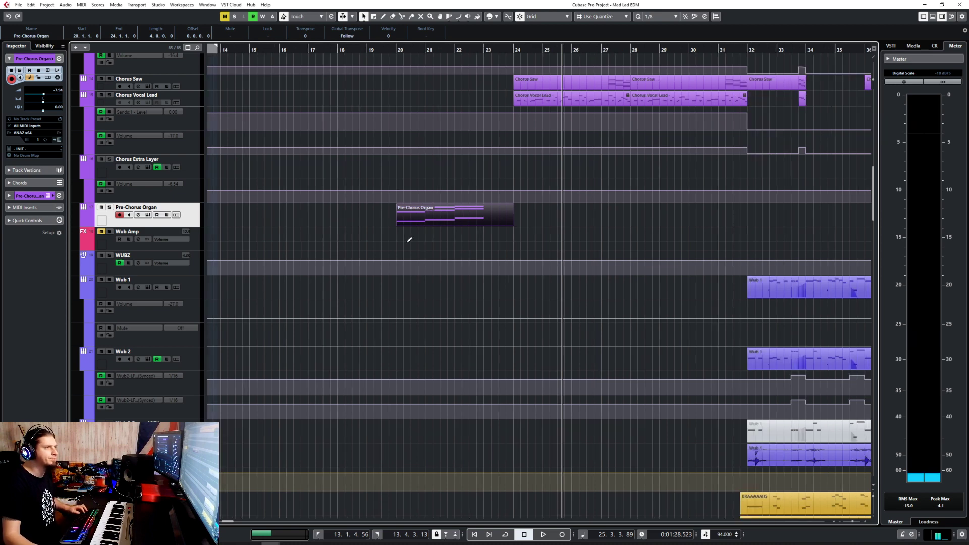
{"action": "scroll", "coordinate": [415, 245], "scroll_direction": "left", "scroll_amount": 3}
{"action": "scroll", "coordinate": [557, 242], "scroll_direction": "up", "scroll_amount": 12}
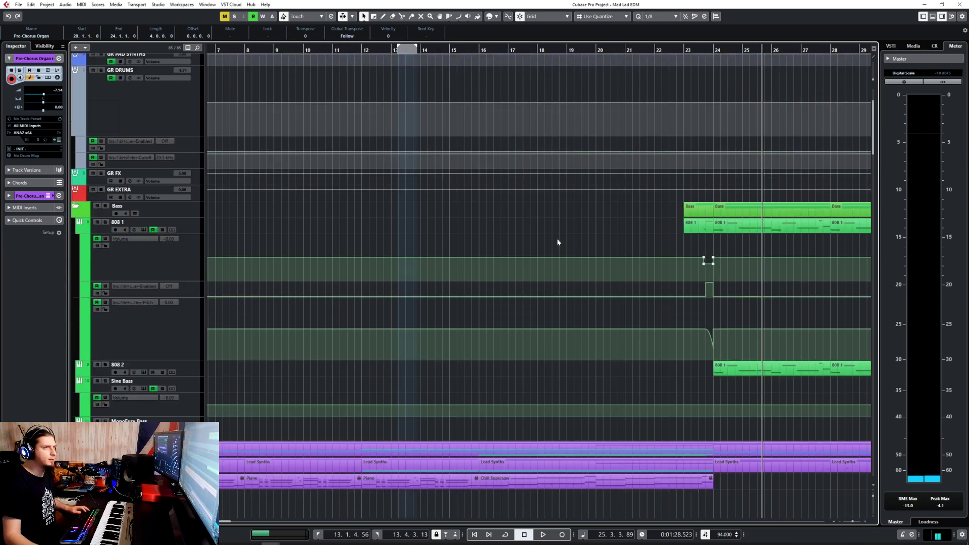
{"action": "scroll", "coordinate": [557, 242], "scroll_direction": "down", "scroll_amount": 6}
{"action": "scroll", "coordinate": [556, 278], "scroll_direction": "down", "scroll_amount": 3}
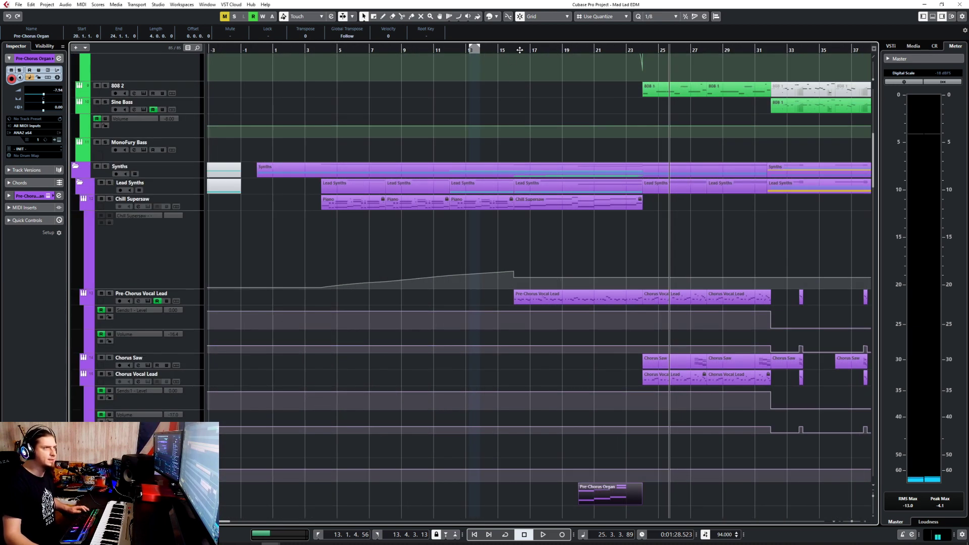
{"action": "left_click", "coordinate": [503, 50]}
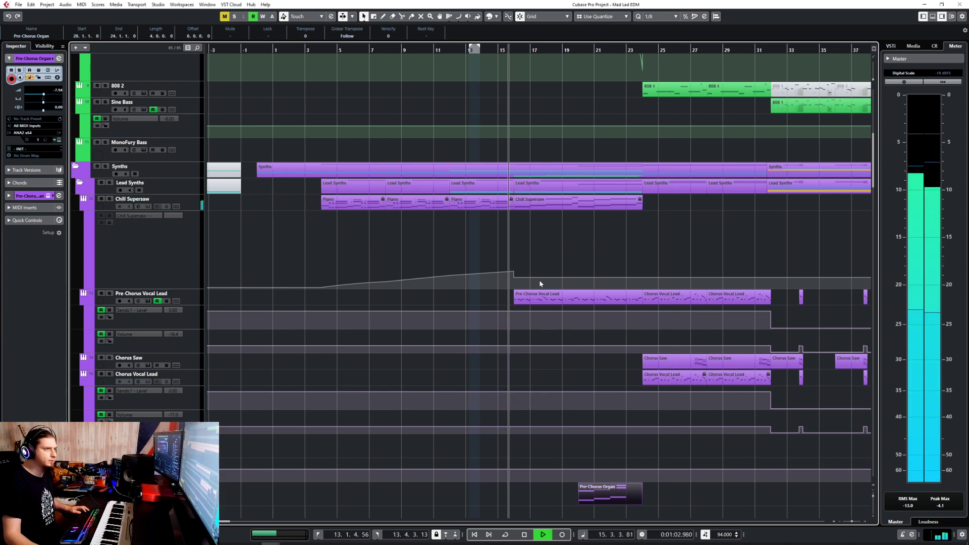
{"action": "scroll", "coordinate": [539, 281], "scroll_direction": "down", "scroll_amount": 6}
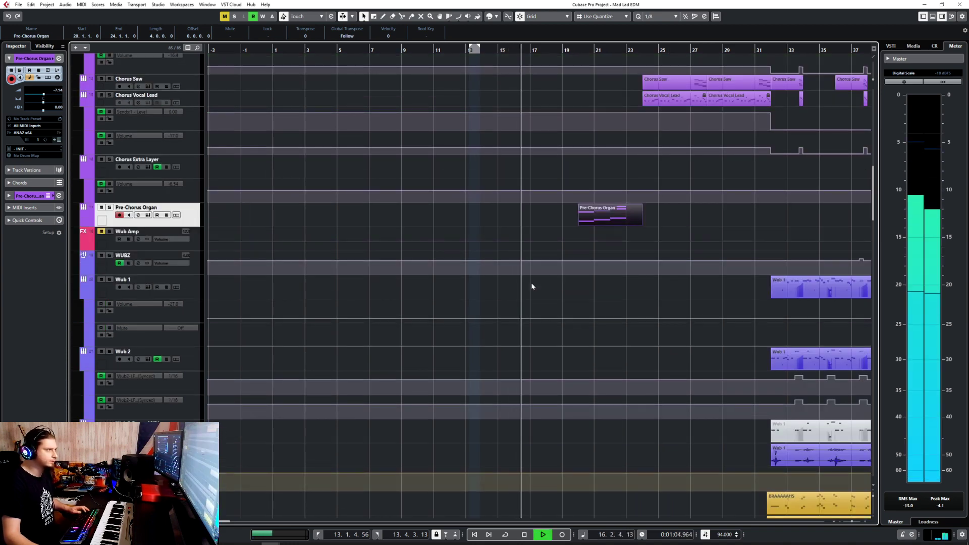
{"action": "scroll", "coordinate": [532, 286], "scroll_direction": "down", "scroll_amount": 10}
{"action": "scroll", "coordinate": [531, 286], "scroll_direction": "down", "scroll_amount": 8}
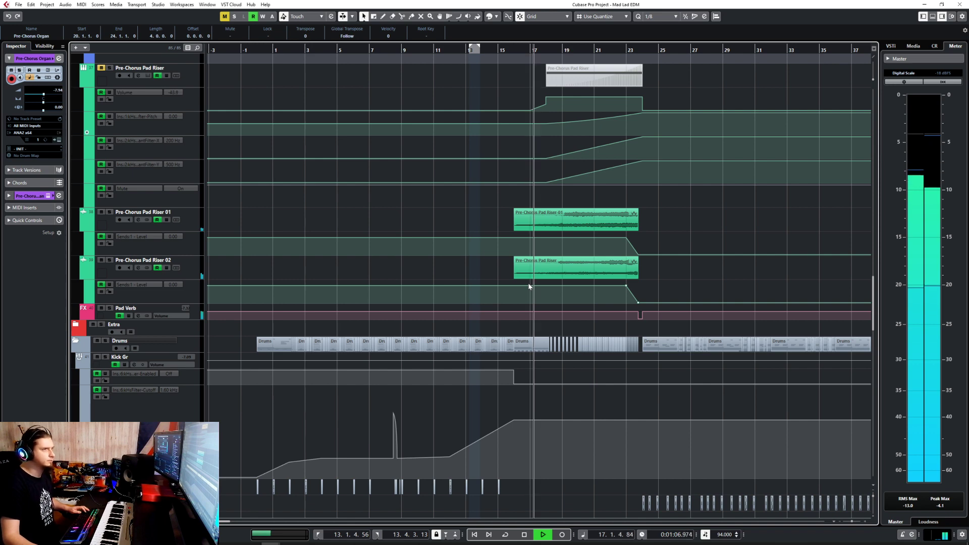
{"action": "scroll", "coordinate": [528, 285], "scroll_direction": "down", "scroll_amount": 10}
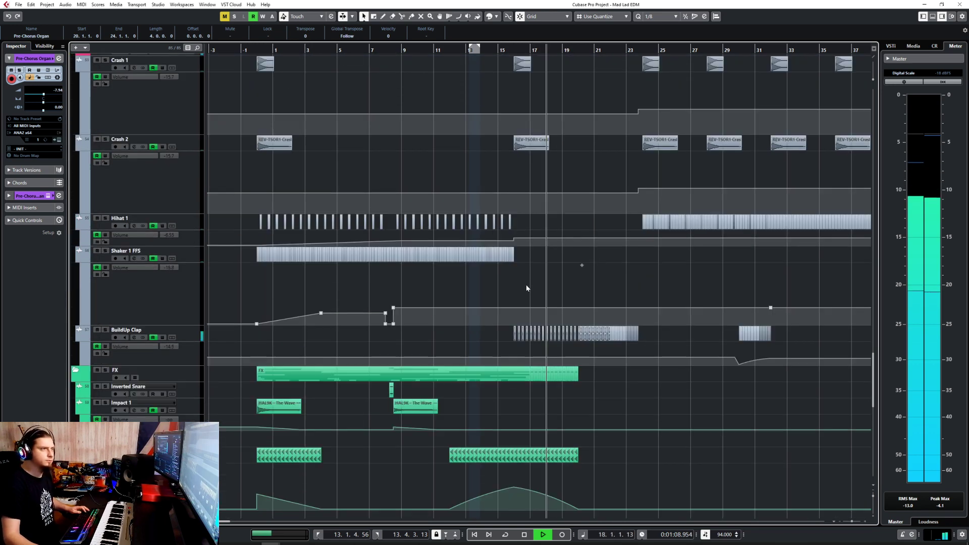
{"action": "scroll", "coordinate": [526, 286], "scroll_direction": "down", "scroll_amount": 5}
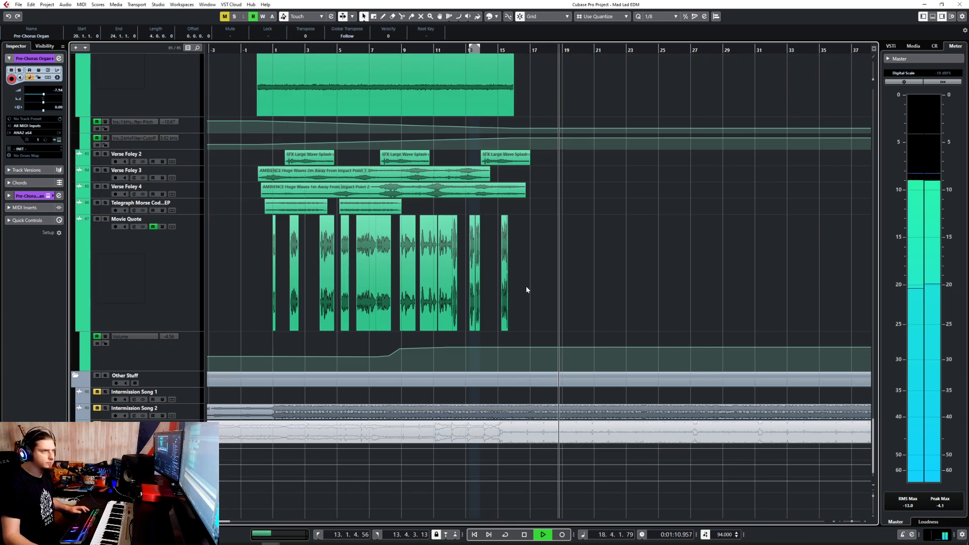
{"action": "scroll", "coordinate": [526, 286], "scroll_direction": "up", "scroll_amount": 5}
{"action": "scroll", "coordinate": [526, 286], "scroll_direction": "up", "scroll_amount": 4}
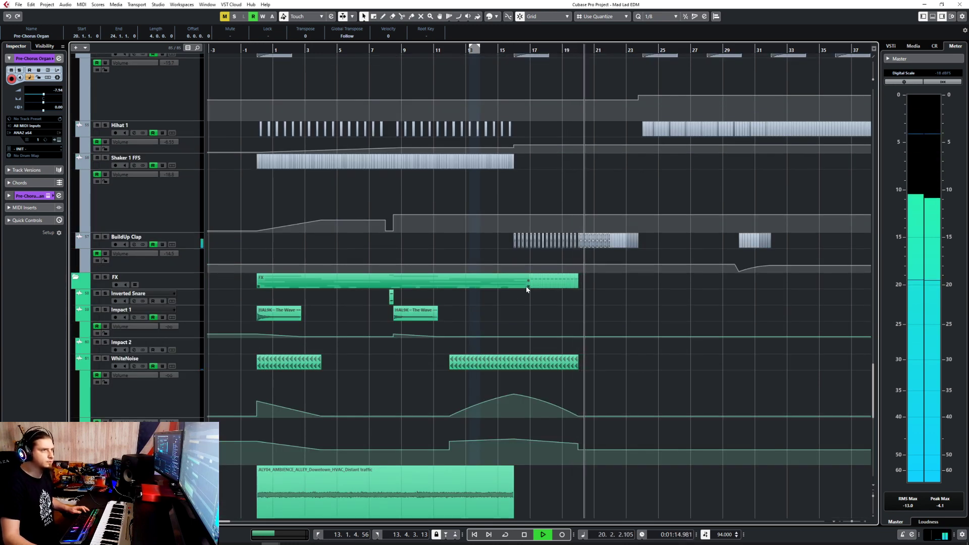
{"action": "scroll", "coordinate": [576, 356], "scroll_direction": "up", "scroll_amount": 5}
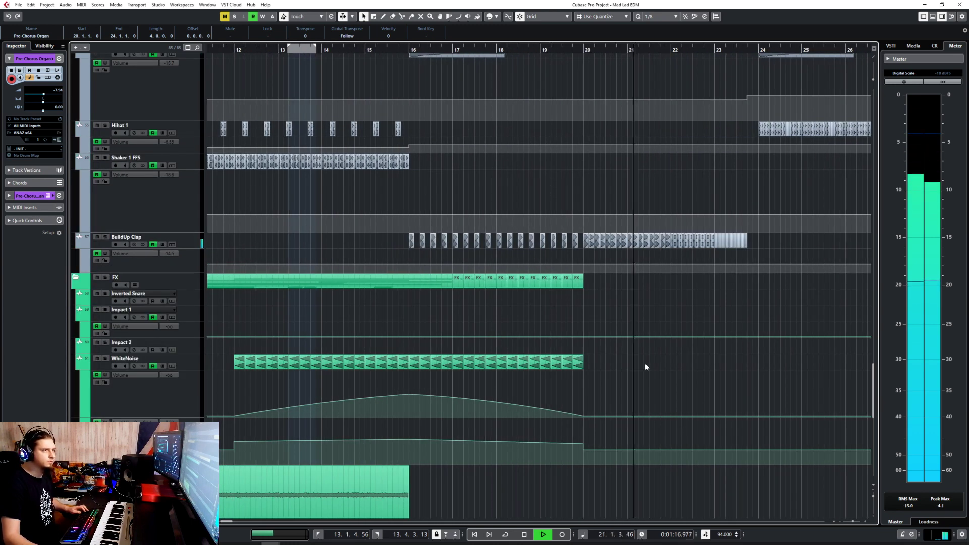
- Stop playback and duplicate the WhiteNoise clips of bars 16 to 20 so they also fill bars 20 to 24
{"action": "left_click_drag", "start_coordinate": [626, 359], "coordinate": [418, 382]}
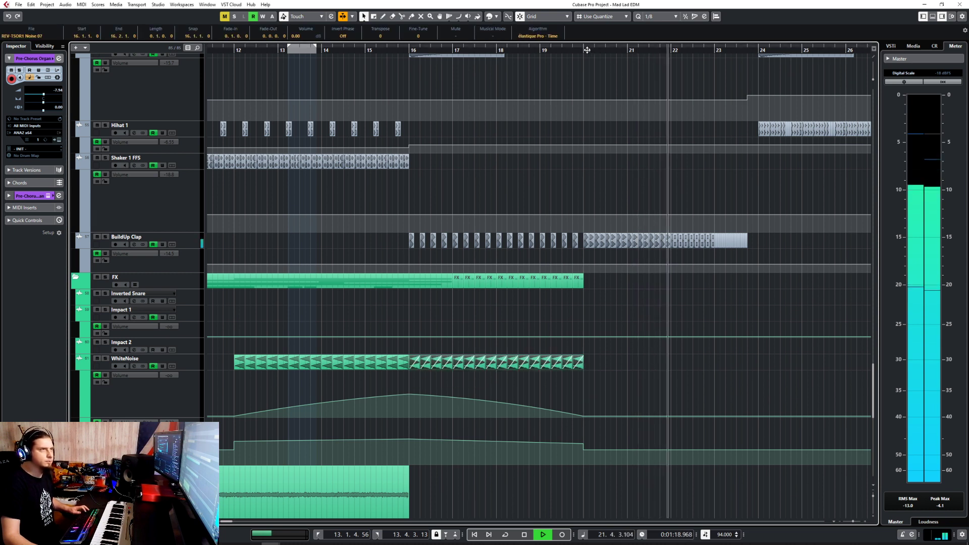
{"action": "key", "text": "space"}
{"action": "left_click", "coordinate": [191, 367]}
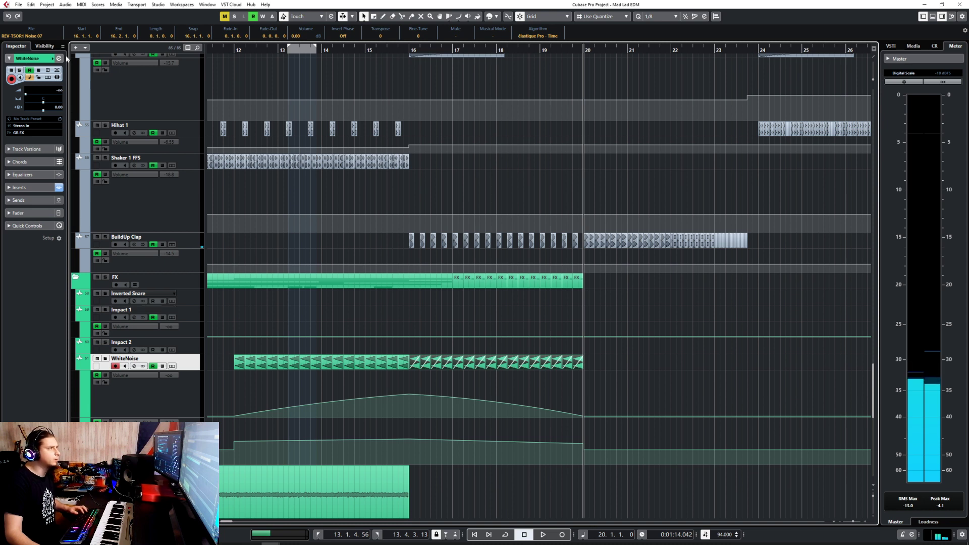
{"action": "left_click", "coordinate": [25, 185]}
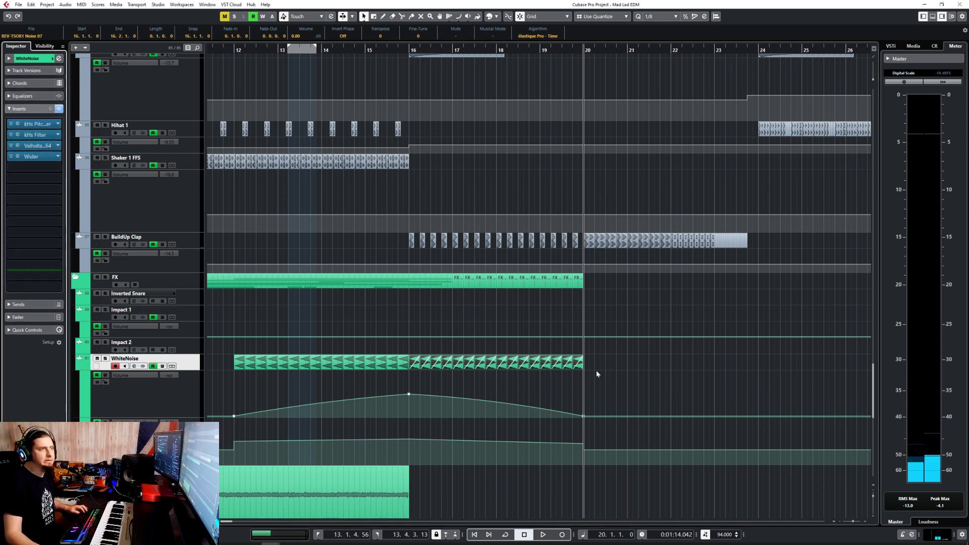
{"action": "key", "text": "ctrl+d"}
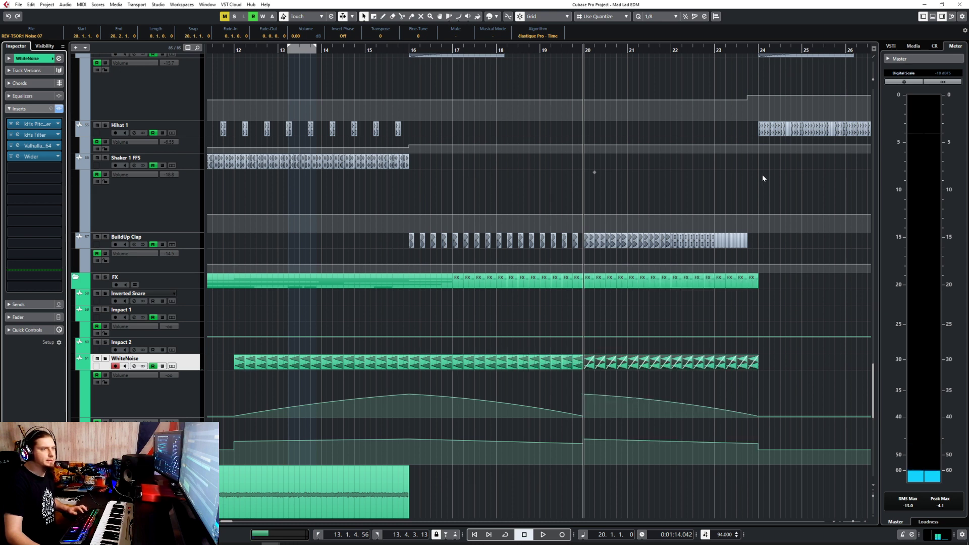
- Reshape the duplicated WhiteNoise automation so volume peaks at -7.00 on bar 22 and pitch rises from bar 20 until the middle of bar 23
{"action": "left_click", "coordinate": [720, 404]}
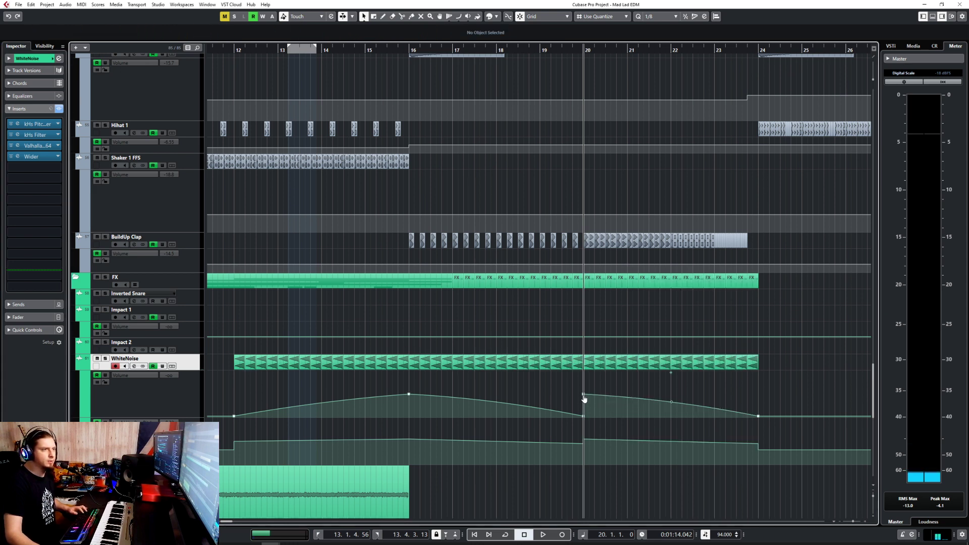
{"action": "left_click_drag", "start_coordinate": [584, 398], "coordinate": [672, 396]}
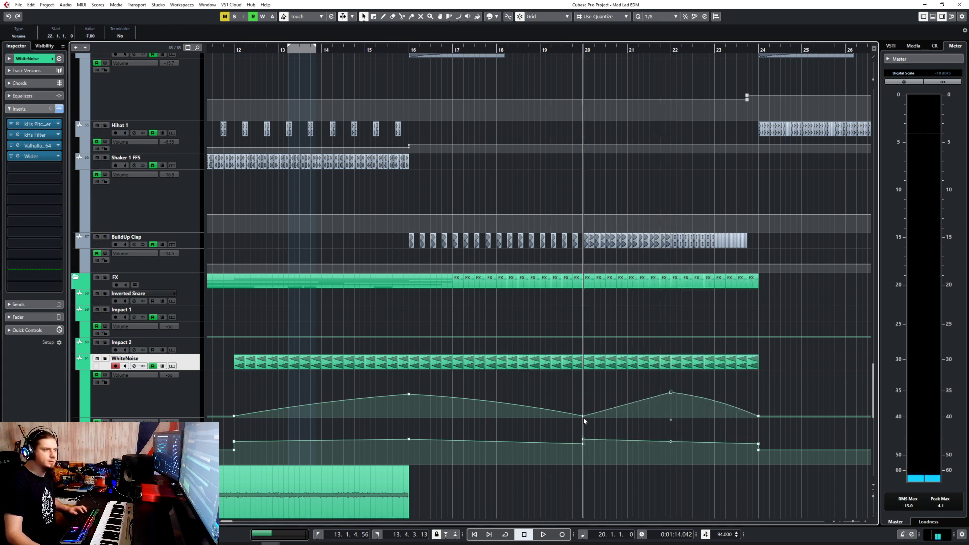
{"action": "left_click_drag", "start_coordinate": [592, 440], "coordinate": [593, 440]}
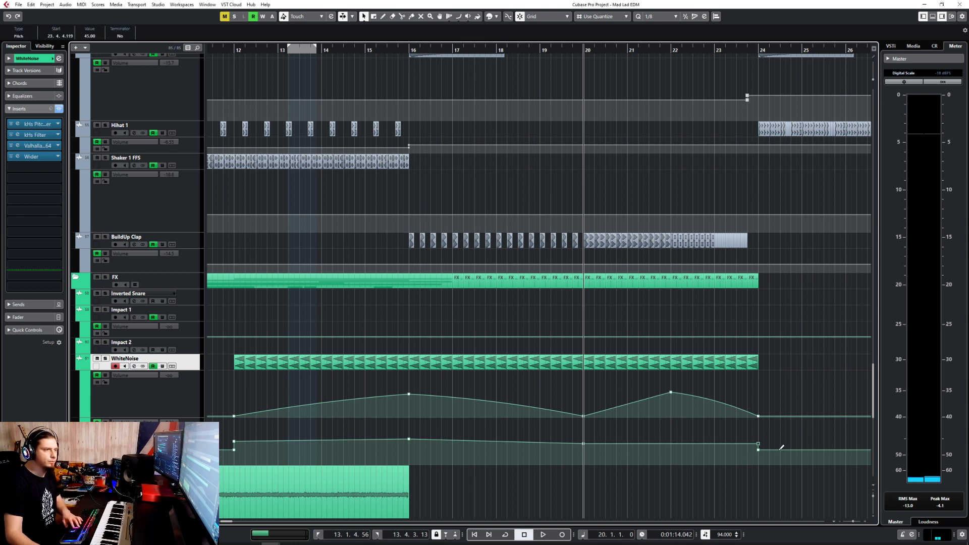
{"action": "left_click_drag", "start_coordinate": [758, 445], "coordinate": [738, 439]}
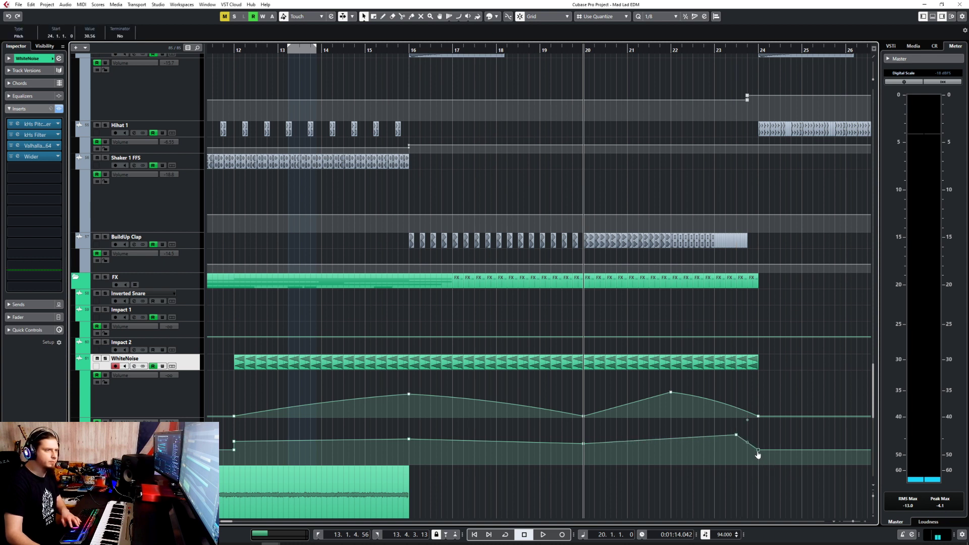
- Lower the WhiteNoise pitch automation points at bars 24 and 40 to 0.00, aligning the first exactly with bar 24
{"action": "key", "text": "g"}
{"action": "key", "text": "g"}
{"action": "key", "text": "g"}
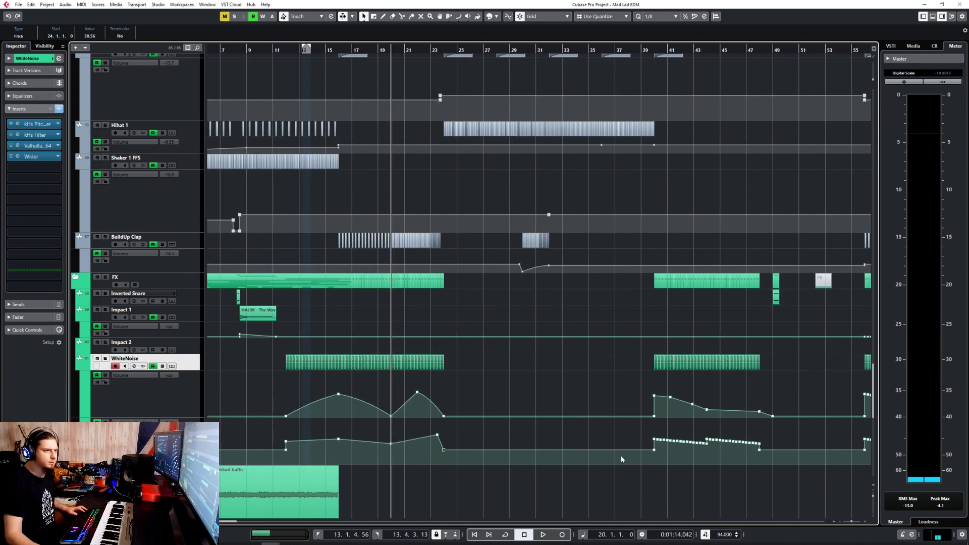
{"action": "left_click_drag", "start_coordinate": [443, 451], "coordinate": [444, 491]}
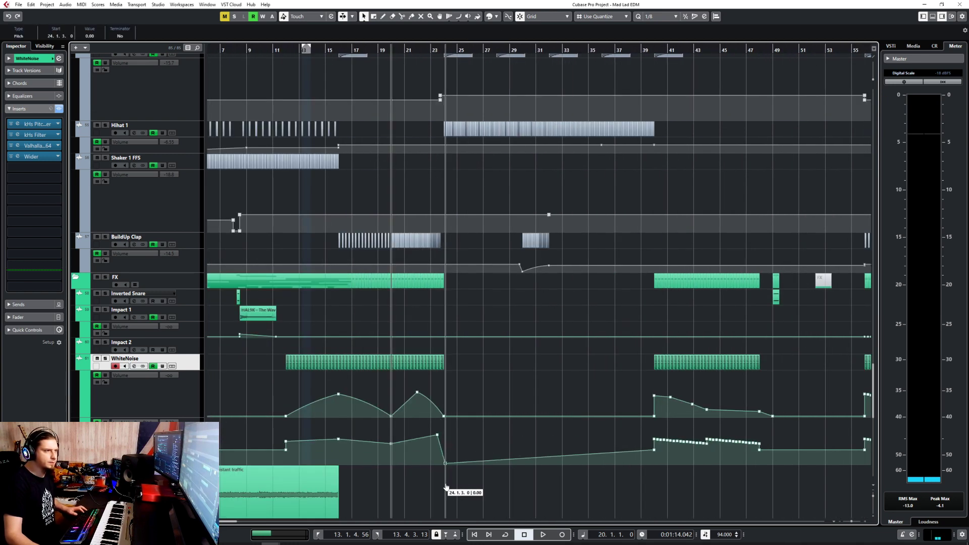
{"action": "left_click", "coordinate": [653, 449]}
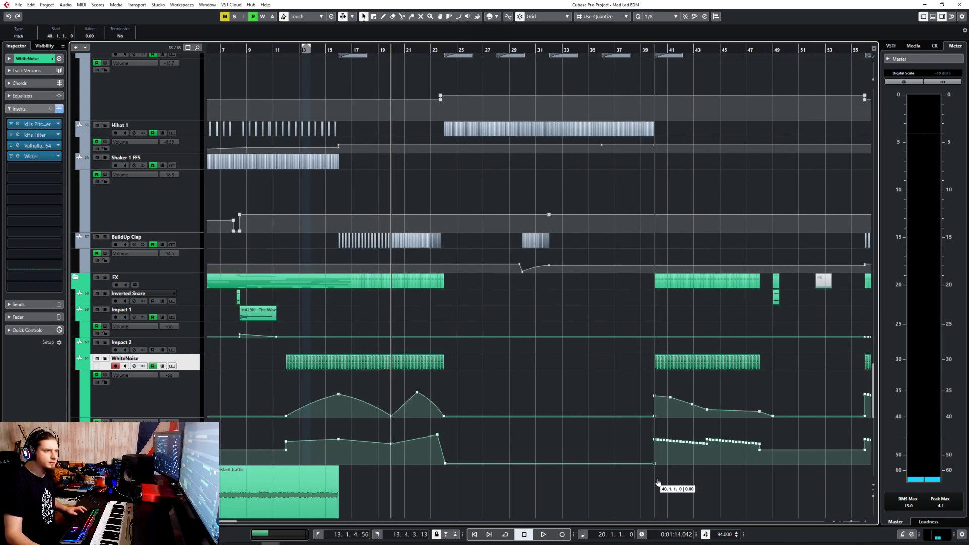
{"action": "scroll", "coordinate": [479, 449], "scroll_direction": "up", "scroll_amount": 6}
{"action": "scroll", "coordinate": [480, 450], "scroll_direction": "left", "scroll_amount": 4}
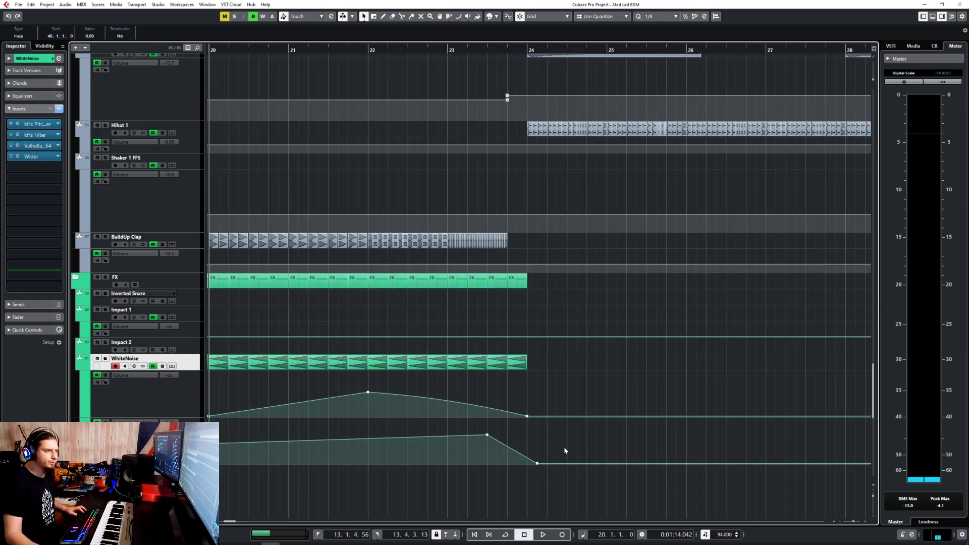
{"action": "left_click_drag", "start_coordinate": [538, 463], "coordinate": [527, 463]}
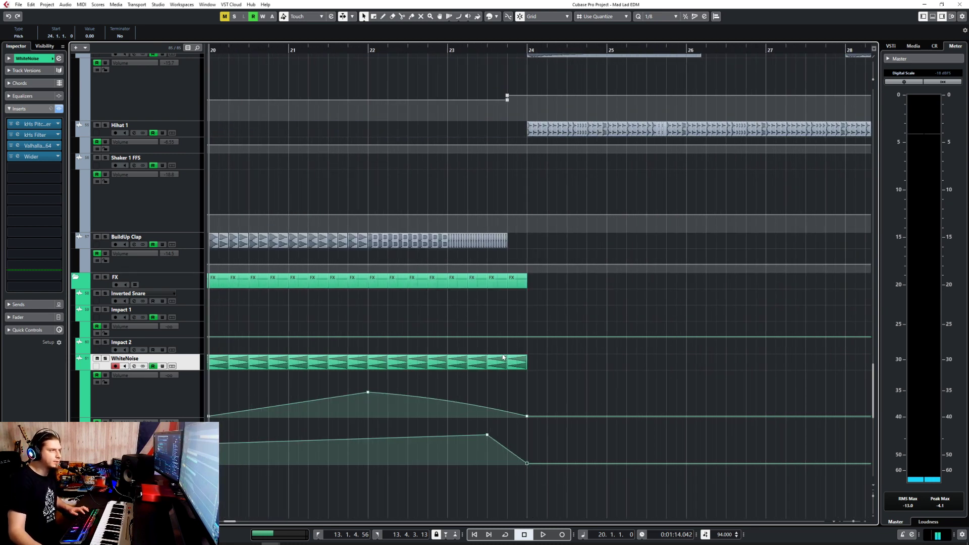
- During playback from bar 20, hold the WhiteNoise volume high after bar 22 and cut it to silence at position 23.3
{"action": "left_click", "coordinate": [527, 417]}
{"action": "scroll", "coordinate": [454, 391], "scroll_direction": "up", "scroll_amount": 2}
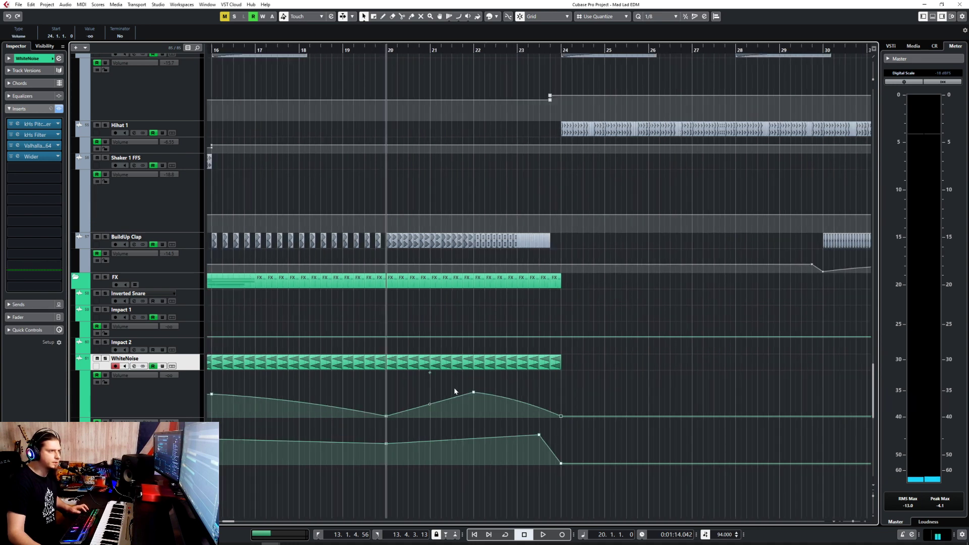
{"action": "key", "text": "space"}
{"action": "scroll", "coordinate": [490, 412], "scroll_direction": "down", "scroll_amount": 3}
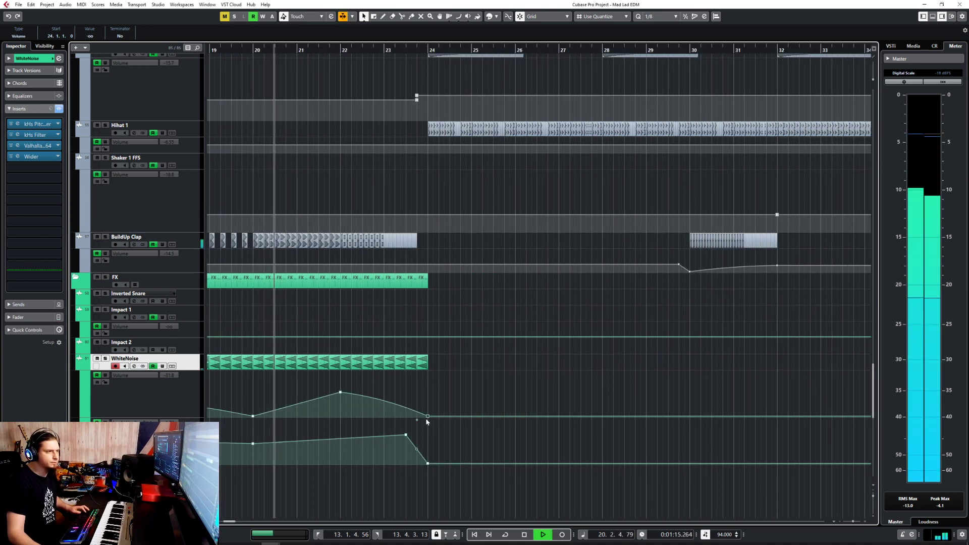
{"action": "left_click_drag", "start_coordinate": [427, 415], "coordinate": [374, 400]}
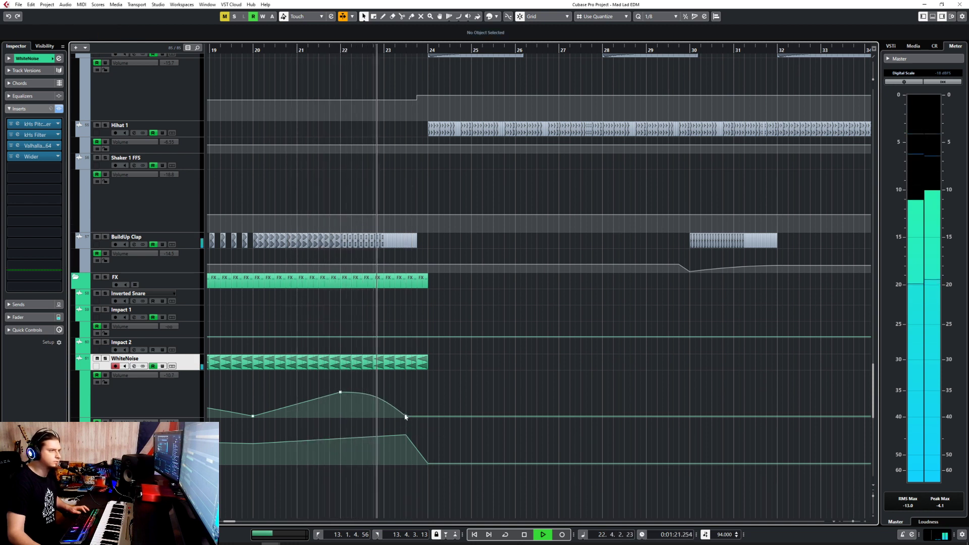
{"action": "mouse_move", "coordinate": [406, 418]}
{"action": "left_mouse_down"}
{"action": "mouse_move", "coordinate": [406, 394]}
{"action": "mouse_move", "coordinate": [409, 434]}
{"action": "mouse_move", "coordinate": [418, 419]}
{"action": "left_mouse_up"}
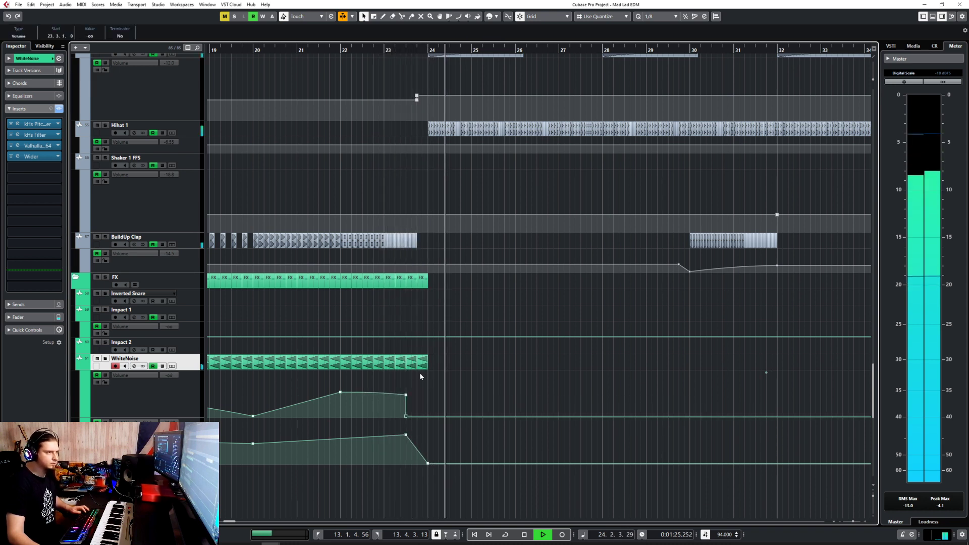
- Audition WhiteNoise from bar 22, partly soloed, and move its volume cutoff to bar 24 with a slight decline before it
{"action": "left_click", "coordinate": [341, 50]}
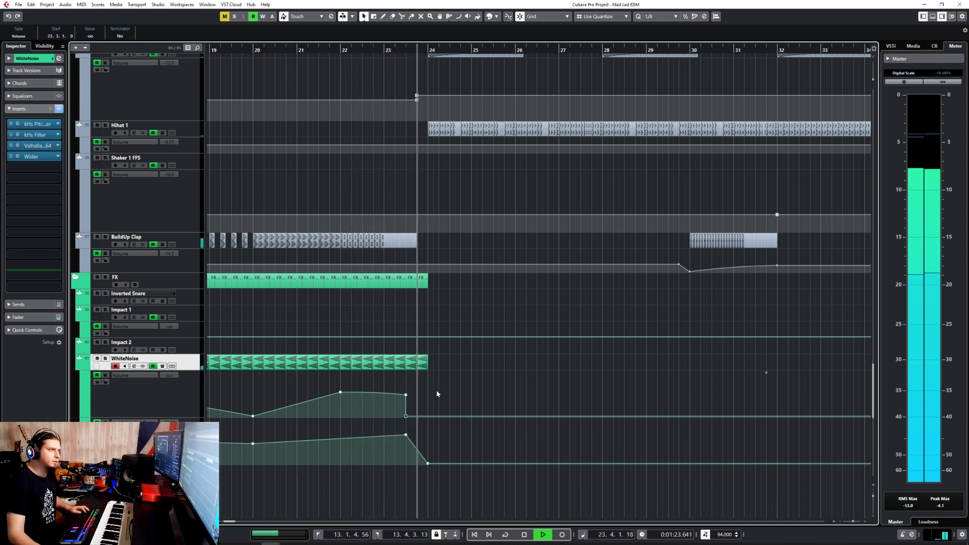
{"action": "key", "text": "s"}
{"action": "key", "text": "space"}
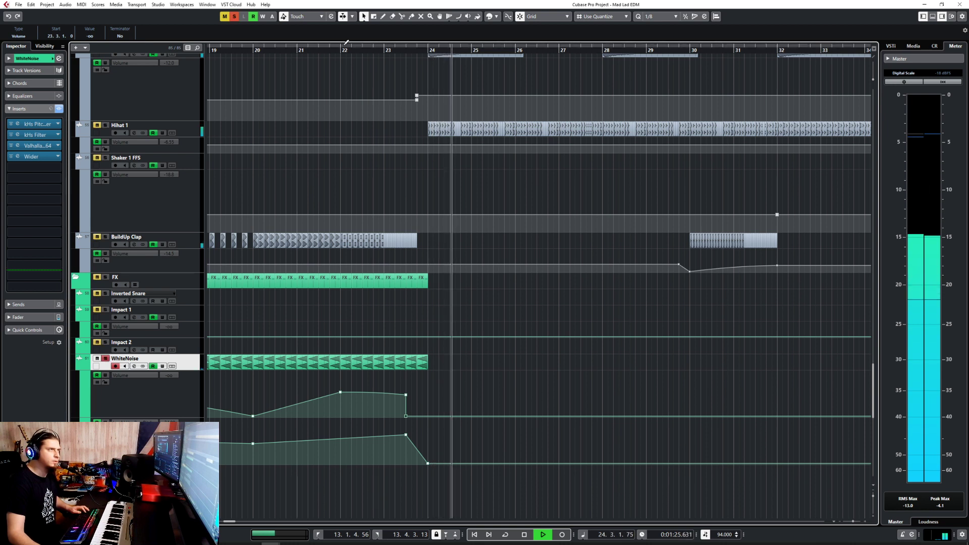
{"action": "key", "text": "space"}
{"action": "left_click_drag", "start_coordinate": [407, 418], "coordinate": [427, 416]}
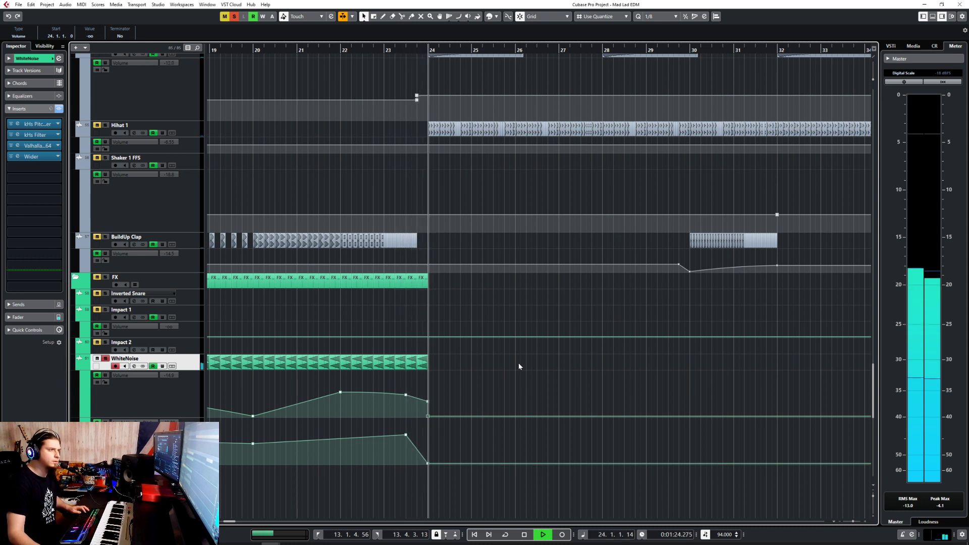
{"action": "key", "text": "space"}
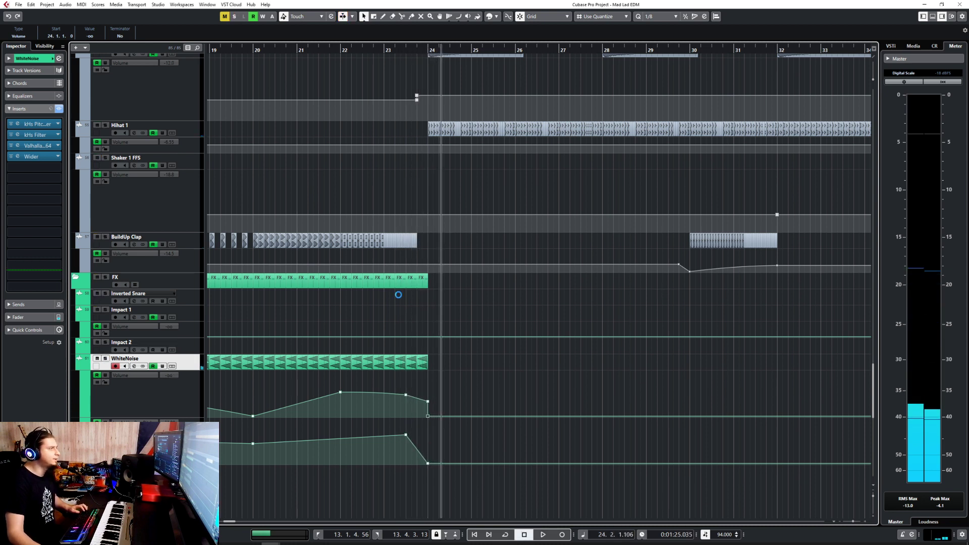
- Play from bar 21 and raise the WhiteNoise volume points to -2.09 at bar 22 and -6.72 at position 23.3
{"action": "left_click", "coordinate": [302, 52]}
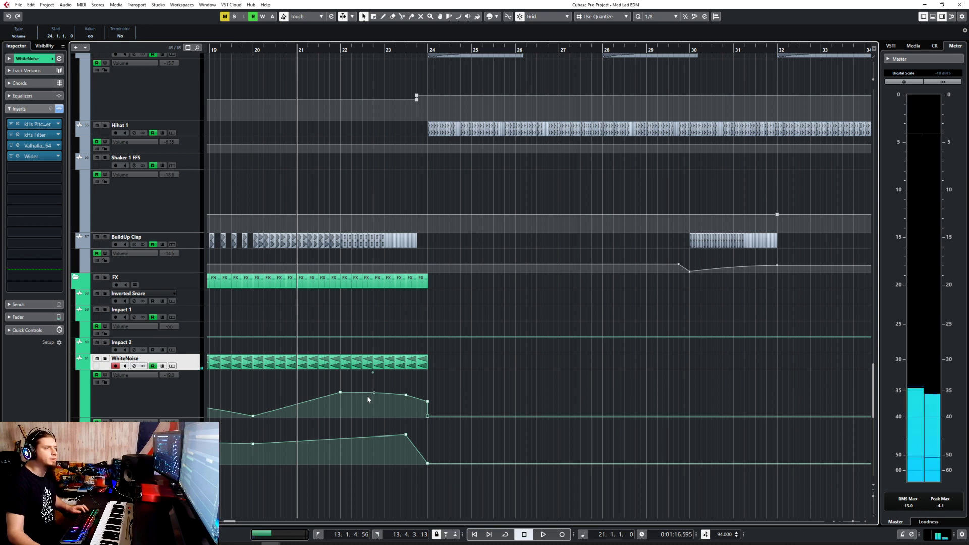
{"action": "left_click", "coordinate": [340, 392]}
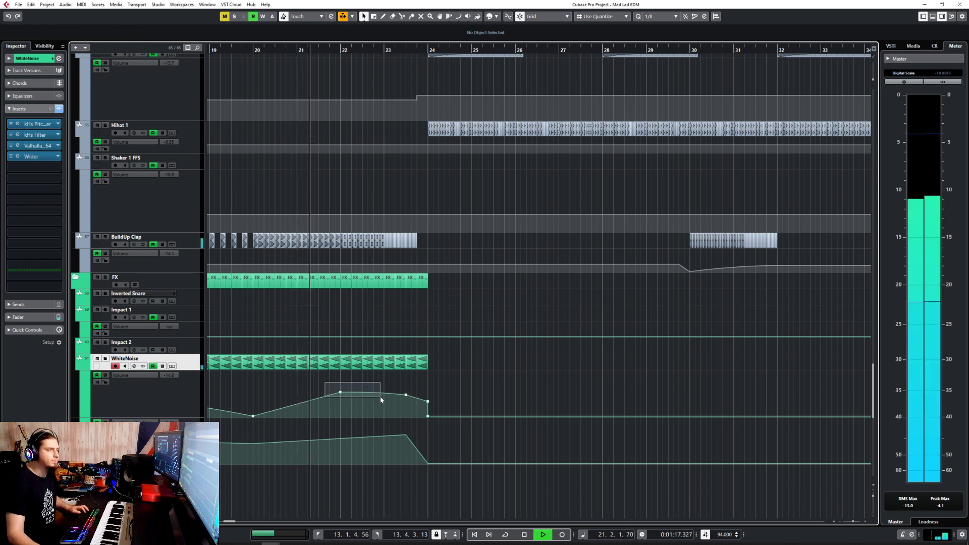
{"action": "left_click_drag", "start_coordinate": [340, 393], "coordinate": [340, 385]}
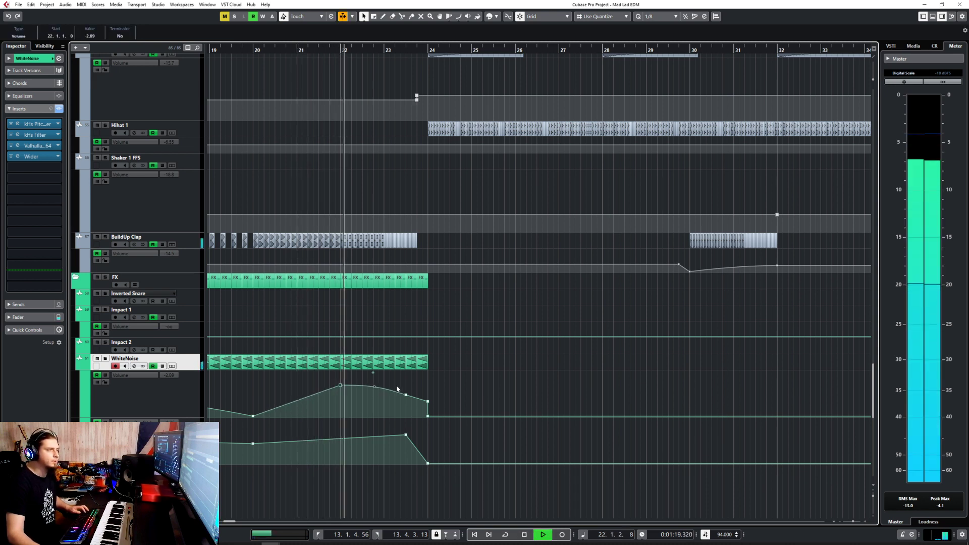
{"action": "left_click", "coordinate": [406, 394]}
{"action": "left_click_drag", "start_coordinate": [406, 397], "coordinate": [406, 394]}
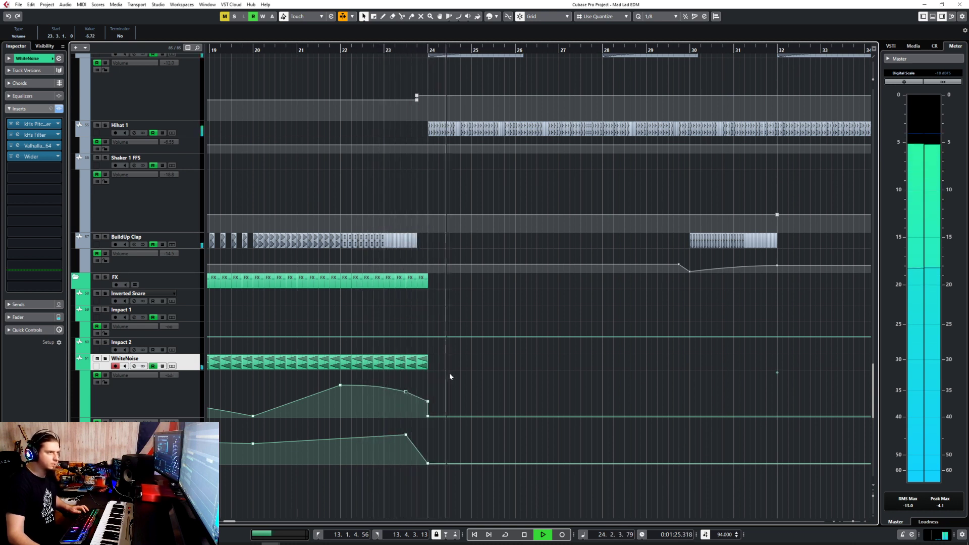
- Stop playback and examine how the WhiteNoise volume and pitch curves end around bar 24
{"action": "key", "text": "g"}
{"action": "key", "text": "space"}
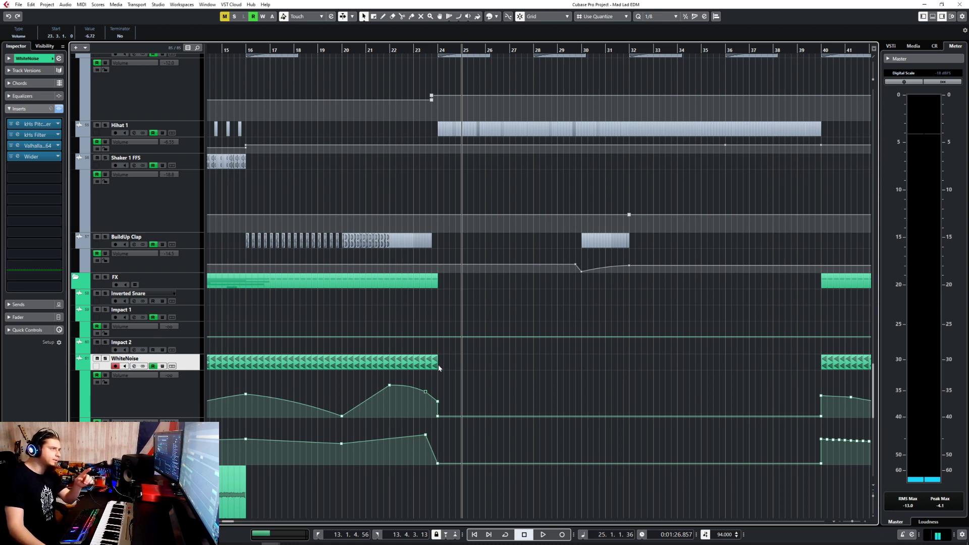
{"action": "scroll", "coordinate": [433, 377], "scroll_direction": "up", "scroll_amount": 4}
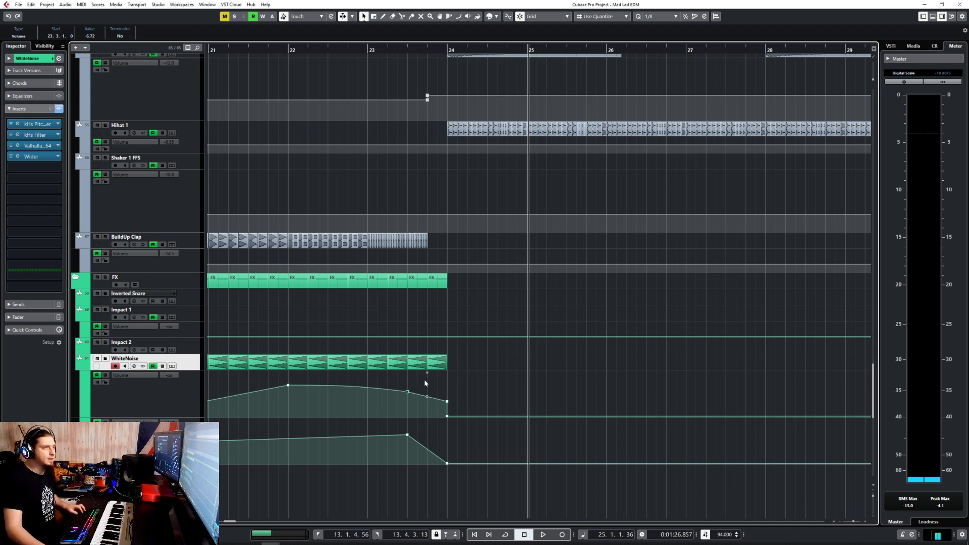
{"action": "scroll", "coordinate": [424, 382], "scroll_direction": "down", "scroll_amount": 1}
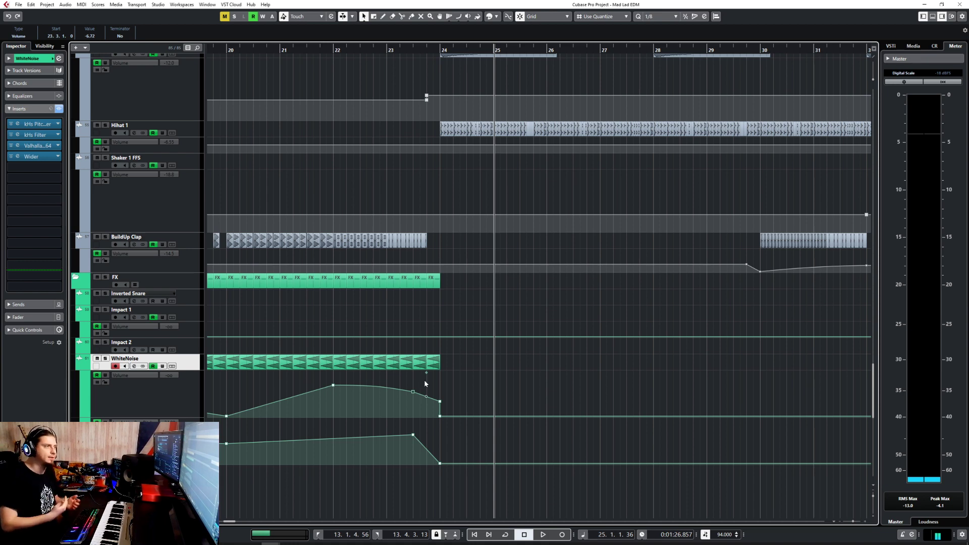
{"action": "scroll", "coordinate": [423, 383], "scroll_direction": "down", "scroll_amount": 2}
{"action": "scroll", "coordinate": [403, 381], "scroll_direction": "left", "scroll_amount": 3}
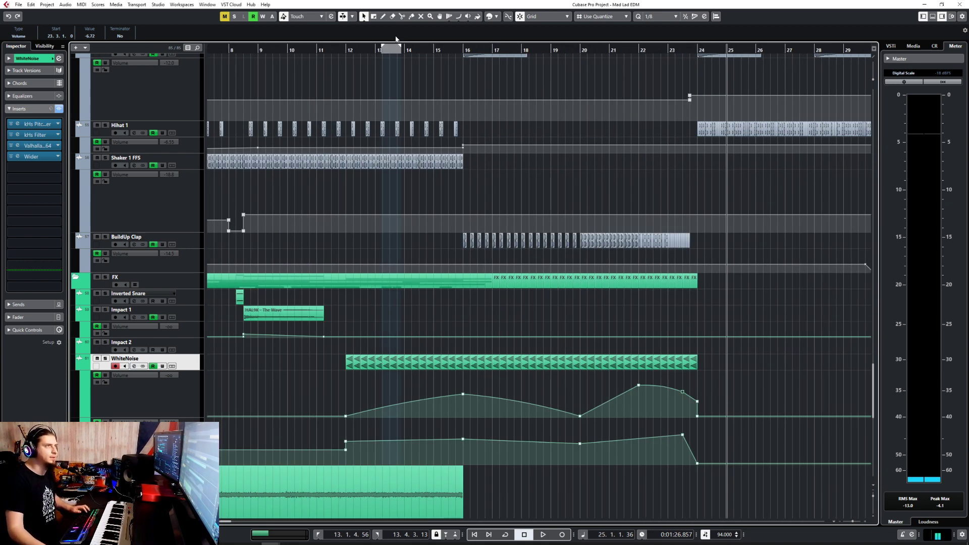
- Play the arrangement from its start through the pre-chorus to just past bar 24, checking the pad, riser and drum tracks while listening
{"action": "scroll", "coordinate": [423, 255], "scroll_direction": "down", "scroll_amount": 2}
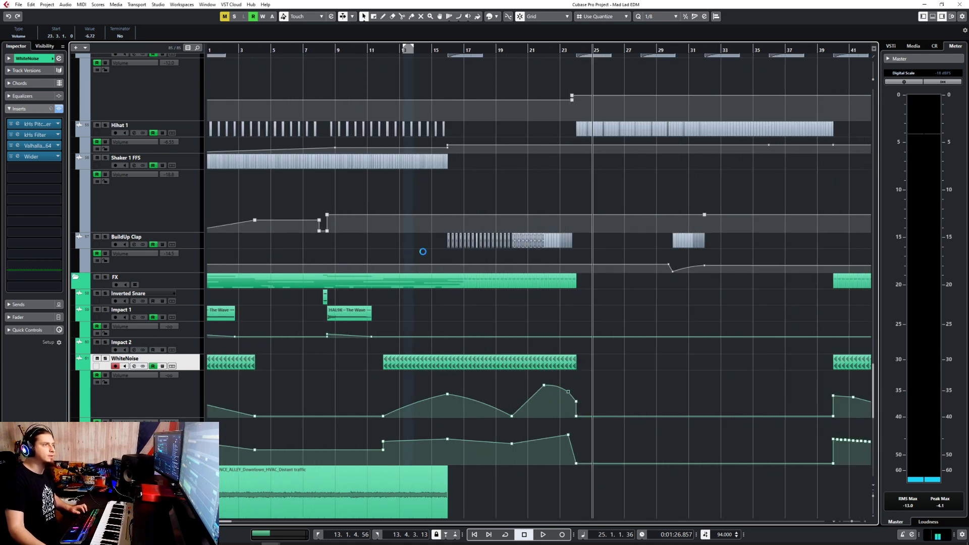
{"action": "scroll", "coordinate": [423, 251], "scroll_direction": "left", "scroll_amount": 3}
{"action": "left_click", "coordinate": [319, 49]}
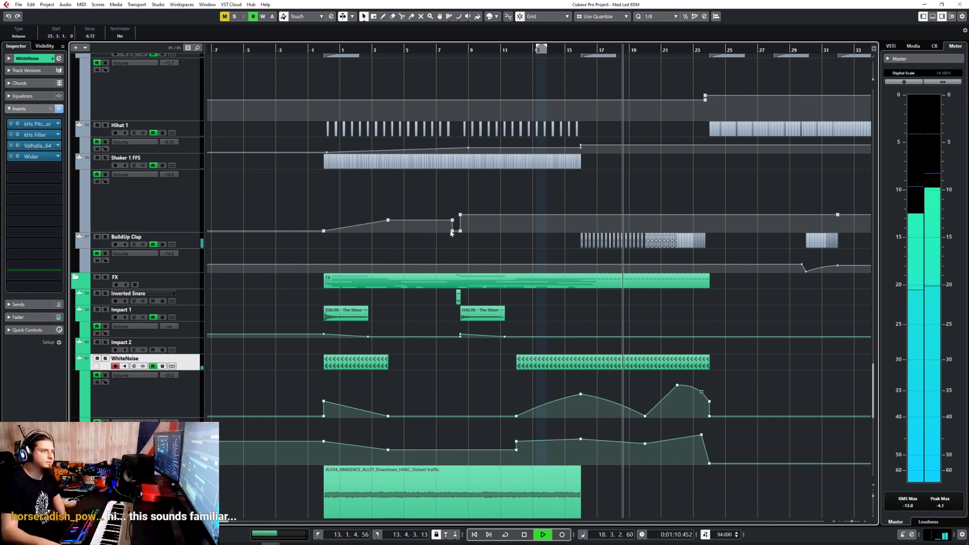
{"action": "scroll", "coordinate": [599, 266], "scroll_direction": "down", "scroll_amount": 8}
{"action": "scroll", "coordinate": [598, 266], "scroll_direction": "up", "scroll_amount": 20}
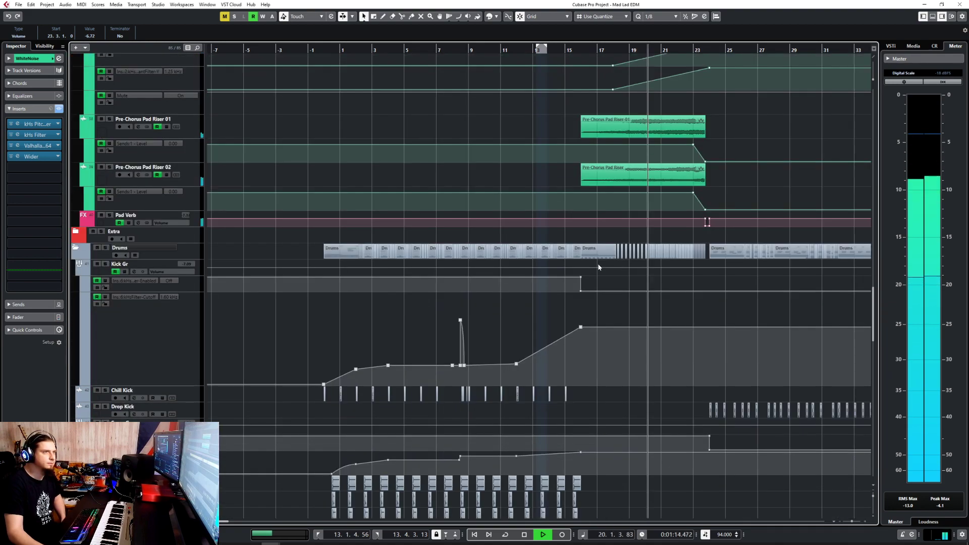
{"action": "scroll", "coordinate": [598, 267], "scroll_direction": "up", "scroll_amount": 10}
{"action": "scroll", "coordinate": [599, 266], "scroll_direction": "up", "scroll_amount": 2}
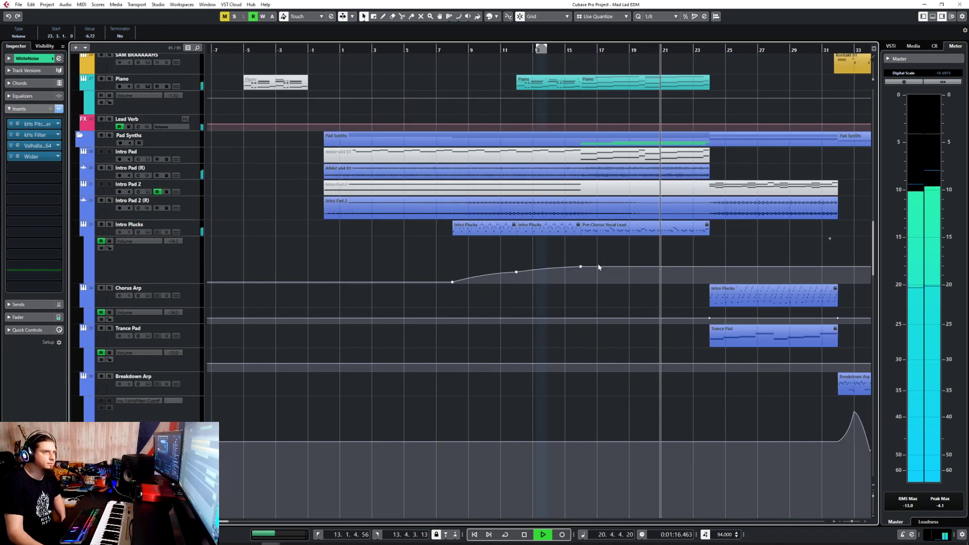
{"action": "scroll", "coordinate": [598, 267], "scroll_direction": "down", "scroll_amount": 8}
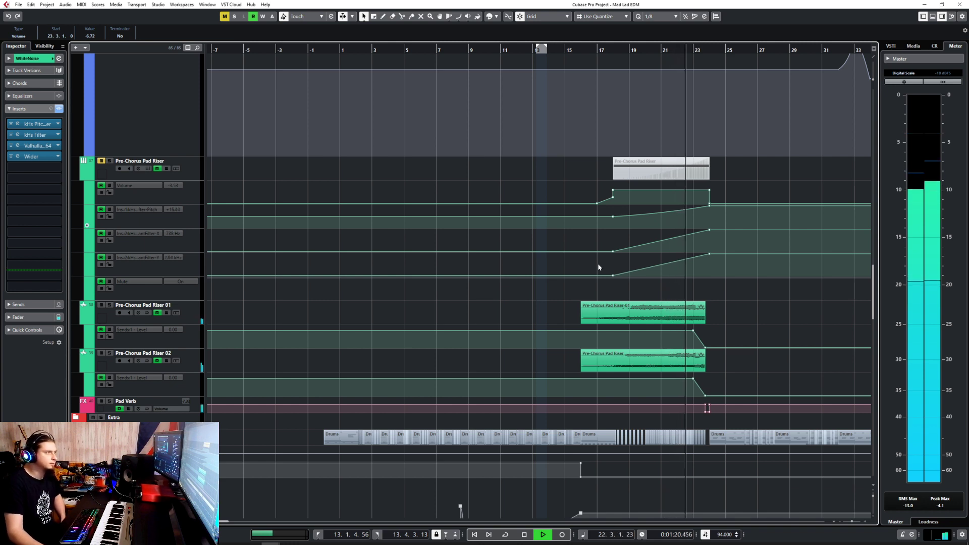
{"action": "scroll", "coordinate": [599, 267], "scroll_direction": "down", "scroll_amount": 2}
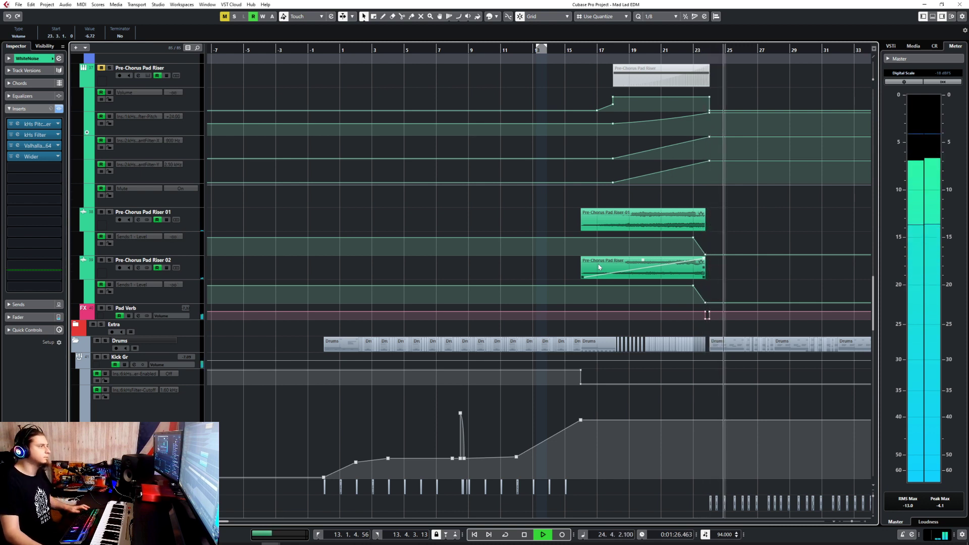
{"action": "key", "text": "space"}
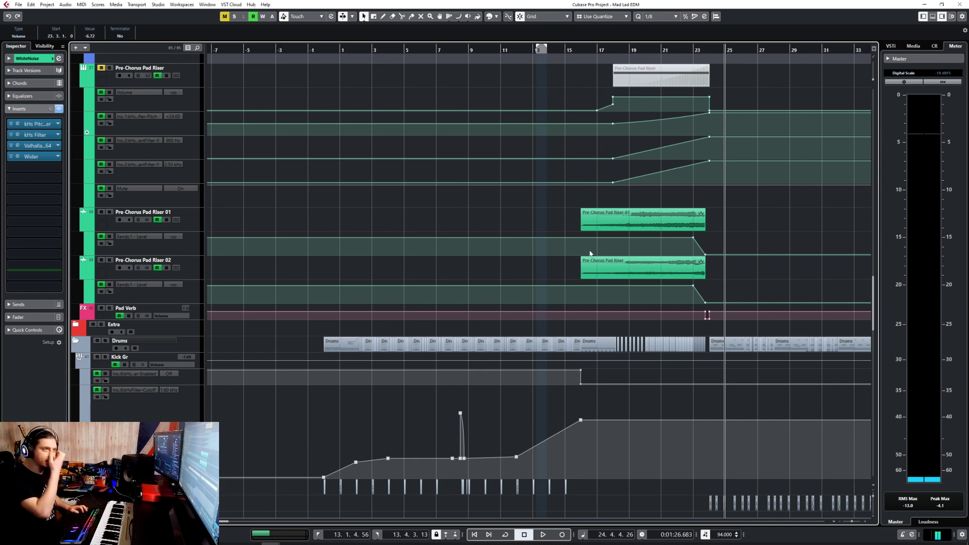
- Clear the selection and review the whole track list, from the group channels down to the foley and Movie Quote tracks
{"action": "left_click", "coordinate": [498, 205]}
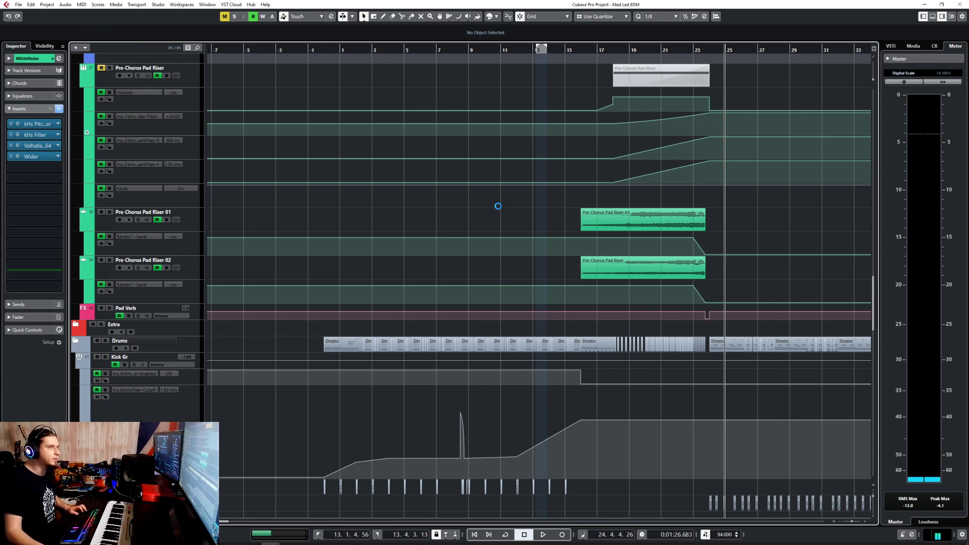
{"action": "scroll", "coordinate": [468, 255], "scroll_direction": "down", "scroll_amount": 15}
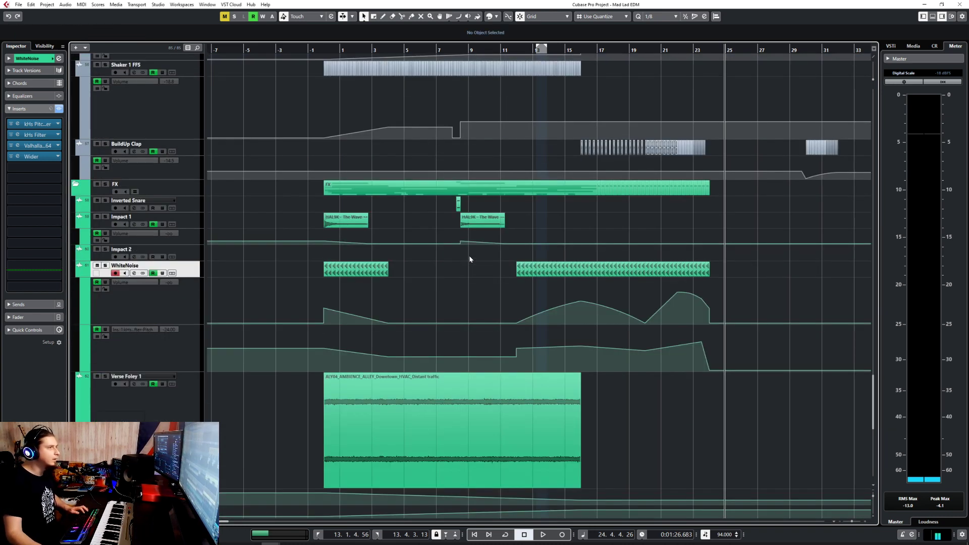
{"action": "scroll", "coordinate": [468, 256], "scroll_direction": "up", "scroll_amount": 20}
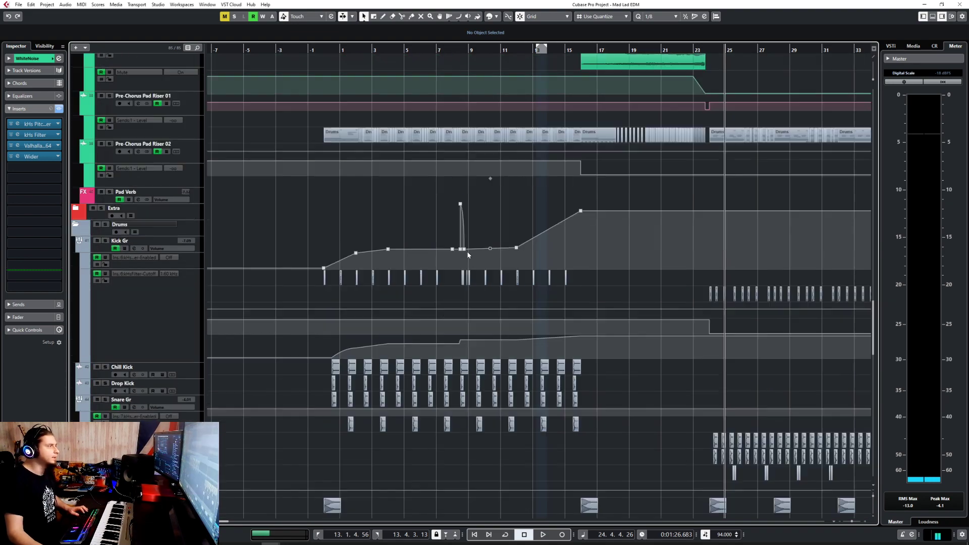
{"action": "scroll", "coordinate": [467, 253], "scroll_direction": "up", "scroll_amount": 1}
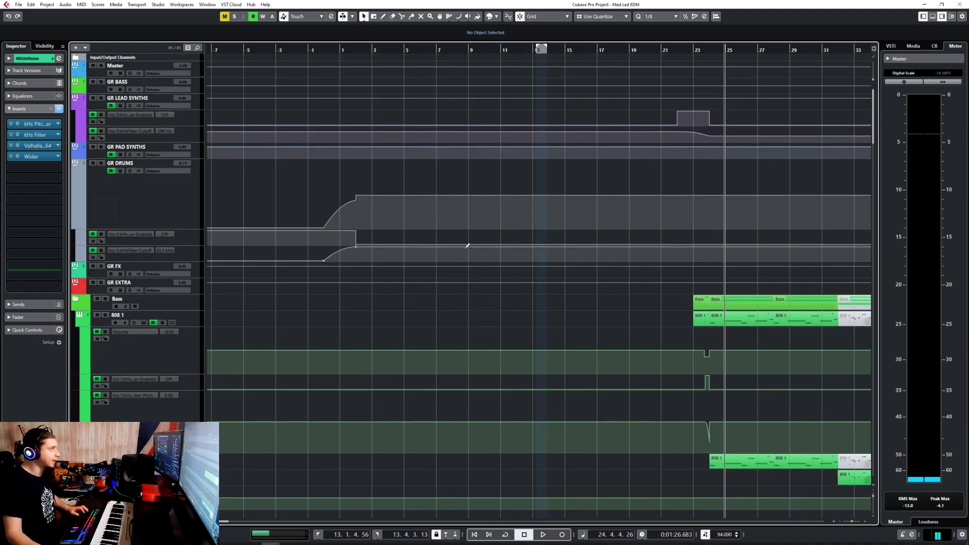
{"action": "scroll", "coordinate": [466, 246], "scroll_direction": "down", "scroll_amount": 10}
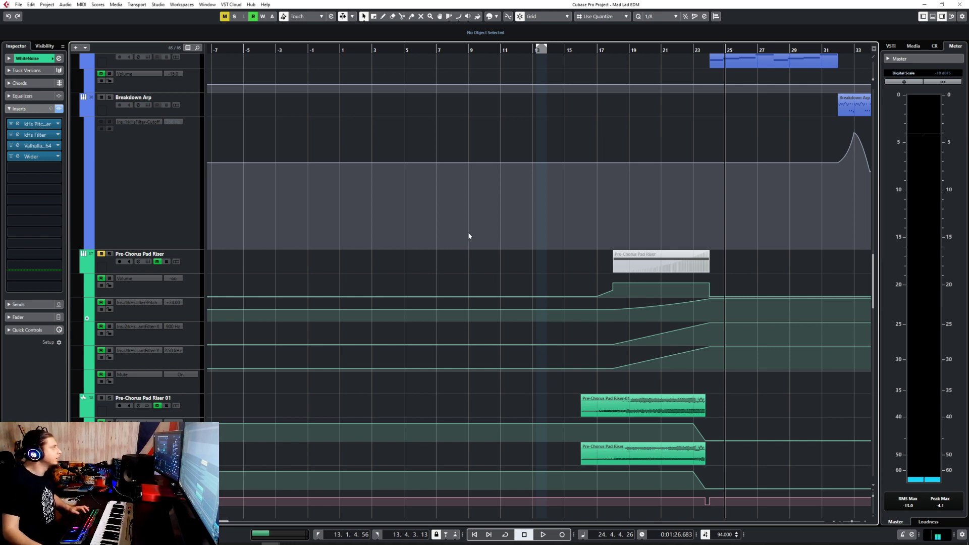
{"action": "scroll", "coordinate": [527, 256], "scroll_direction": "down", "scroll_amount": 10}
{"action": "scroll", "coordinate": [525, 252], "scroll_direction": "up", "scroll_amount": 15}
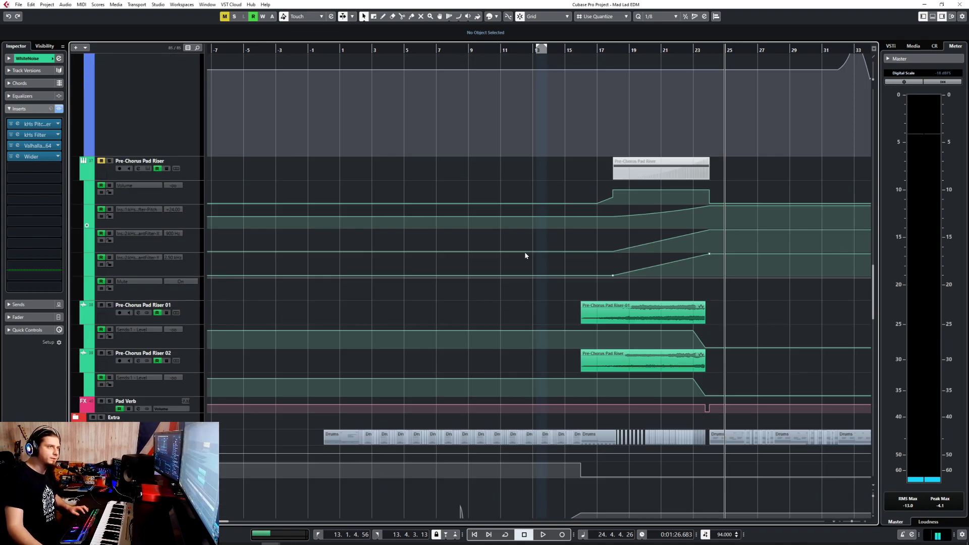
{"action": "scroll", "coordinate": [525, 255], "scroll_direction": "down", "scroll_amount": 8}
{"action": "scroll", "coordinate": [524, 255], "scroll_direction": "up", "scroll_amount": 6}
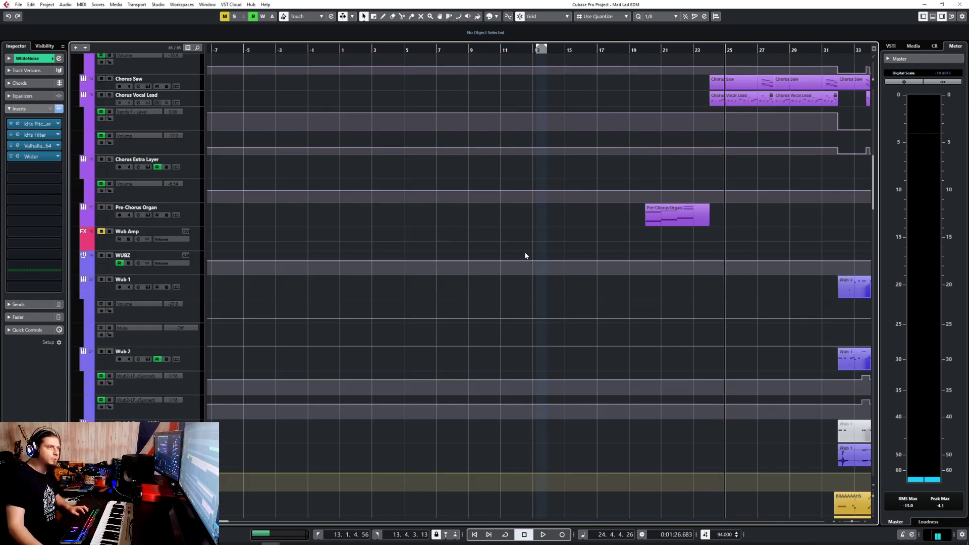
{"action": "scroll", "coordinate": [525, 256], "scroll_direction": "down", "scroll_amount": 5}
{"action": "scroll", "coordinate": [525, 255], "scroll_direction": "down", "scroll_amount": 15}
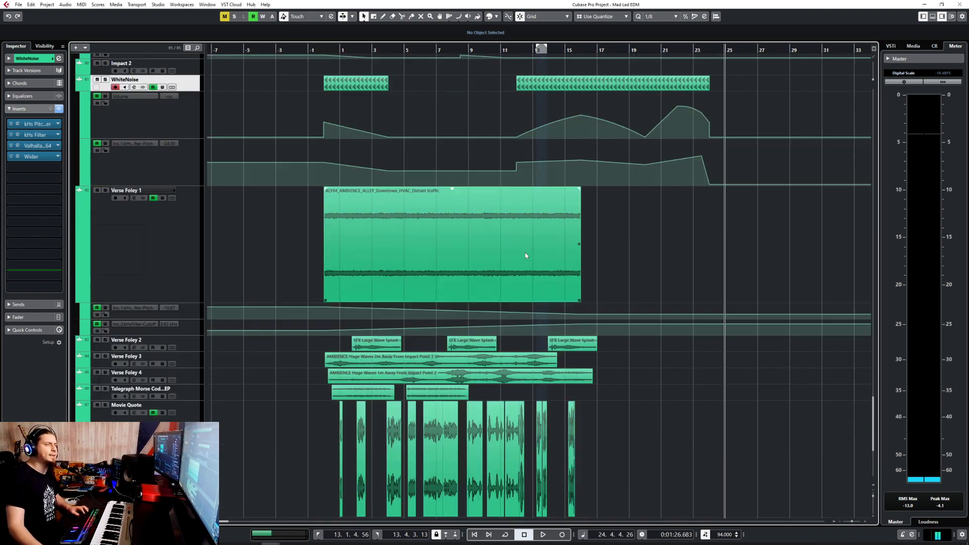
{"action": "scroll", "coordinate": [377, 270], "scroll_direction": "up", "scroll_amount": 2}
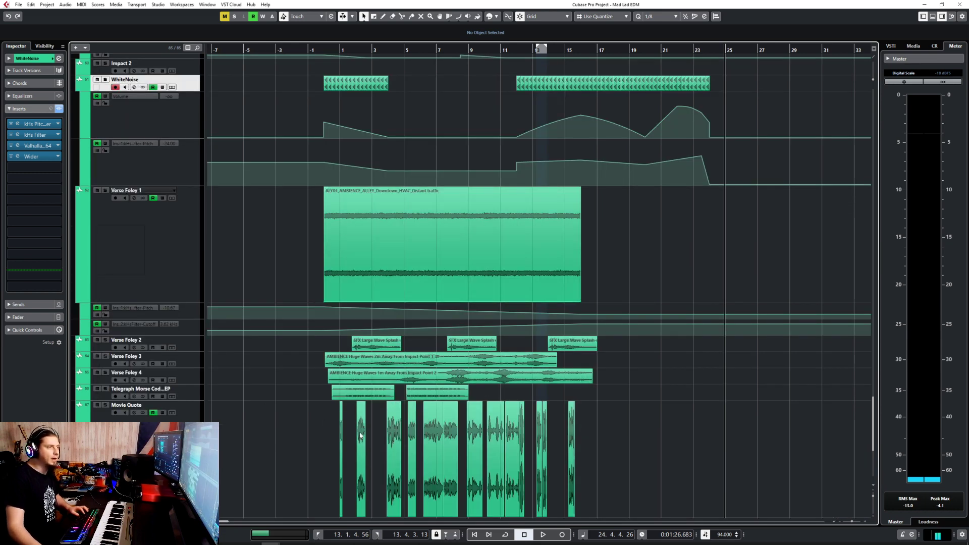
{"action": "scroll", "coordinate": [277, 266], "scroll_direction": "down", "scroll_amount": 2}
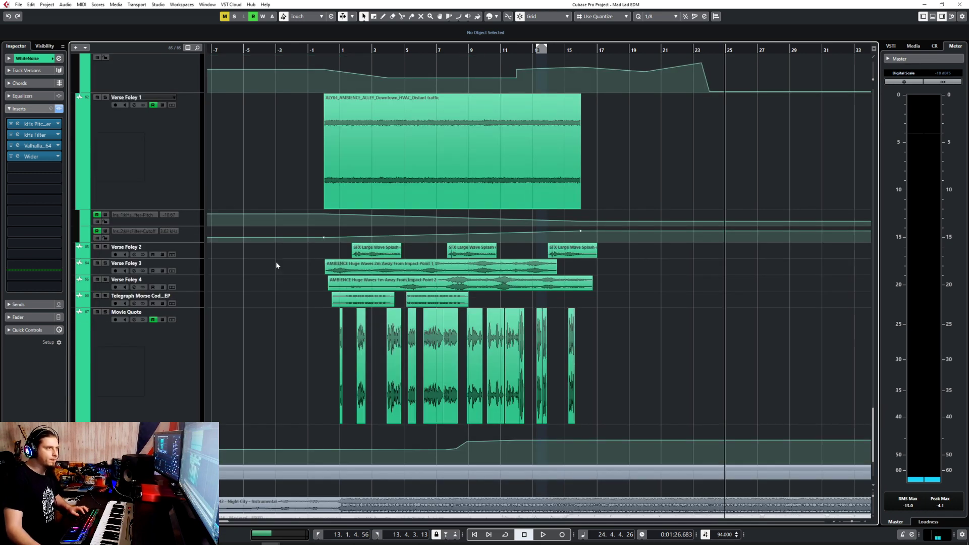
- Compare the Pre-Chorus Pad Riser and WhiteNoise lanes before bar 24, and inspect the pad synth parts in the following sections
{"action": "scroll", "coordinate": [728, 343], "scroll_direction": "up", "scroll_amount": 15}
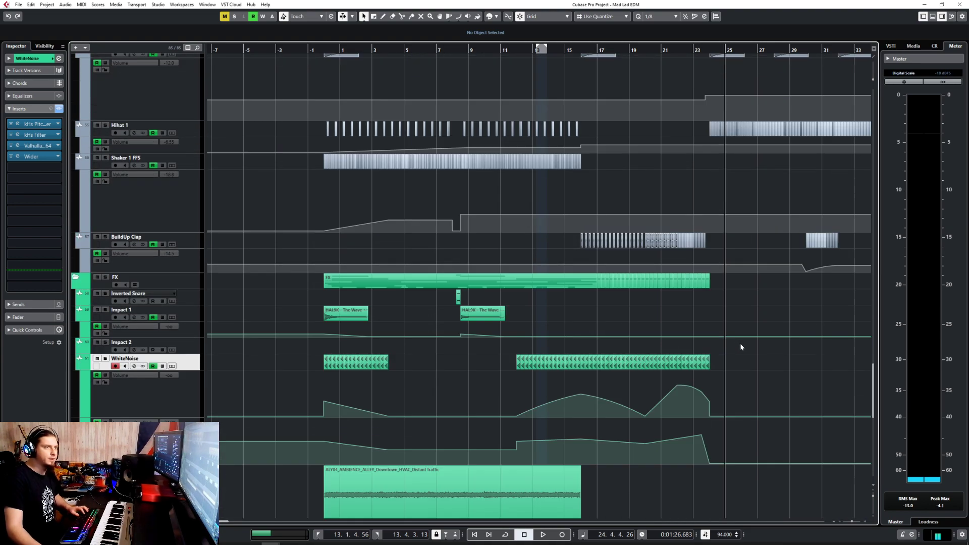
{"action": "scroll", "coordinate": [740, 343], "scroll_direction": "up", "scroll_amount": 4}
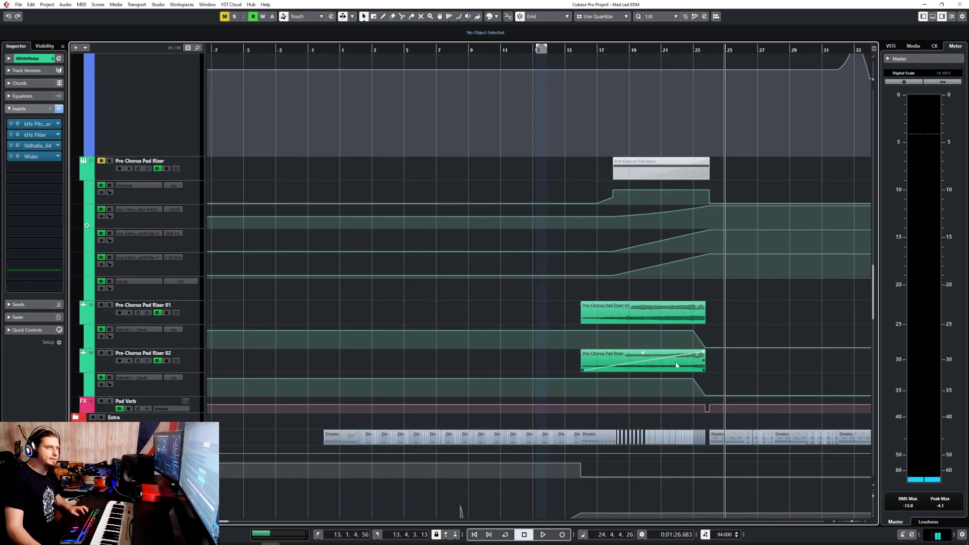
{"action": "scroll", "coordinate": [631, 343], "scroll_direction": "down", "scroll_amount": 15}
{"action": "scroll", "coordinate": [632, 342], "scroll_direction": "down", "scroll_amount": 4}
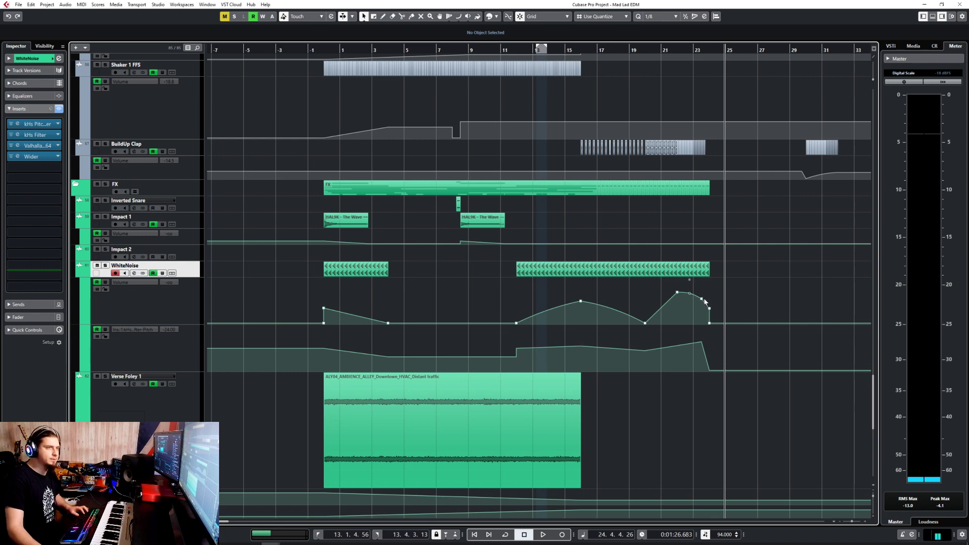
{"action": "scroll", "coordinate": [643, 307], "scroll_direction": "up", "scroll_amount": 15}
{"action": "scroll", "coordinate": [644, 311], "scroll_direction": "up", "scroll_amount": 10}
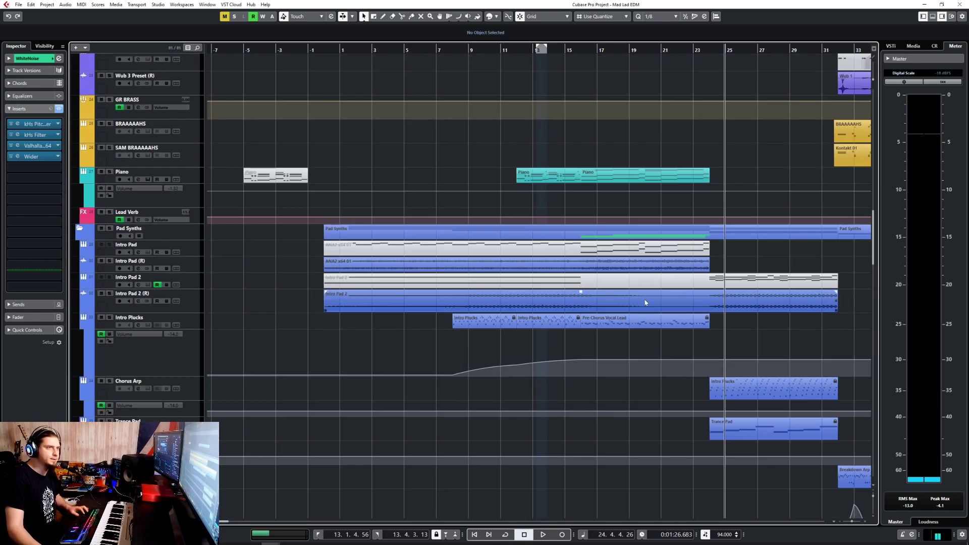
{"action": "scroll", "coordinate": [644, 316], "scroll_direction": "right", "scroll_amount": 6}
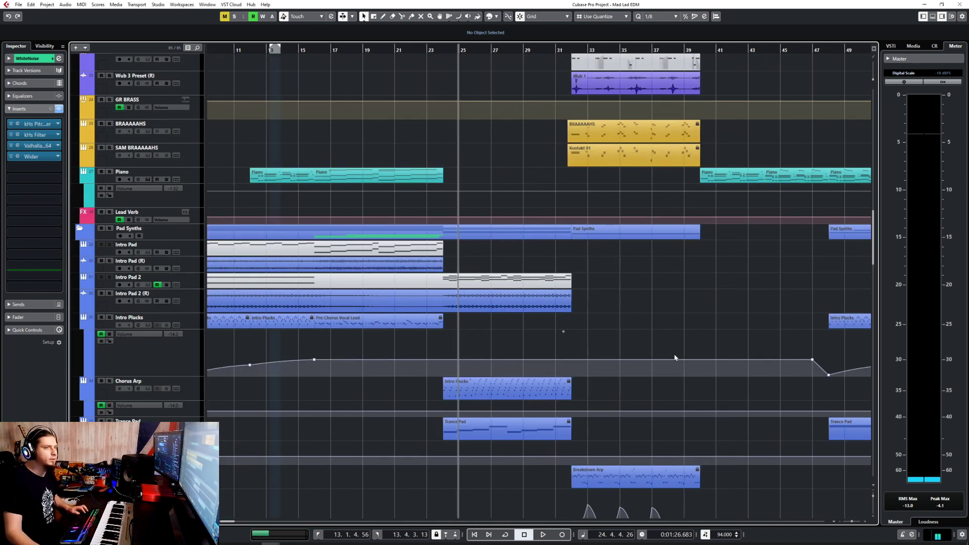